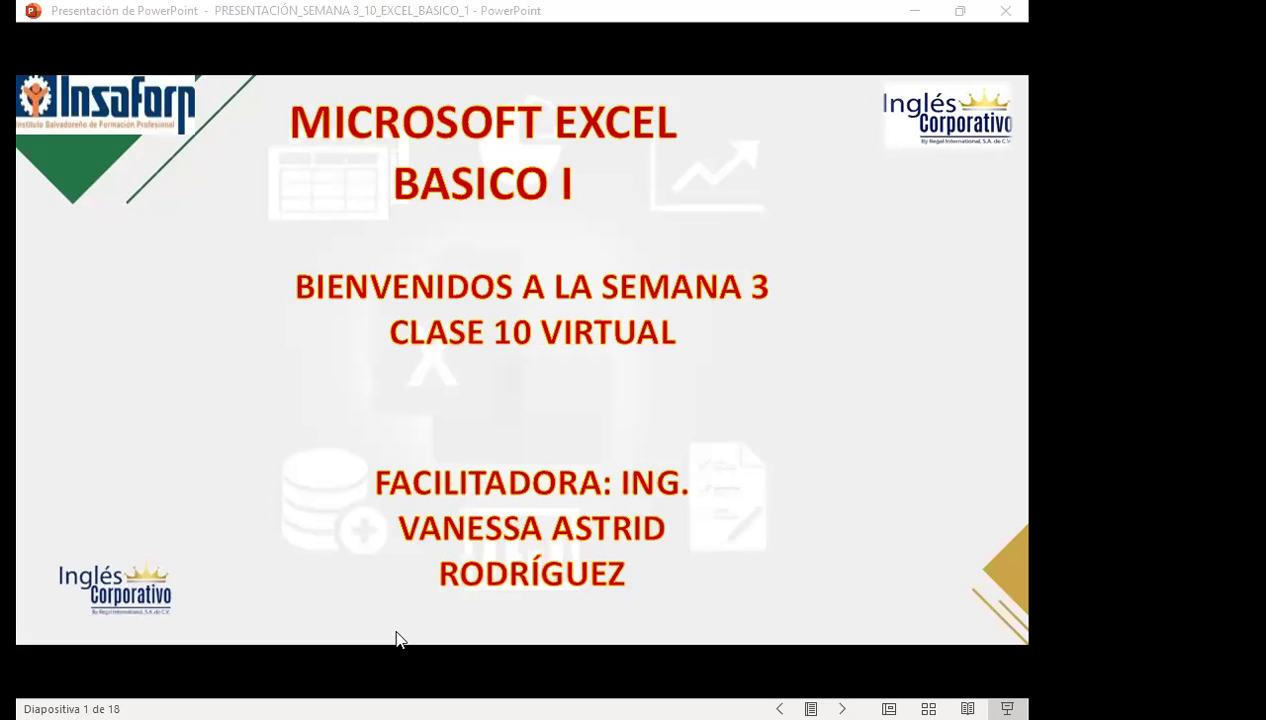
Switch from the PowerPoint slide show to the Firefox lesson page on data forms.
key(alt+Tab)
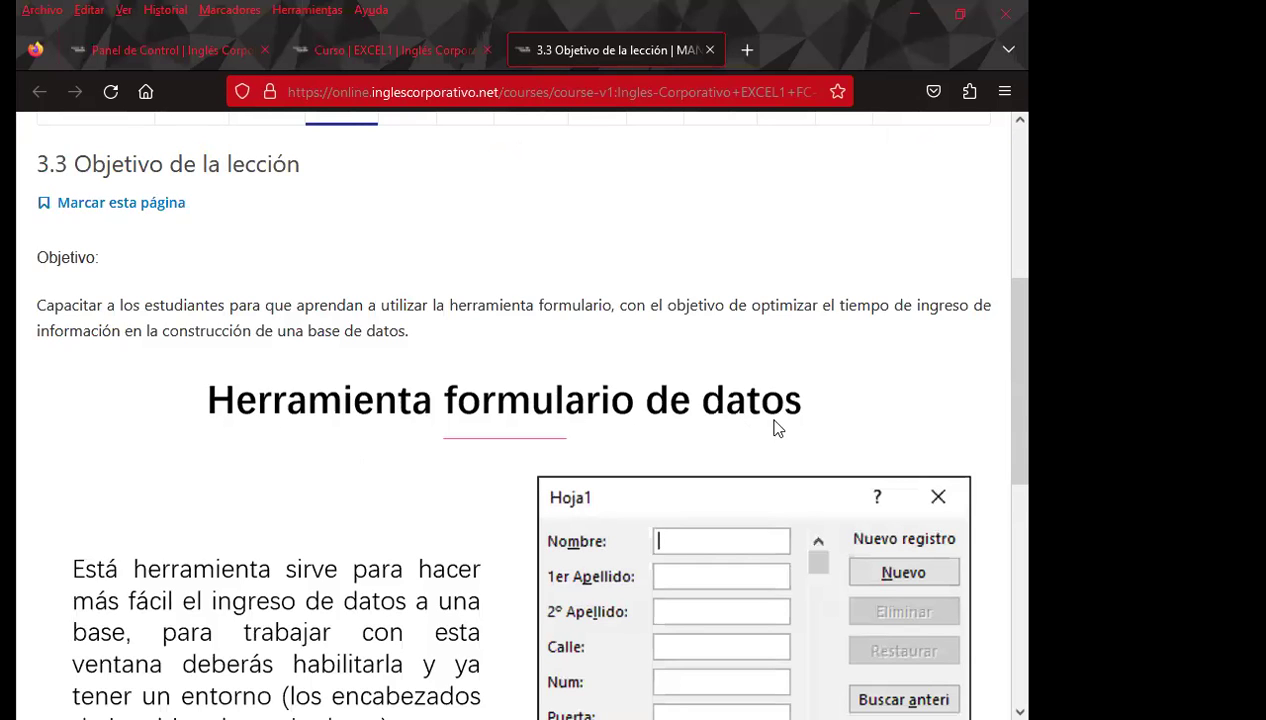
Scroll through the 'Herramienta formulario de datos' lesson page to view the Hoja1 form image.
scroll(543, 450, down, 2)
scroll(452, 460, down, 3)
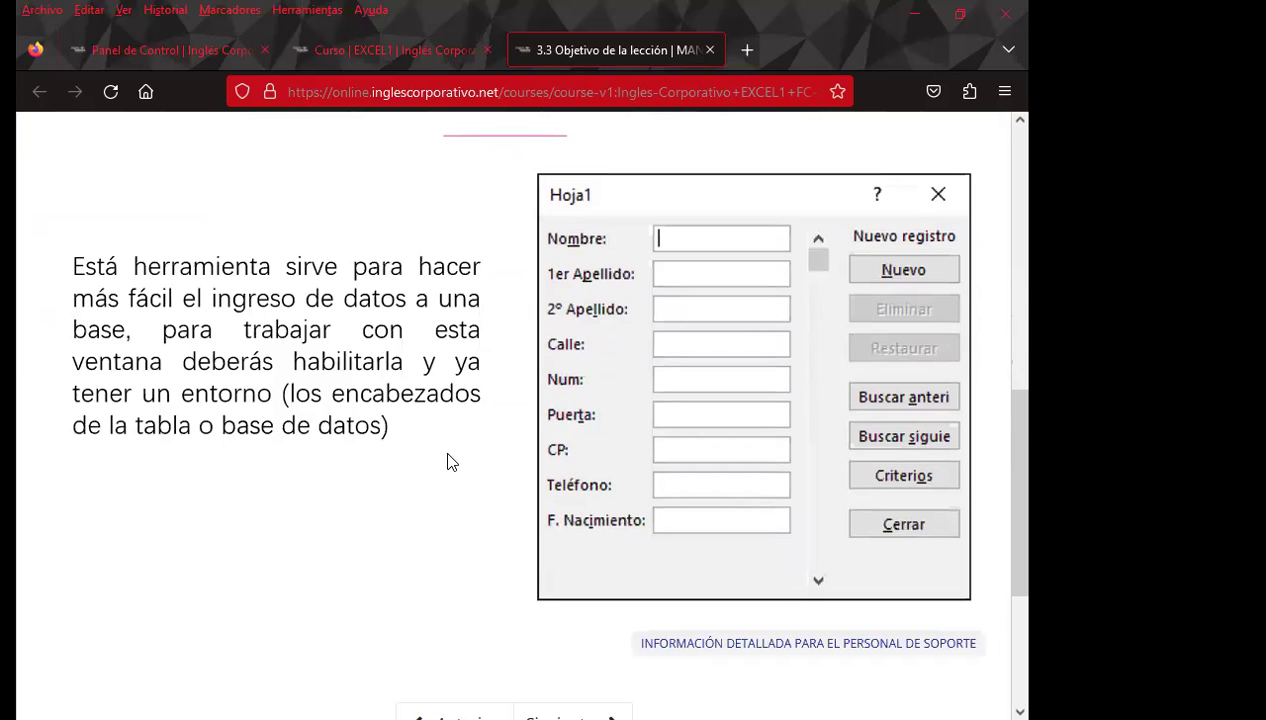
scroll(449, 463, up, 2)
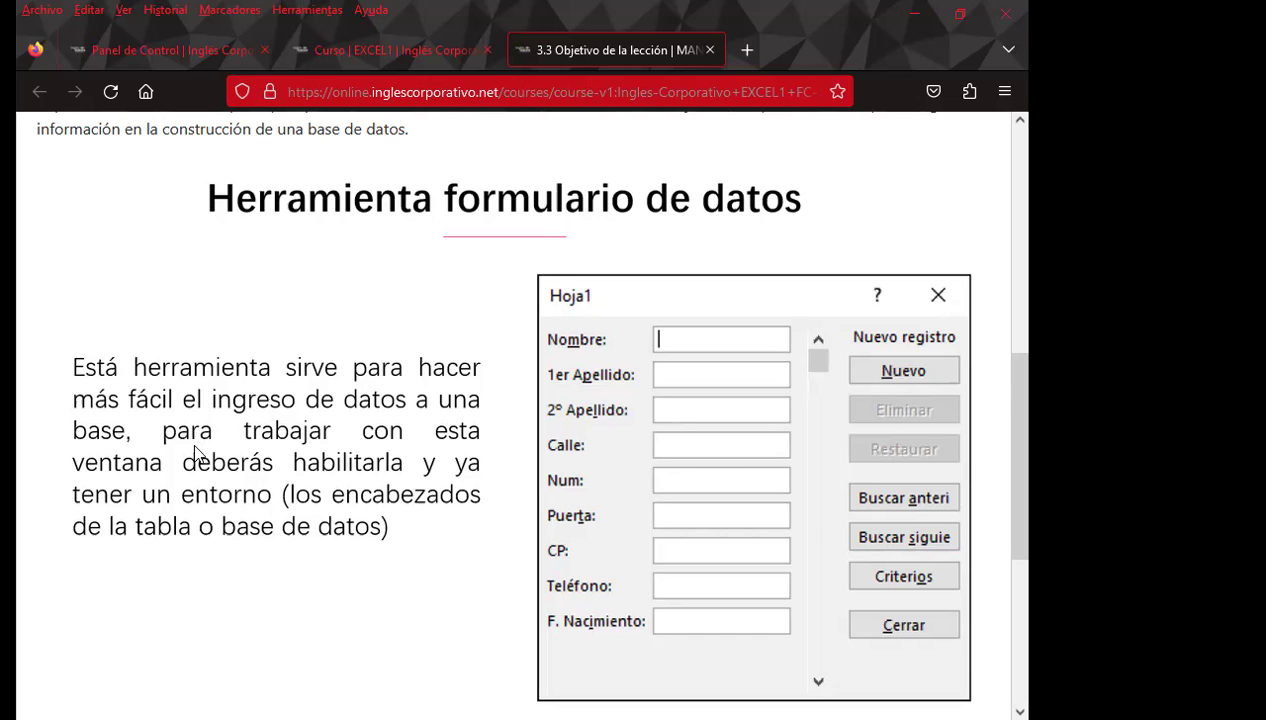
scroll(322, 460, up, 2)
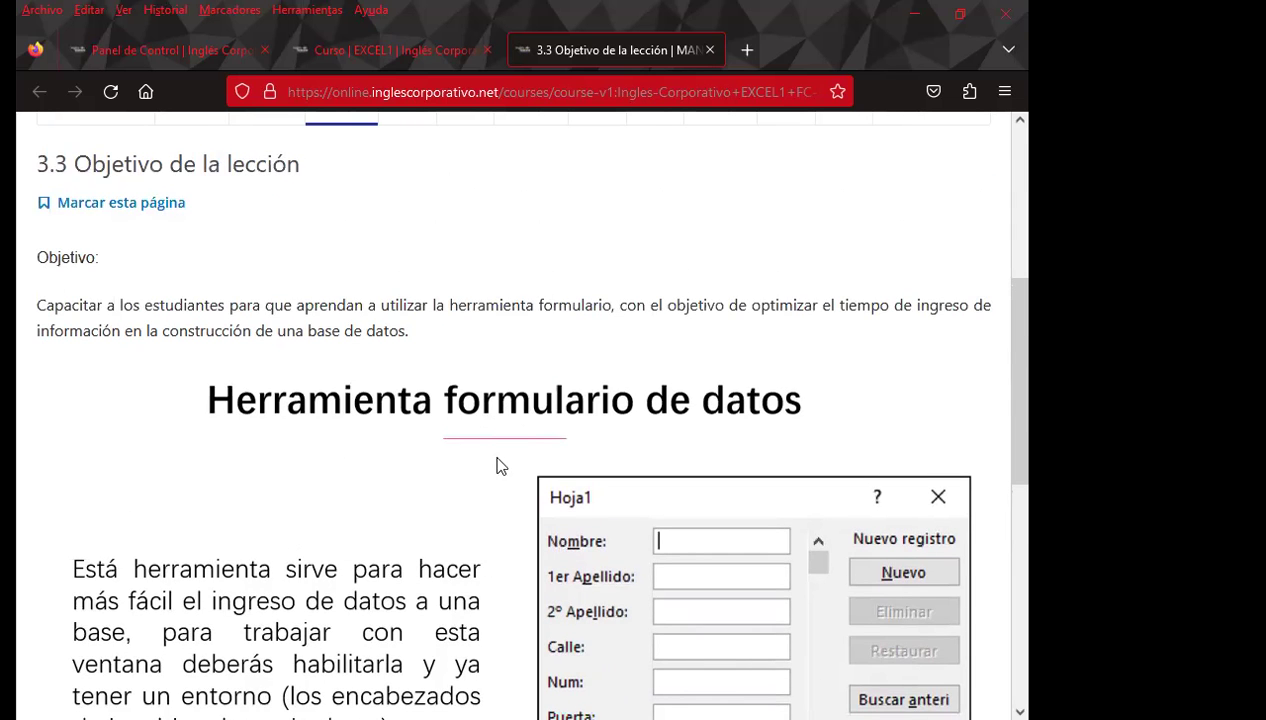
scroll(414, 486, down, 4)
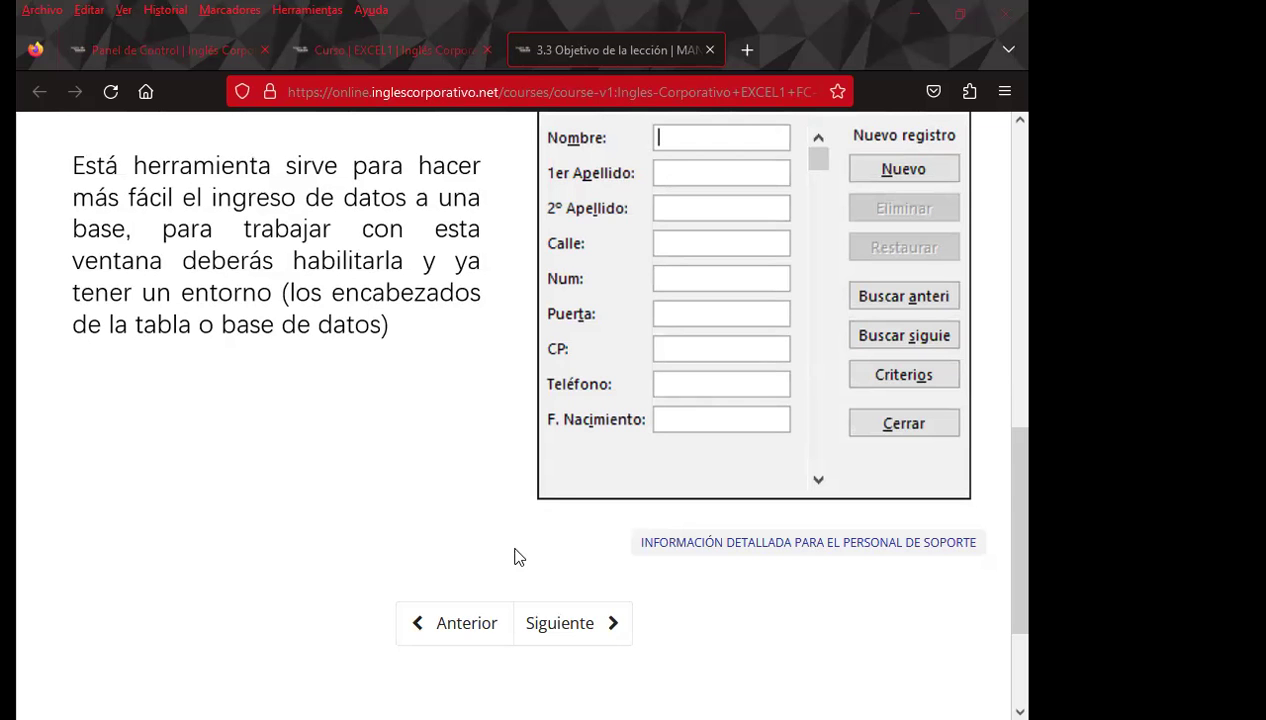
scroll(463, 585, up, 5)
scroll(441, 557, down, 2)
scroll(445, 530, down, 1)
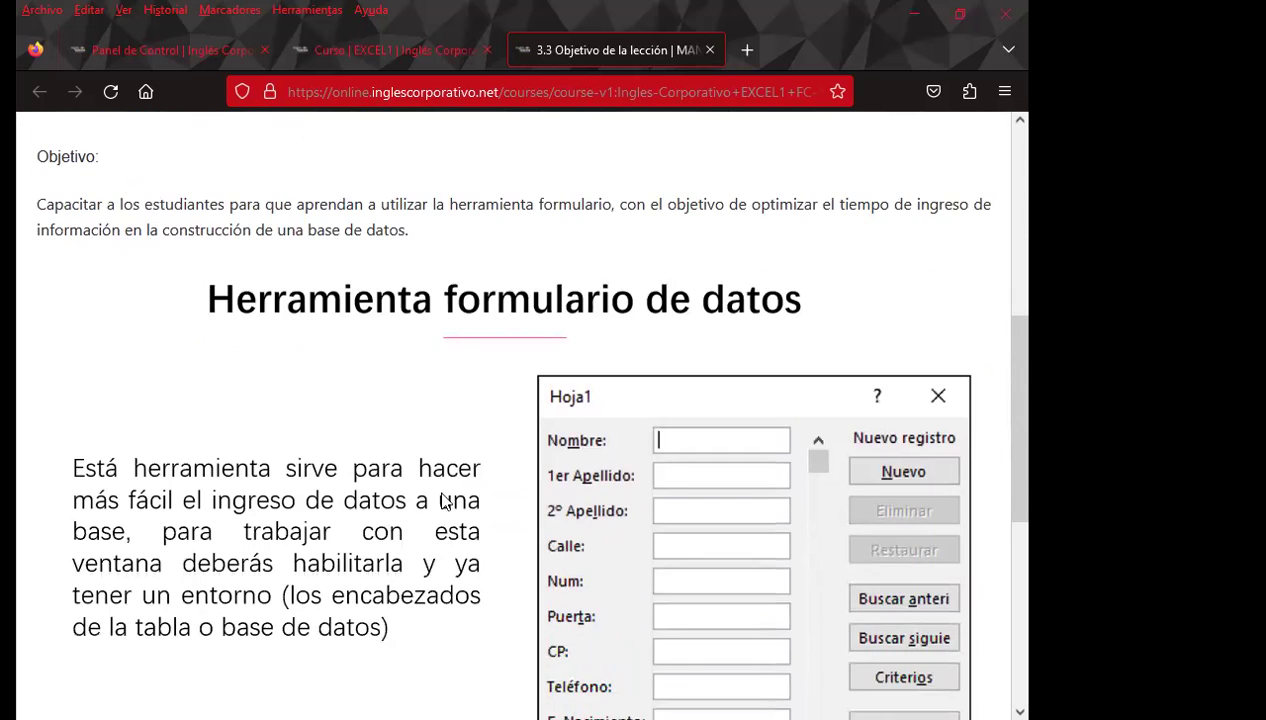
scroll(449, 505, down, 3)
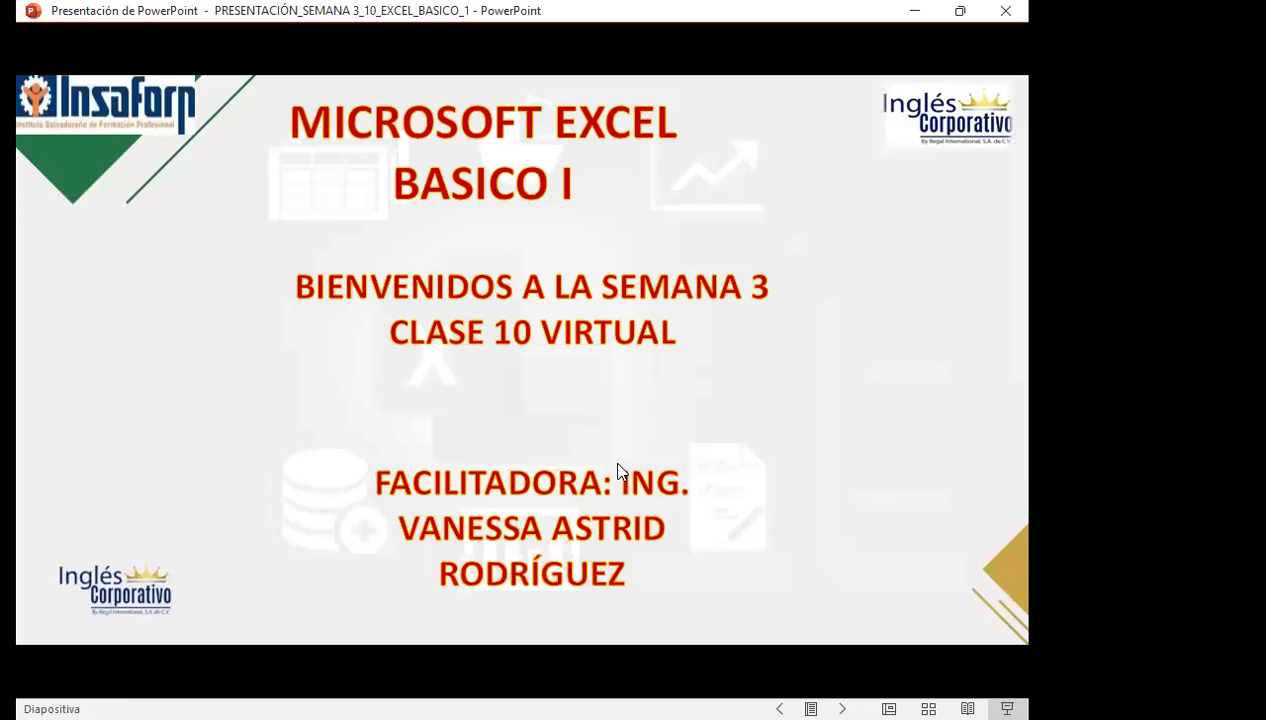
Advance the slide show to slide 3, AGENDA.
key(Right)
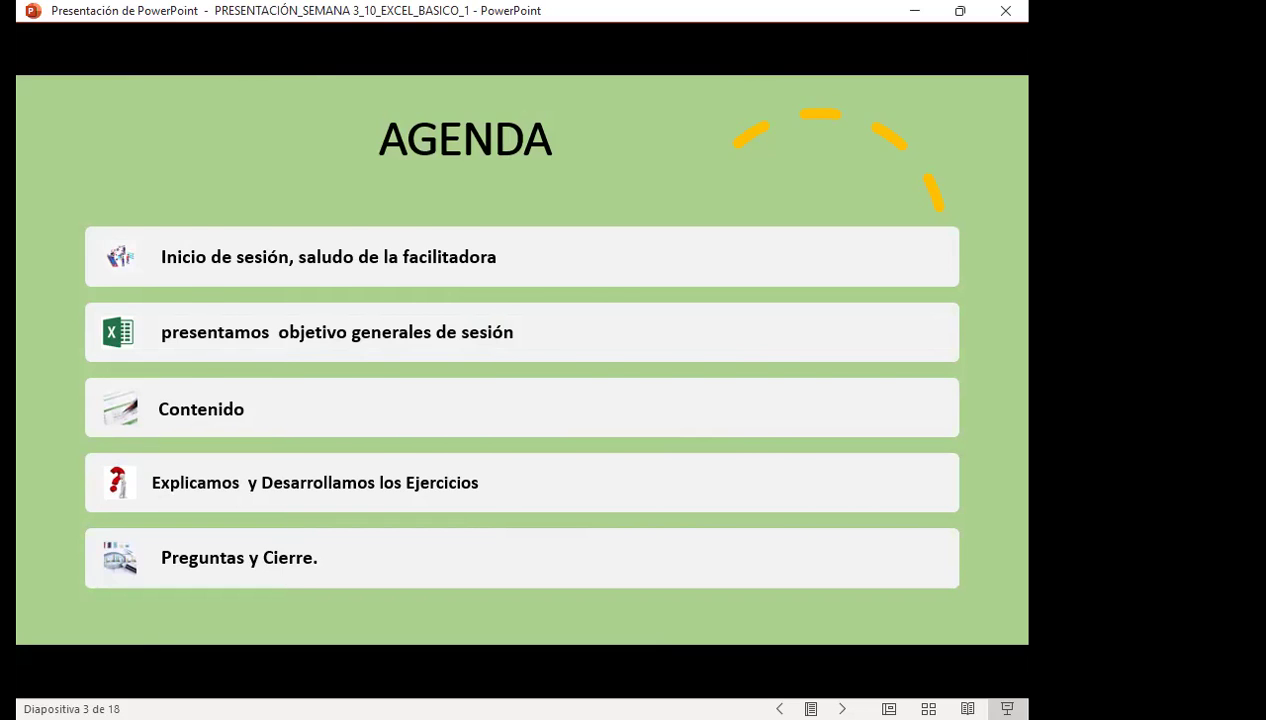
Advance to slide 4, Objetivo general de la sesión.
key(Right)
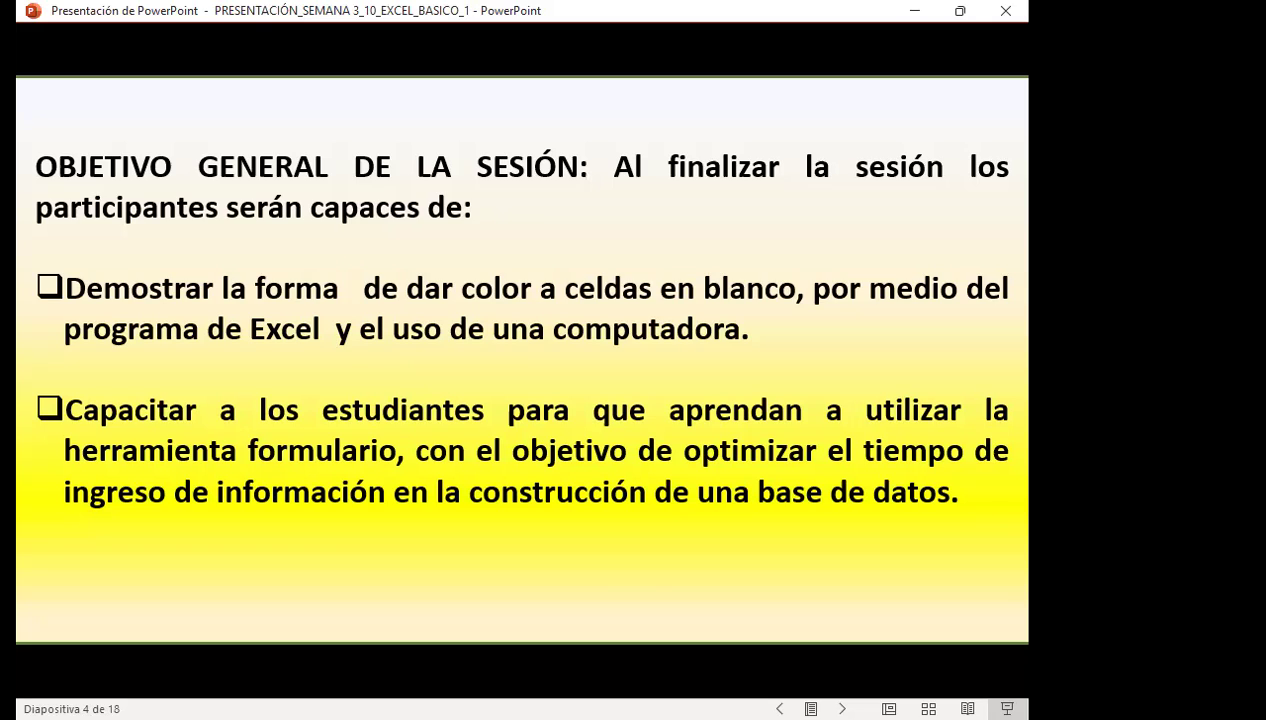
Advance the slide show to slide 5, CELDAS EN BLANCO.
key(Right)
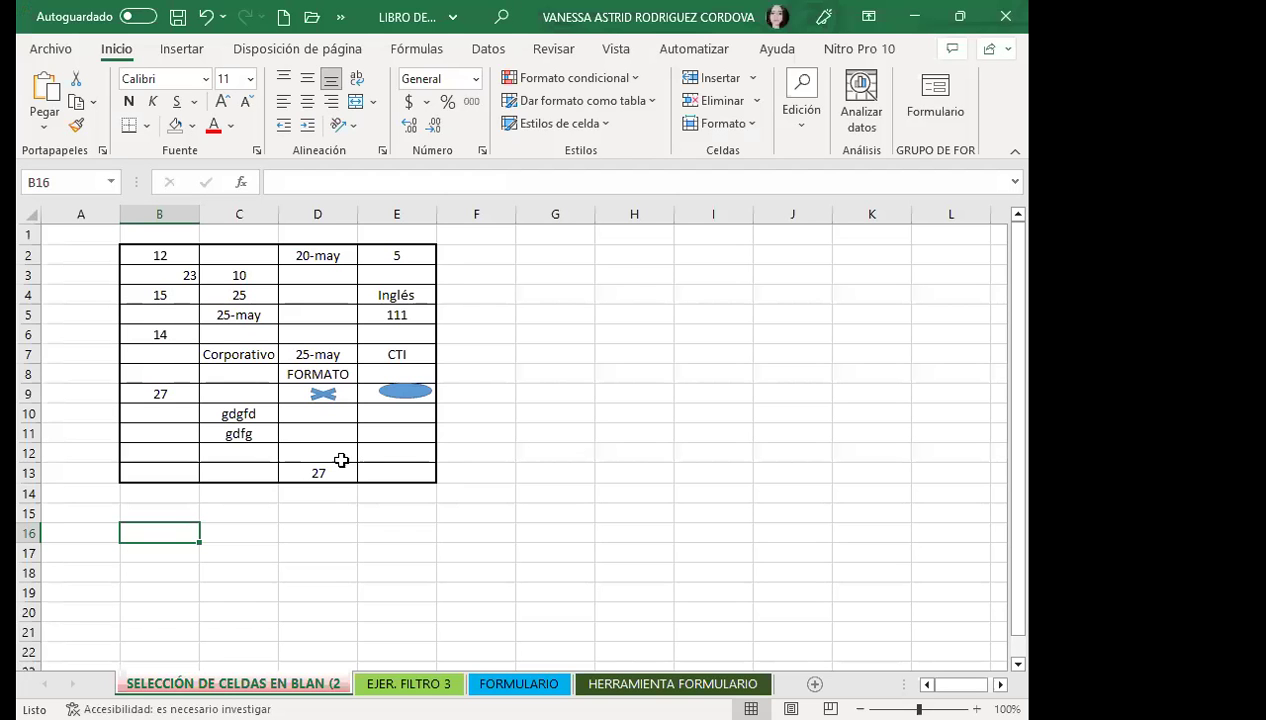
Clear the text from C10:C11 and centre the 23 in cell B3.
drag(250, 415, 256, 431)
key(Delete)
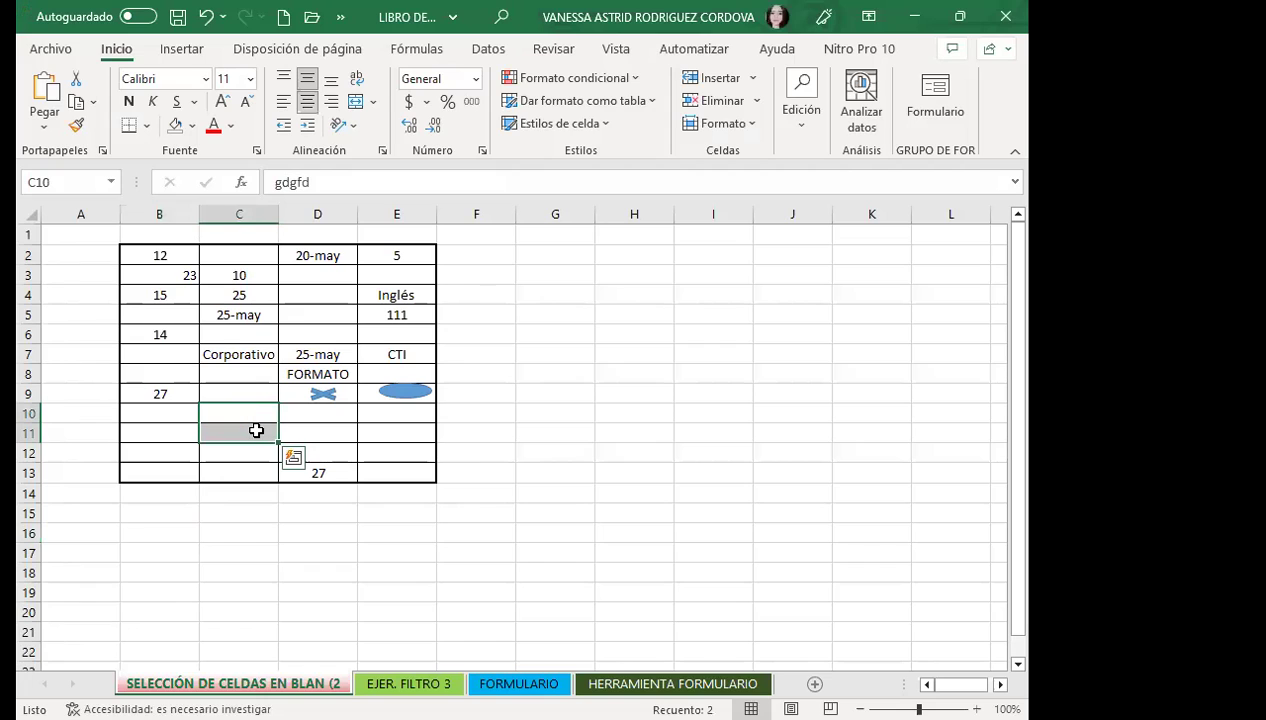
click(533, 426)
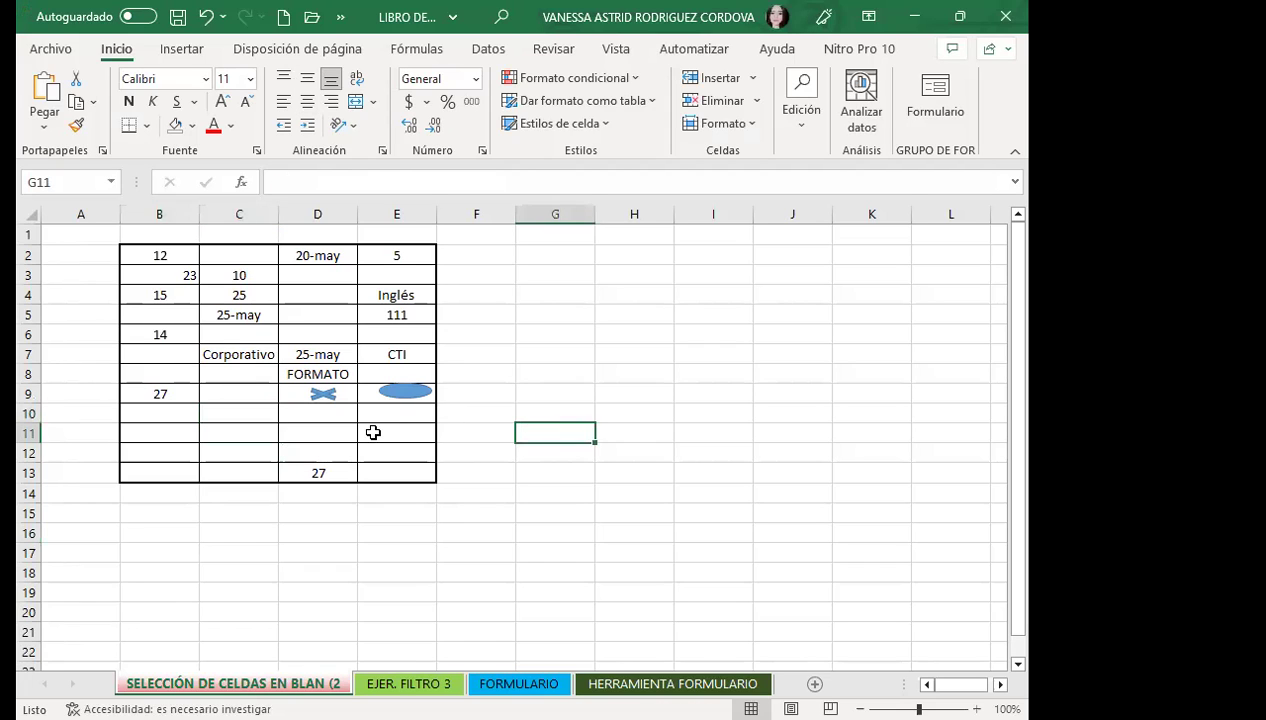
click(368, 430)
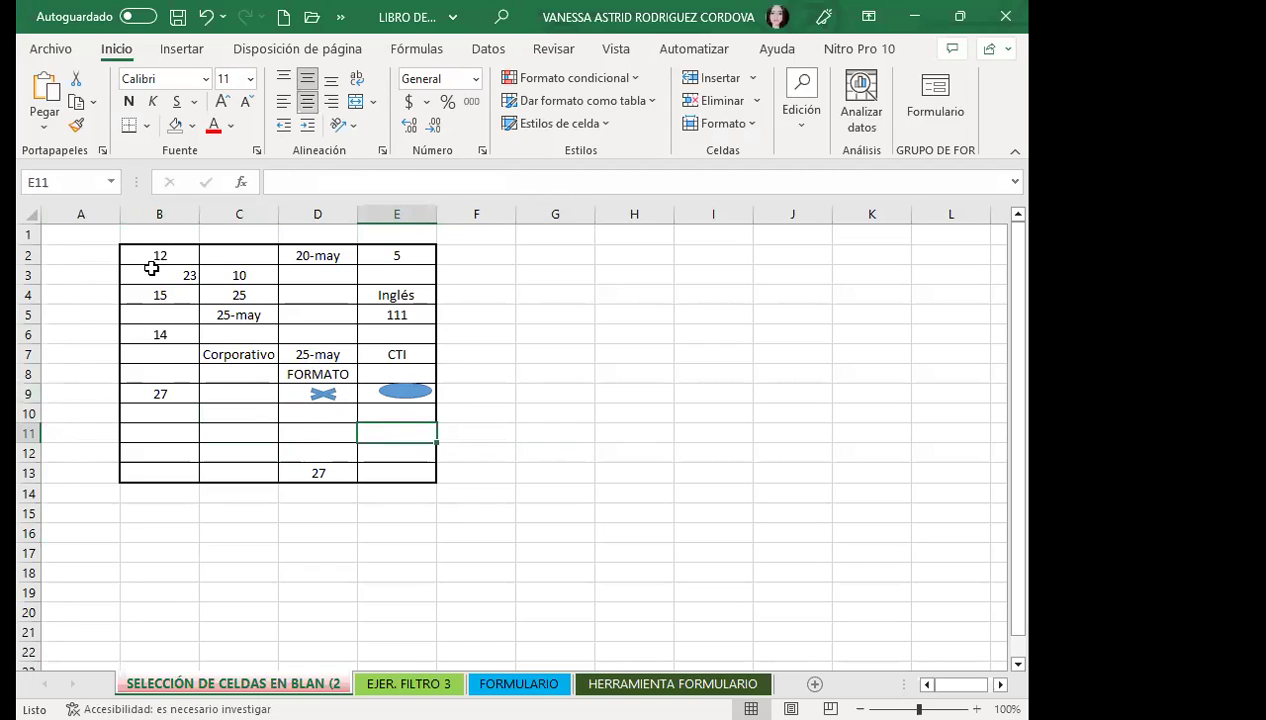
click(150, 268)
click(307, 101)
click(160, 430)
click(292, 454)
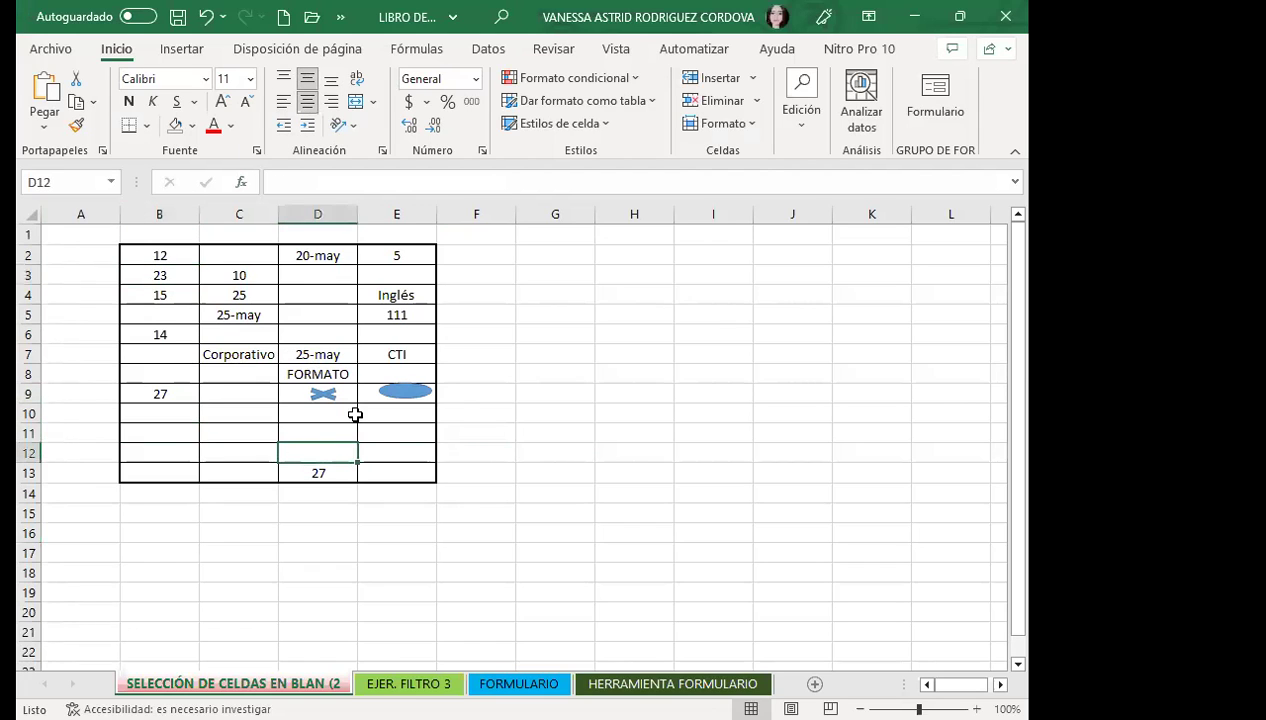
click(377, 436)
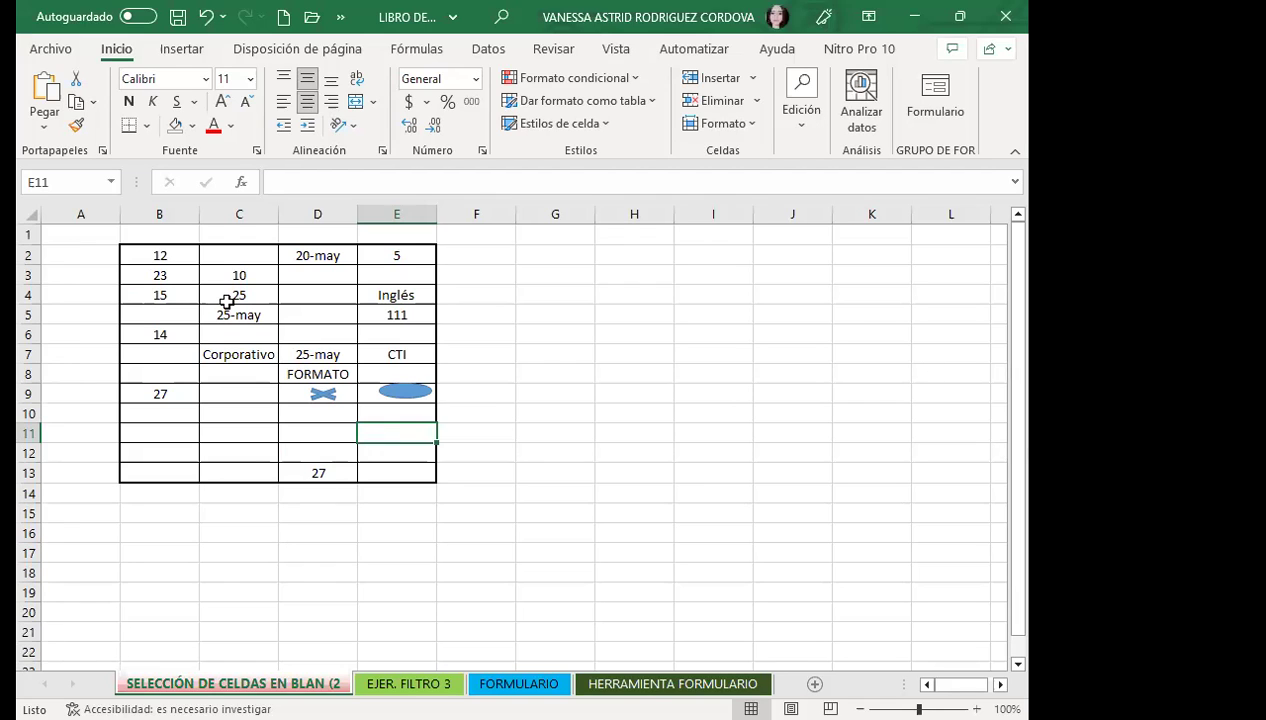
Select blank cells C2, B5, C6, B7, B8, C8–C13 and B10–B13 together.
click(239, 255)
ctrl+click(160, 314)
ctrl+click(232, 334)
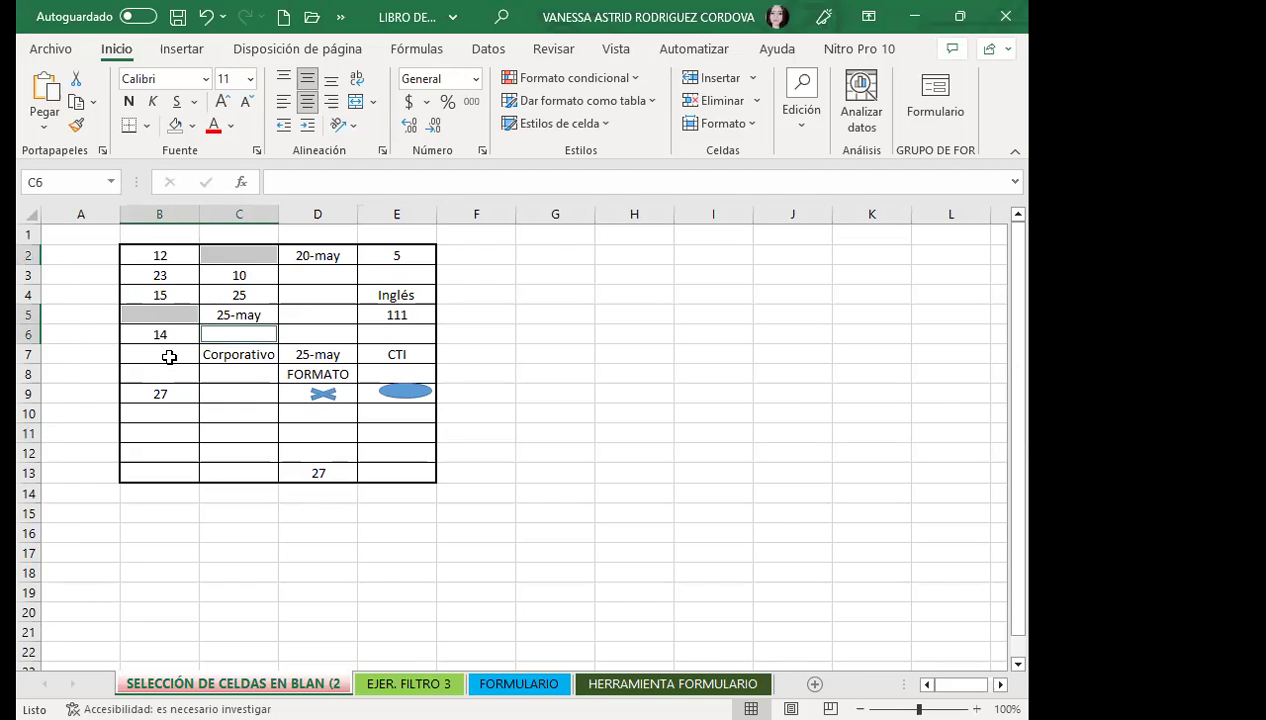
ctrl+click(169, 357)
ctrl+click(178, 373)
ctrl+click(235, 373)
ctrl+click(232, 393)
ctrl+click(221, 419)
ctrl+click(220, 432)
ctrl+click(220, 453)
ctrl+click(217, 472)
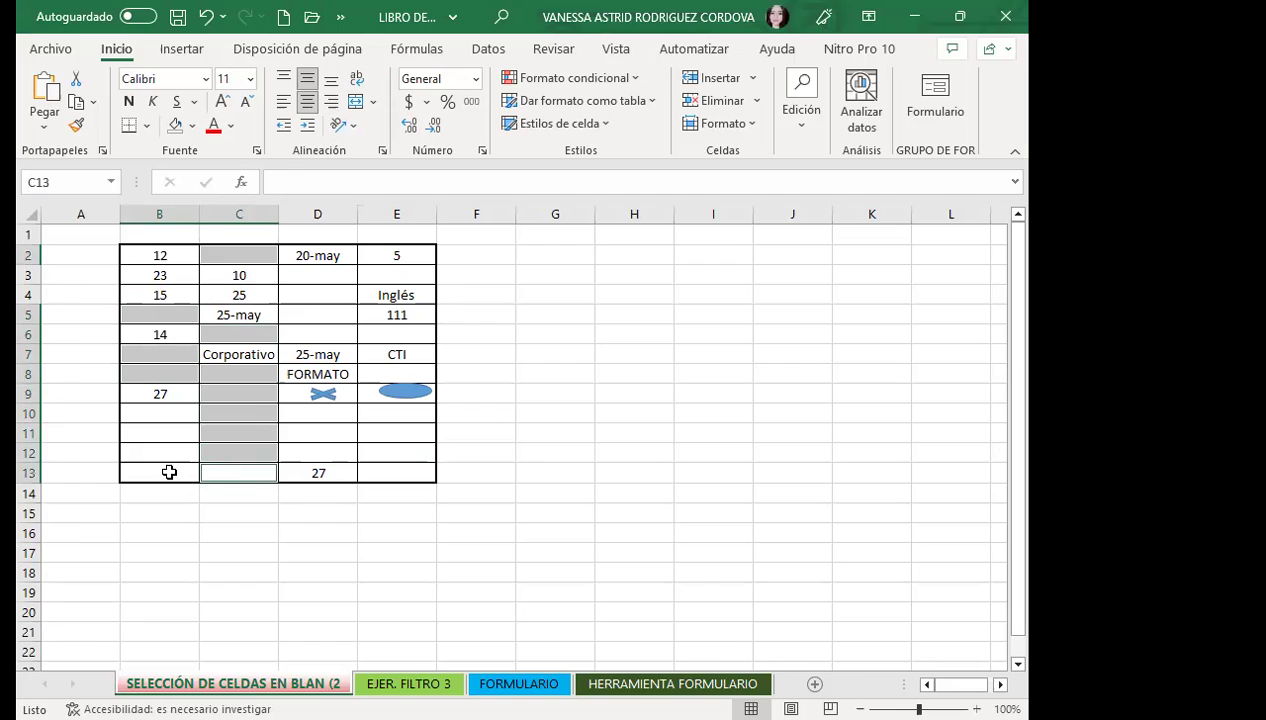
ctrl+click(169, 472)
ctrl+click(160, 451)
ctrl+click(163, 432)
ctrl+click(164, 413)
Add blank cells D3–D6, D10–D12, E3, E6, E8 and E10–E13 to the selection.
ctrl+click(303, 413)
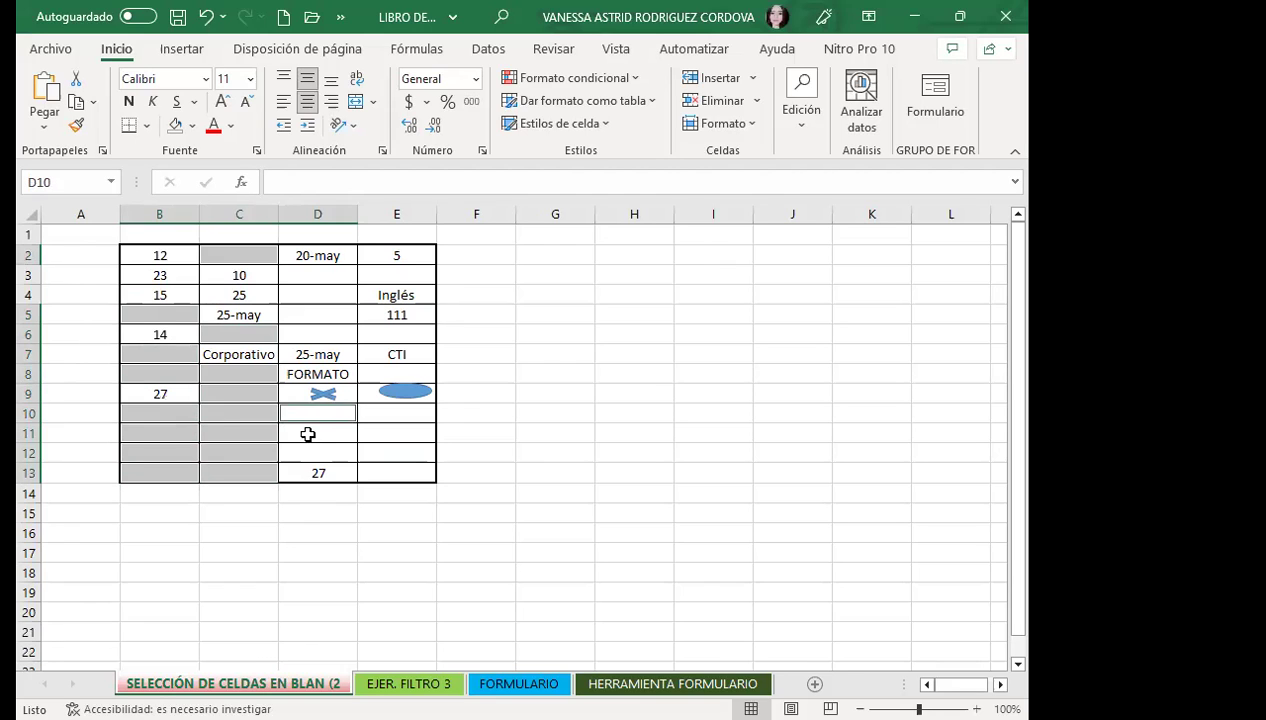
ctrl+click(308, 434)
ctrl+click(305, 450)
ctrl+click(305, 335)
ctrl+click(306, 315)
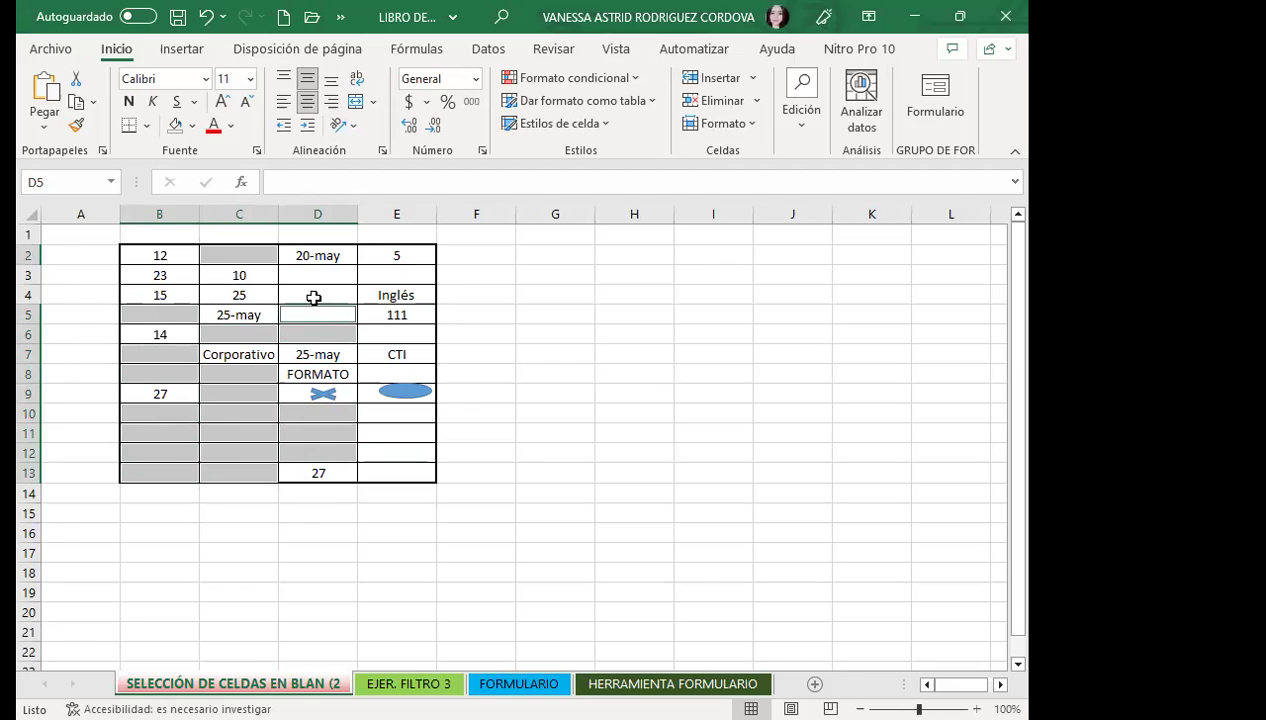
ctrl+click(313, 297)
ctrl+click(319, 278)
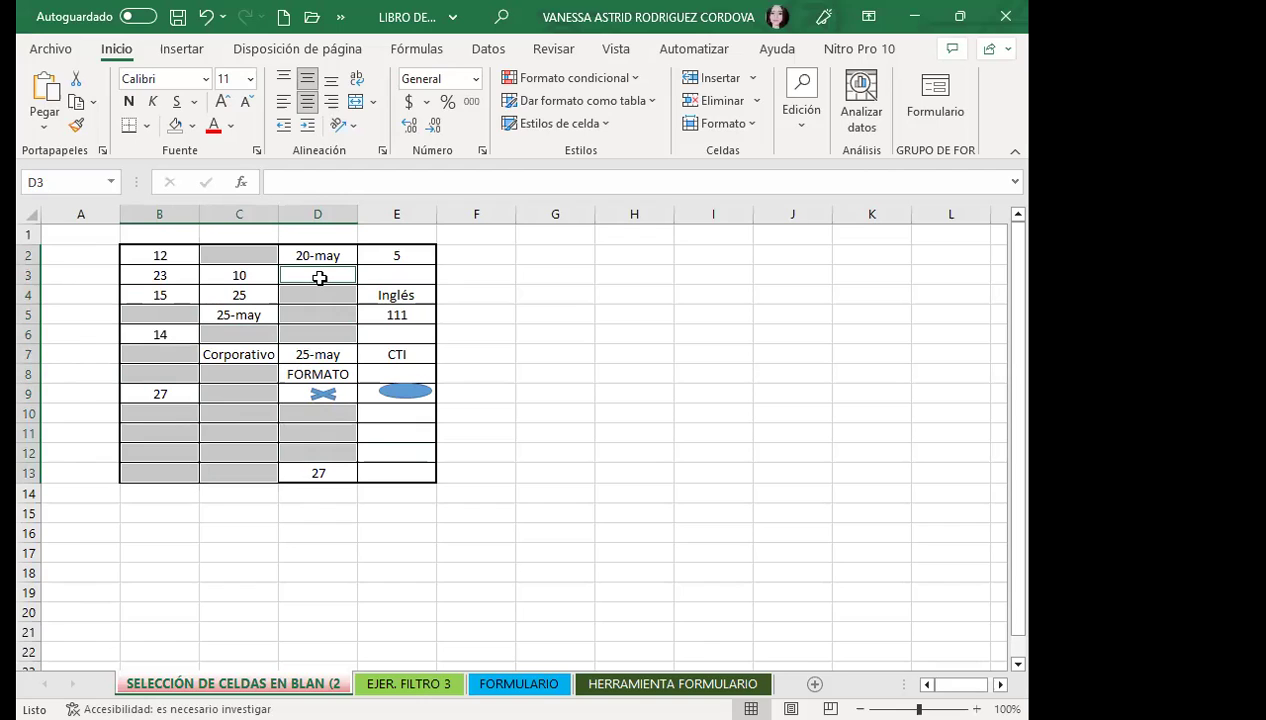
ctrl+click(392, 274)
ctrl+click(393, 333)
ctrl+click(382, 372)
ctrl+click(381, 414)
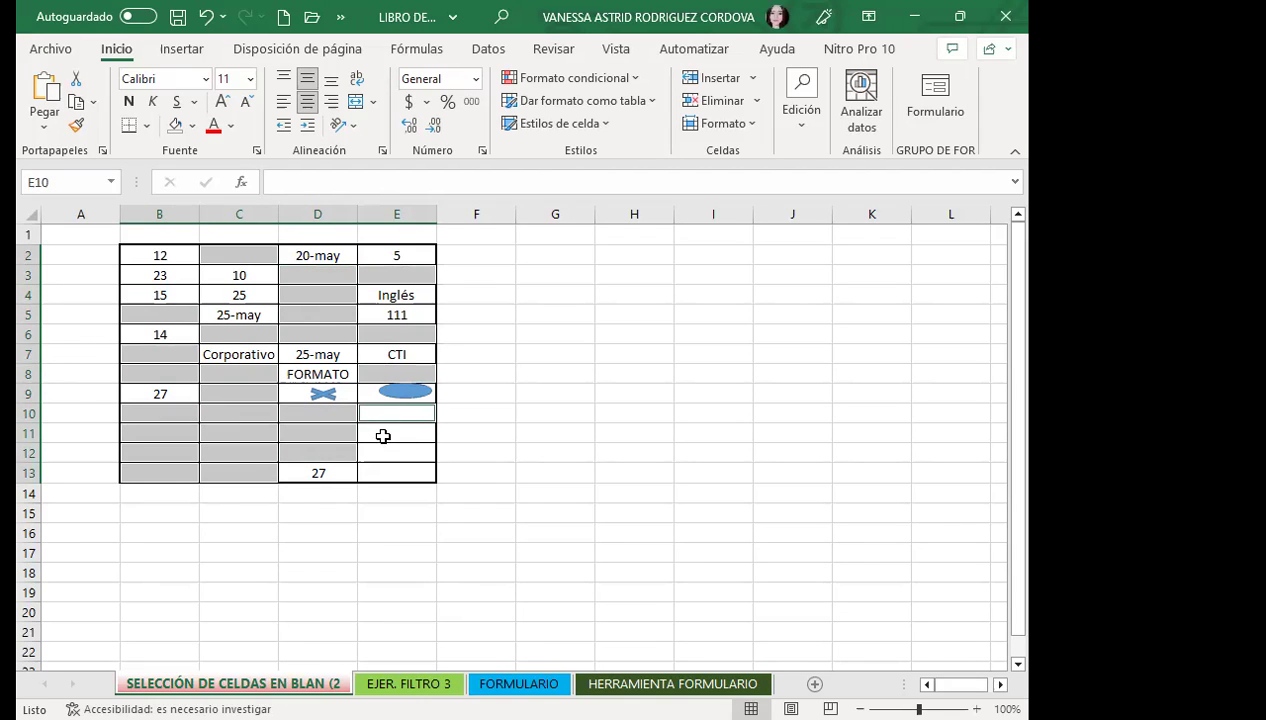
ctrl+click(381, 434)
ctrl+click(383, 458)
ctrl+click(385, 473)
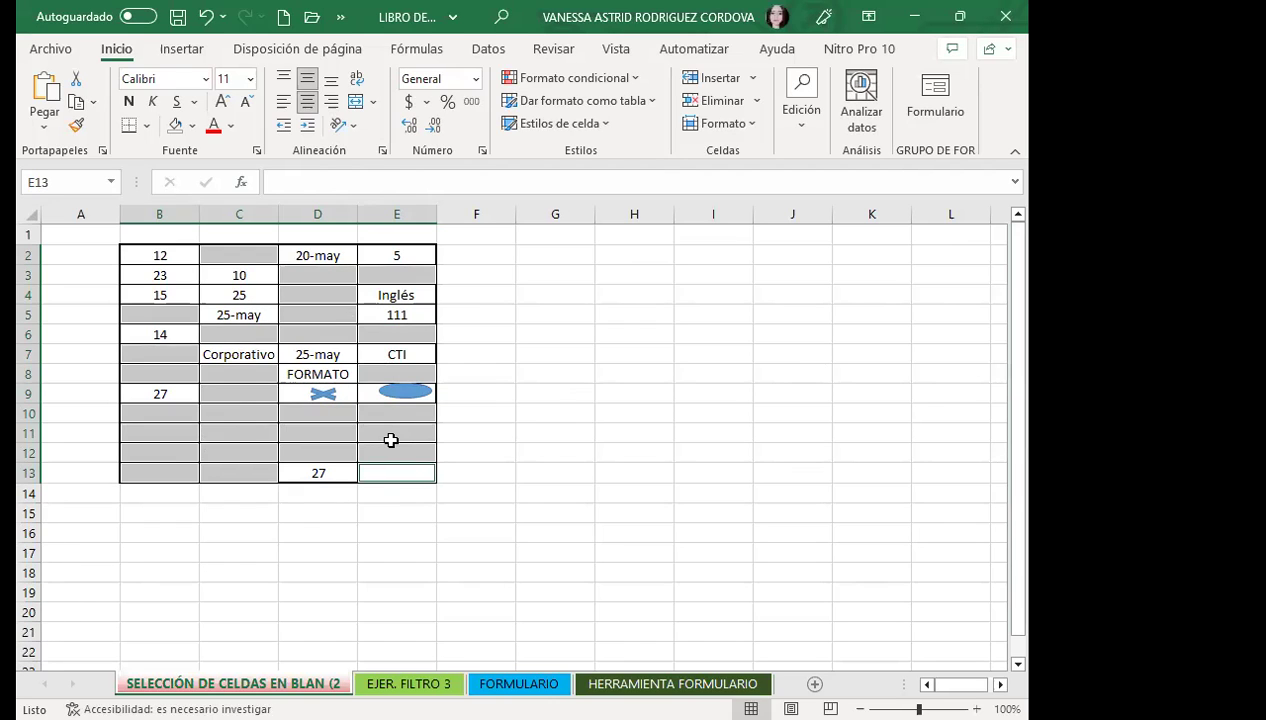
click(550, 490)
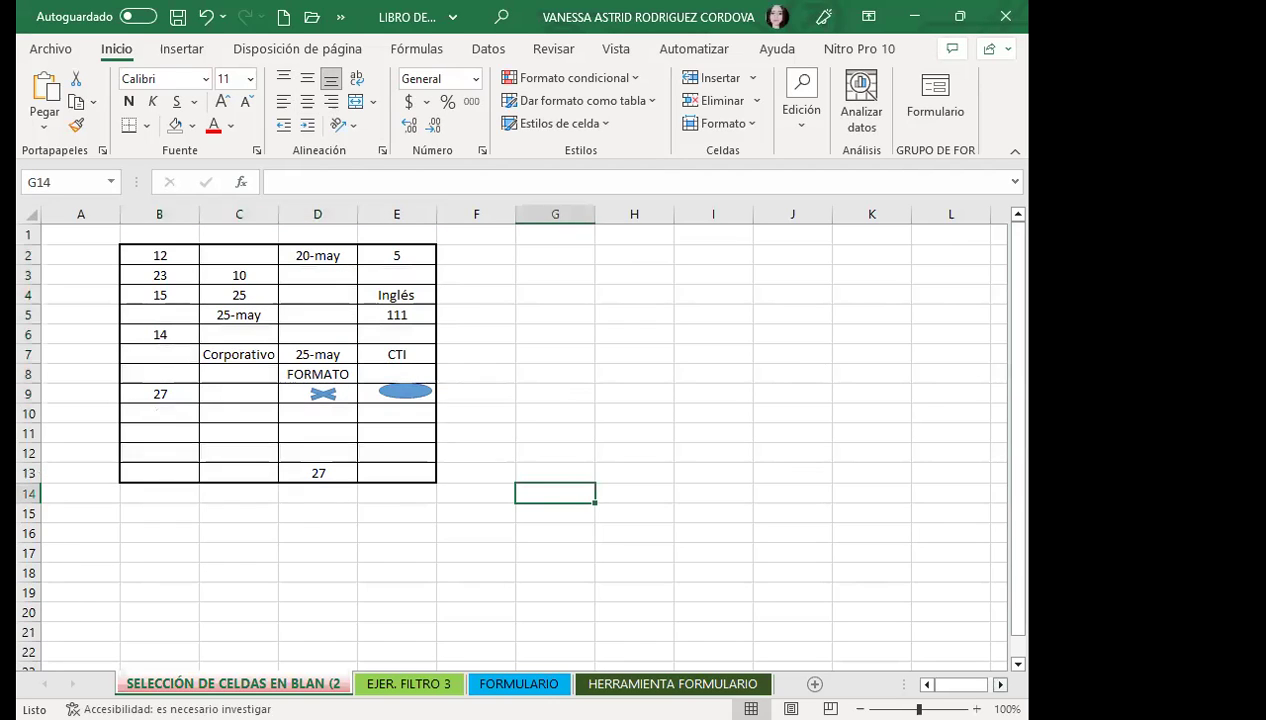
scroll(947, 644, right, 5)
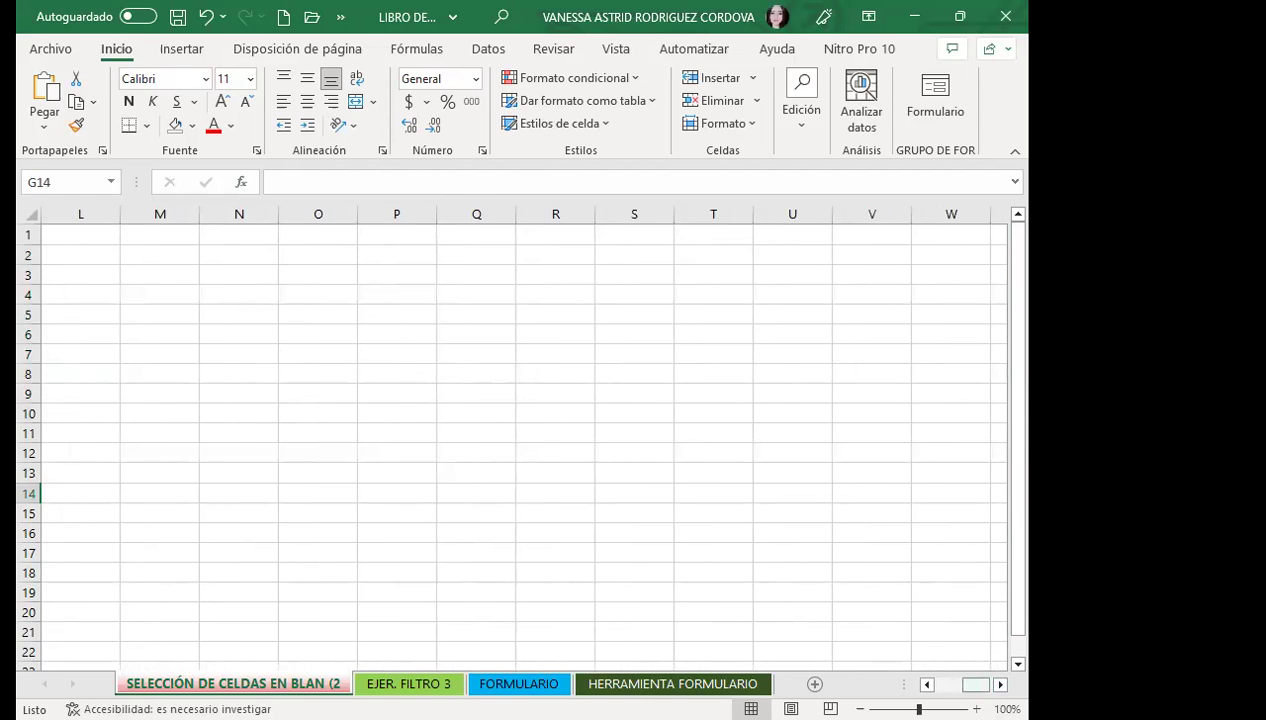
drag(975, 684, 935, 684)
click(222, 430)
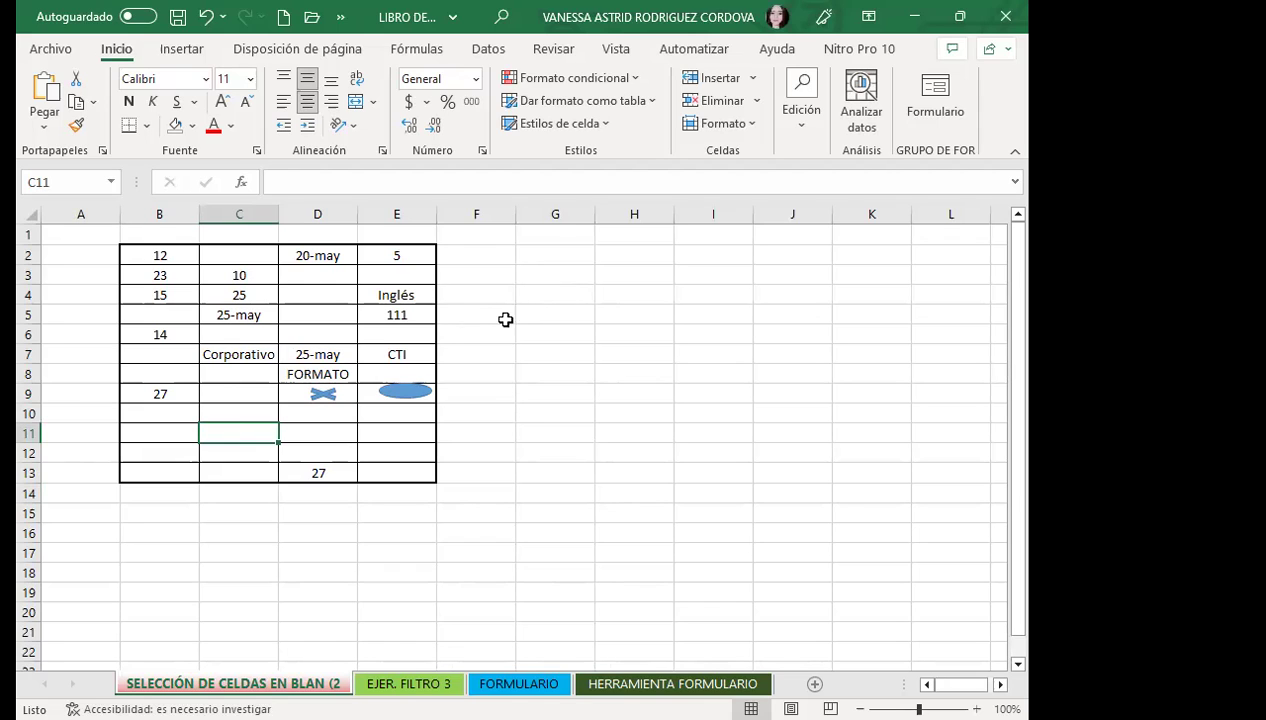
click(845, 315)
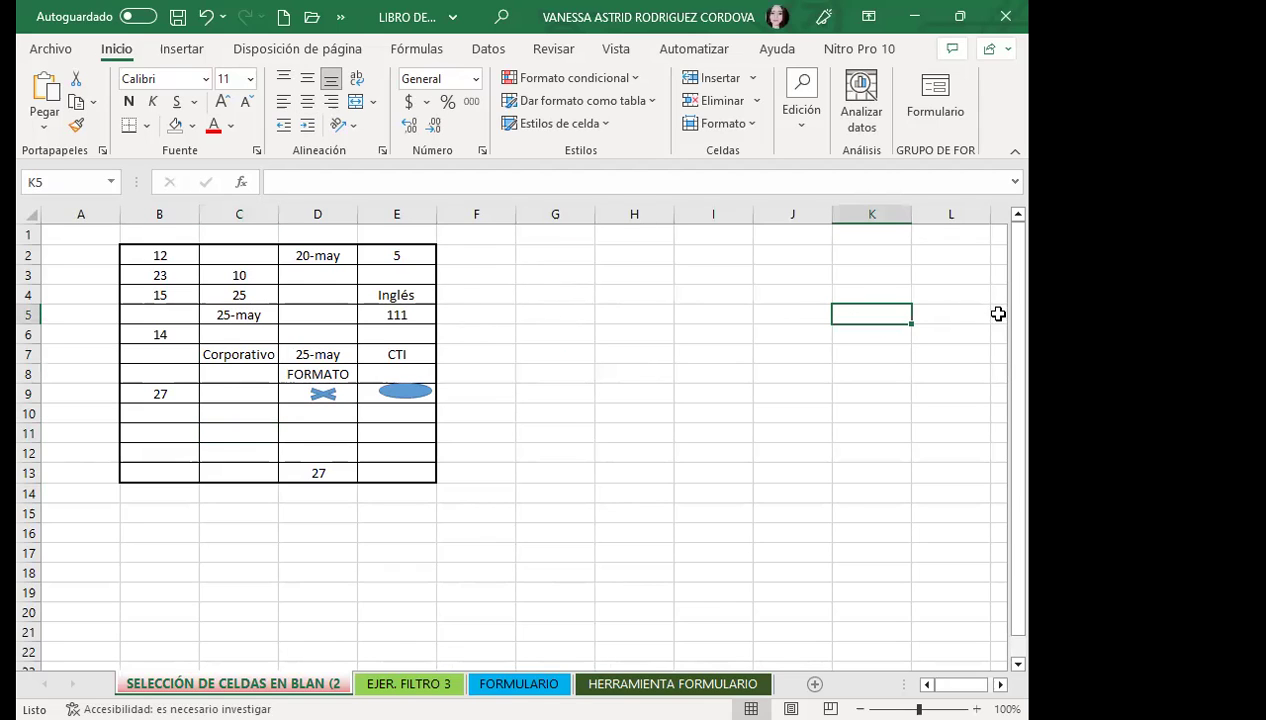
click(310, 292)
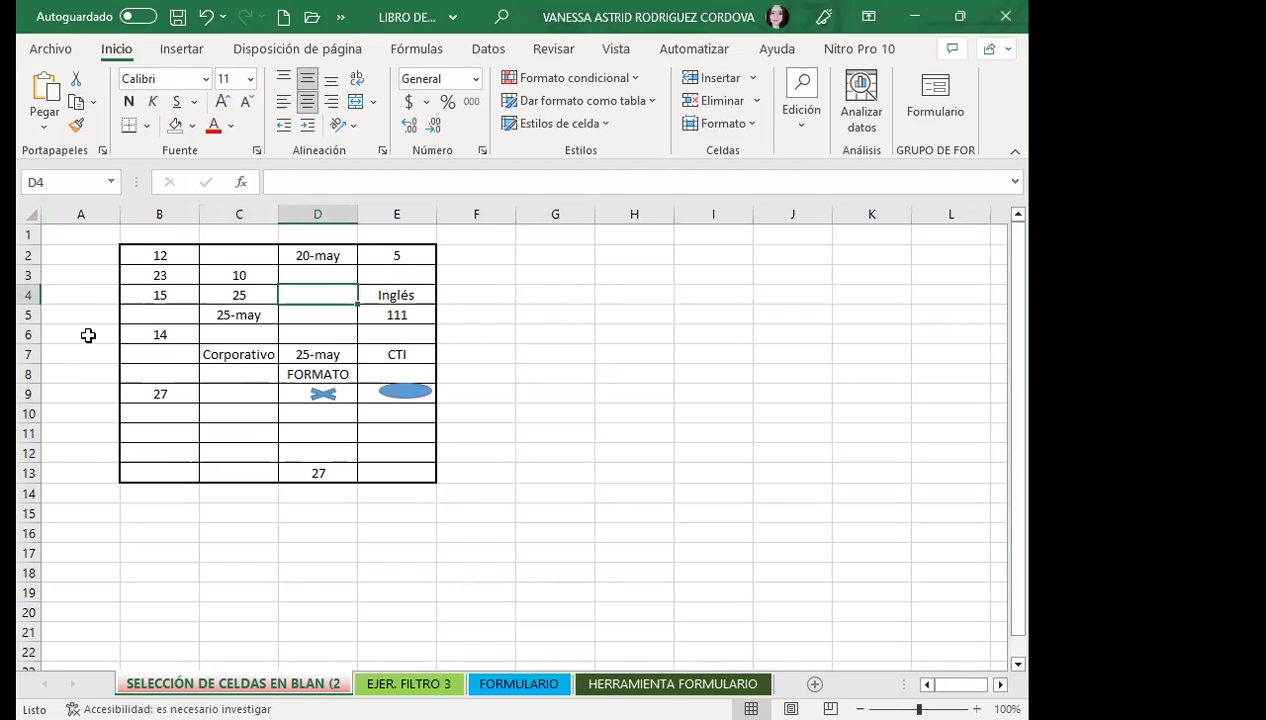
click(80, 237)
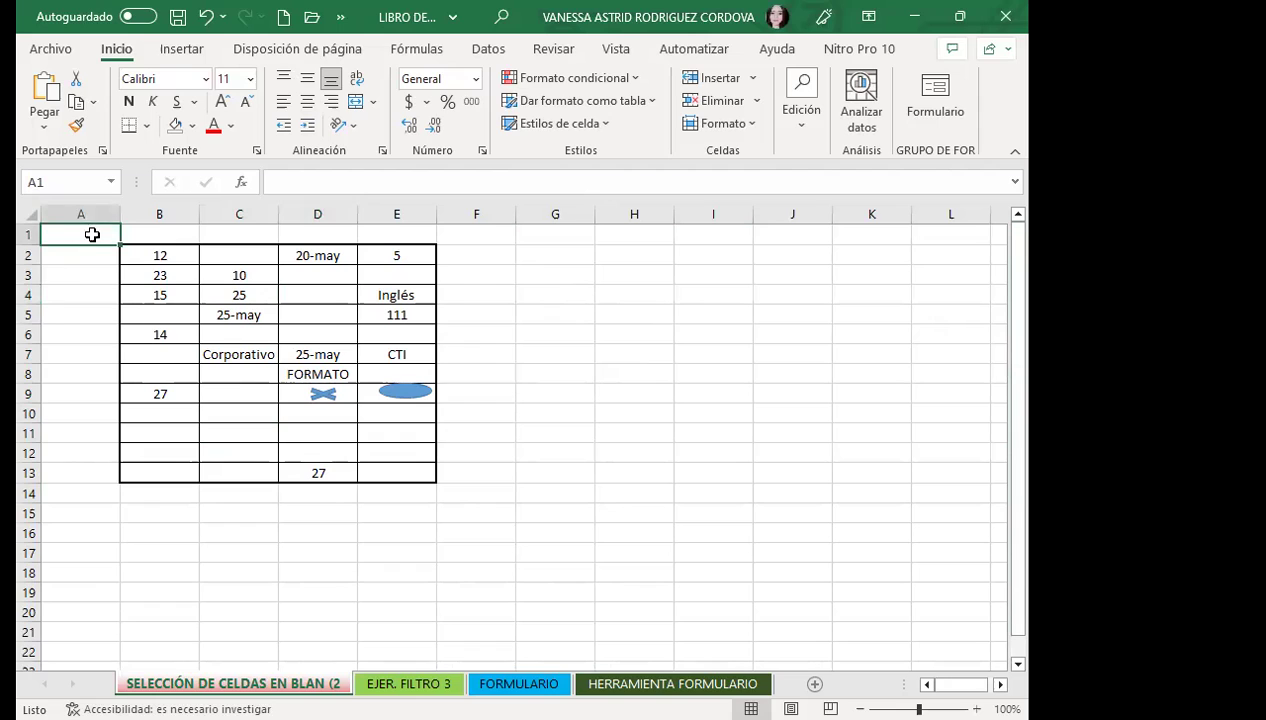
click(96, 214)
click(545, 268)
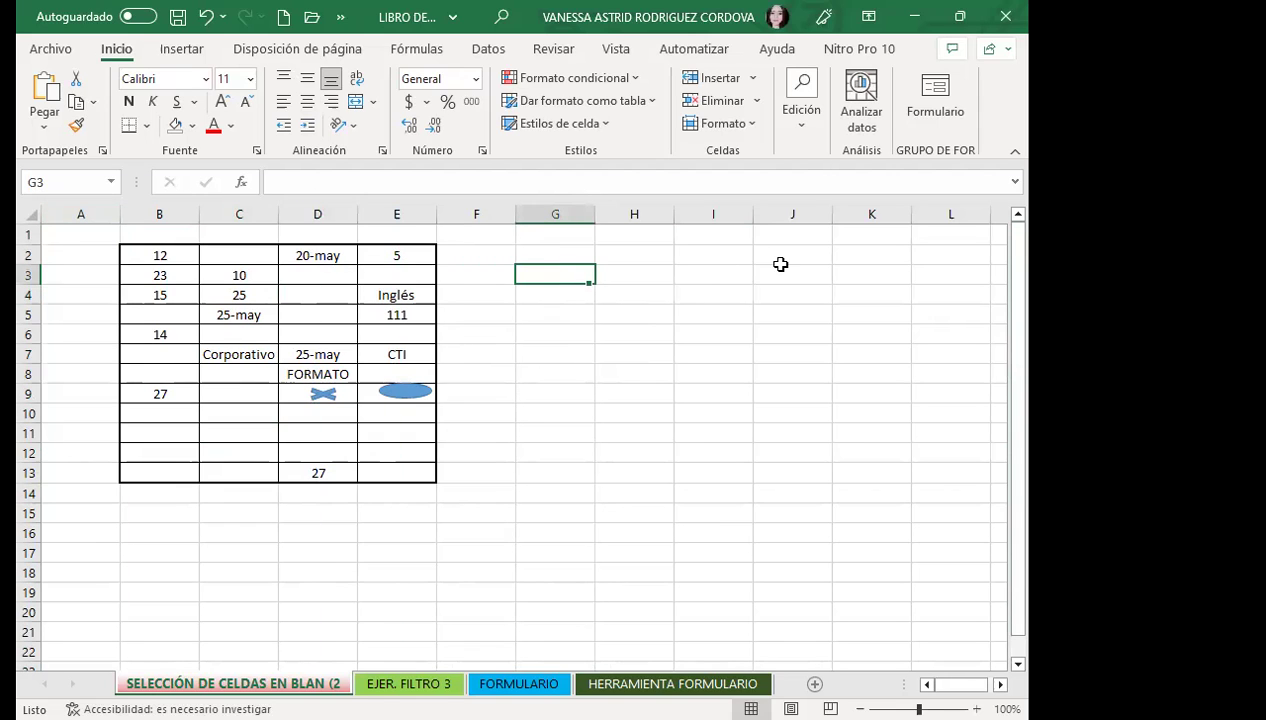
drag(780, 264, 515, 436)
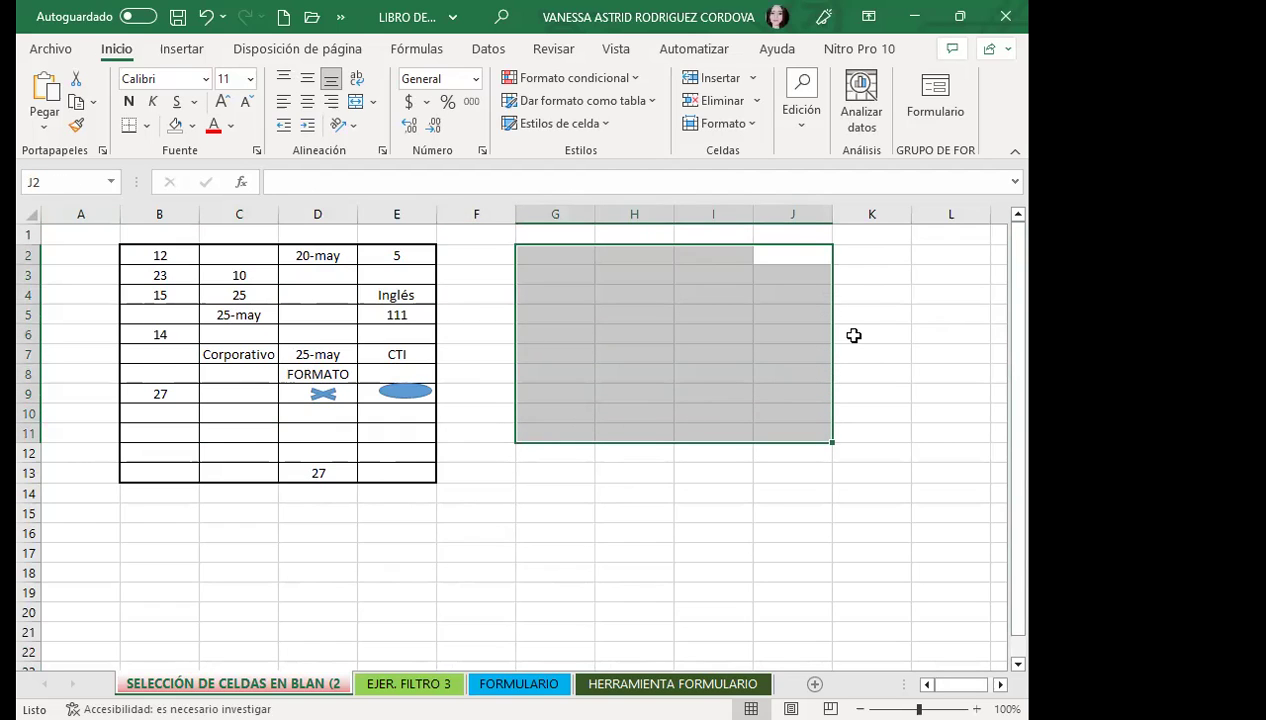
click(238, 418)
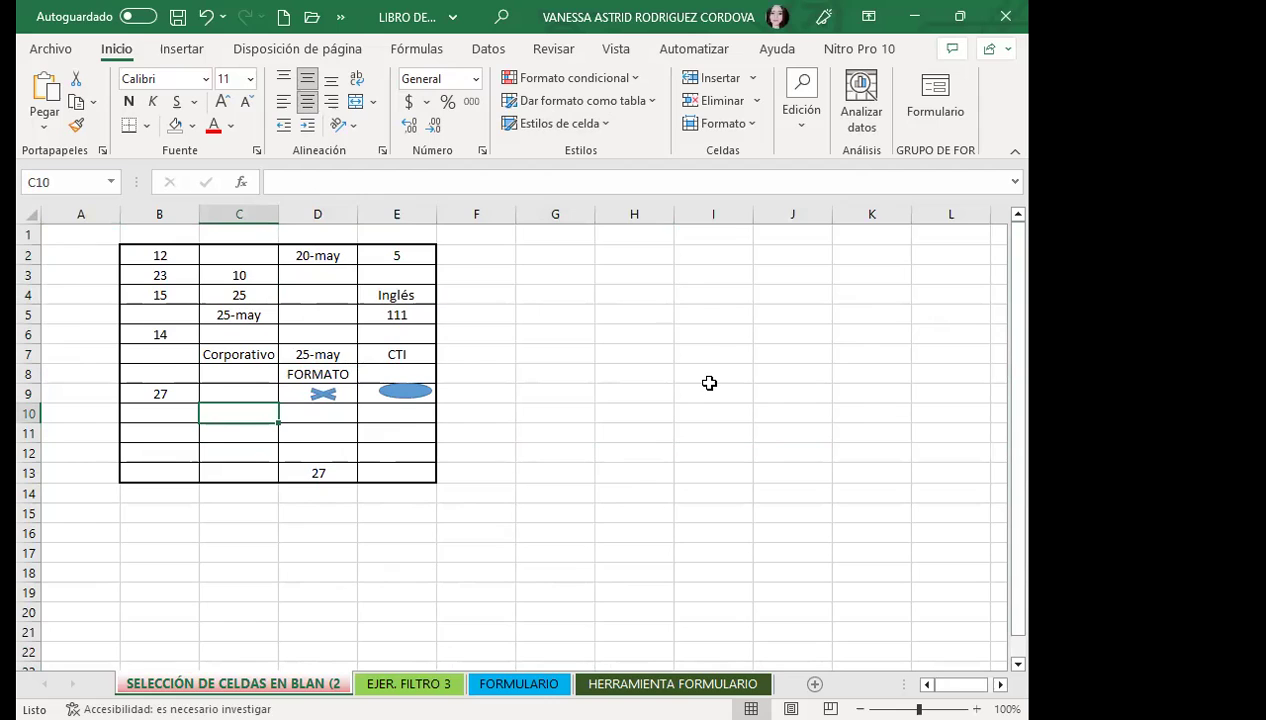
click(180, 396)
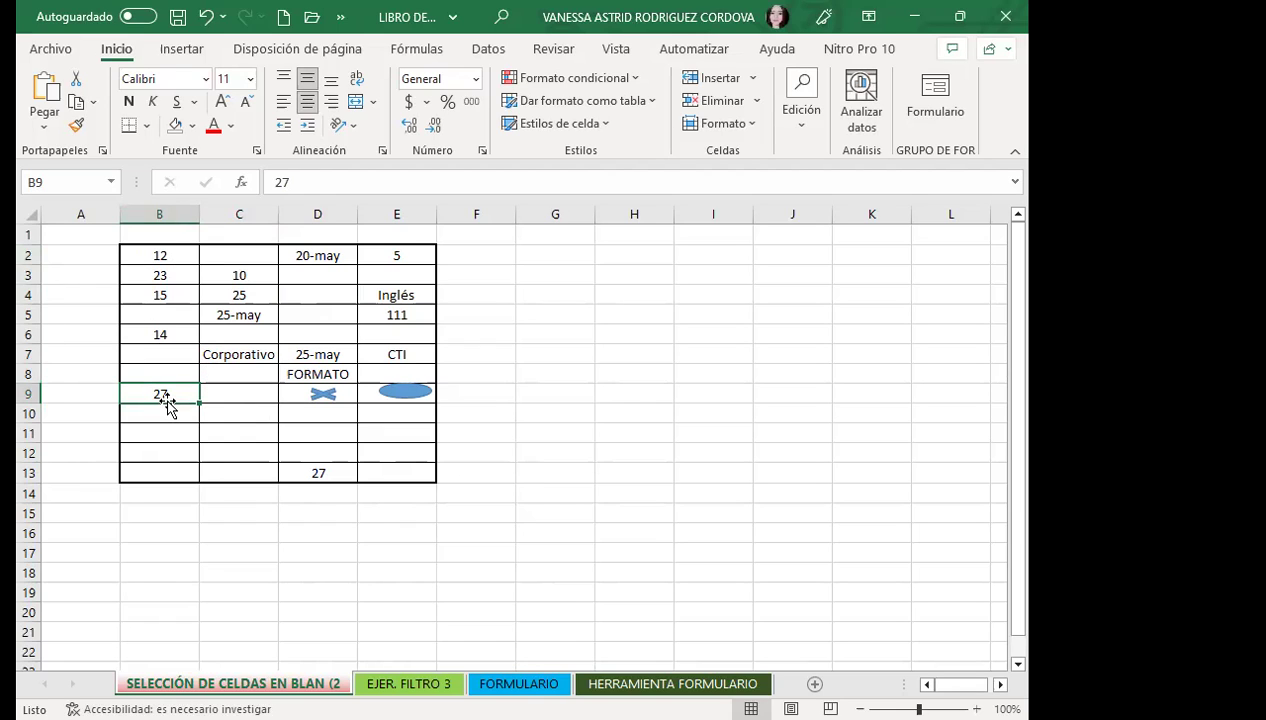
click(82, 214)
click(165, 258)
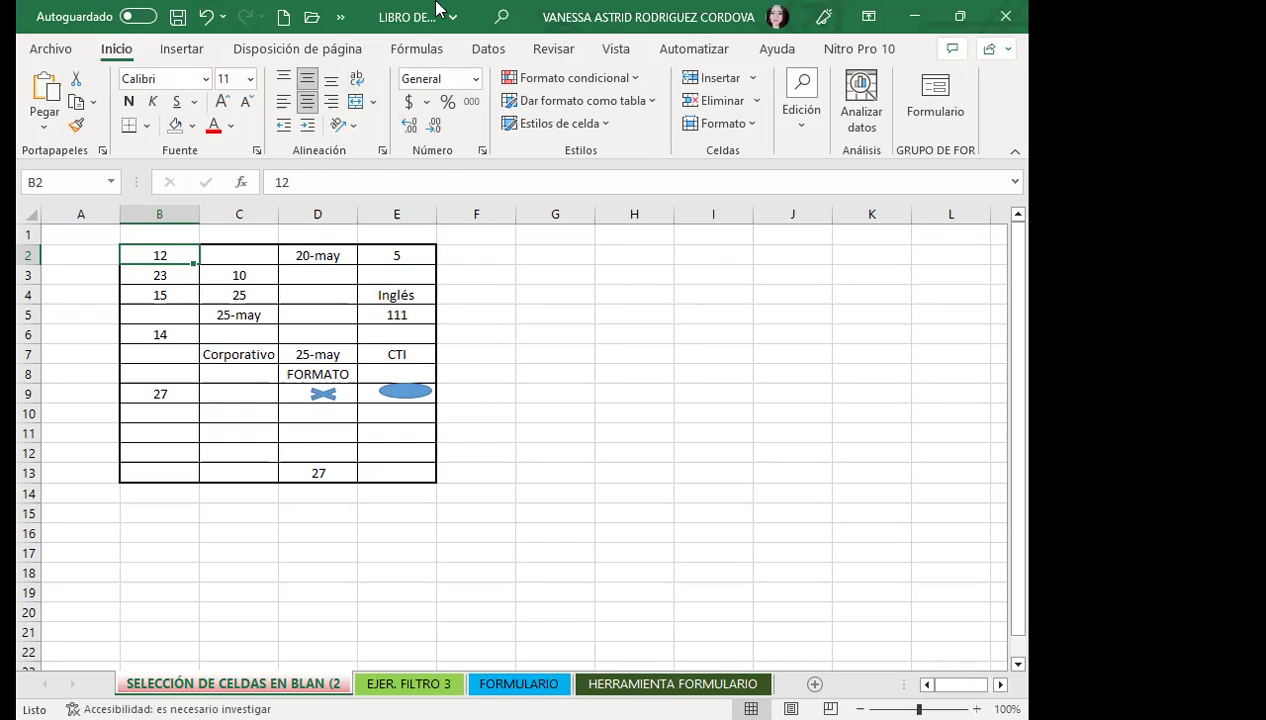
click(807, 137)
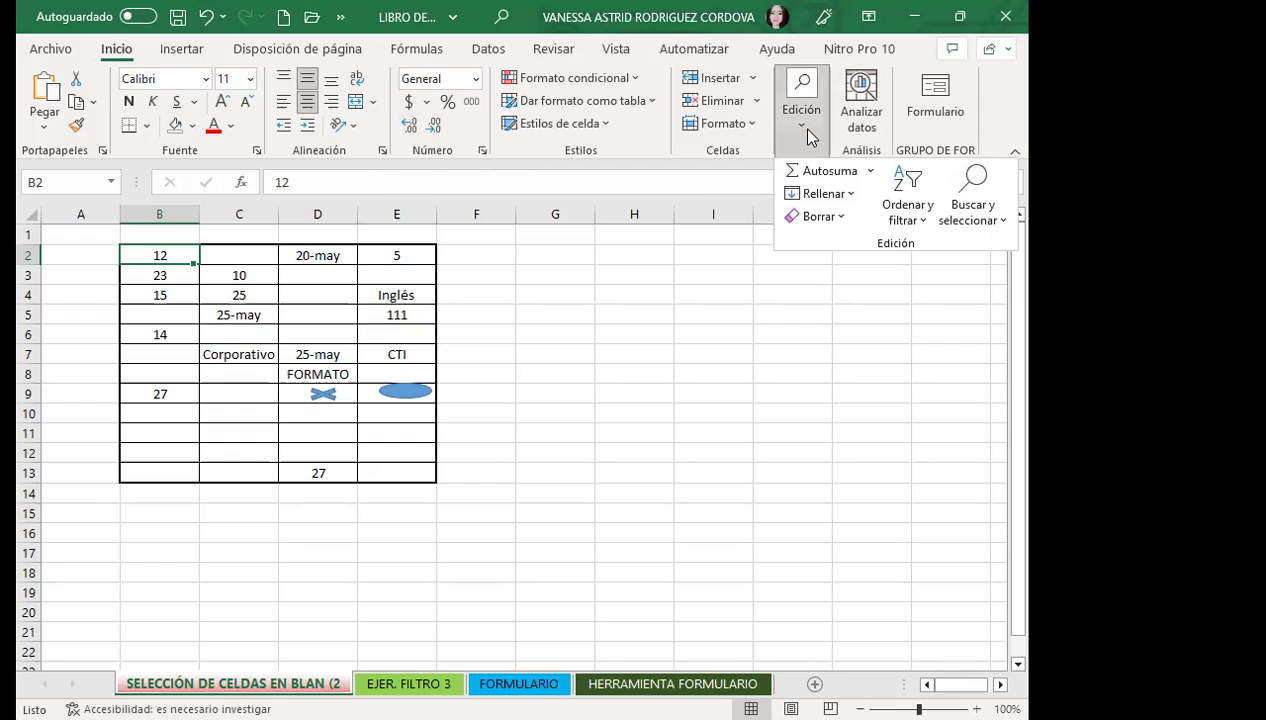
click(1000, 220)
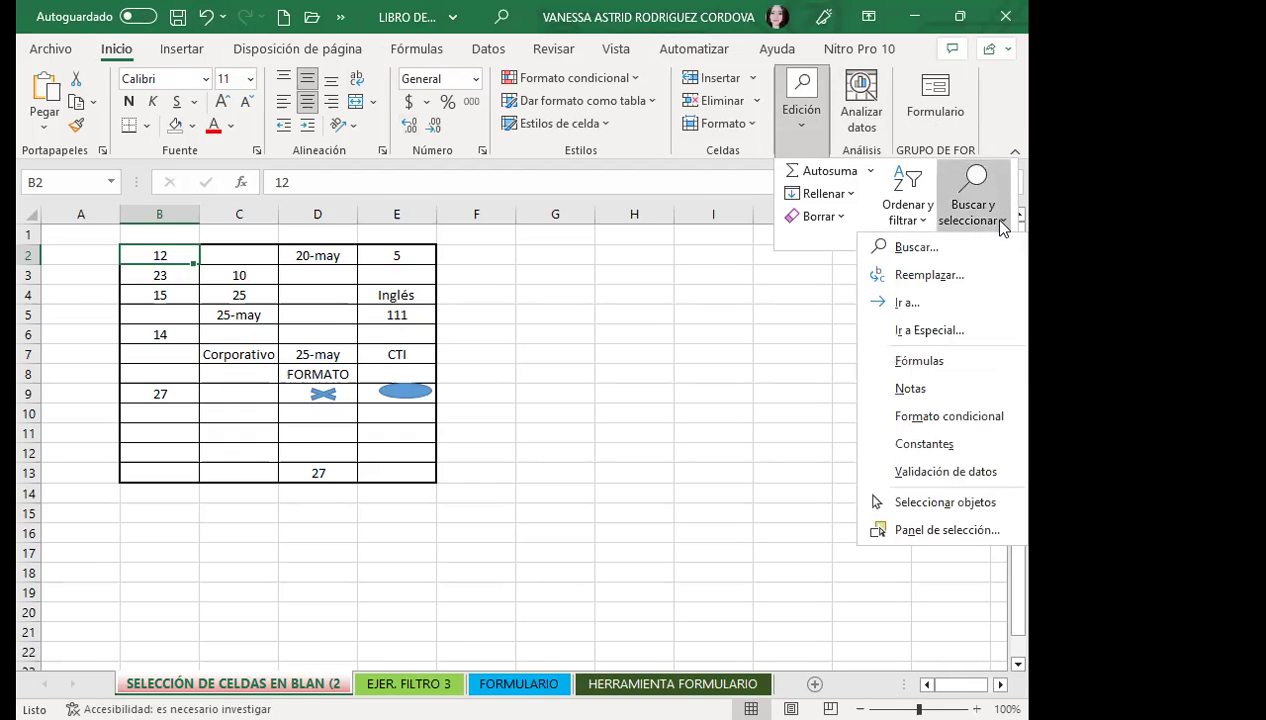
click(920, 340)
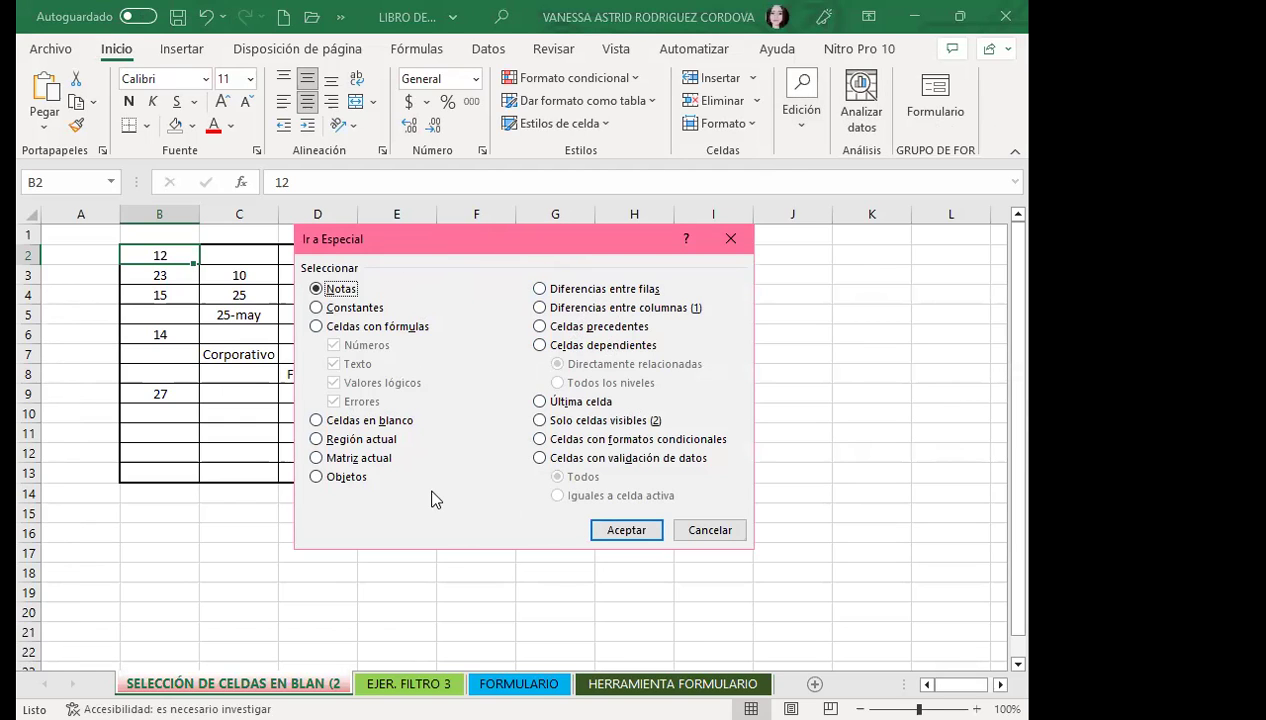
click(731, 238)
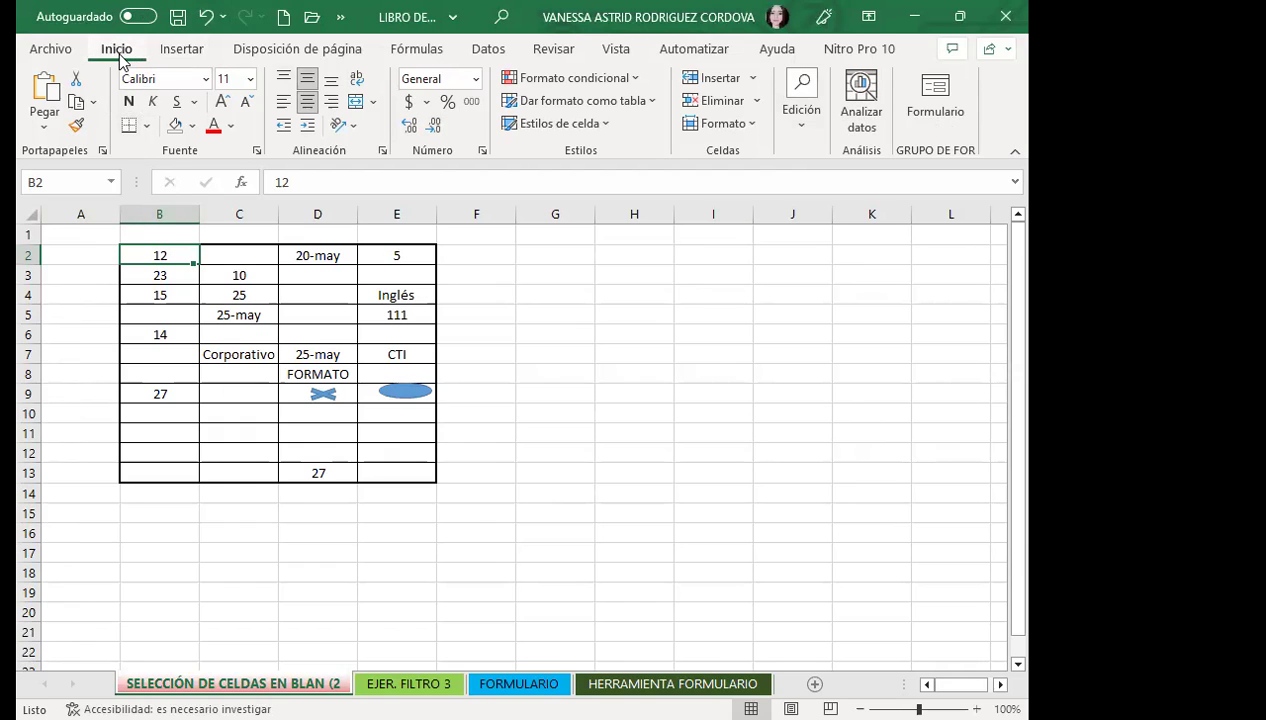
click(801, 133)
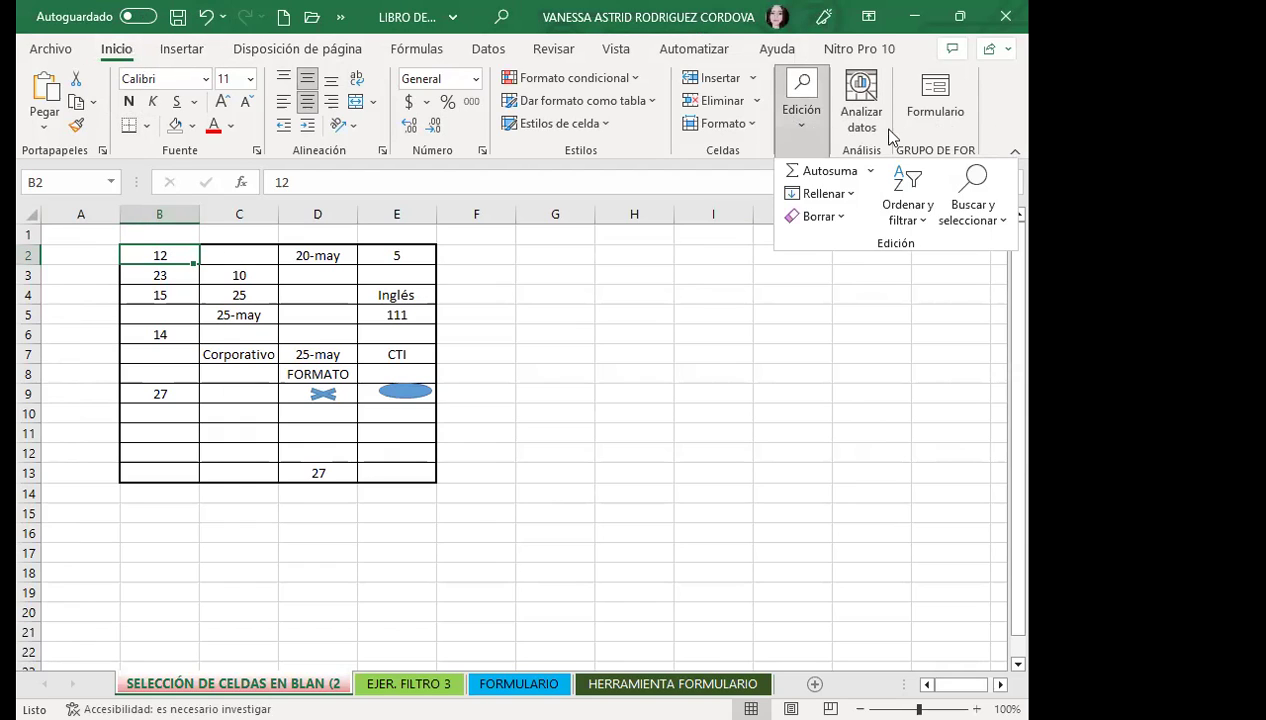
Use Ir a Especial with Celdas en blanco to select every empty cell in A1:E13.
click(1004, 219)
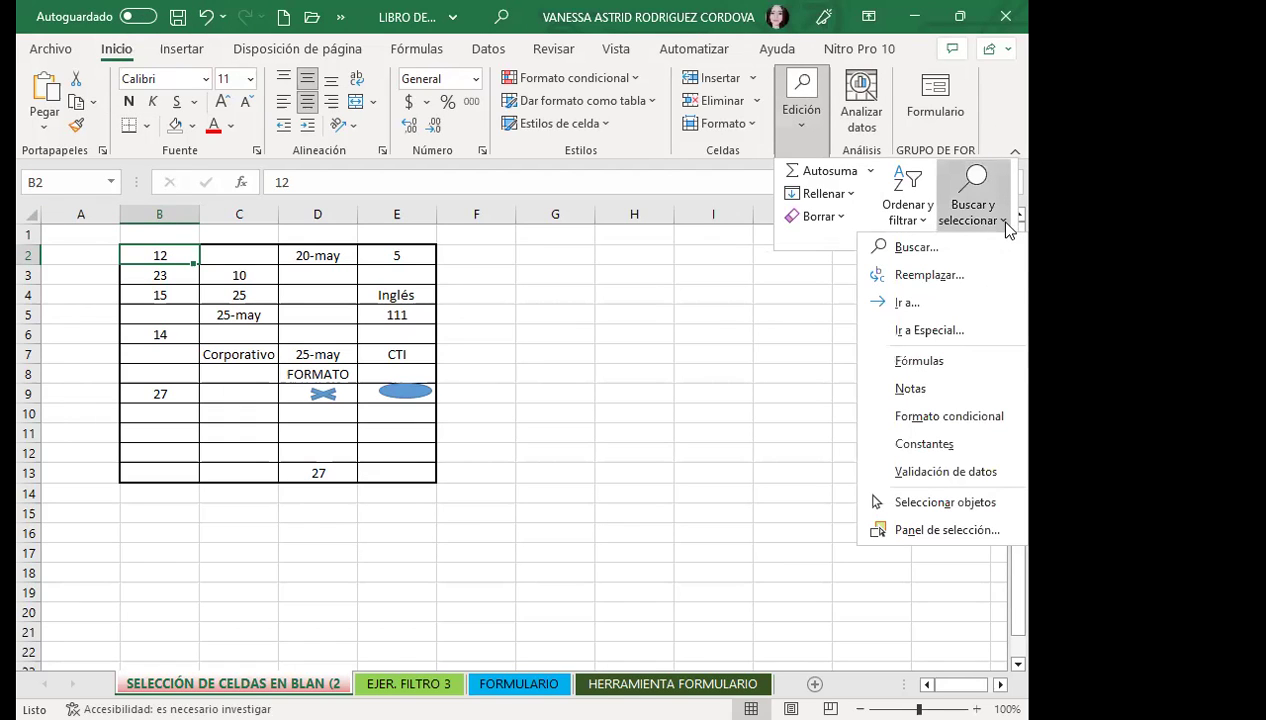
click(920, 333)
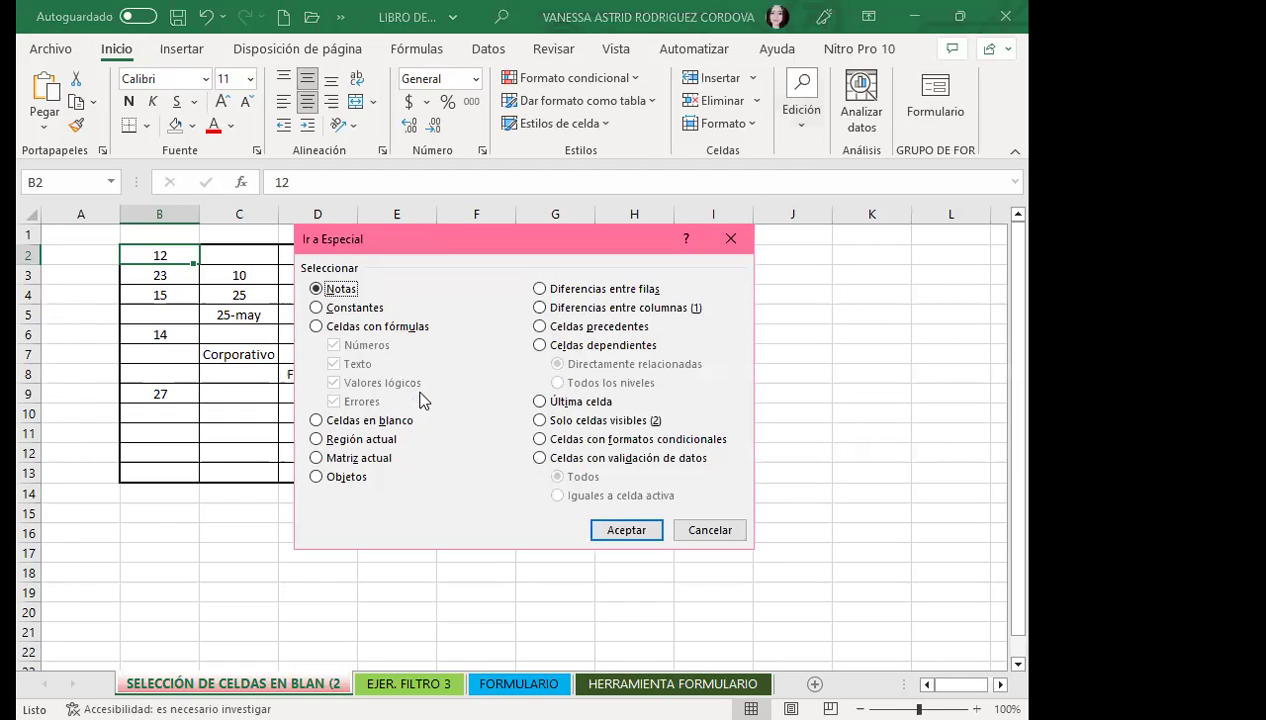
click(316, 421)
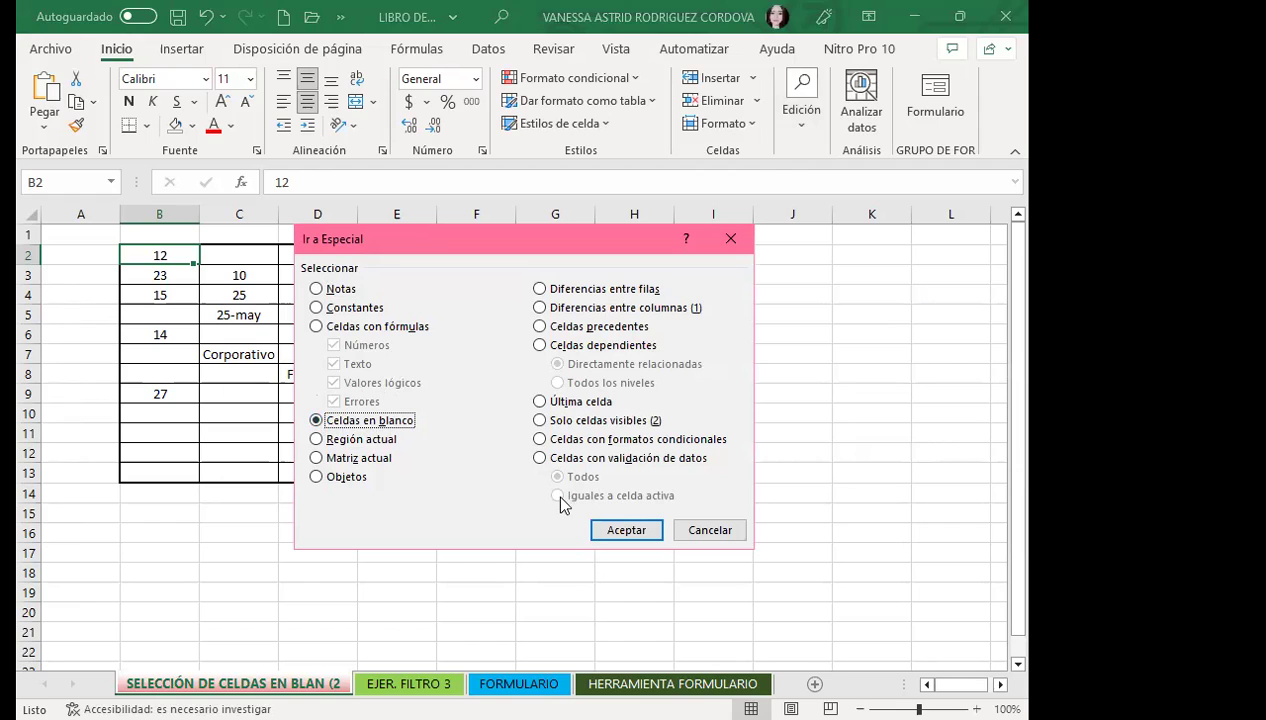
click(620, 530)
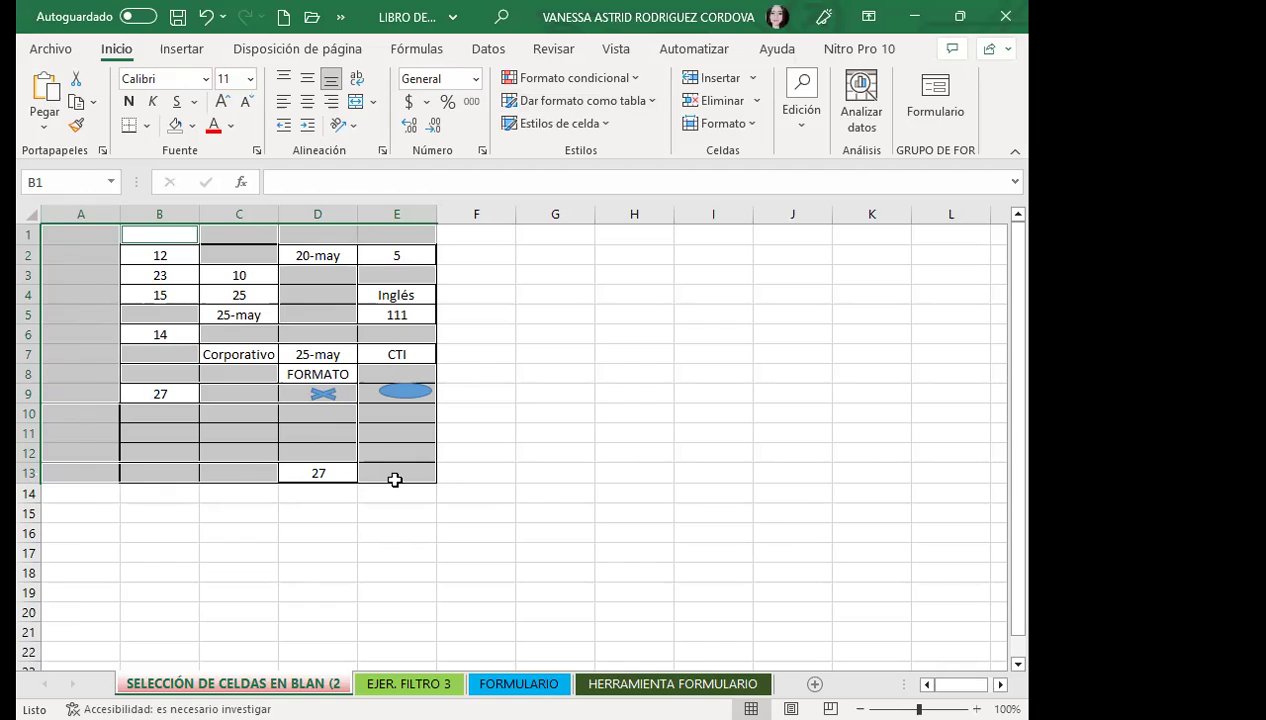
Fill the selected blank cells with standard red, then deselect to check the result.
click(192, 125)
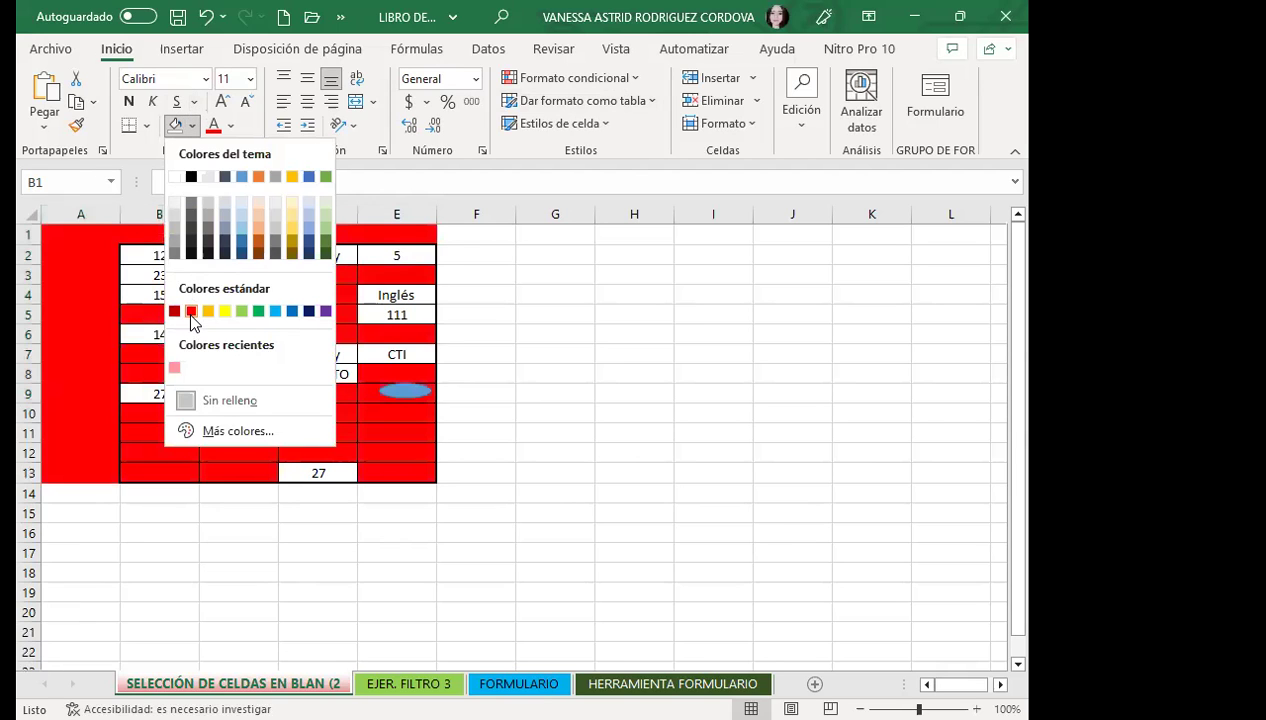
click(192, 314)
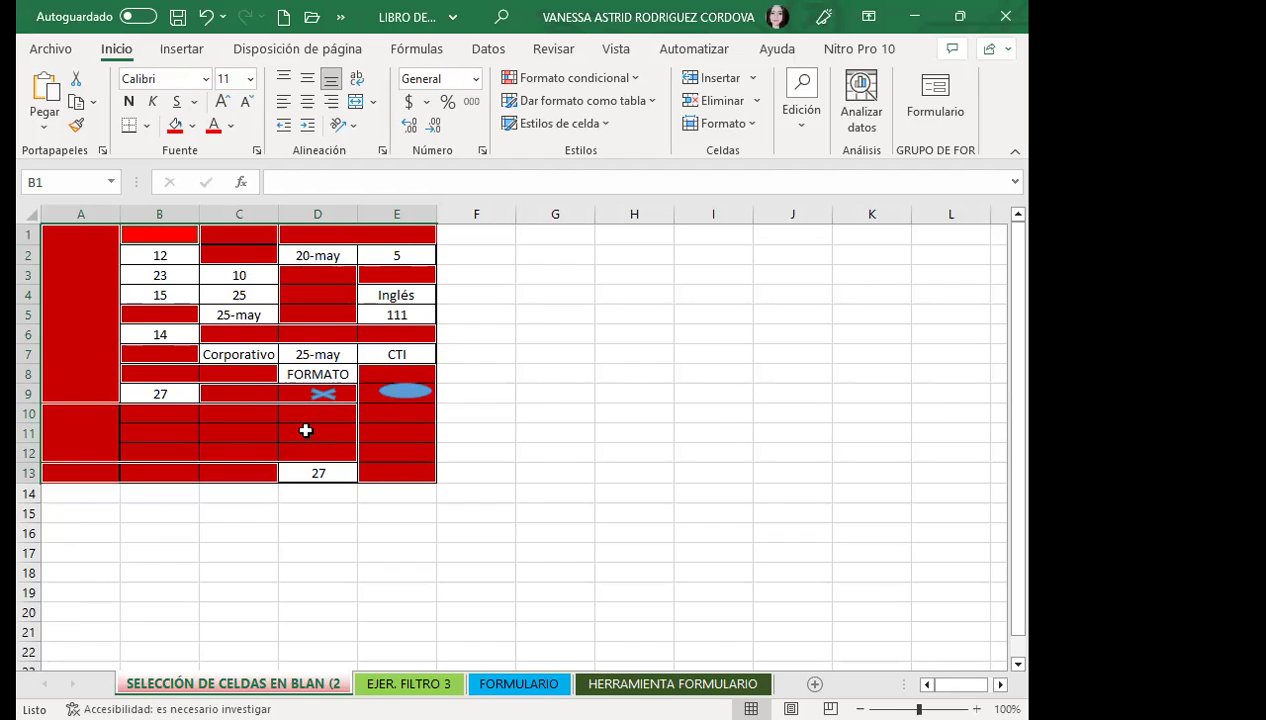
click(305, 428)
Move the cross shape out near I9 and shift the blue oval away and back to E9.
click(322, 396)
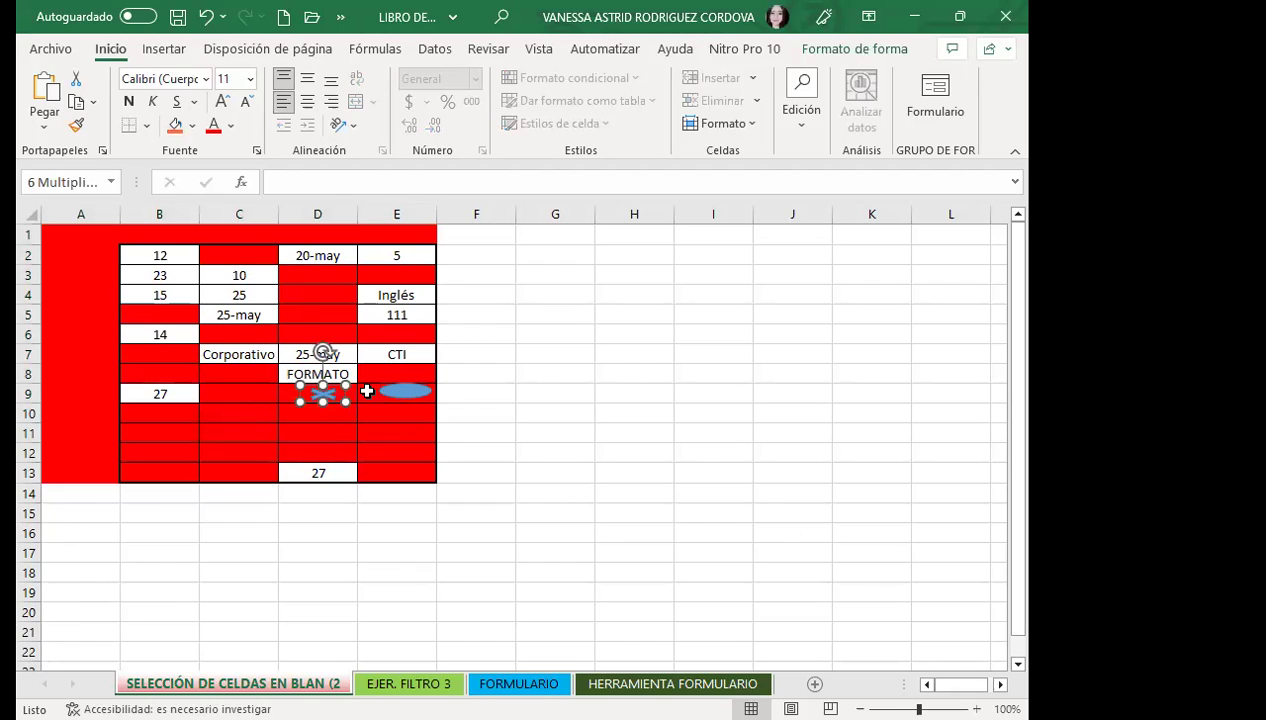
click(393, 394)
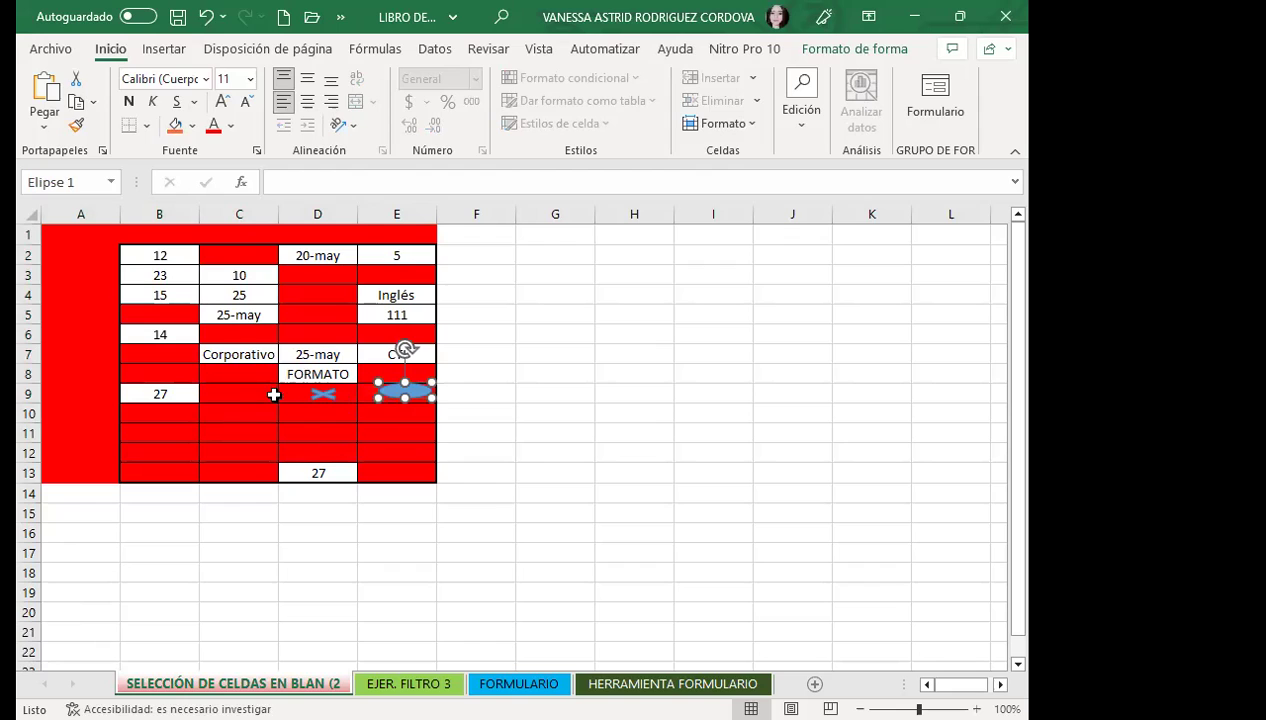
click(333, 396)
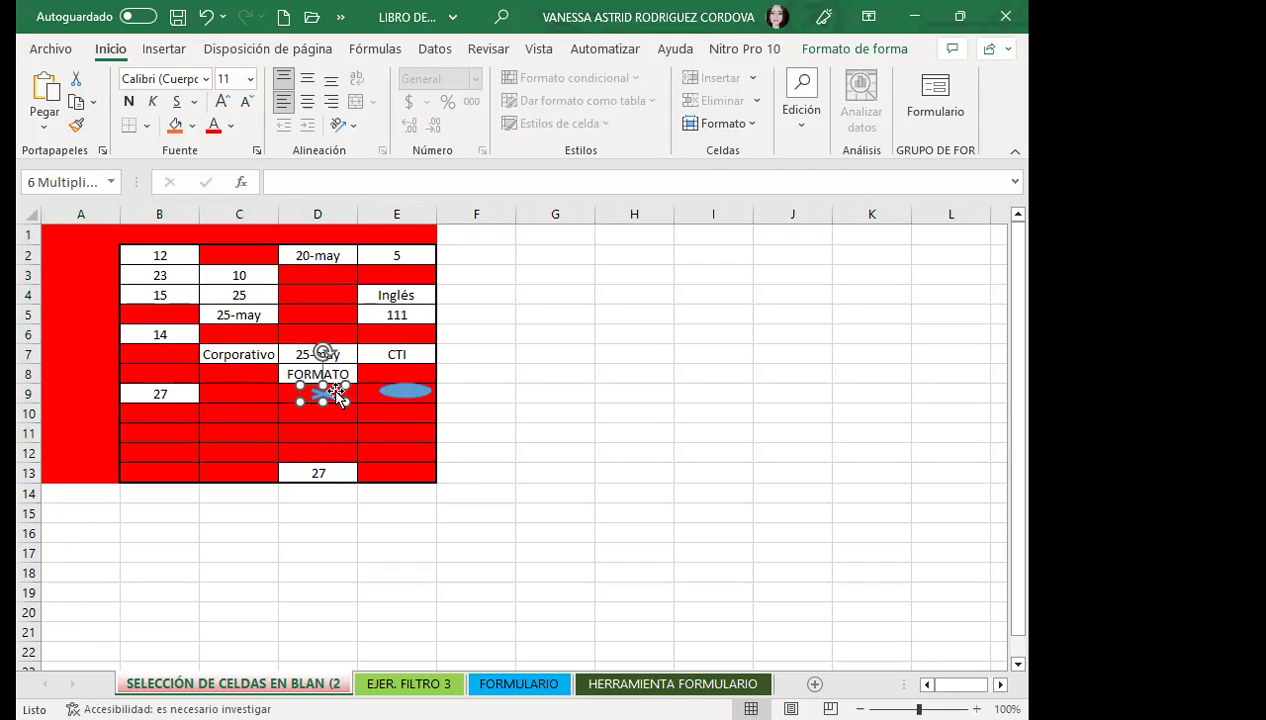
drag(338, 398, 636, 563)
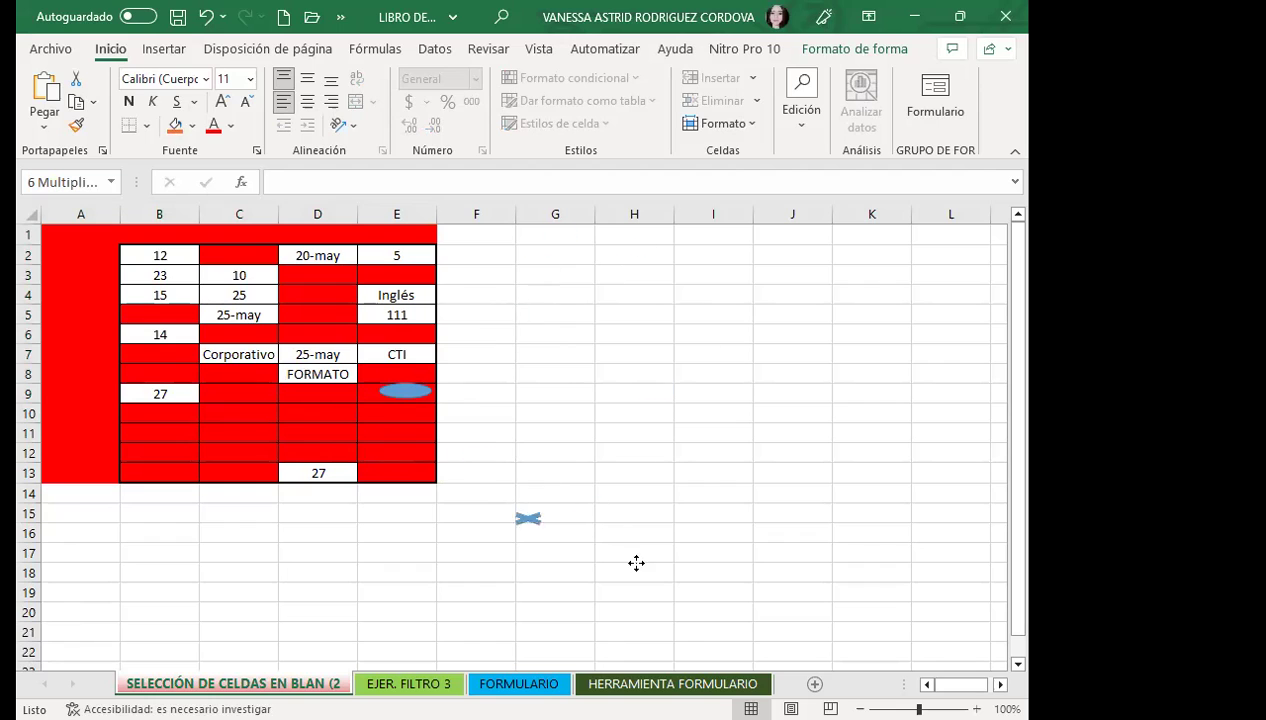
drag(636, 563, 728, 393)
click(393, 352)
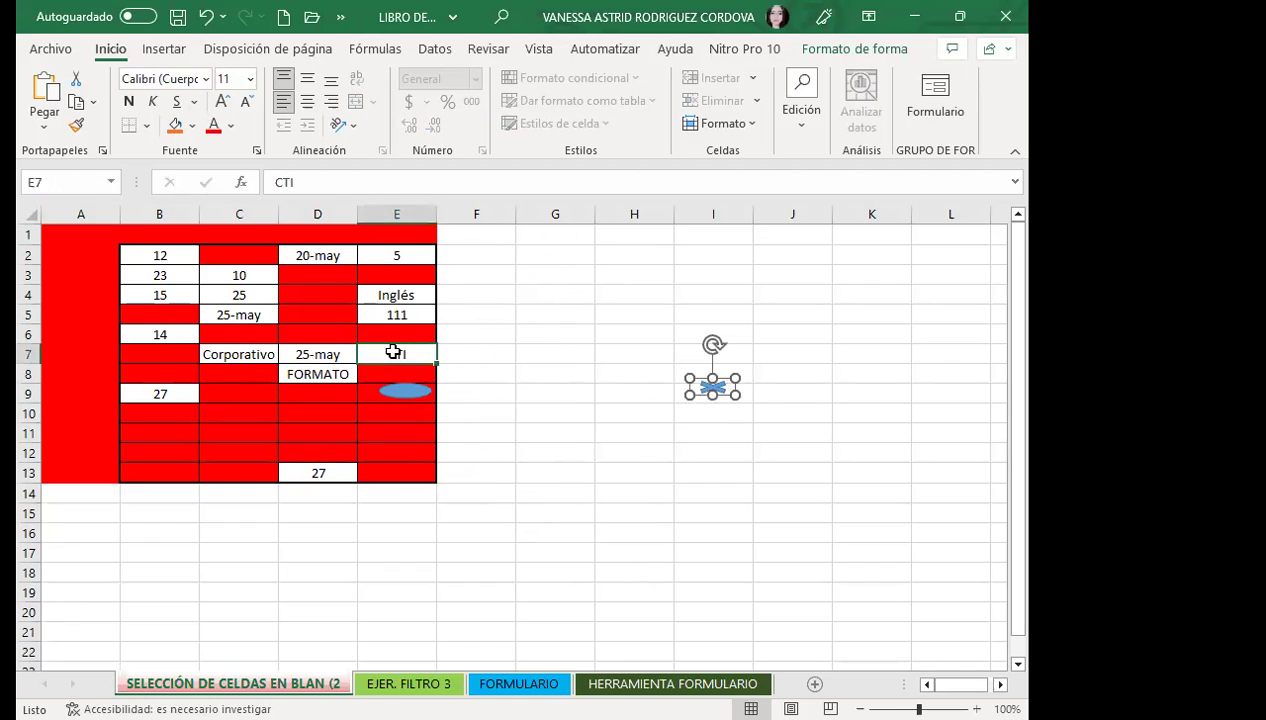
drag(393, 352, 937, 330)
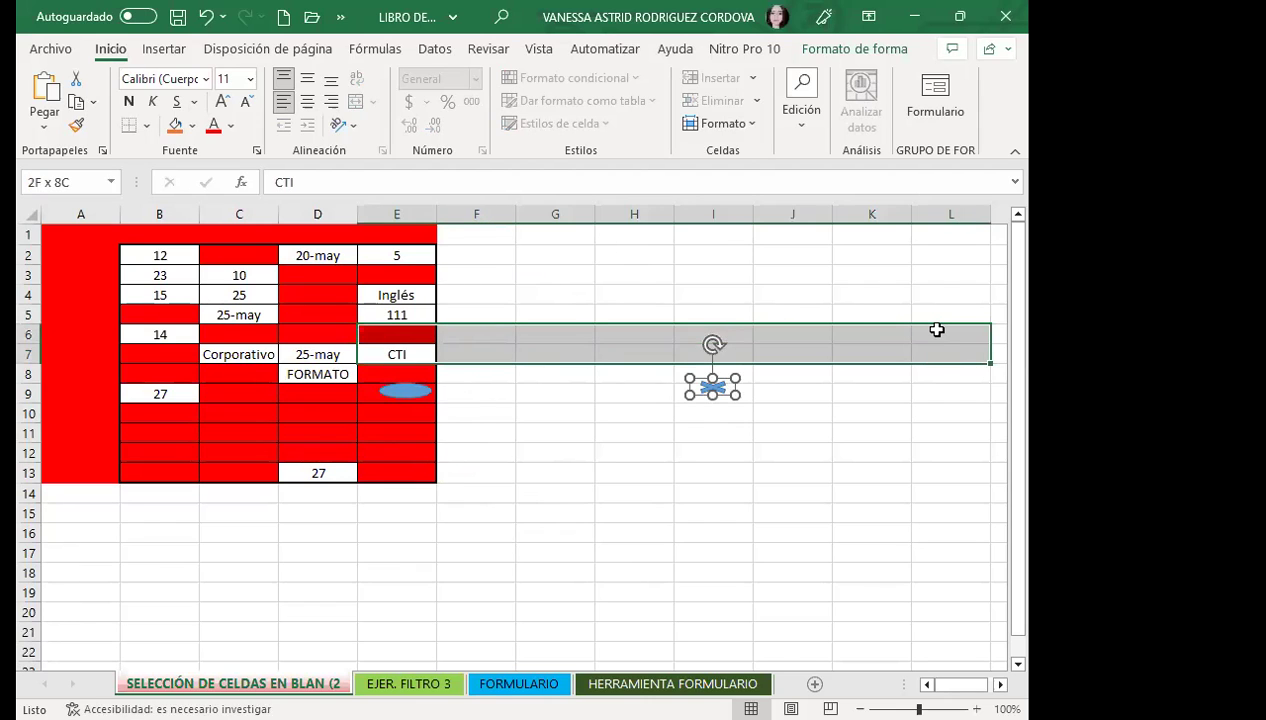
click(405, 390)
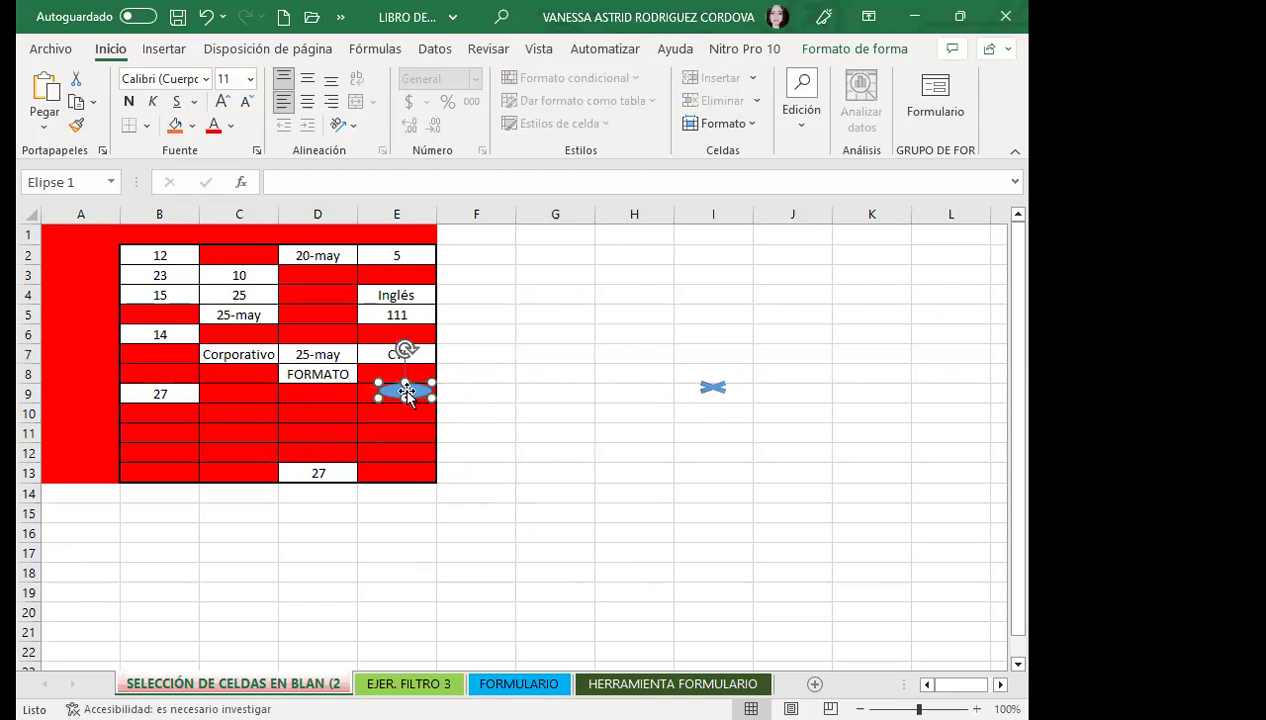
drag(410, 391, 644, 449)
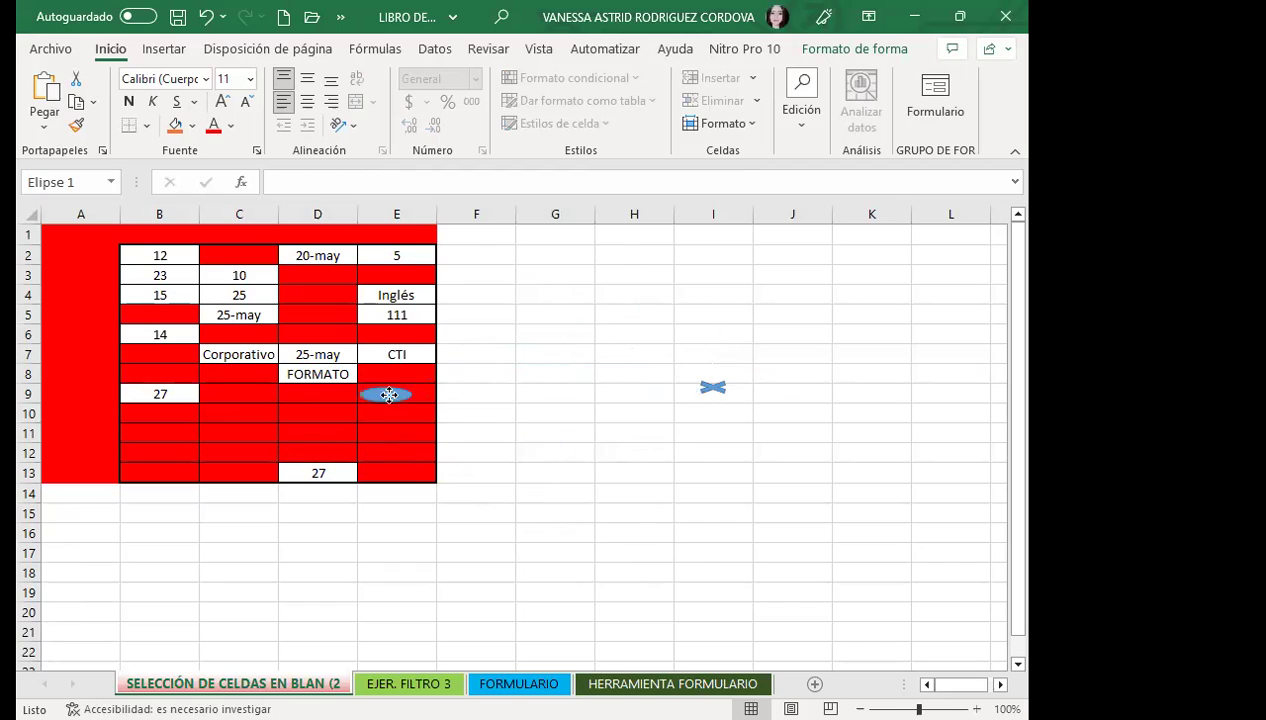
mouse_move(644, 449)
mouse_down()
mouse_move(389, 407)
mouse_move(404, 392)
mouse_up()
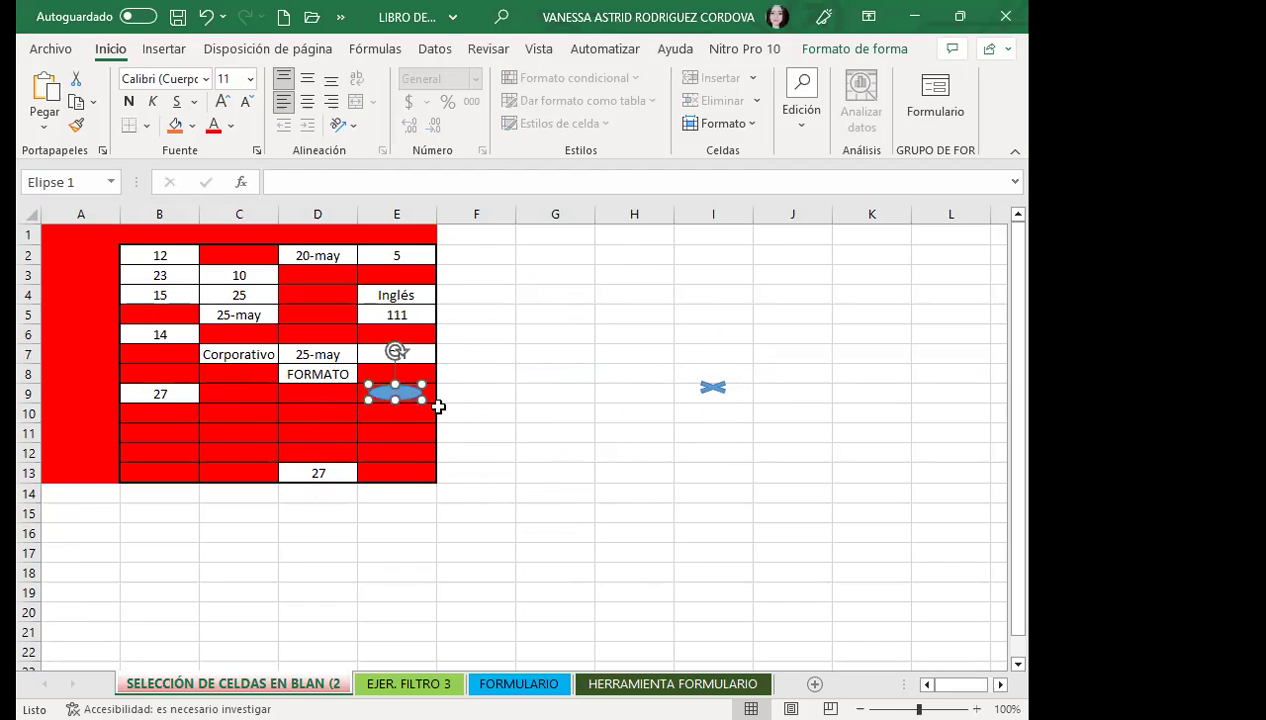
Drag the cross back into D9 and resize the blue oval over E9.
click(716, 389)
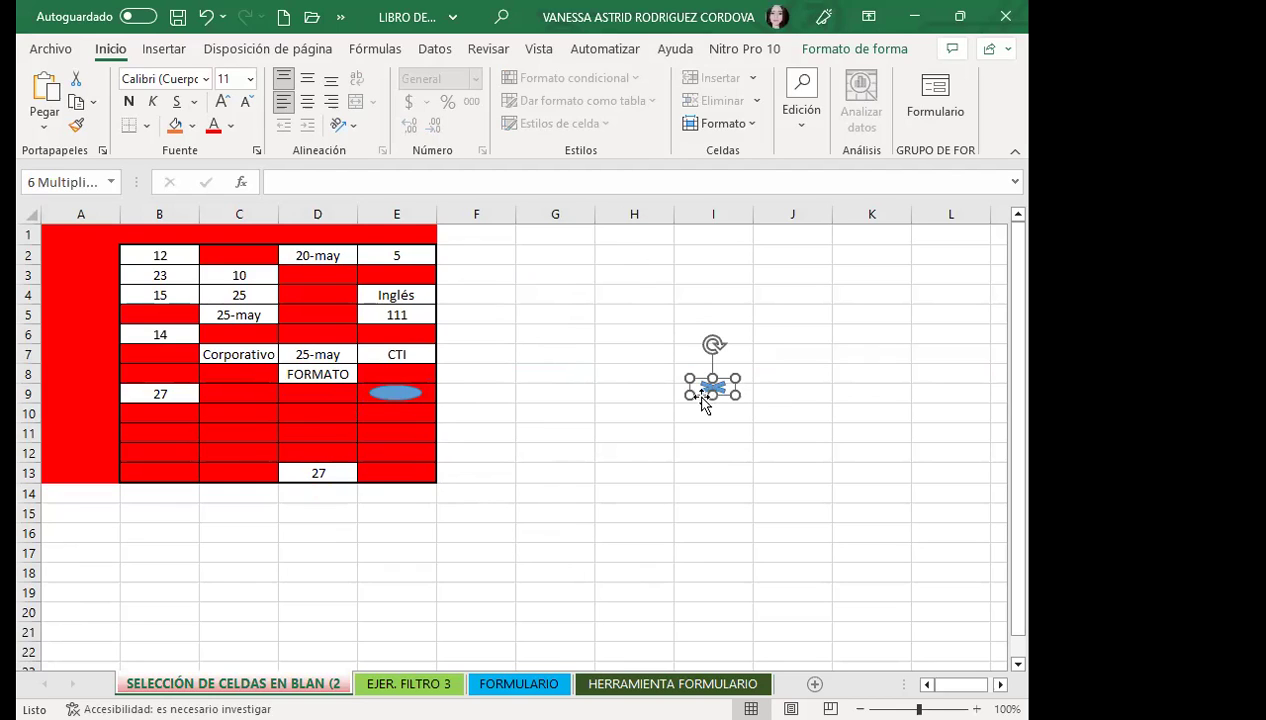
drag(719, 389, 307, 394)
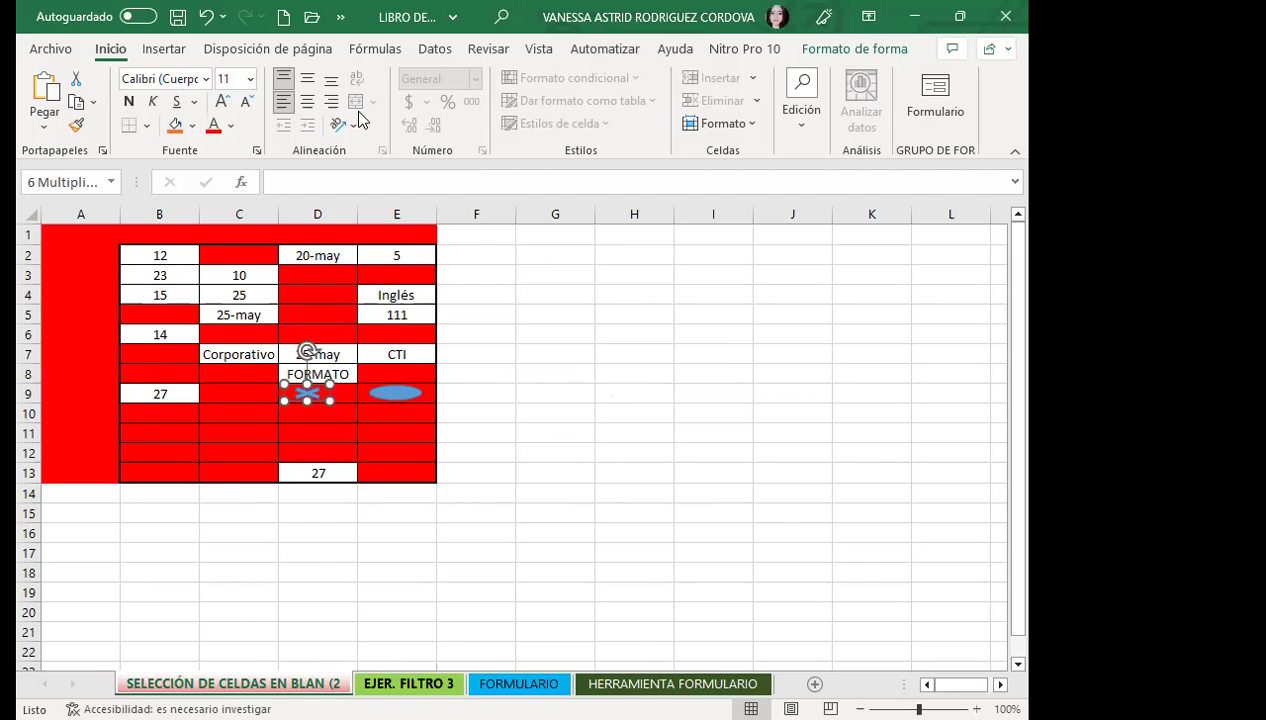
key(Escape)
click(316, 392)
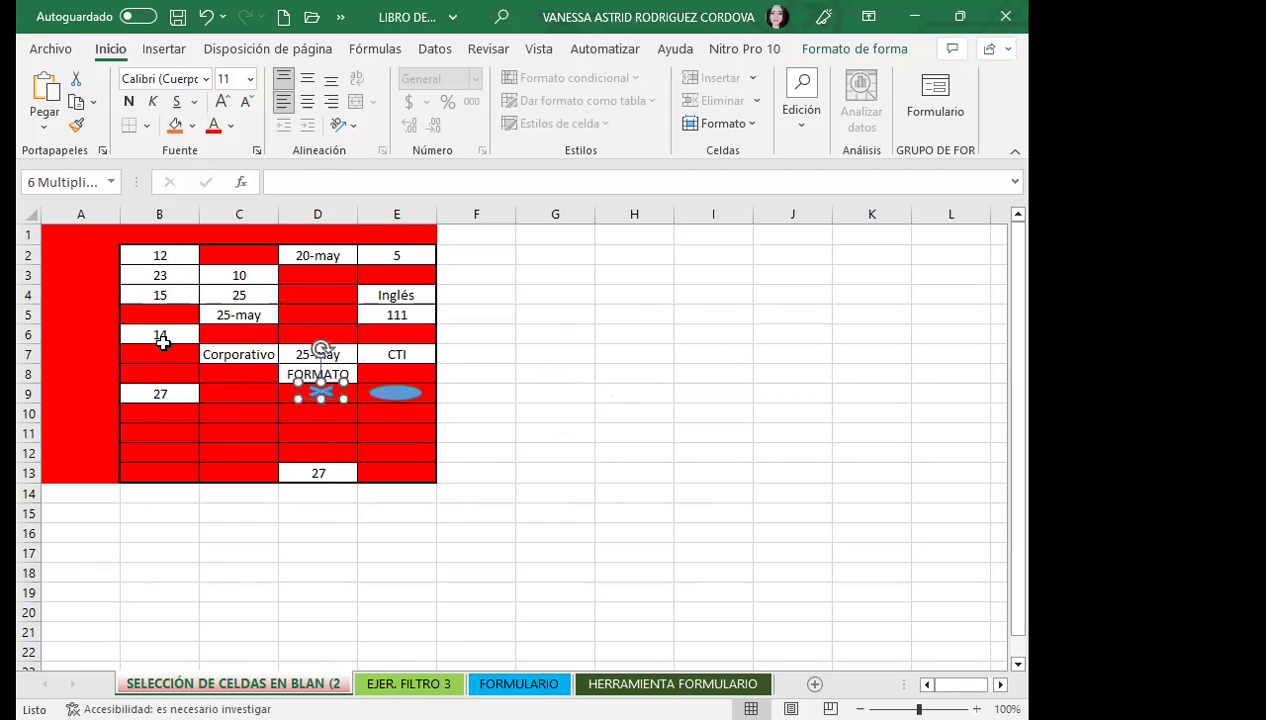
click(409, 395)
mouse_move(397, 401)
mouse_down()
mouse_move(397, 452)
mouse_move(456, 387)
mouse_move(396, 405)
mouse_up()
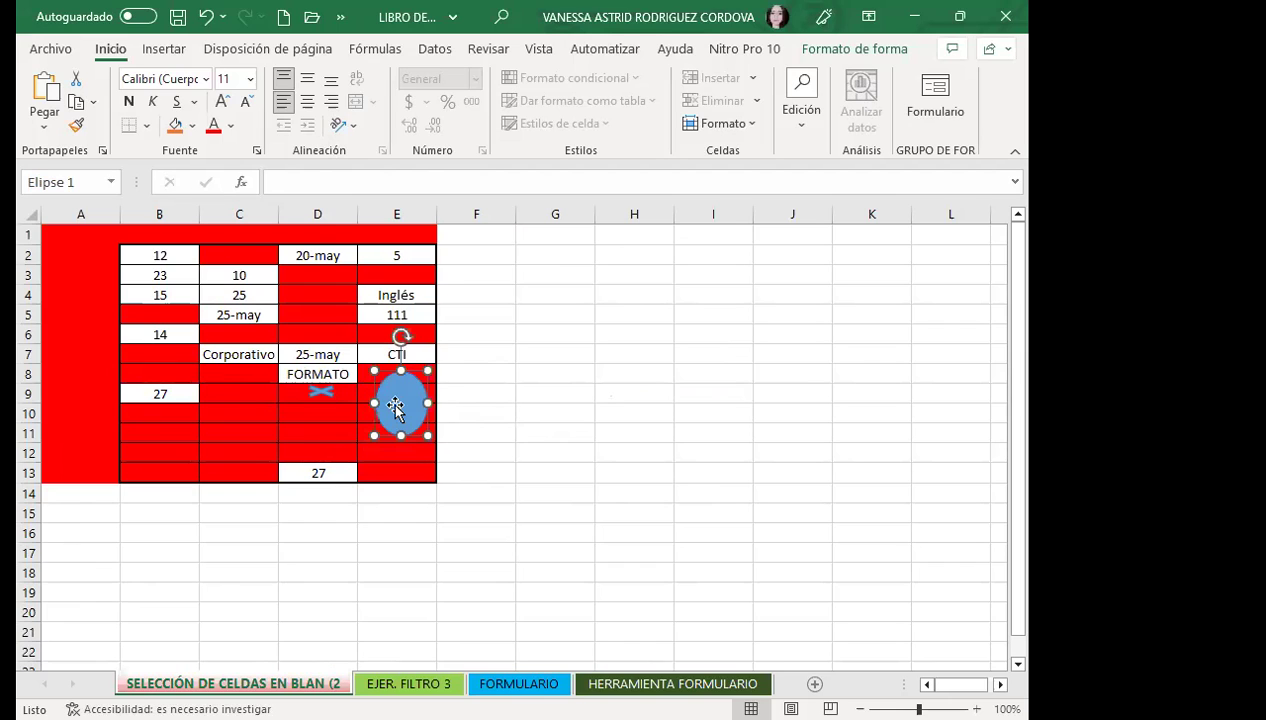
drag(428, 436, 414, 398)
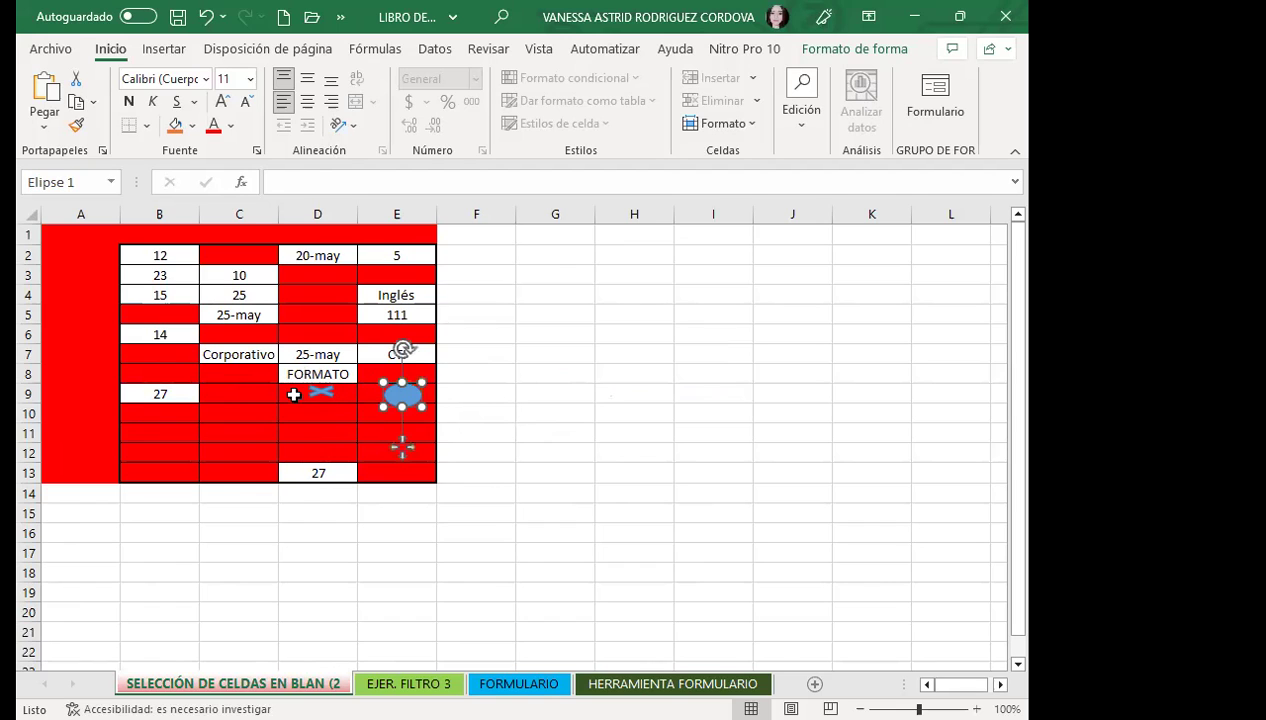
click(294, 395)
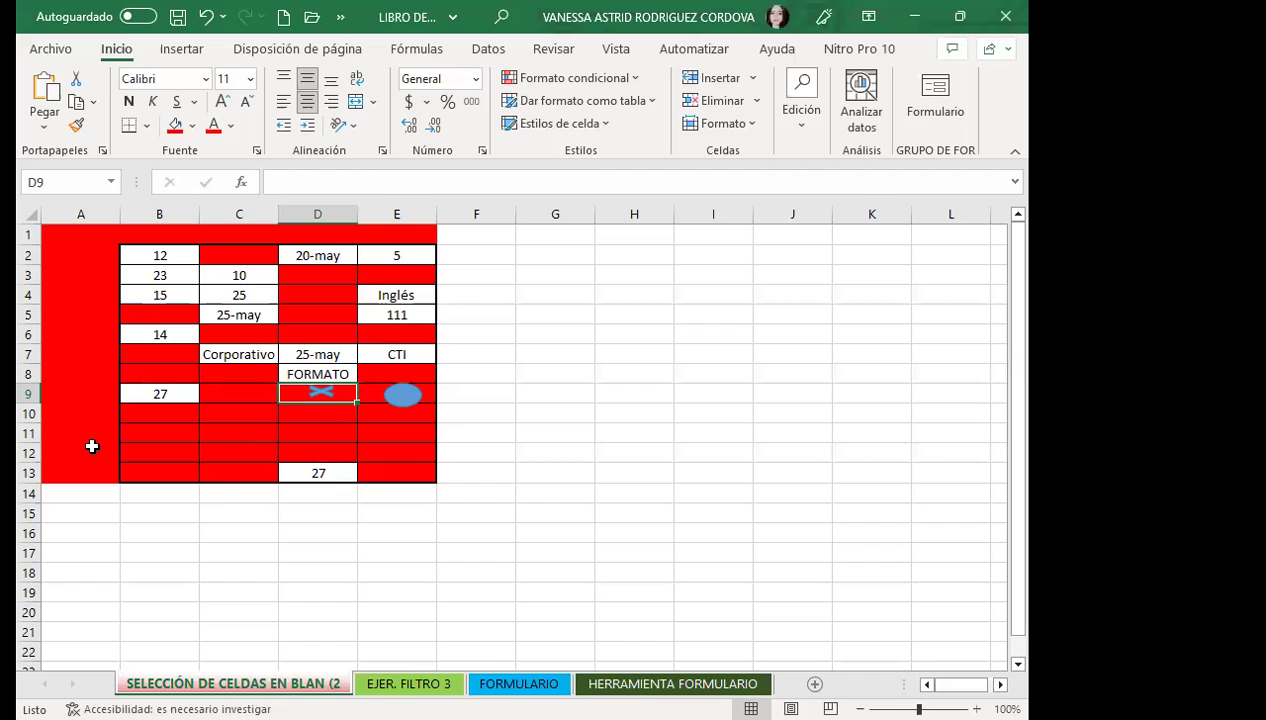
Undo the shape adjustments and the red fill, then click B10 to clear the selection.
click(203, 16)
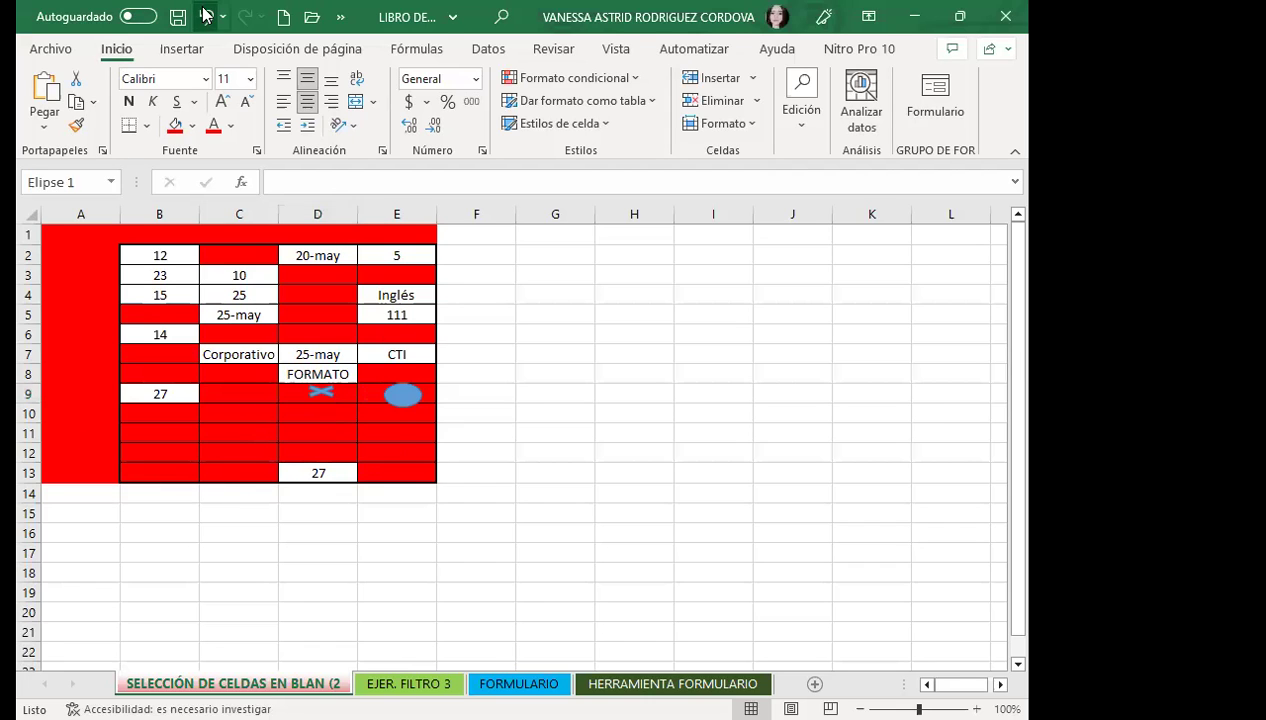
click(209, 15)
click(210, 14)
click(210, 14)
click(211, 14)
click(212, 14)
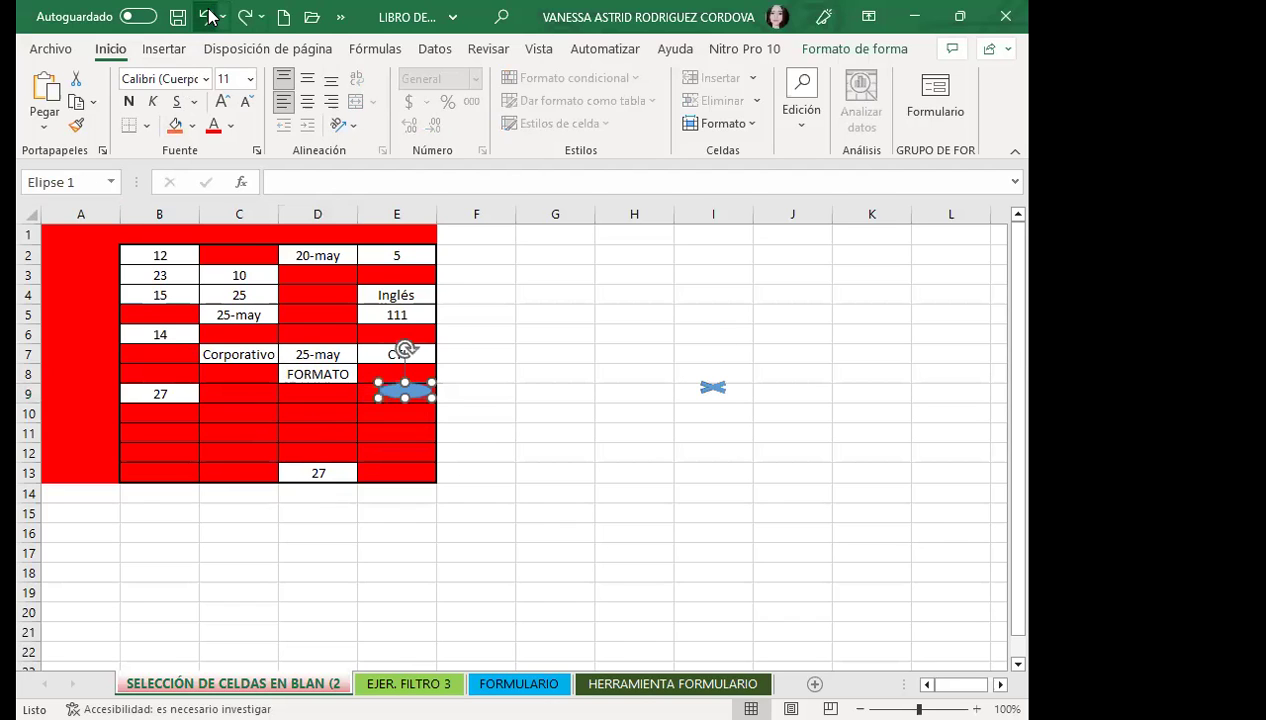
click(212, 14)
click(212, 14)
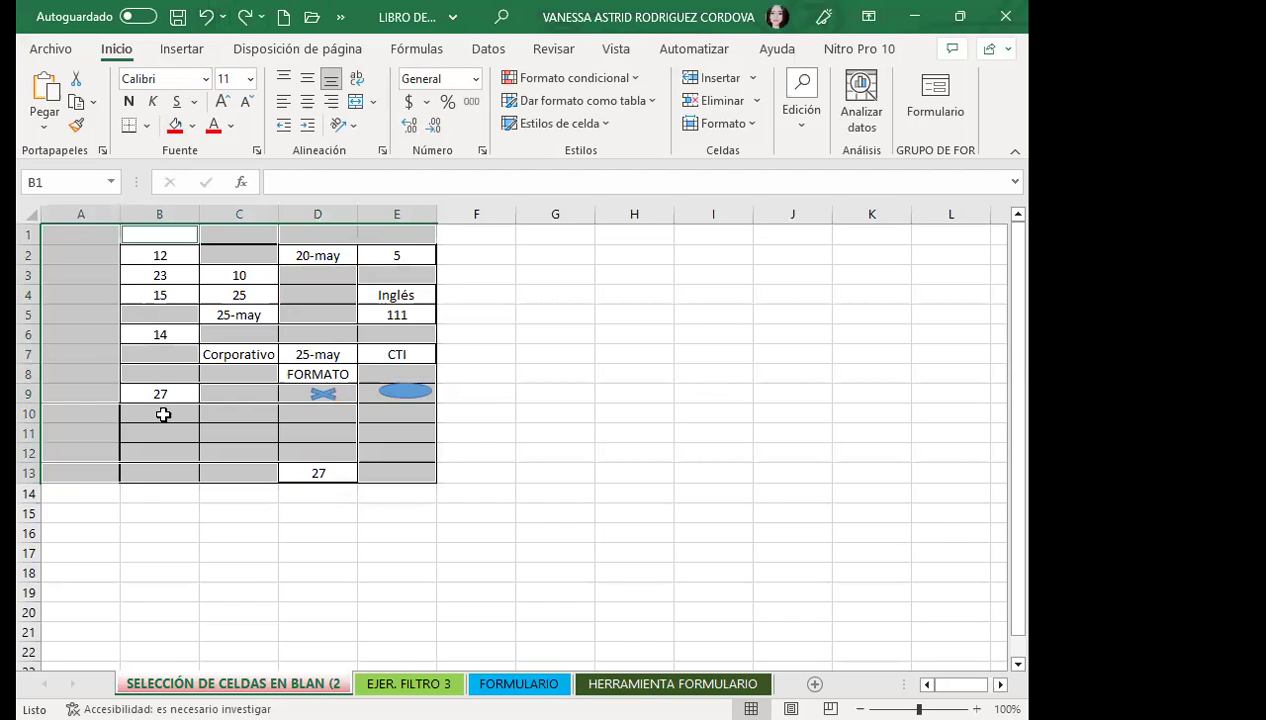
click(160, 412)
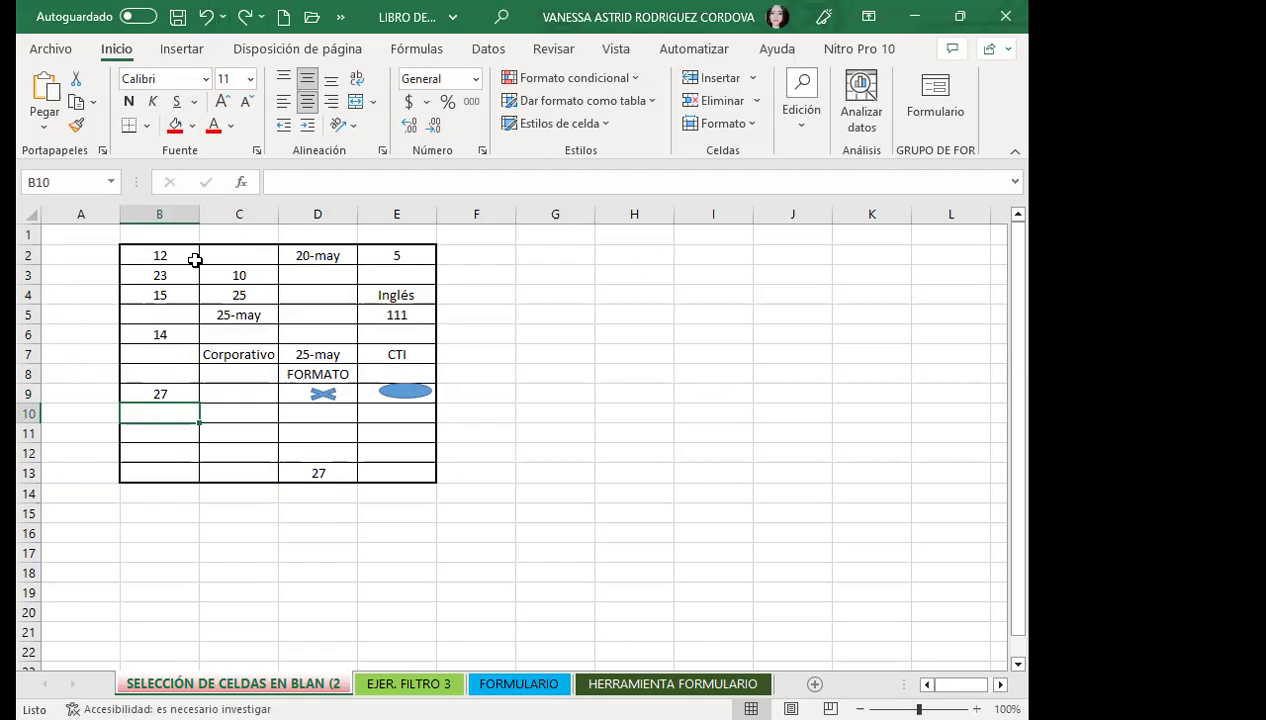
Enter the value 1 in cell D9, beneath the multiplication sign.
click(164, 255)
double_click(297, 390)
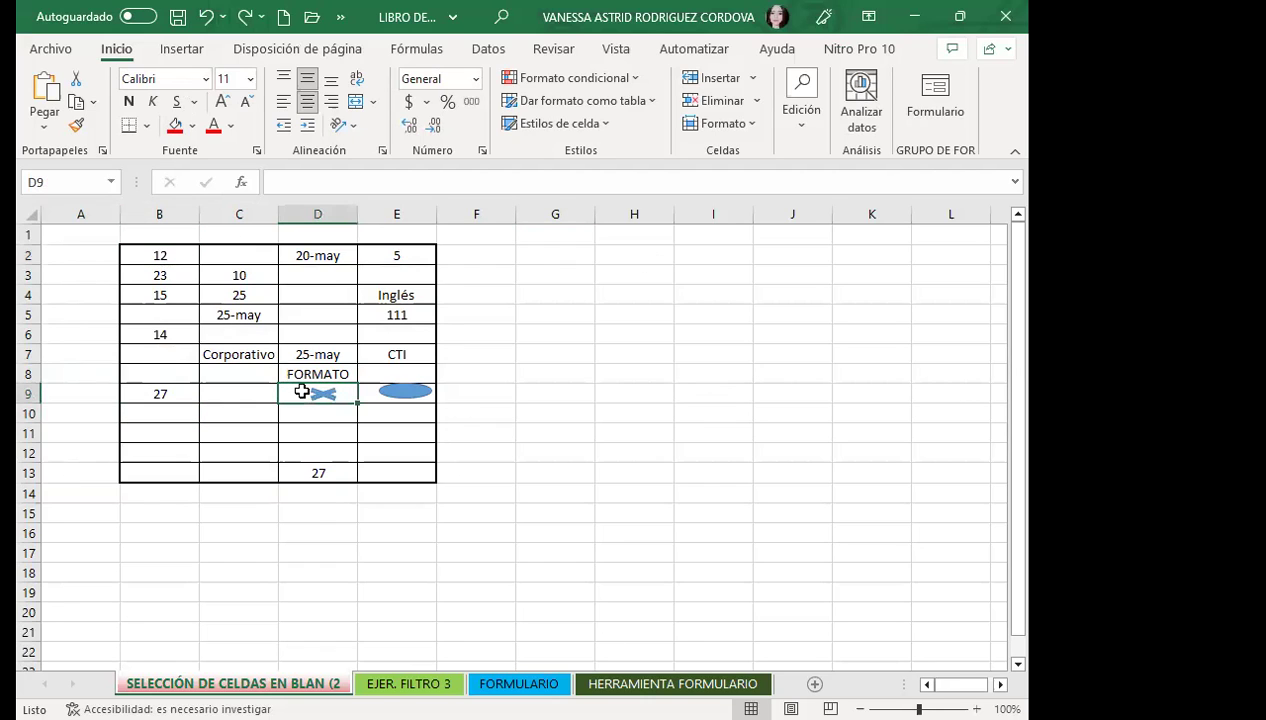
text(1)
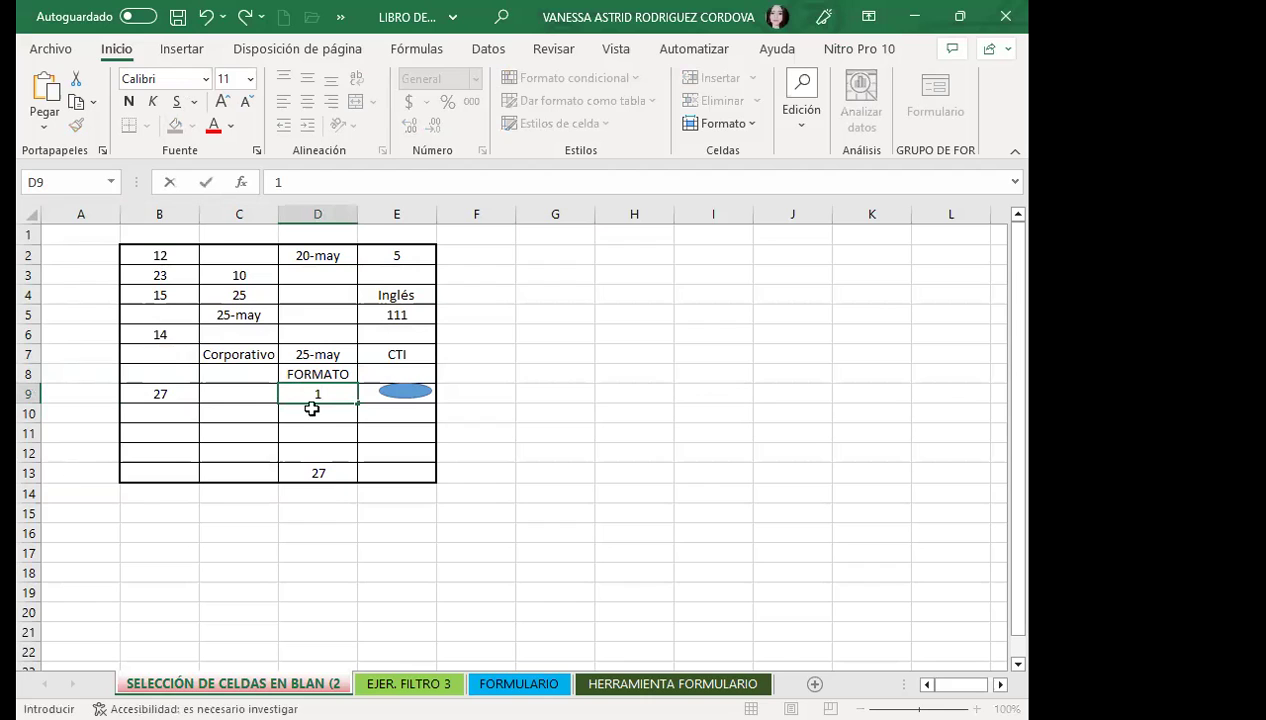
click(373, 436)
Select the whole bordered table B2:E13.
click(313, 400)
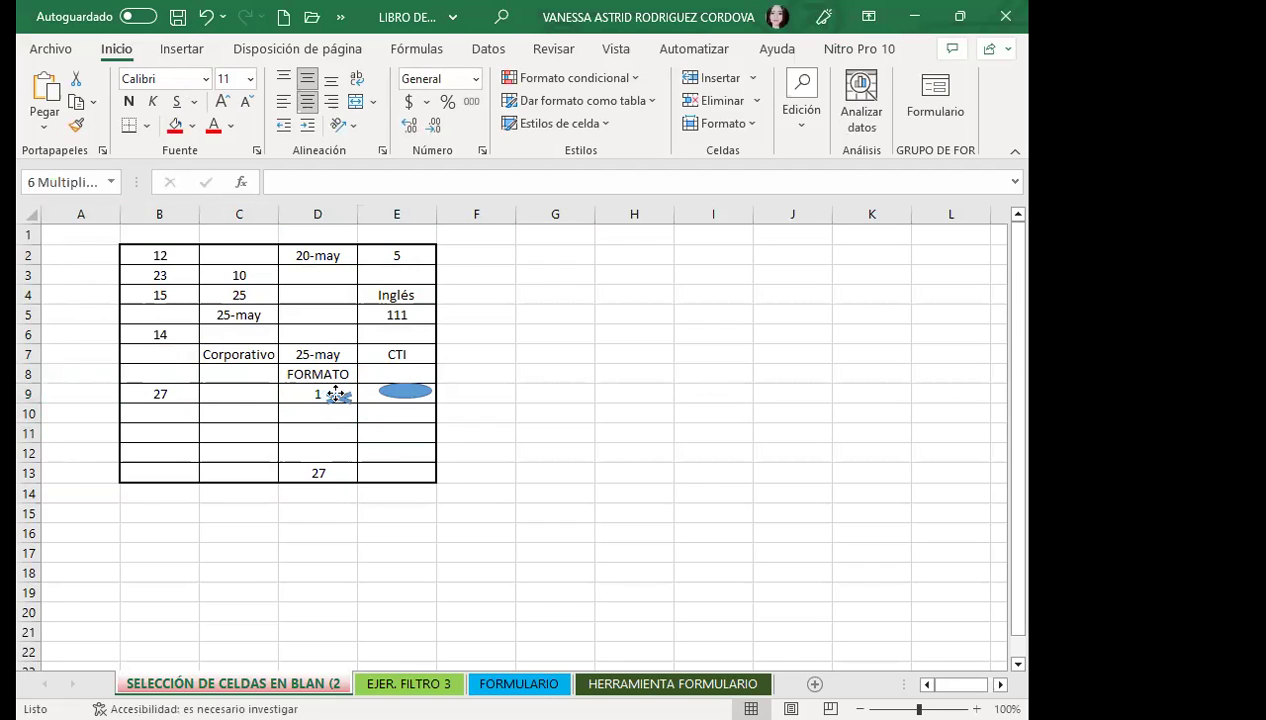
click(226, 413)
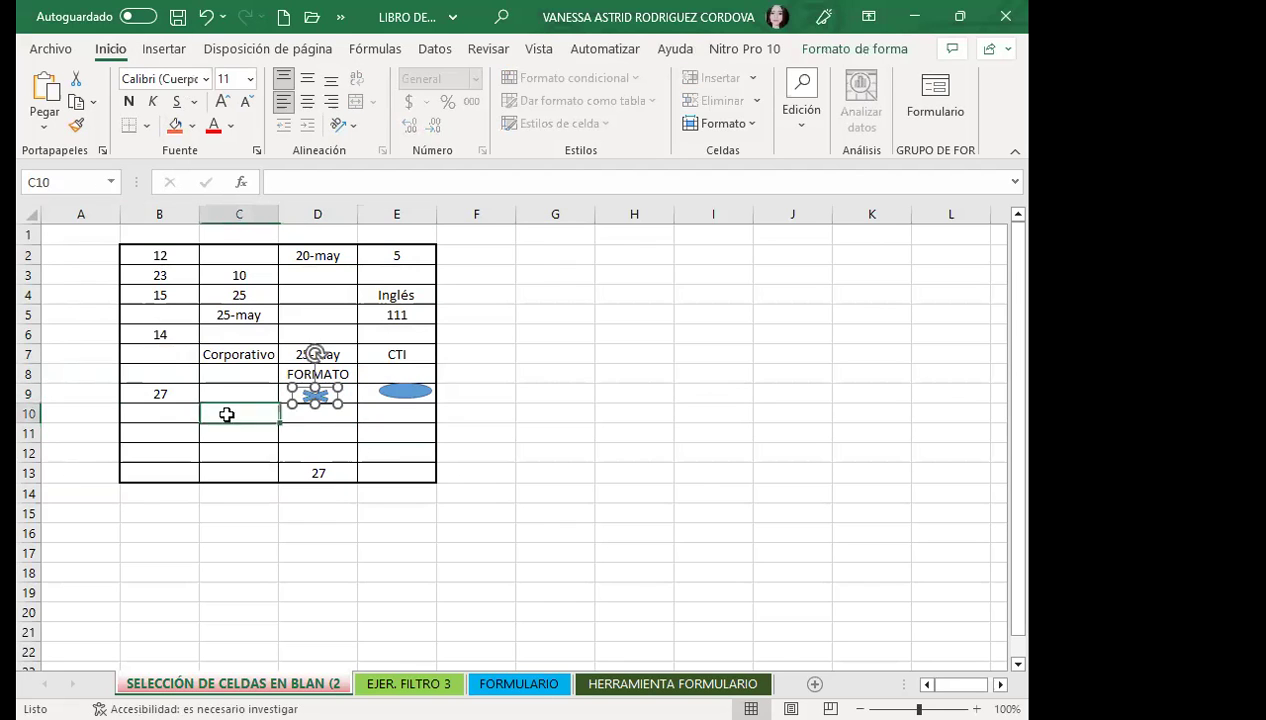
click(232, 373)
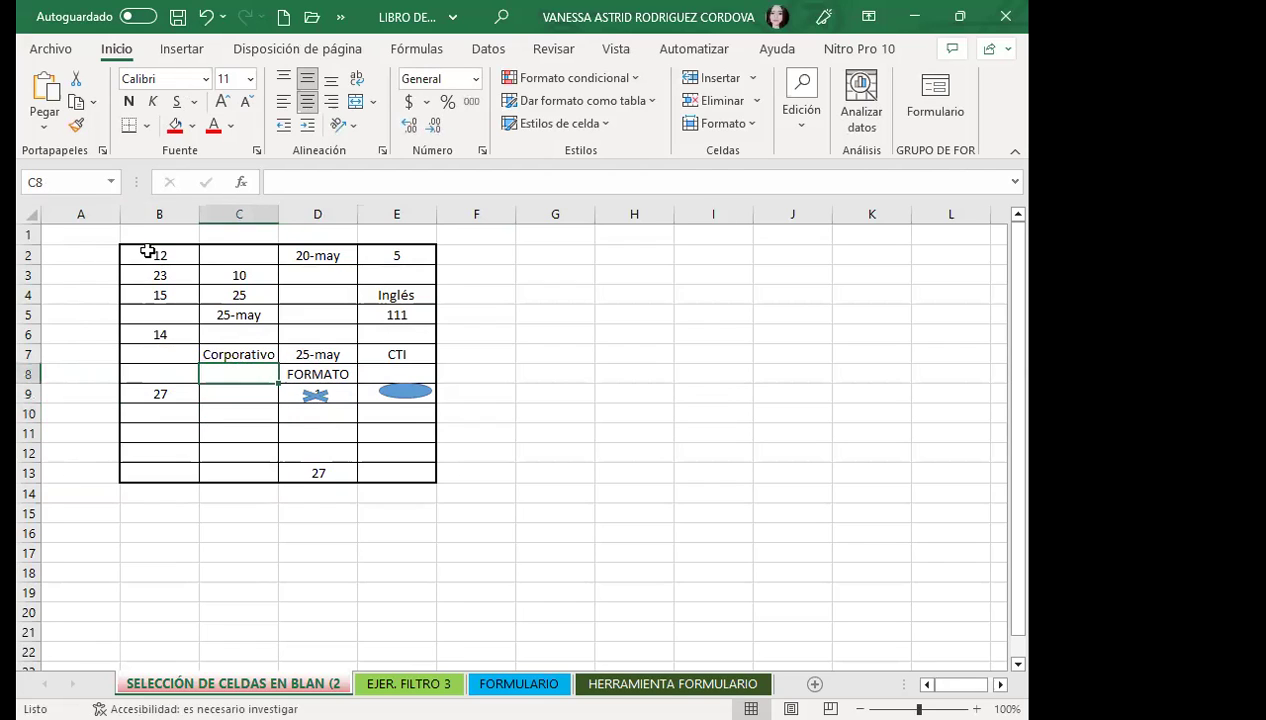
mouse_move(139, 253)
mouse_down()
mouse_move(400, 472)
mouse_move(391, 466)
mouse_up()
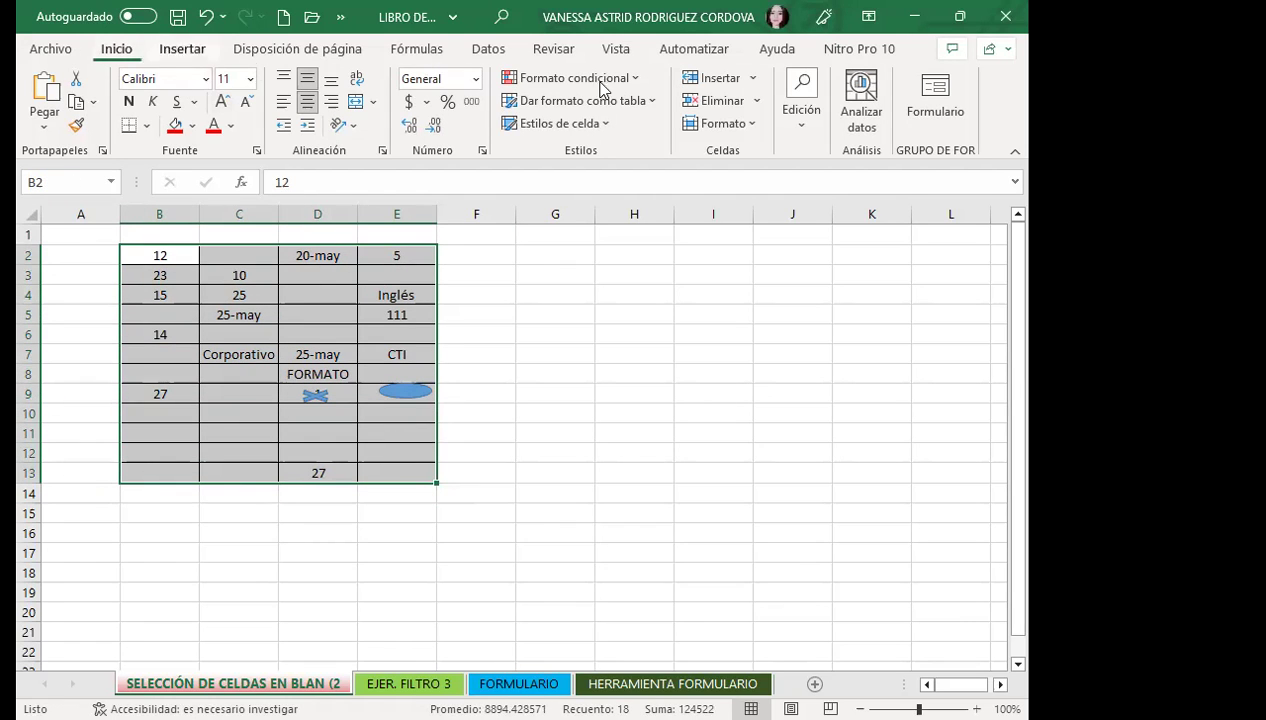
click(806, 128)
Use Buscar y seleccionar > Ir a Especial > Celdas en blanco to select B2:E13's empty cells.
click(1003, 214)
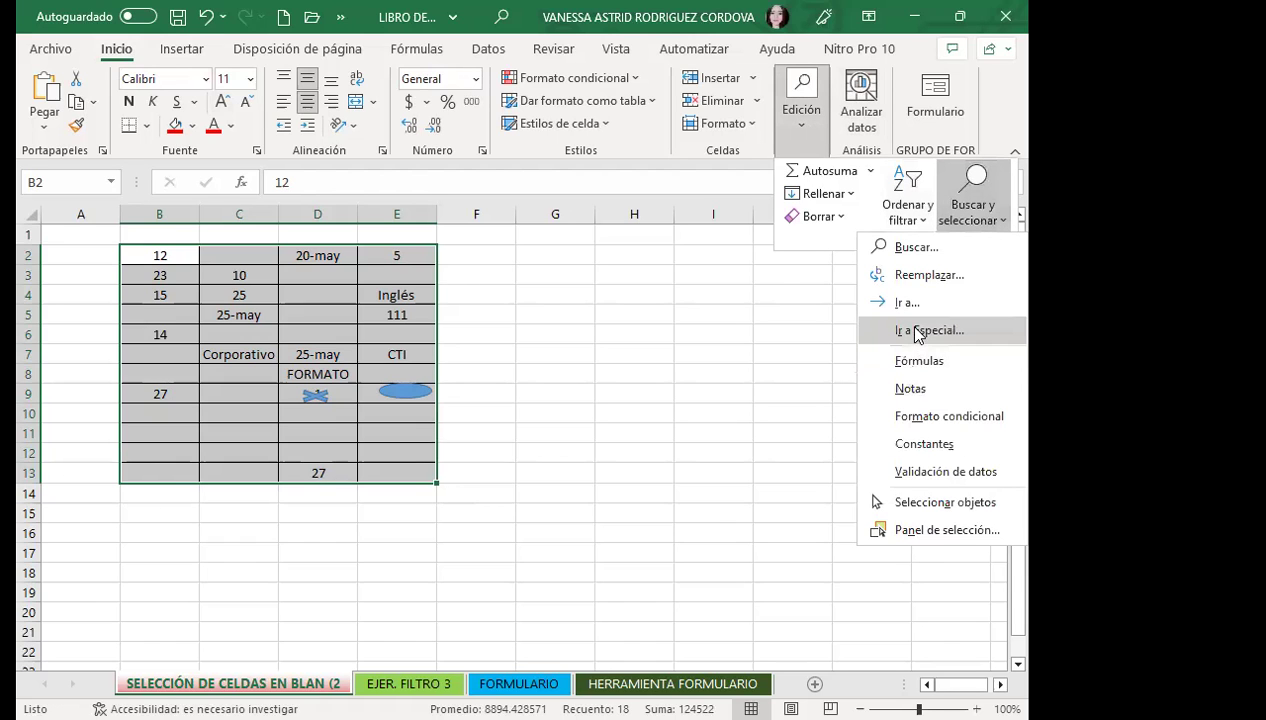
click(918, 334)
click(317, 421)
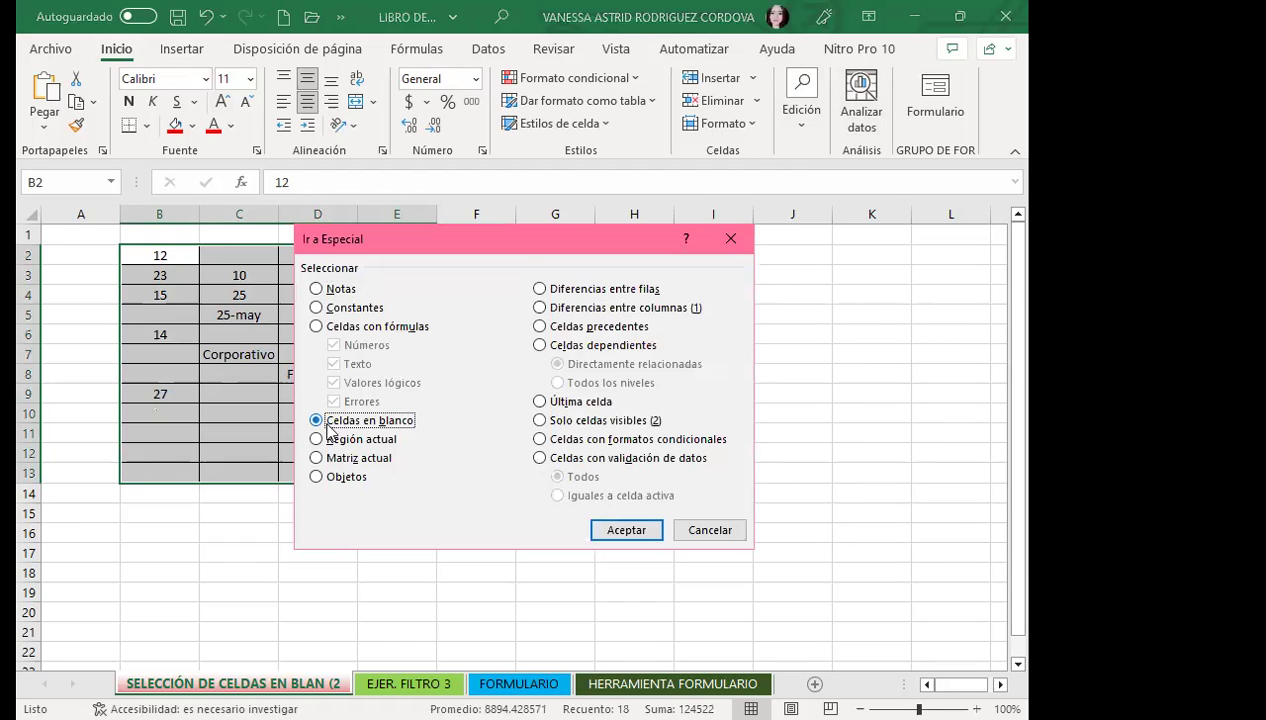
click(627, 530)
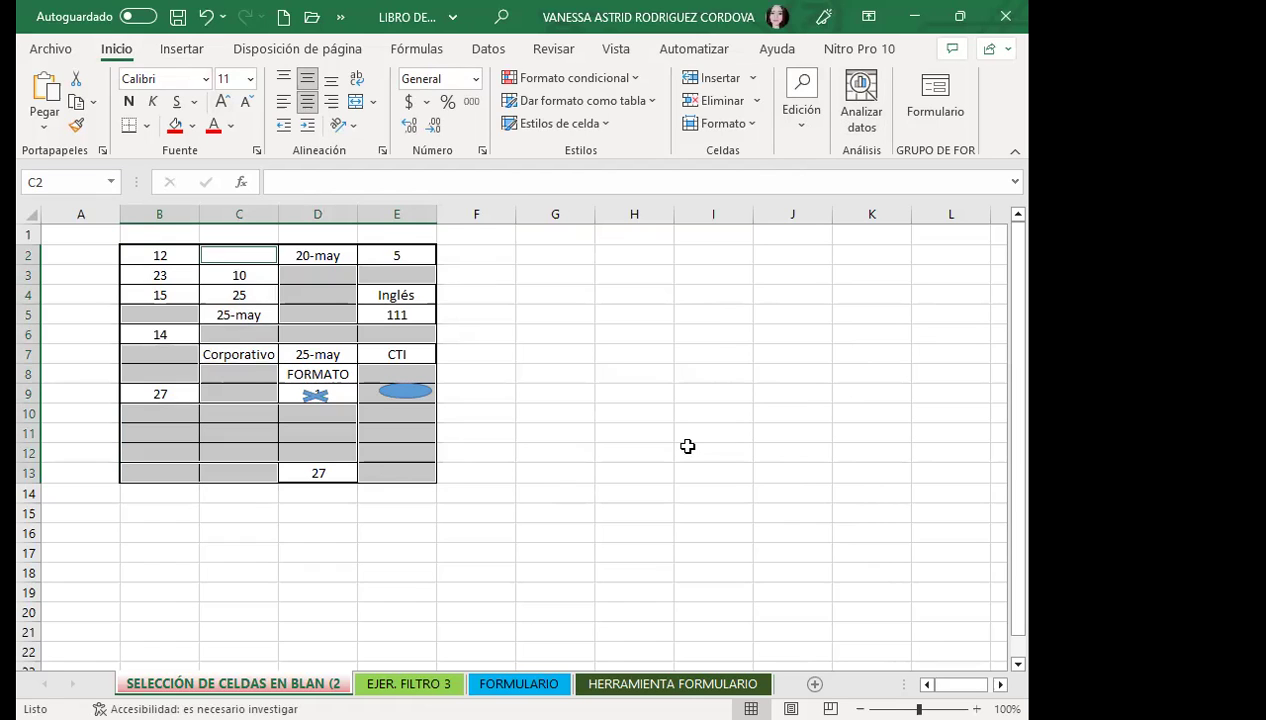
Give the selected blank cells a standard yellow fill.
click(195, 124)
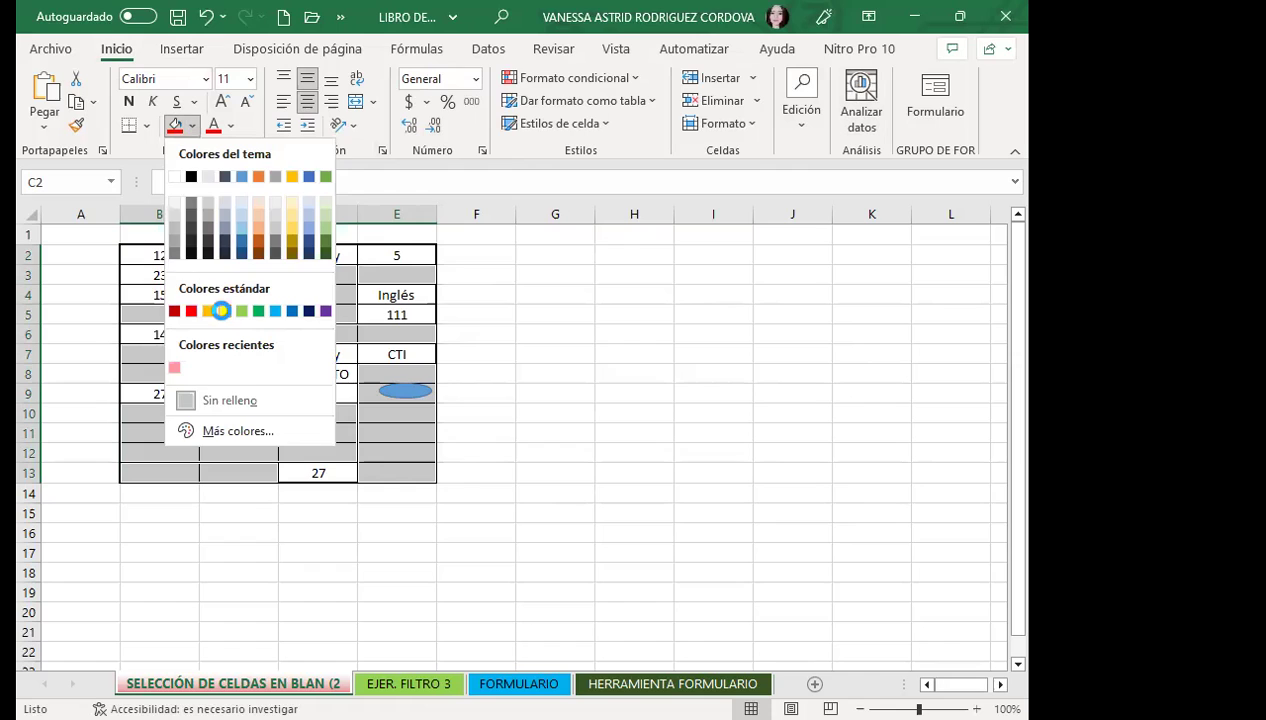
click(220, 311)
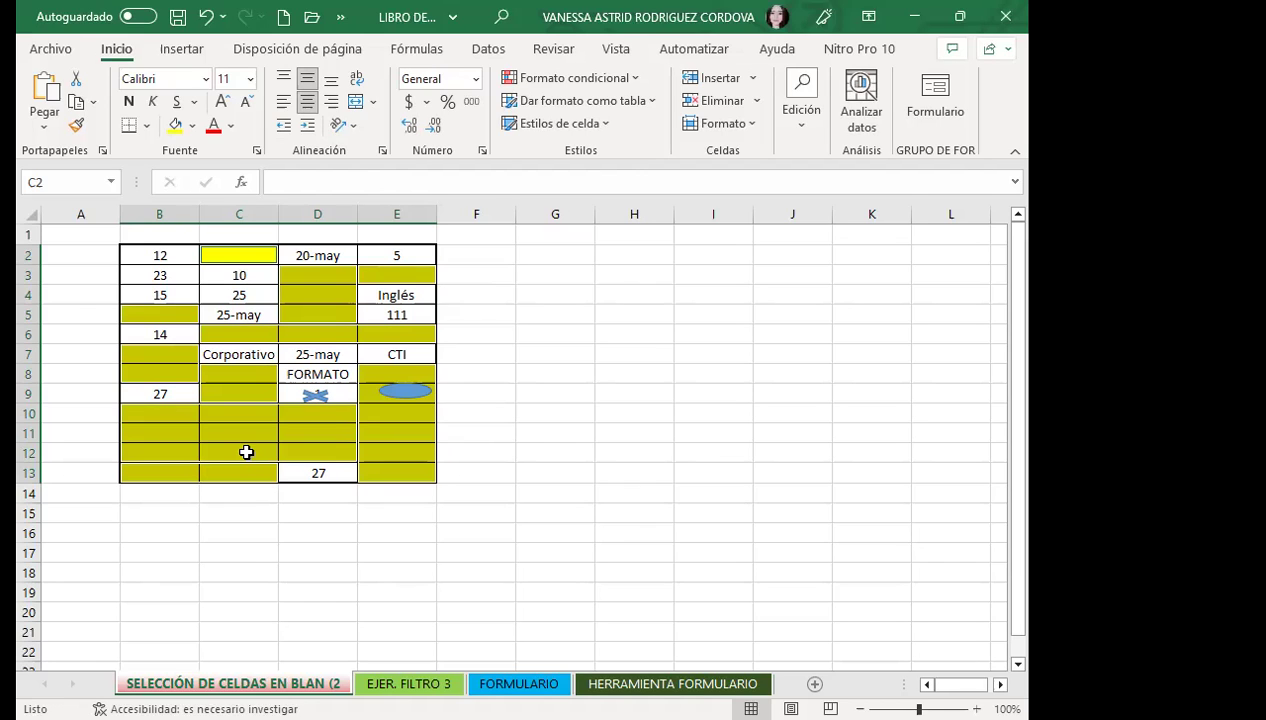
mouse_move(314, 395)
mouse_down()
mouse_move(352, 457)
mouse_move(286, 396)
mouse_up()
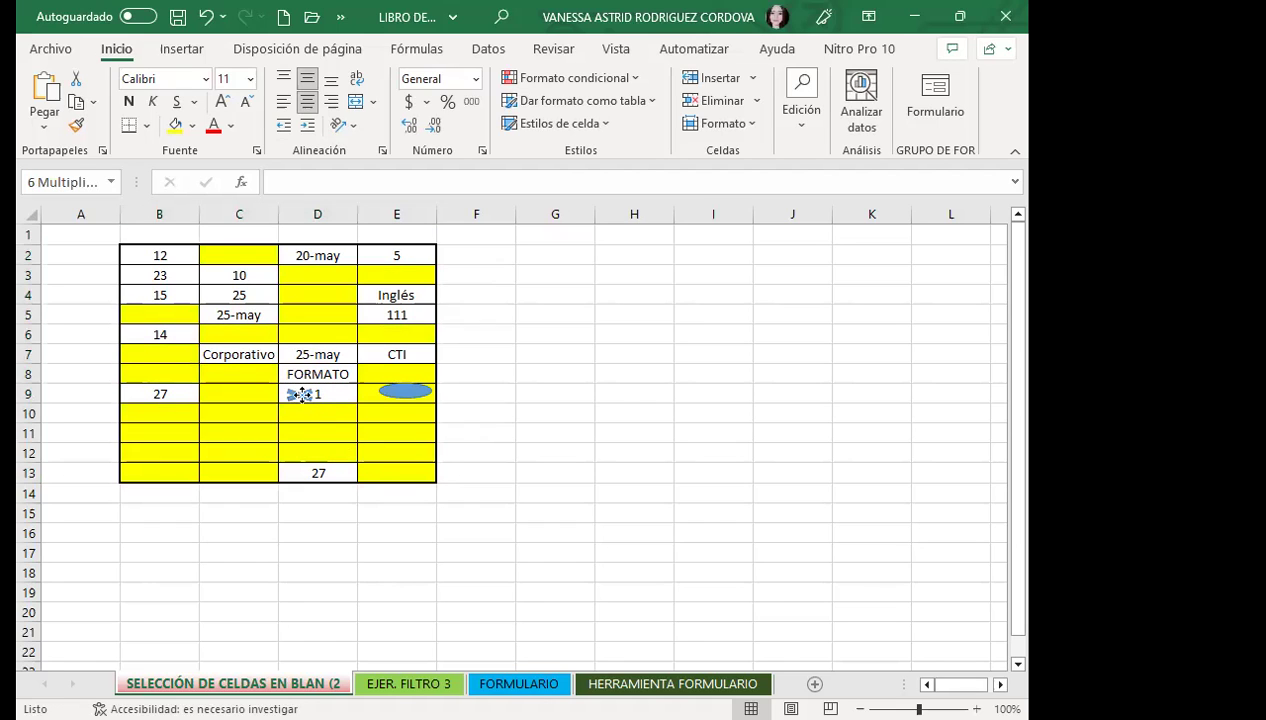
drag(286, 396, 315, 395)
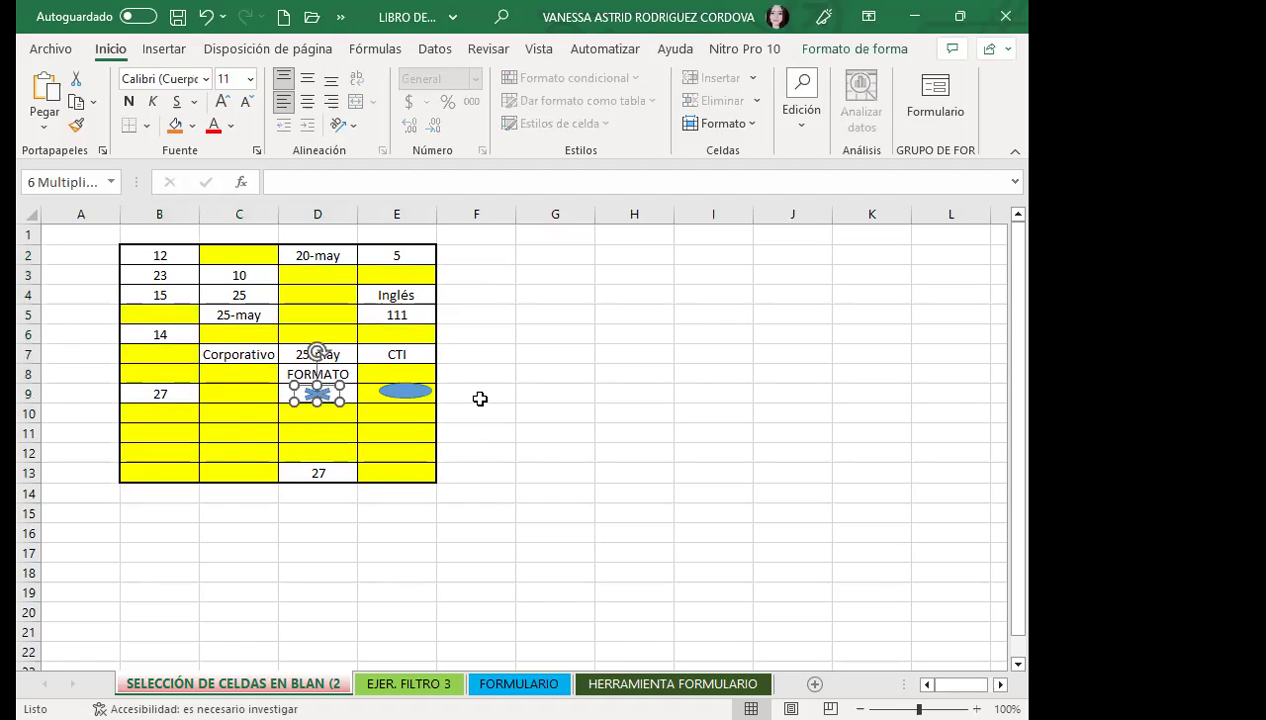
click(480, 393)
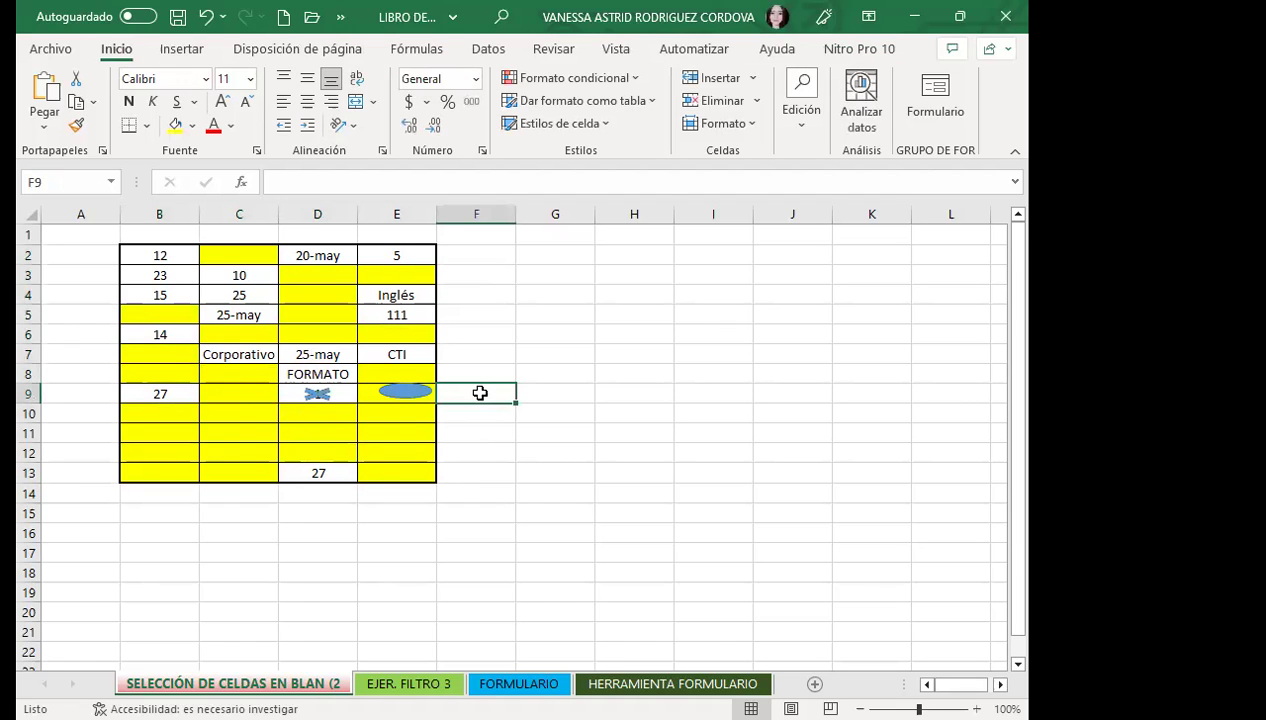
click(288, 391)
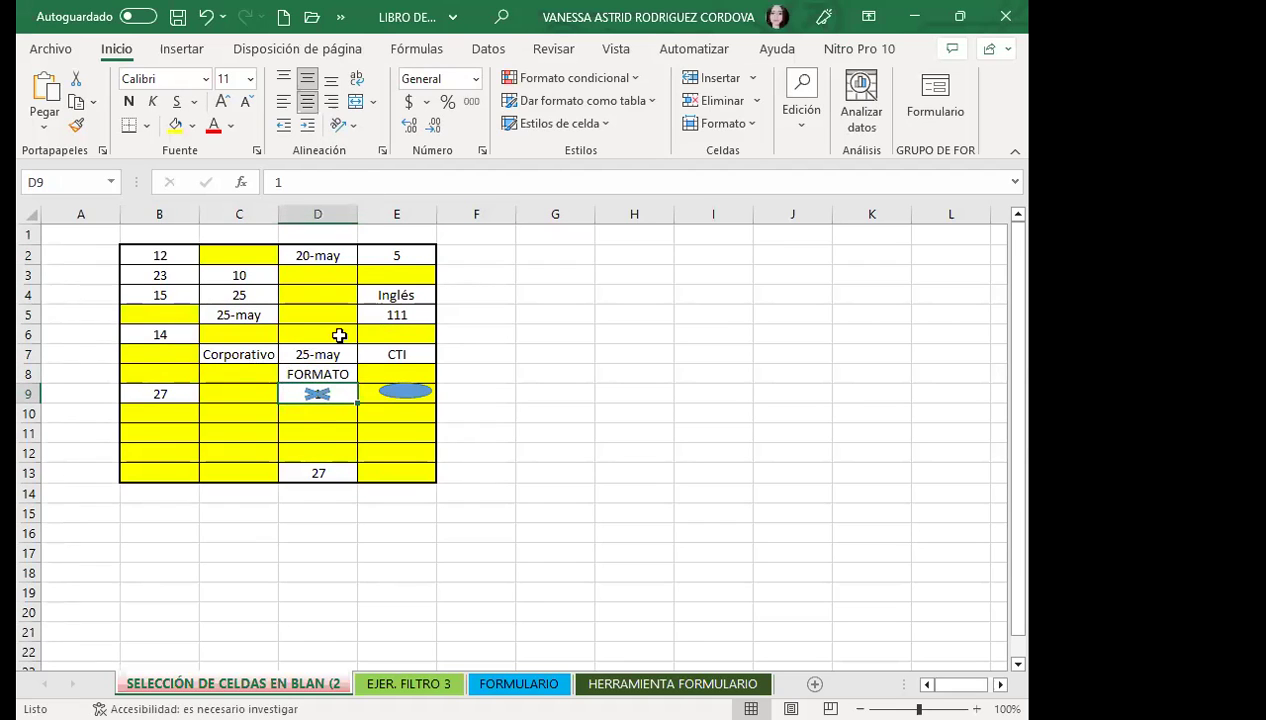
click(371, 391)
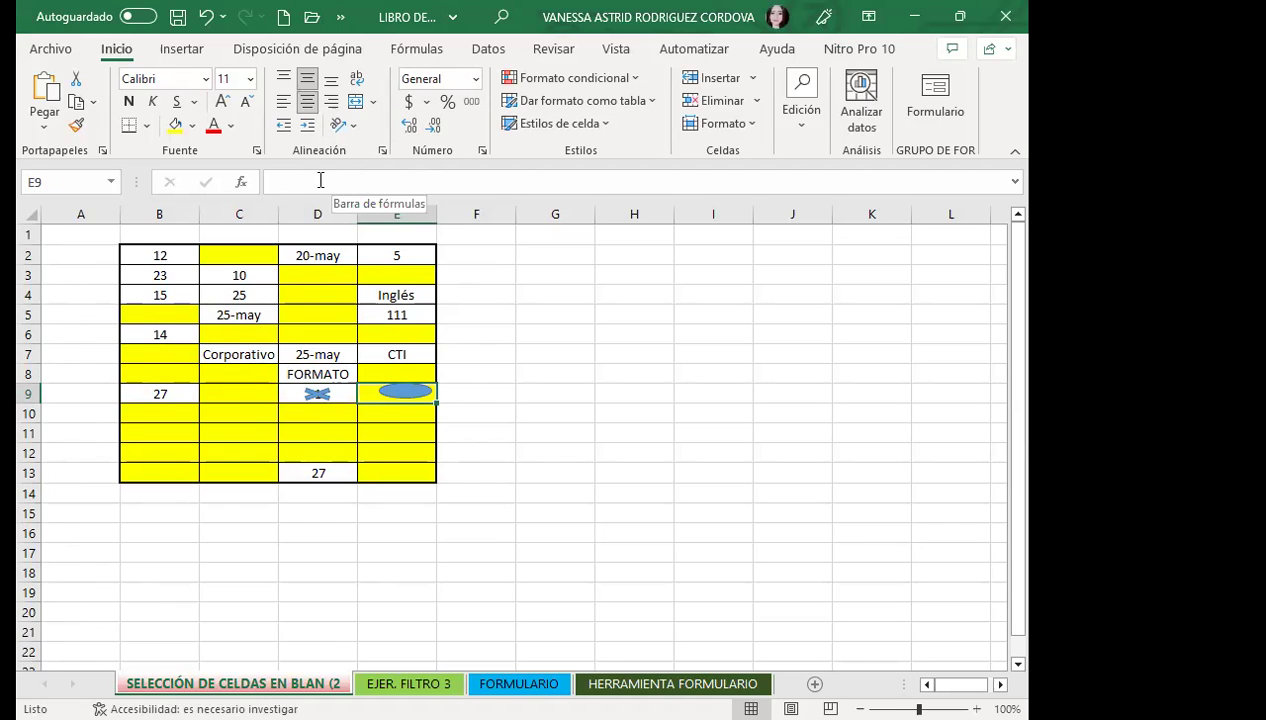
click(320, 352)
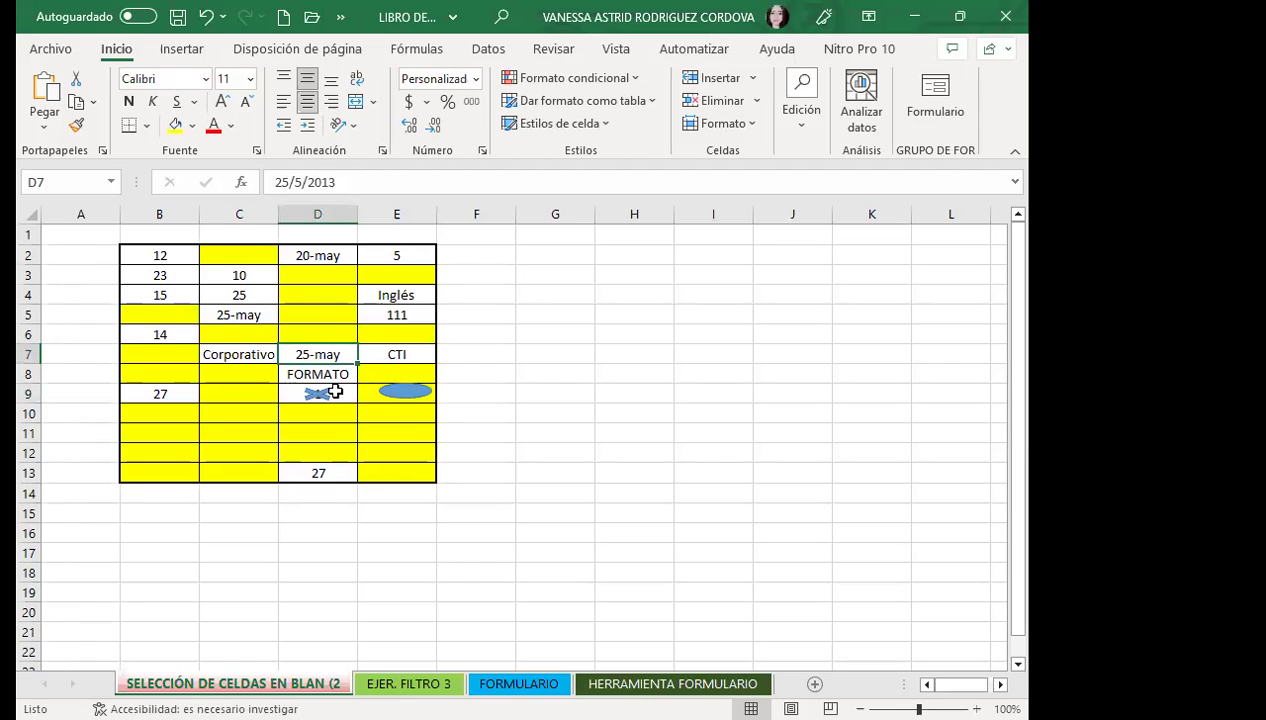
drag(150, 255, 396, 472)
Reselect the table's blank cells via Ir a Especial > Celdas en blanco and preview a light green fill.
click(862, 125)
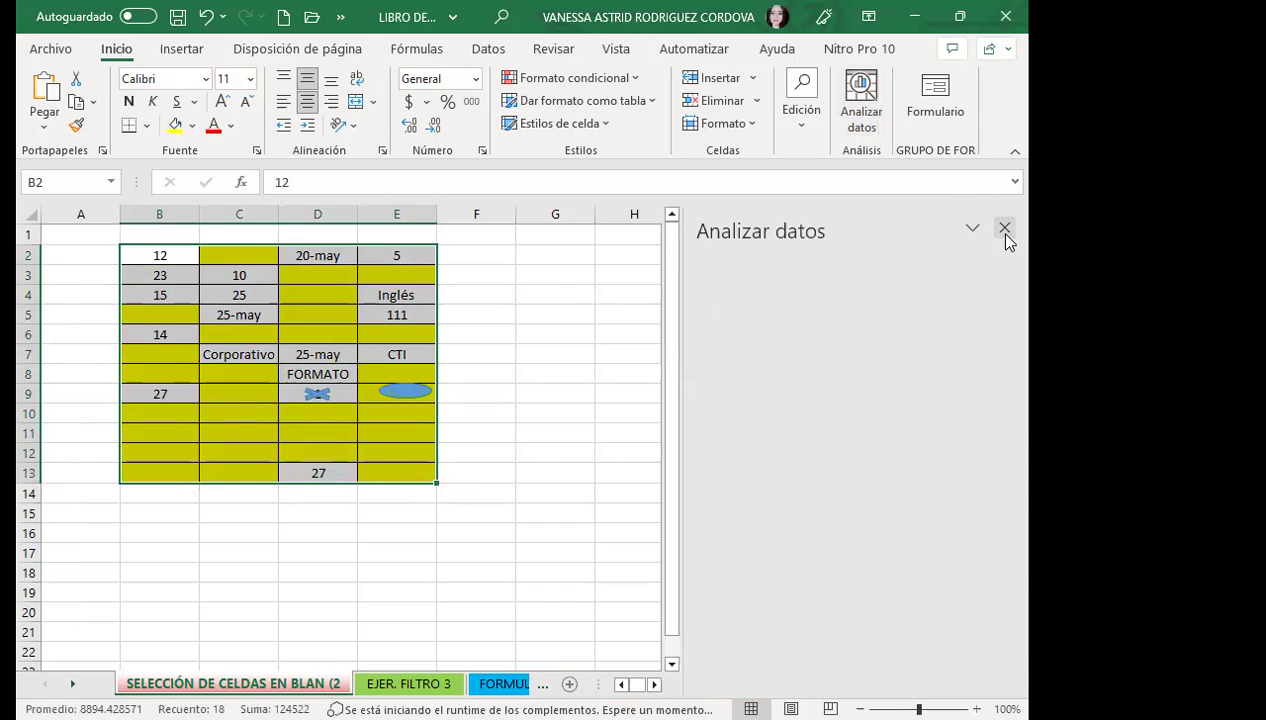
click(1004, 228)
click(790, 127)
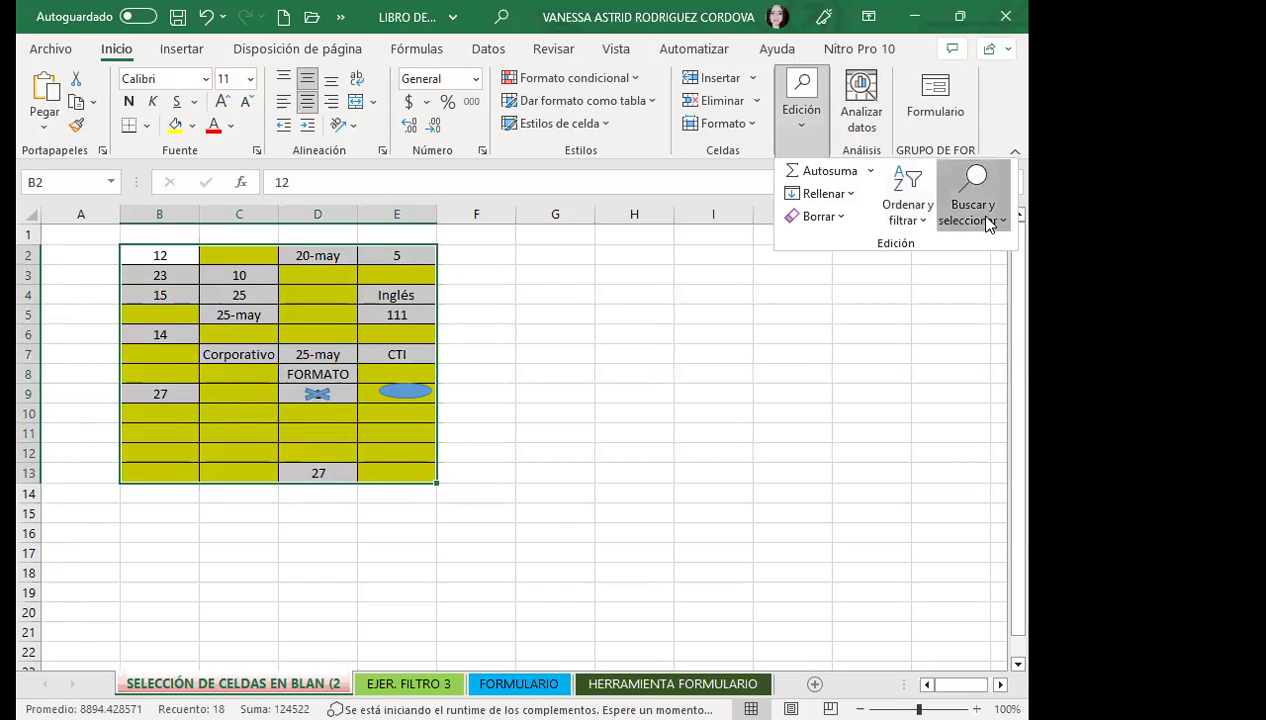
click(984, 220)
key(Return)
click(316, 420)
click(615, 530)
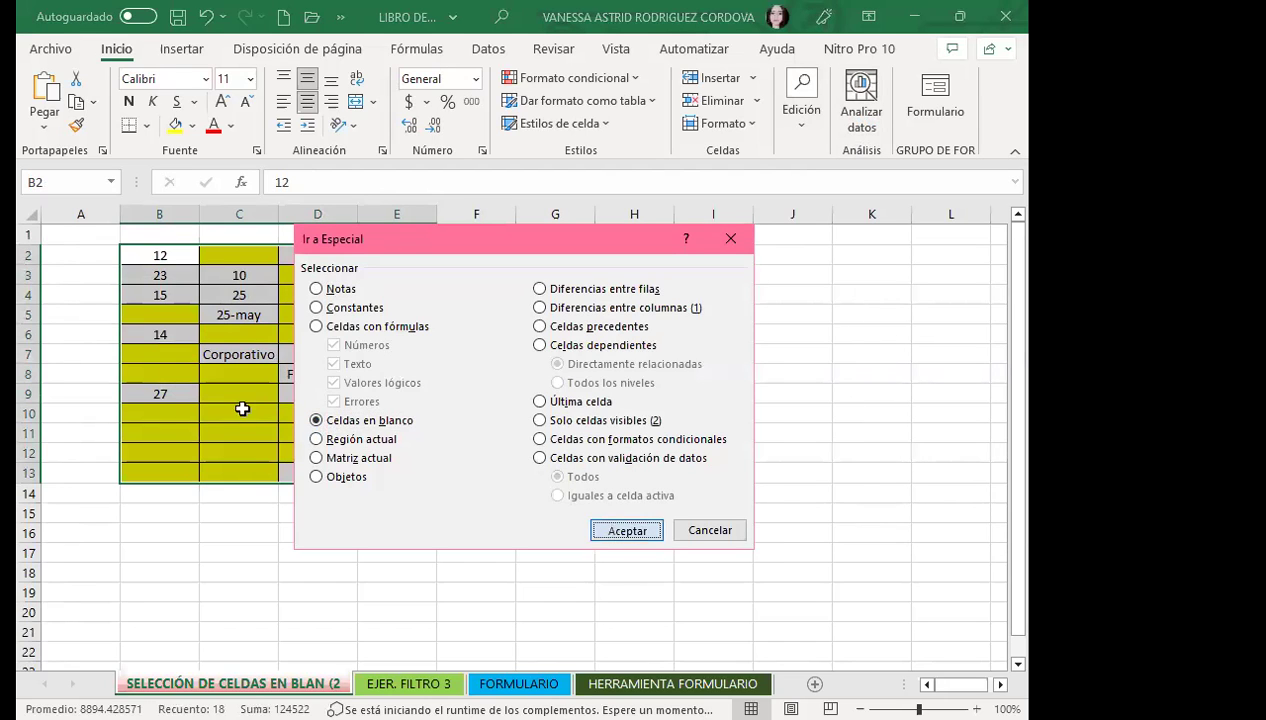
click(193, 128)
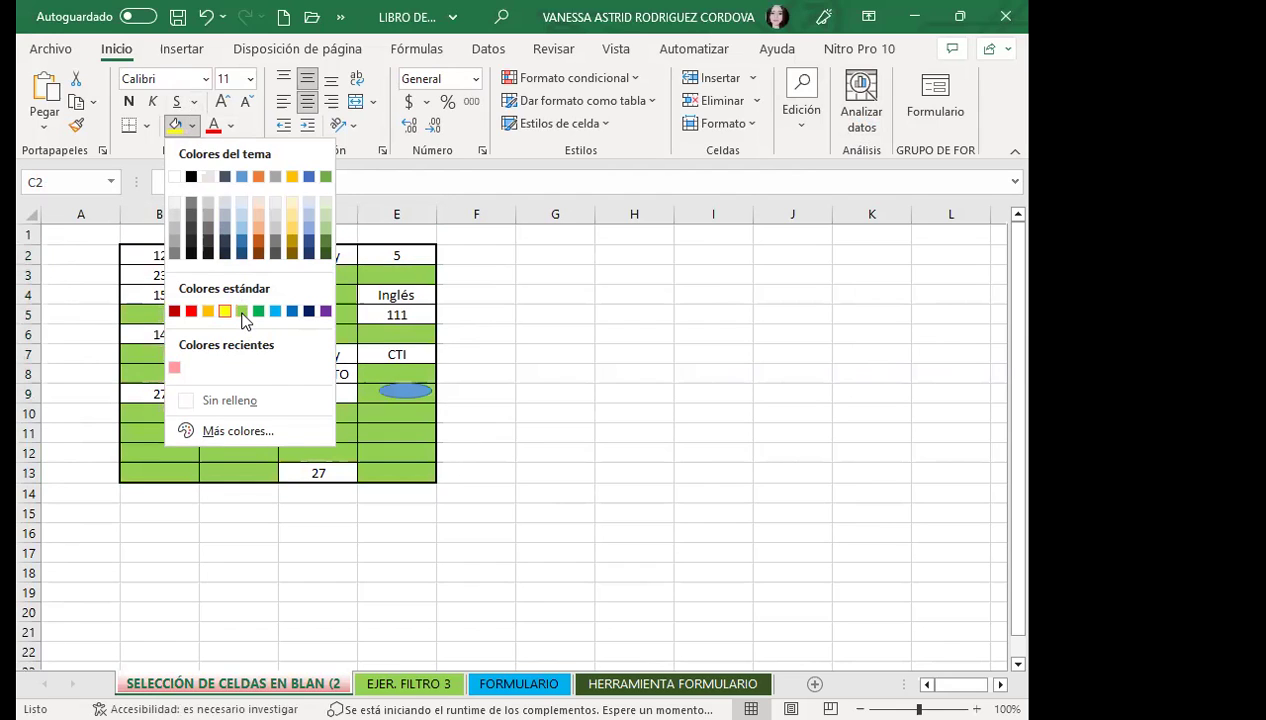
click(520, 350)
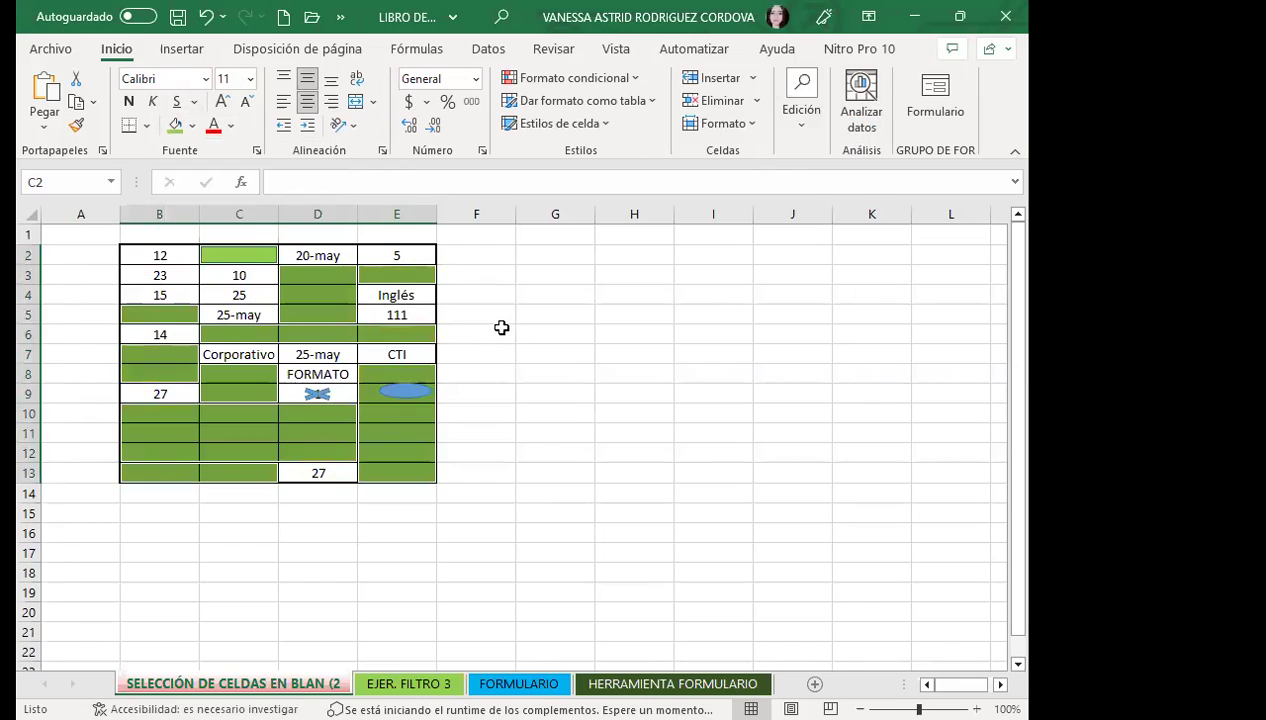
click(502, 330)
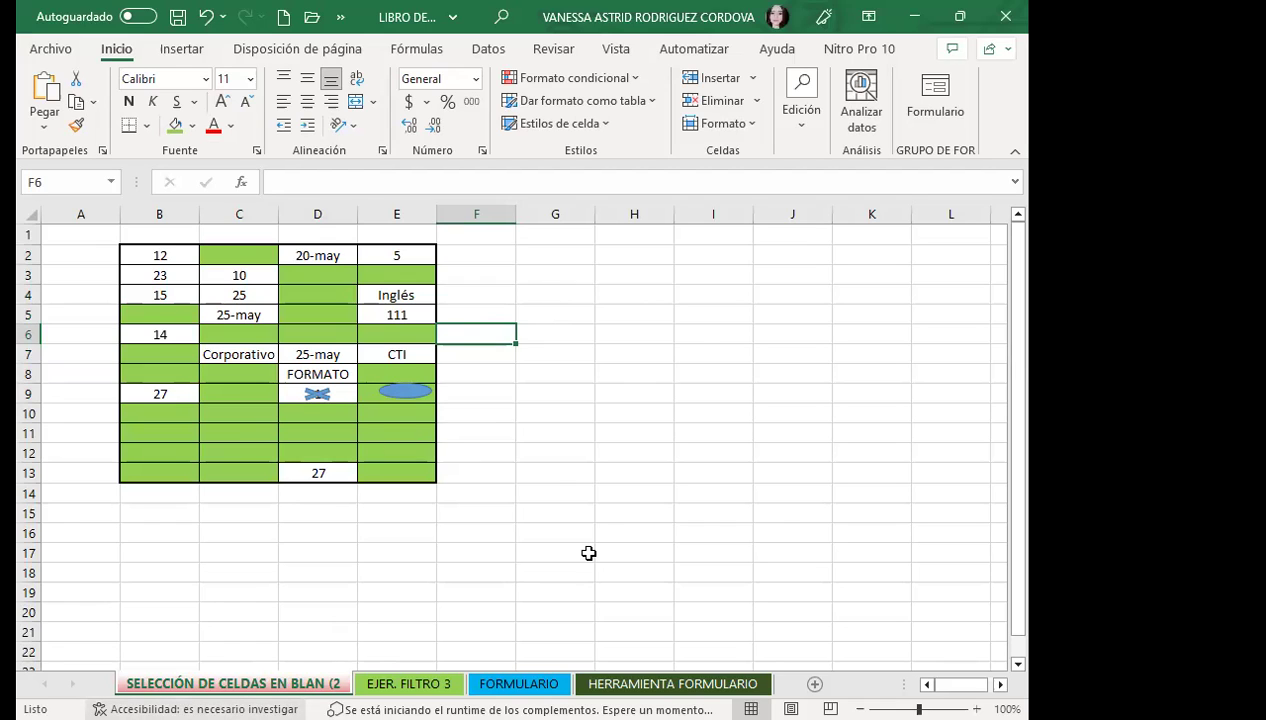
click(240, 432)
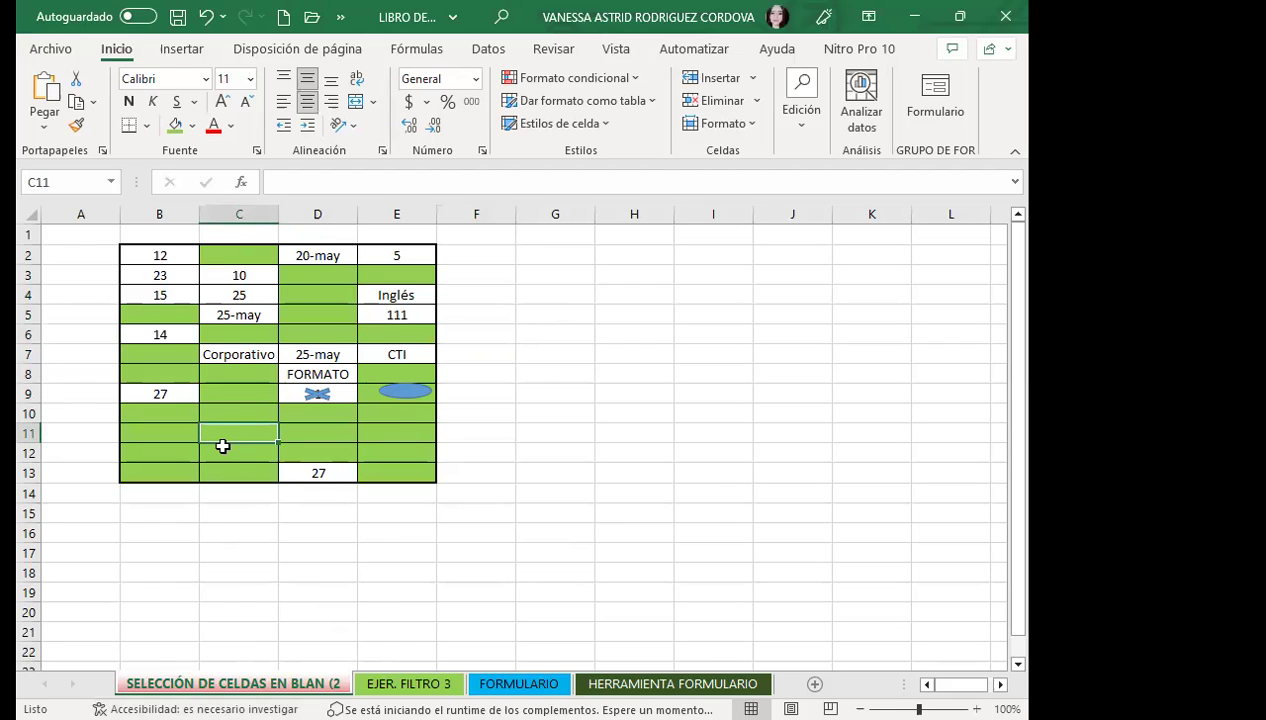
click(222, 446)
click(224, 434)
Reselect B2:E13's blank cells via Ir a Especial > Celdas en blanco and fill them dark blue.
mouse_move(145, 255)
mouse_down()
mouse_move(397, 397)
mouse_move(404, 472)
mouse_up()
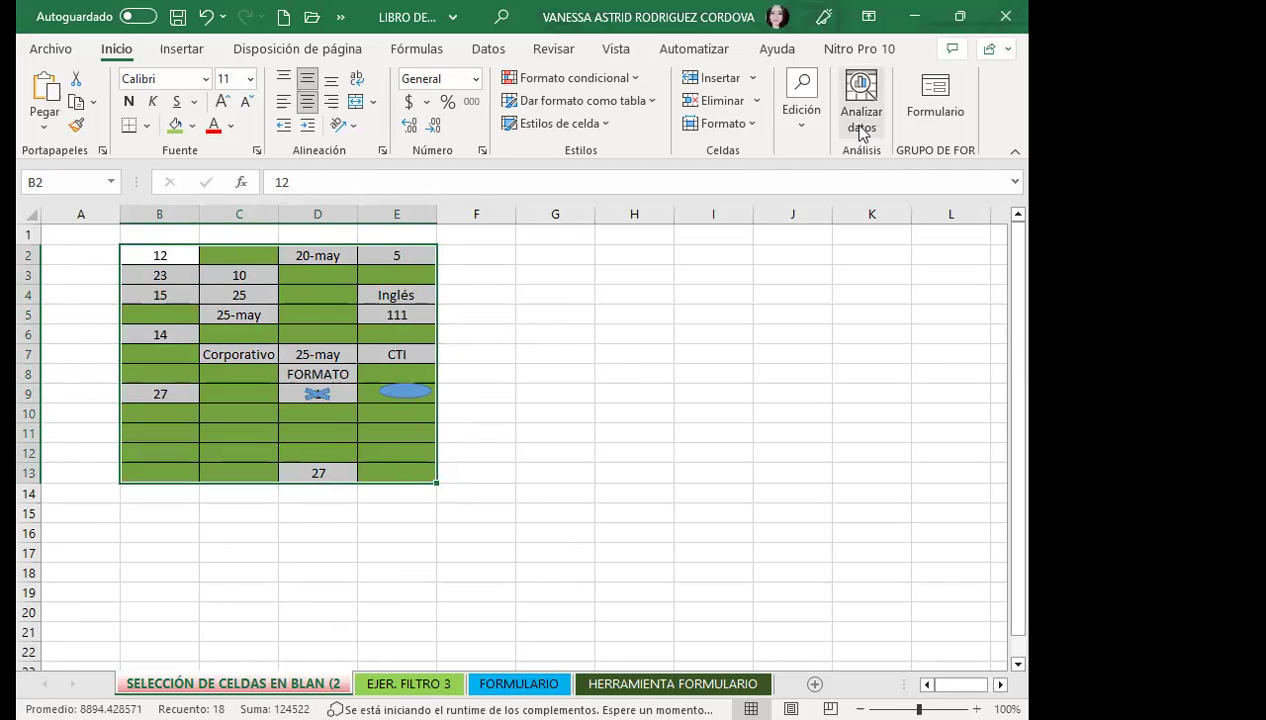
click(794, 122)
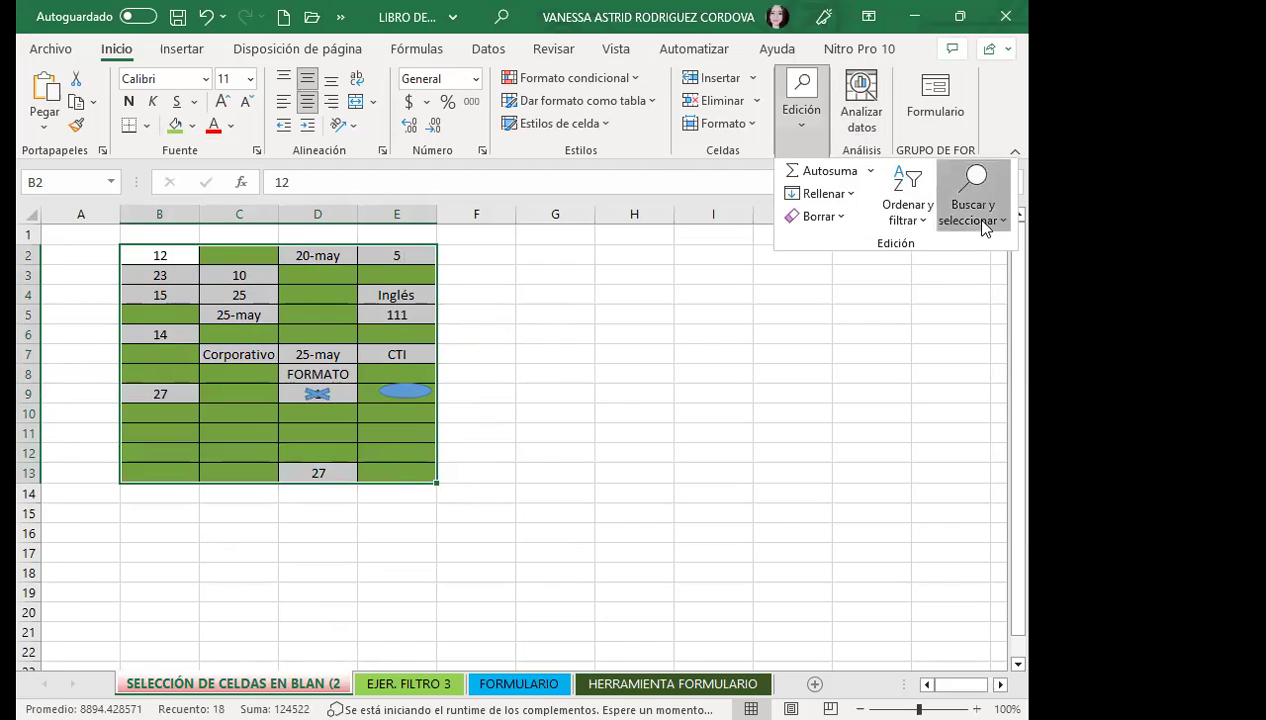
click(981, 222)
click(930, 331)
click(316, 420)
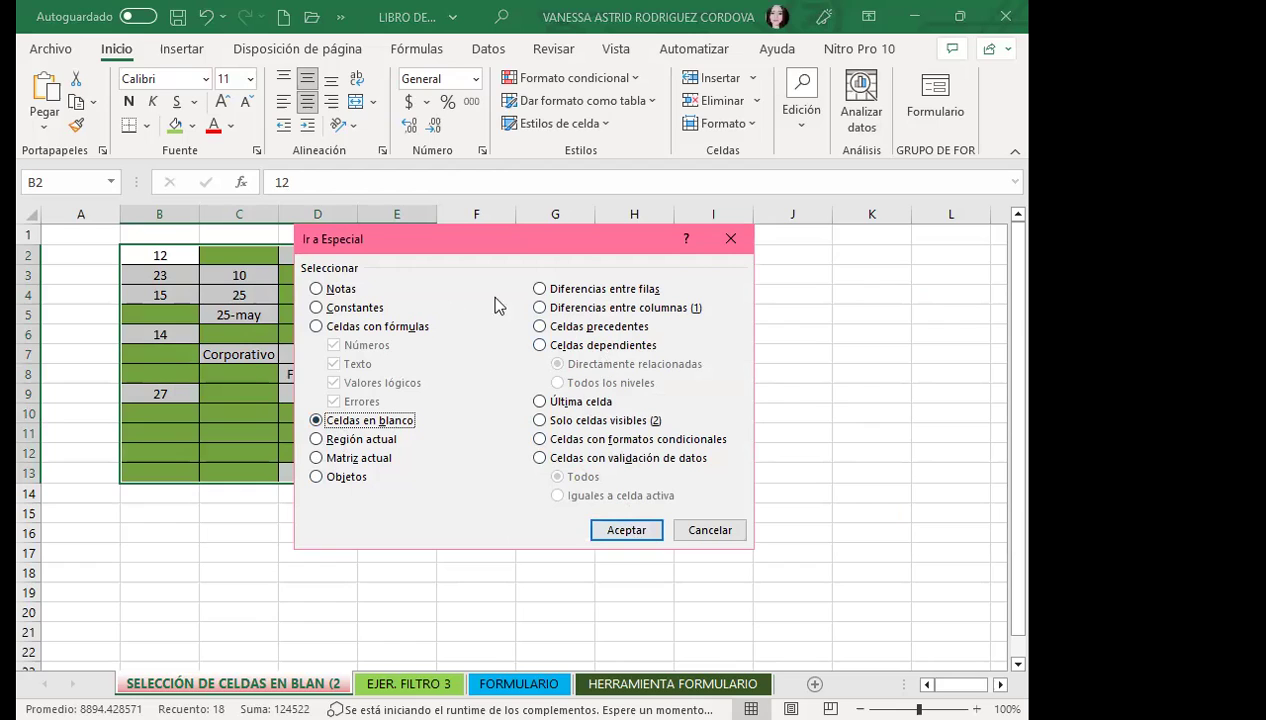
click(631, 533)
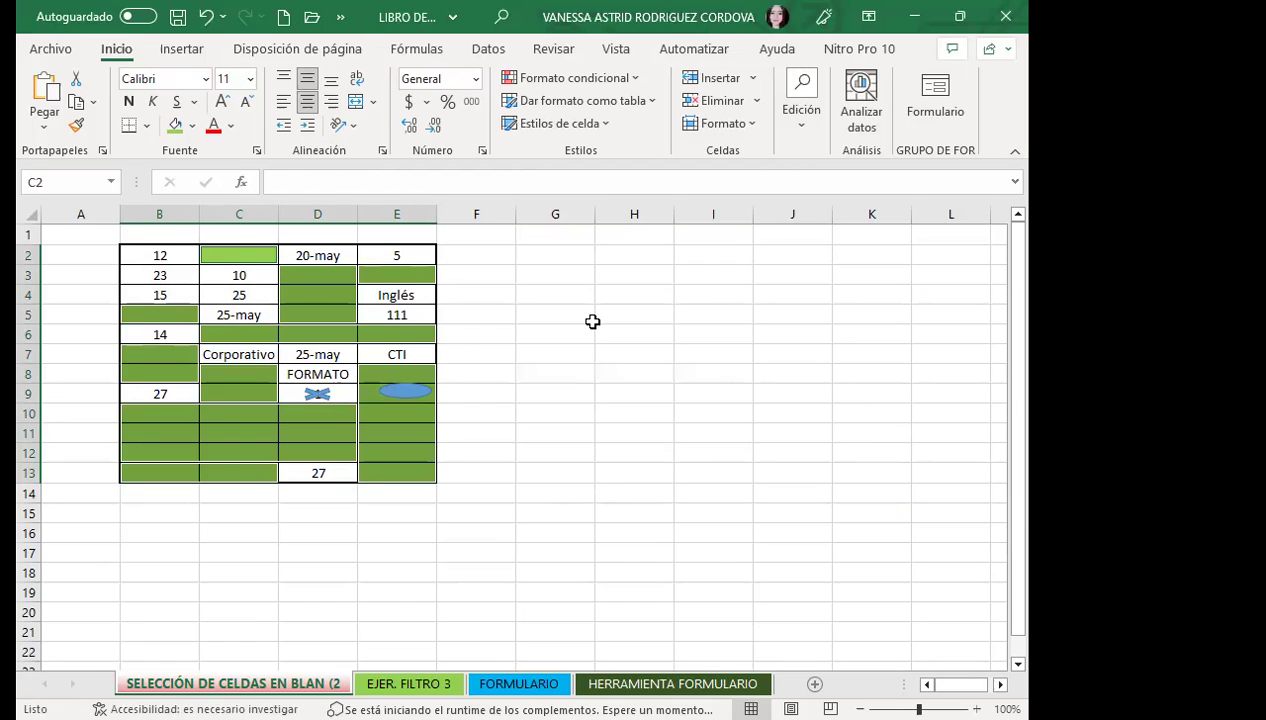
click(192, 125)
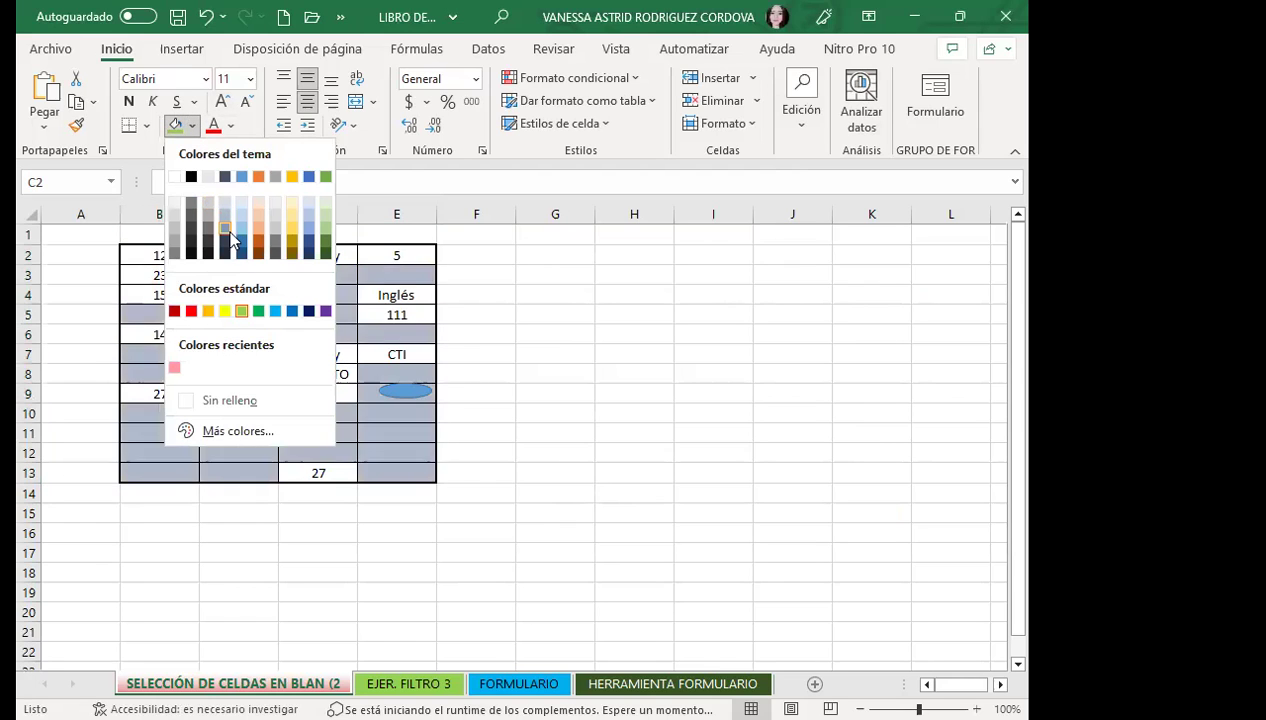
click(224, 247)
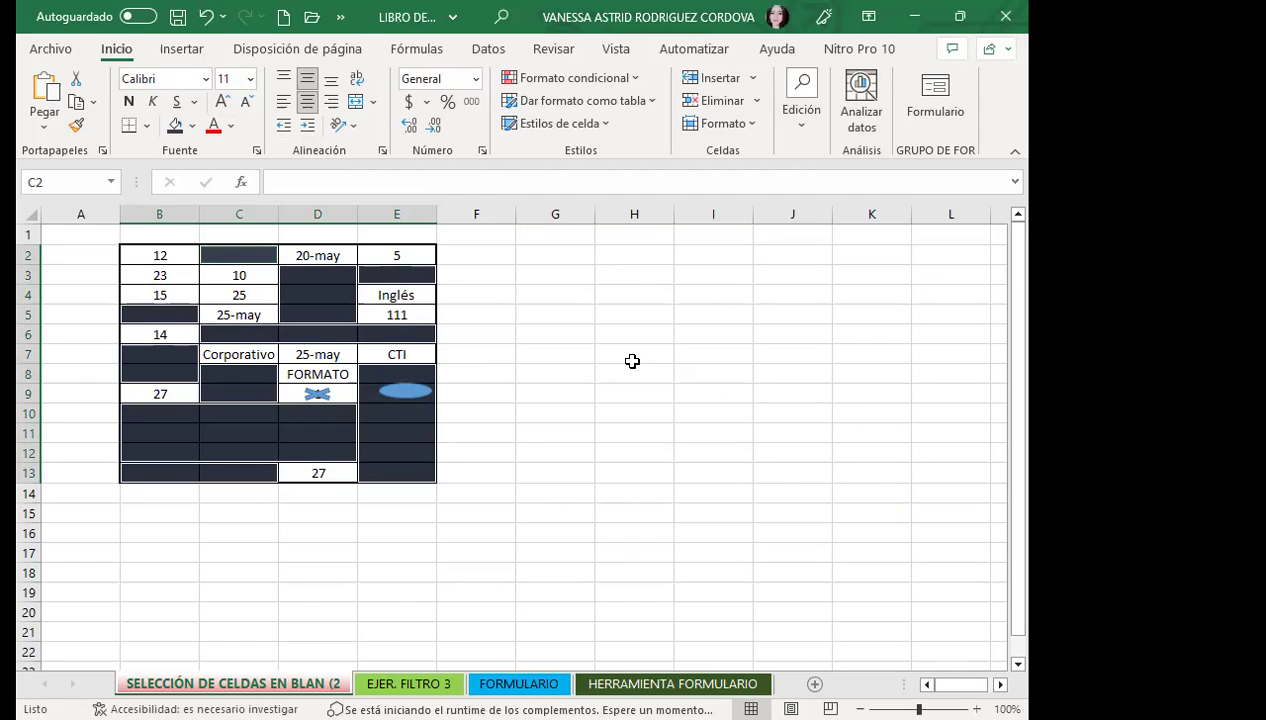
key(Return)
key(Return)
key(Return)
key(Return)
key(Return)
key(Return)
key(Return)
key(Return)
key(Return)
key(Return)
key(Return)
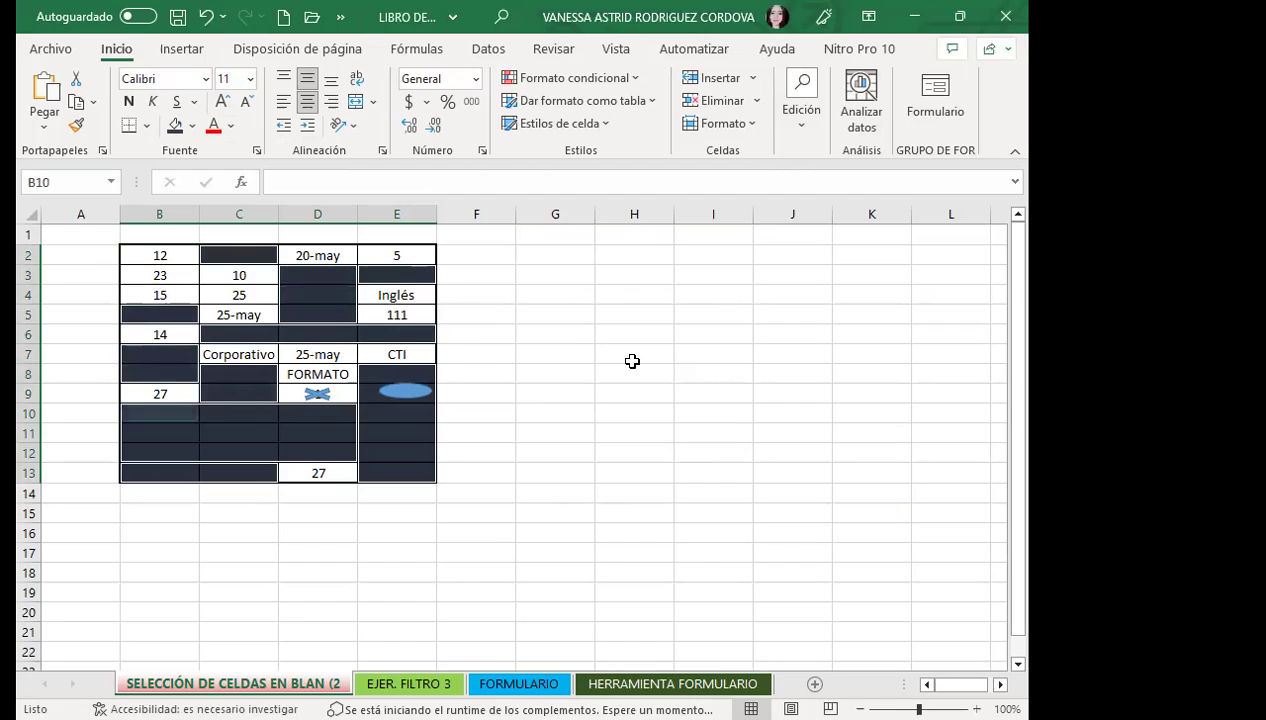
key(Return)
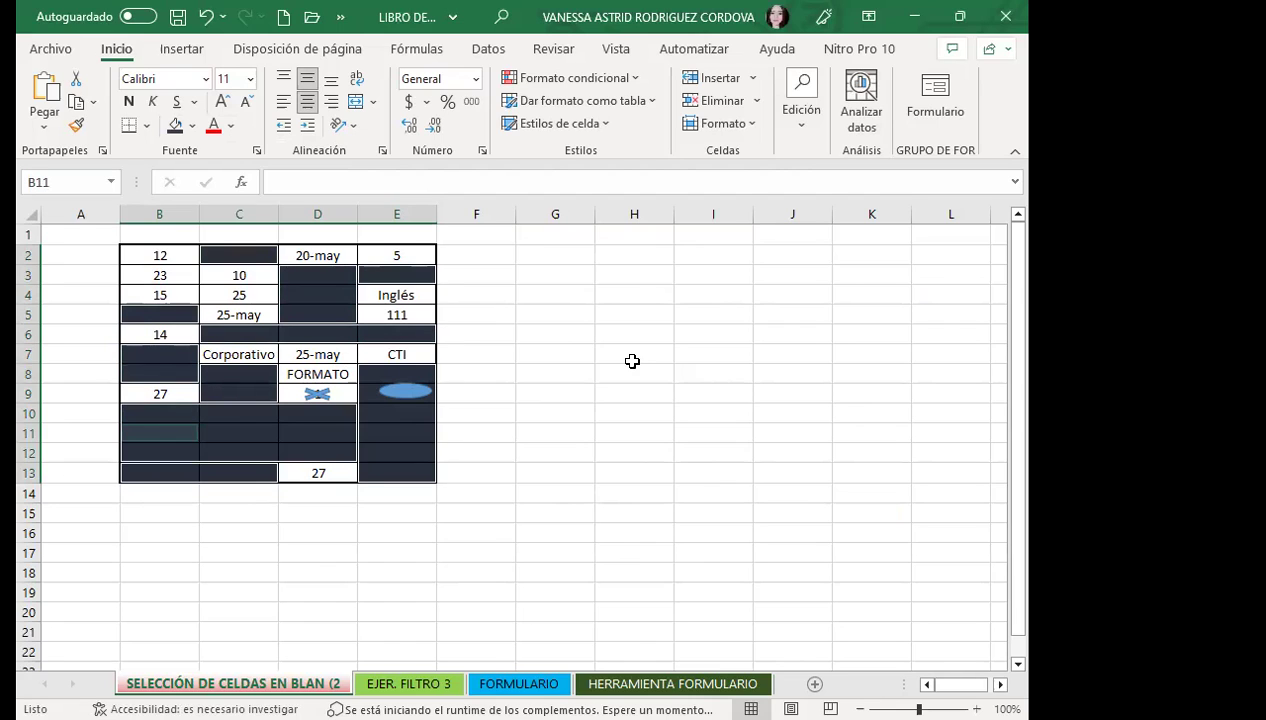
key(Right)
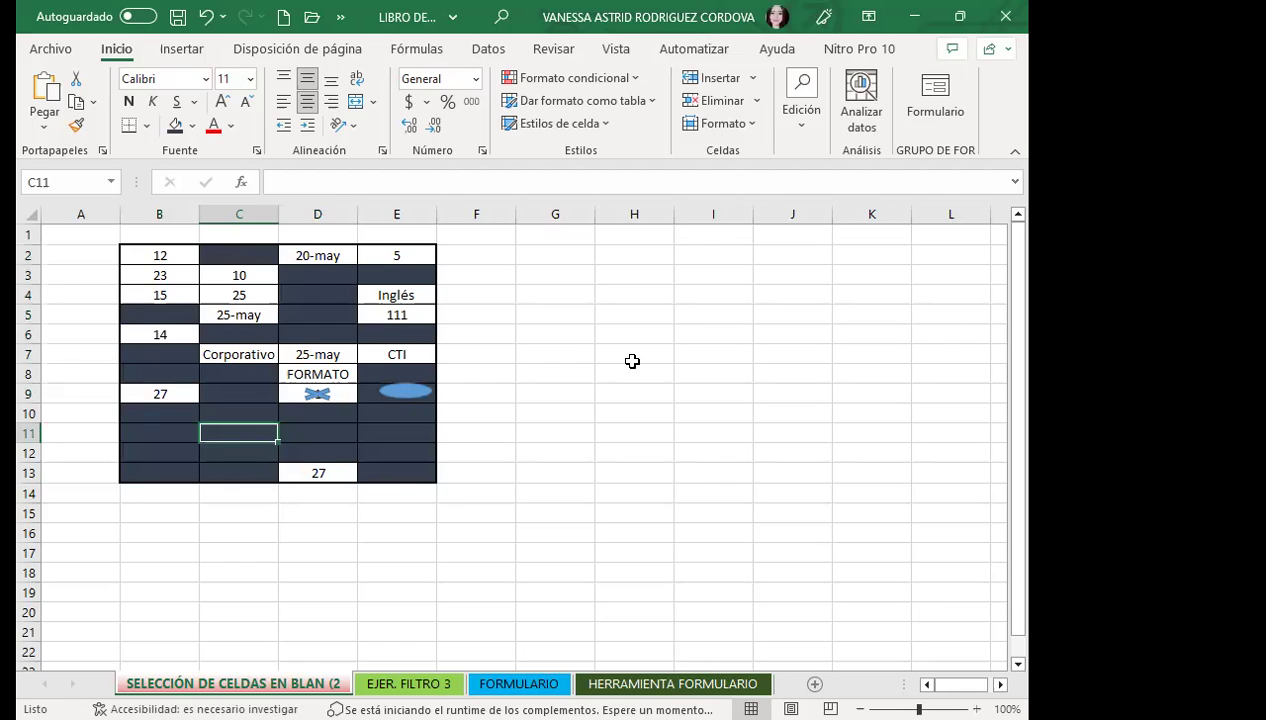
key(Right)
key(Right)
key(Right)
key(Right)
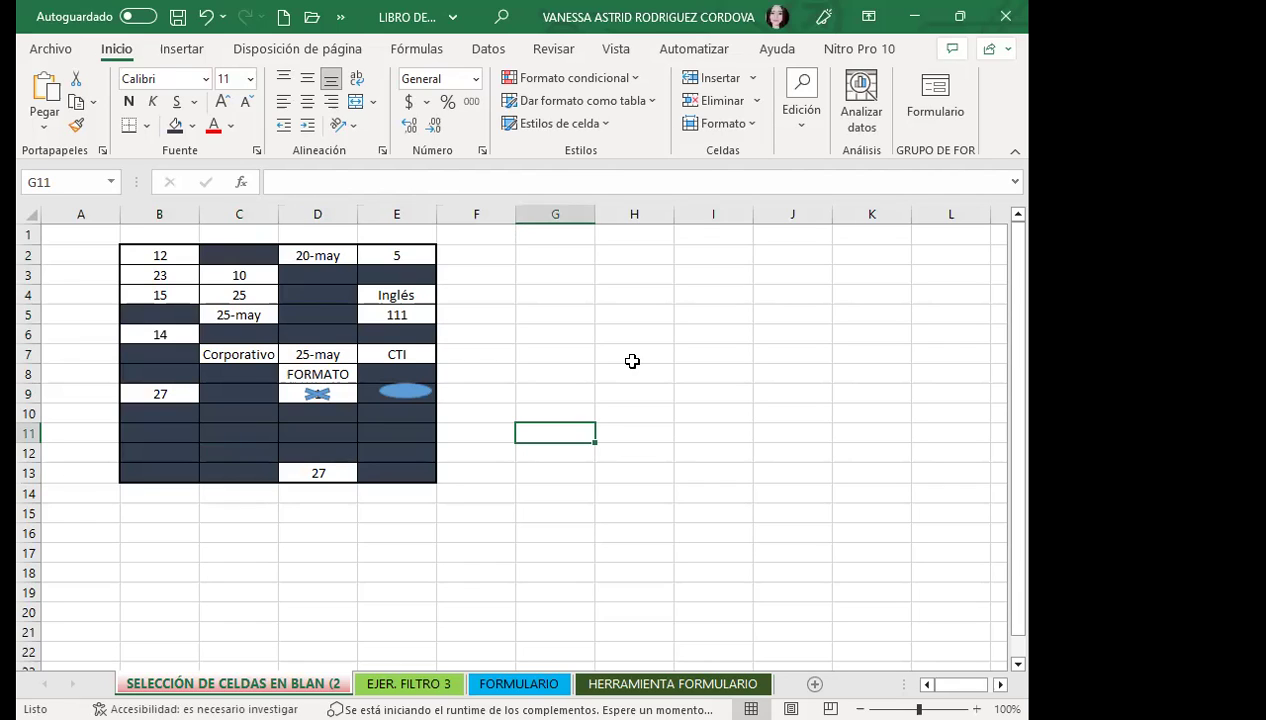
Apply Sin relleno to B2:E13 so the dark navy fill is removed.
mouse_move(157, 255)
mouse_down()
mouse_move(346, 335)
mouse_move(396, 472)
mouse_up()
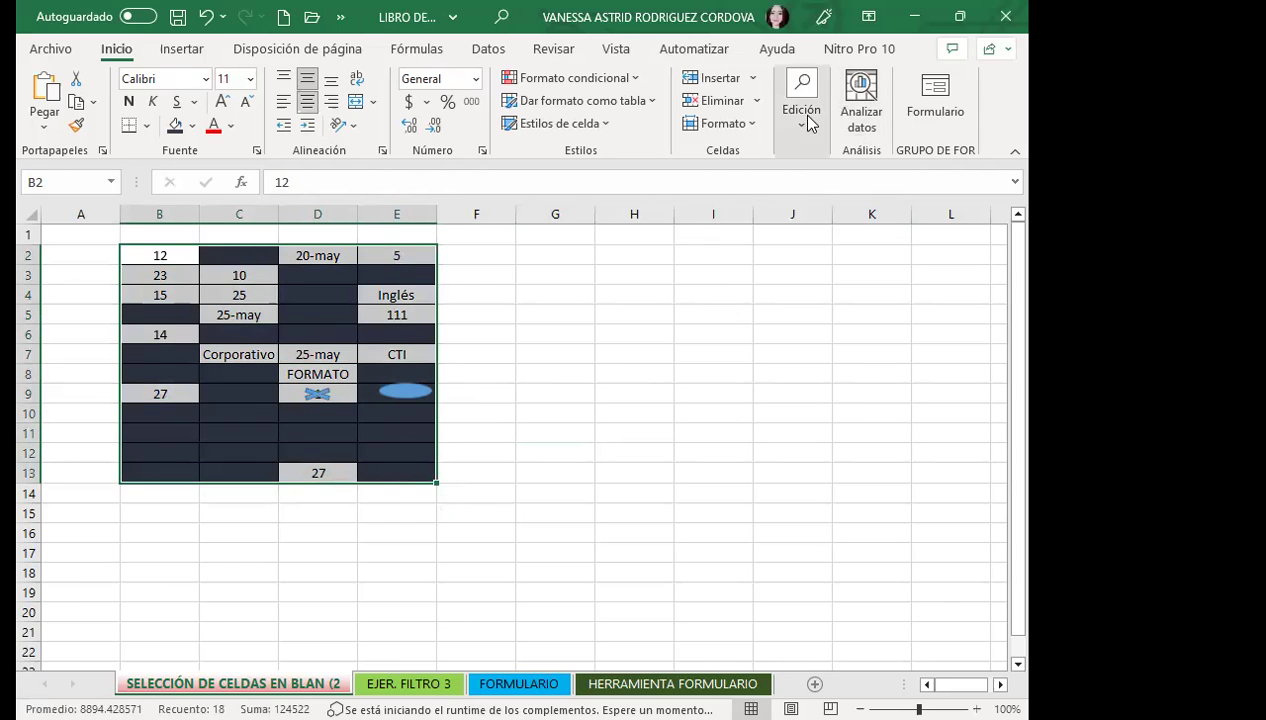
click(792, 122)
click(194, 133)
click(212, 398)
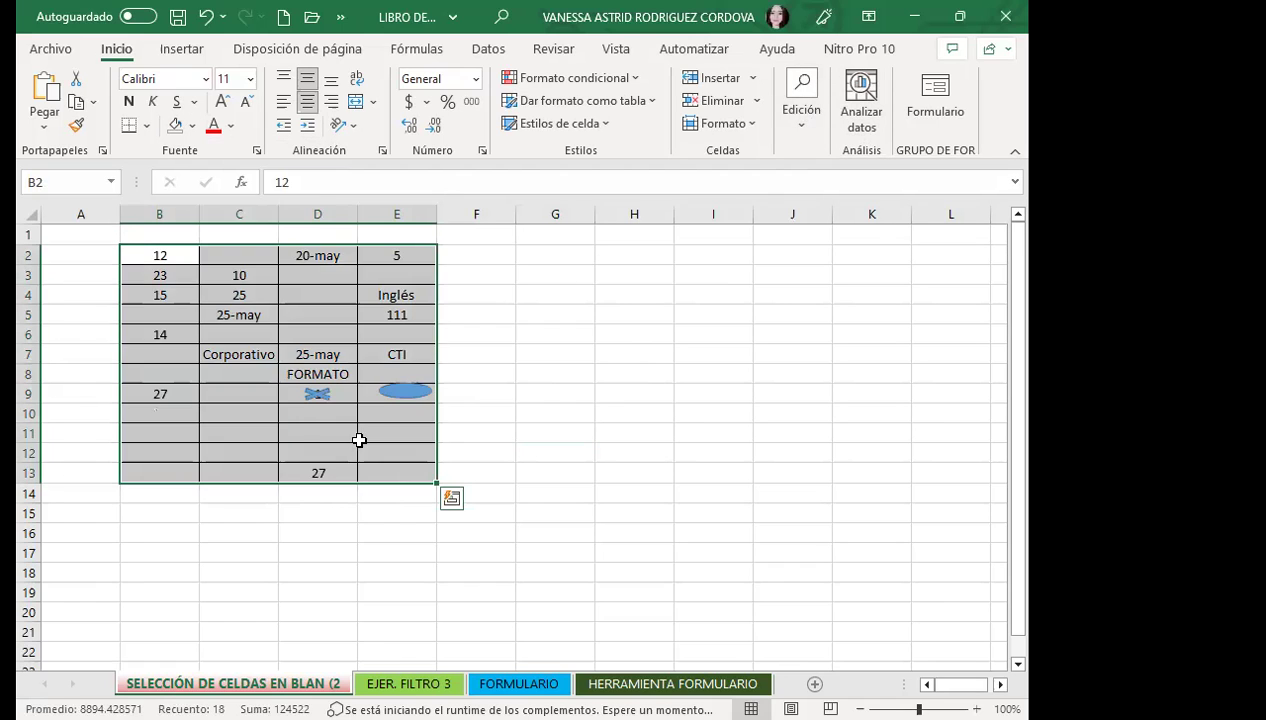
click(359, 440)
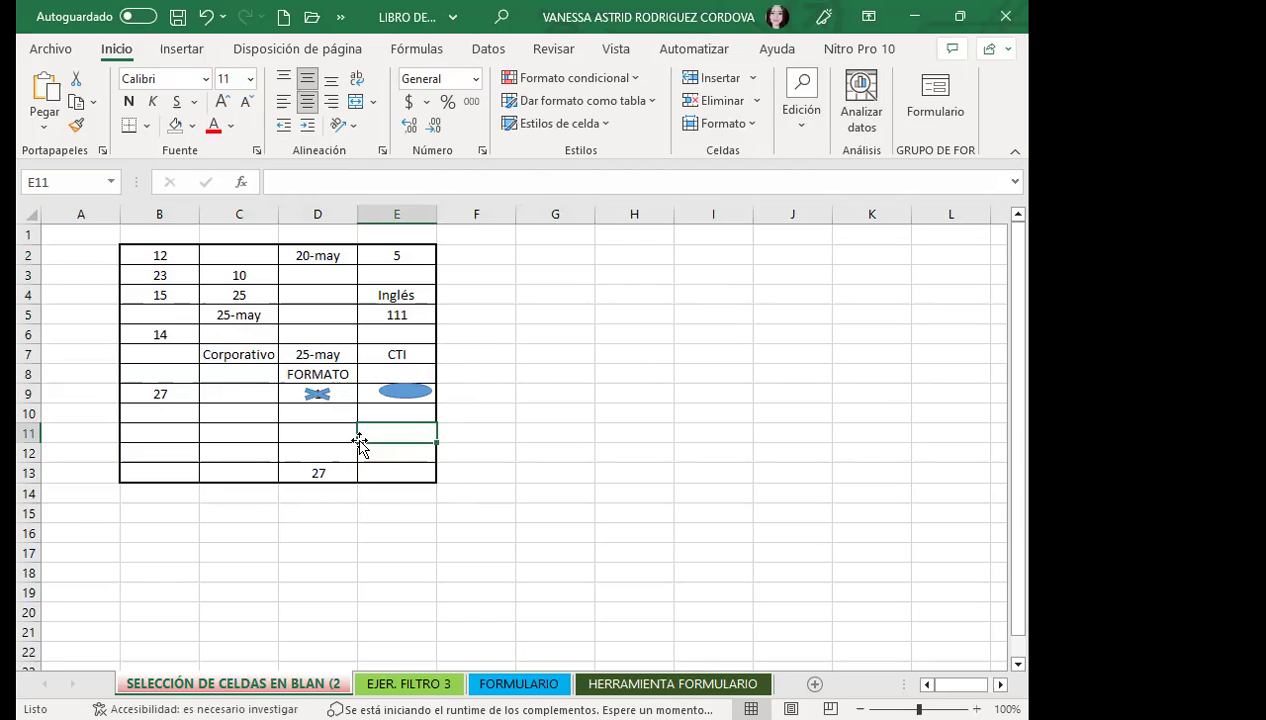
click(219, 259)
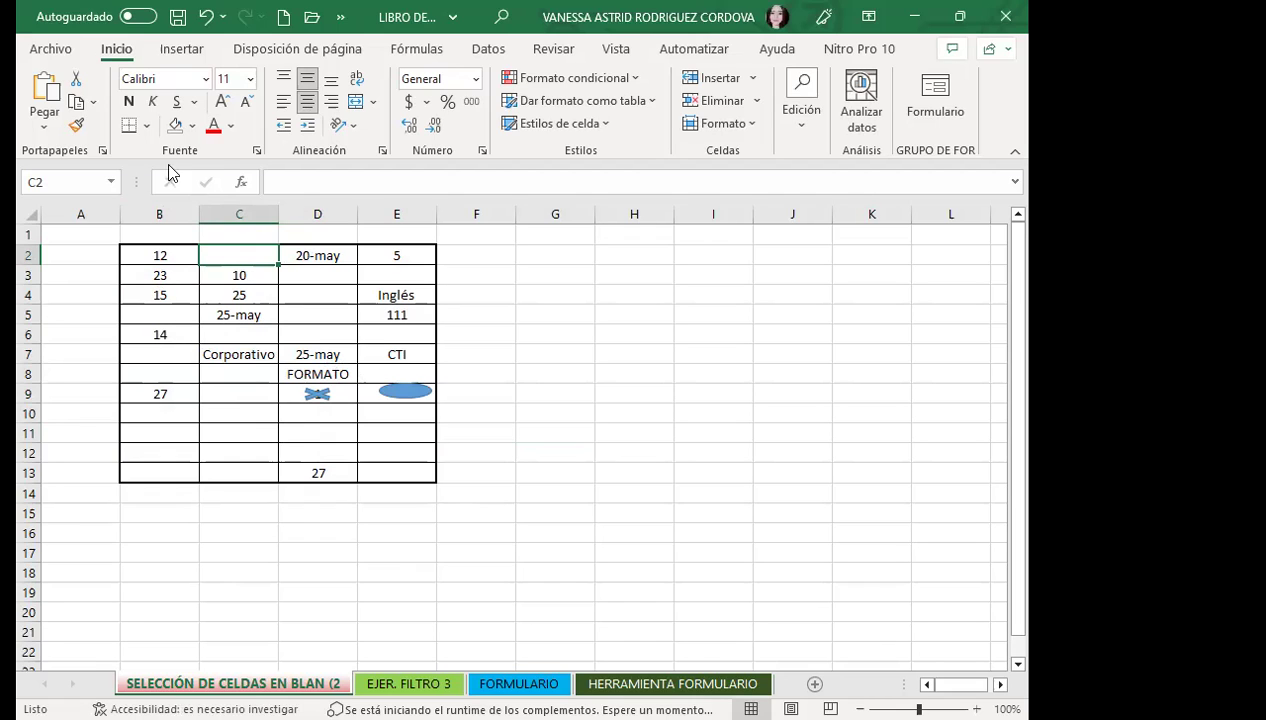
Select B2:E13 and show the Edición commands on the Inicio tab.
click(192, 125)
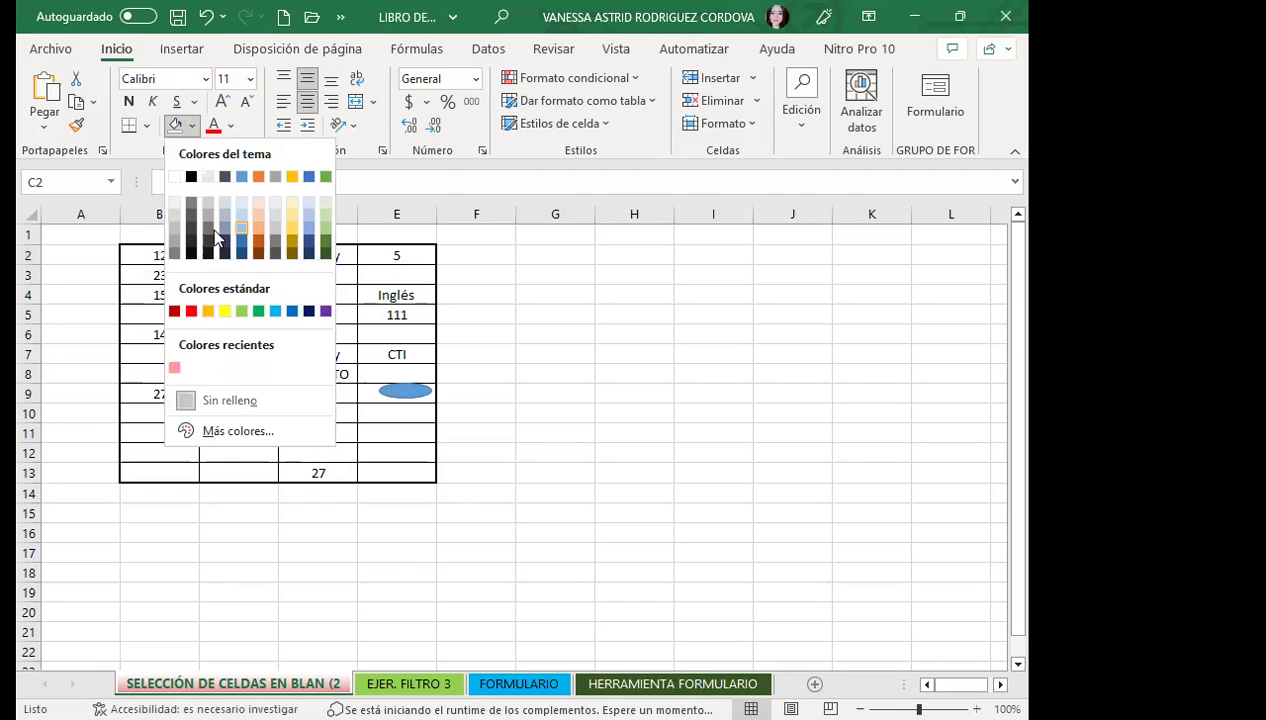
click(98, 243)
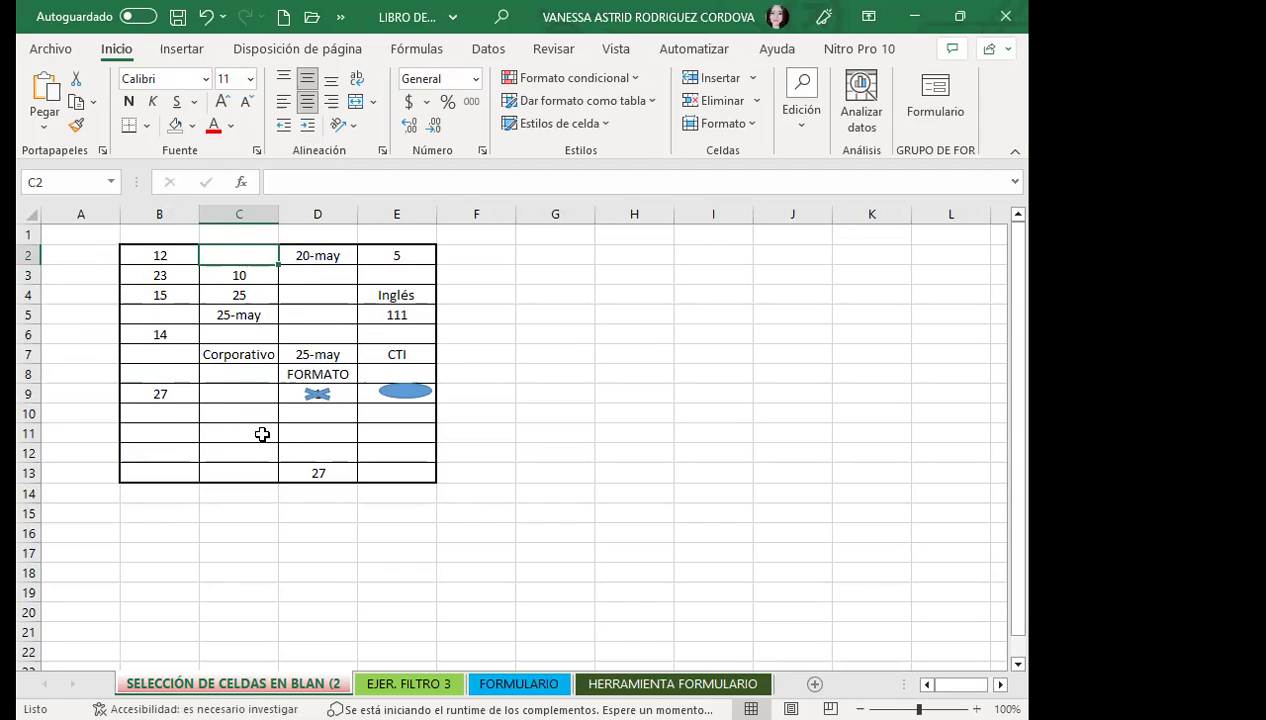
drag(166, 256, 379, 468)
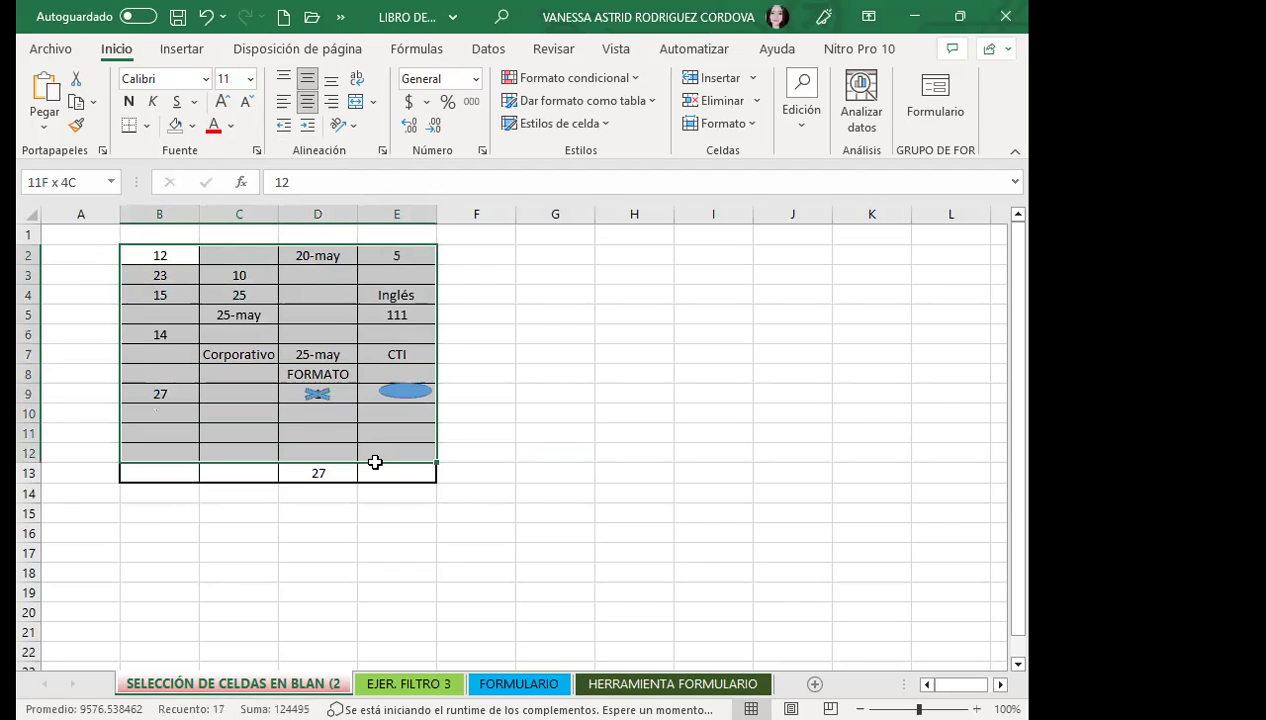
click(815, 135)
Choose Ir a Especial > Celdas en blanco to select B2:E13's empty cells.
click(986, 215)
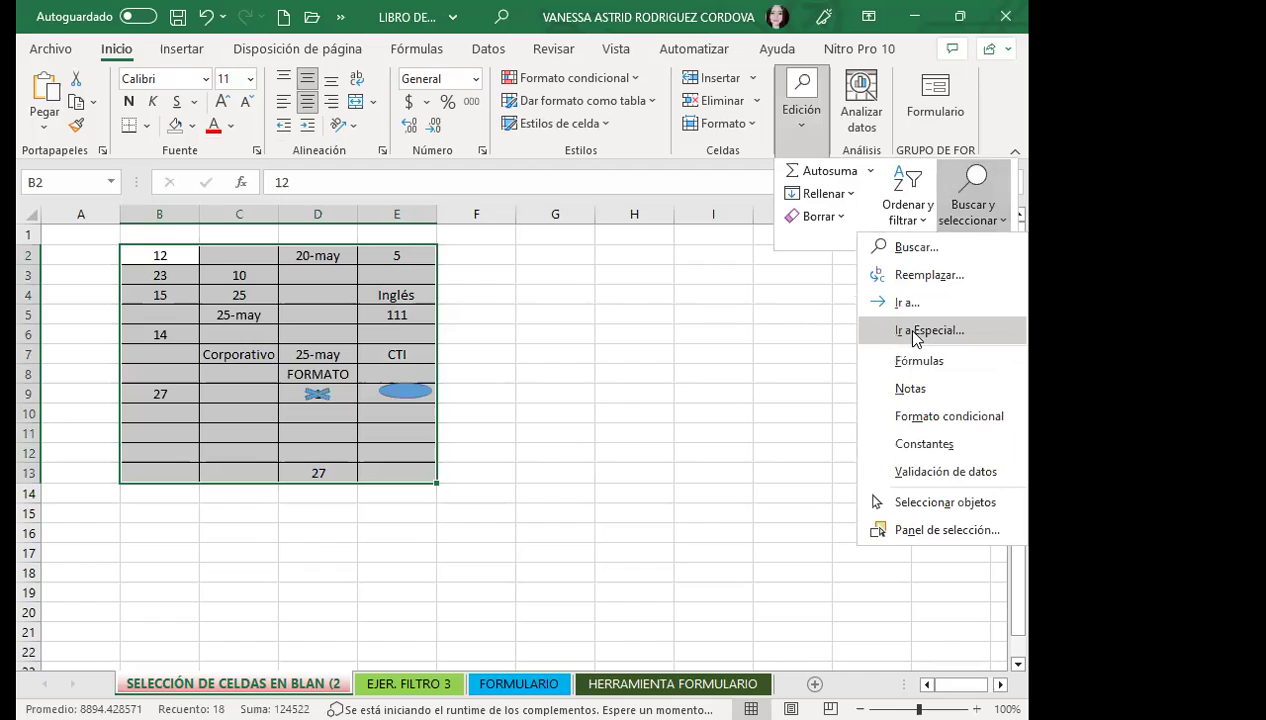
click(912, 330)
click(316, 420)
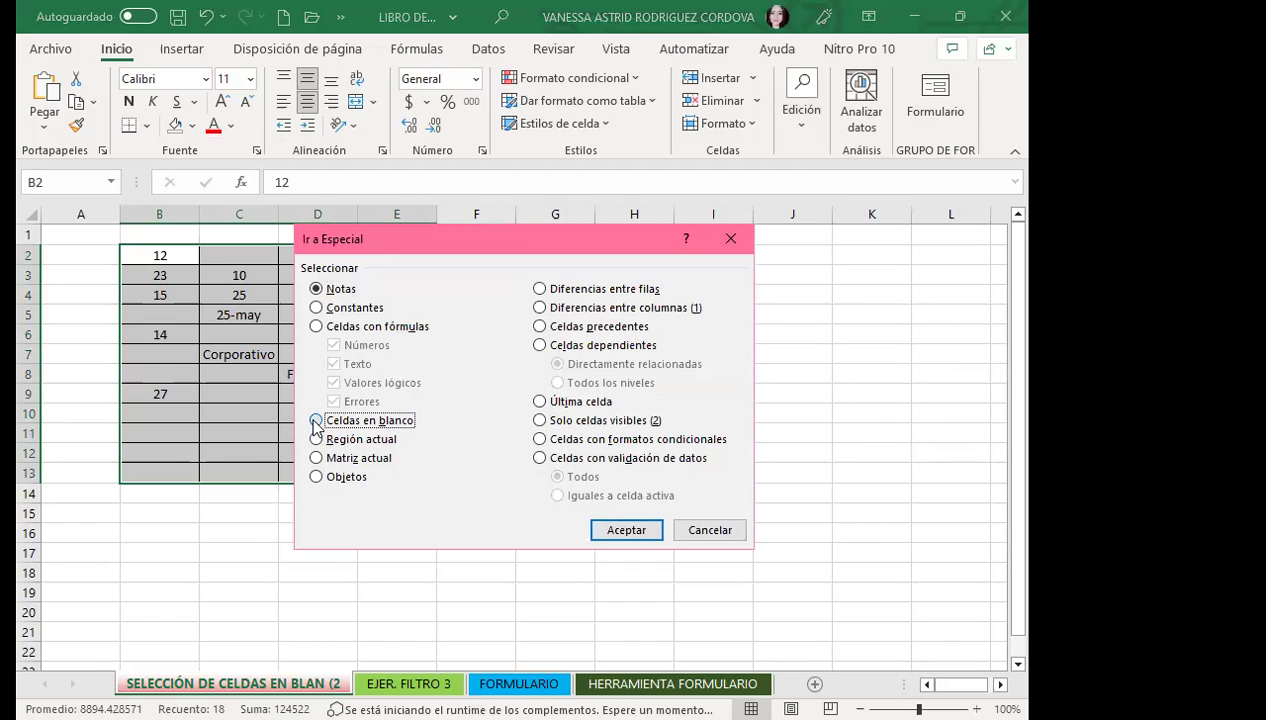
click(624, 528)
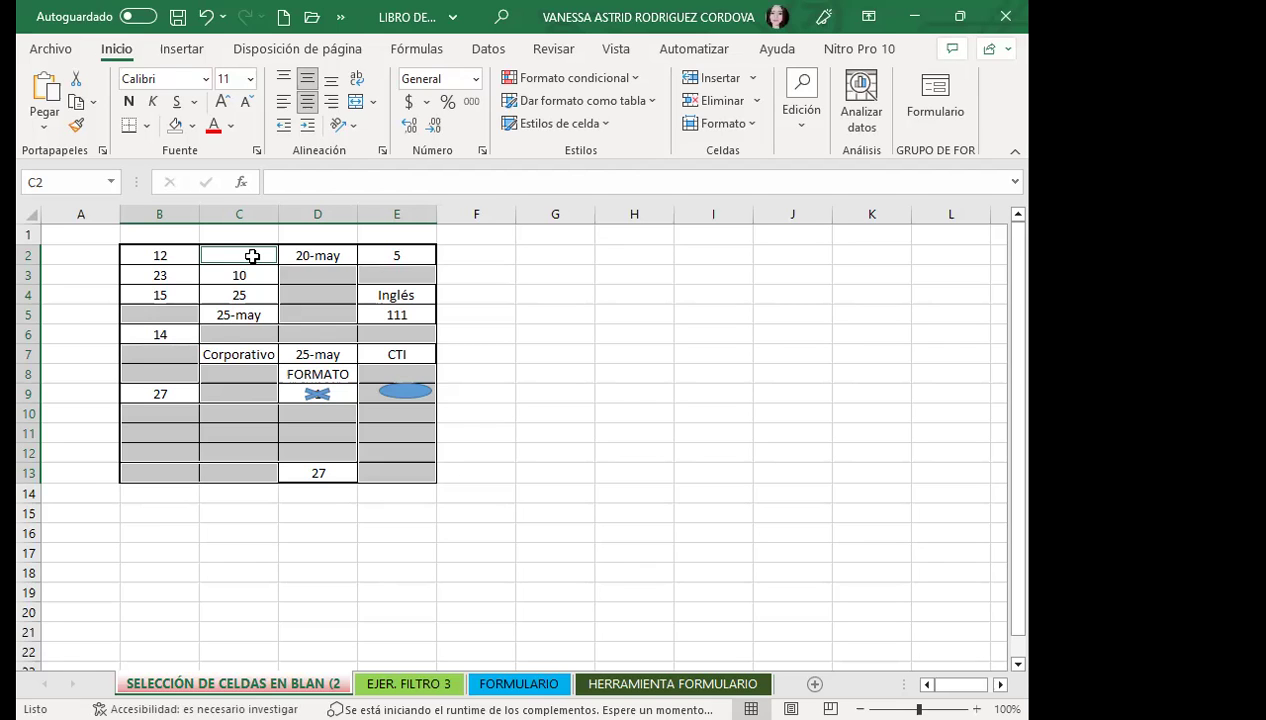
text(NO INFOR)
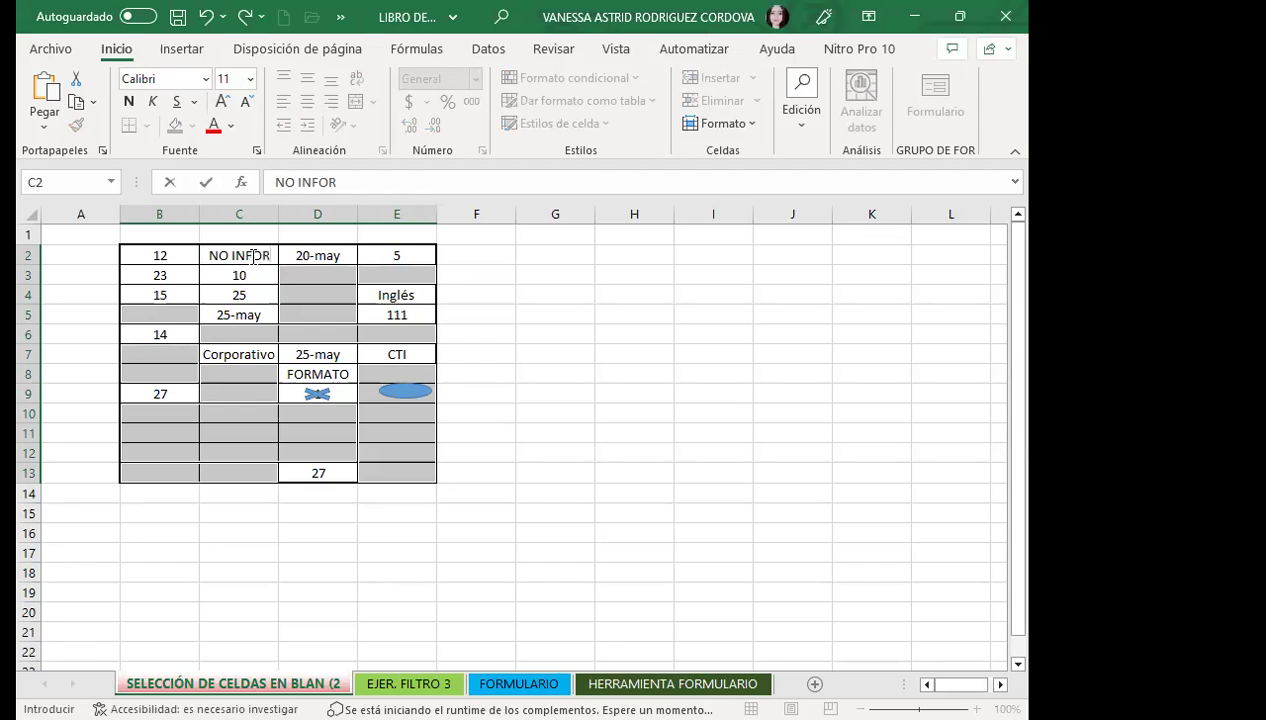
text(MACIÓN)
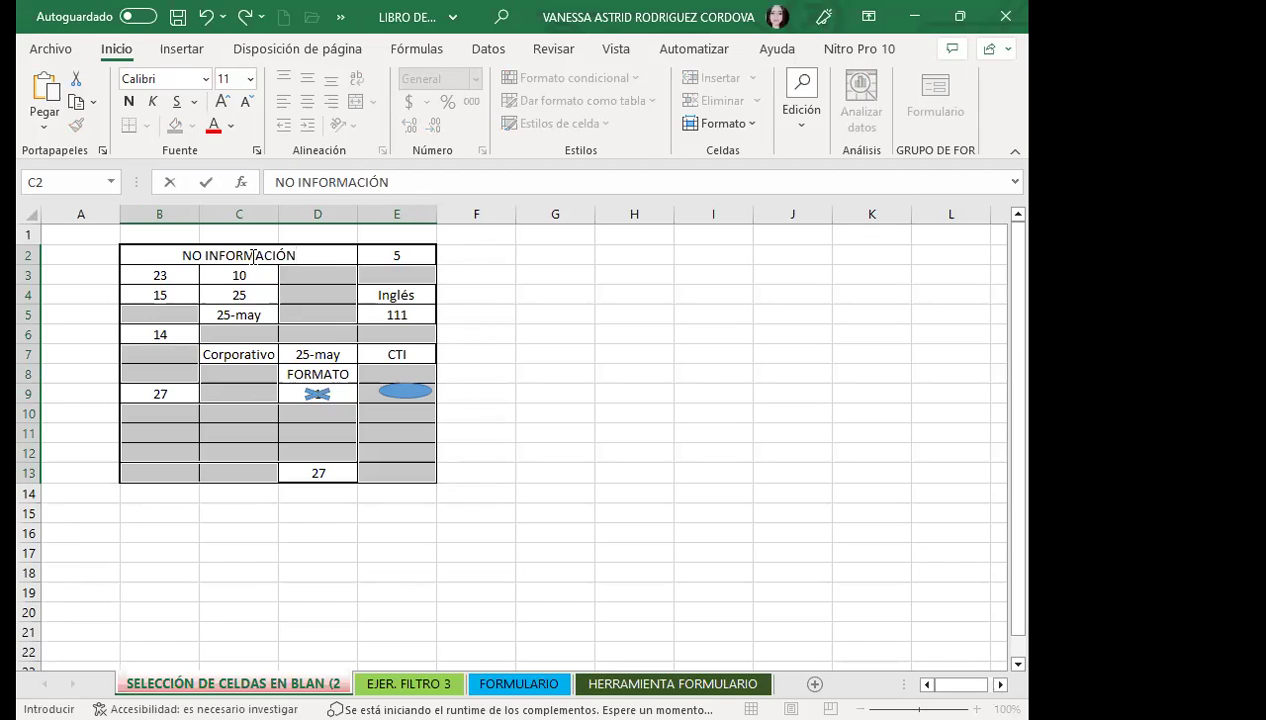
key(alt+Return)
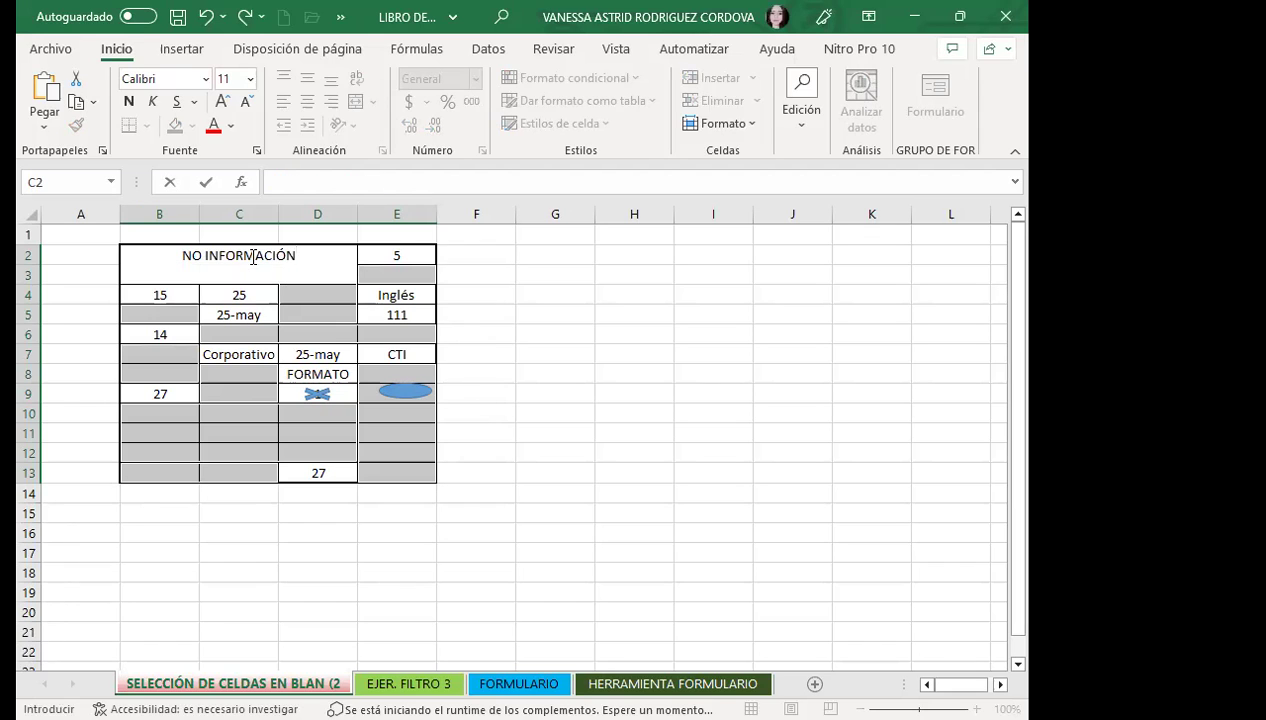
key(BackSpace)
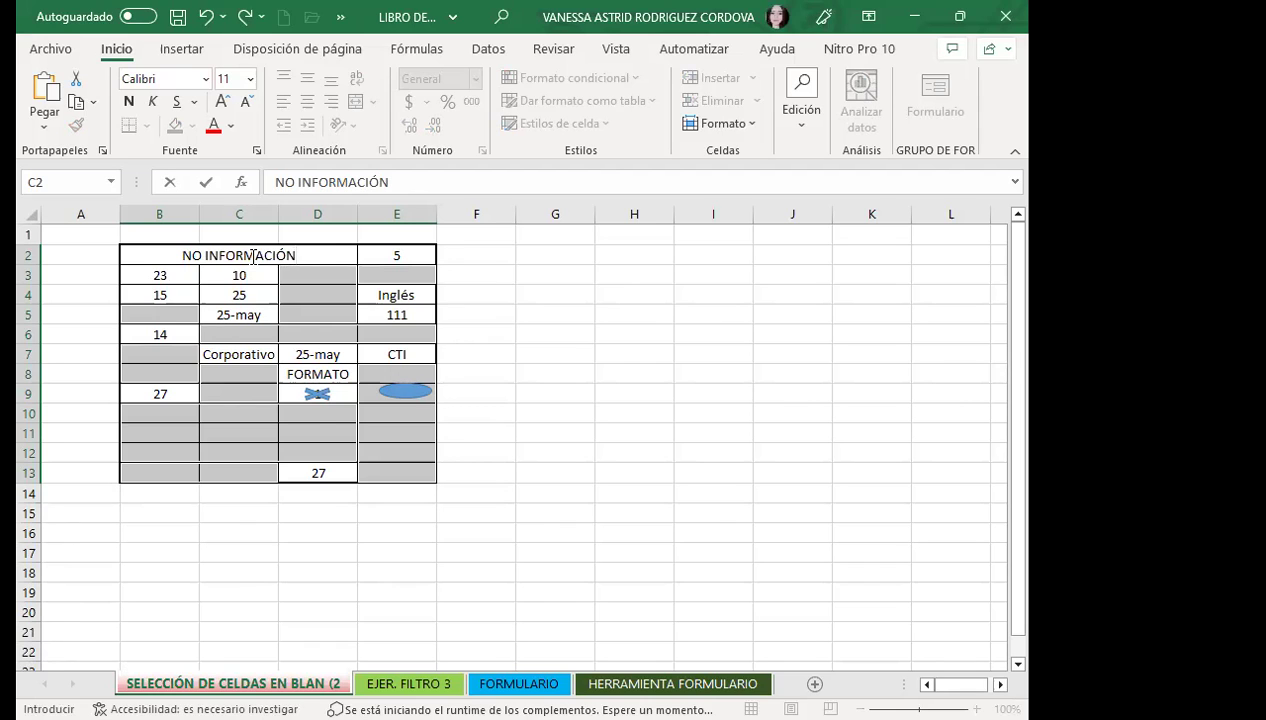
key(ctrl+Return)
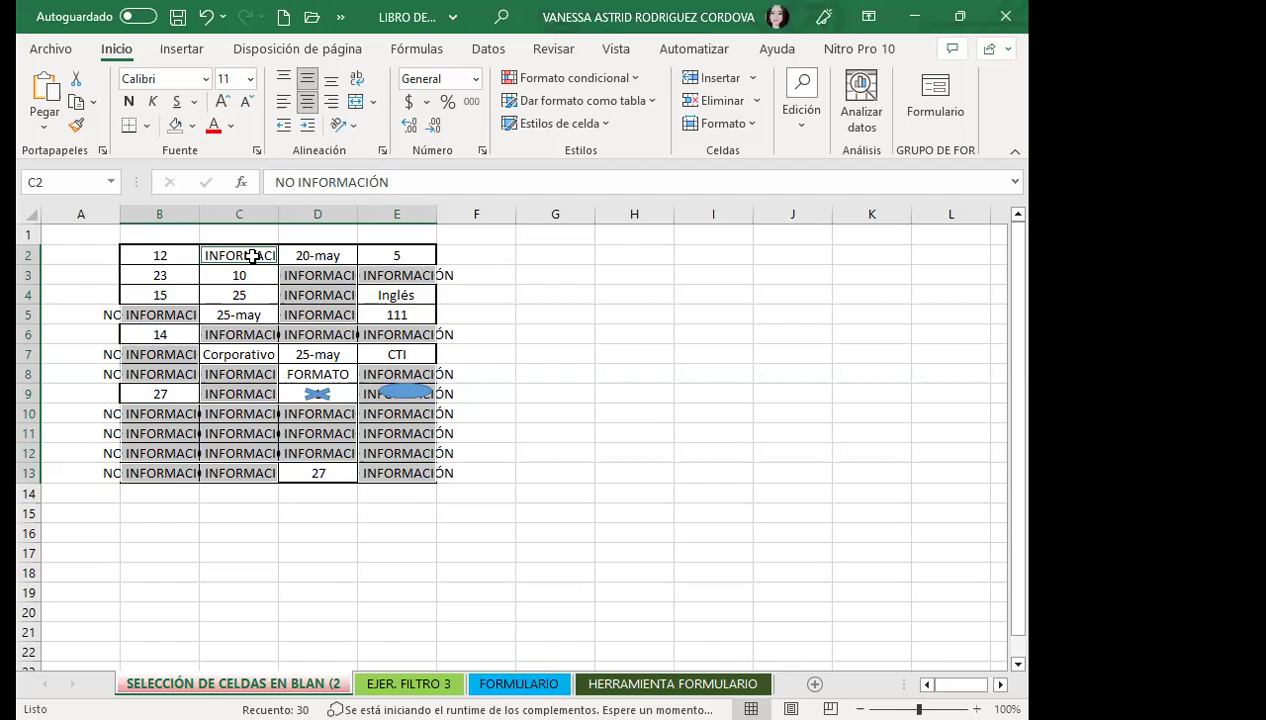
key(Delete)
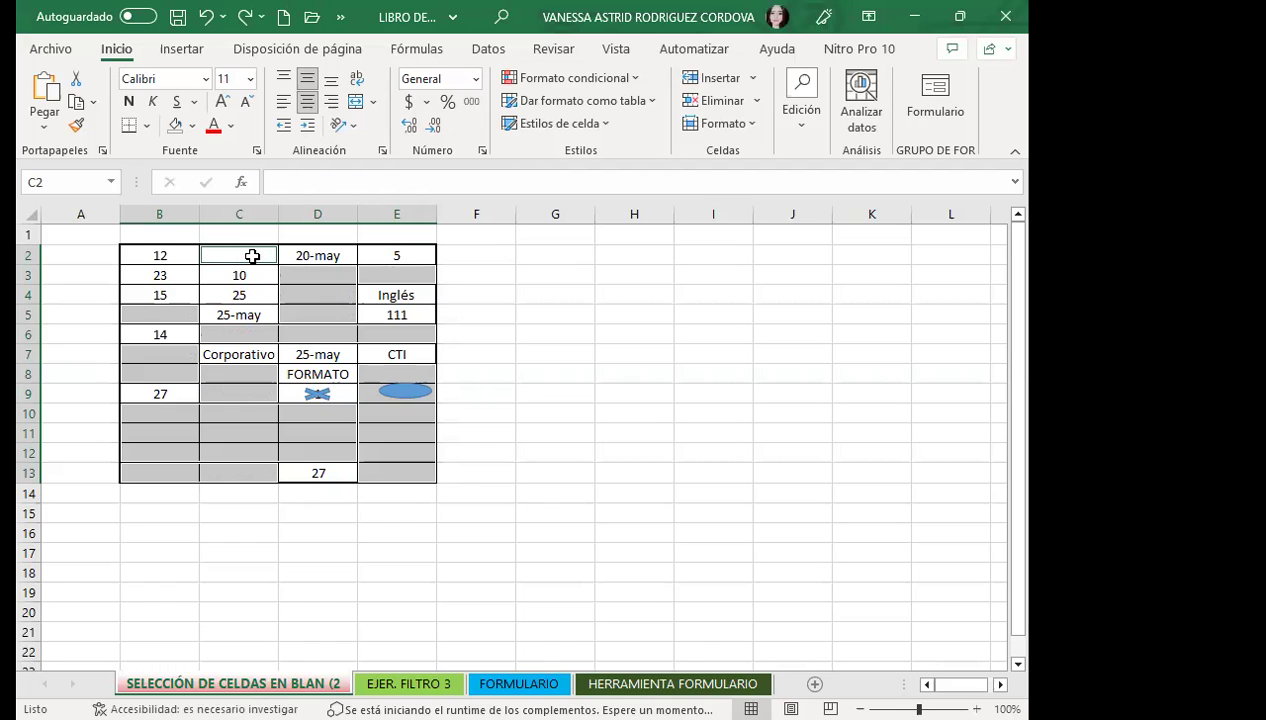
Fill every selected blank cell with HOLA using Ctrl+Enter, then delete it again.
text(HOLA)
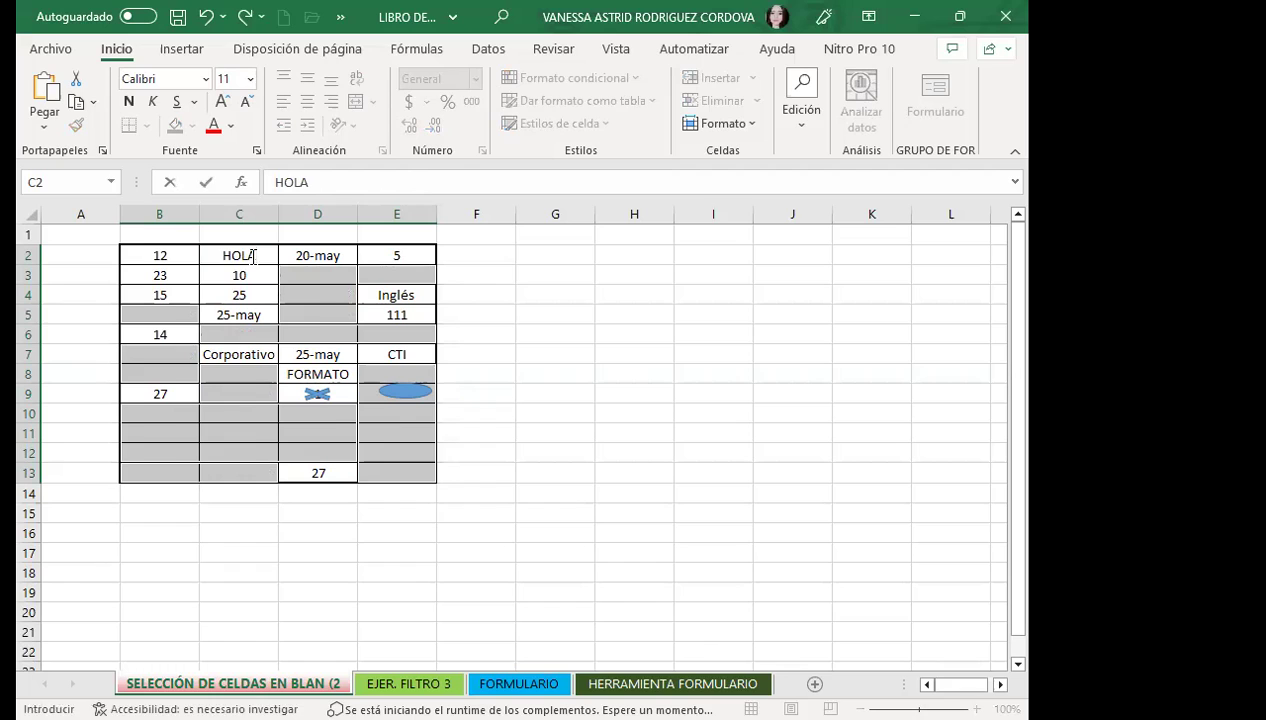
key(ctrl+Return)
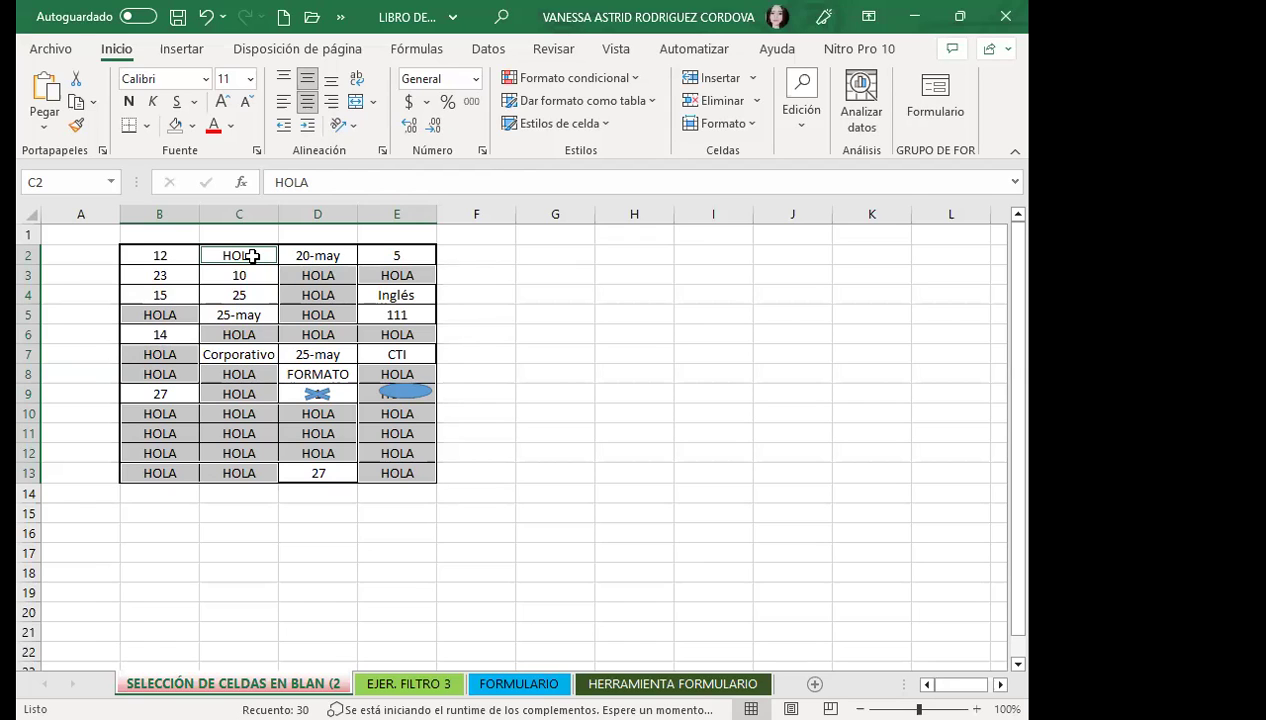
key(Delete)
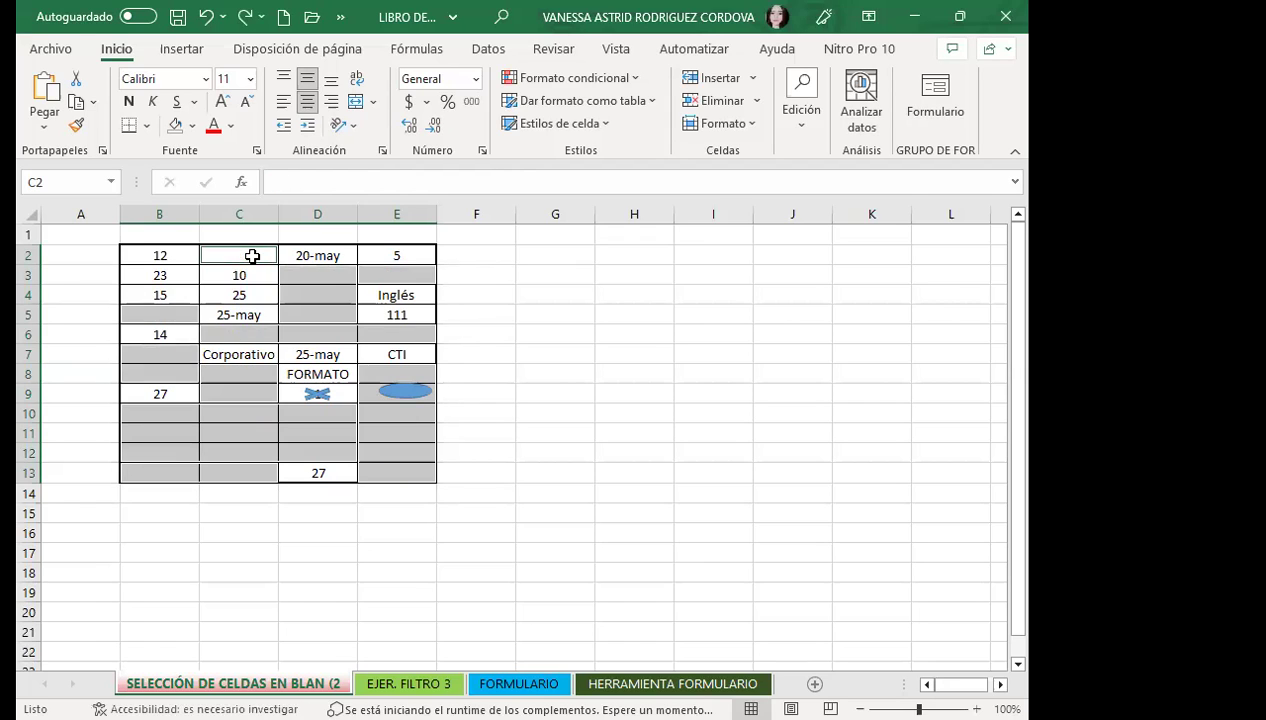
click(246, 255)
text(HOLA)
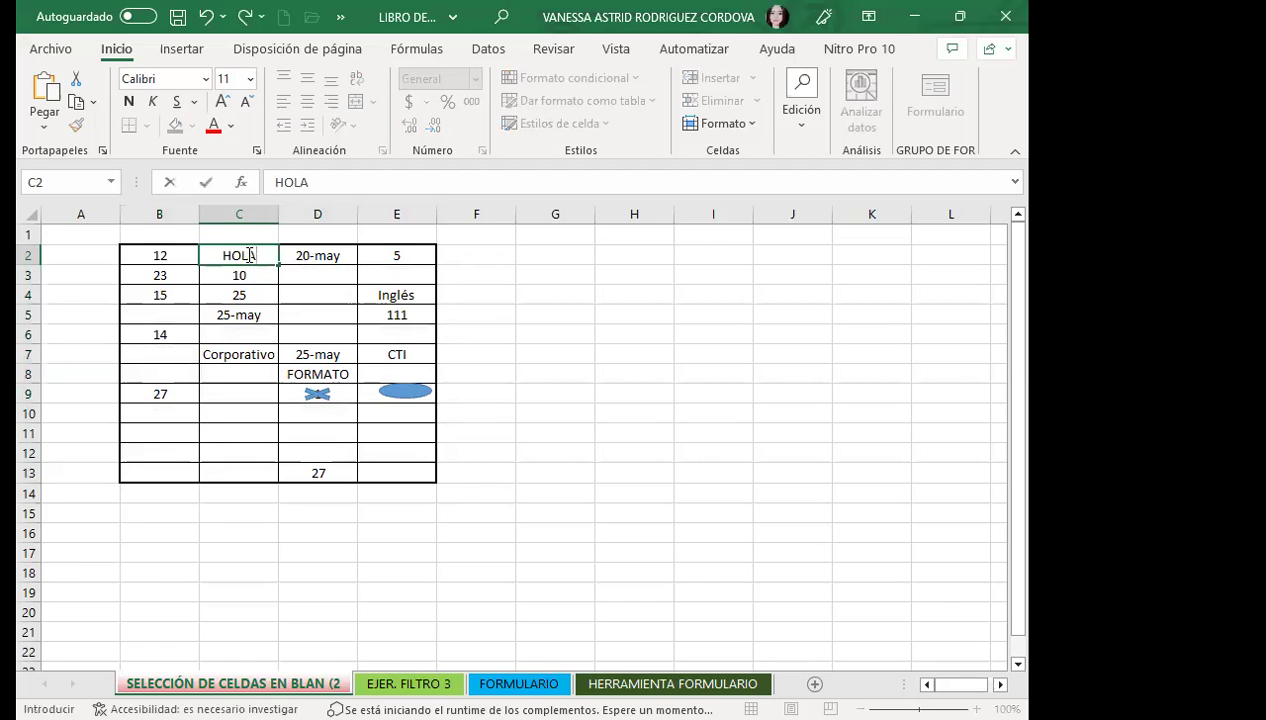
key(Return)
key(Right)
text(HOLA)
click(251, 255)
key(ctrl+c)
click(321, 297)
ctrl+click(390, 432)
ctrl+click(398, 471)
ctrl+click(335, 452)
click(48, 92)
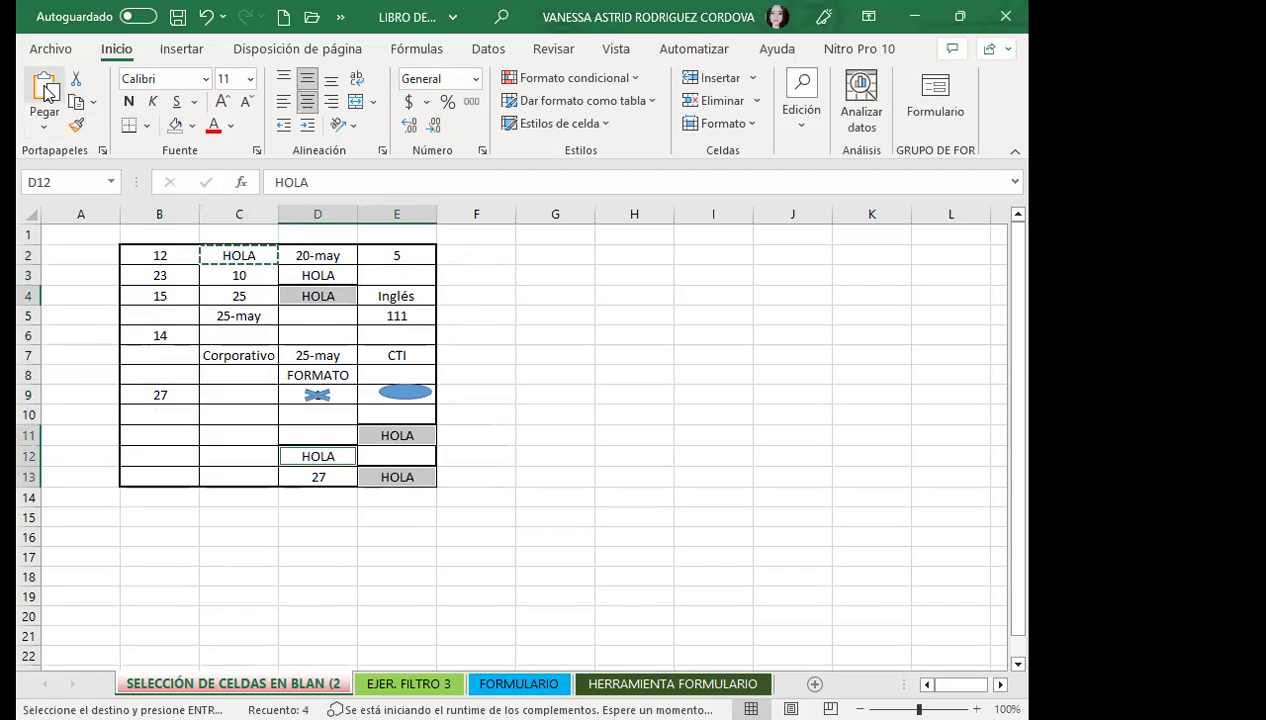
drag(203, 397, 237, 472)
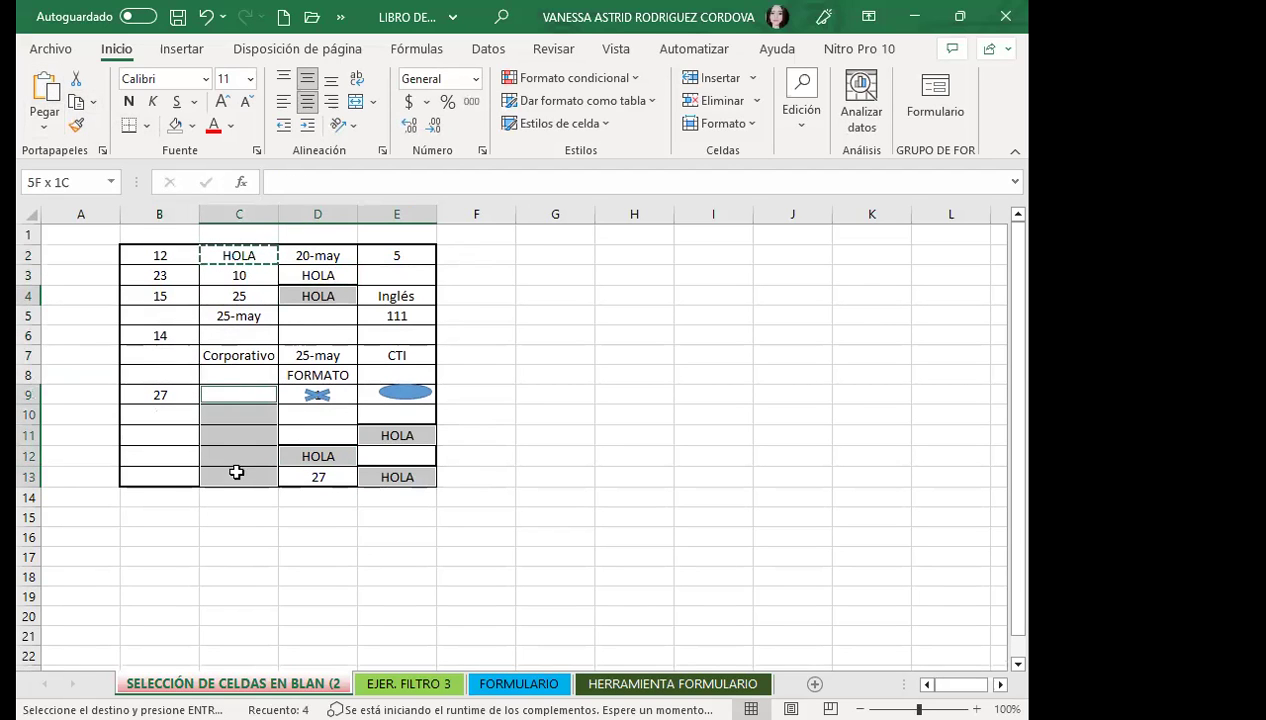
click(40, 92)
drag(170, 416, 170, 470)
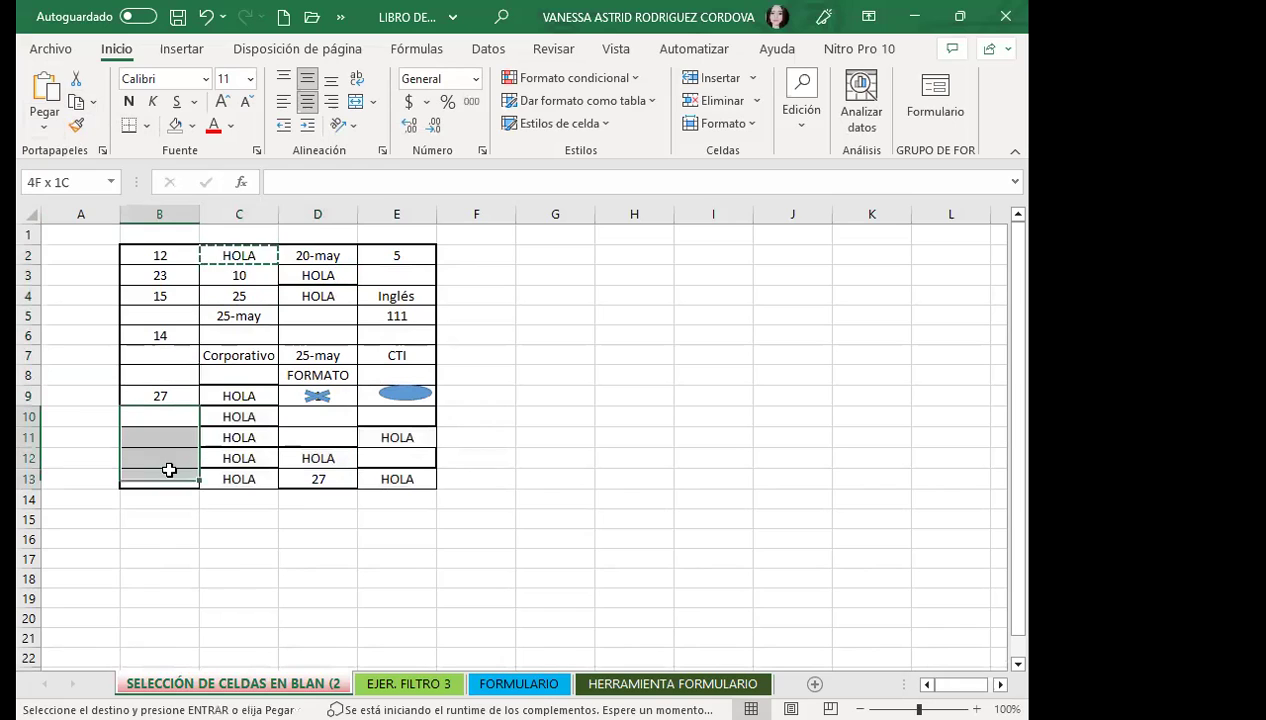
click(48, 92)
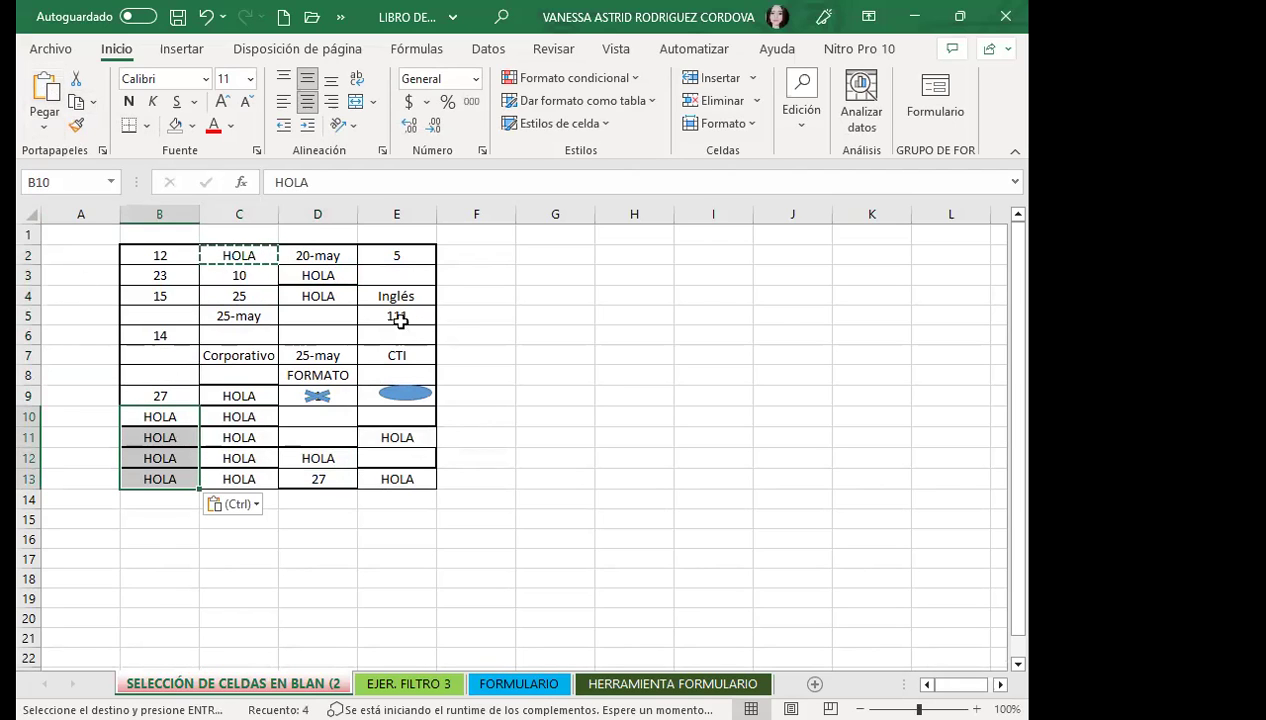
key(ctrl+z)
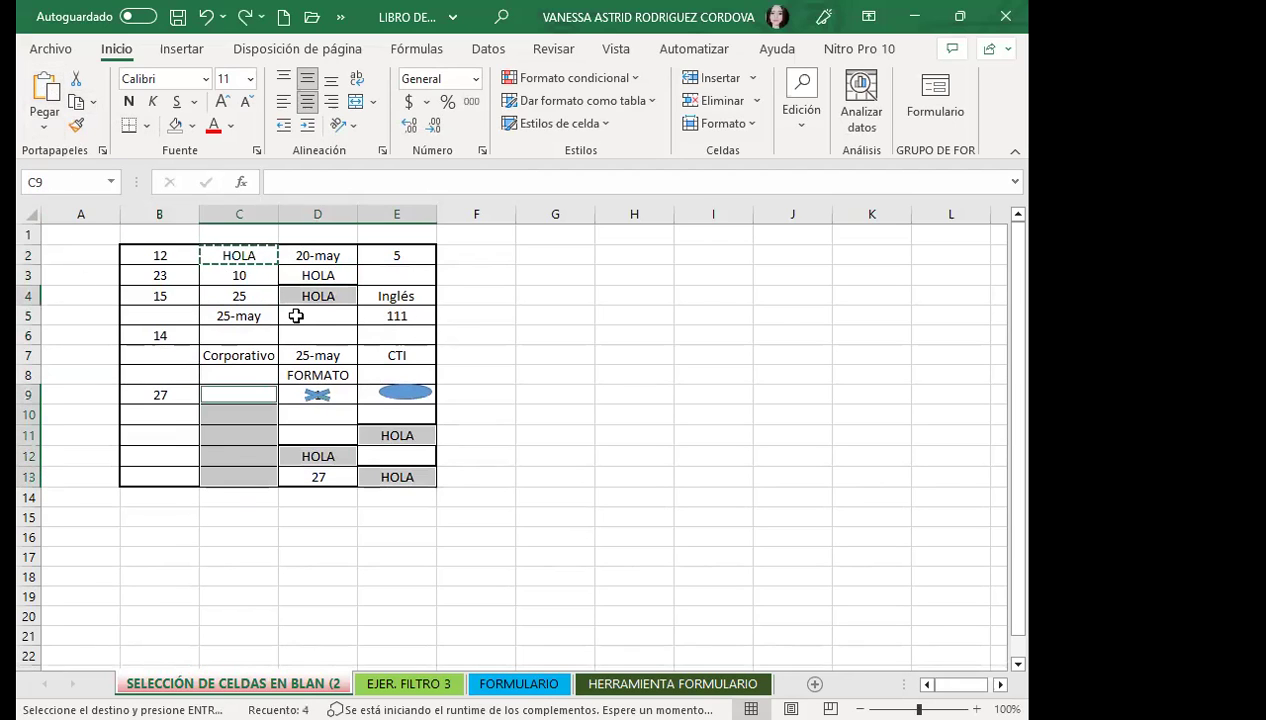
key(ctrl+z)
key(ctrl+z)
key(ctrl+z)
click(312, 297)
drag(170, 257, 393, 472)
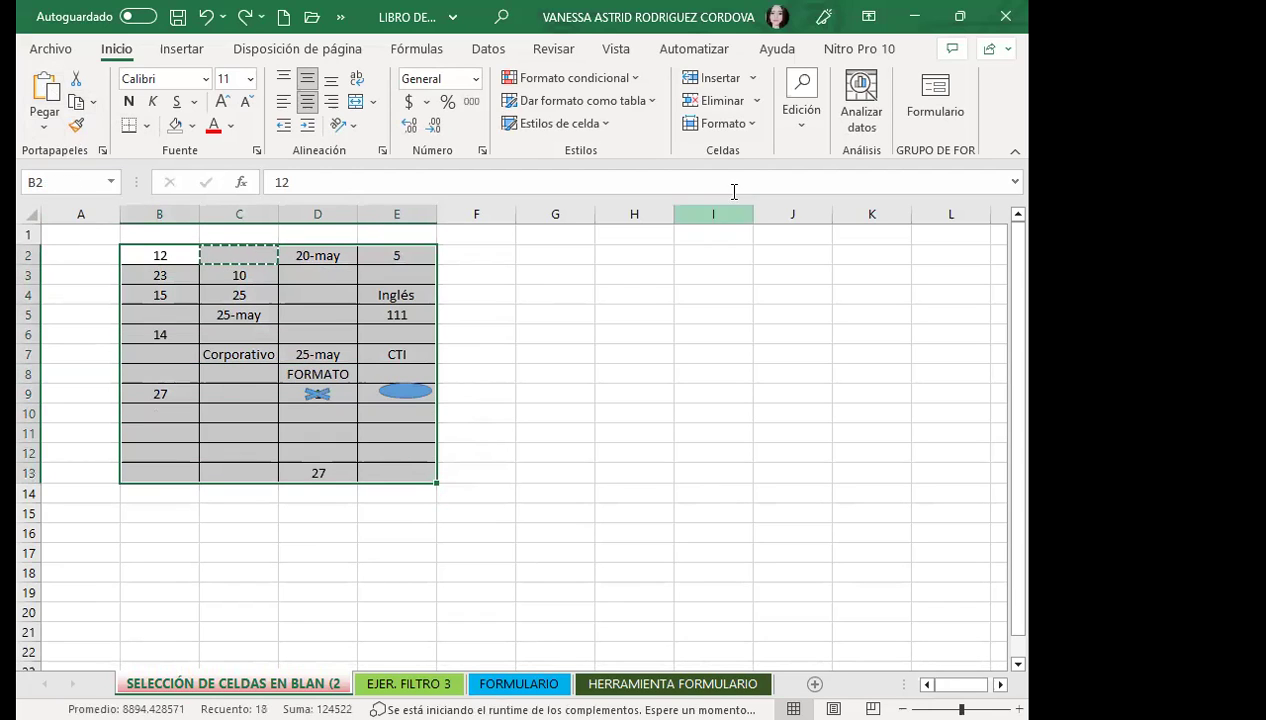
Select only the table's empty cells via Ir a Especial > Celdas en blanco.
click(801, 129)
click(944, 208)
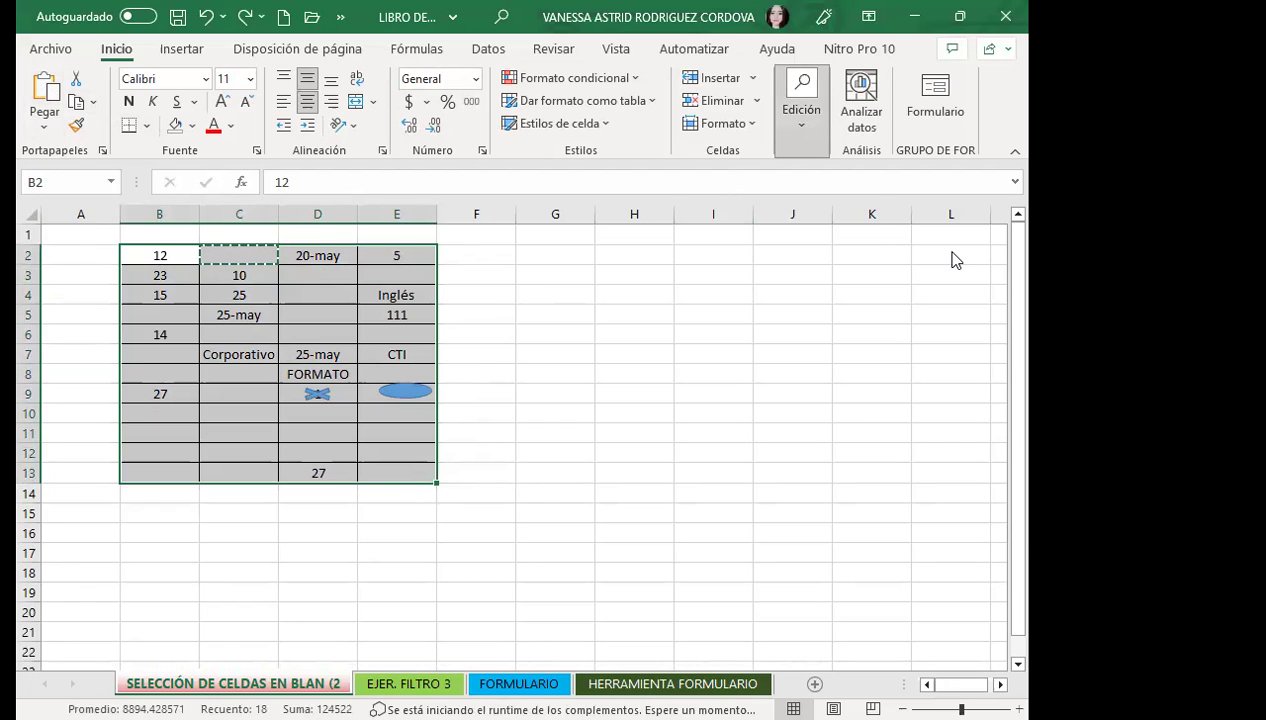
click(905, 341)
click(316, 420)
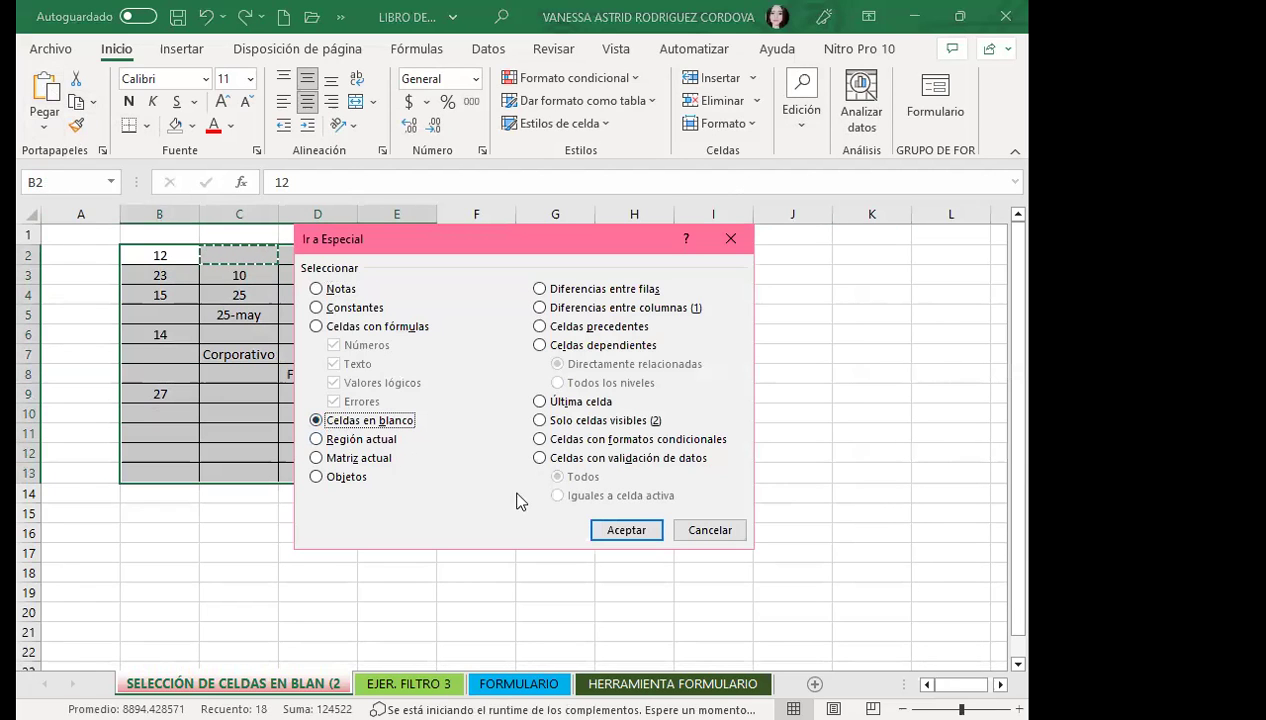
click(637, 532)
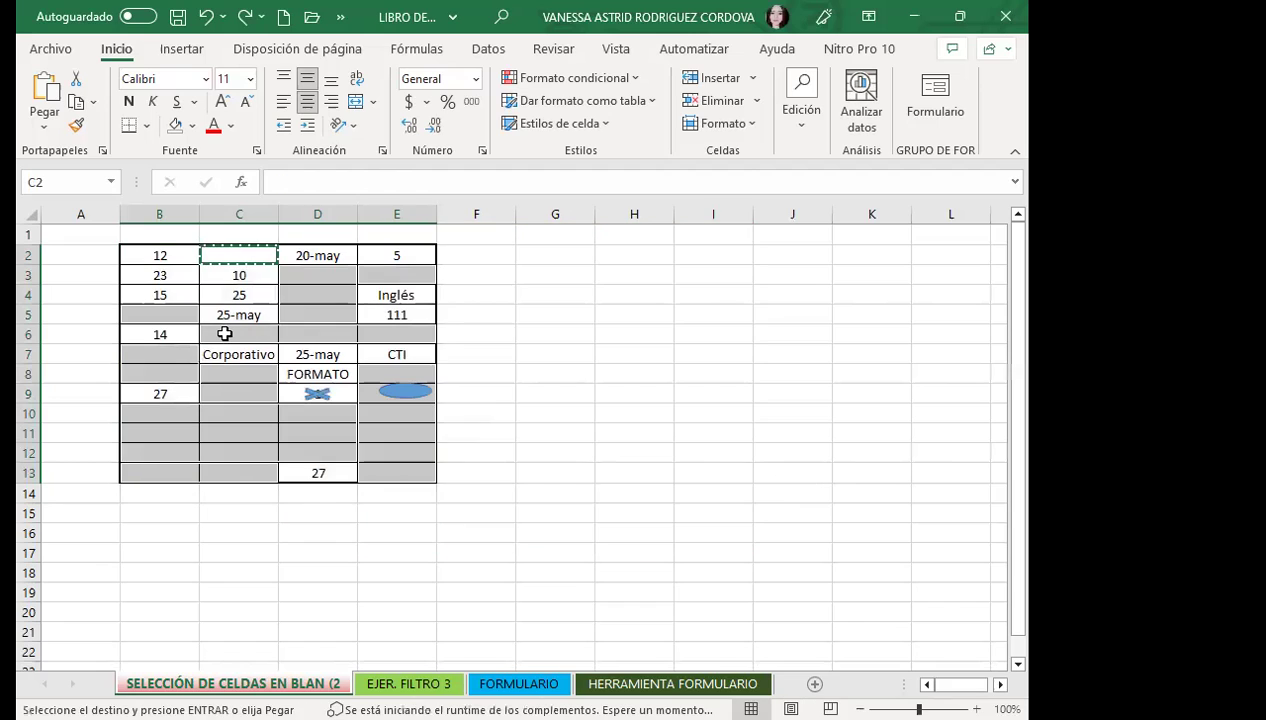
Fill all the blank cells with SALUDOS at once, then delete that text.
text(SALUDOS)
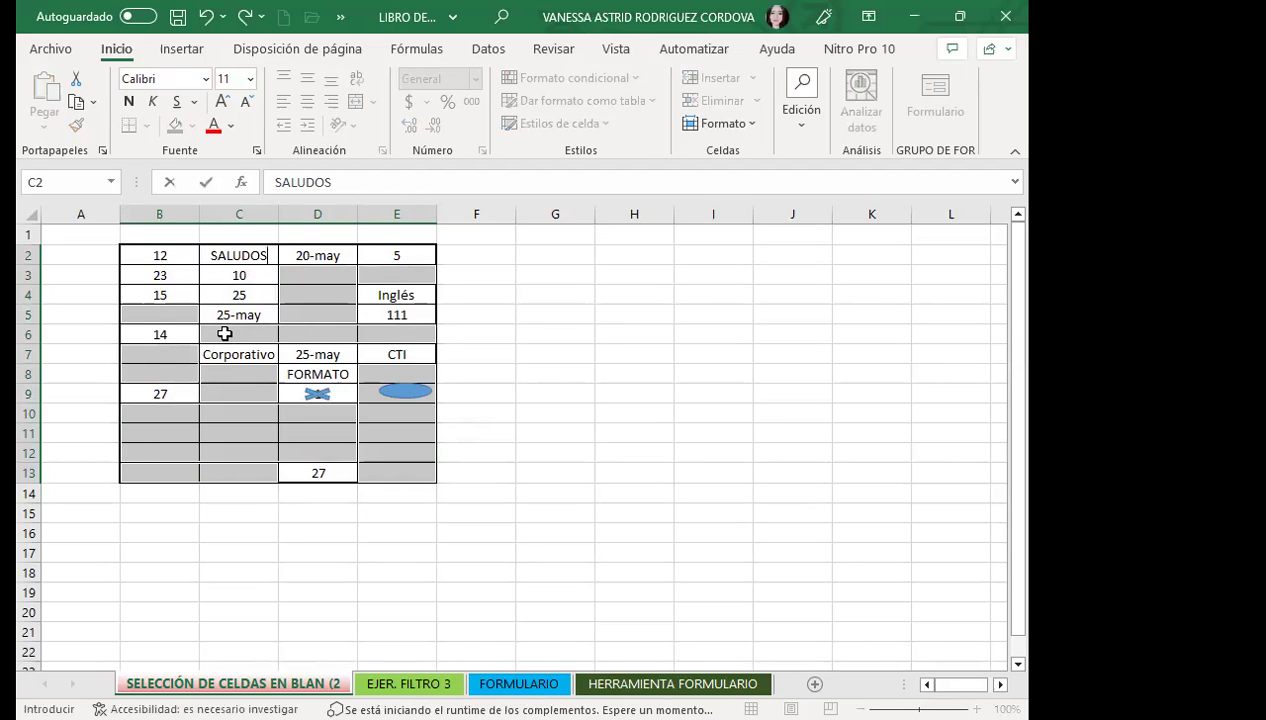
key(ctrl+Return)
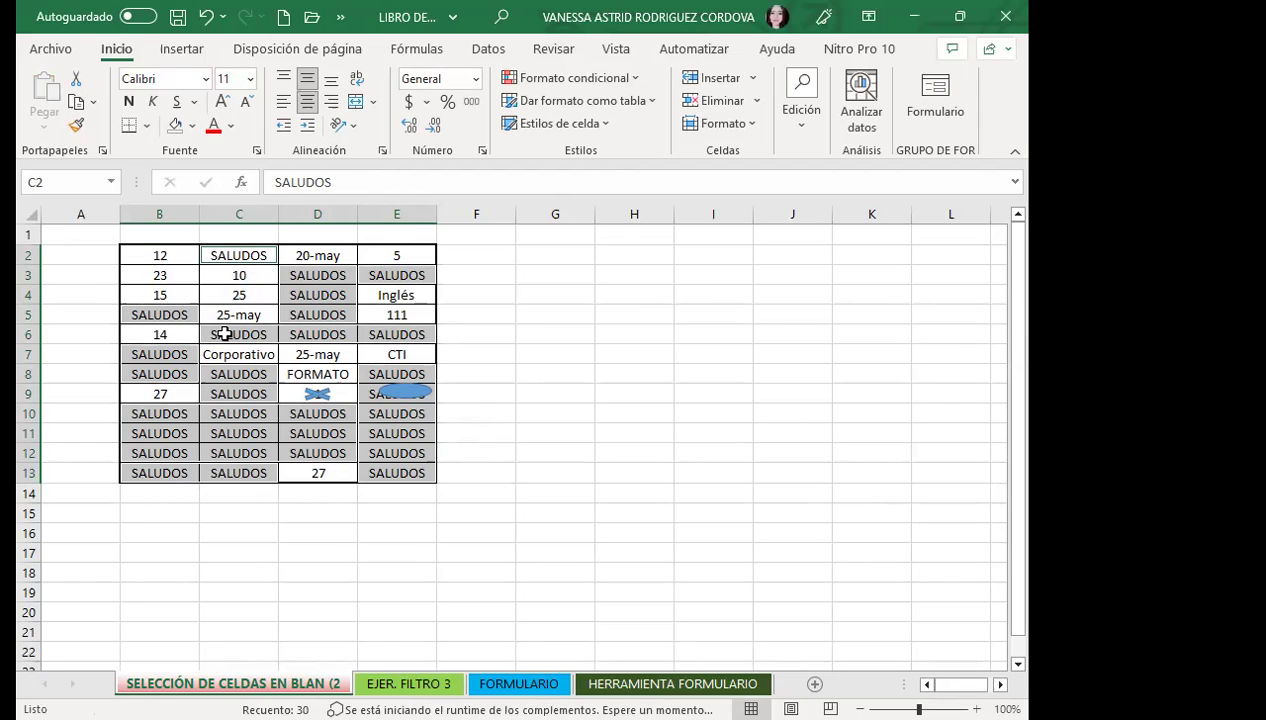
key(Delete)
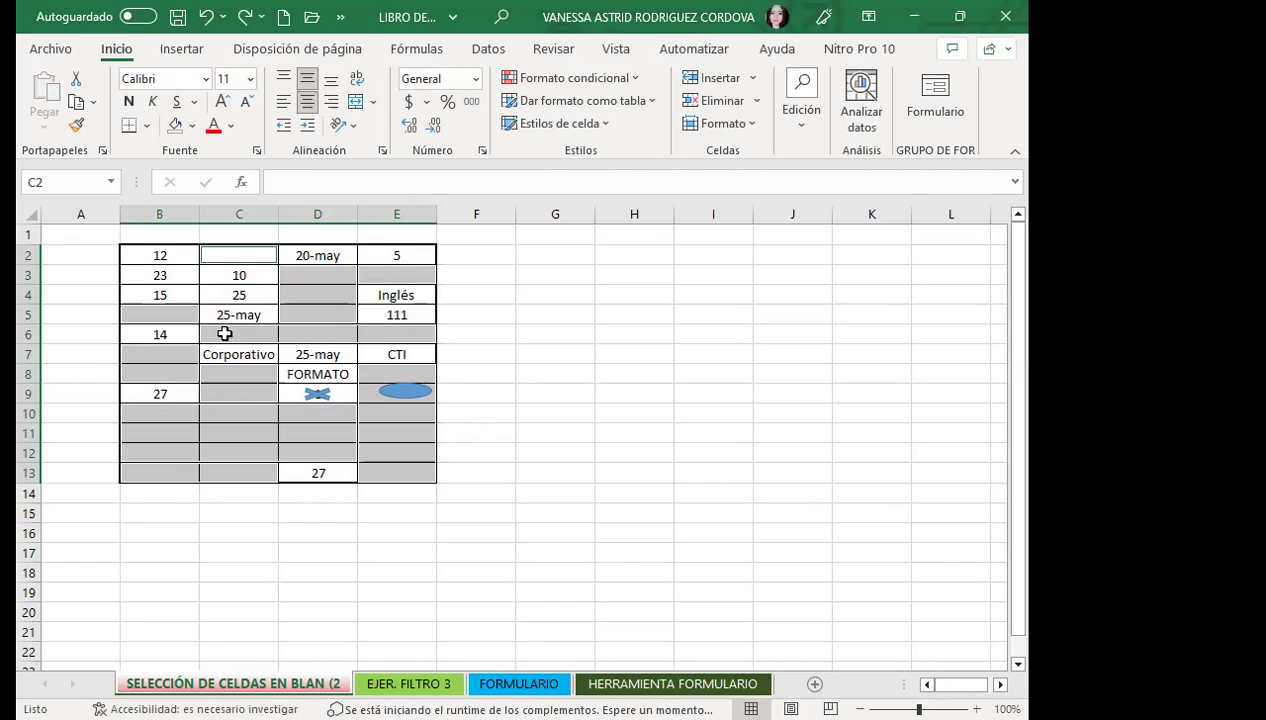
Fill all the selected blank cells with MARTES at once, then clear them again.
text(MARTES)
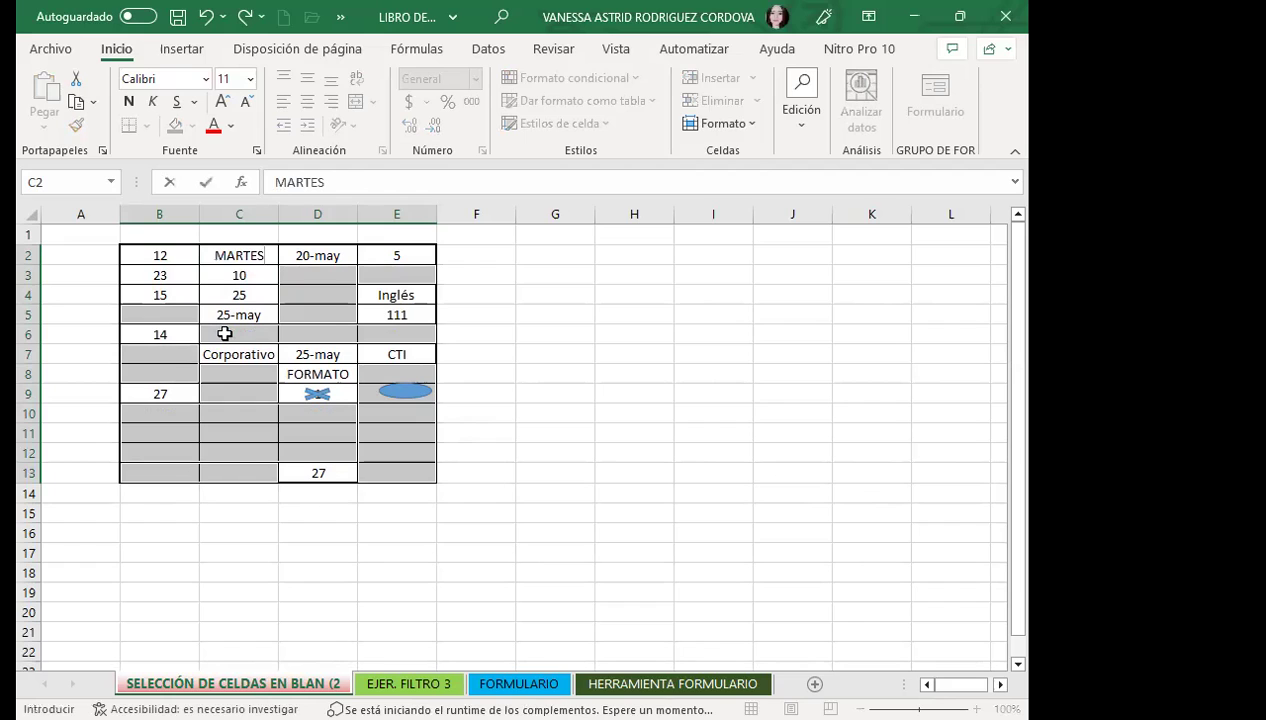
key(ctrl+Return)
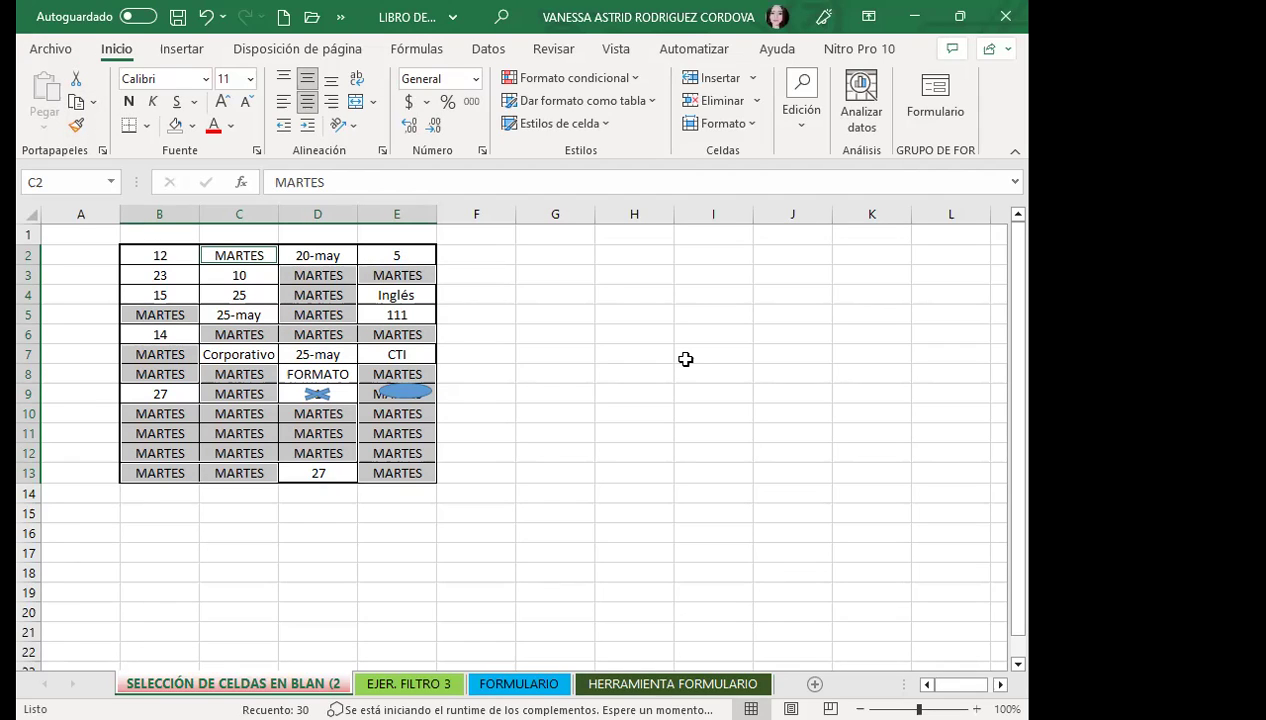
key(Delete)
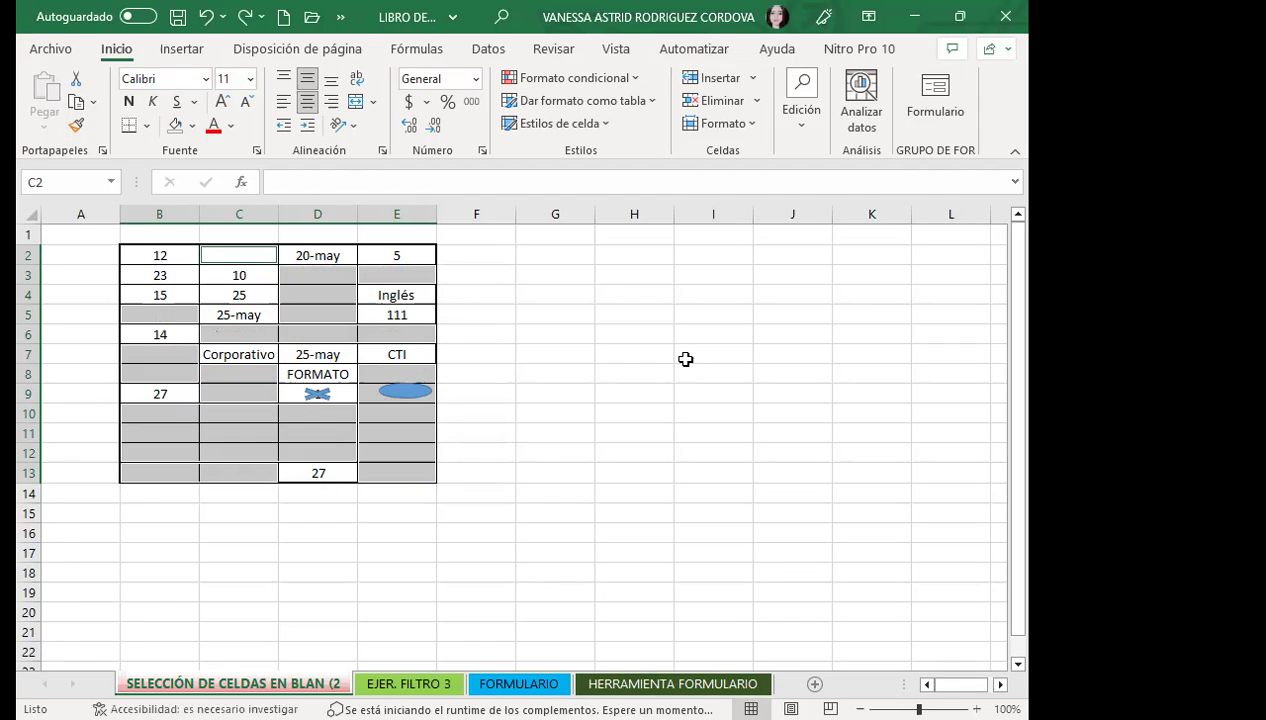
Give the selected blank cells a blue theme fill, then deselect to view them.
click(175, 125)
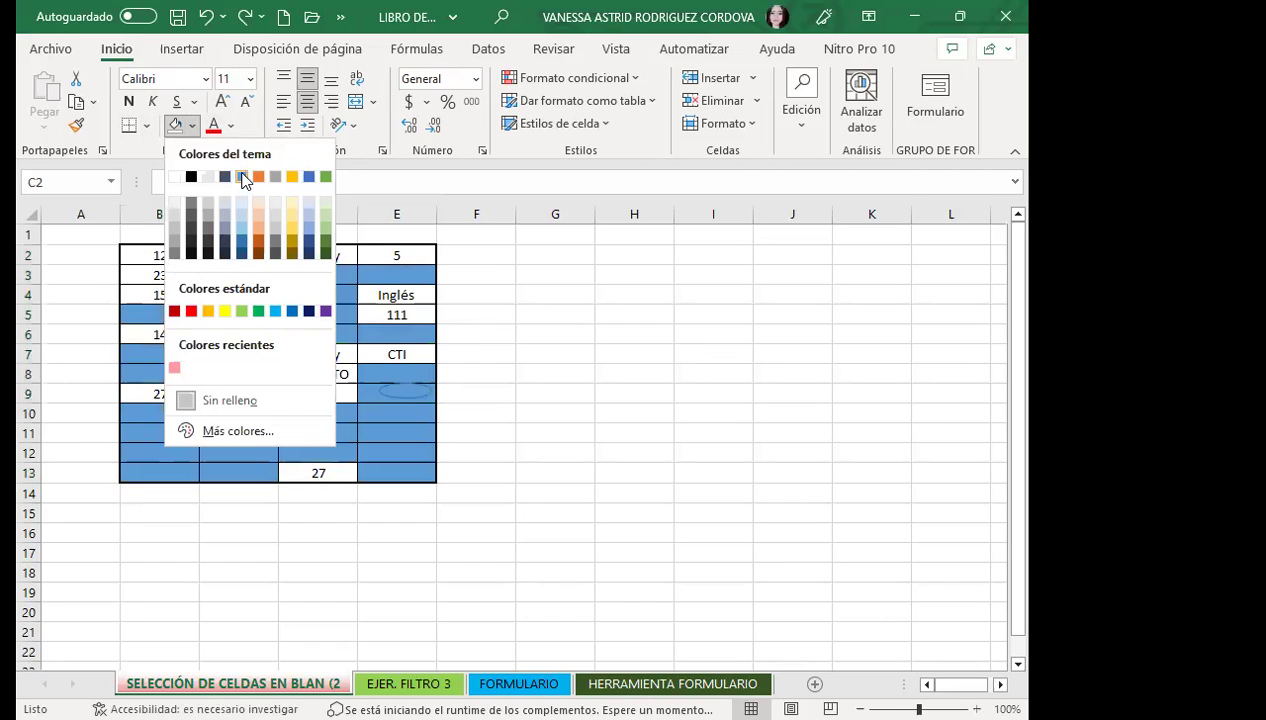
click(243, 177)
click(497, 370)
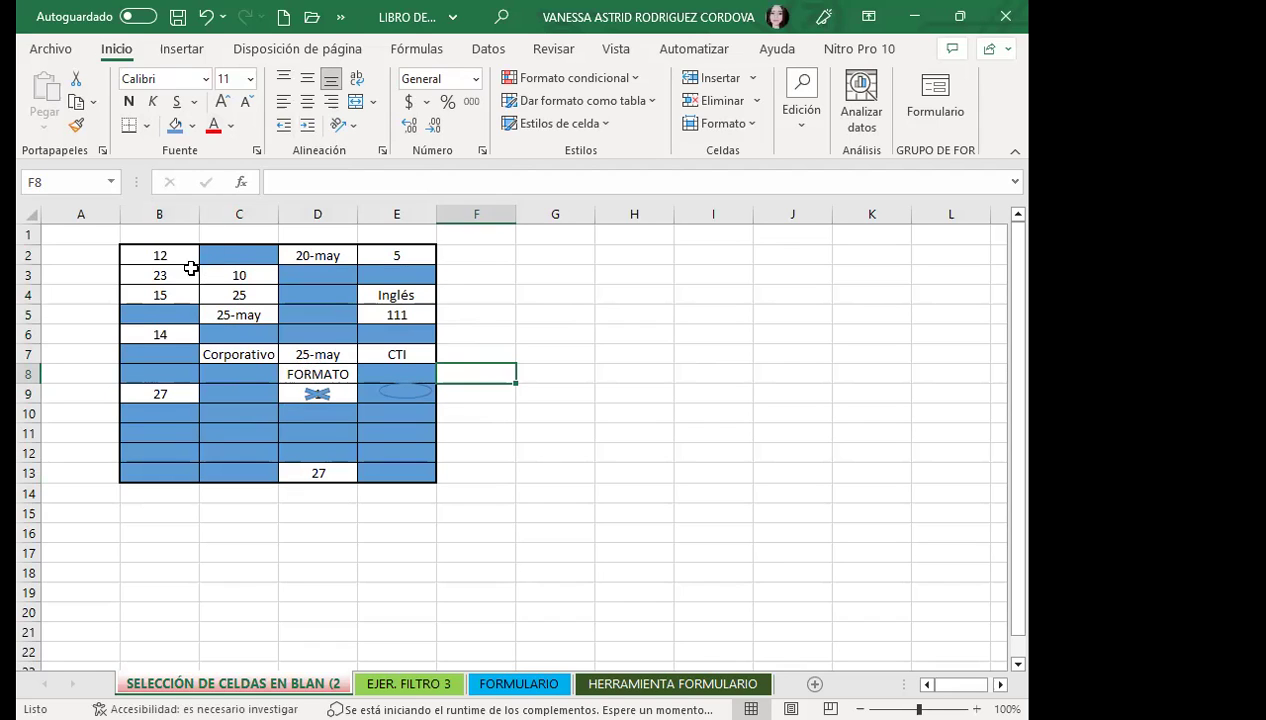
Select only the blank cells within B2:E13 using Ir a Especial > Celdas en blanco.
drag(158, 254, 385, 466)
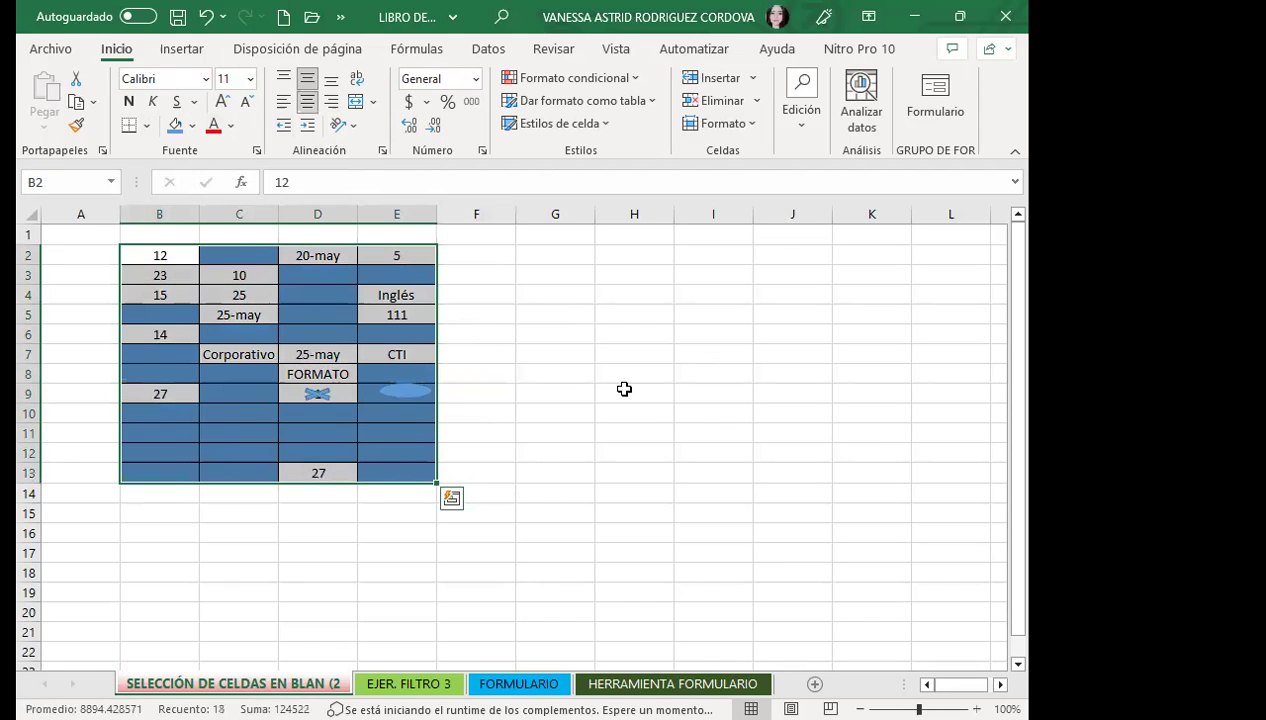
click(803, 125)
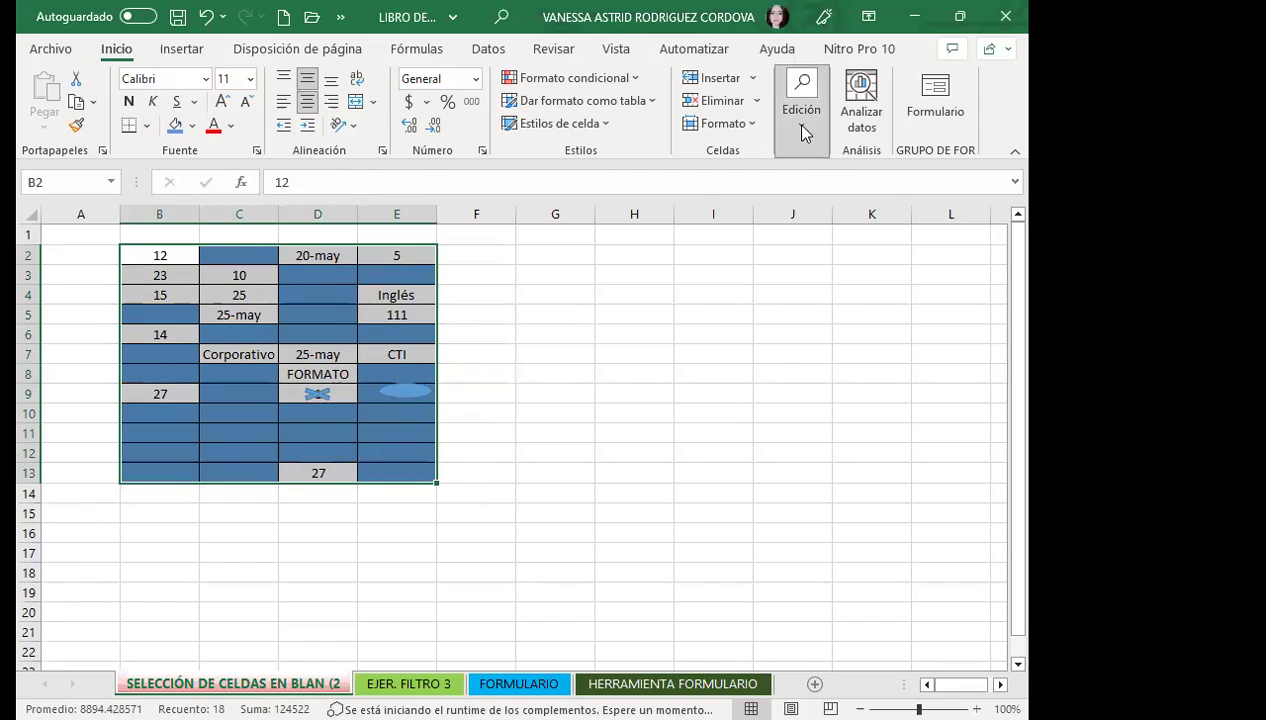
click(926, 334)
click(316, 420)
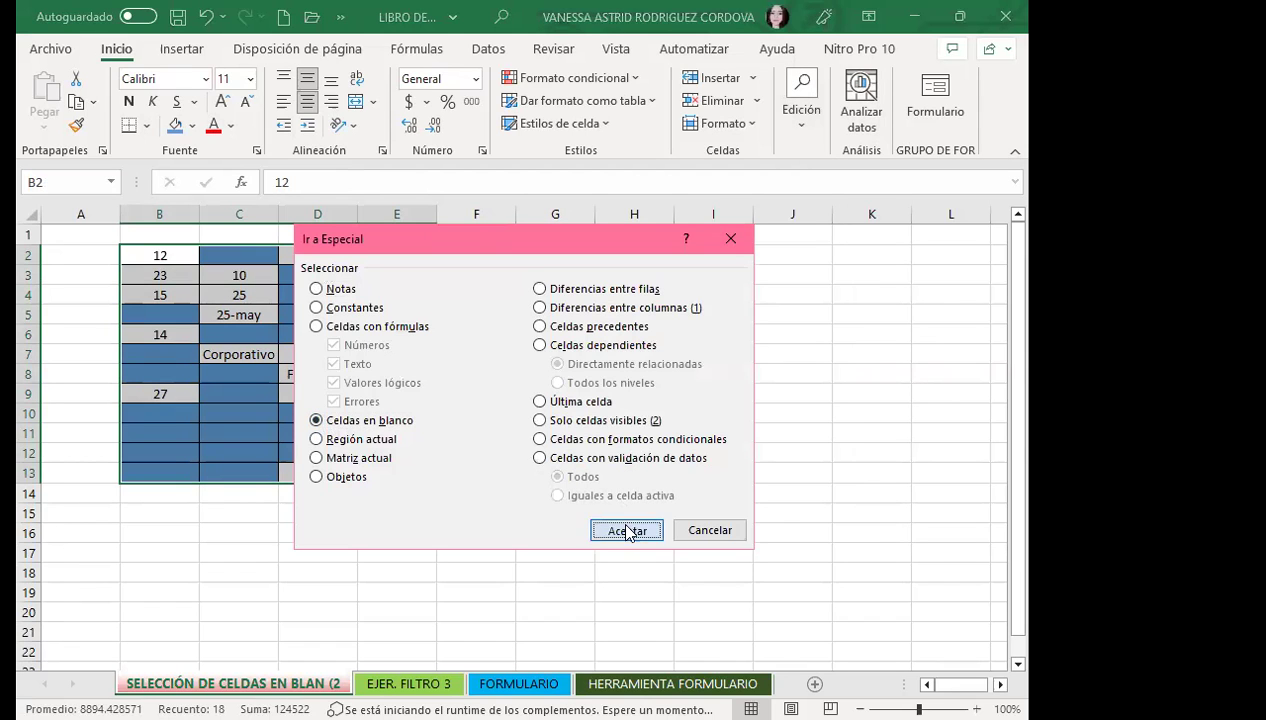
click(612, 528)
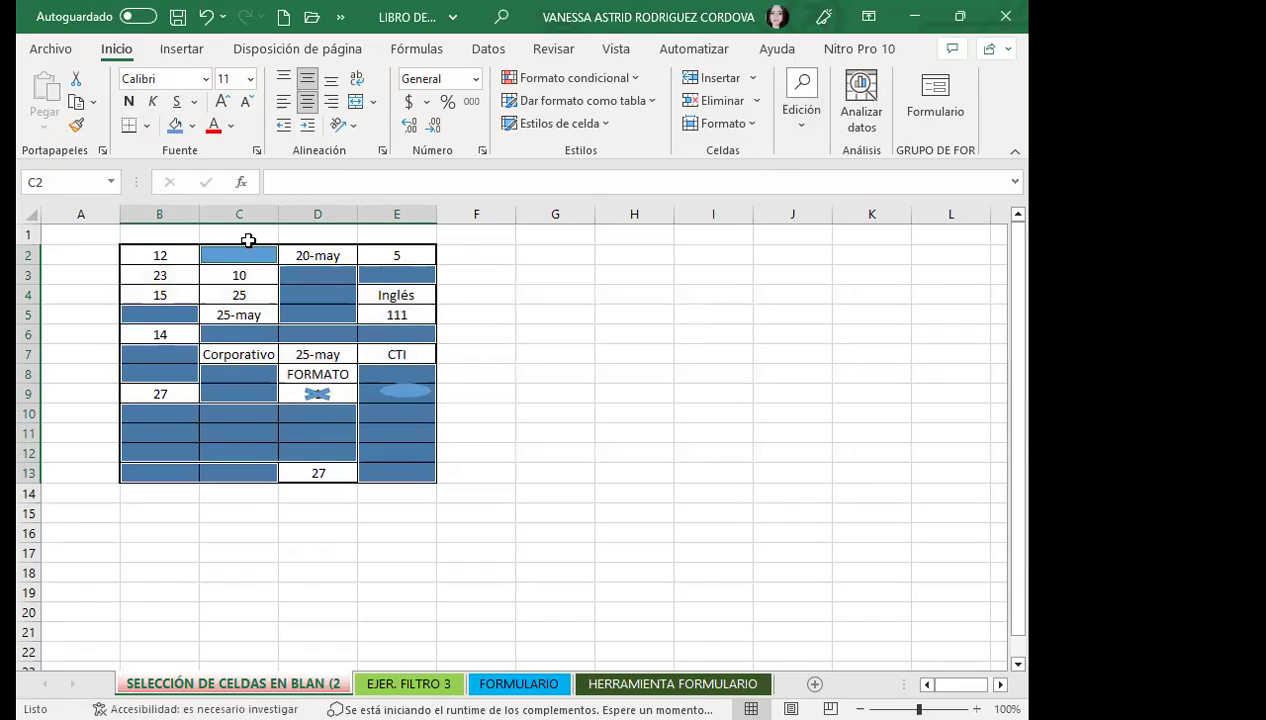
Enter HOLA into every selected blank cell at once with Ctrl+Enter.
text(HOLA)
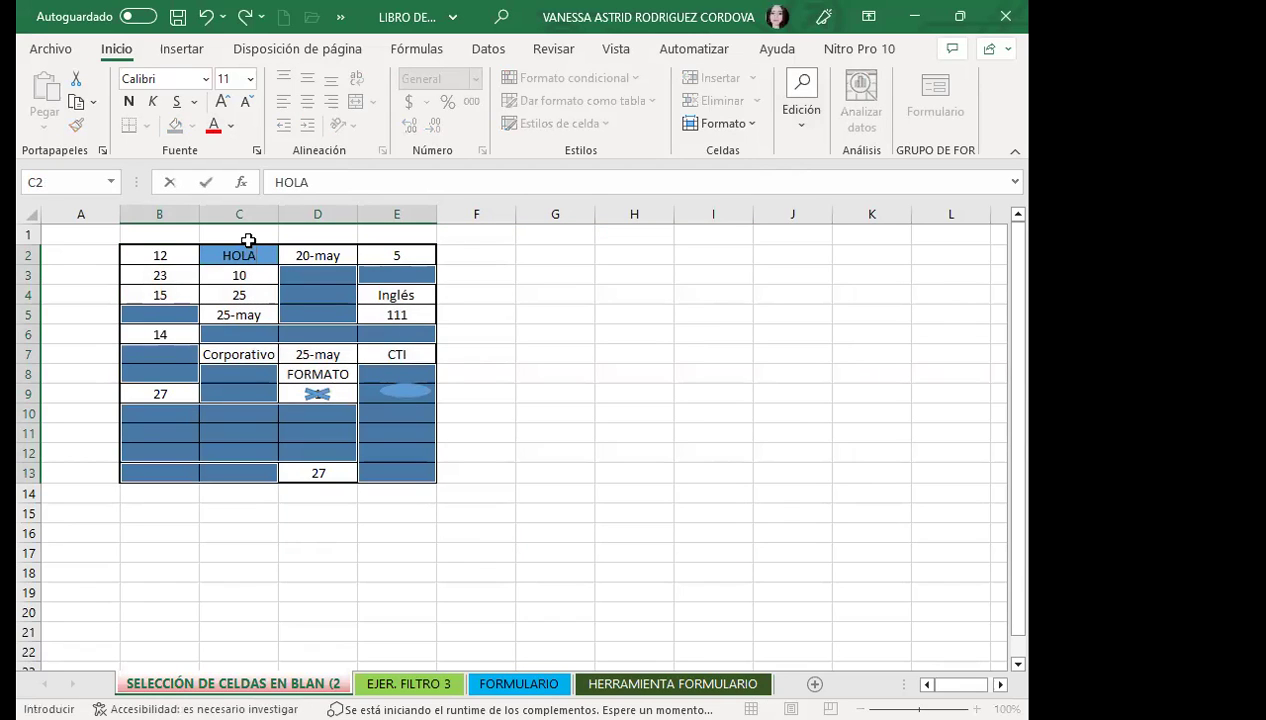
key(Return)
text(10)
key(shift+Return)
key(ctrl+Return)
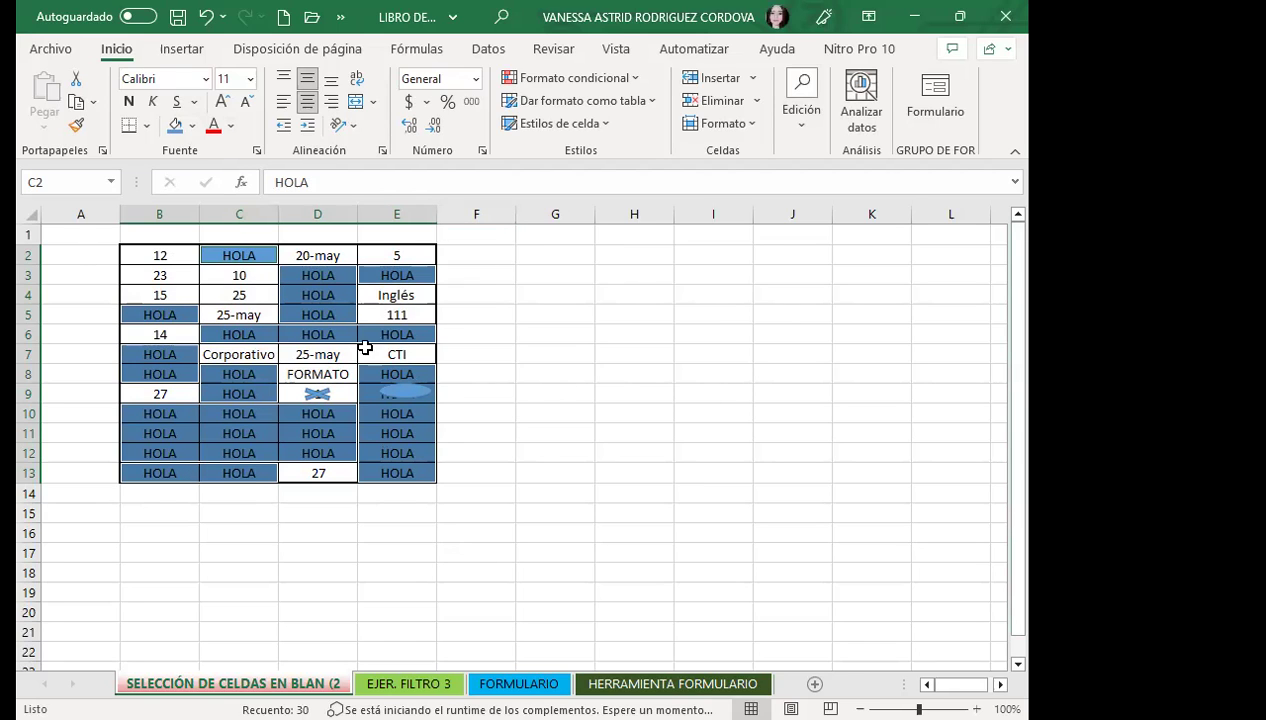
Remove the blue fill from the HOLA cells, leaving them with no fill colour.
click(197, 134)
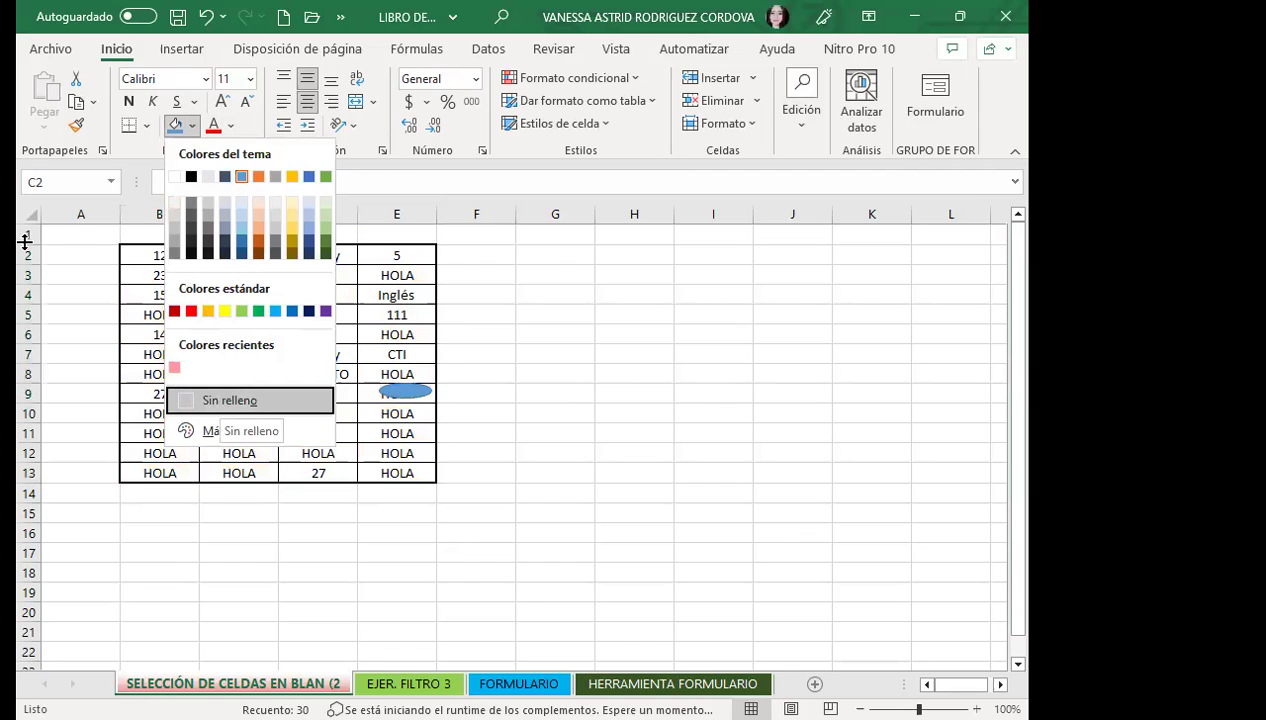
key(Escape)
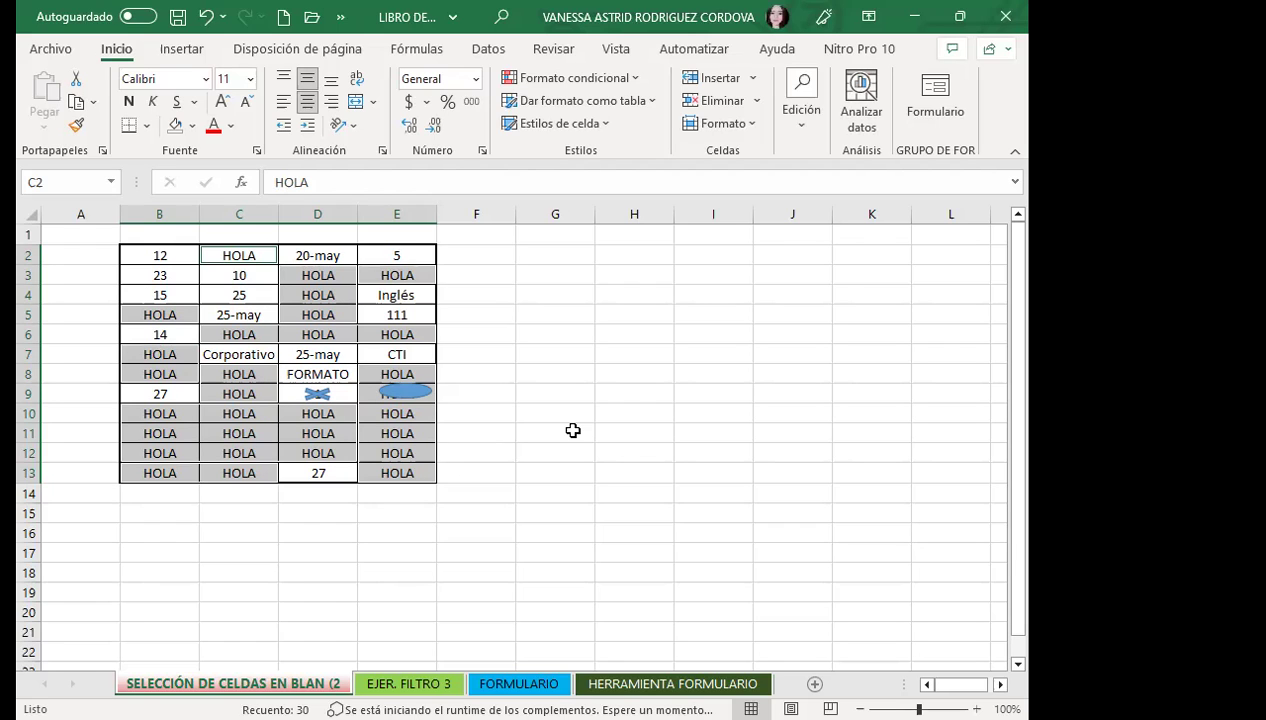
Restore the blue fill and delete the HOLA entries from the blank cells.
drag(955, 684, 962, 684)
mouse_move(1012, 584)
mouse_down()
mouse_move(1025, 443)
mouse_move(1008, 616)
mouse_up()
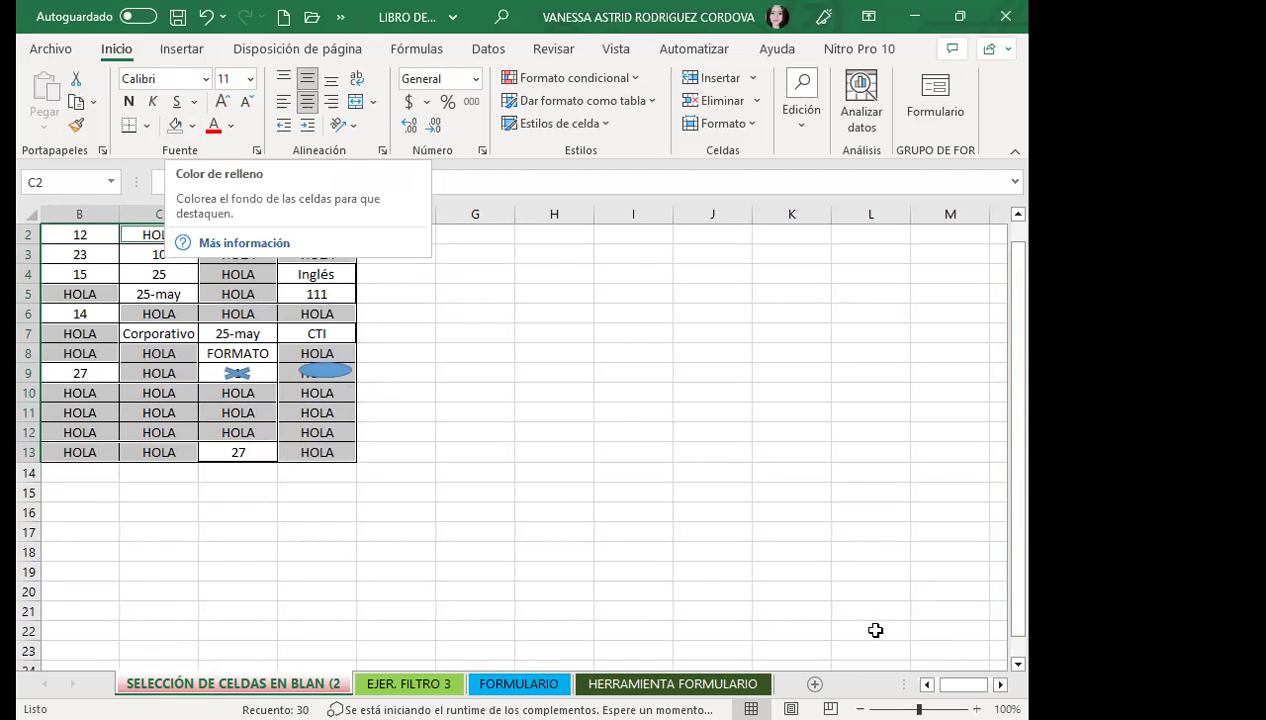
scroll(510, 440, left, 1)
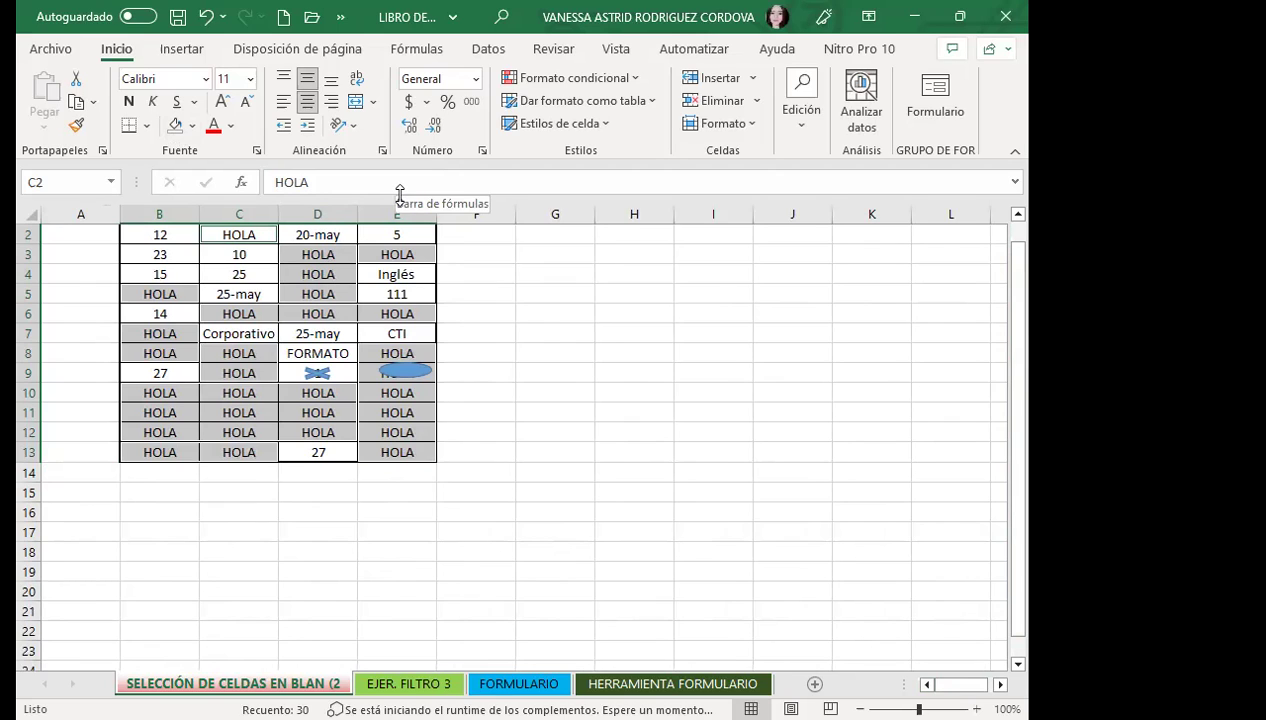
key(F4)
key(Delete)
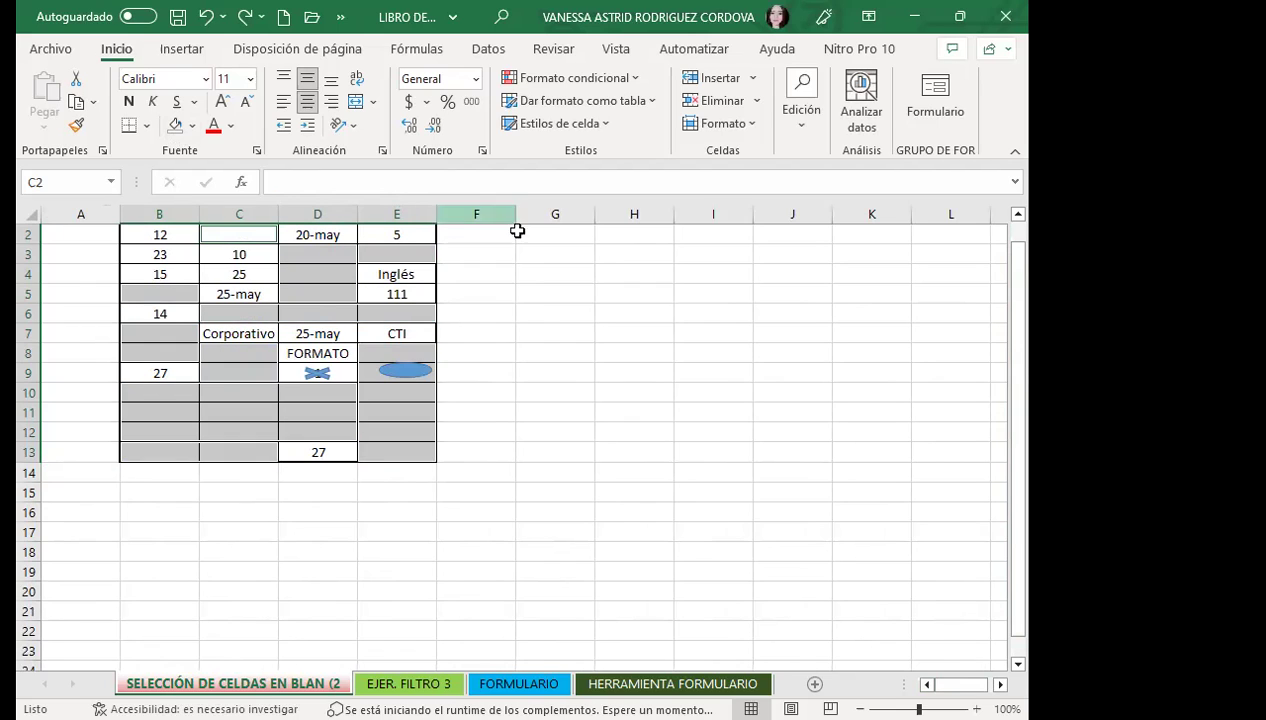
Deselect the cells, then reselect the table range B2:E13.
click(337, 533)
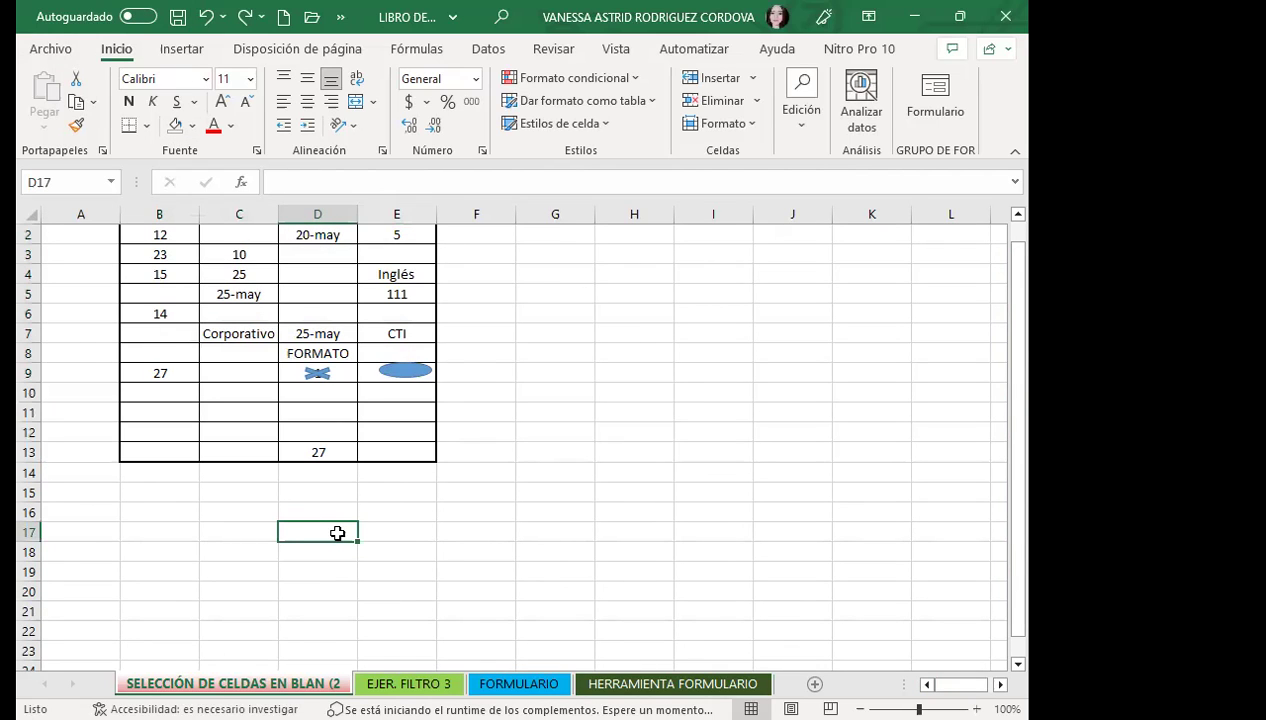
scroll(253, 427, up, 1)
mouse_move(155, 258)
mouse_down()
mouse_move(390, 391)
mouse_move(407, 470)
mouse_up()
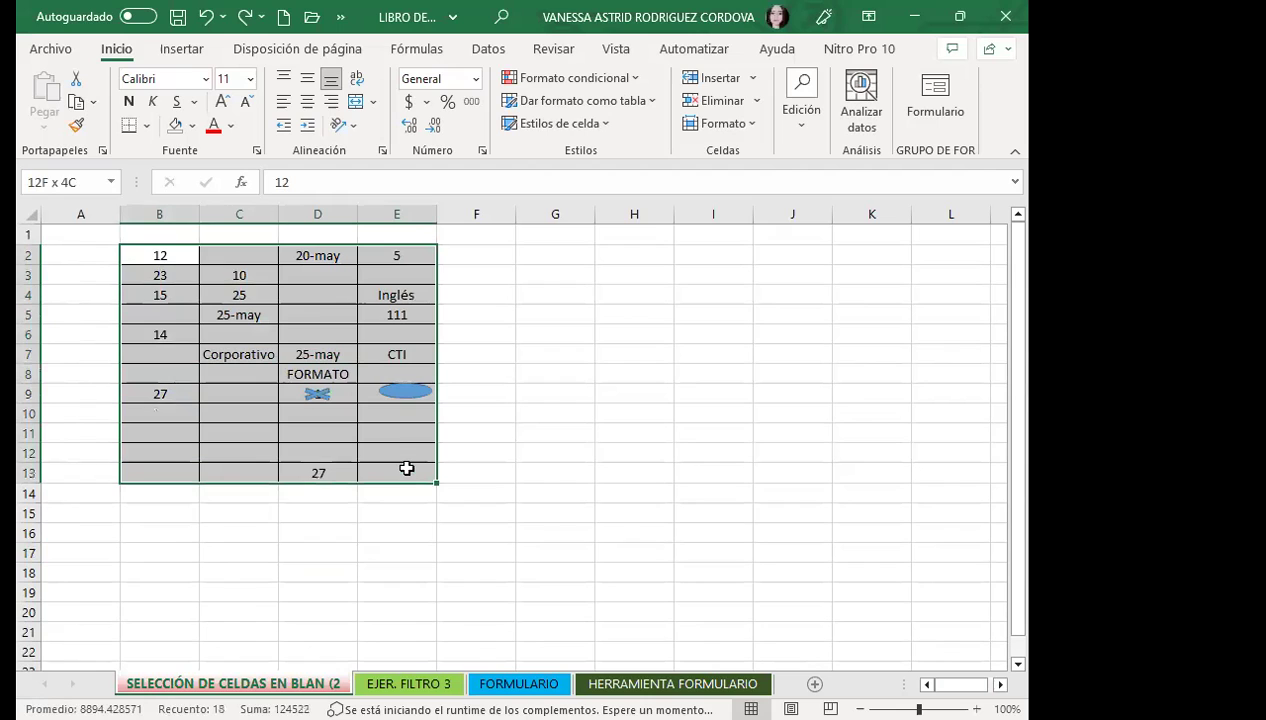
Select only the empty cells in B2:E13 via Buscar y seleccionar > Ir a Especial > Celdas en blanco.
click(802, 118)
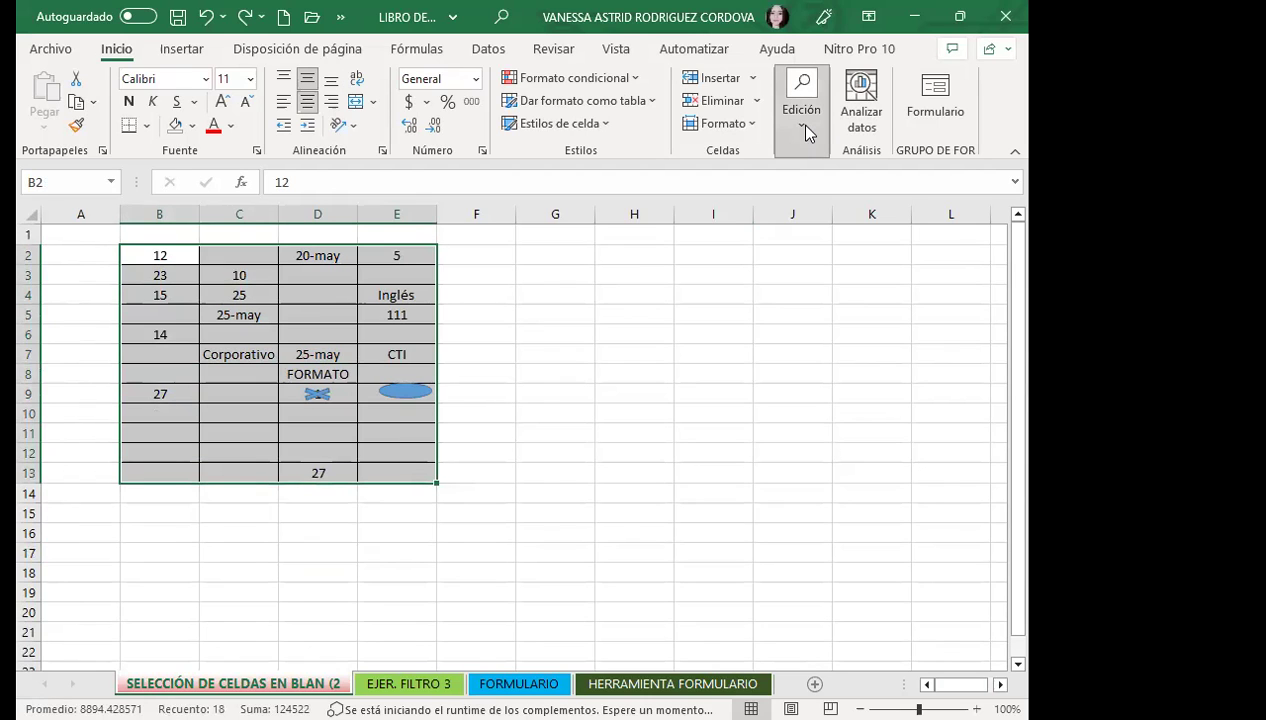
click(955, 215)
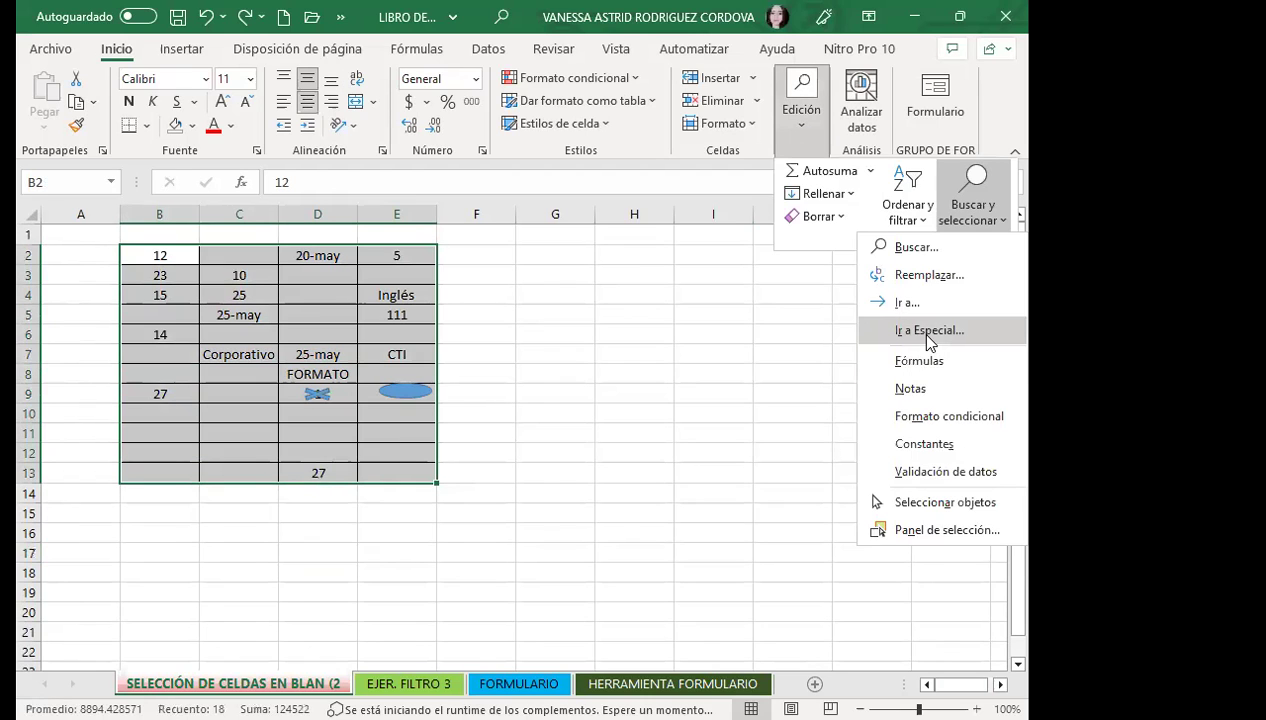
click(916, 330)
click(318, 421)
click(612, 528)
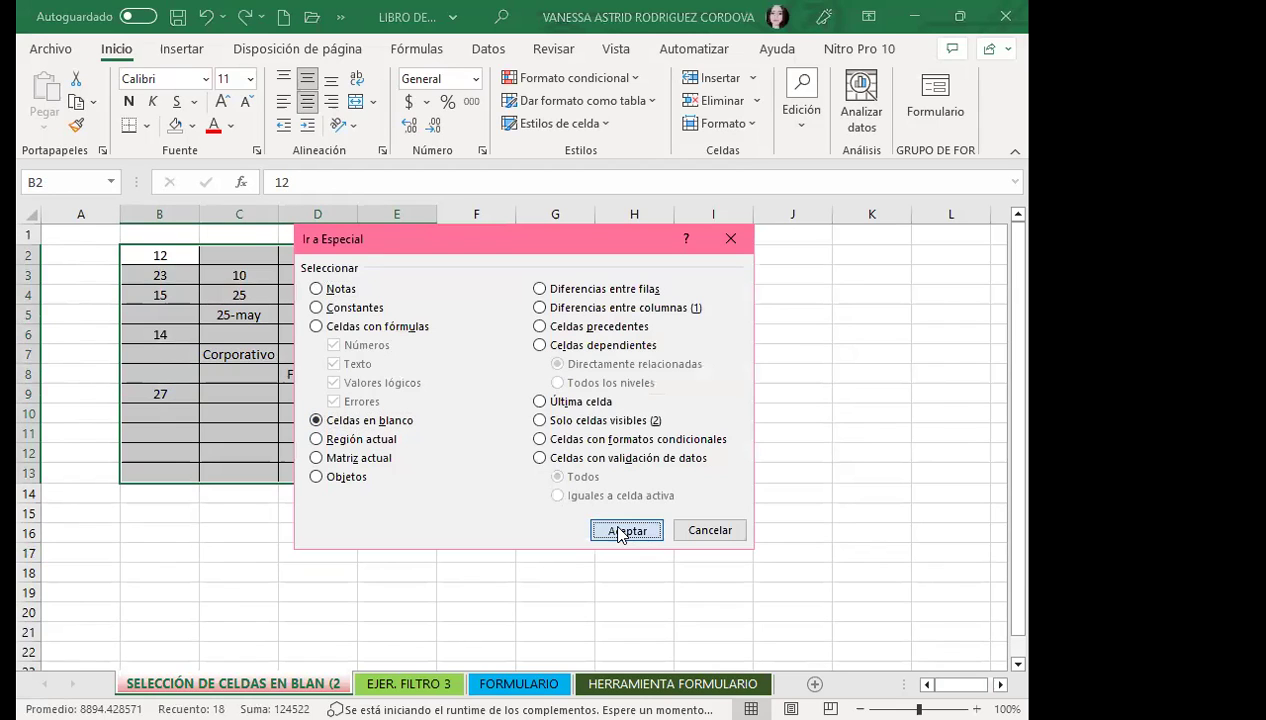
Type a test HOLA entry, then erase it, leaving the cell empty.
text(HOLA)
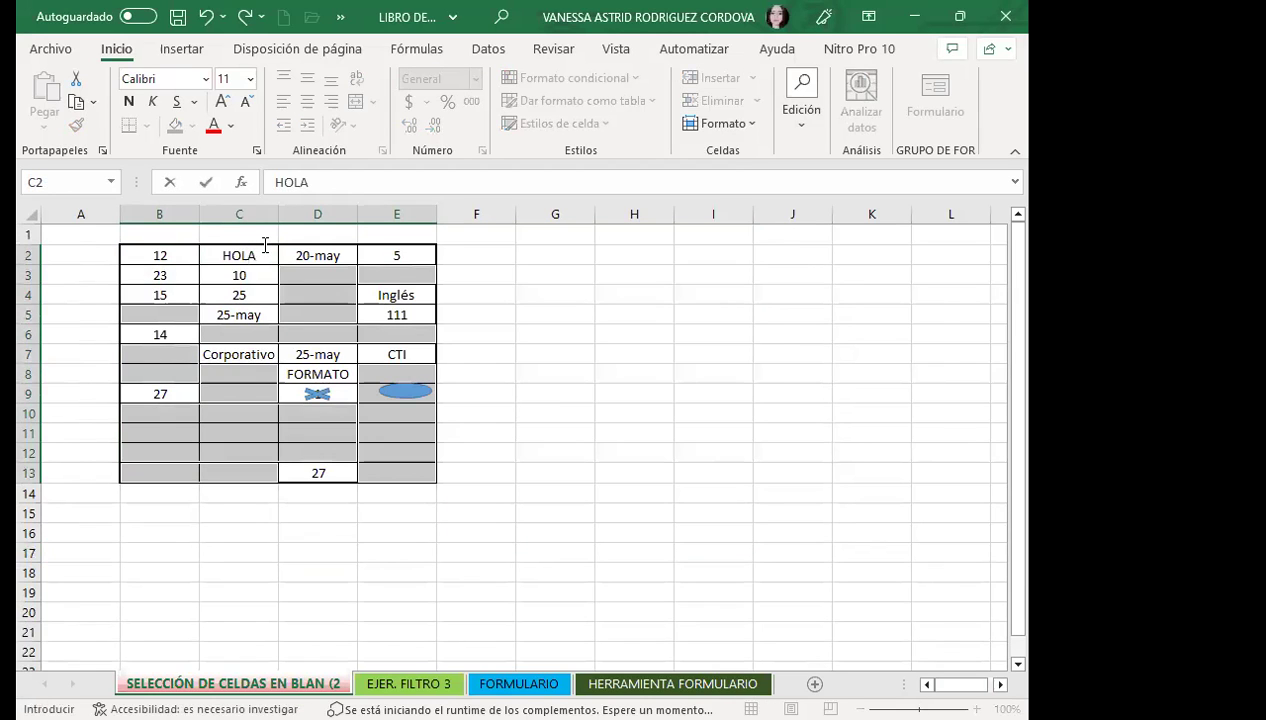
key(BackSpace)
key(BackSpace)
key(BackSpace)
key(BackSpace)
key(Return)
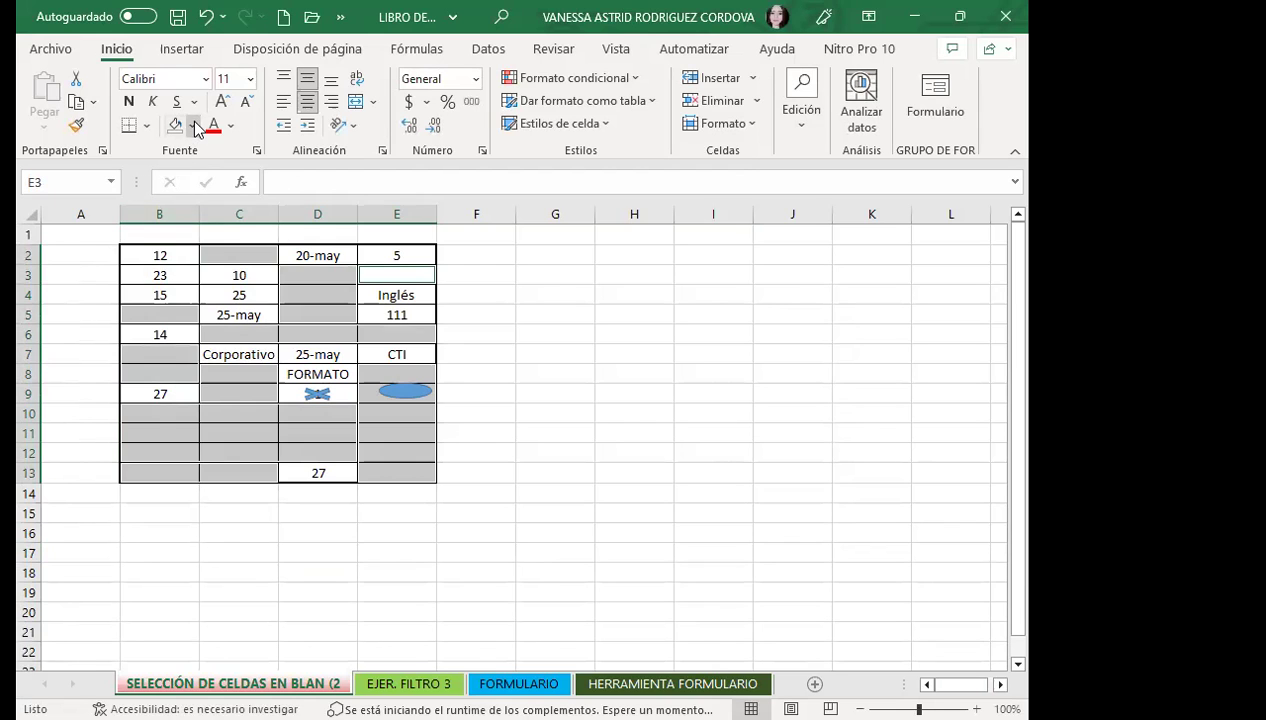
Give the blank cells a dark brown fill and enter HOLA into all of them.
click(192, 125)
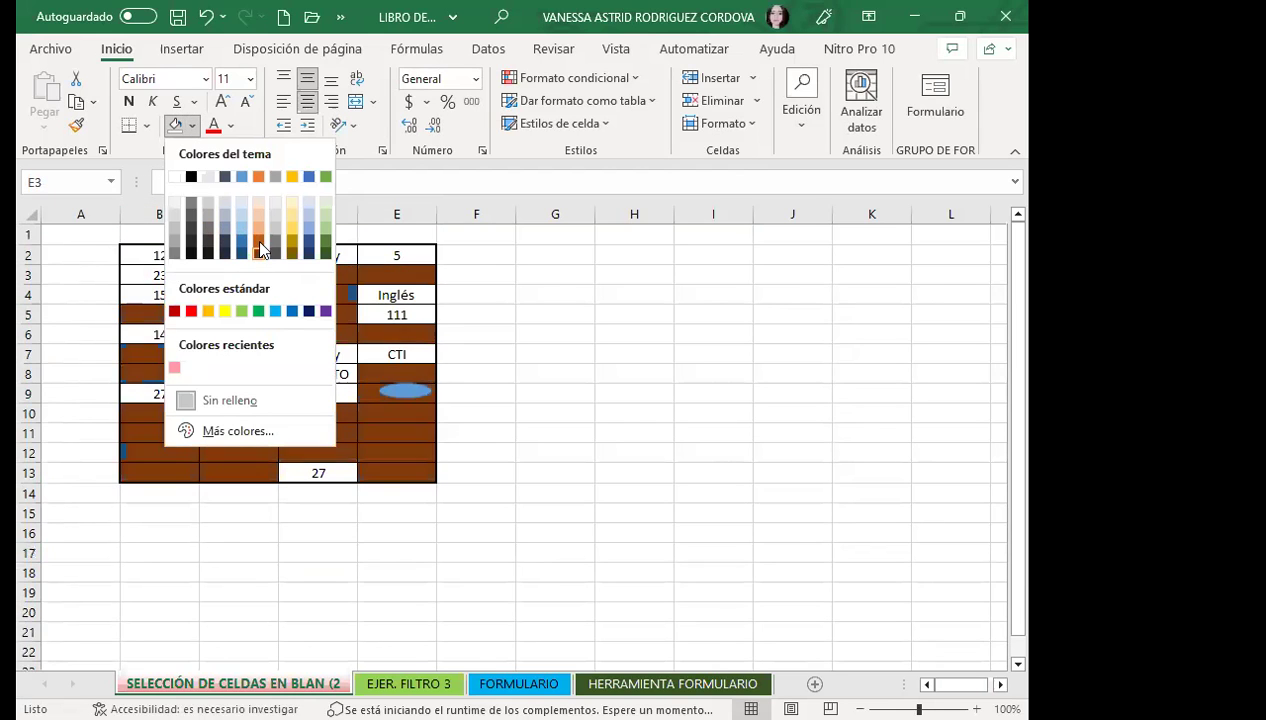
click(258, 238)
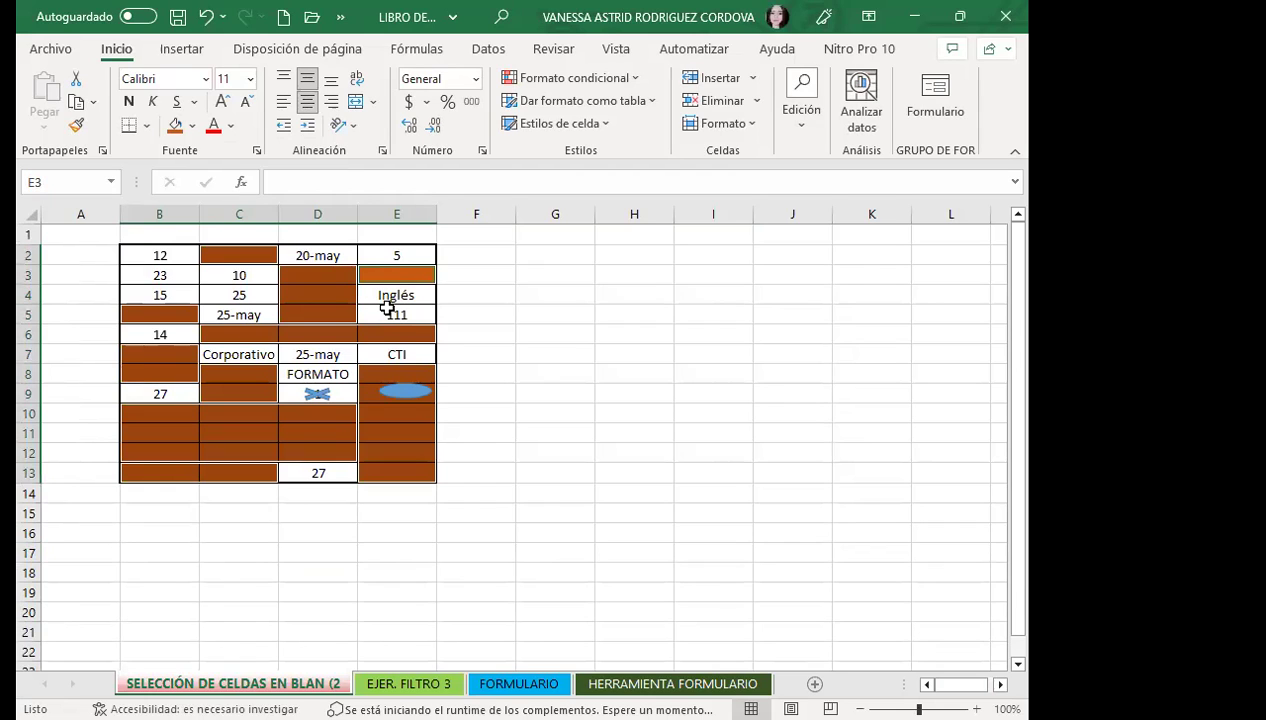
text(HOLA)
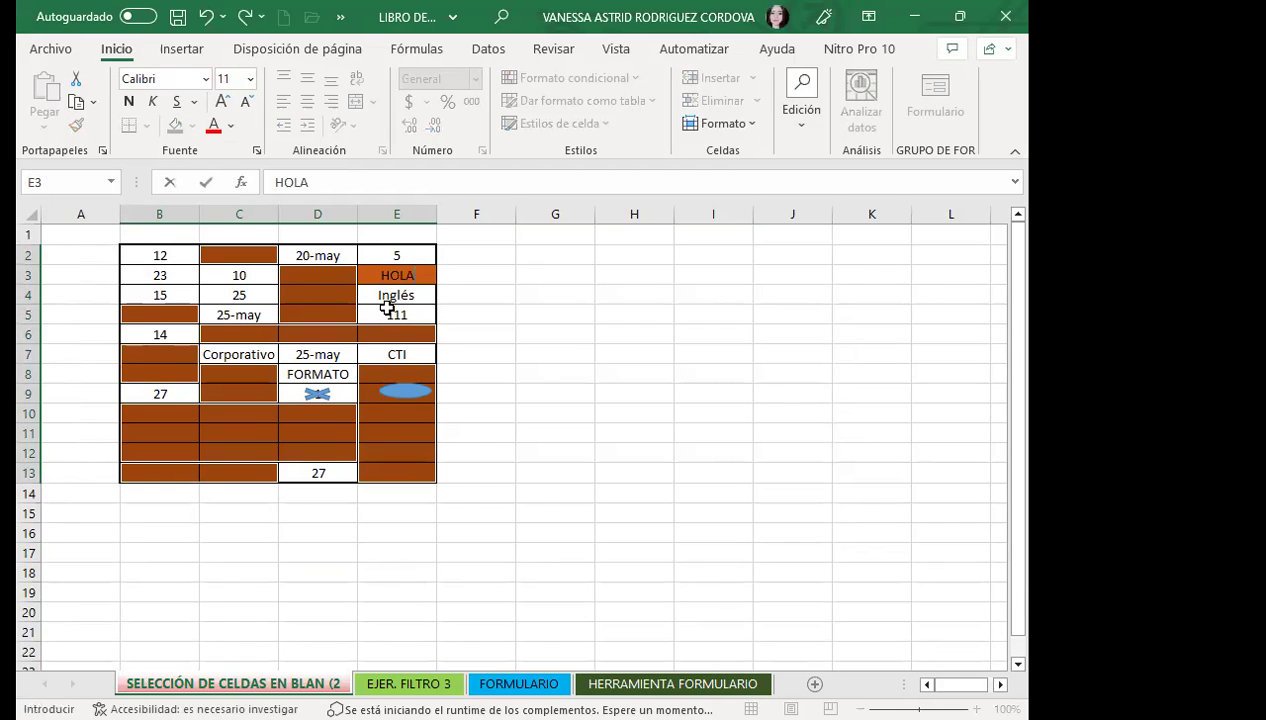
key(ctrl+Return)
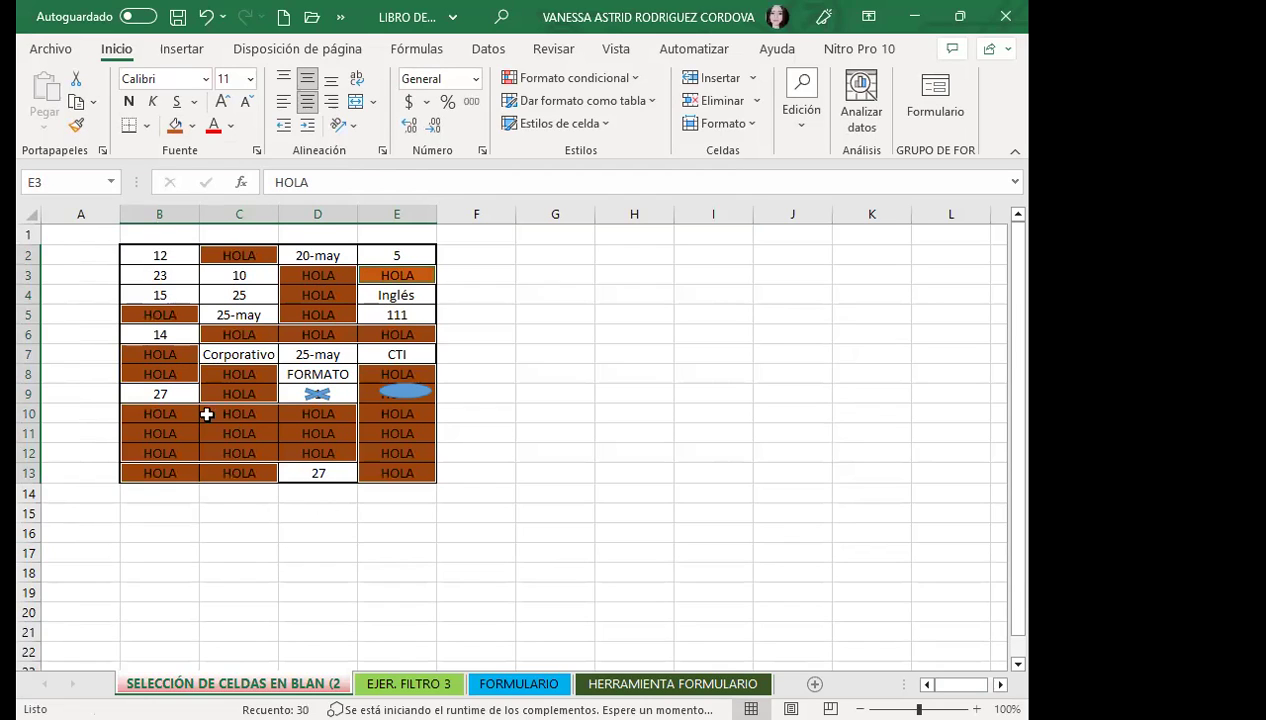
Set the HOLA cells to Sin relleno and deselect them.
click(191, 126)
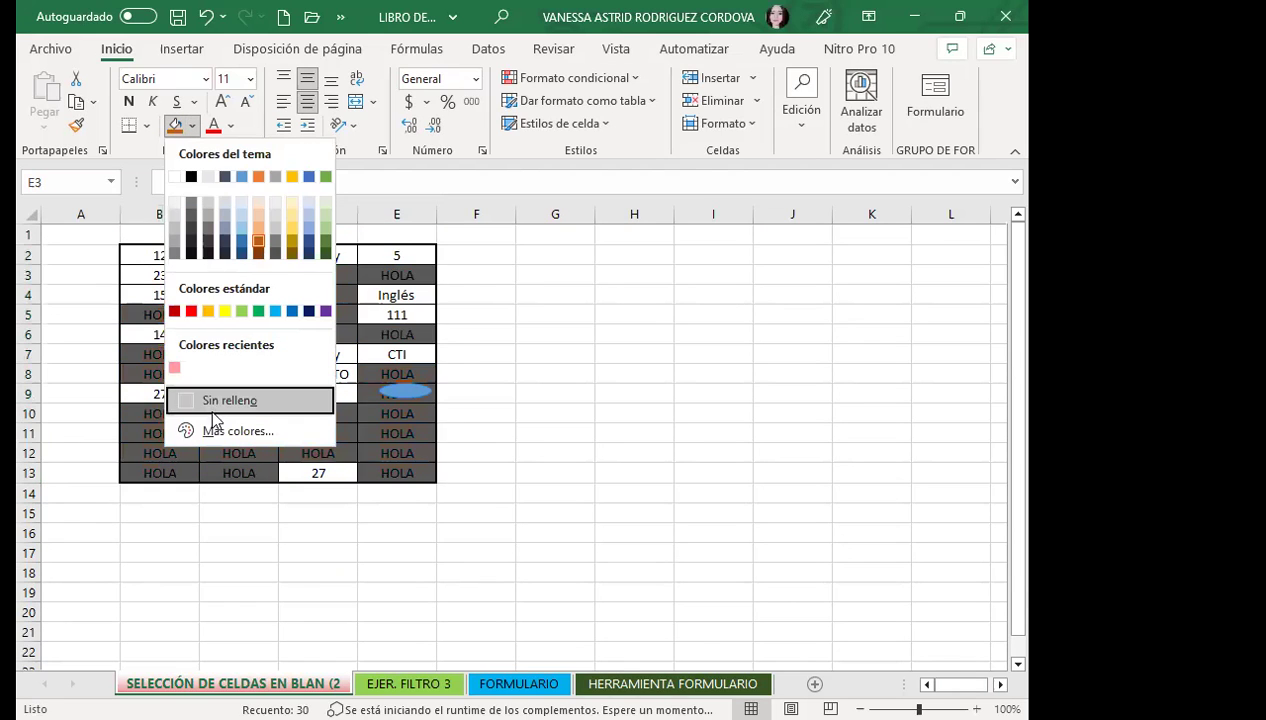
click(200, 399)
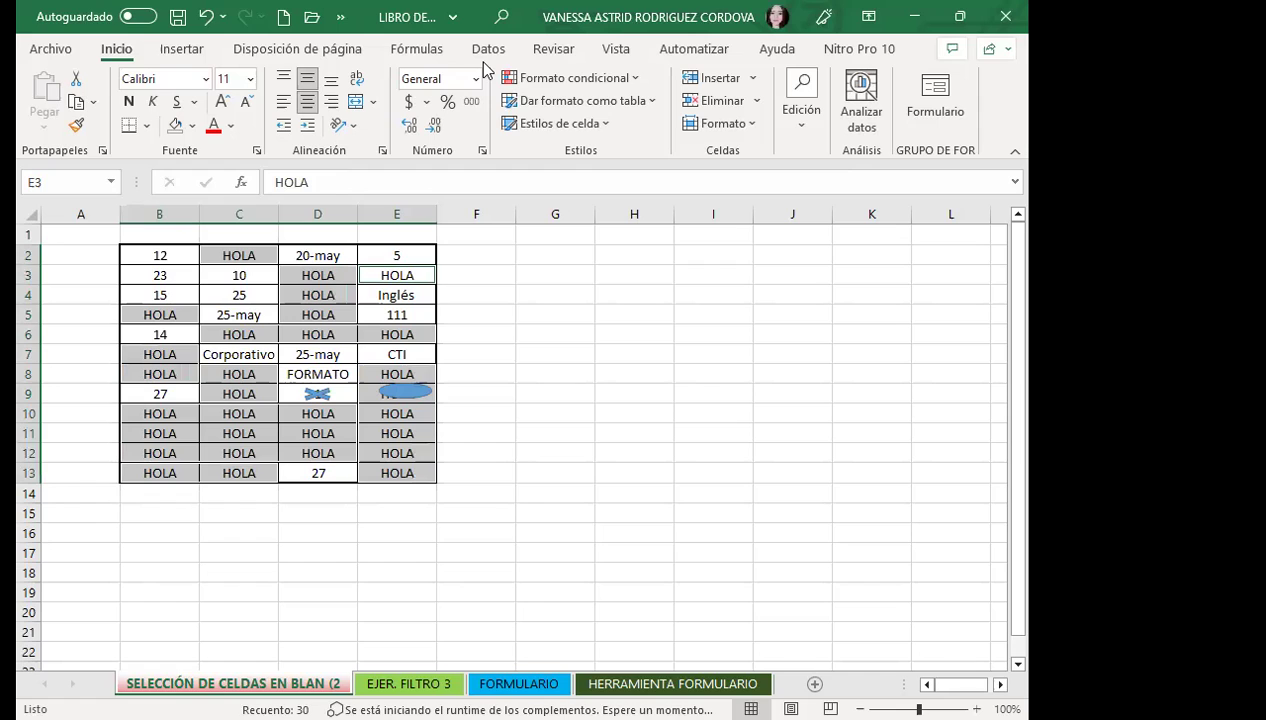
click(500, 337)
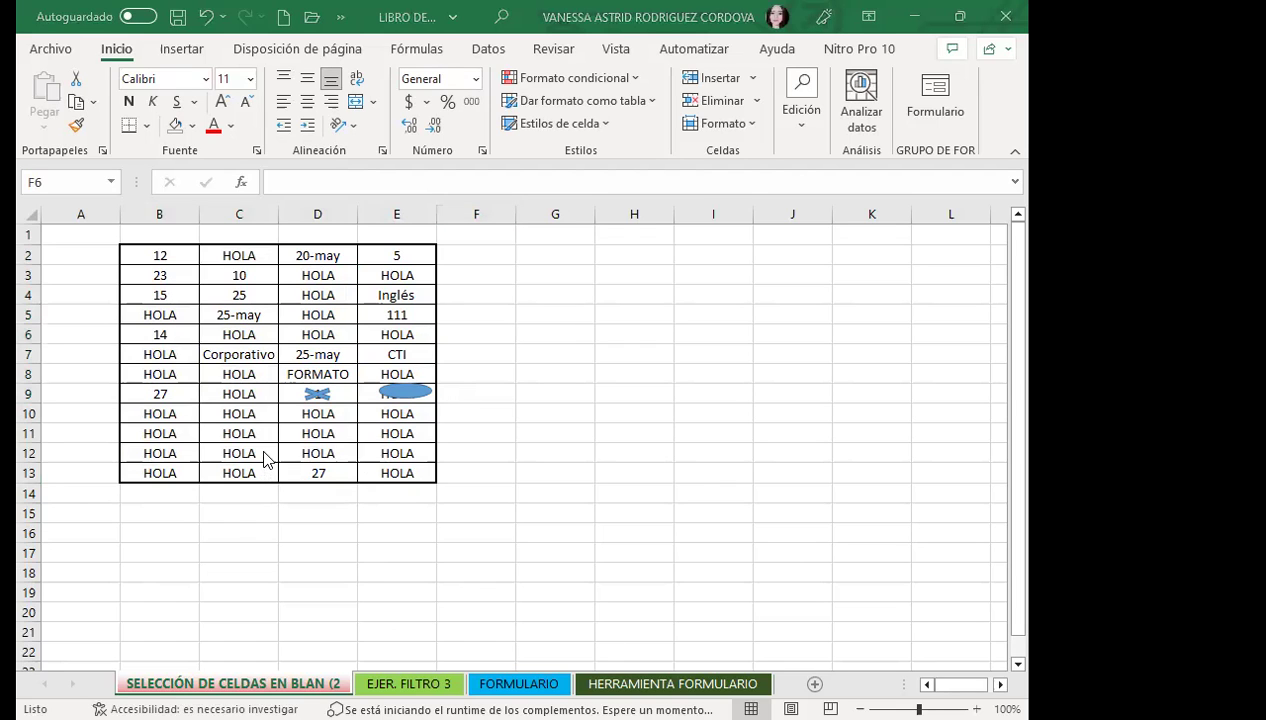
Remove the HOLA entries so the brown blank cells are empty, then deselect them.
click(396, 473)
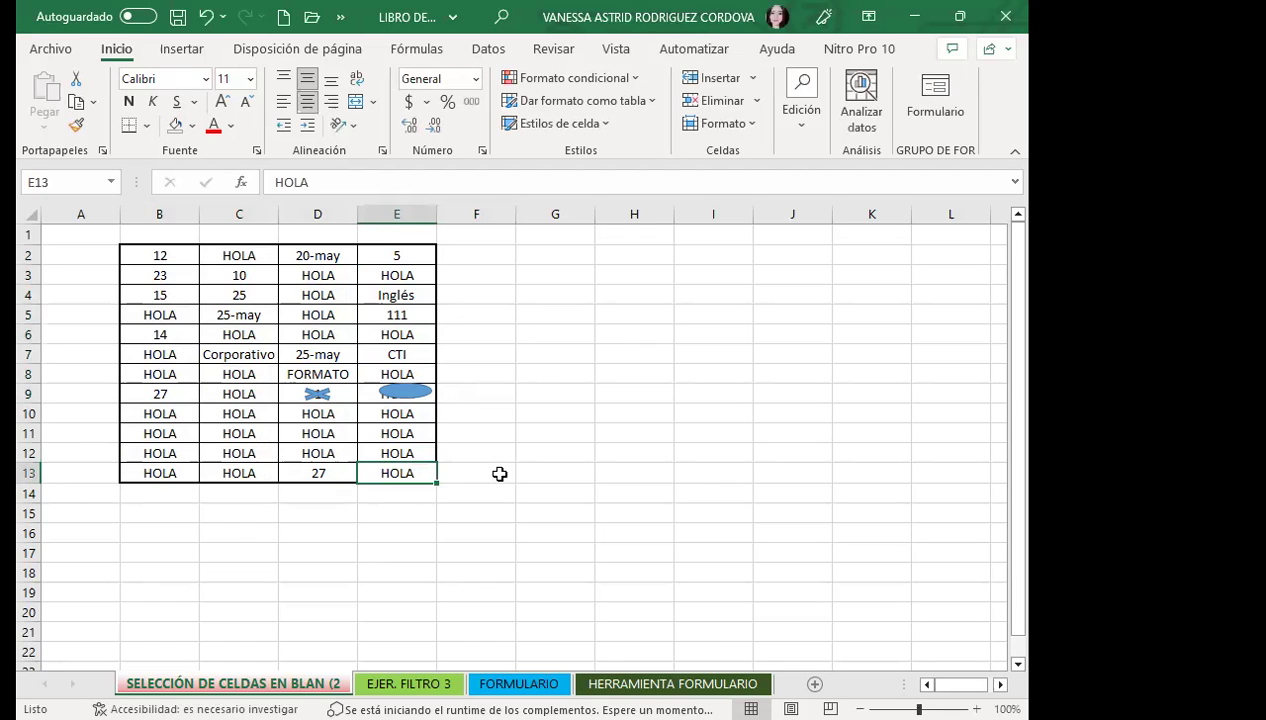
key(Delete)
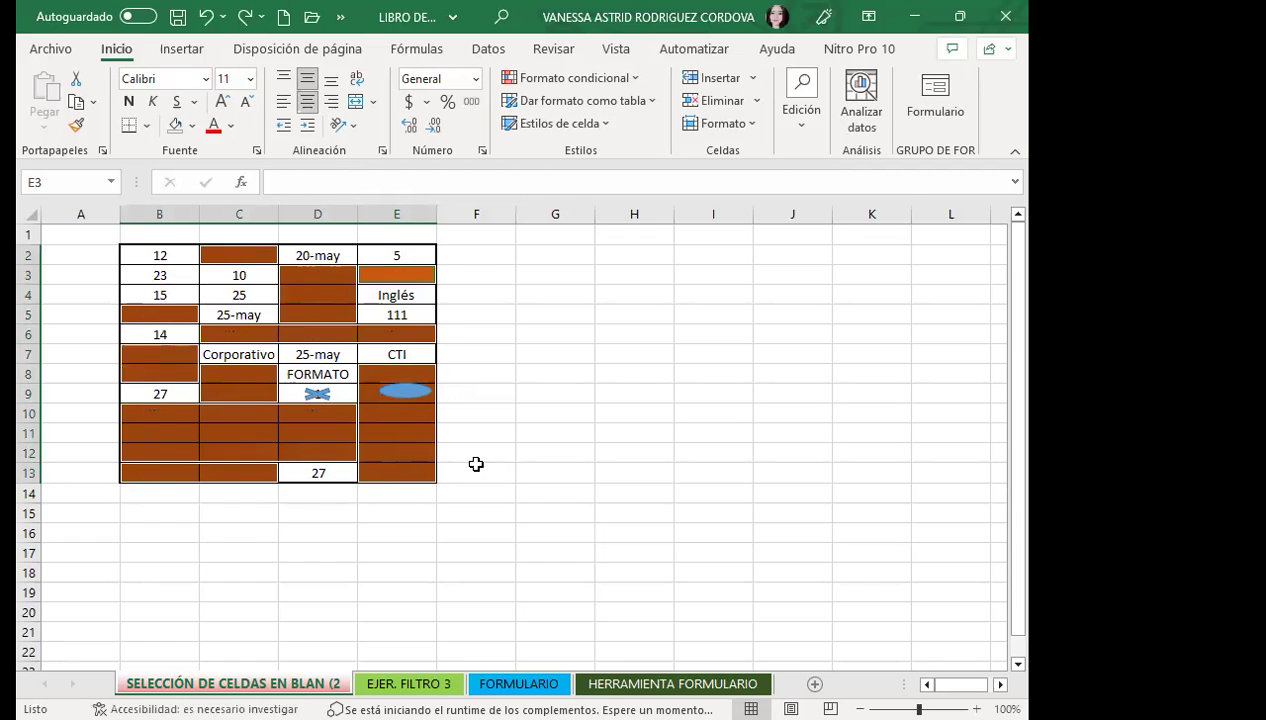
click(484, 450)
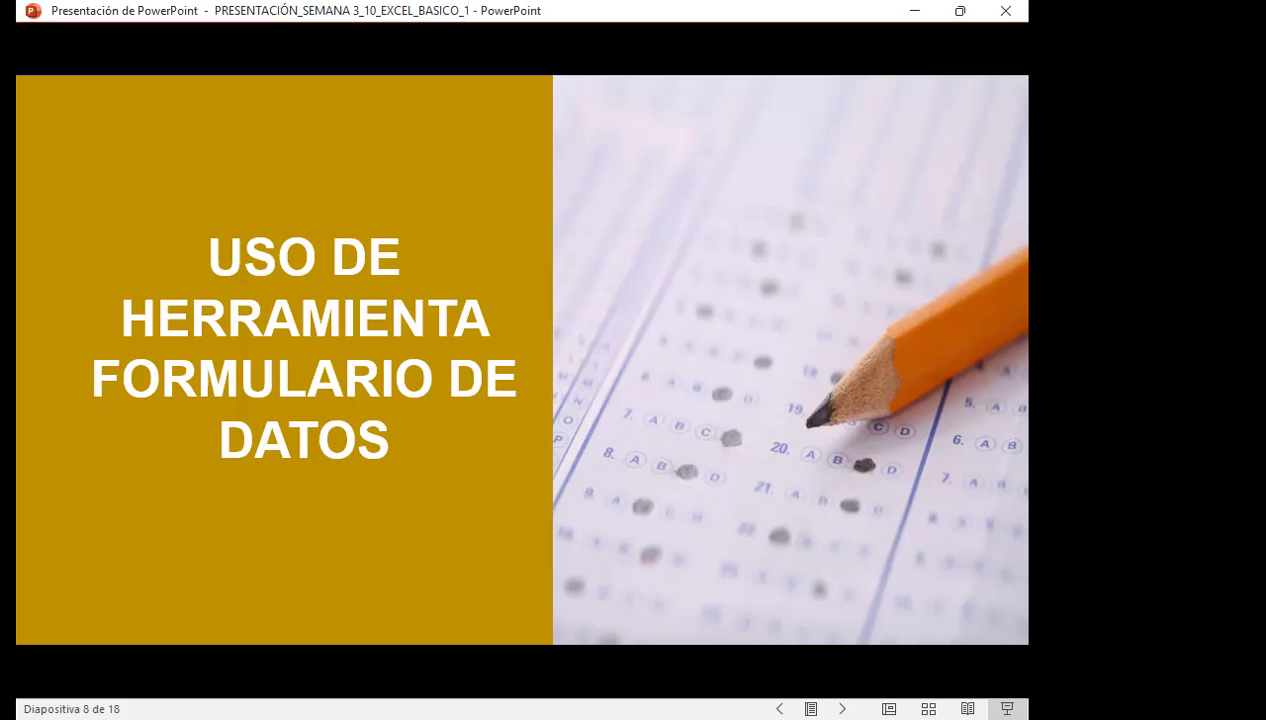
Advance the slideshow from slide 8 to slide 9 of 18.
key(Right)
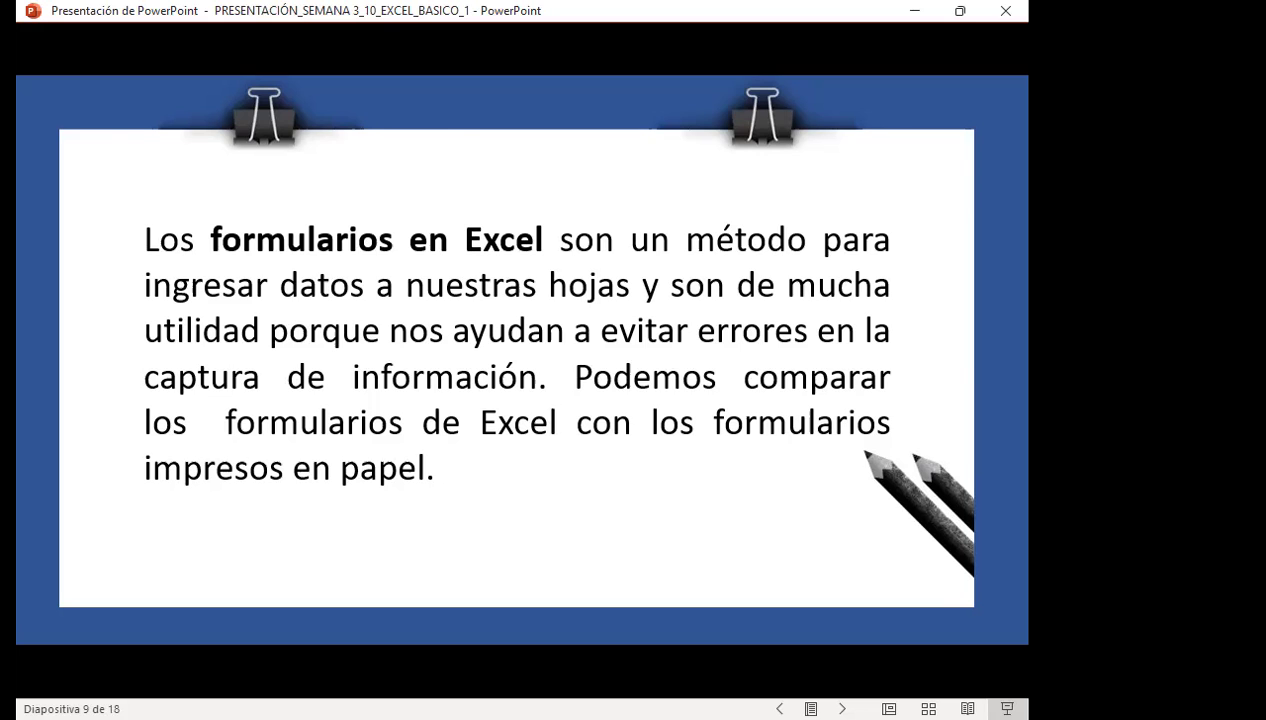
Advance the slideshow to slide 10, the practical case on a new workbook template.
key(Right)
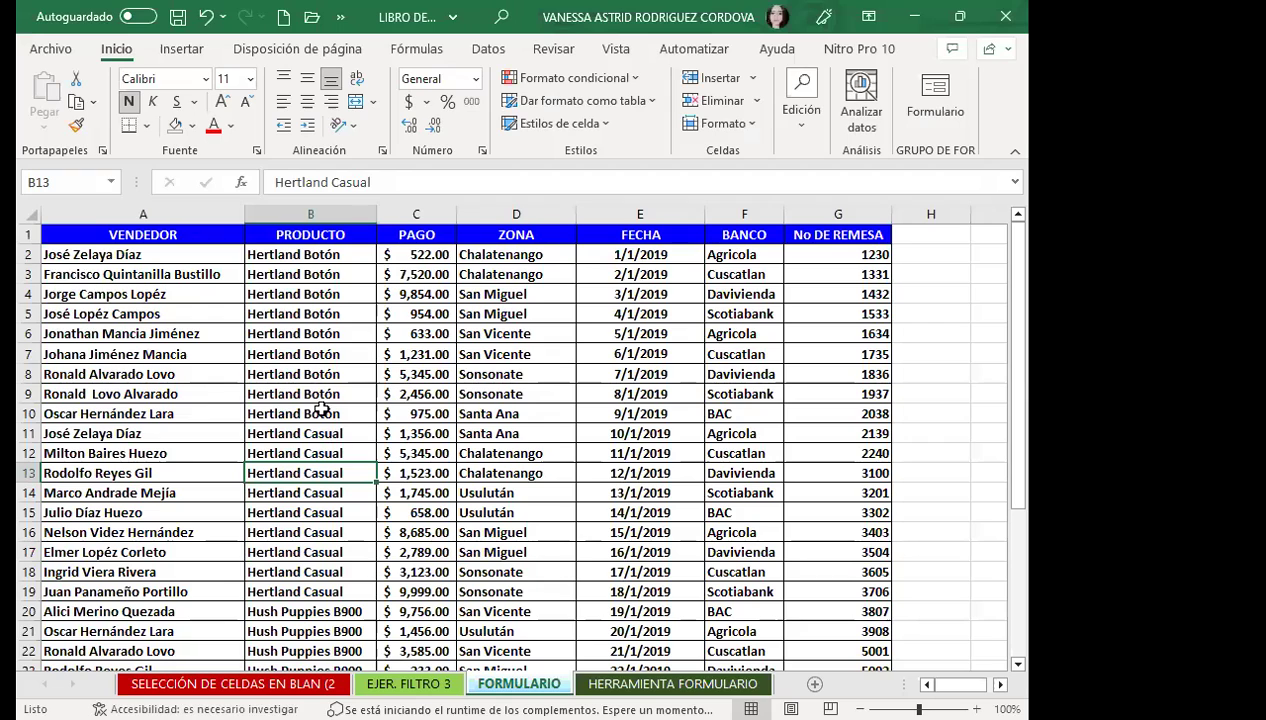
Select cell B5 on the FORMULARIO sheet and check the existing macros list under Vista > Macros.
drag(340, 354, 347, 337)
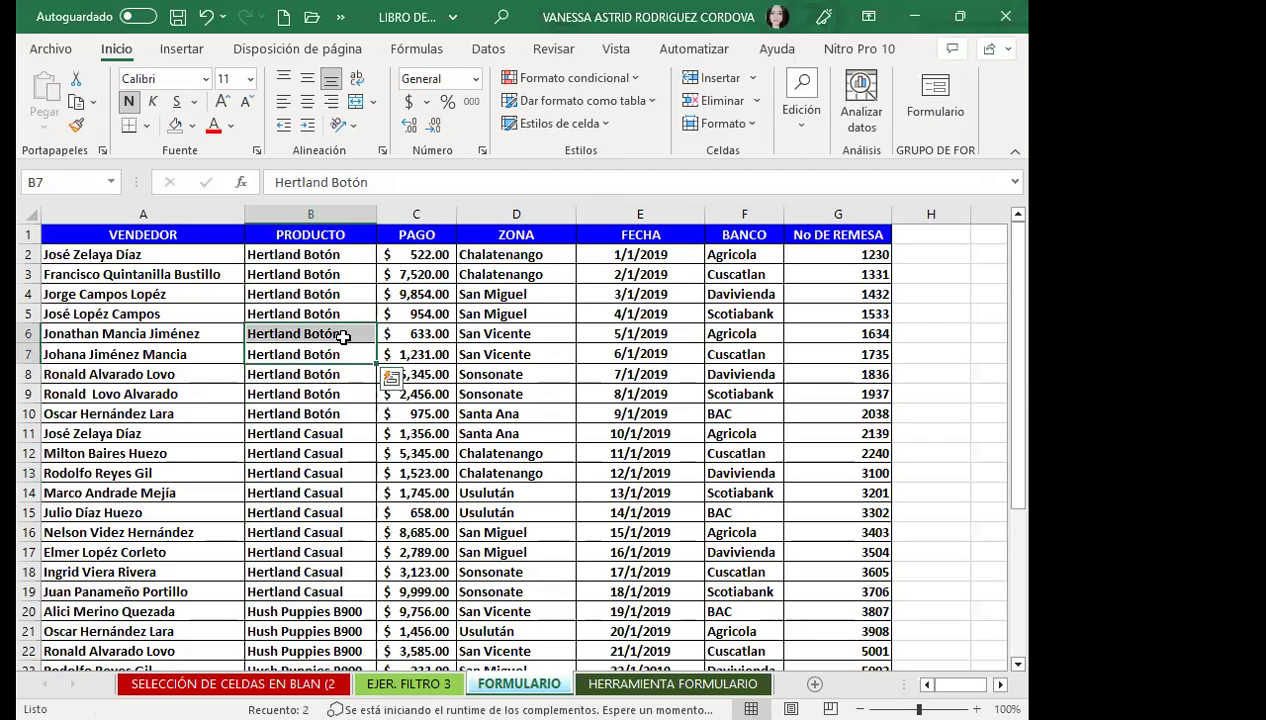
click(348, 310)
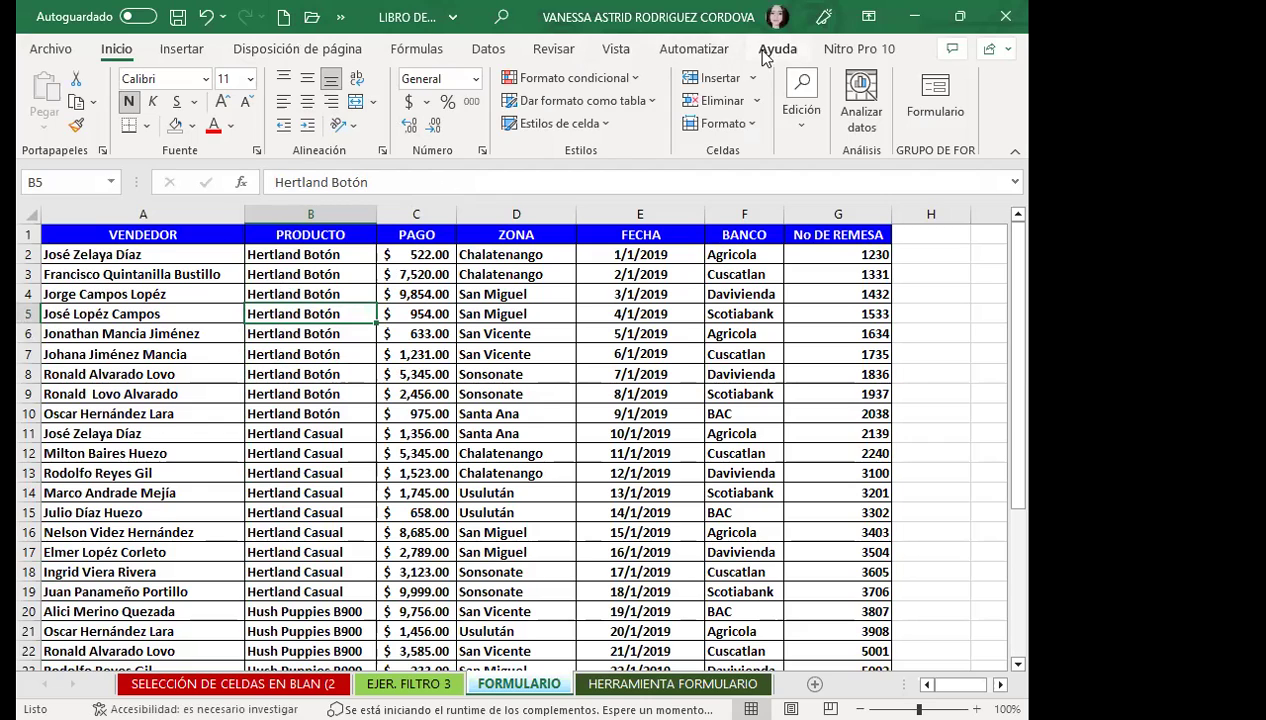
click(617, 50)
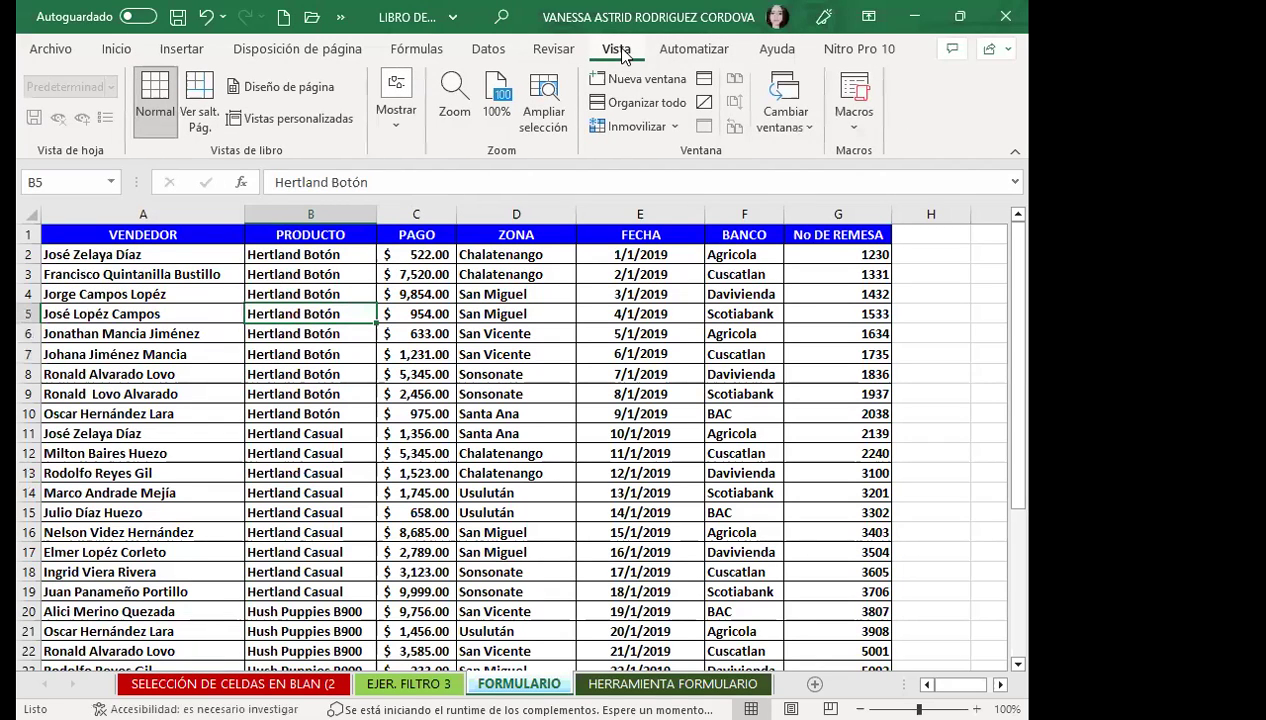
click(864, 130)
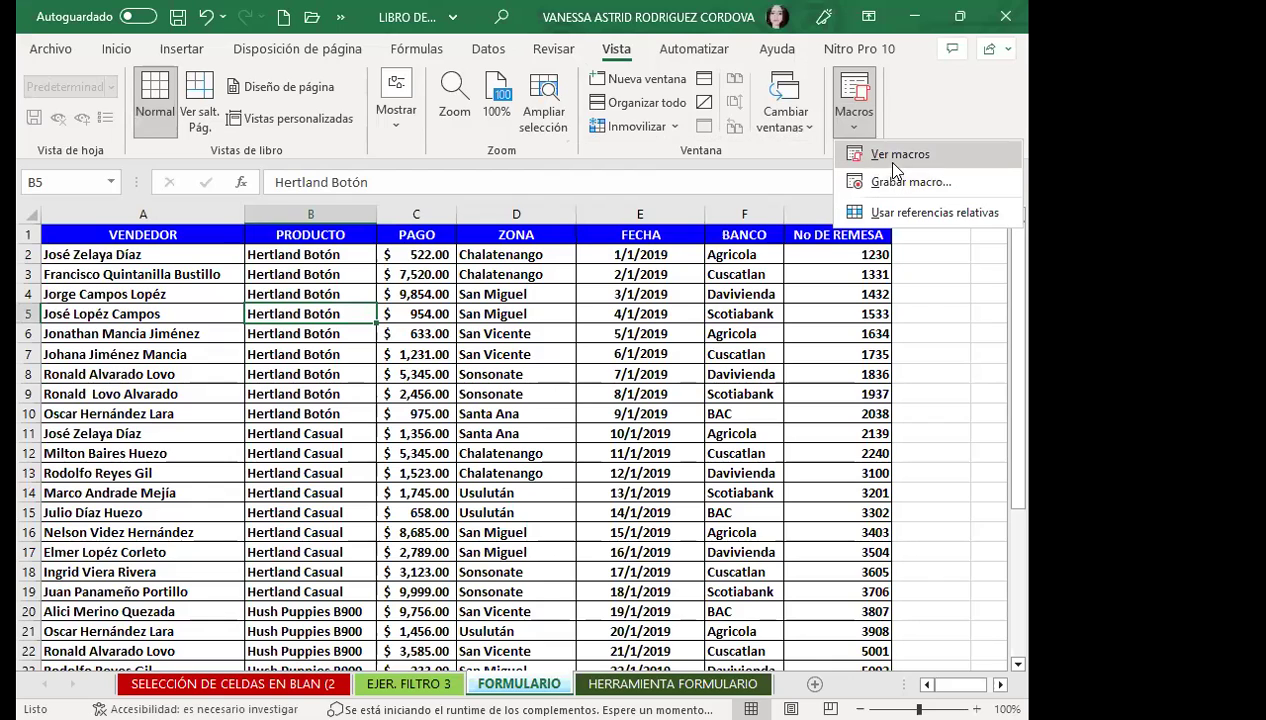
click(897, 160)
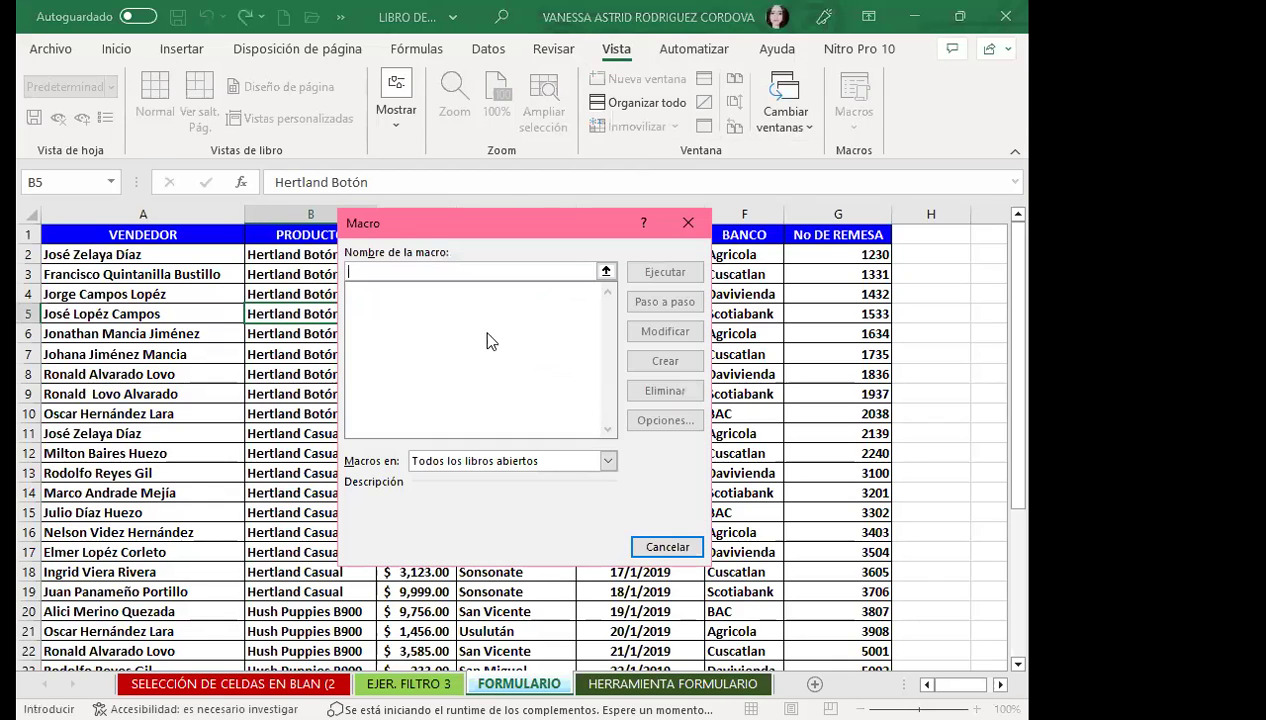
click(688, 222)
Bring up the Grabar macro dialog, then close it without recording.
click(852, 132)
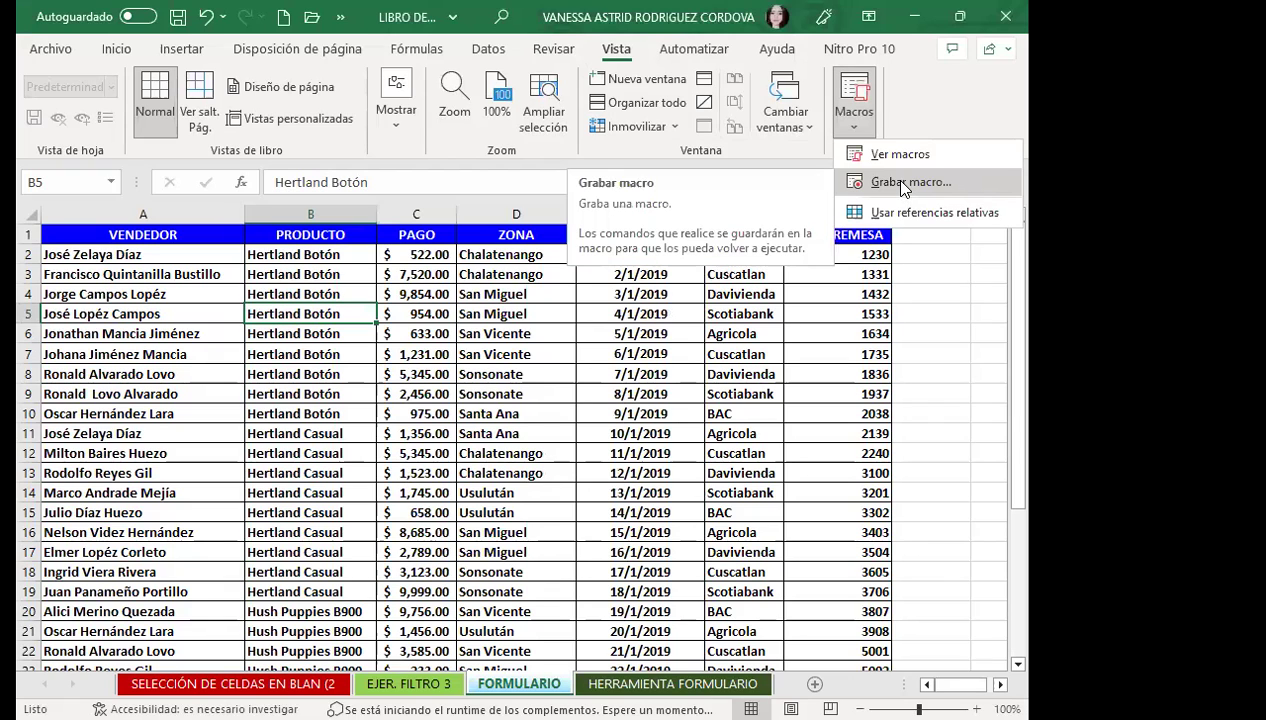
key(Return)
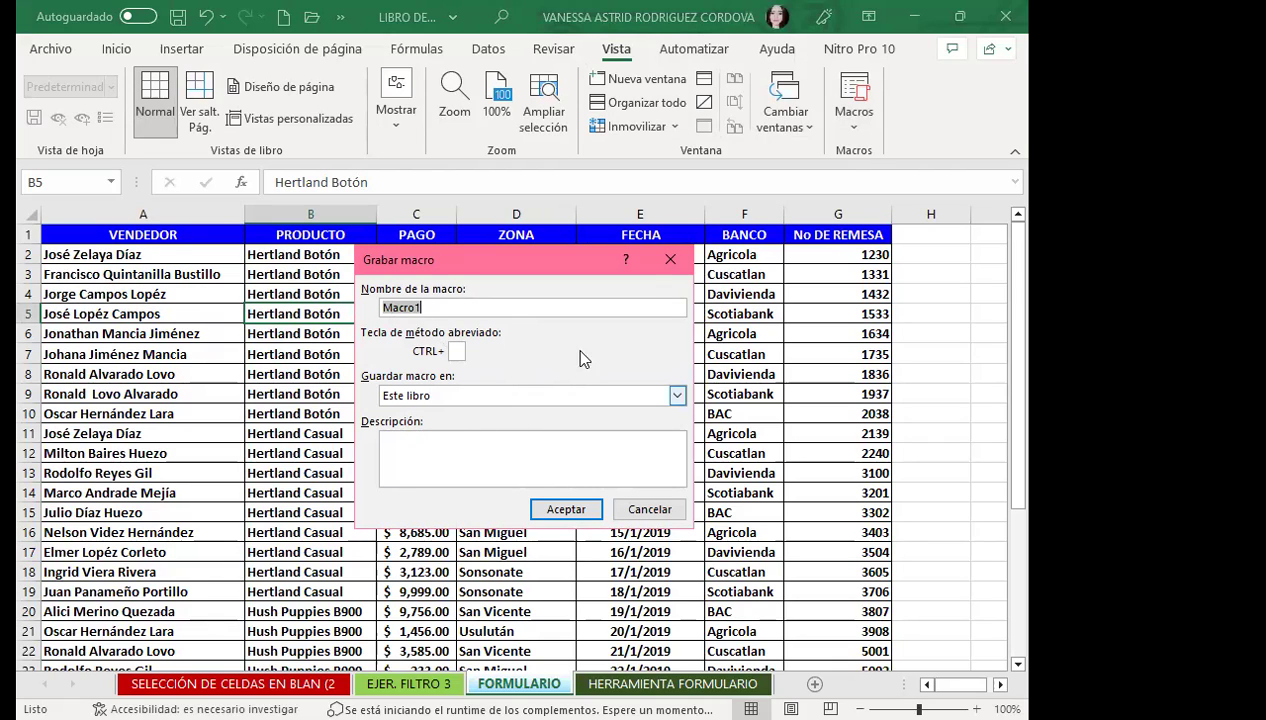
click(671, 262)
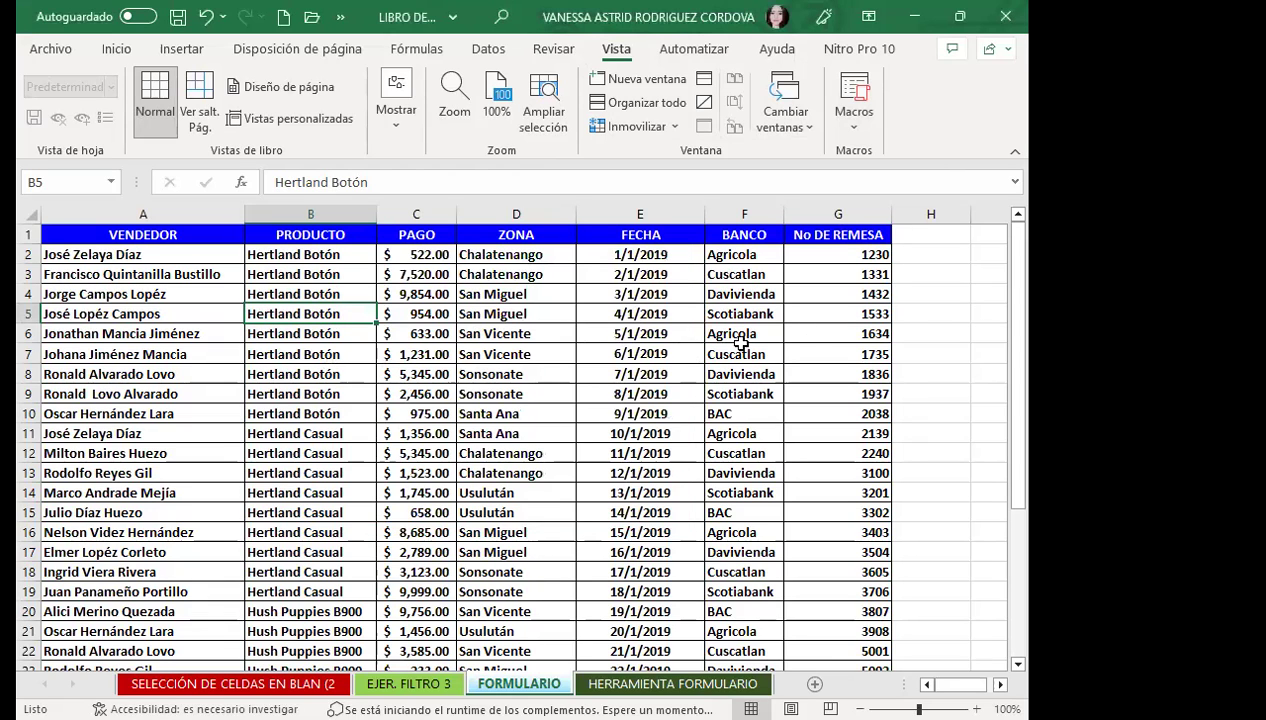
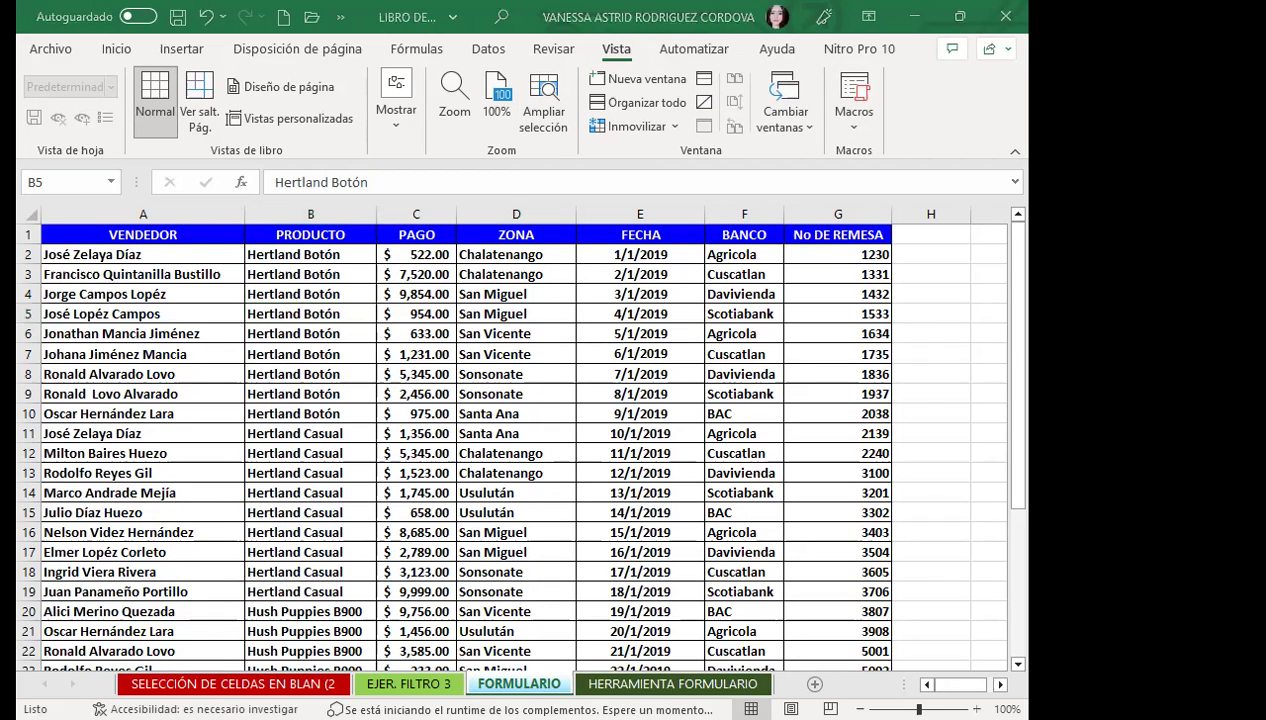
Clear the PRODUCTO through No DE REMESA data block of the table.
click(501, 470)
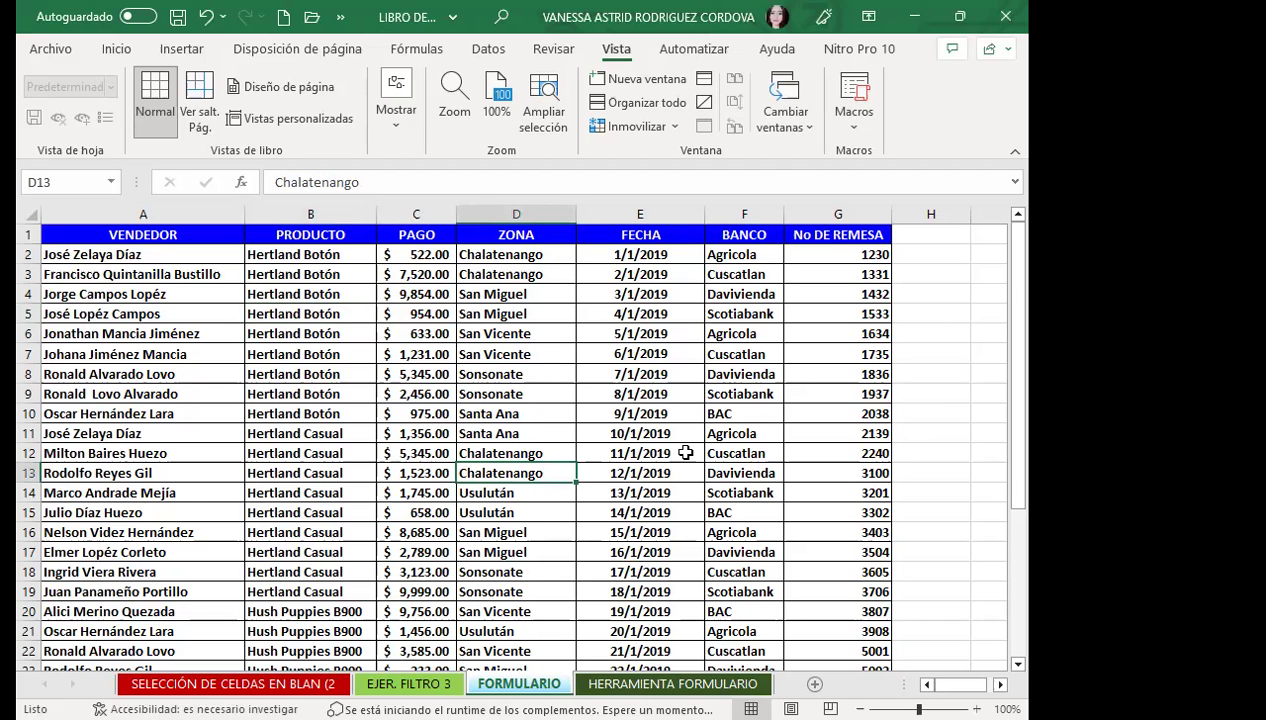
scroll(555, 486, down, 2)
scroll(558, 490, down, 3)
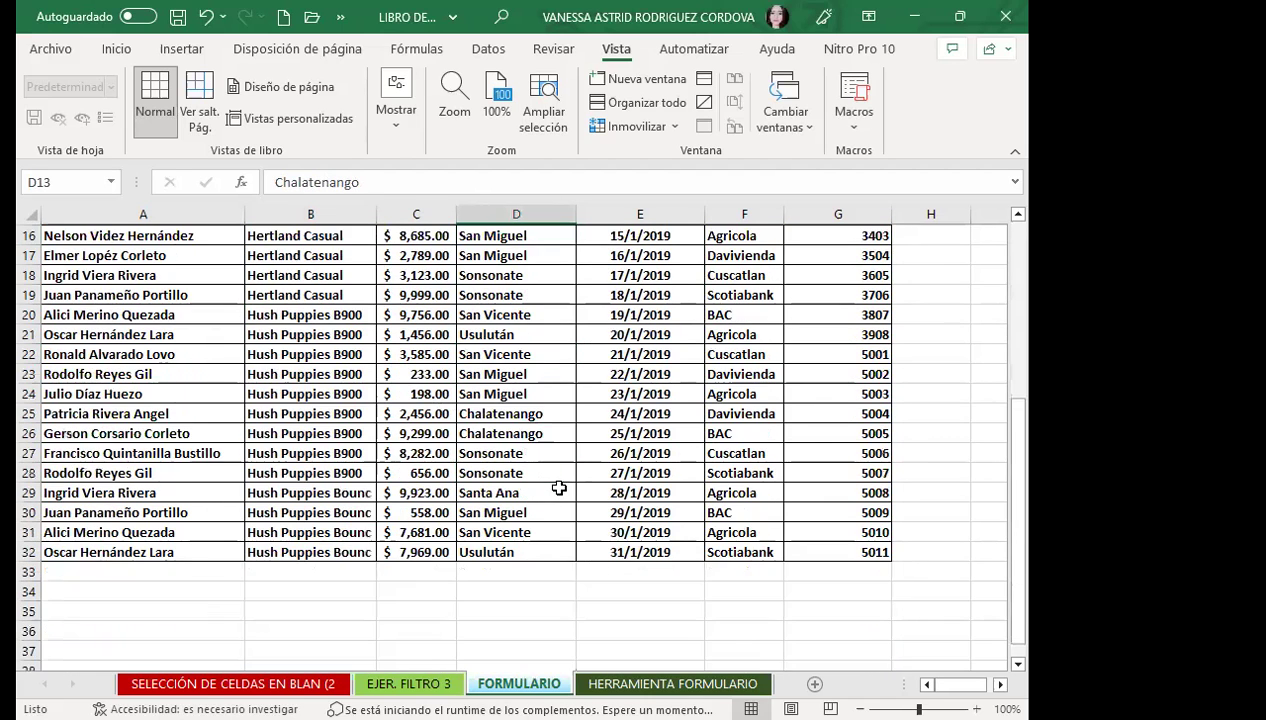
scroll(540, 470, down, 2)
scroll(530, 520, up, 1)
scroll(535, 510, up, 4)
scroll(535, 510, up, 2)
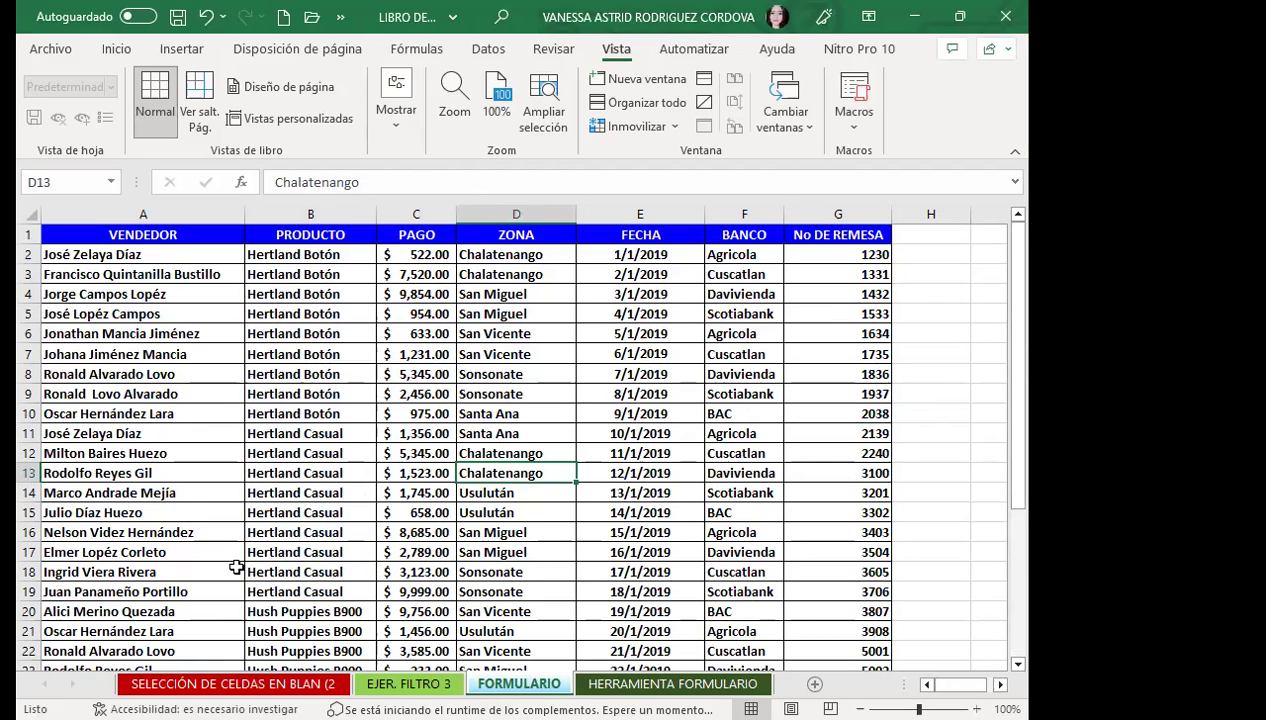
mouse_move(316, 260)
mouse_down()
mouse_move(838, 668)
mouse_move(824, 630)
mouse_up()
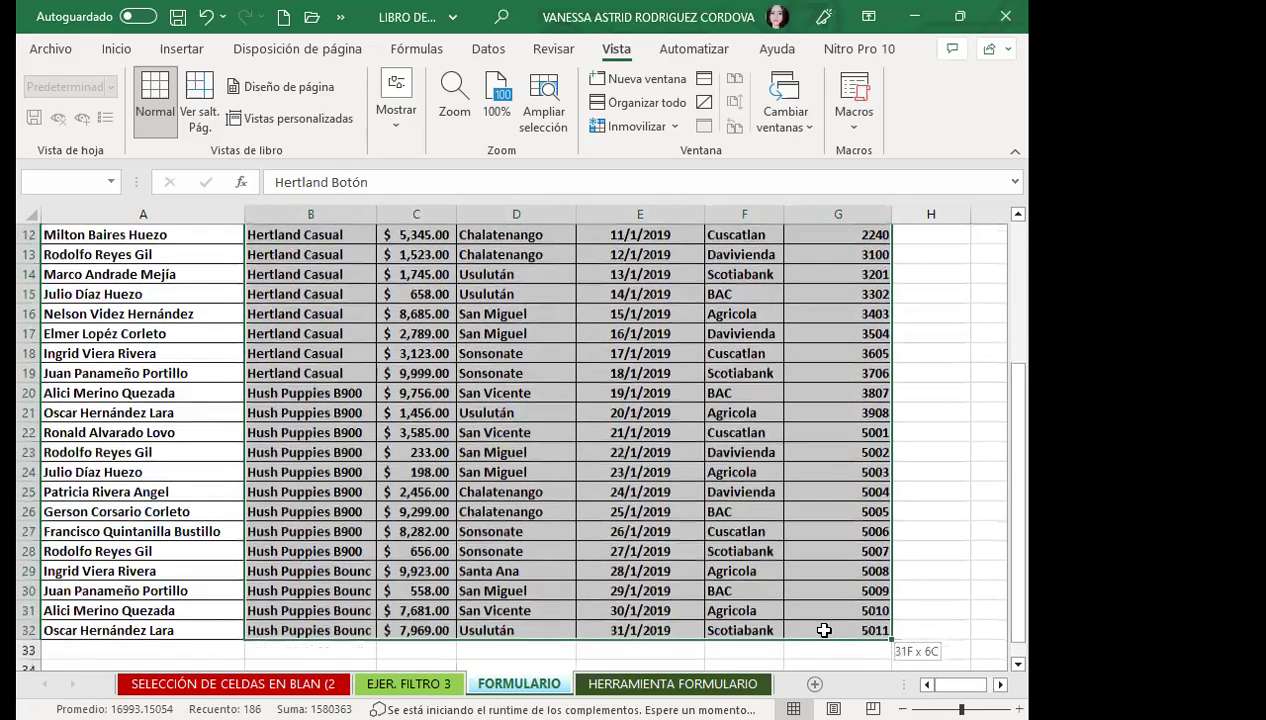
key(Delete)
scroll(367, 557, up, 4)
click(152, 396)
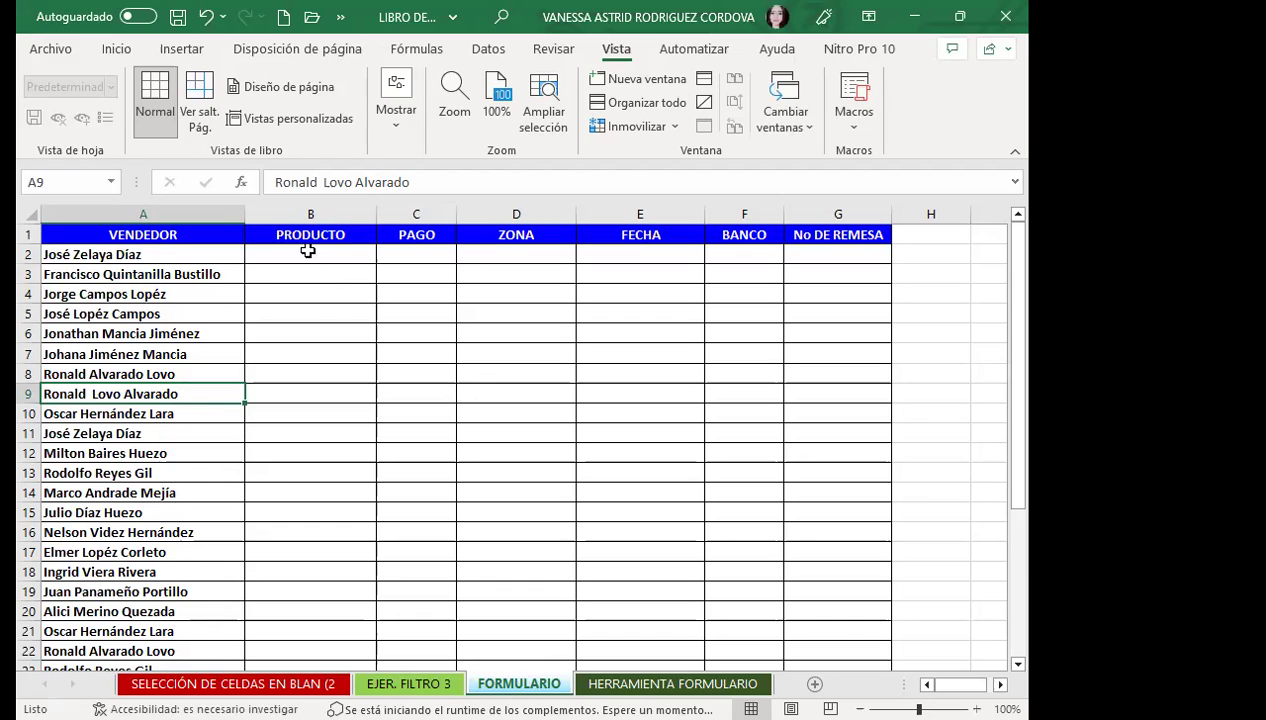
Restore the cleared PRODUCTO through No DE REMESA data with Undo.
click(308, 251)
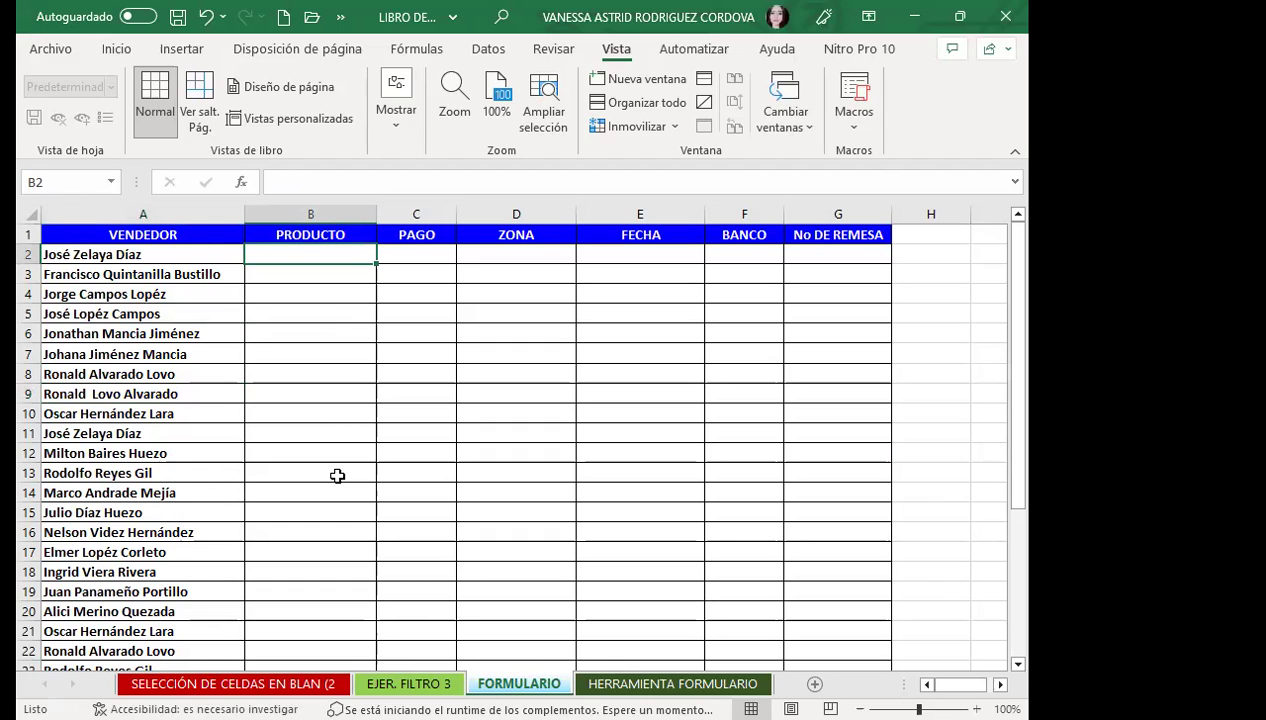
scroll(337, 476, down, 3)
scroll(274, 466, down, 2)
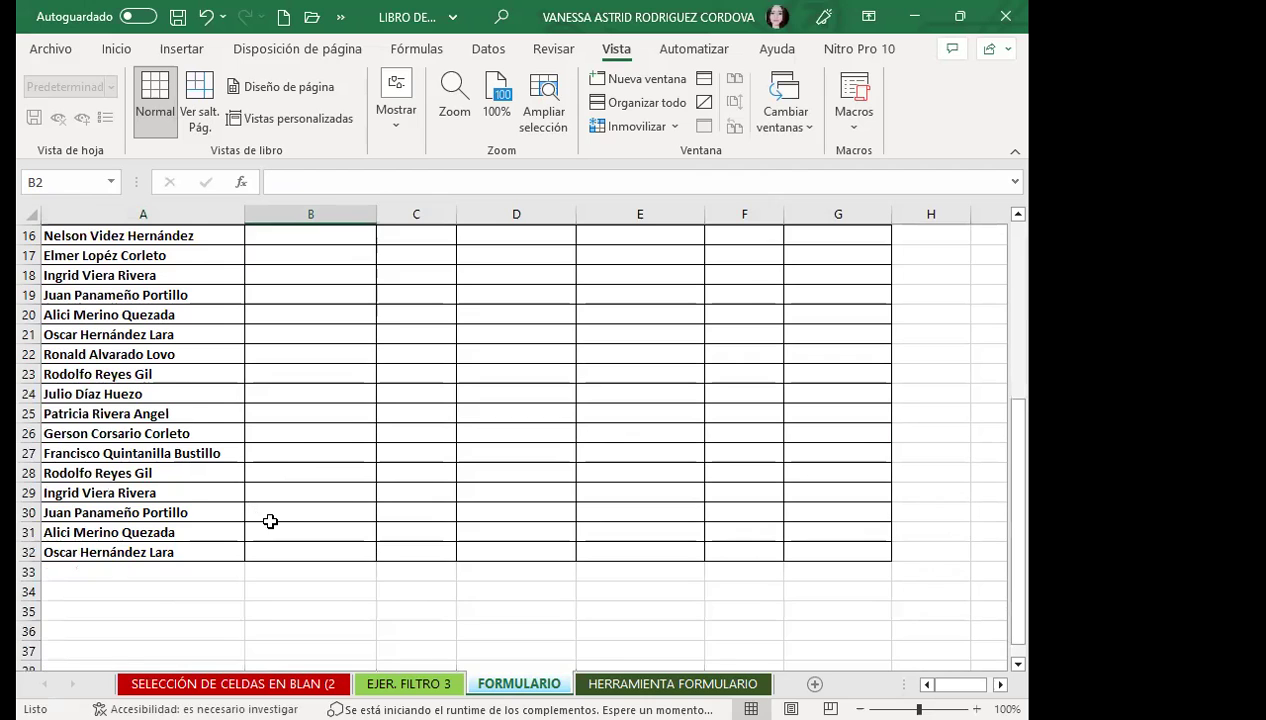
scroll(270, 513, up, 5)
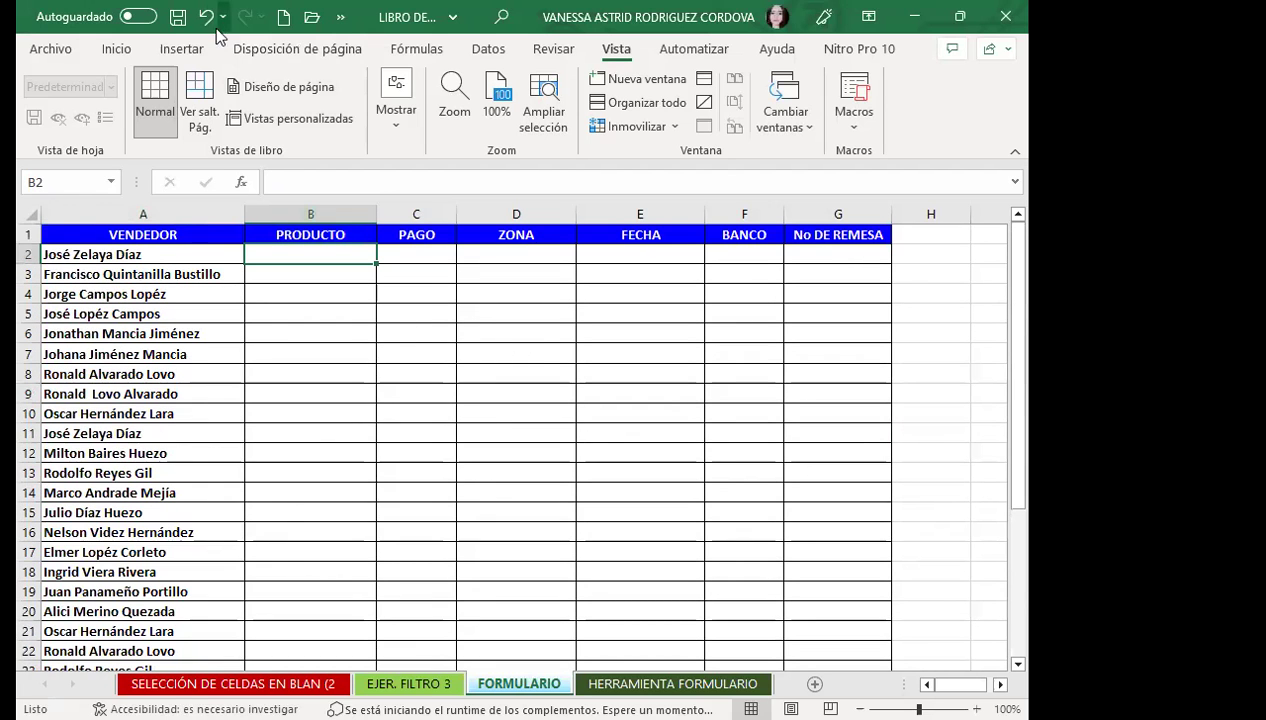
click(208, 16)
click(312, 431)
Clear the PAGO through No DE REMESA columns, then bring the data back.
mouse_move(421, 255)
mouse_down()
mouse_move(764, 374)
mouse_move(932, 648)
mouse_up()
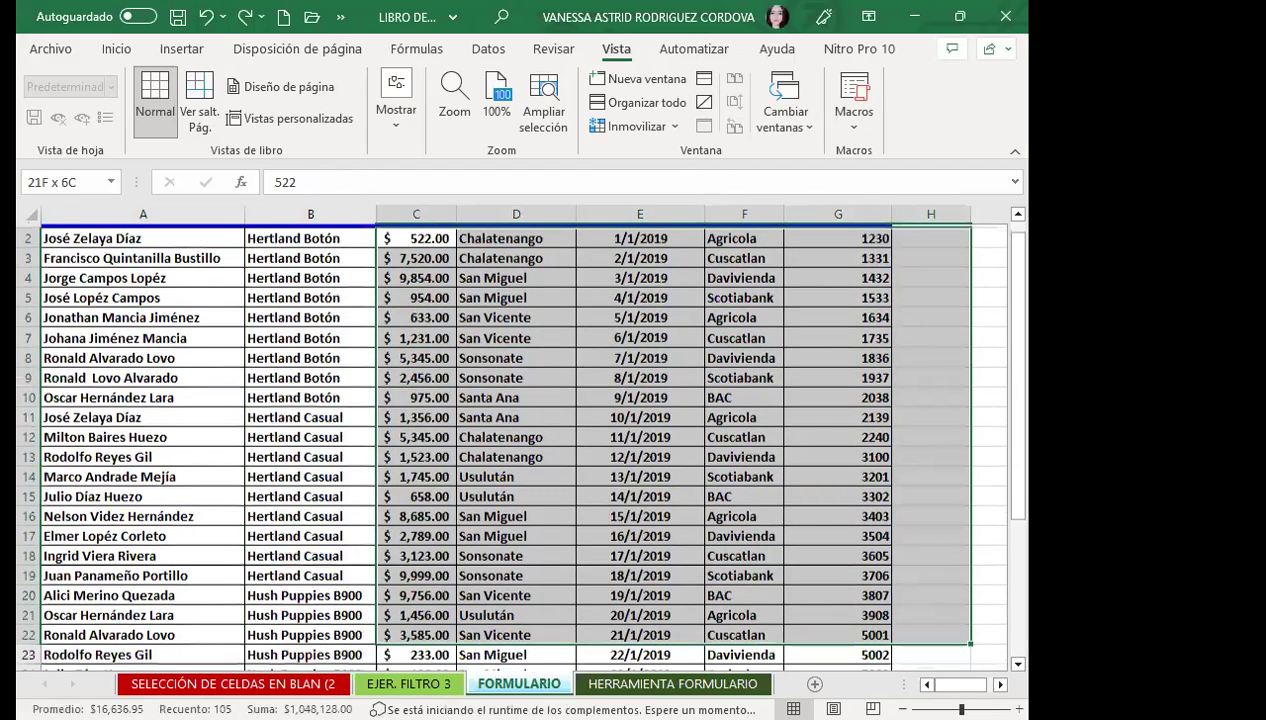
drag(840, 640, 848, 652)
key(ctrl+z)
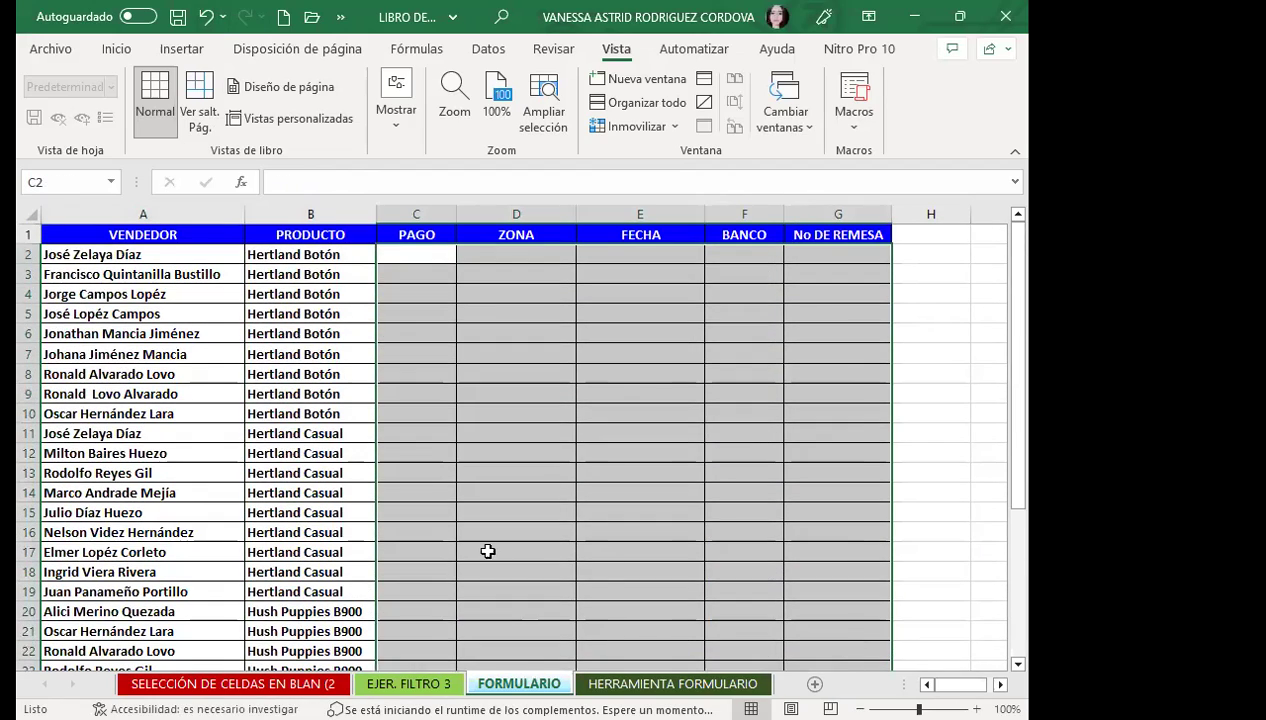
click(430, 488)
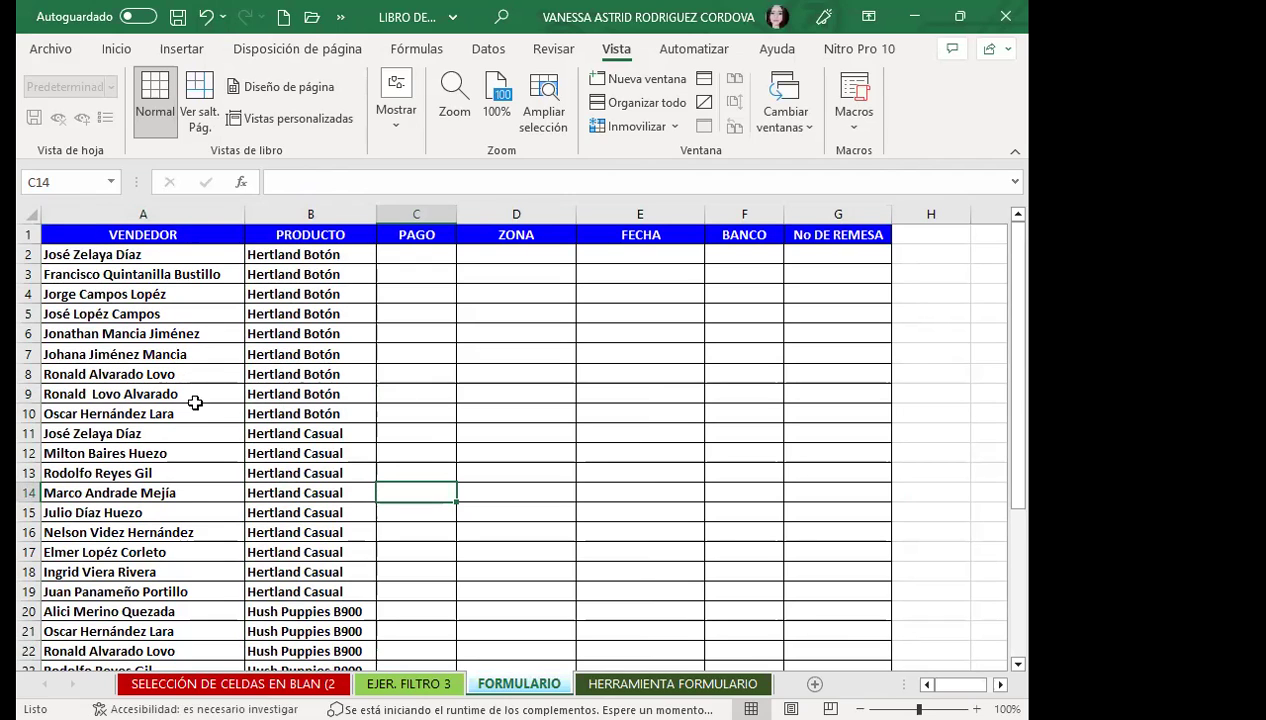
click(372, 408)
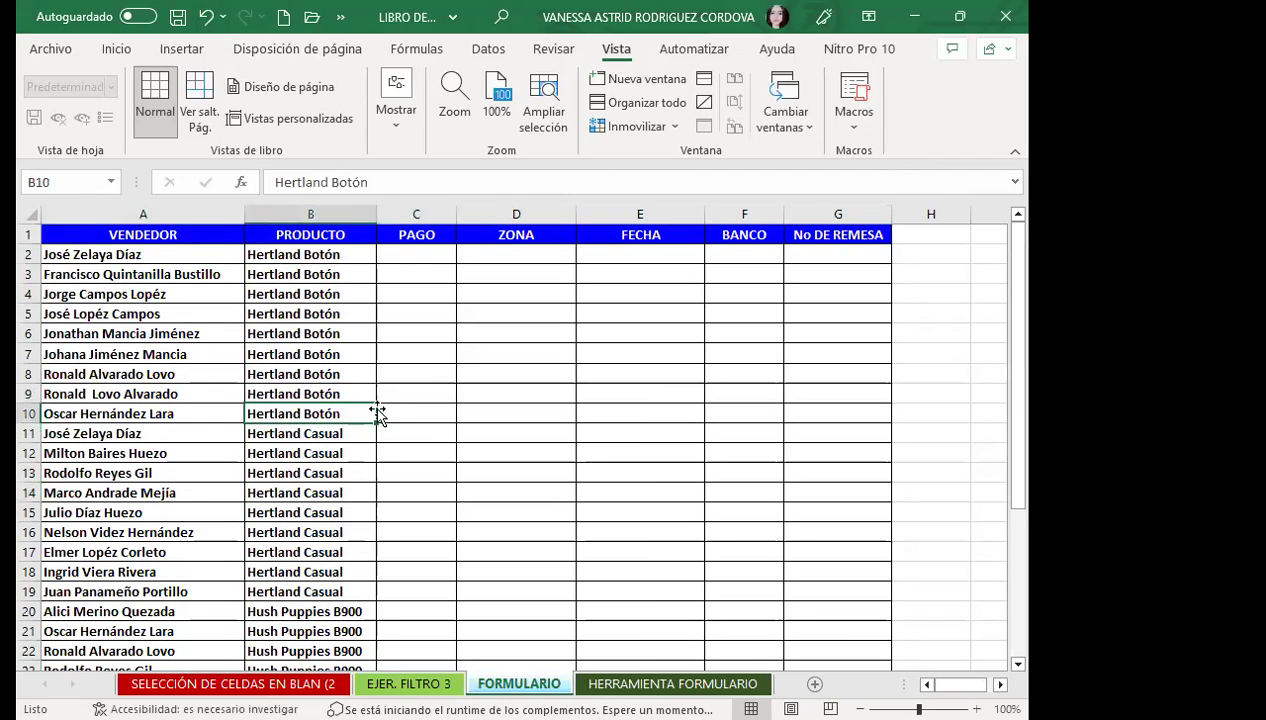
click(203, 17)
click(417, 588)
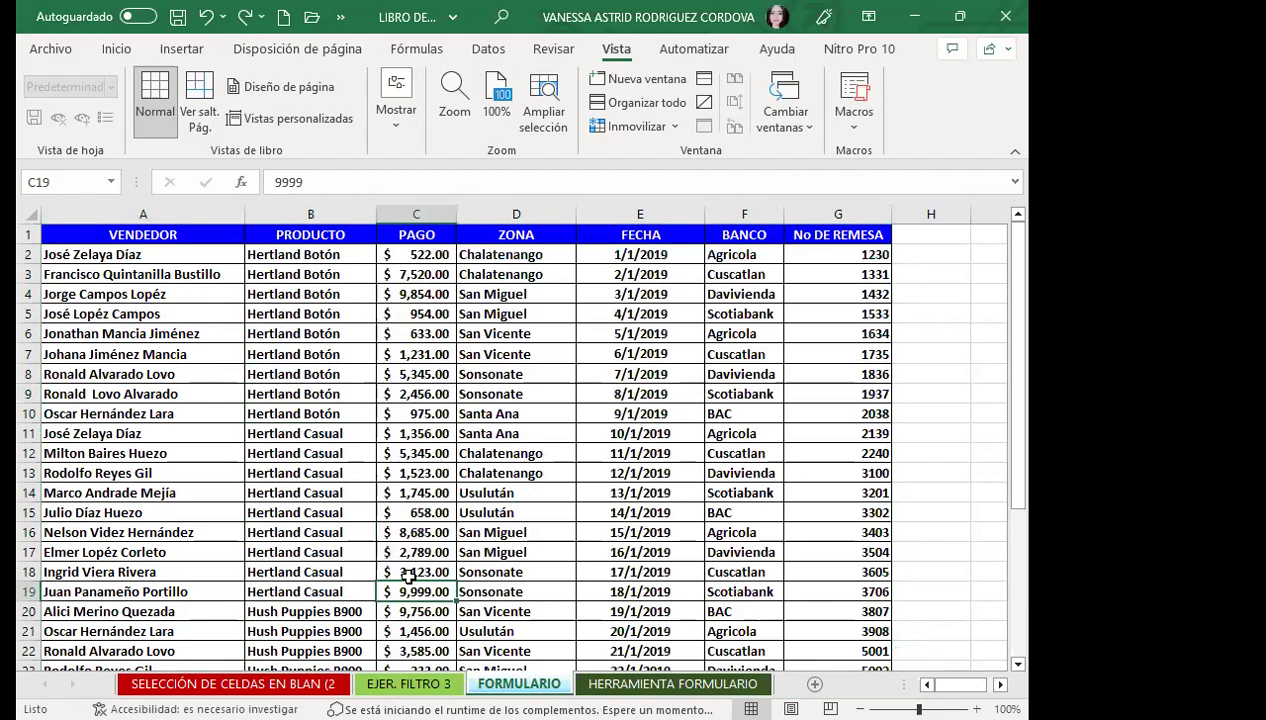
click(30, 611)
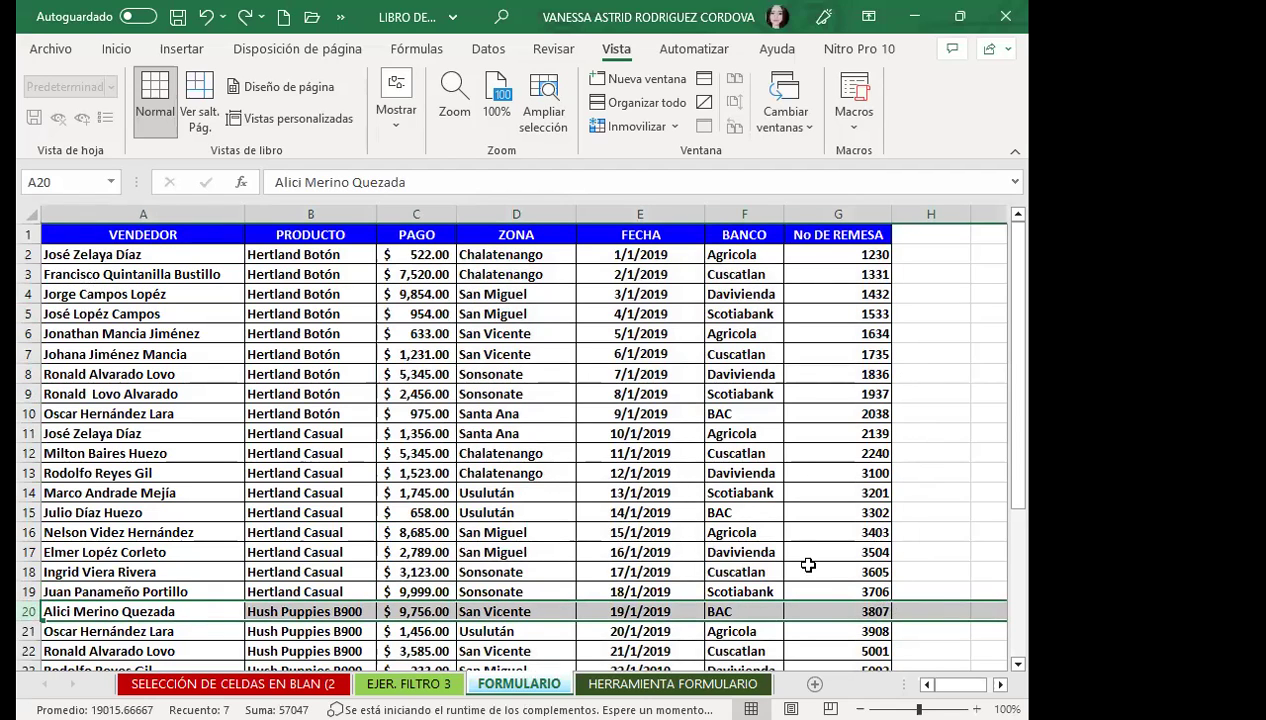
Delete the ZONA through No DE REMESA data in columns D–H, then undo it.
click(538, 256)
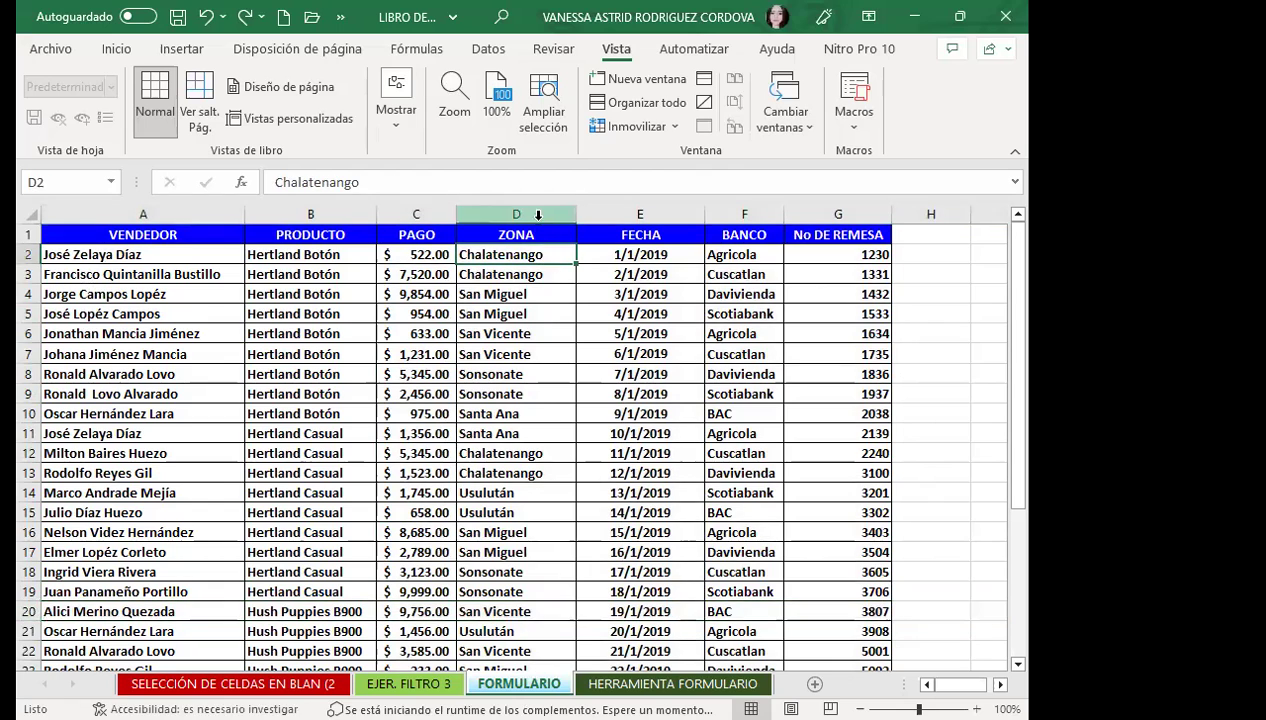
drag(516, 214, 897, 246)
key(Delete)
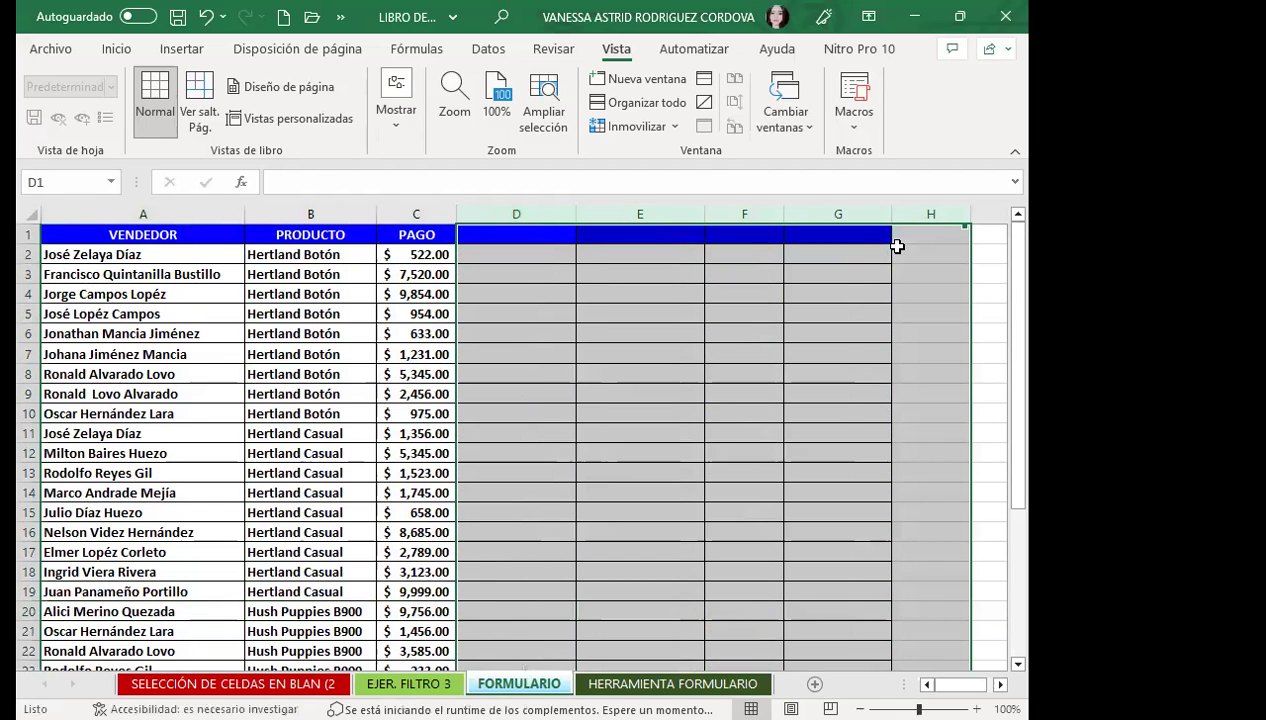
click(554, 313)
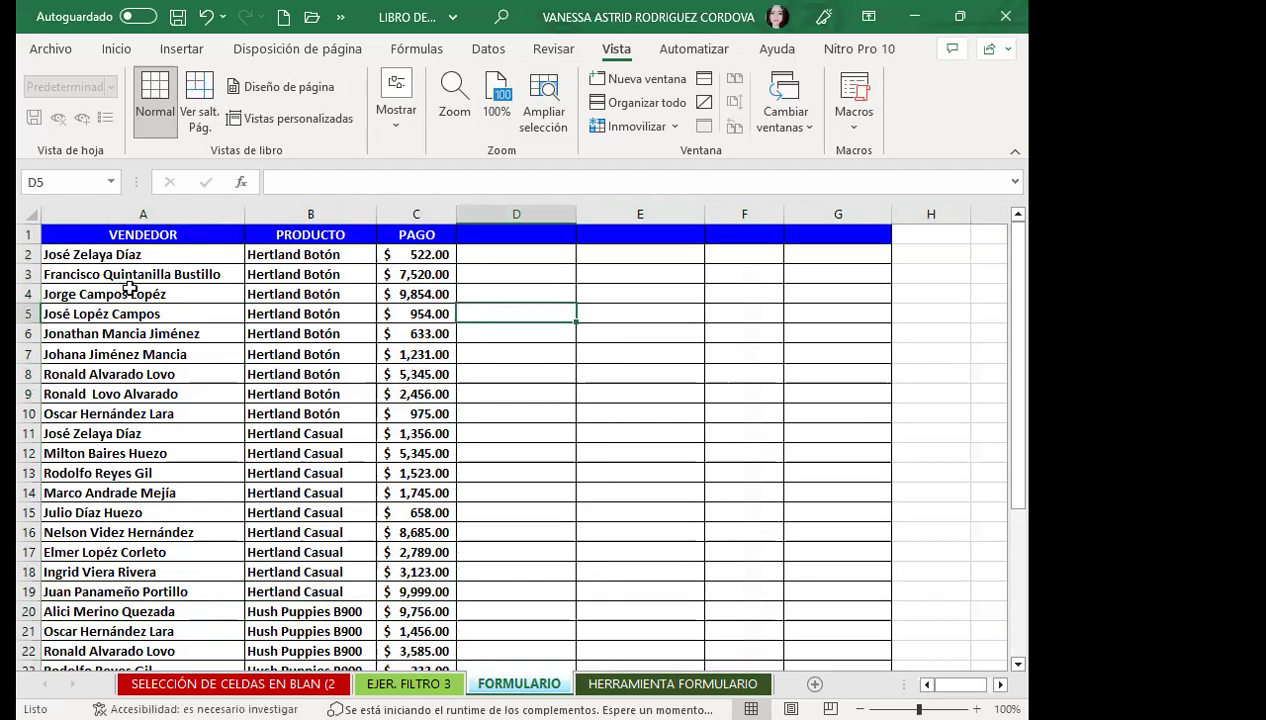
scroll(136, 500, down, 6)
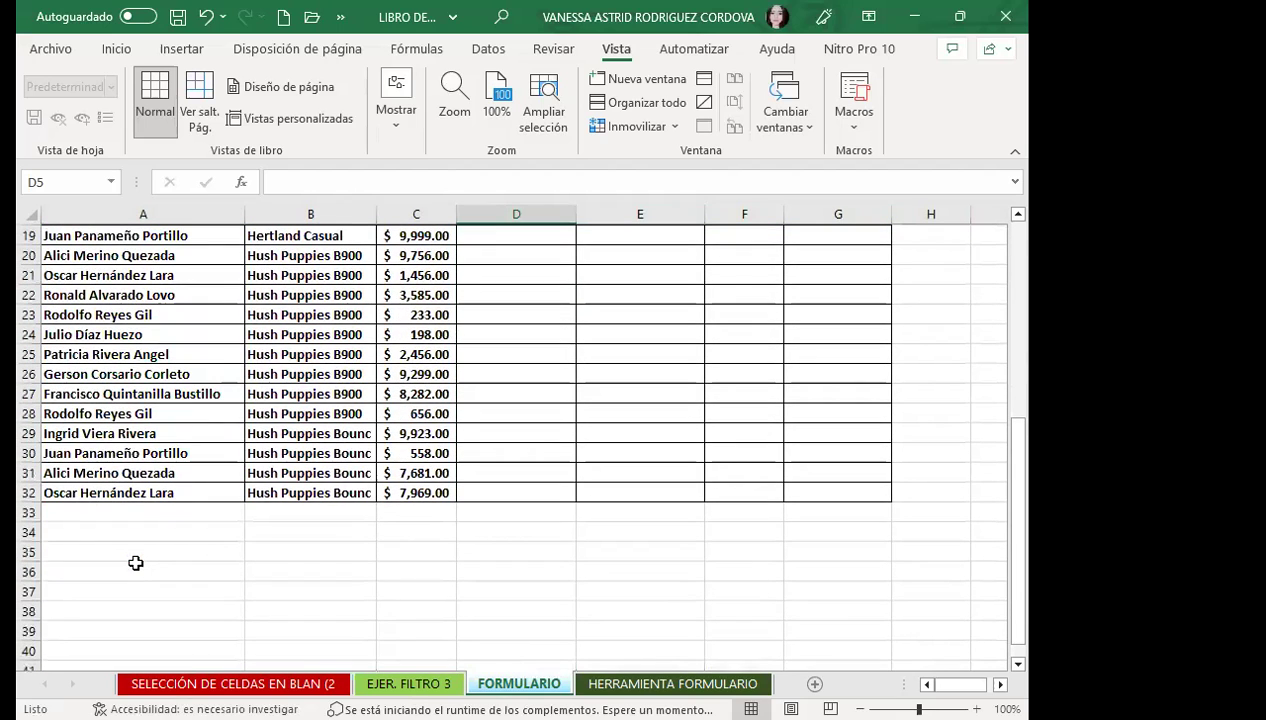
scroll(136, 563, up, 3)
scroll(150, 430, up, 3)
click(525, 368)
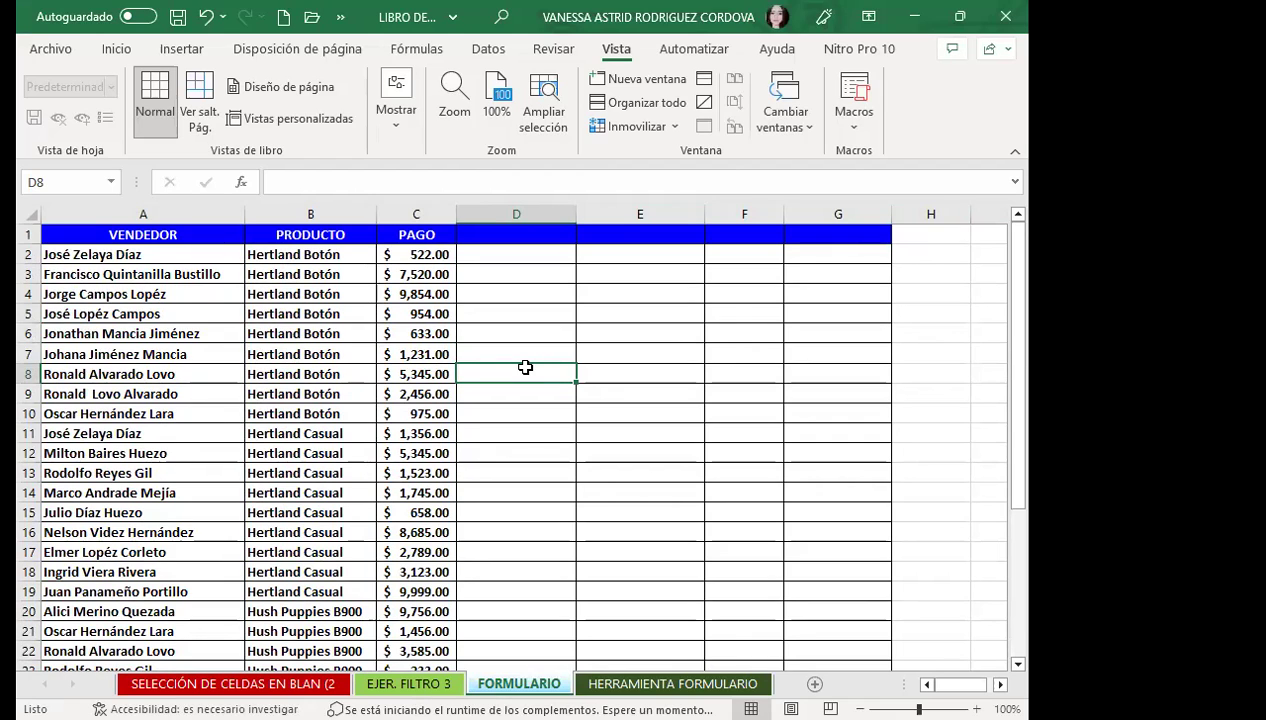
key(ctrl+z)
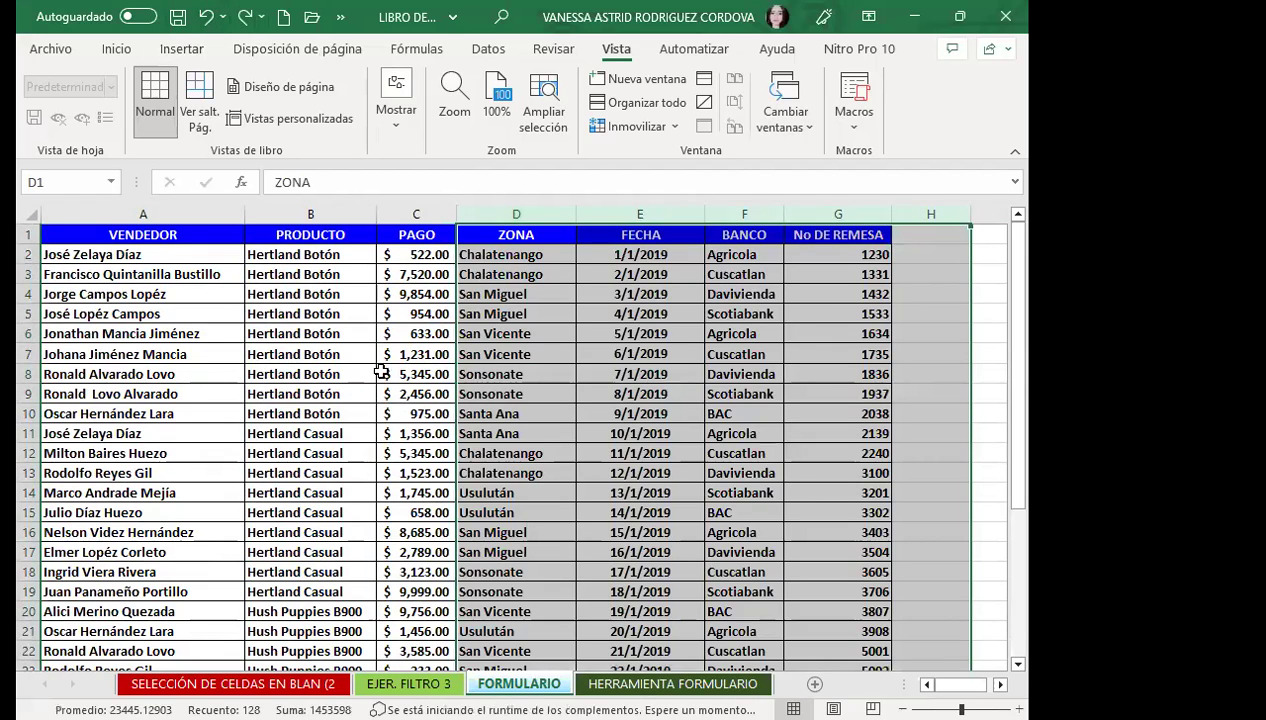
click(535, 451)
click(565, 527)
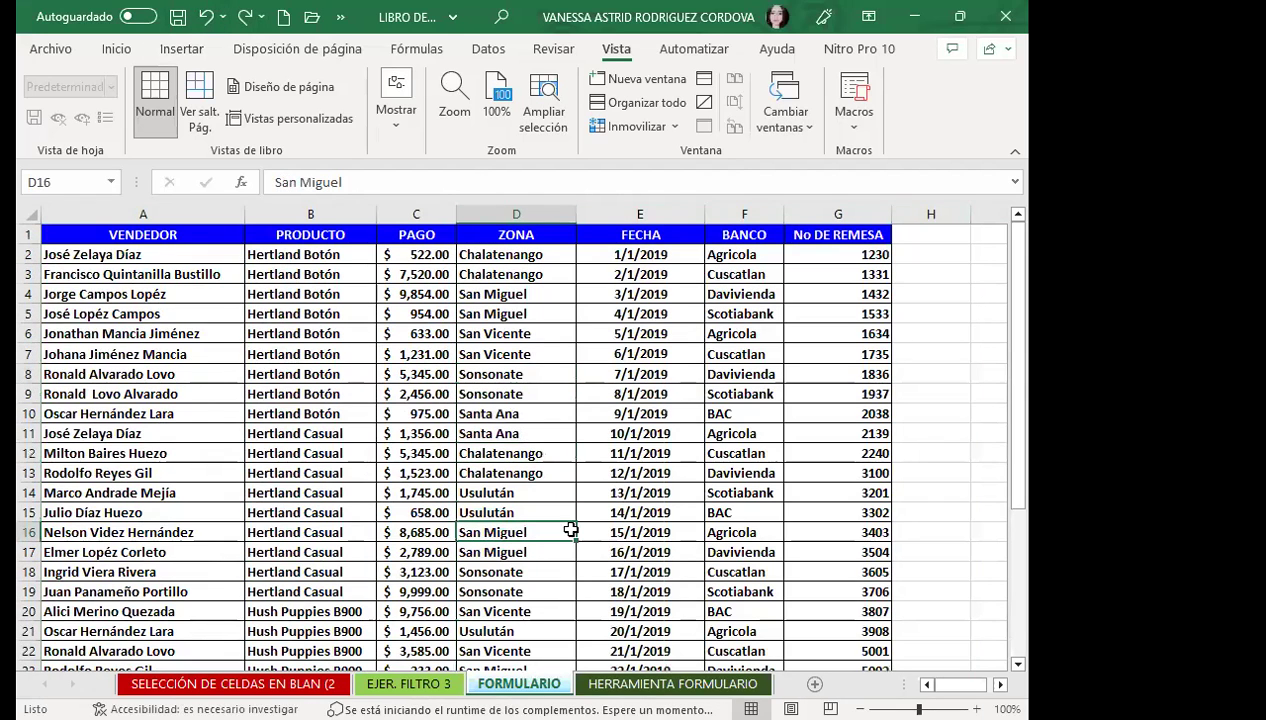
Start row 33 with the seller's name, HUSH, 8,900 payment and zone SANTA ANA.
scroll(280, 530, down, 3)
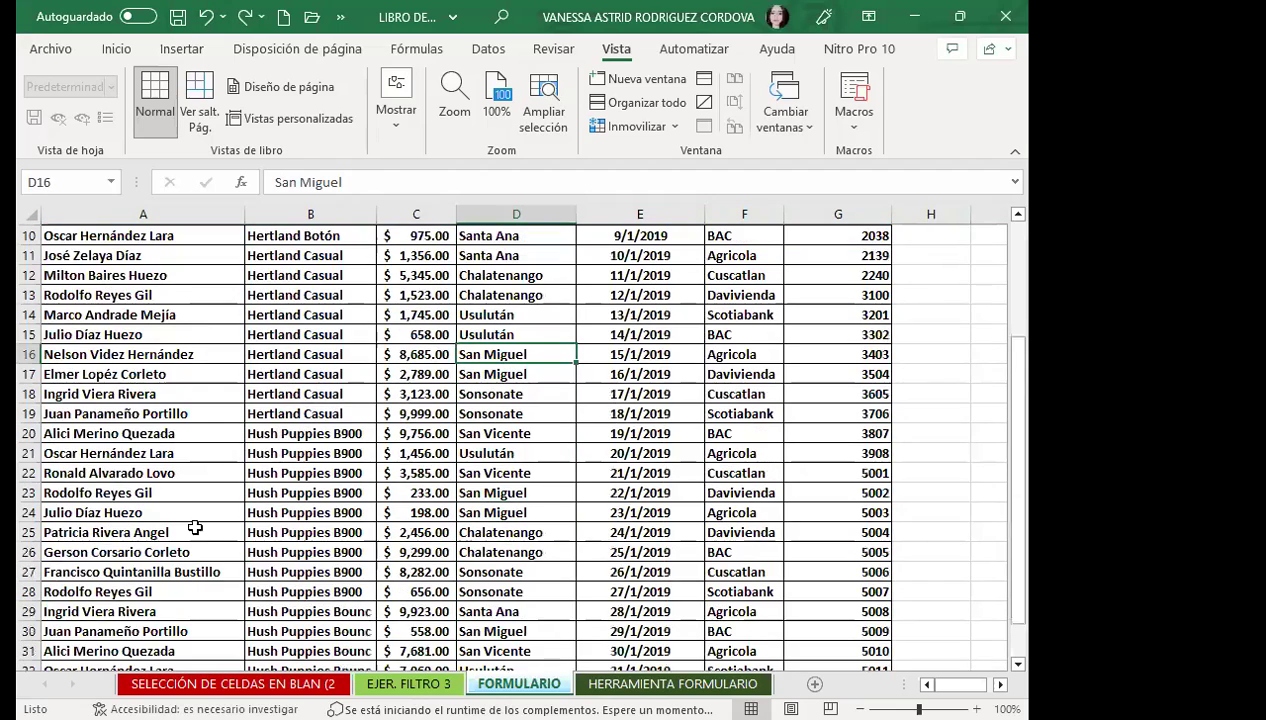
scroll(287, 540, down, 2)
scroll(741, 553, up, 3)
scroll(751, 543, up, 2)
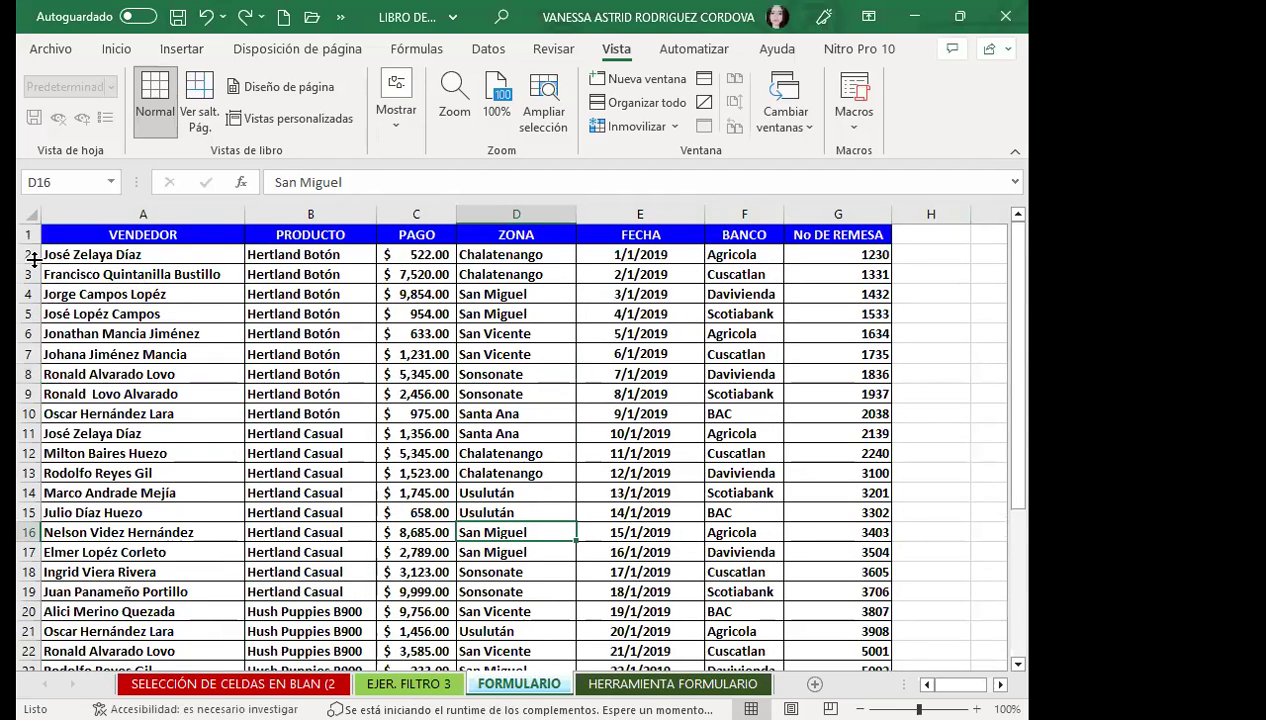
scroll(249, 465, down, 3)
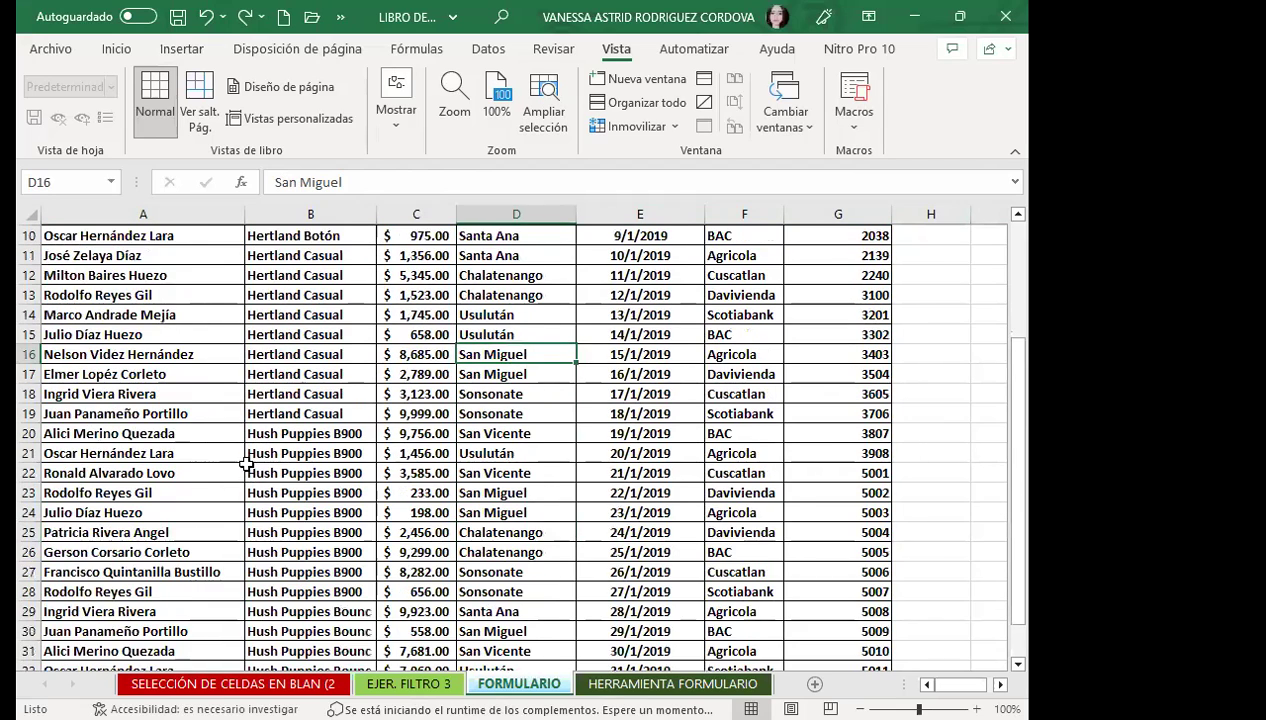
scroll(150, 483, down, 4)
click(178, 452)
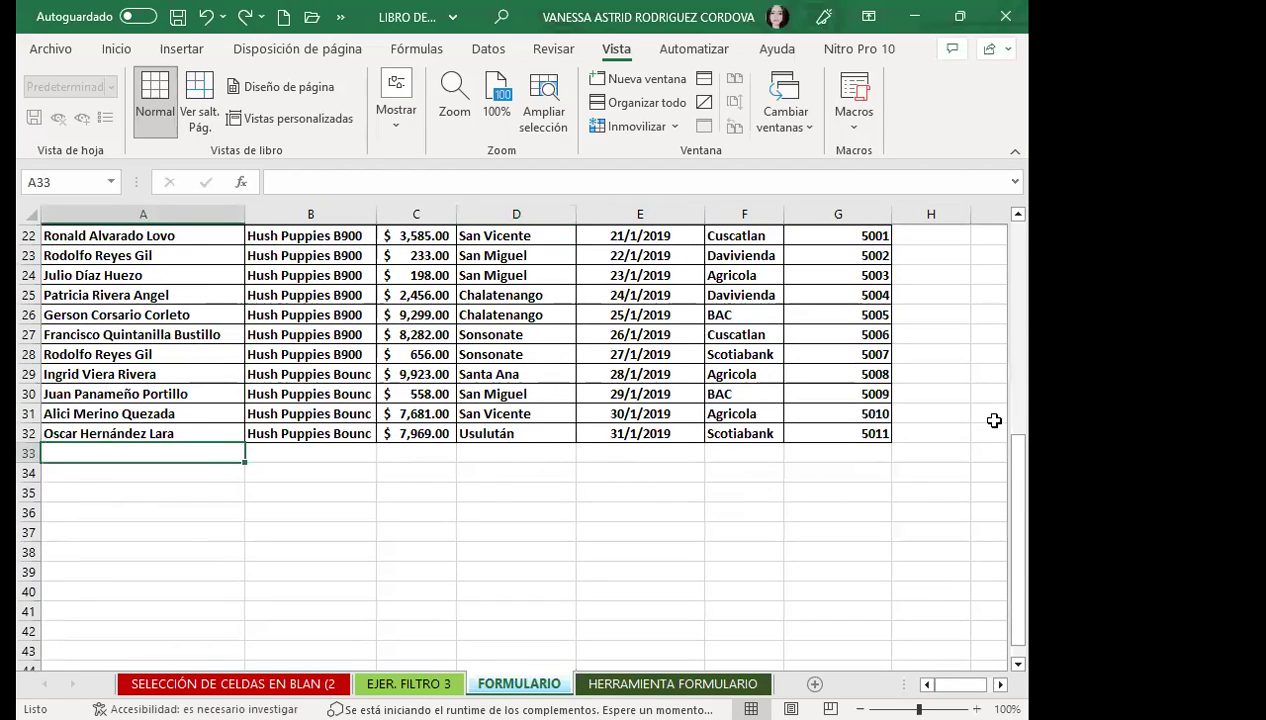
text(OSCAR)
key(Tab)
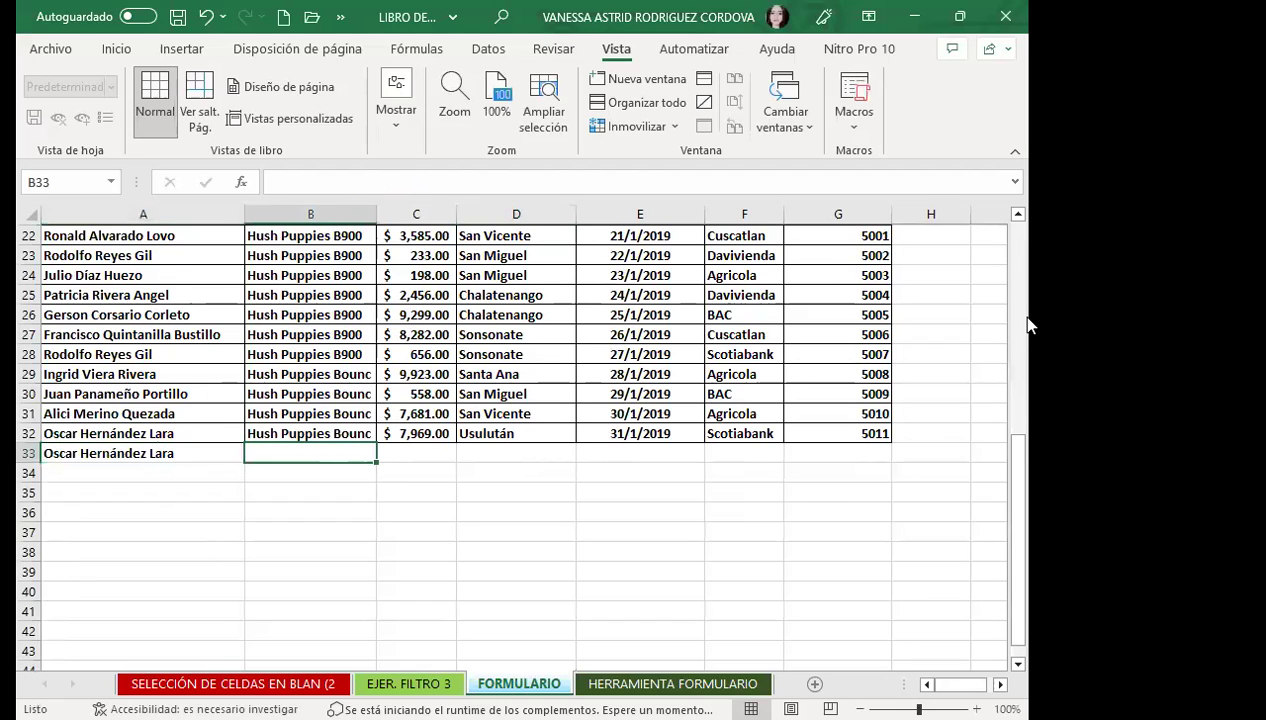
text(HUS)
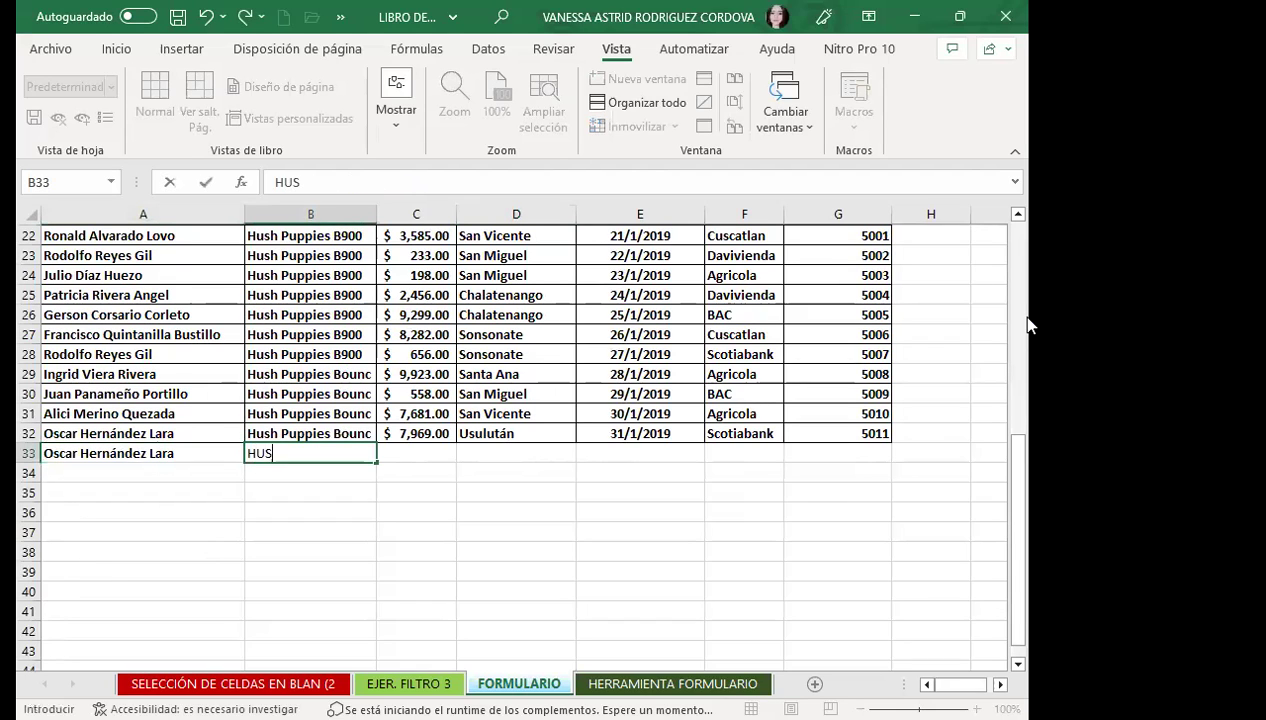
text(H)
key(Tab)
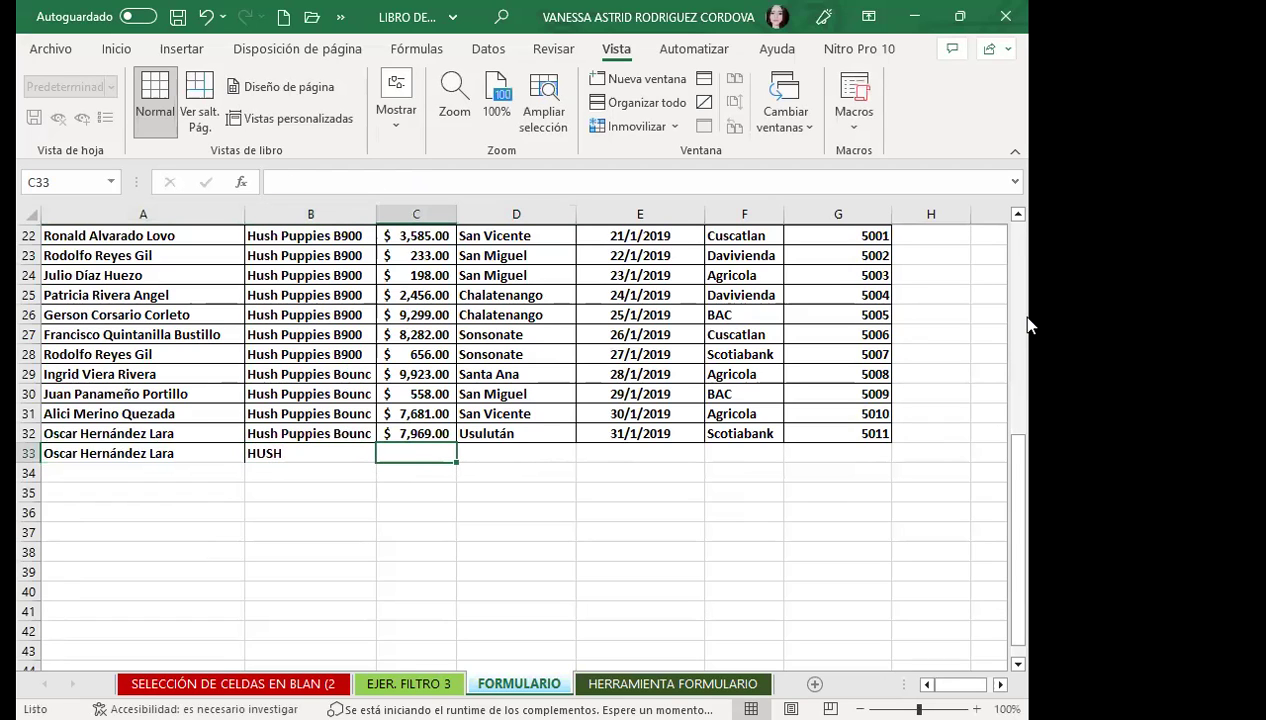
text(8,900)
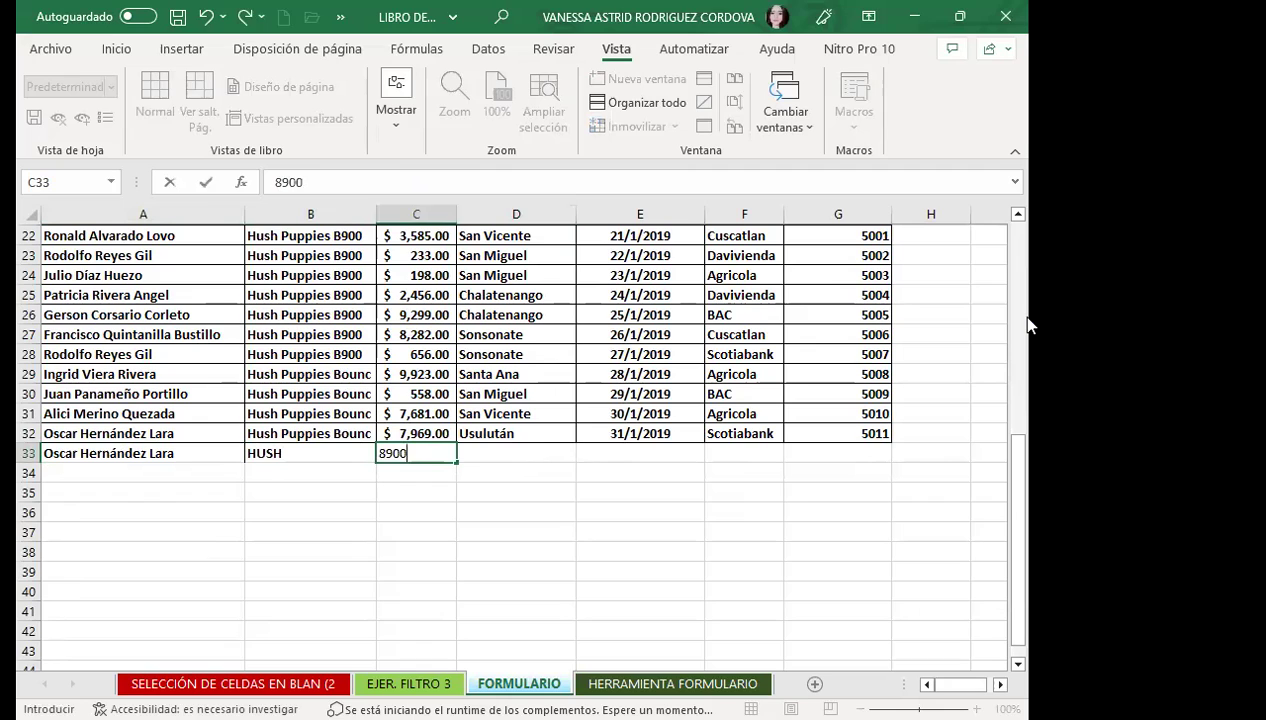
key(Tab)
text(SAN)
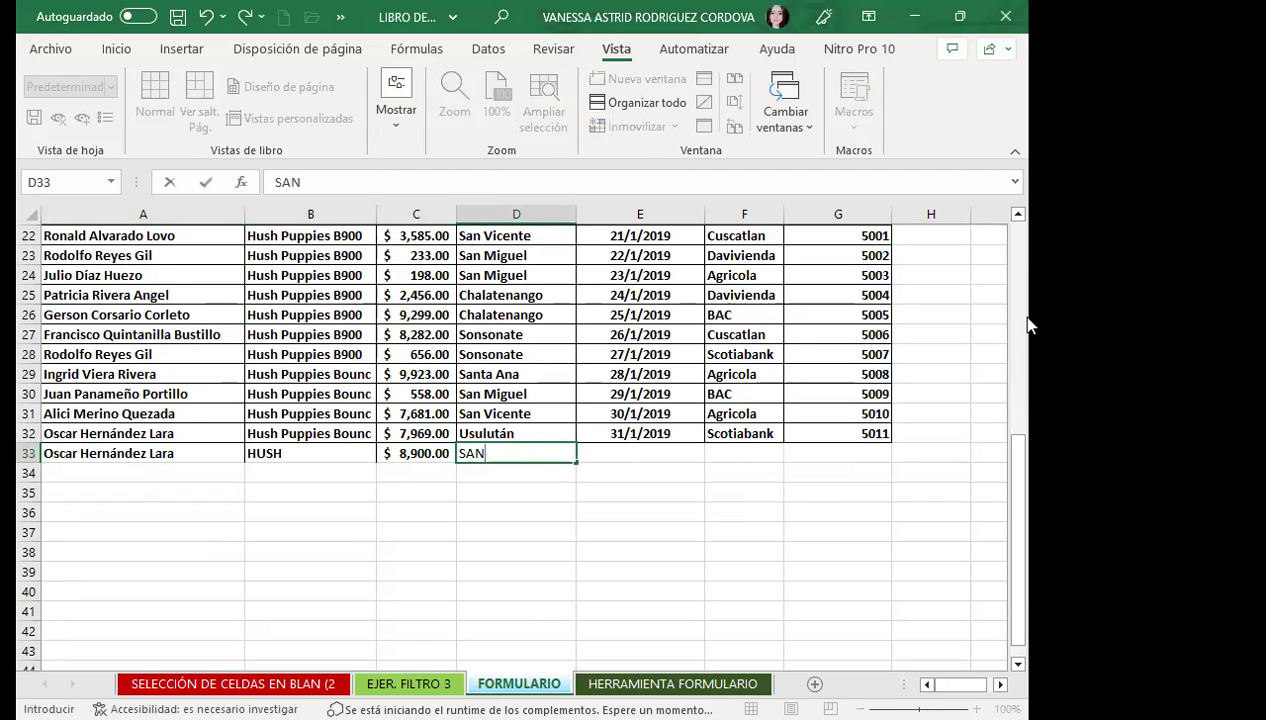
text(TA ANA)
key(Tab)
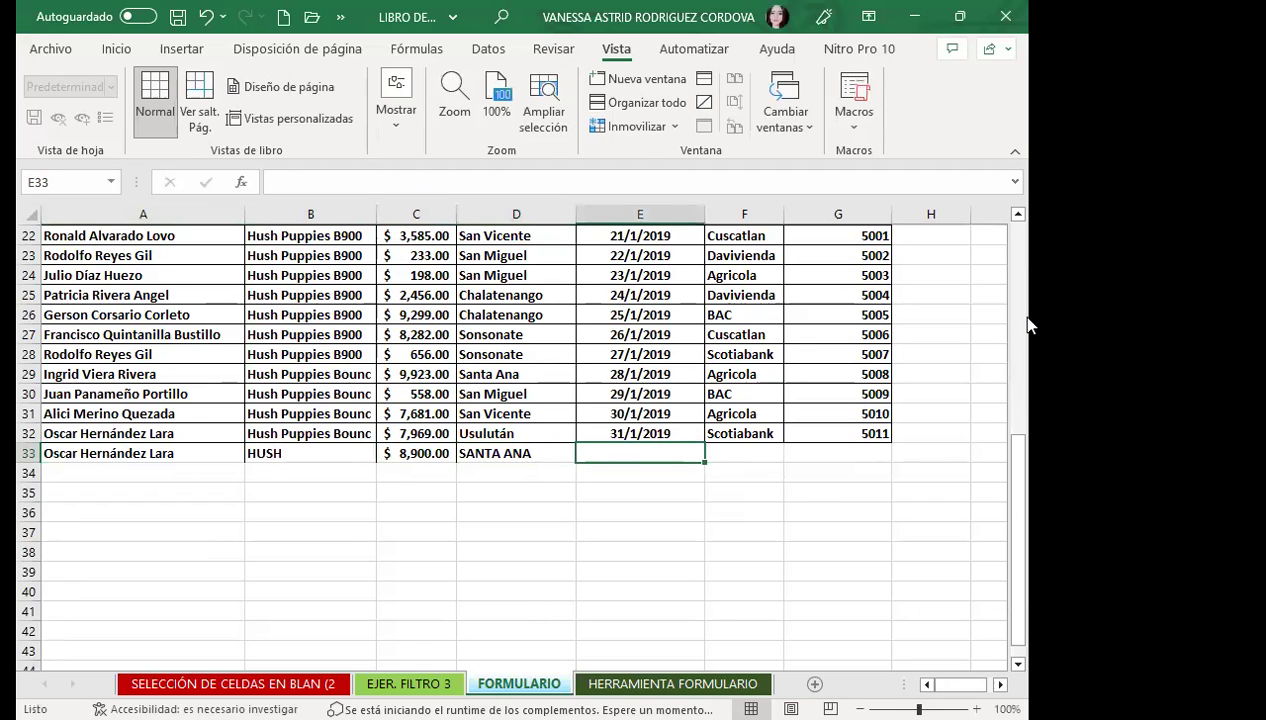
Enter date 30/2/20118, bank AGRICOLA and remittance 5512 in row 33.
text(30/2/20118)
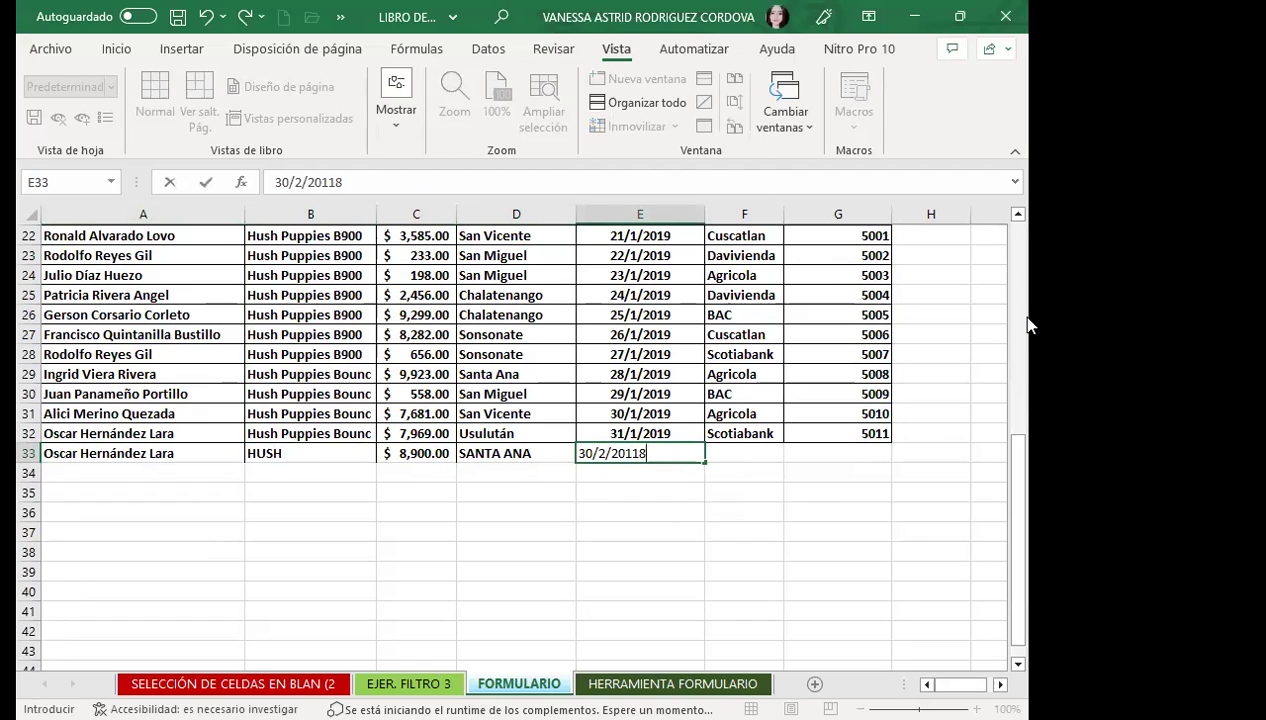
key(Return)
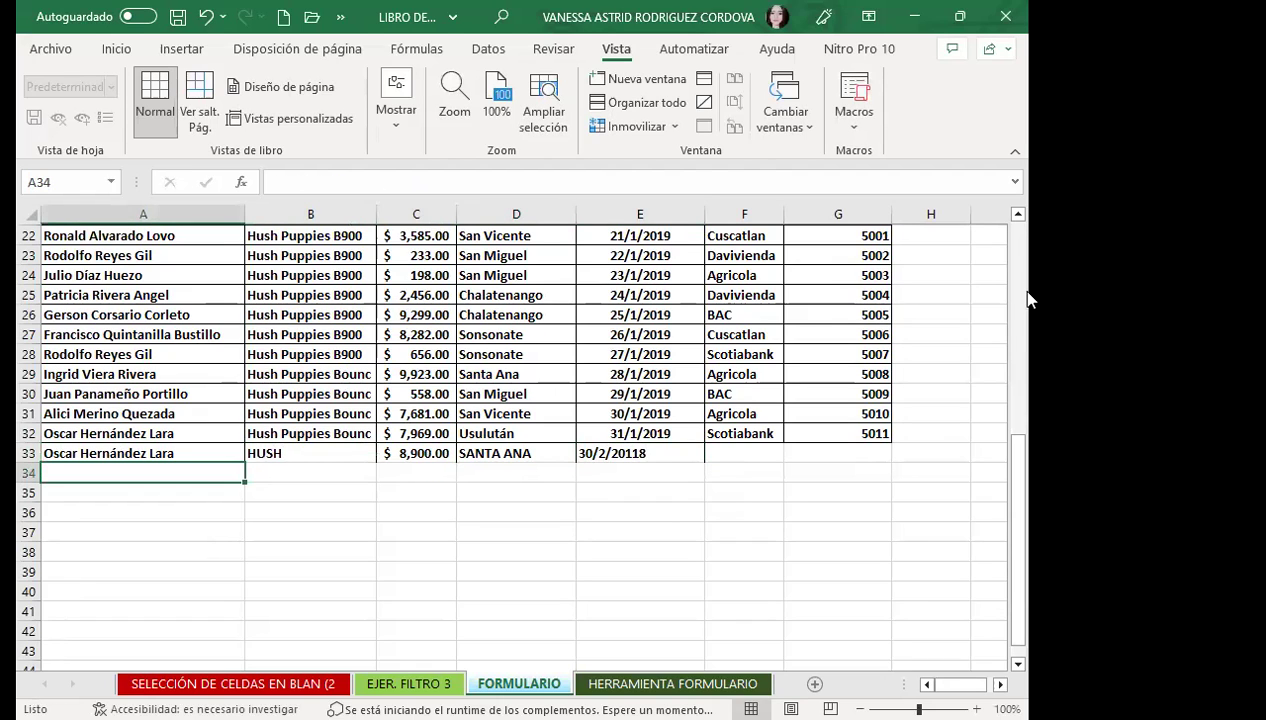
click(746, 450)
text(AGRICOLA)
key(Tab)
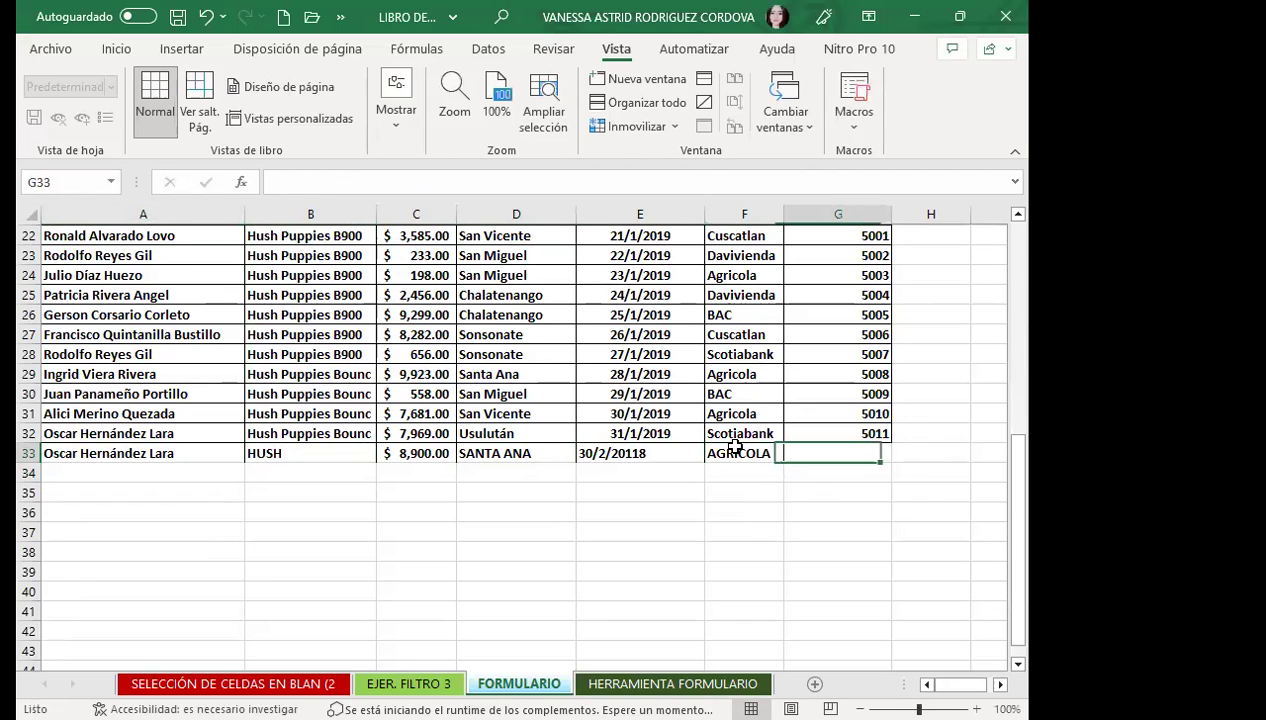
text(5511)
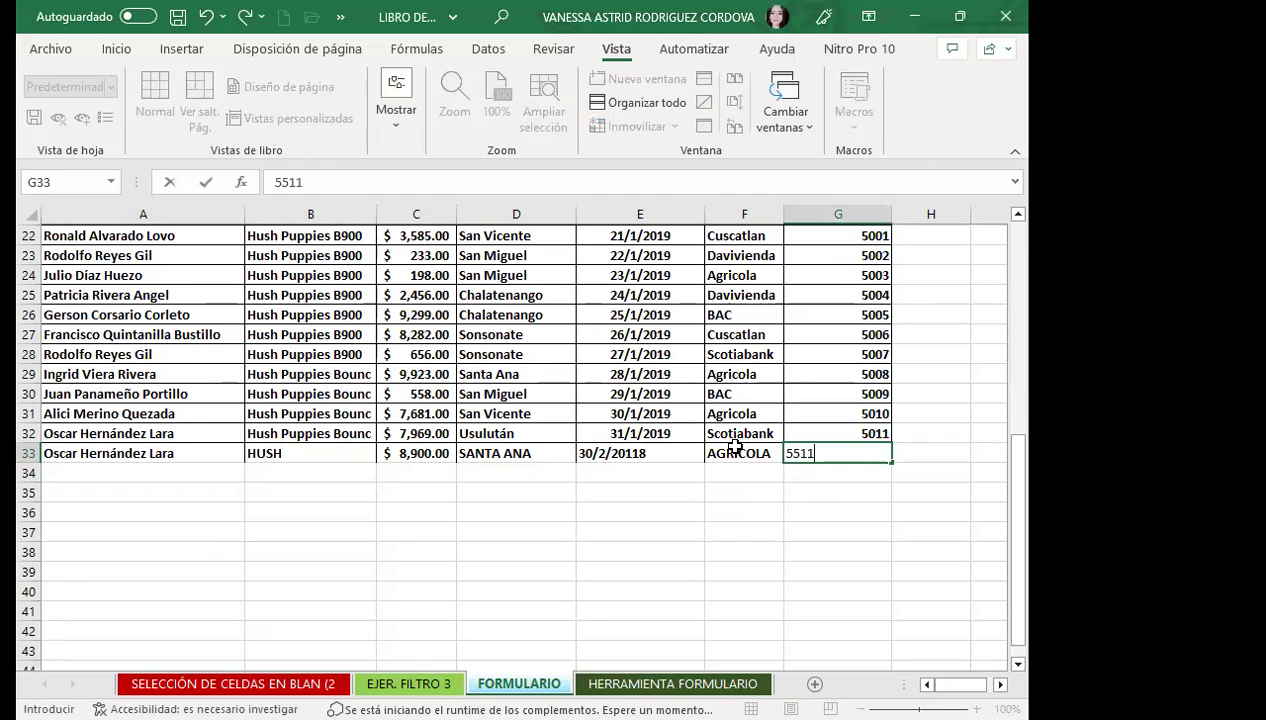
click(735, 447)
click(838, 458)
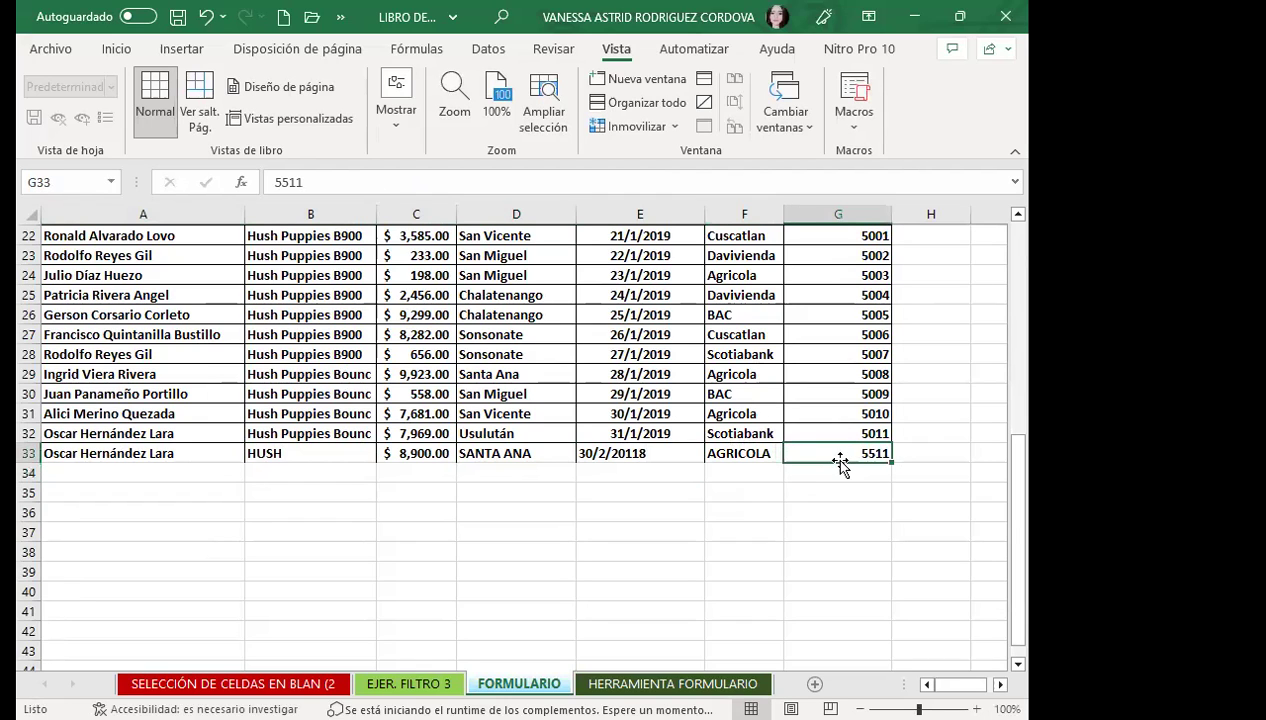
text(5512)
key(Return)
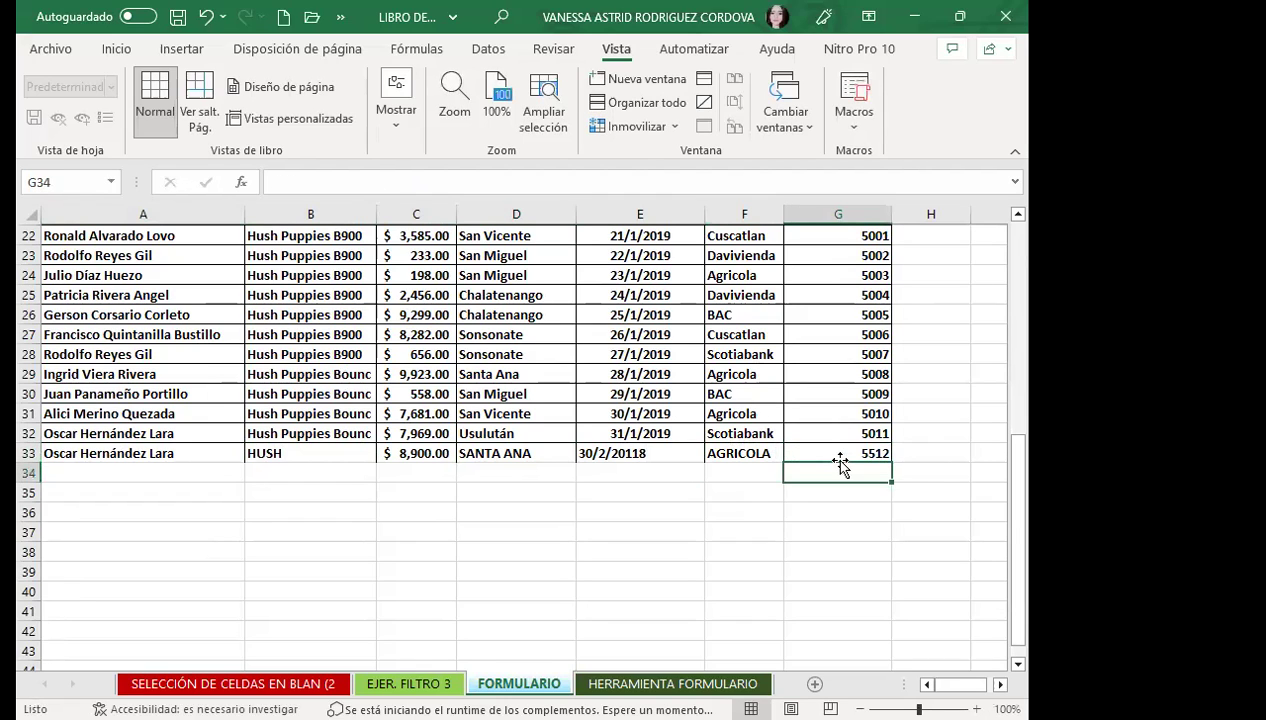
Start row 34 with the seller's name, accepting the AutoComplete suggestion.
click(137, 488)
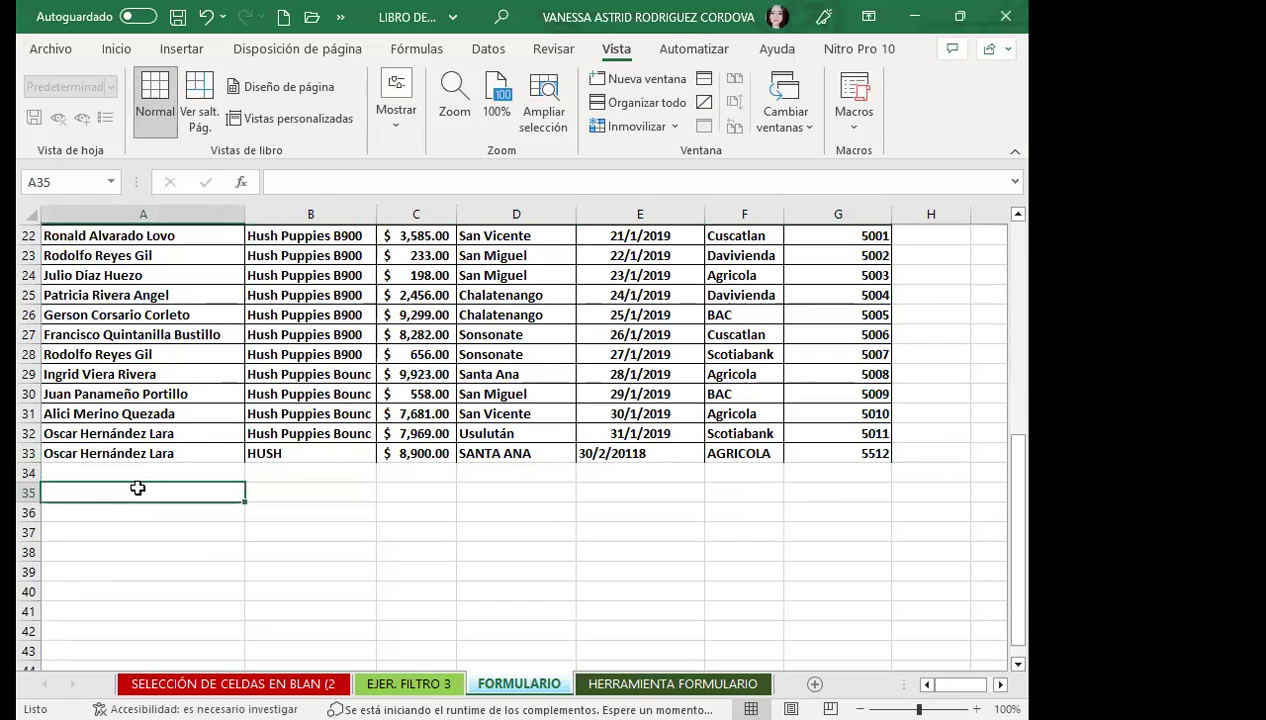
click(95, 453)
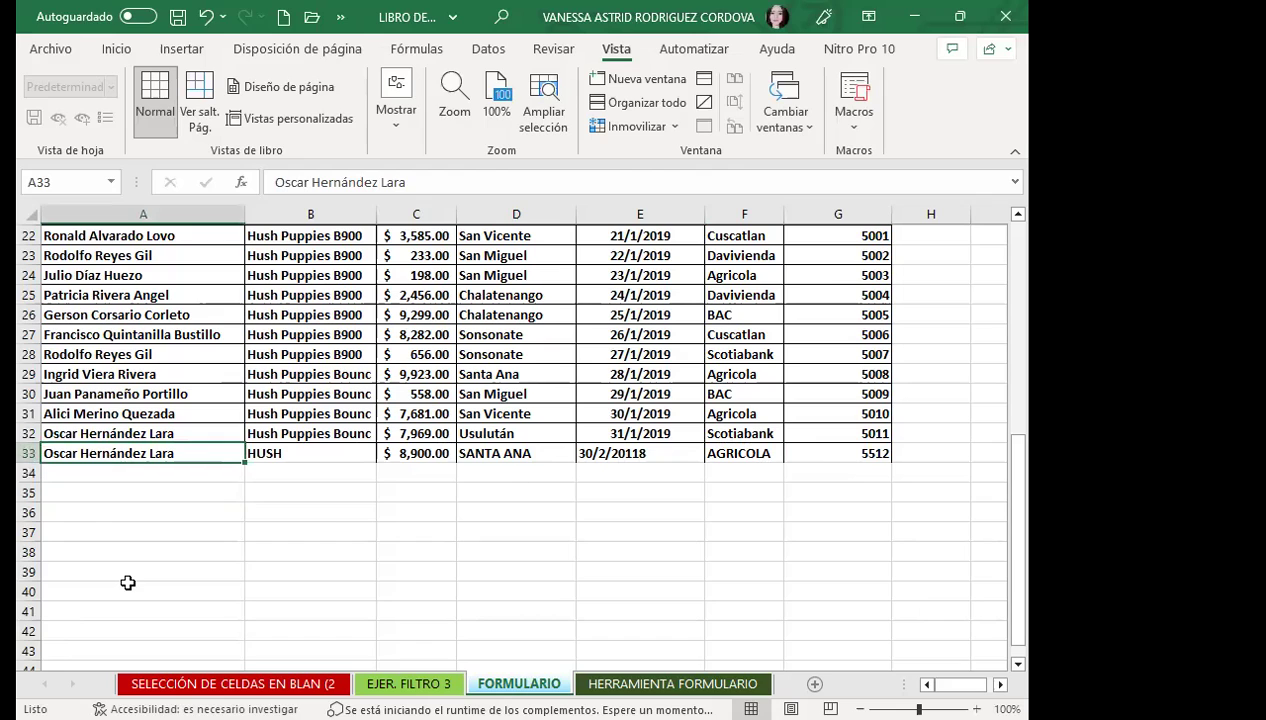
click(172, 512)
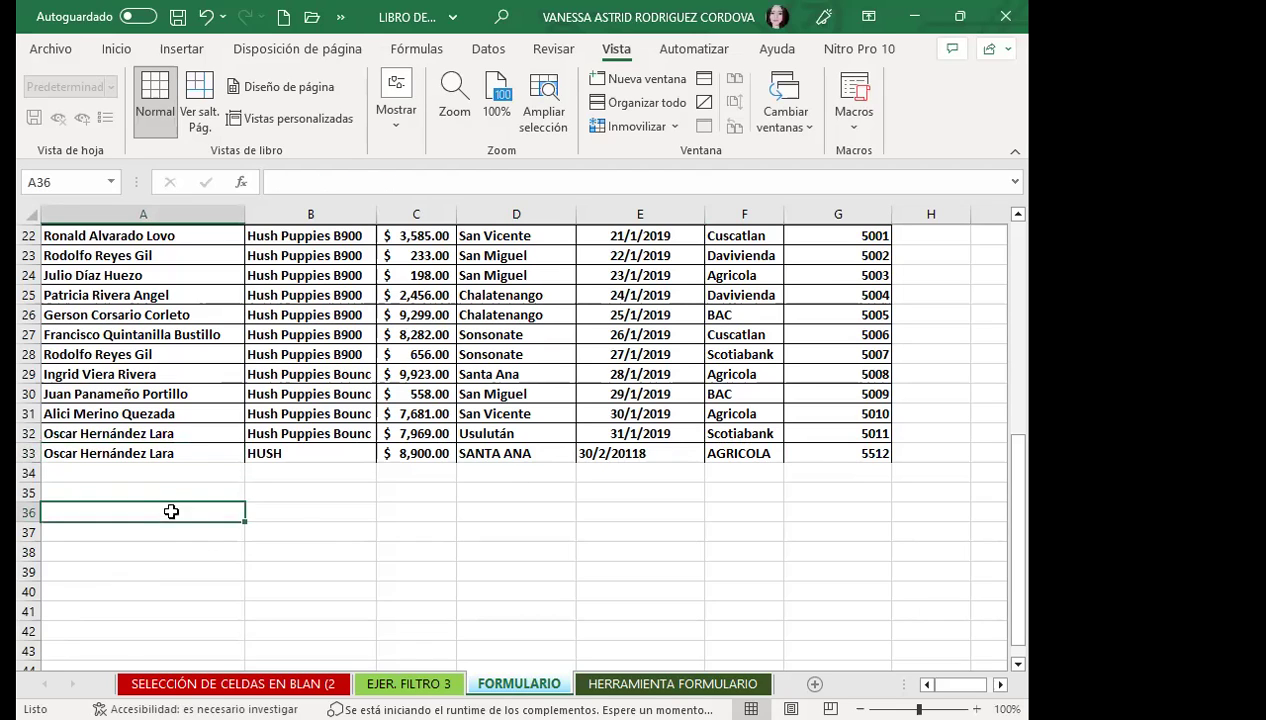
click(106, 466)
text(ALICE)
key(BackSpace)
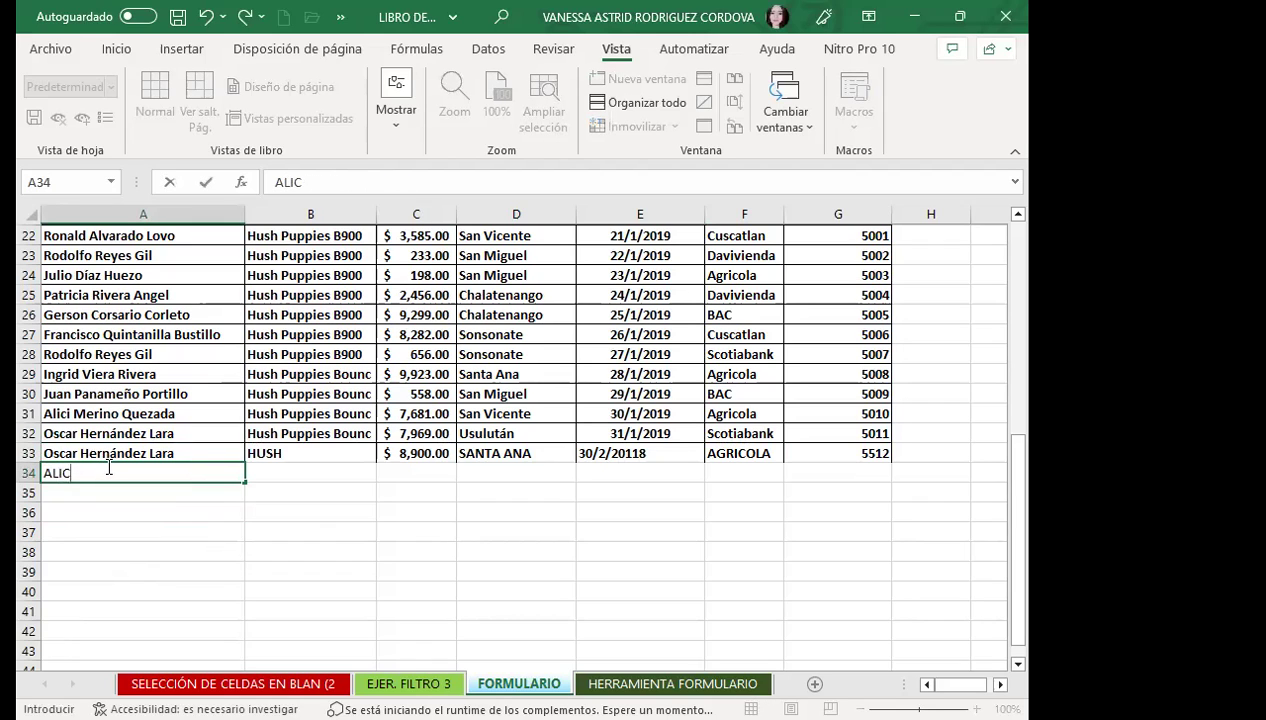
key(BackSpace)
key(BackSpace)
text(L)
key(Tab)
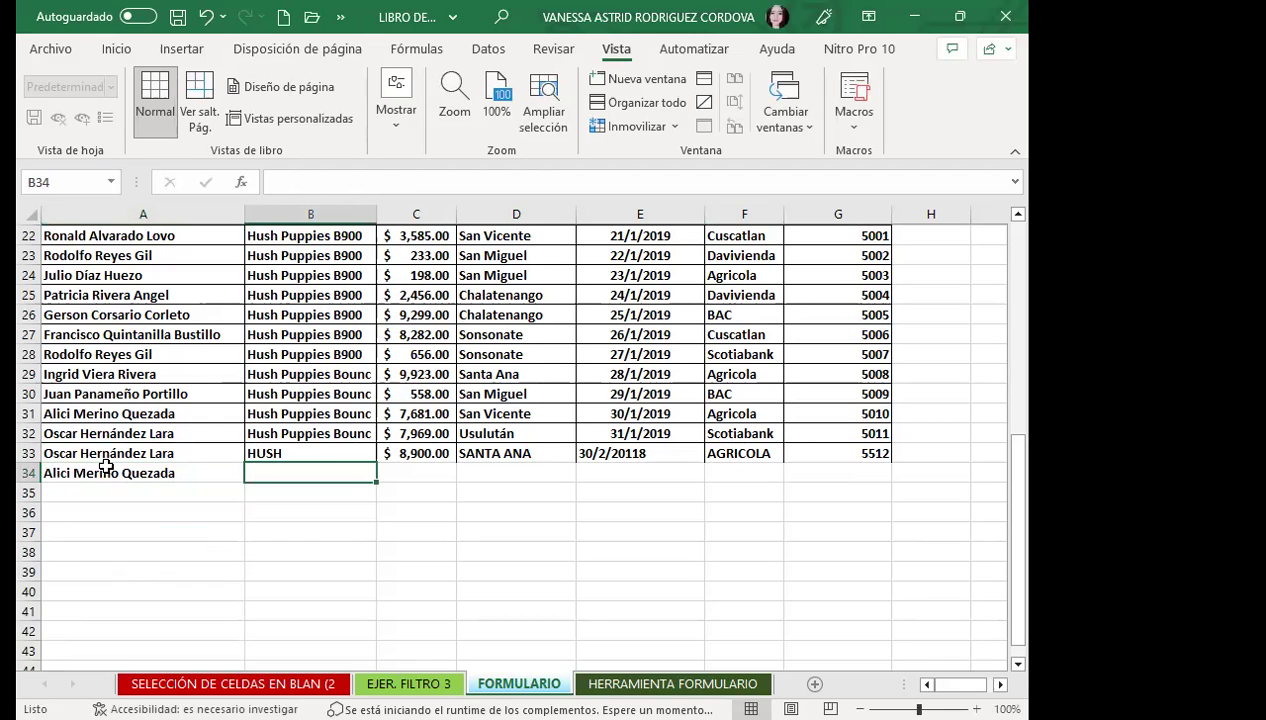
Enter product BOUNC, payment 7,000 and zone Usulután in row 34.
text(BOUNC)
key(Tab)
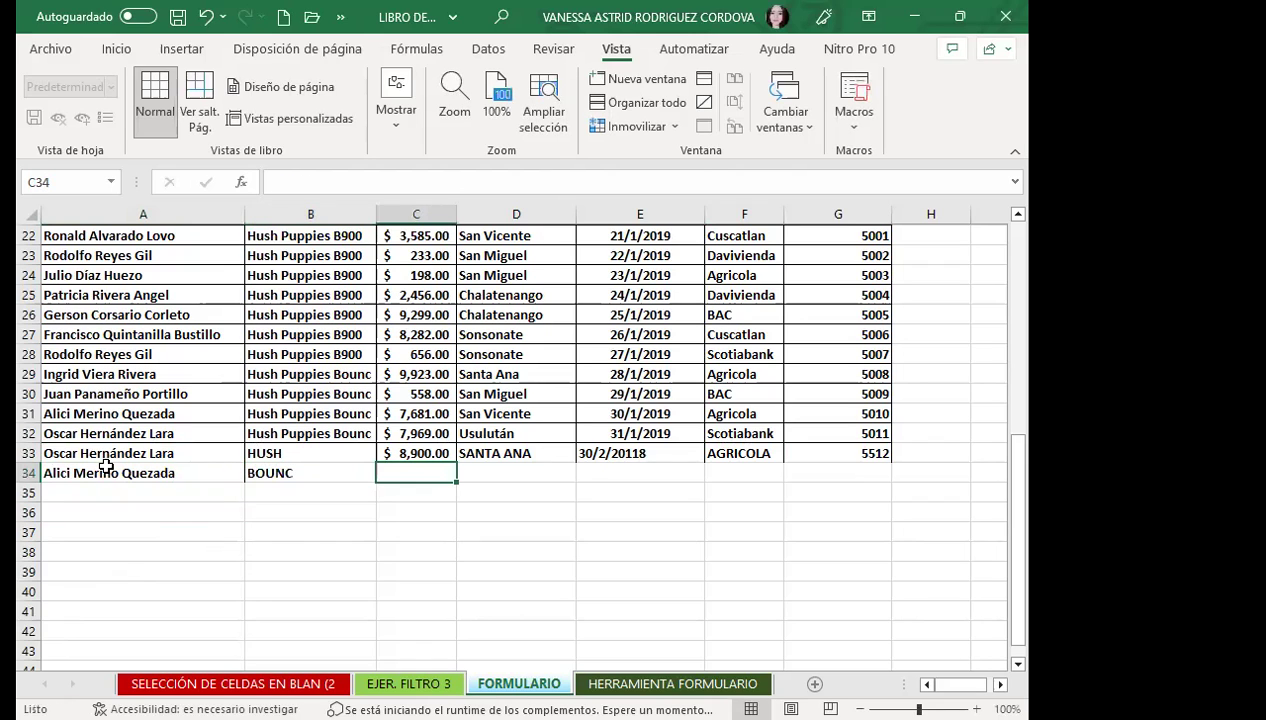
text(7,000)
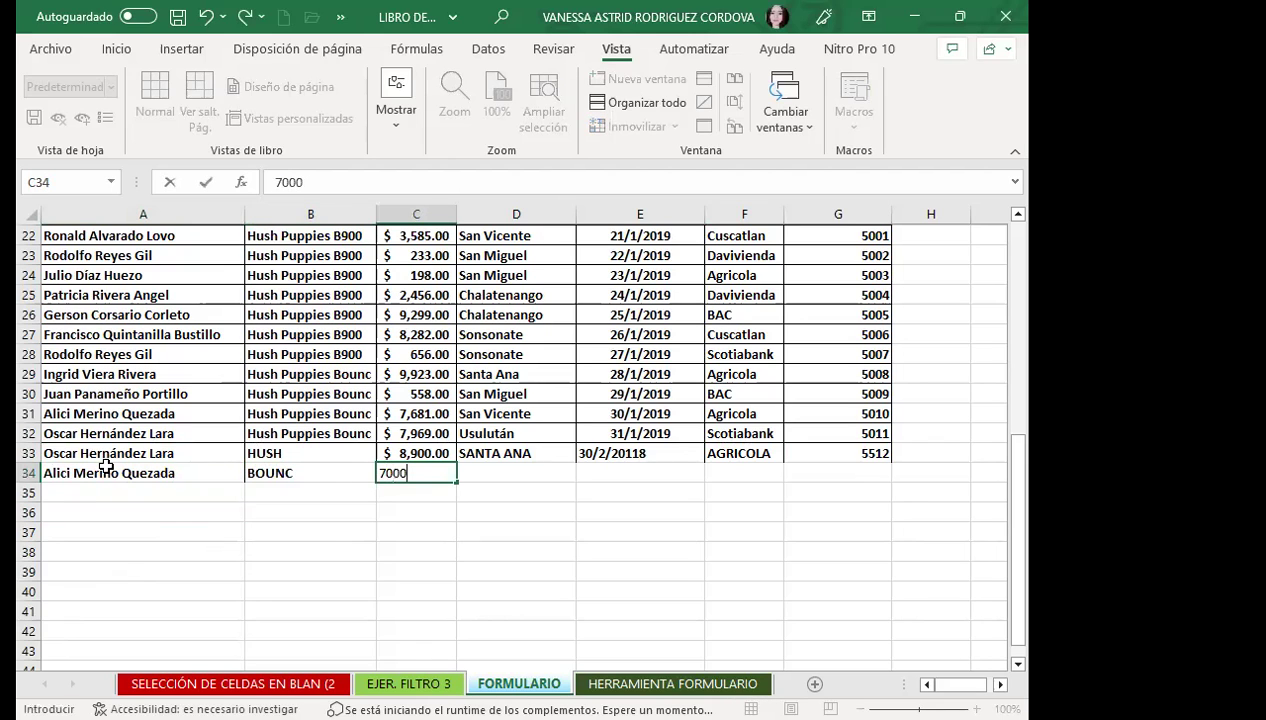
key(Tab)
text(U)
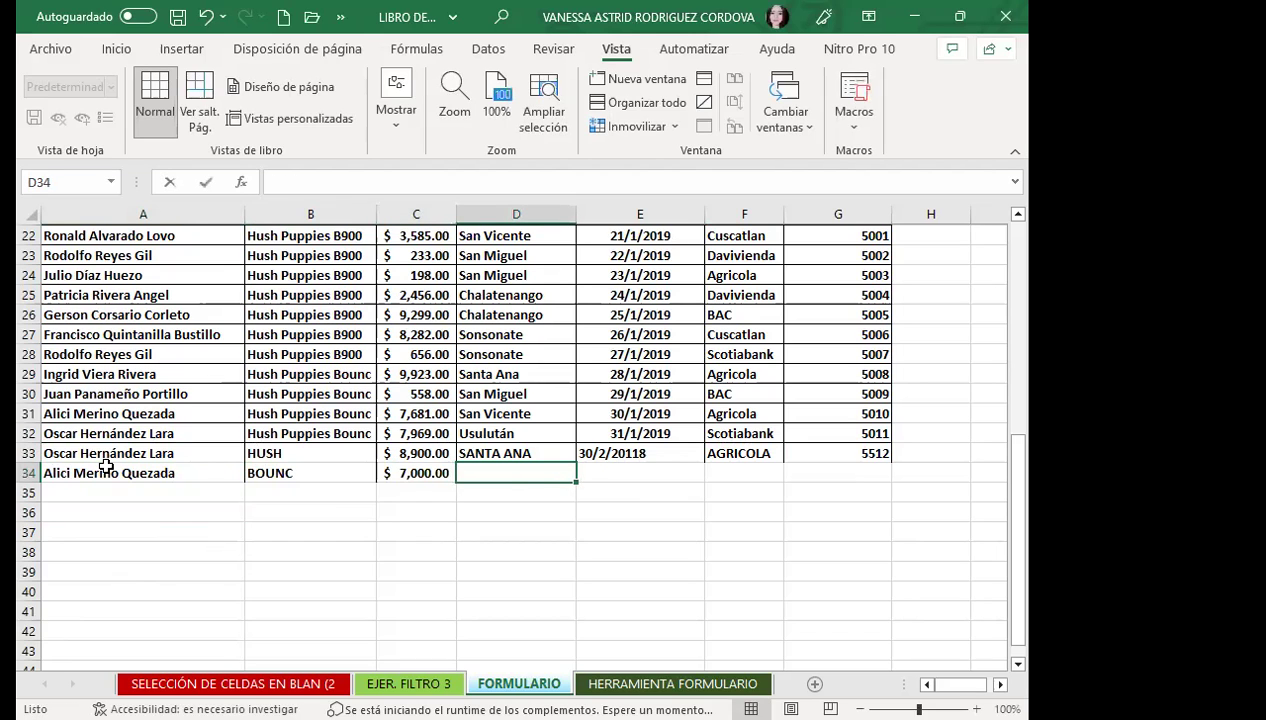
text(SU)
key(Tab)
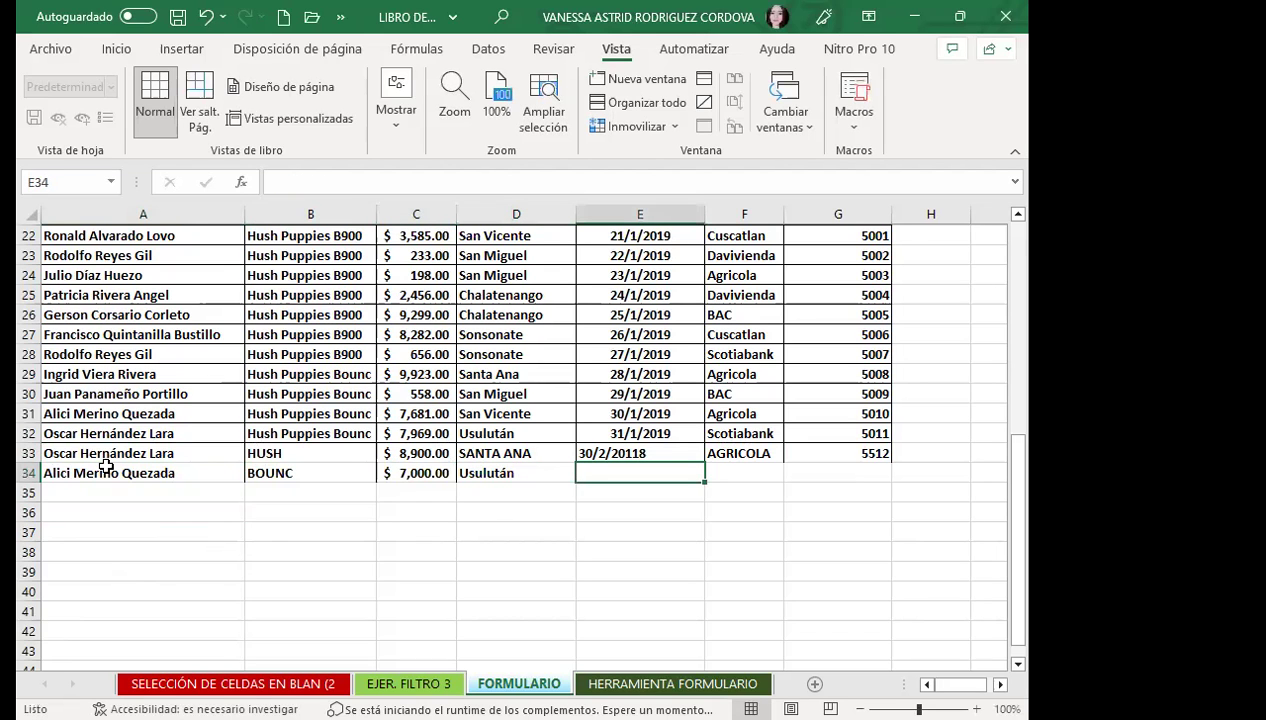
text(30/2)
key(BackSpace)
key(BackSpace)
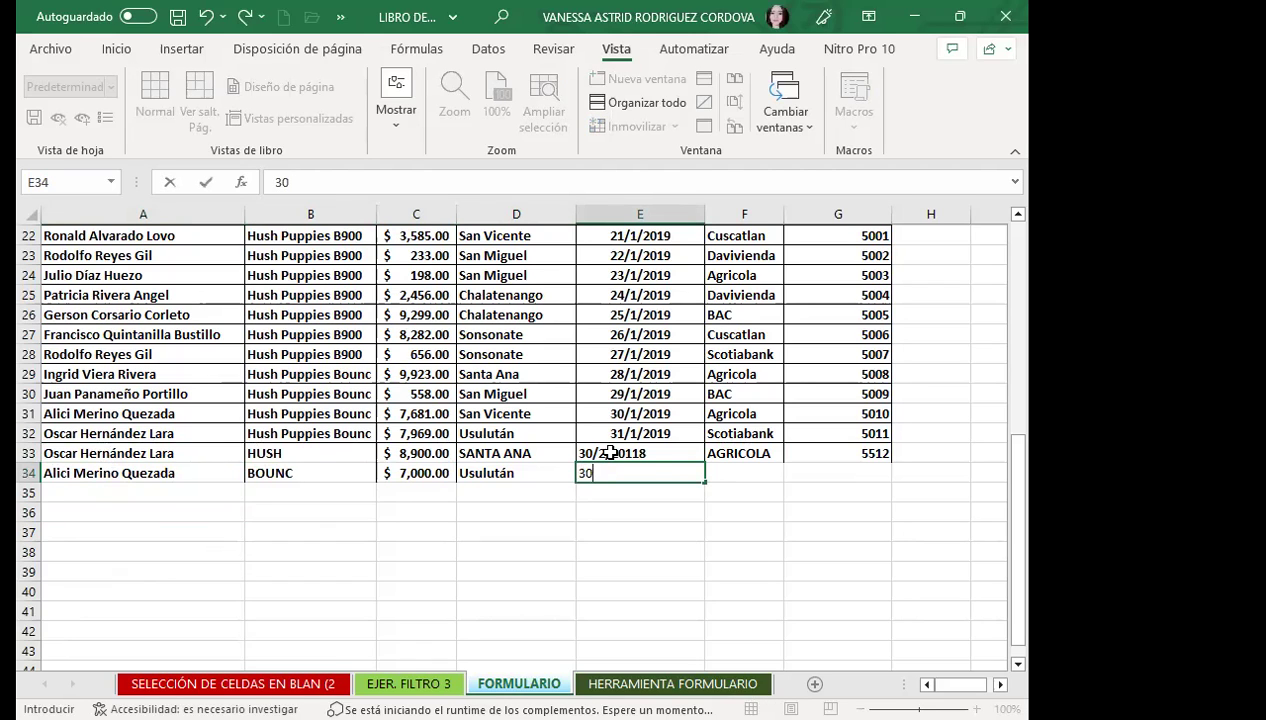
Correct the dates: E33 to 29/3/2022 and E34 to 31/1/2023.
click(612, 453)
key(BackSpace)
text(29/3/2022)
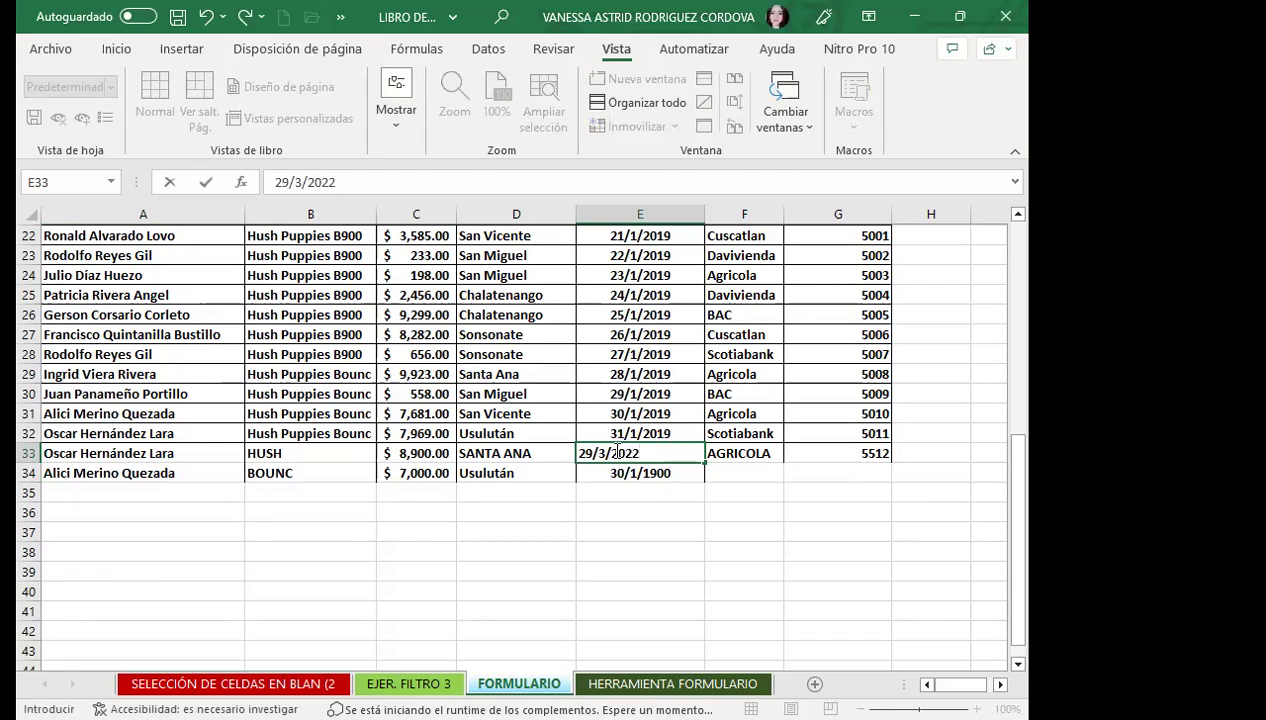
key(Tab)
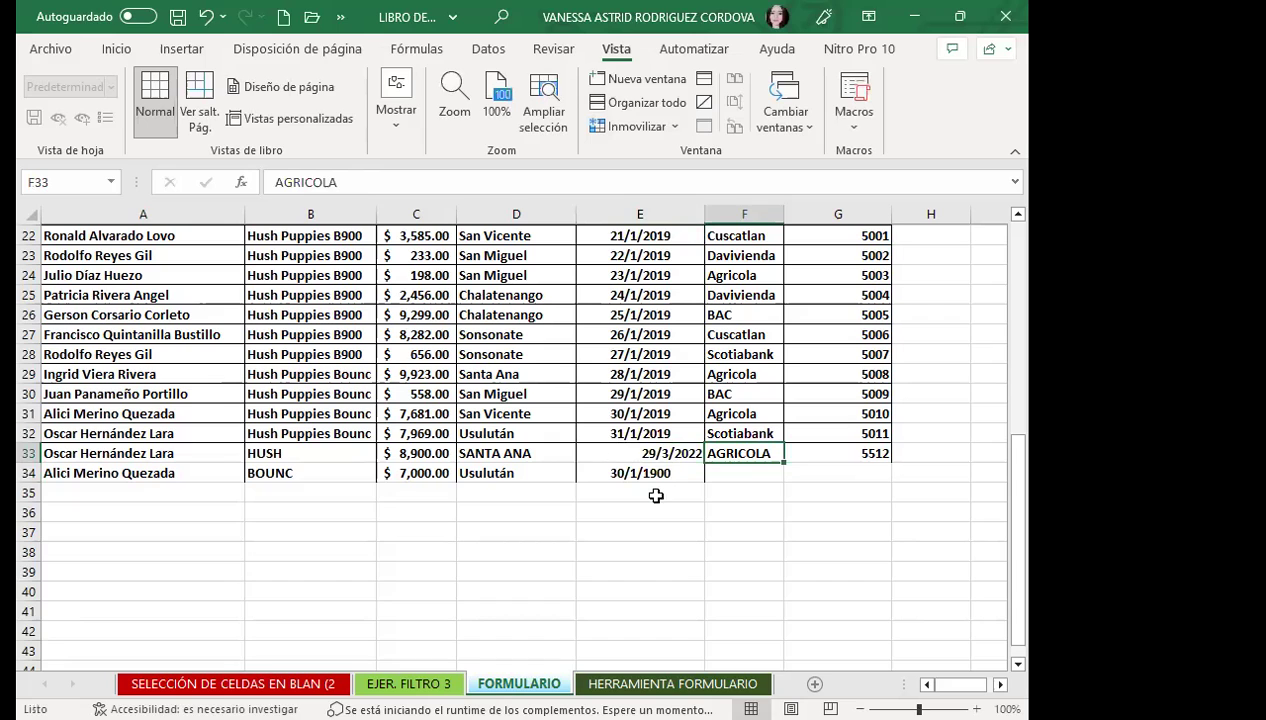
click(655, 472)
double_click(656, 473)
text(31/1/2023)
key(Return)
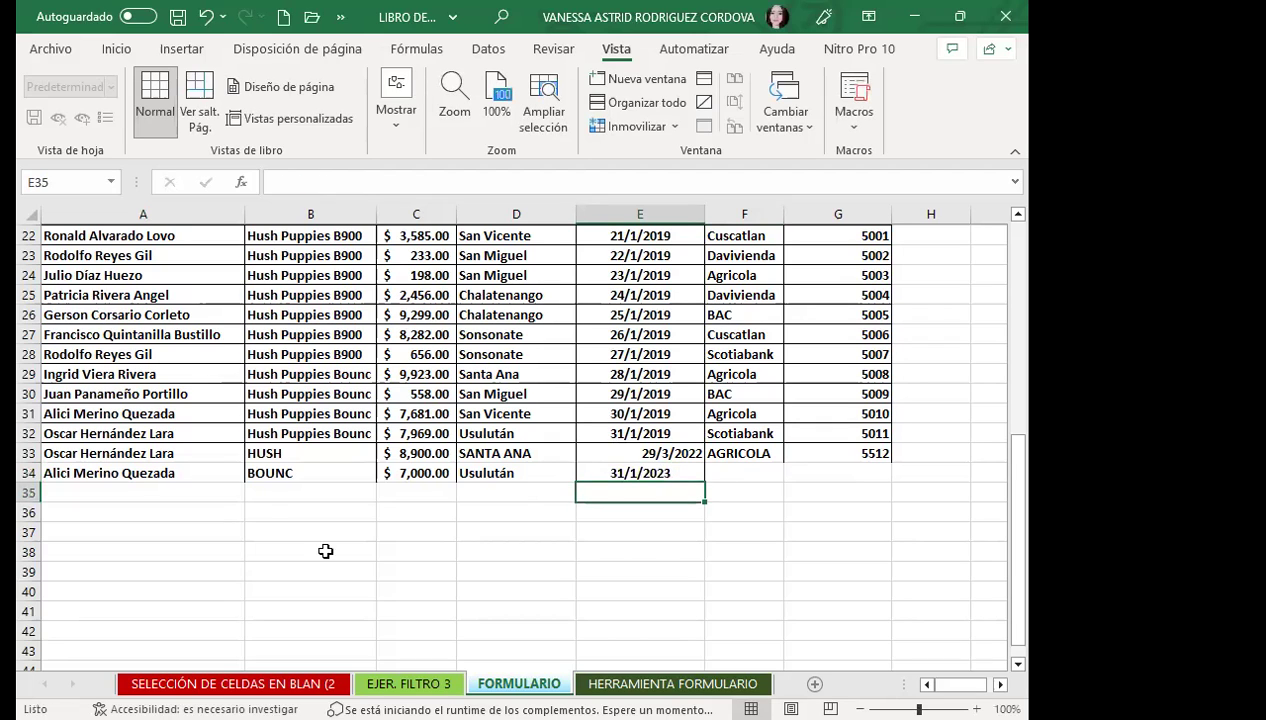
click(290, 510)
click(605, 450)
drag(630, 463, 705, 508)
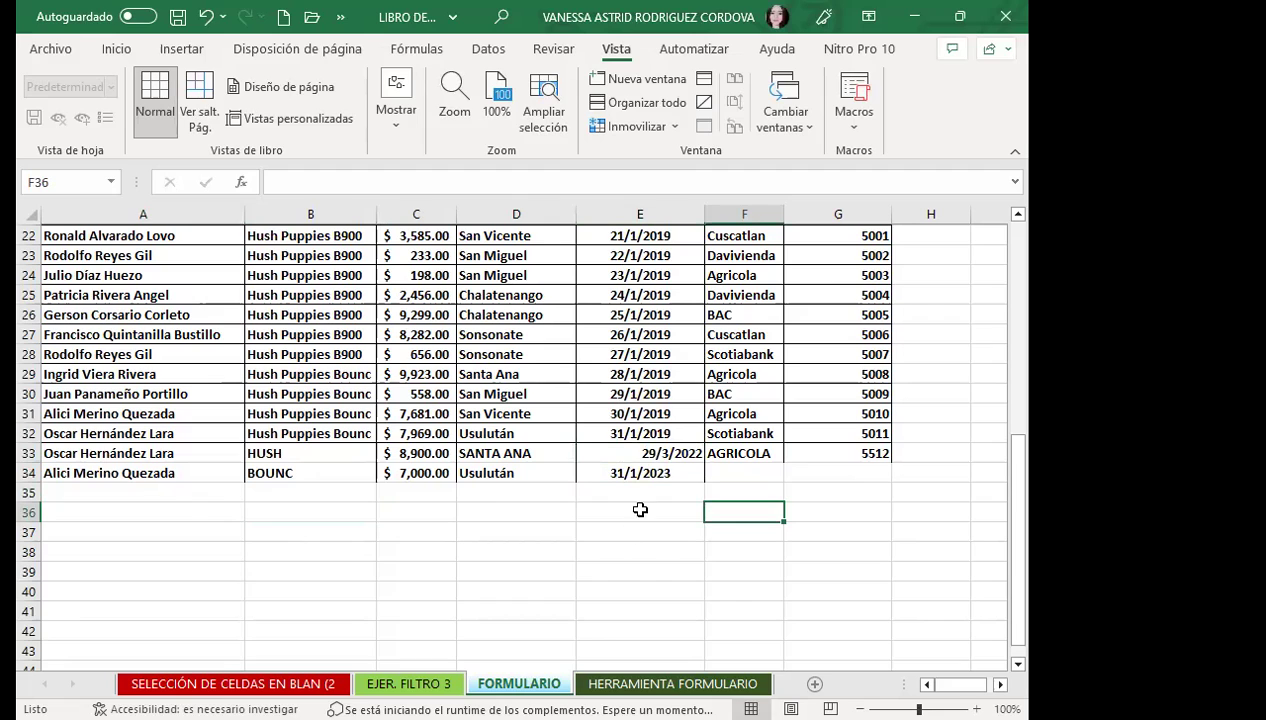
click(419, 530)
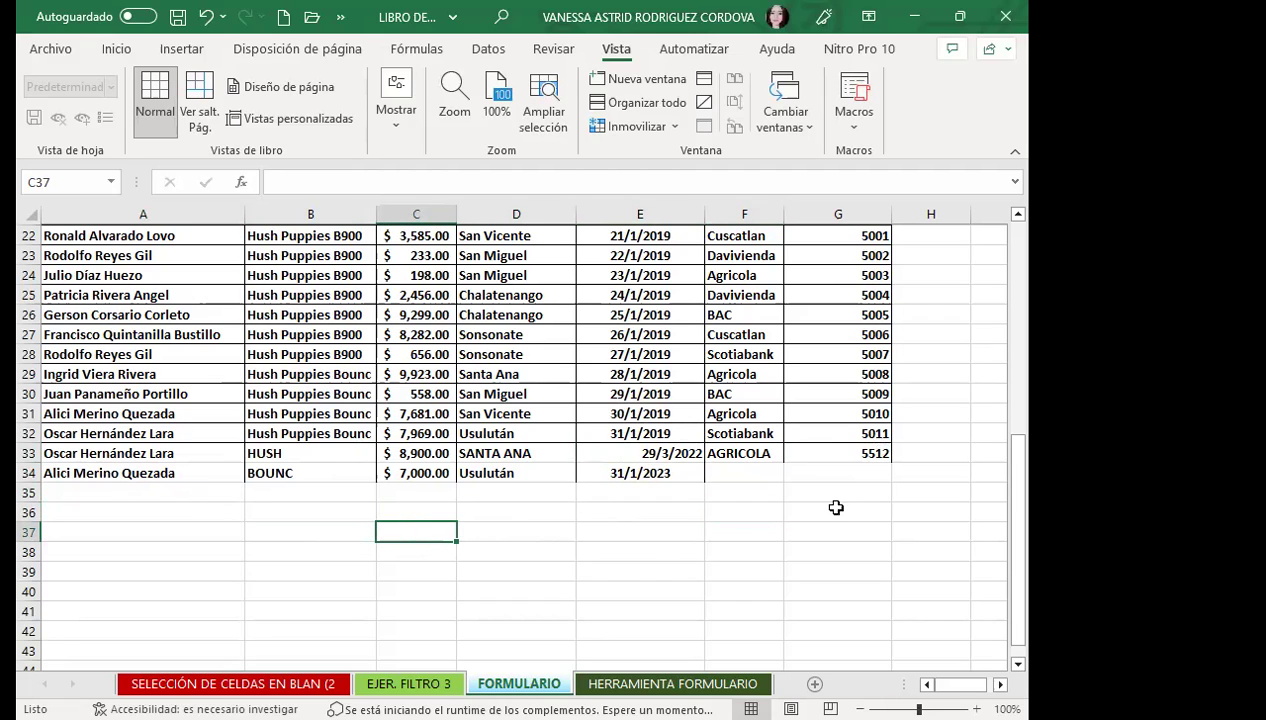
Apply All Borders to the new rows A33:G34.
click(355, 395)
scroll(355, 395, up, 6)
scroll(345, 370, up, 1)
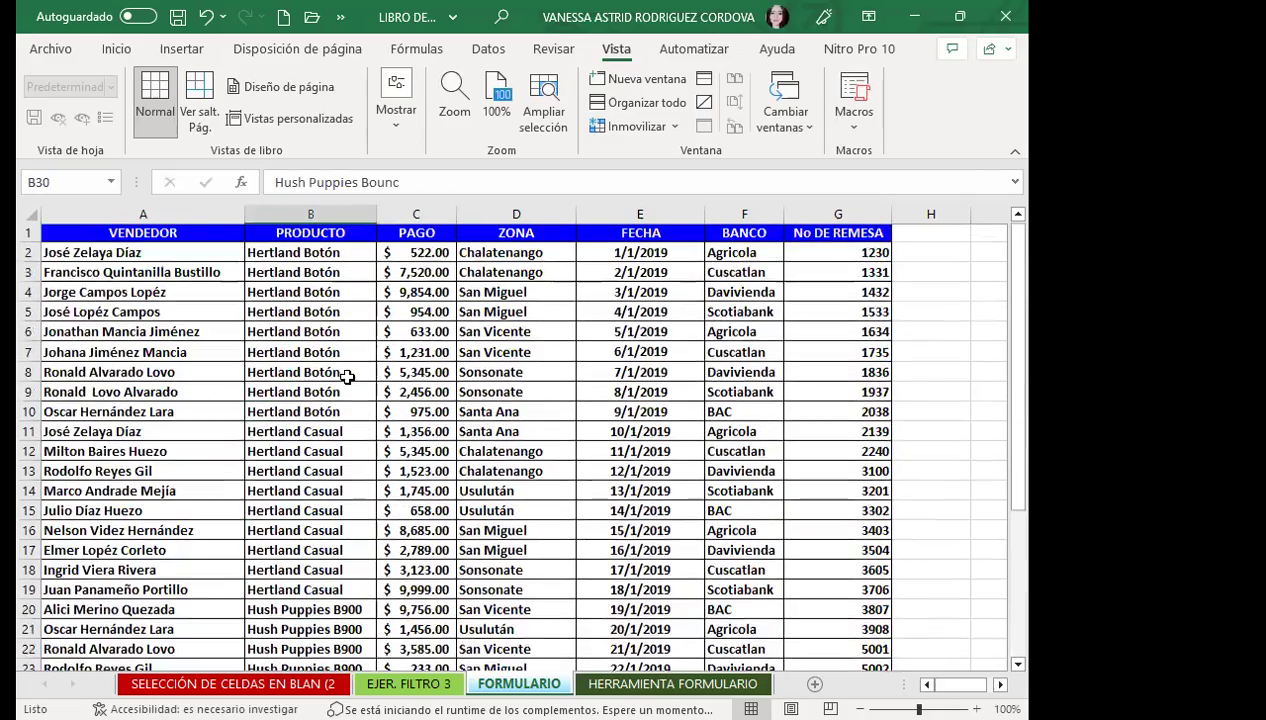
scroll(351, 501, down, 9)
scroll(348, 502, down, 2)
scroll(345, 503, up, 3)
scroll(345, 503, up, 2)
click(186, 506)
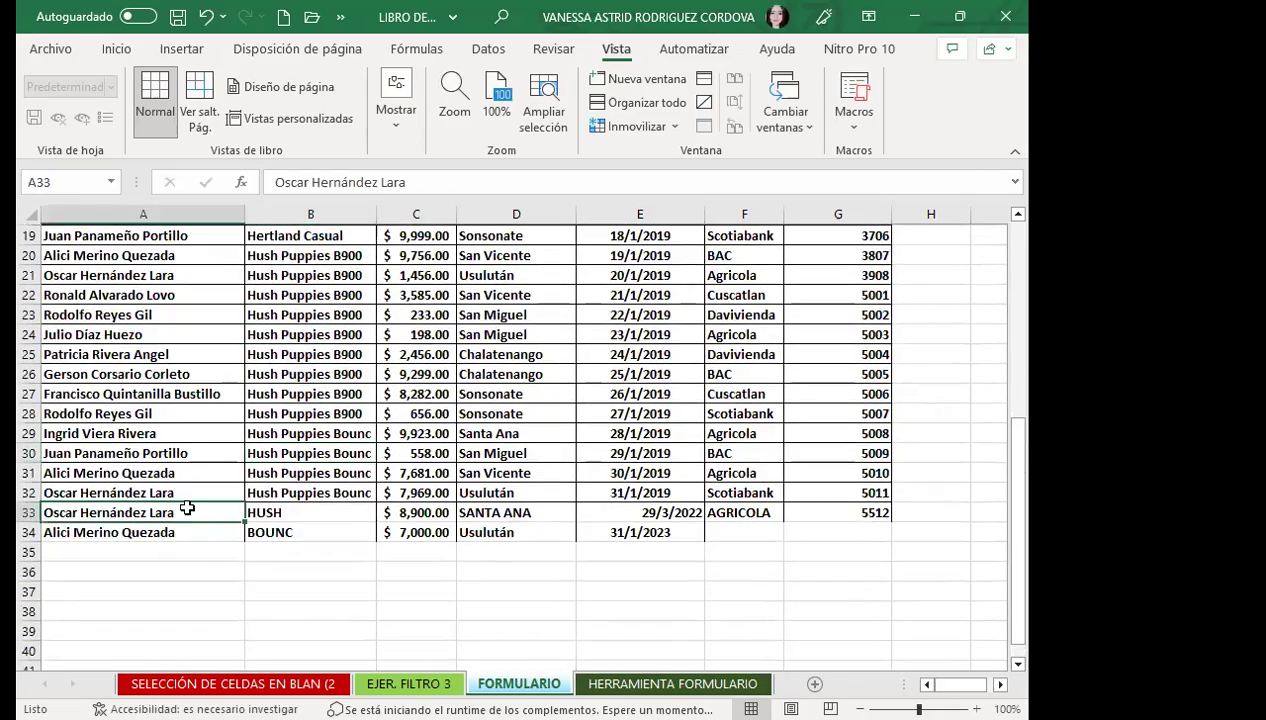
click(510, 553)
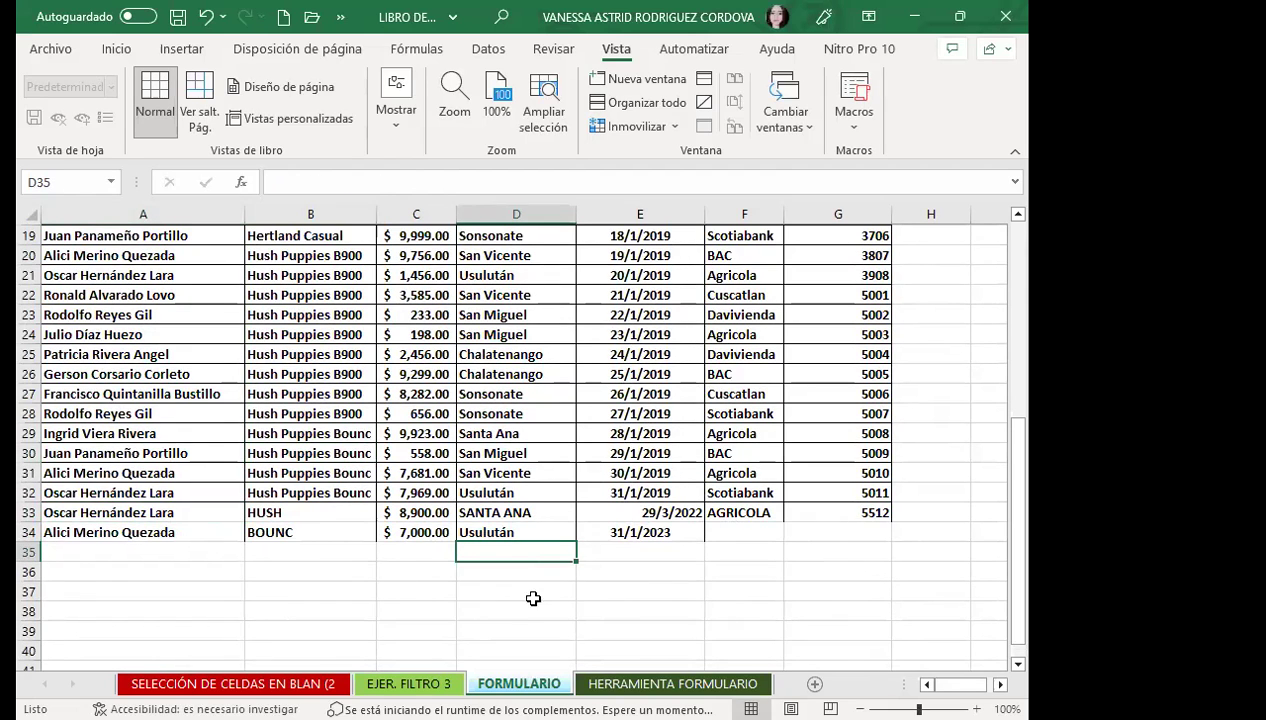
click(441, 598)
drag(176, 506, 852, 532)
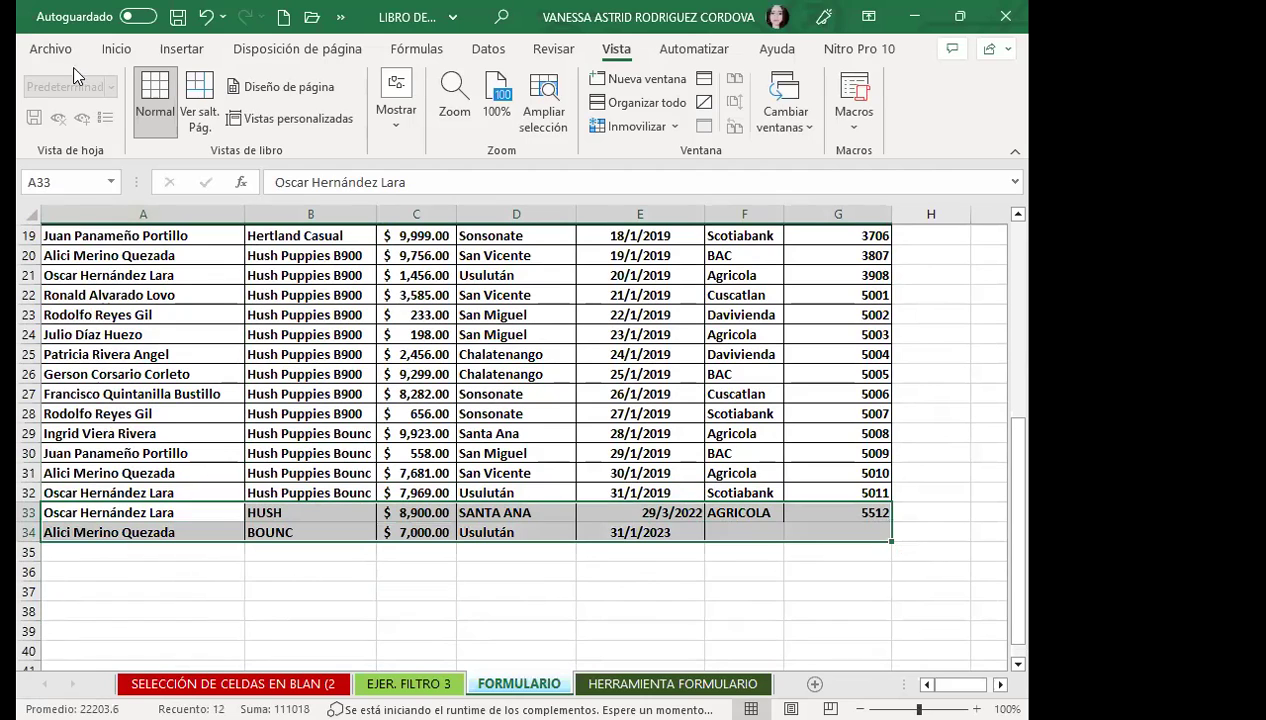
click(114, 52)
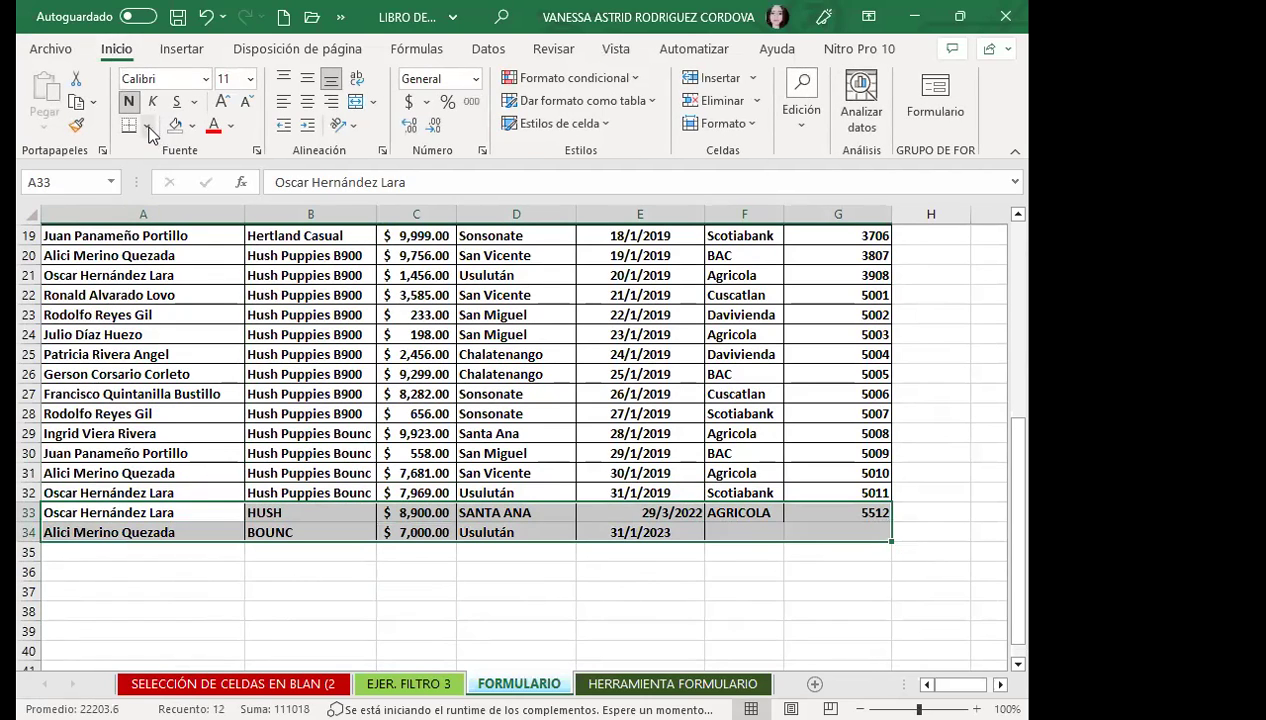
click(147, 127)
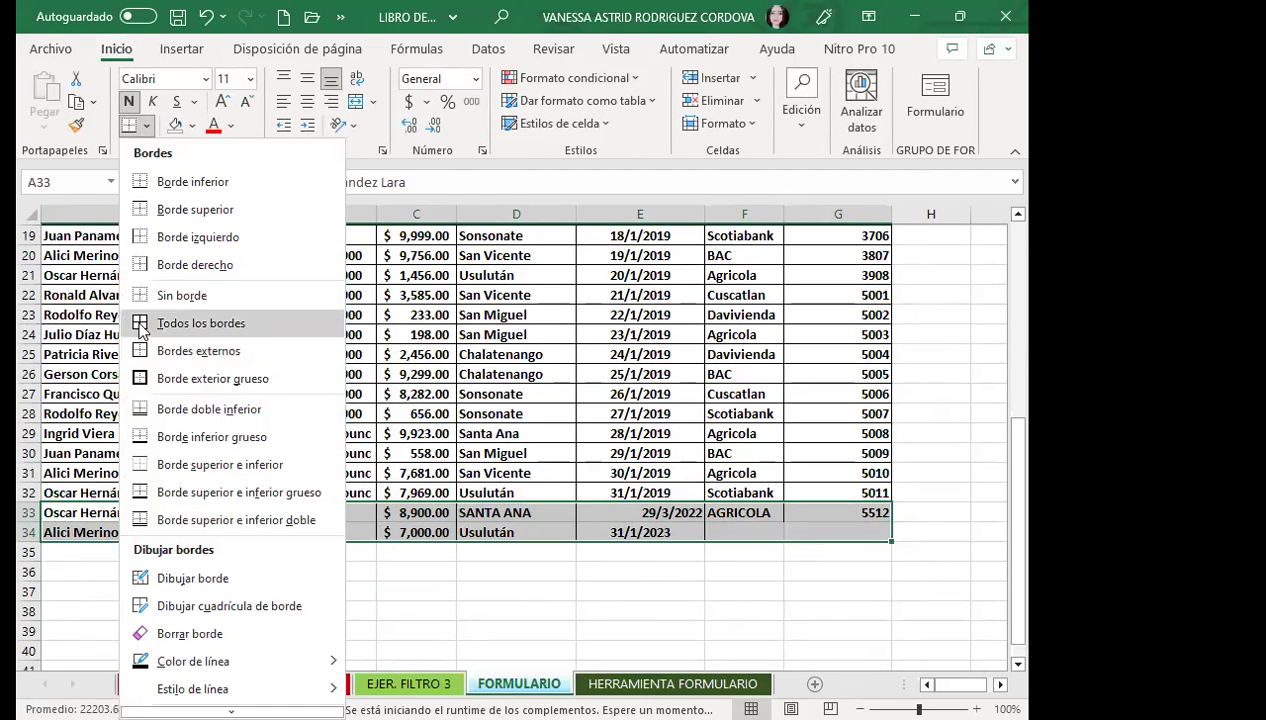
click(141, 323)
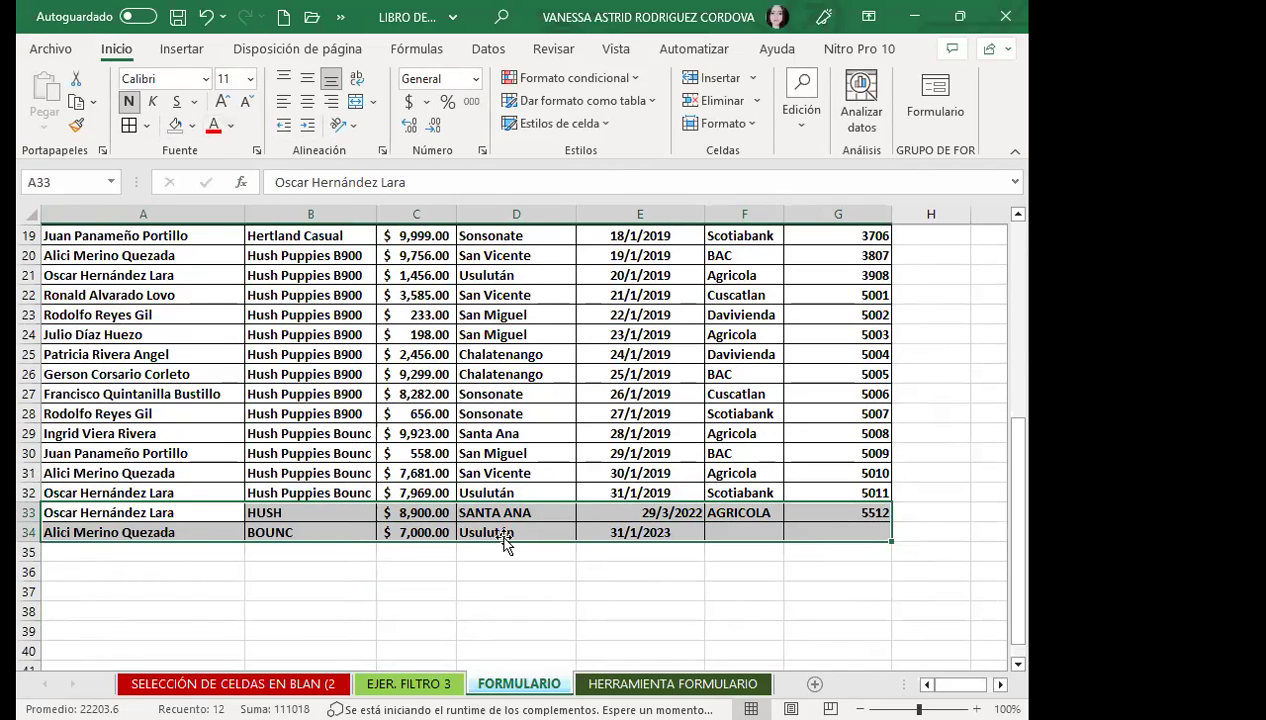
Center the dates in E33:E34.
drag(600, 510, 600, 530)
click(306, 103)
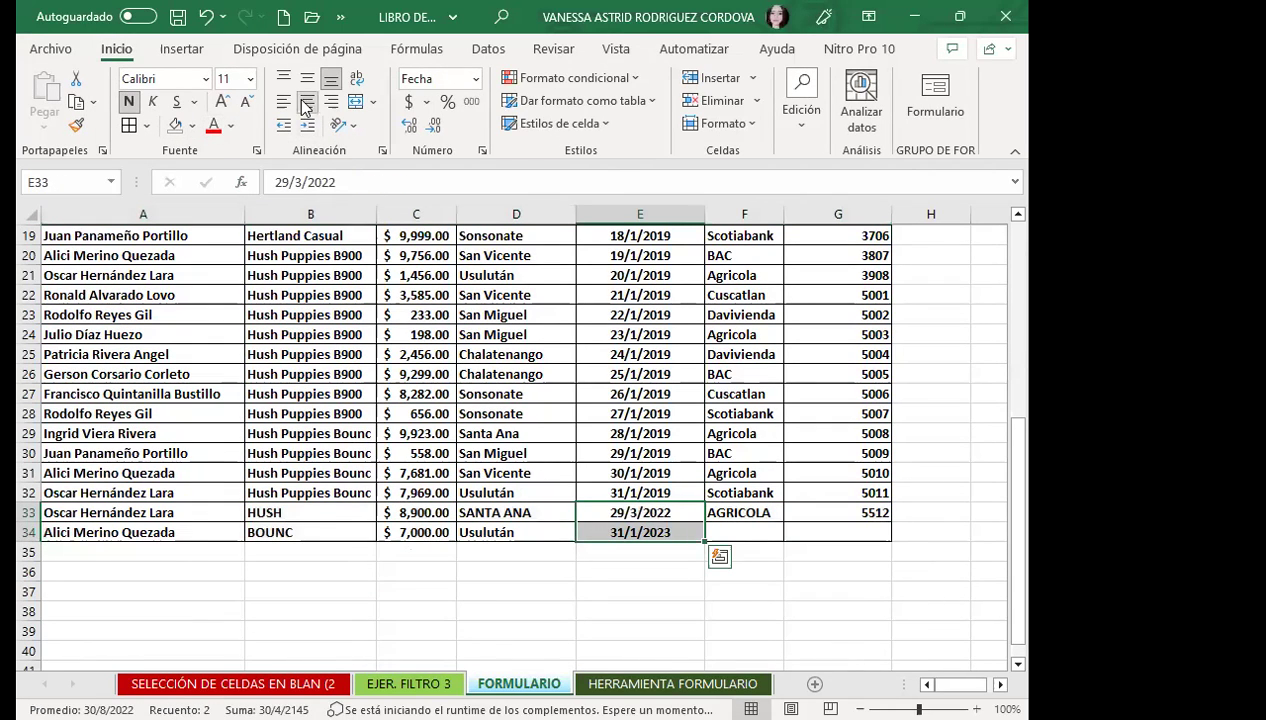
click(535, 591)
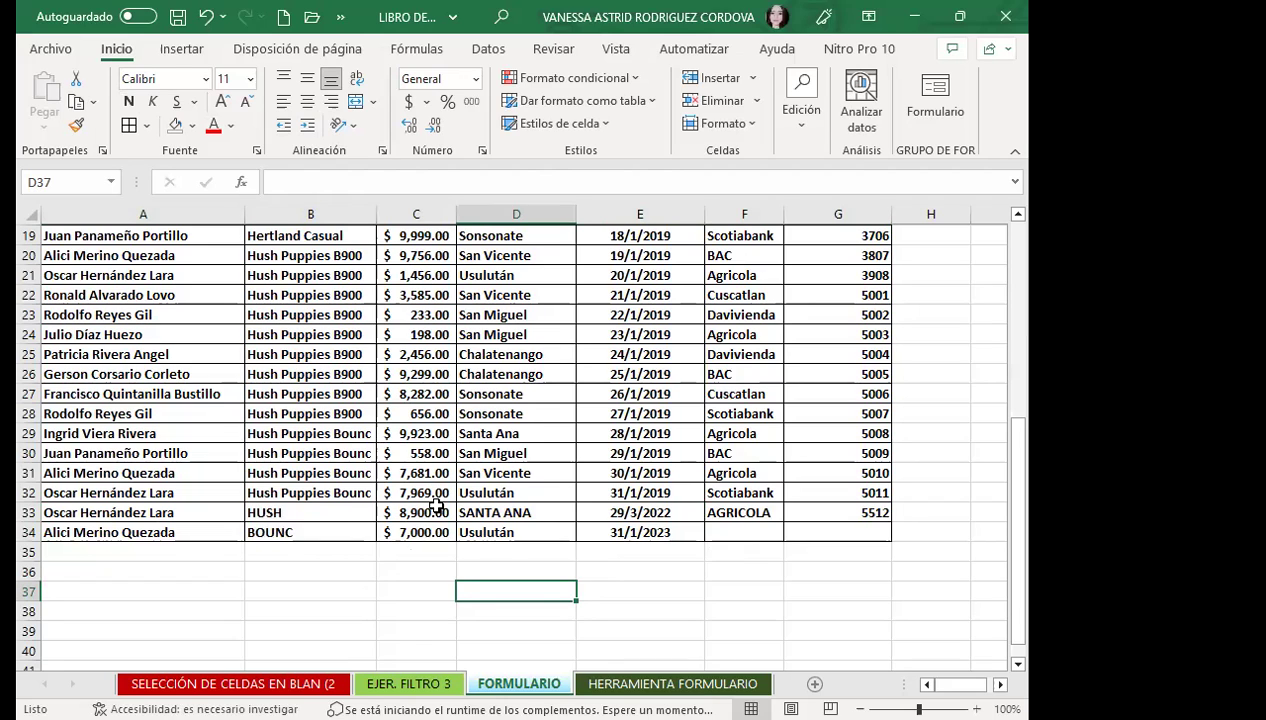
click(385, 588)
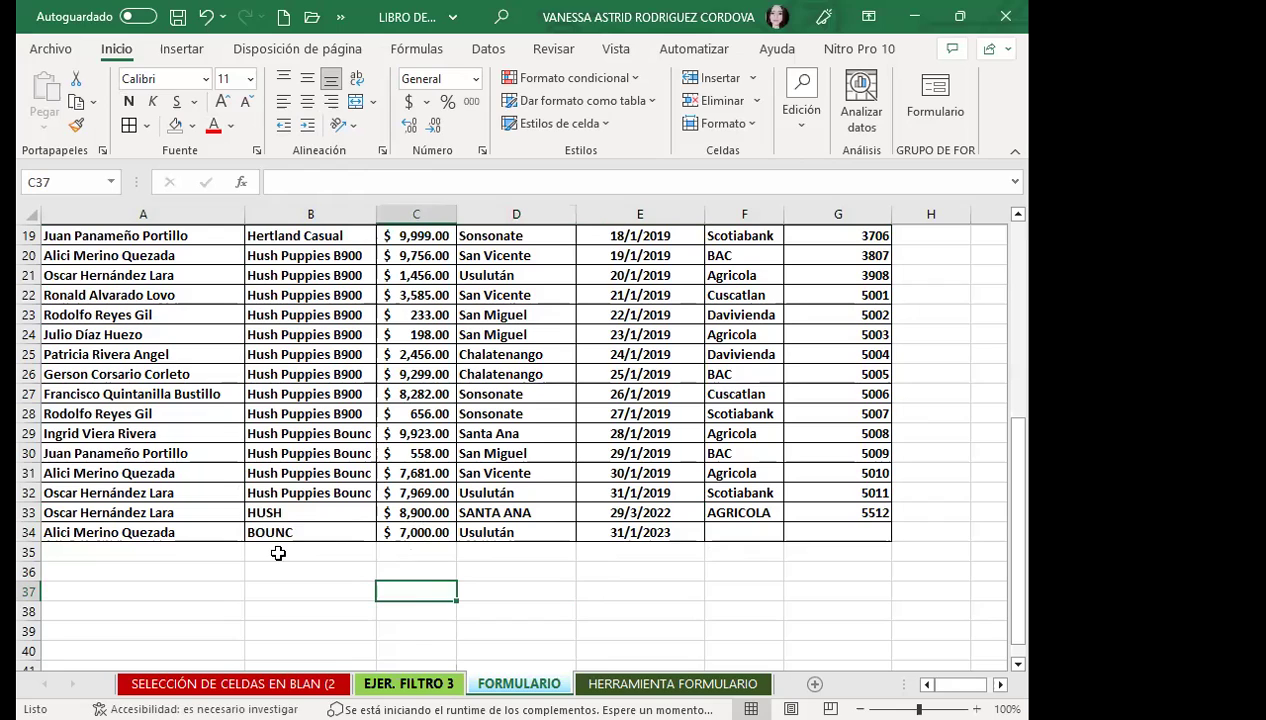
click(582, 595)
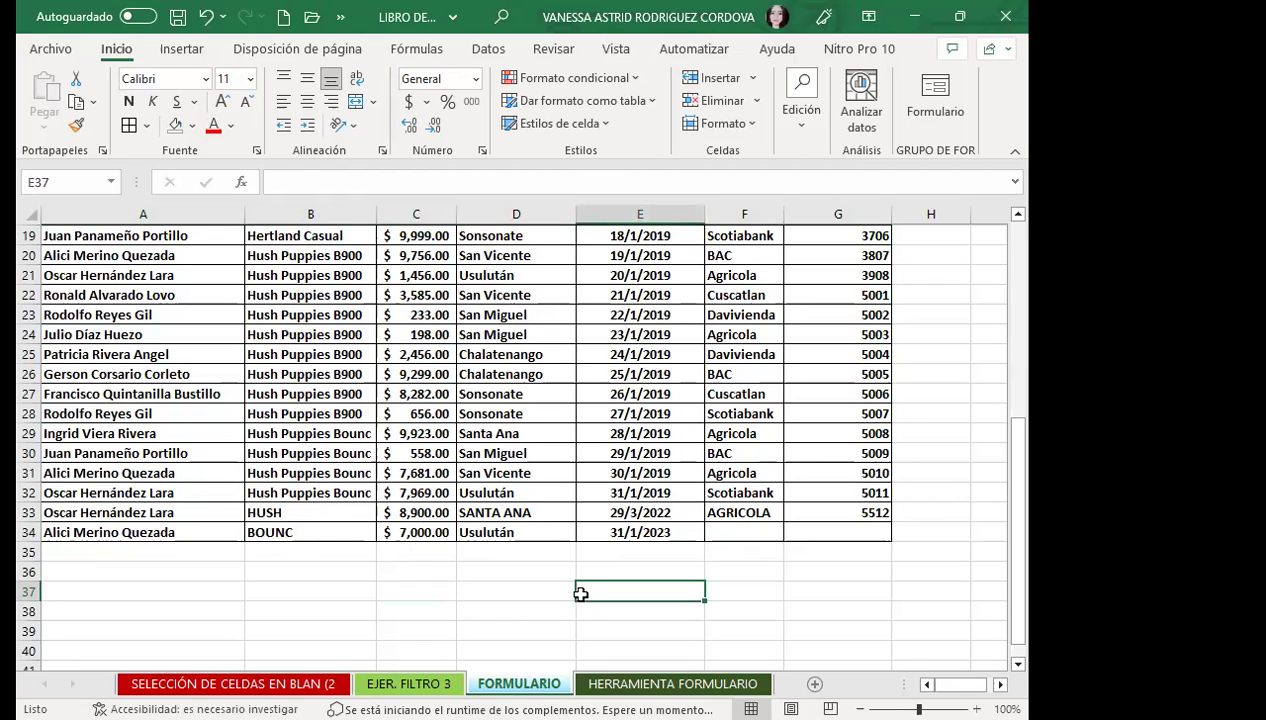
click(169, 532)
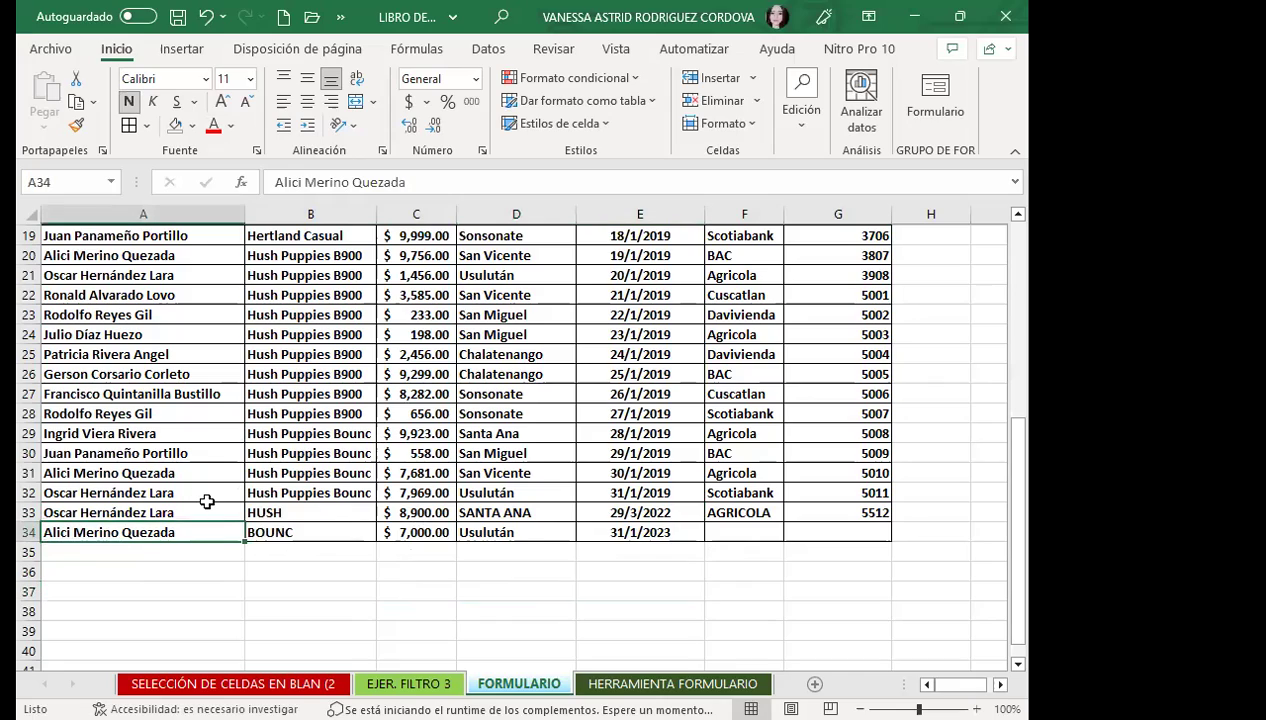
scroll(206, 501, up, 6)
scroll(204, 528, down, 7)
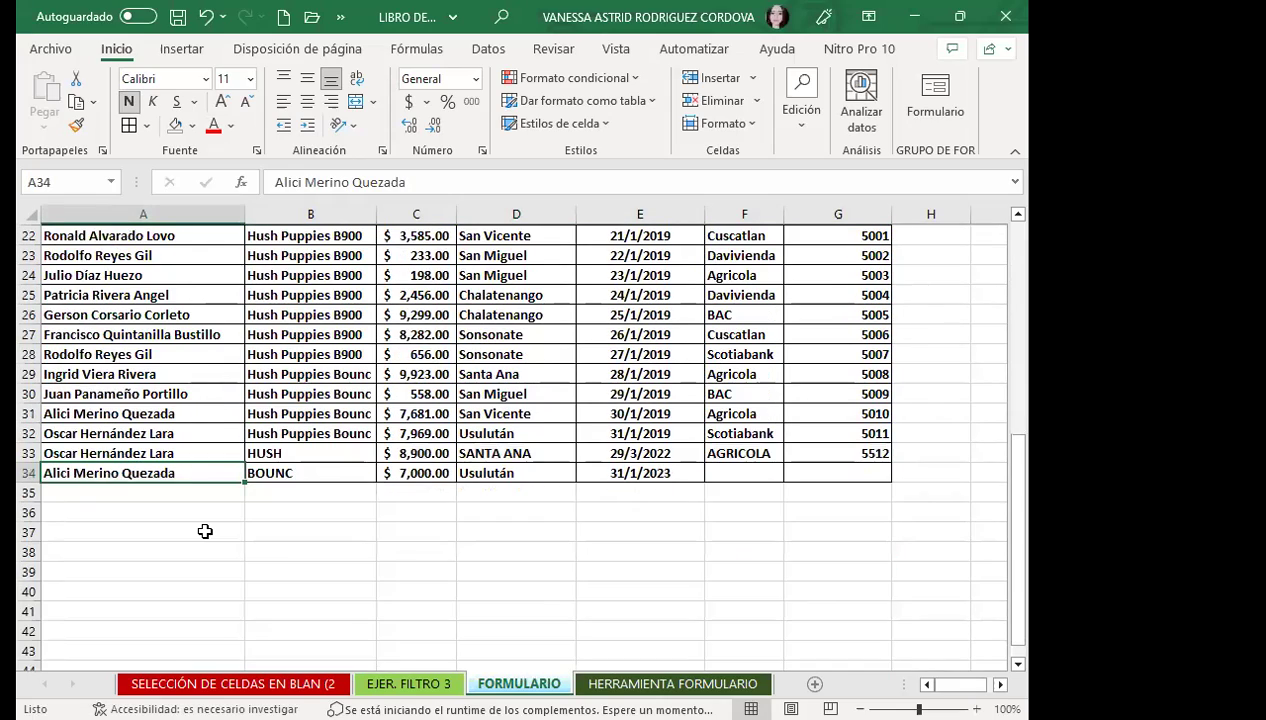
scroll(205, 531, up, 3)
scroll(204, 505, up, 2)
click(204, 508)
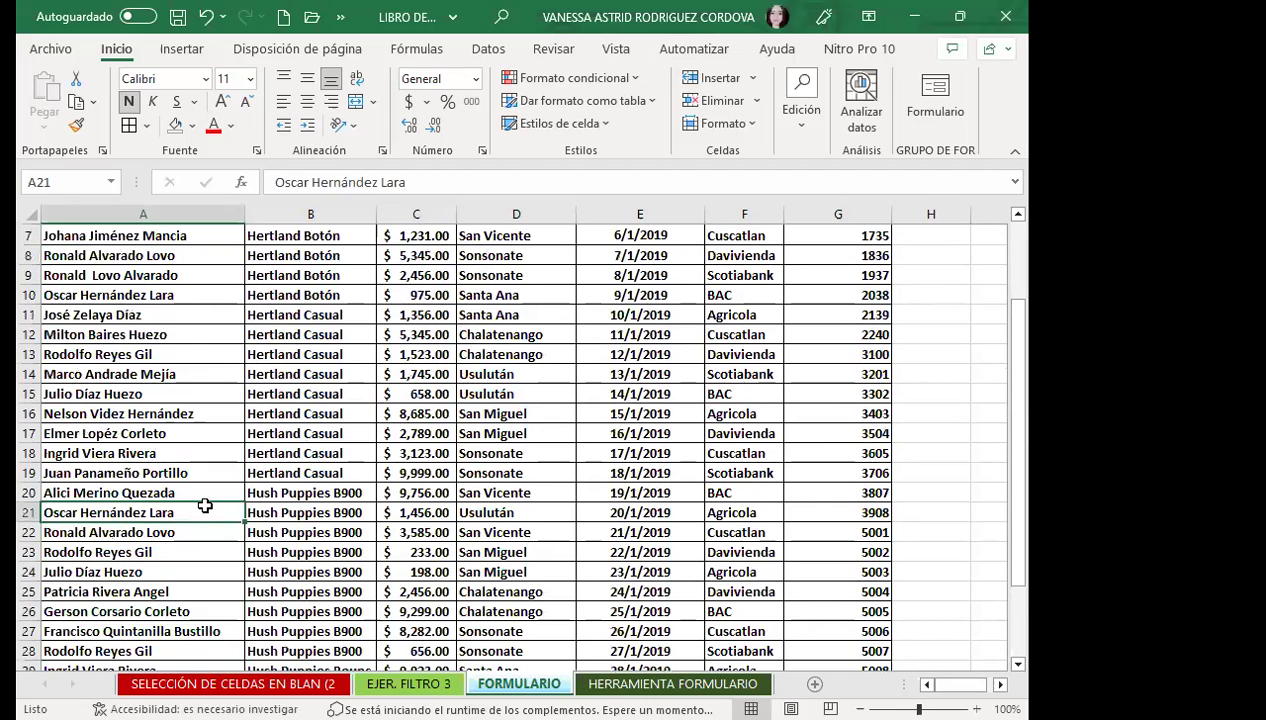
scroll(204, 506, down, 2)
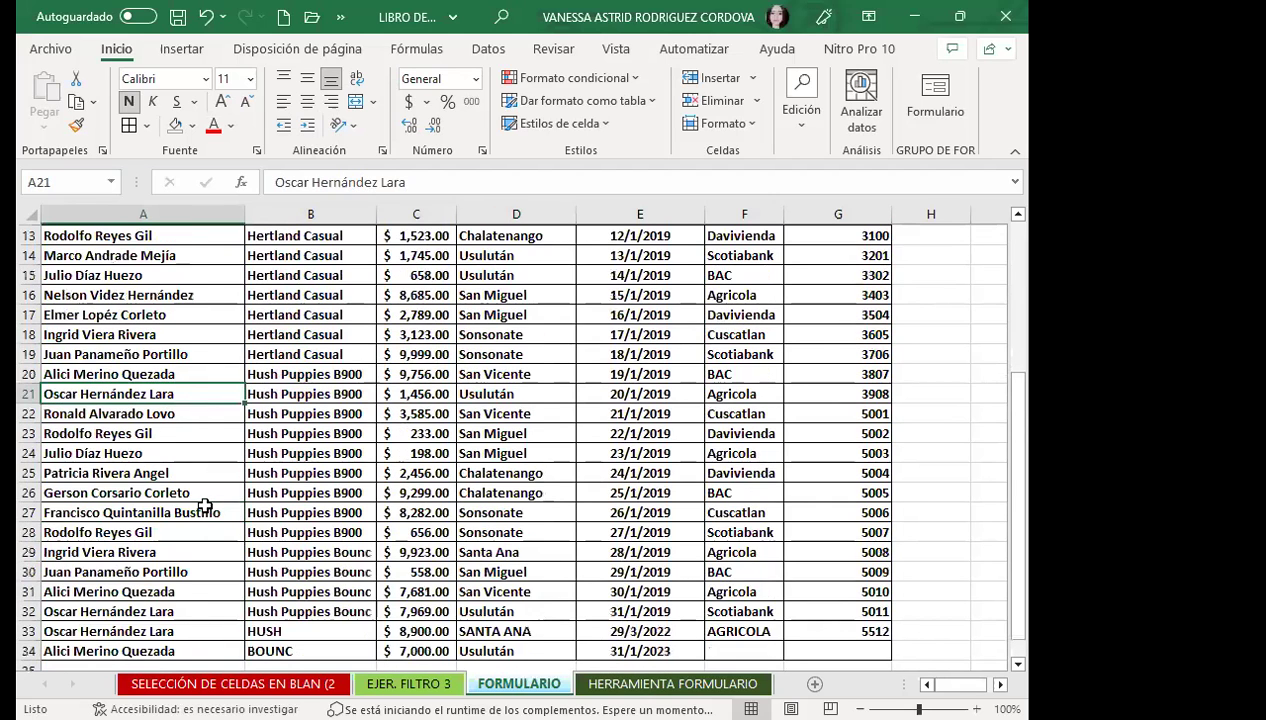
scroll(204, 506, down, 2)
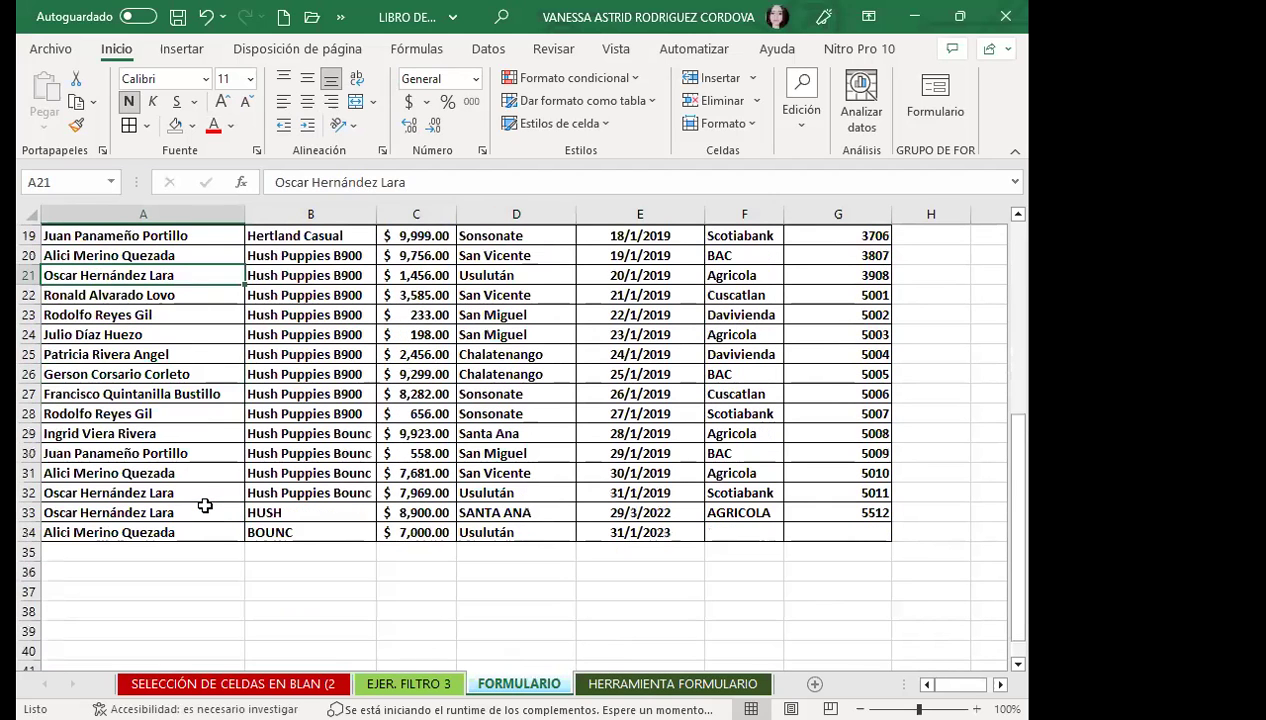
click(181, 553)
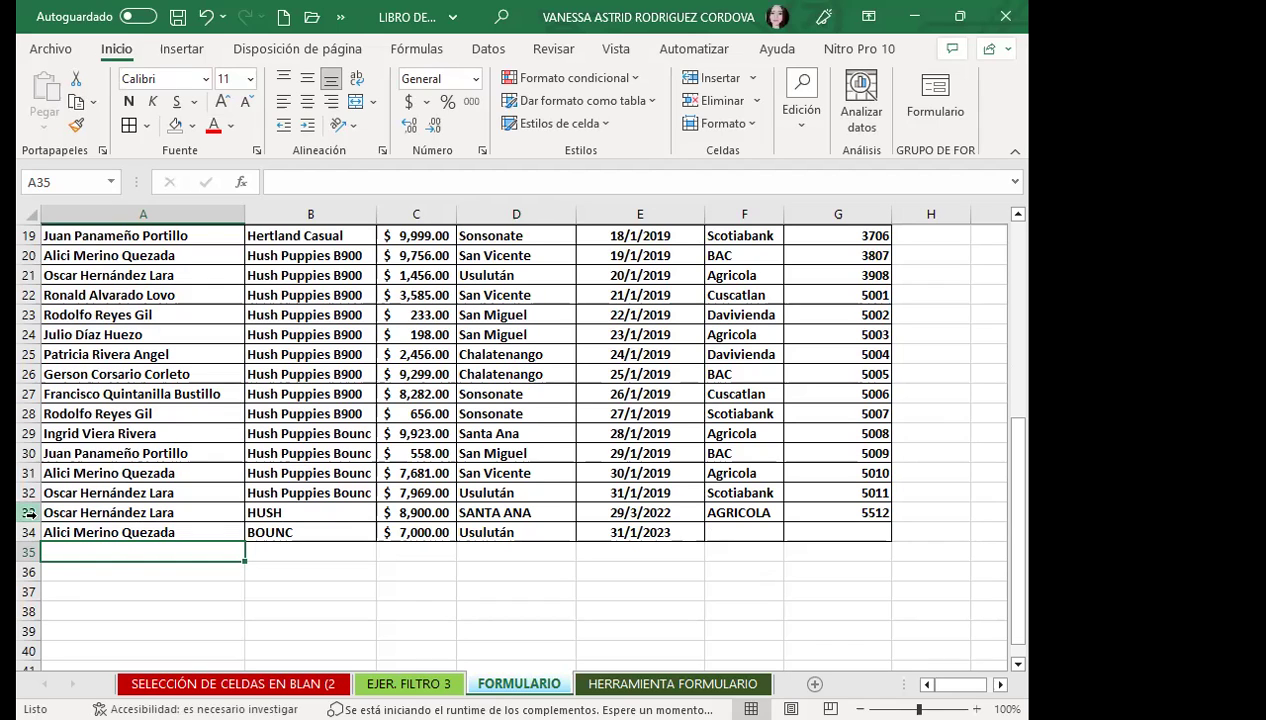
Delete rows 33 and 34 holding the added records, then select A33.
drag(28, 512, 28, 532)
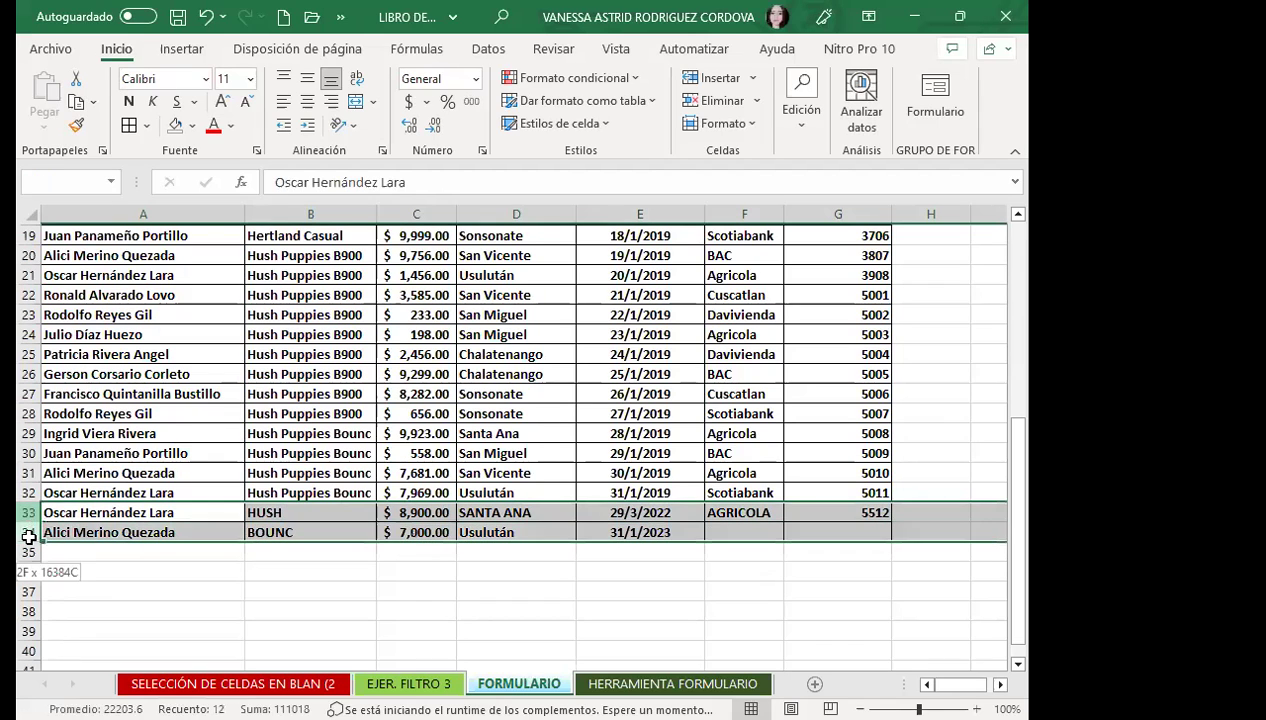
click(718, 108)
click(412, 572)
scroll(416, 560, up, 3)
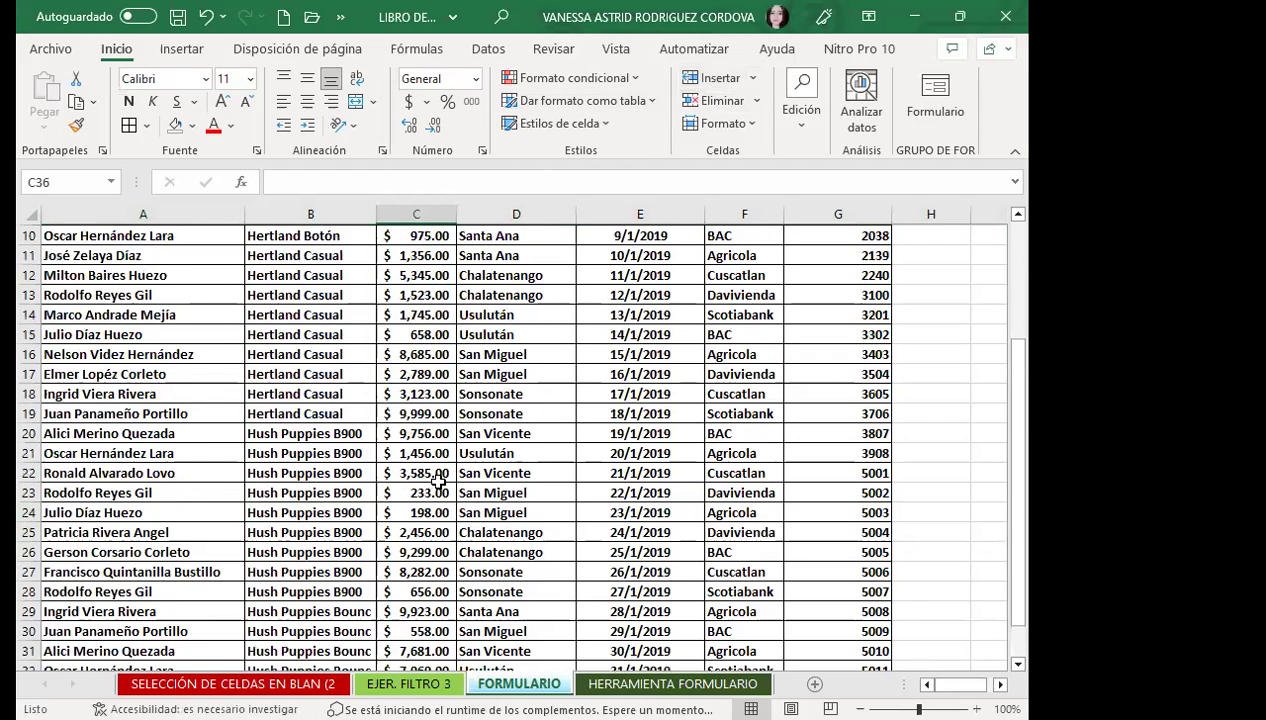
scroll(436, 530, up, 3)
scroll(436, 540, down, 2)
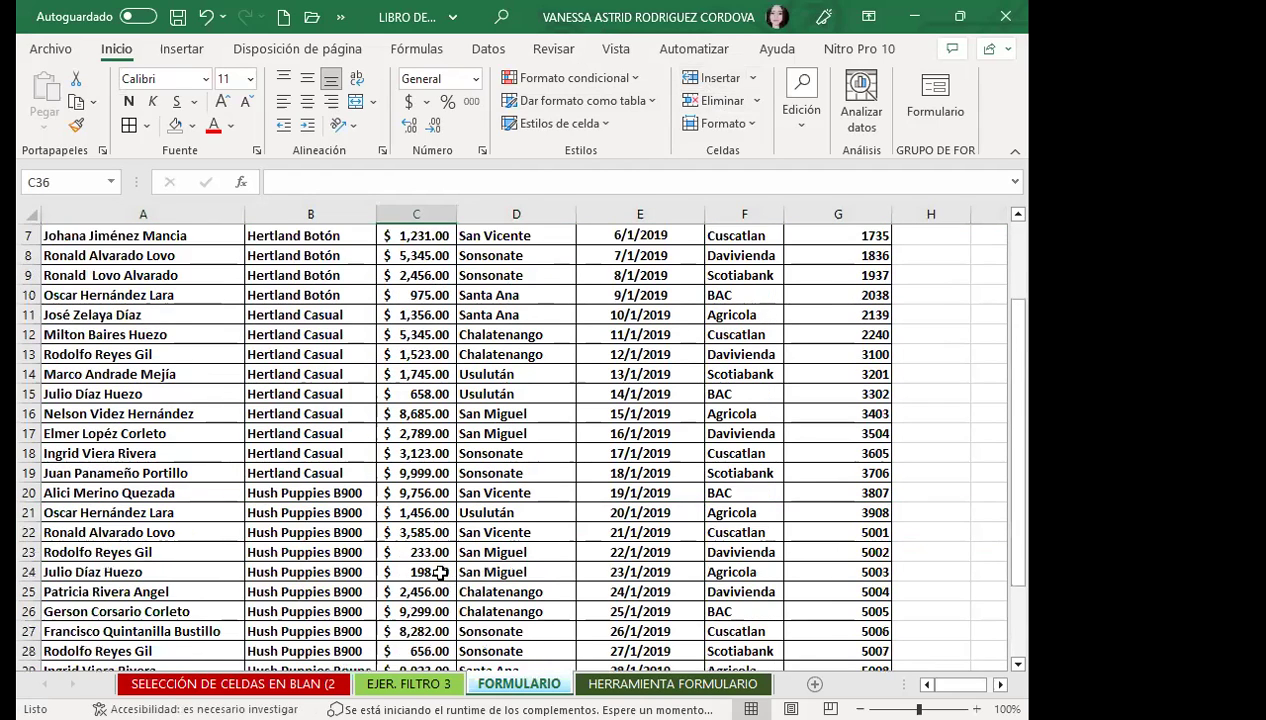
scroll(430, 560, down, 4)
click(208, 512)
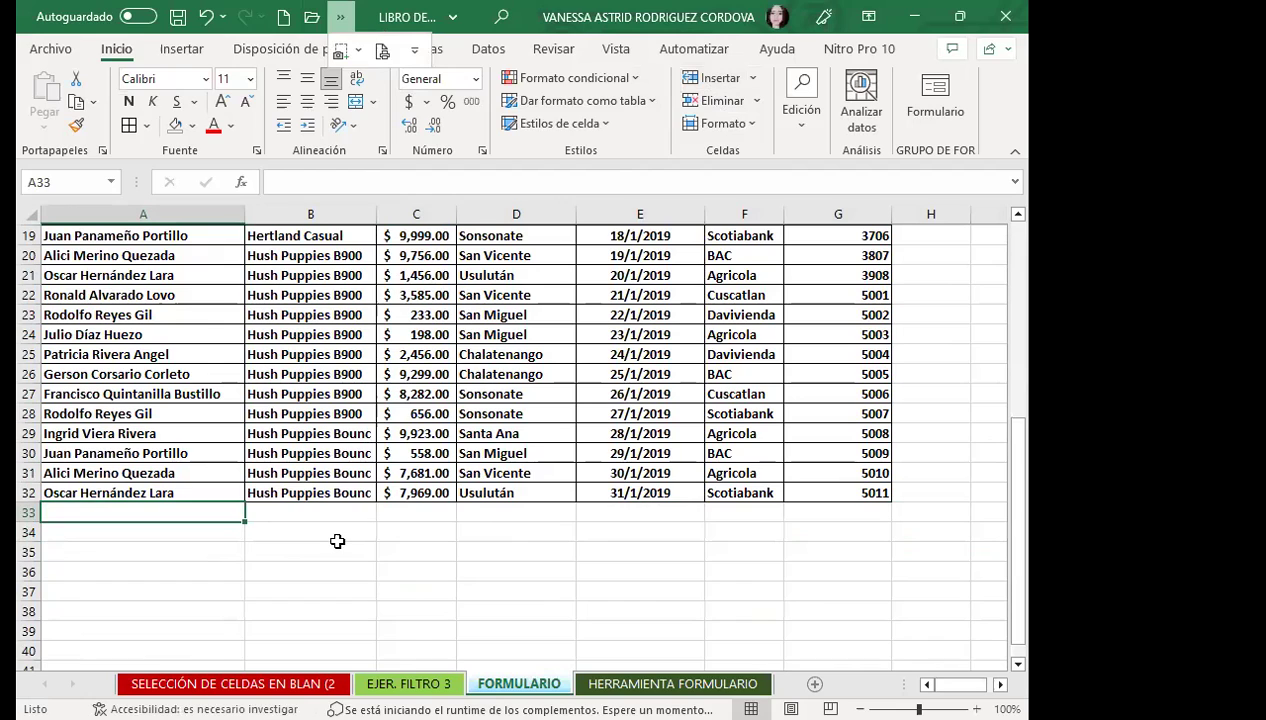
Browse the Insert, Page Layout, Formulas, Data, Review, Automate and Help tabs, ending on Formulas.
click(343, 541)
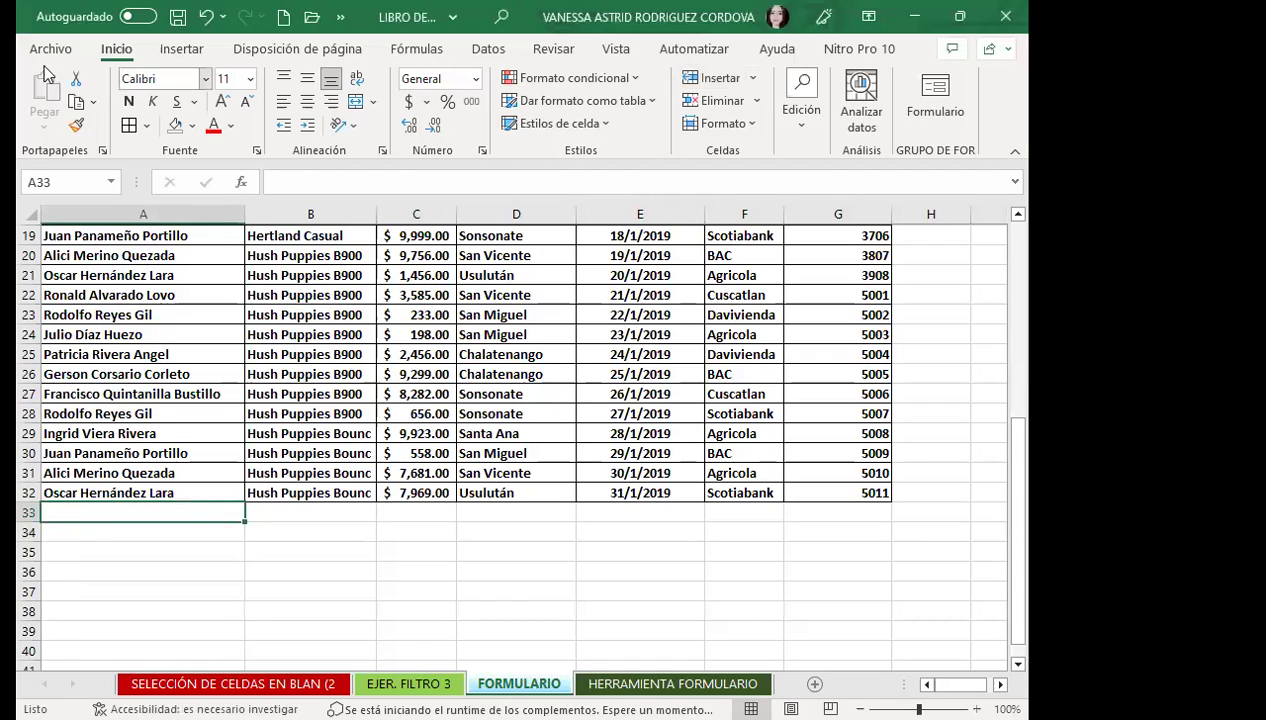
click(168, 50)
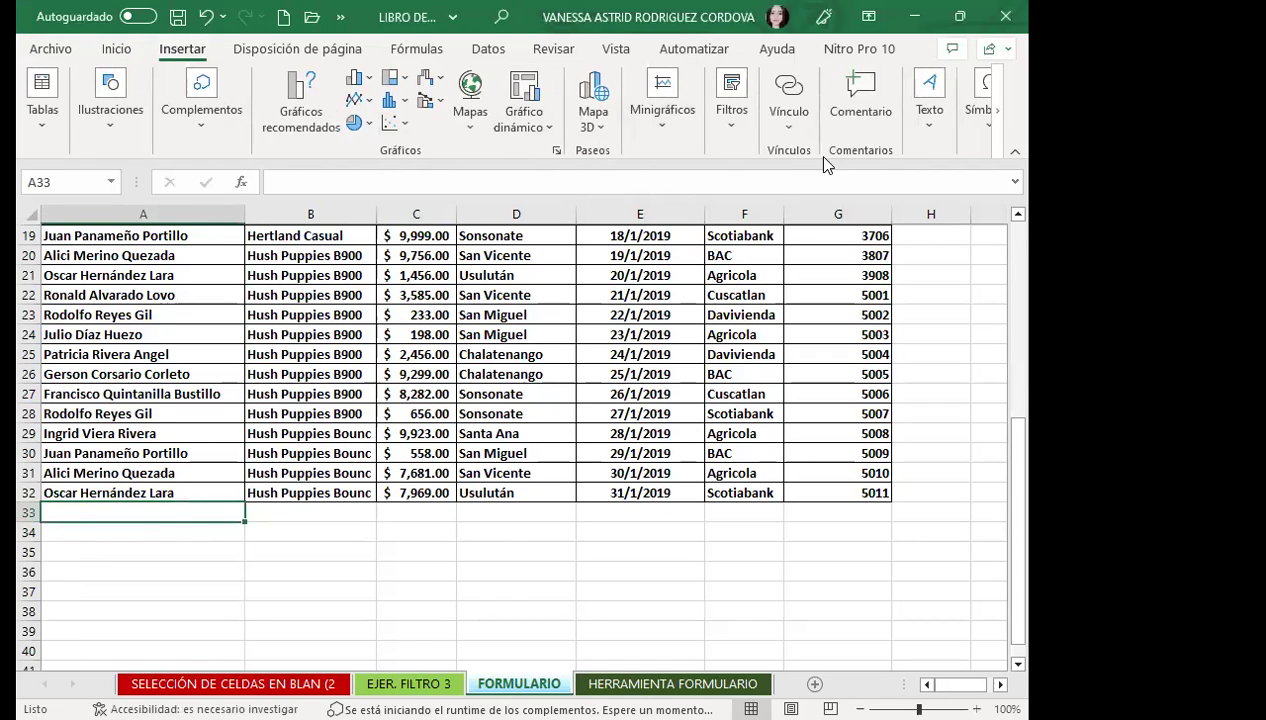
click(300, 50)
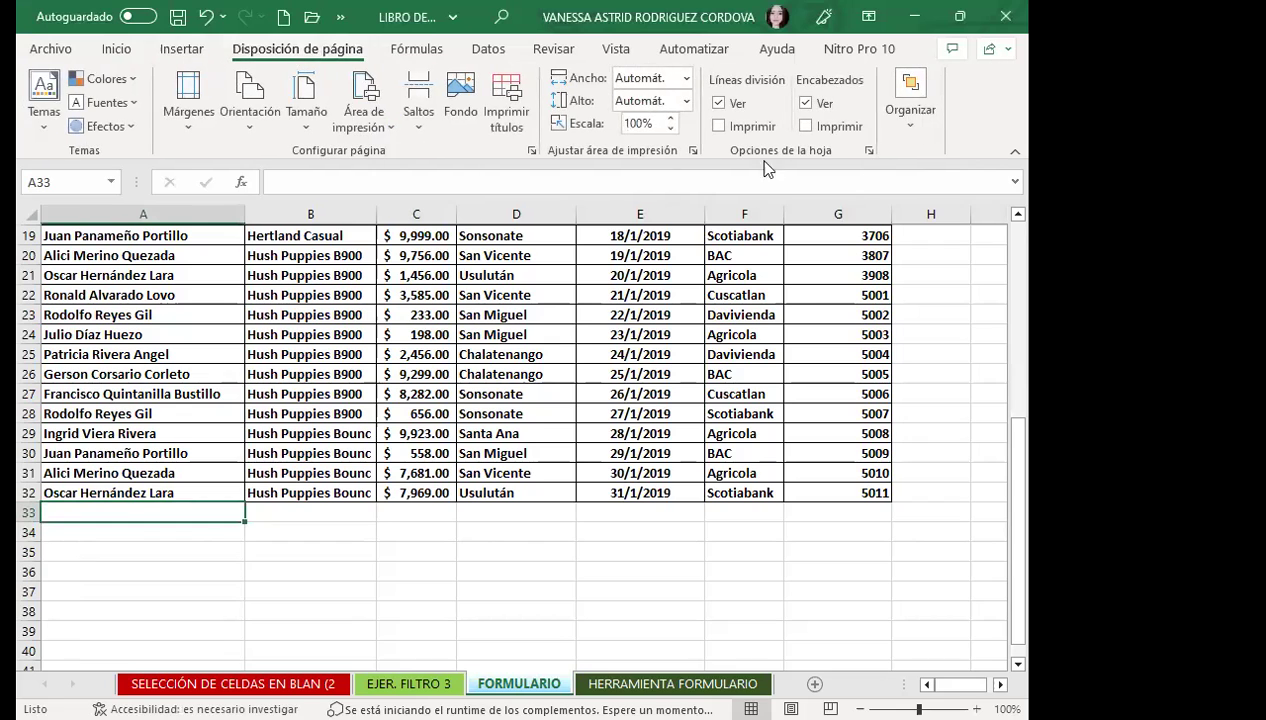
click(416, 49)
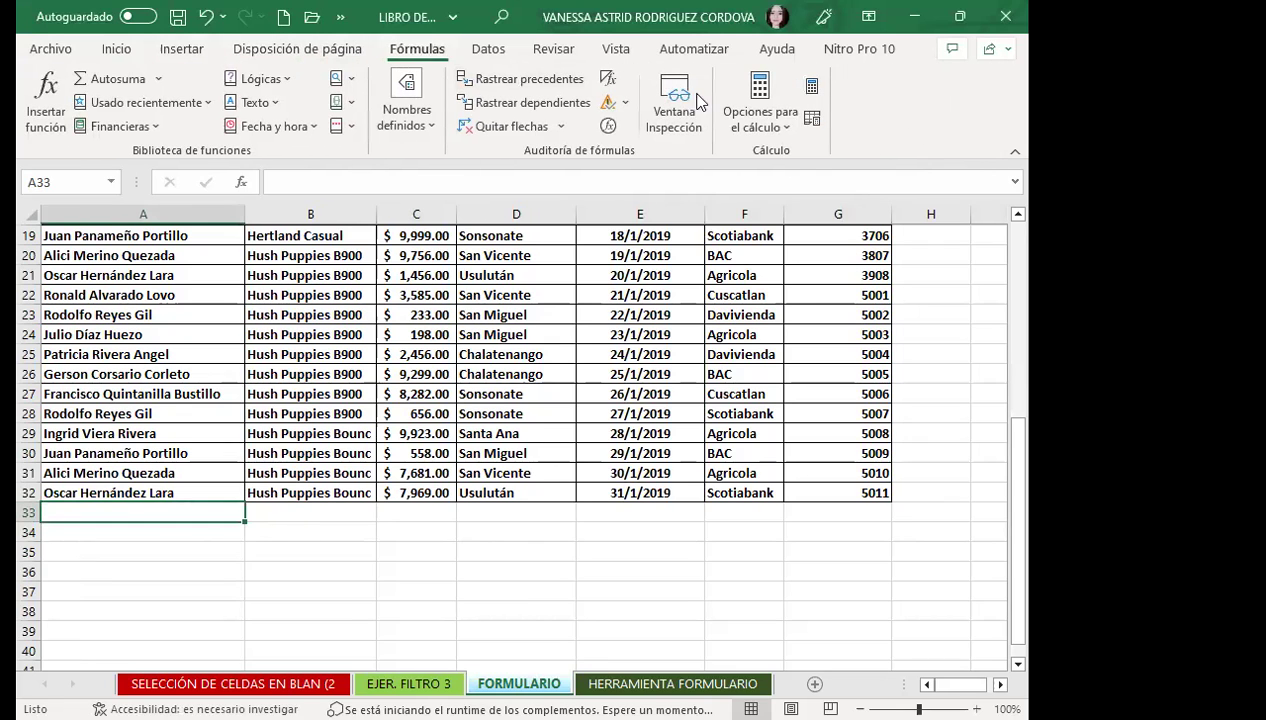
click(488, 50)
click(553, 50)
click(695, 50)
click(777, 50)
click(553, 50)
click(488, 50)
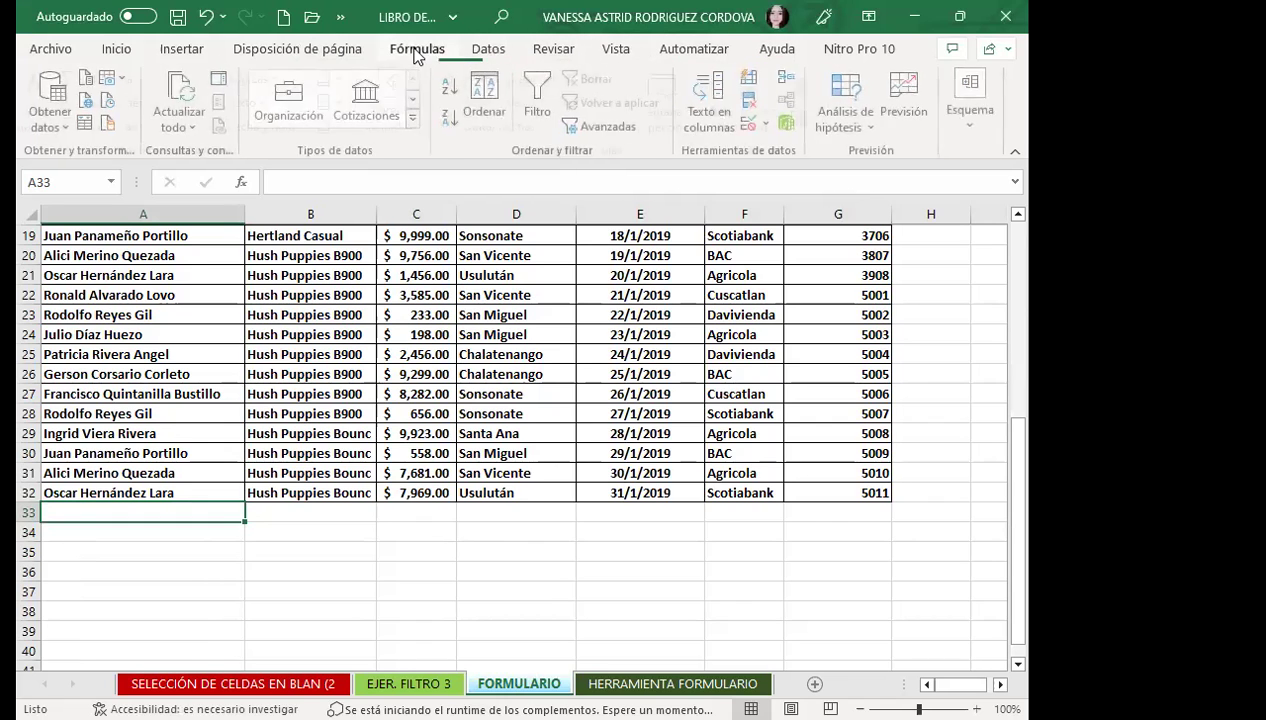
click(438, 52)
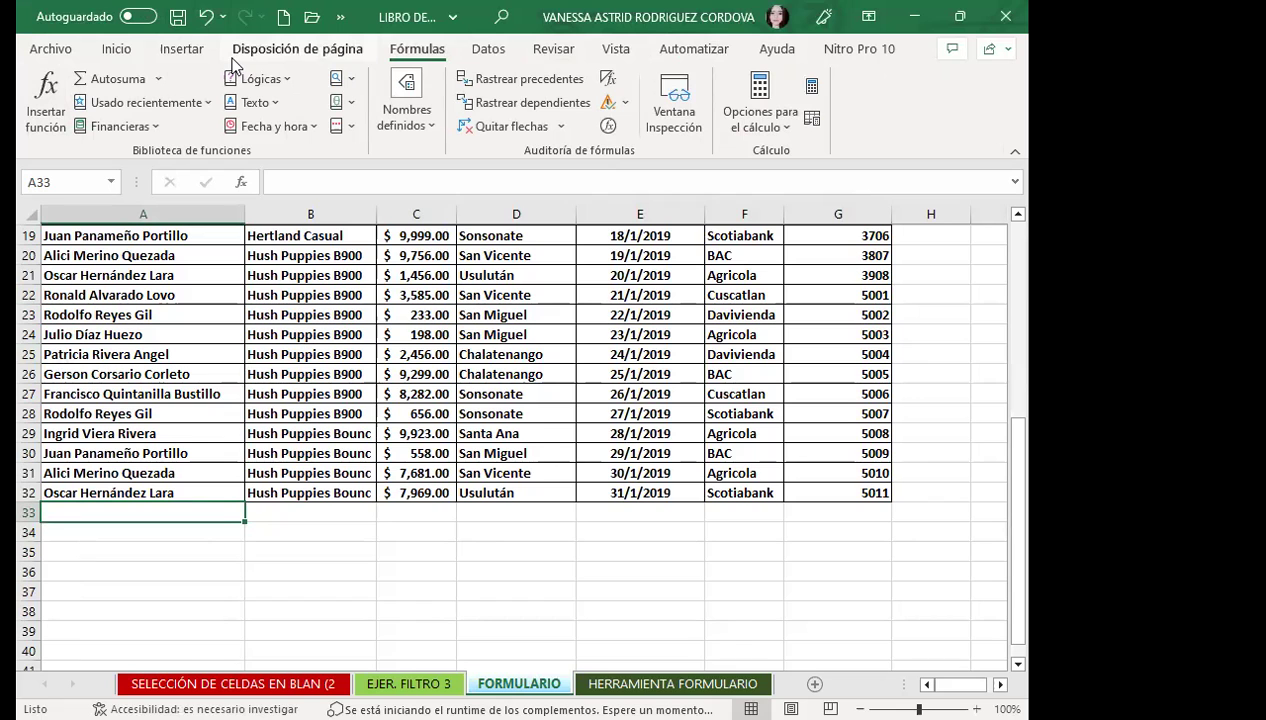
Visit the File screen and return to the worksheet.
click(51, 50)
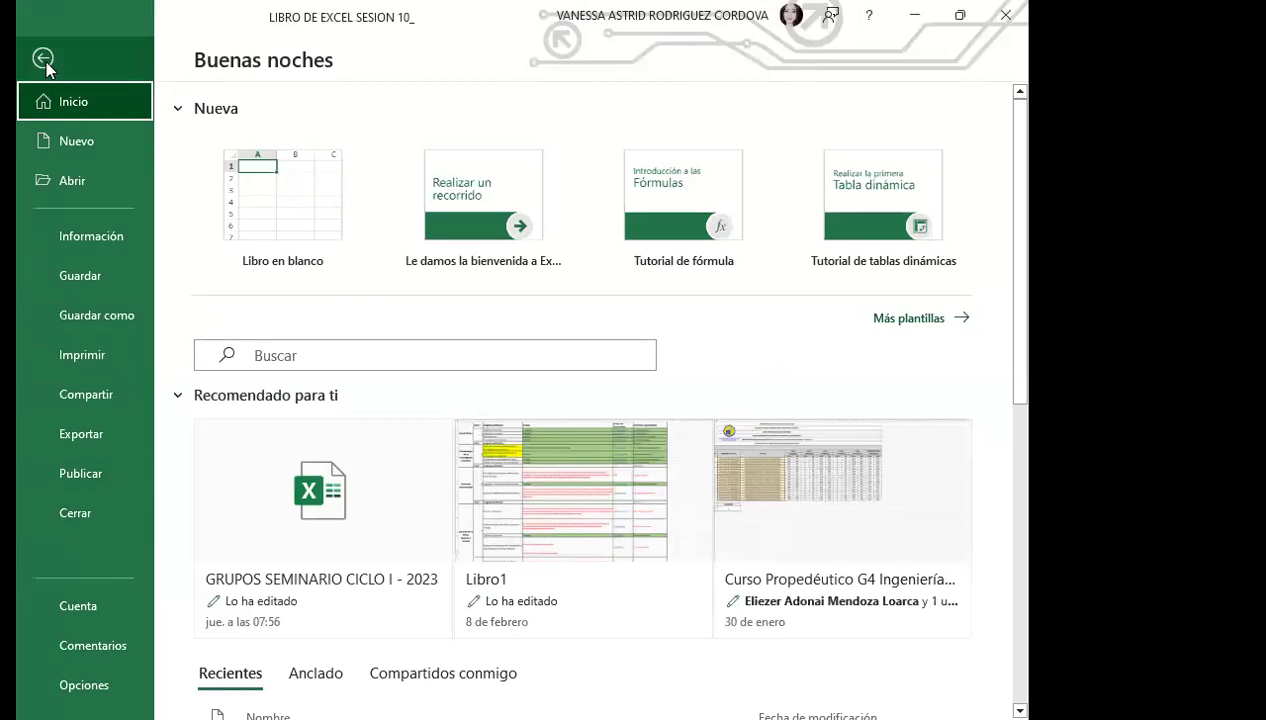
click(43, 60)
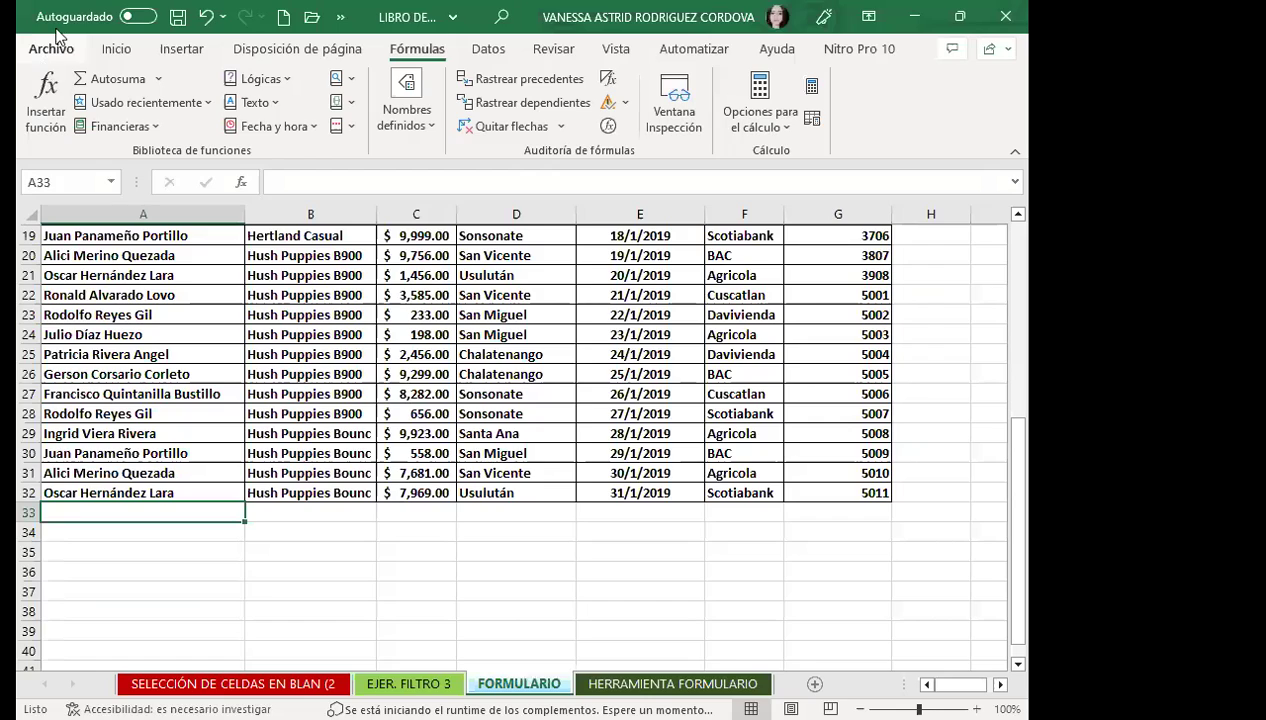
click(340, 18)
Bring up the quick access toolbar customization page in Excel Options and list all commands.
click(414, 50)
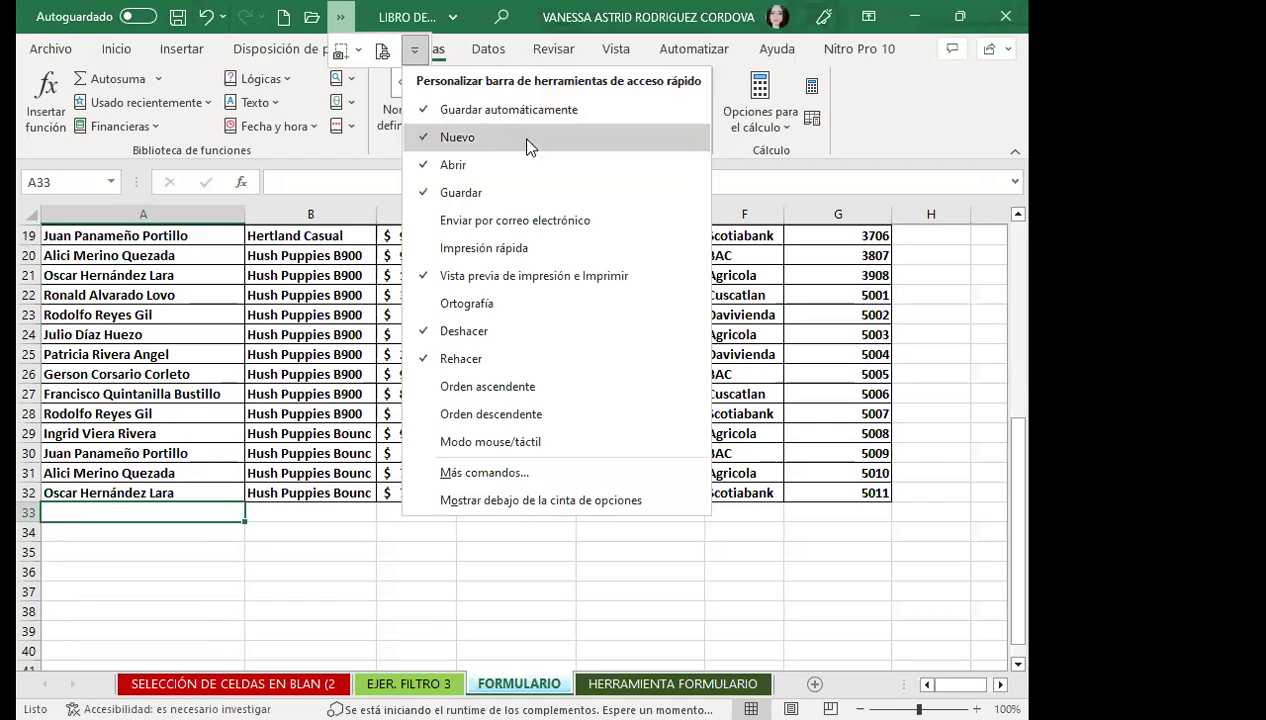
click(483, 471)
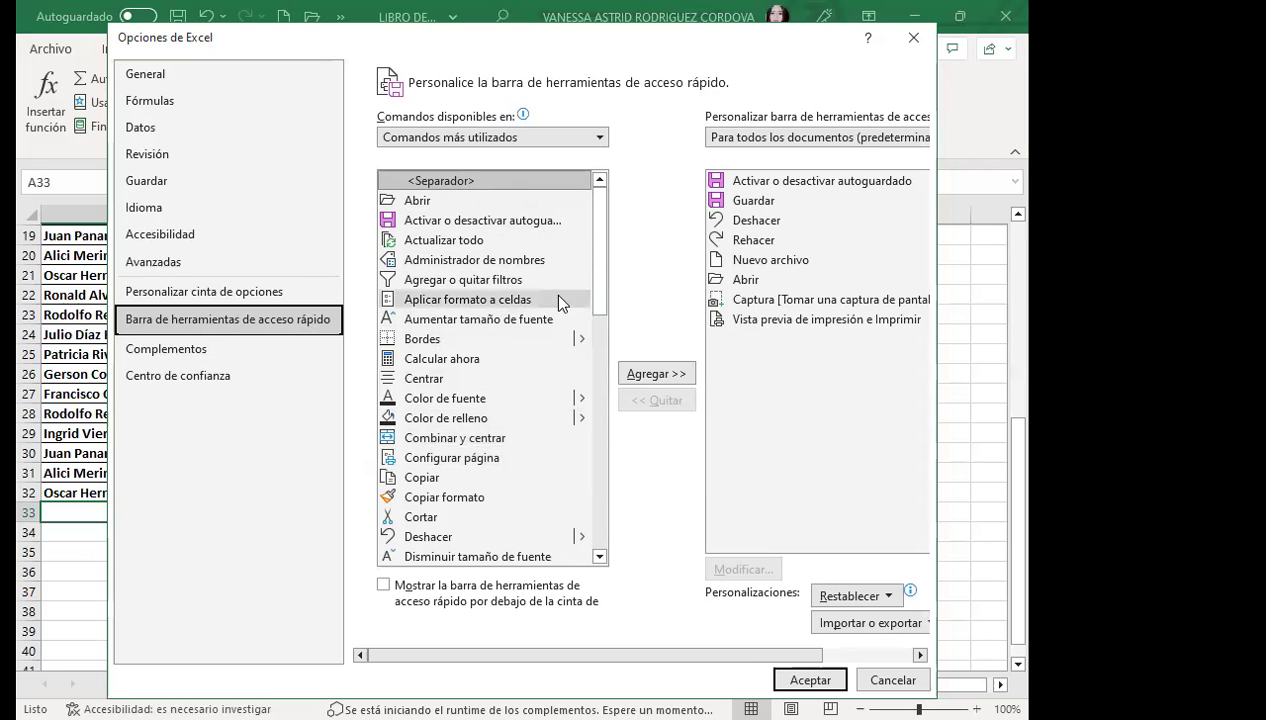
drag(603, 283, 616, 489)
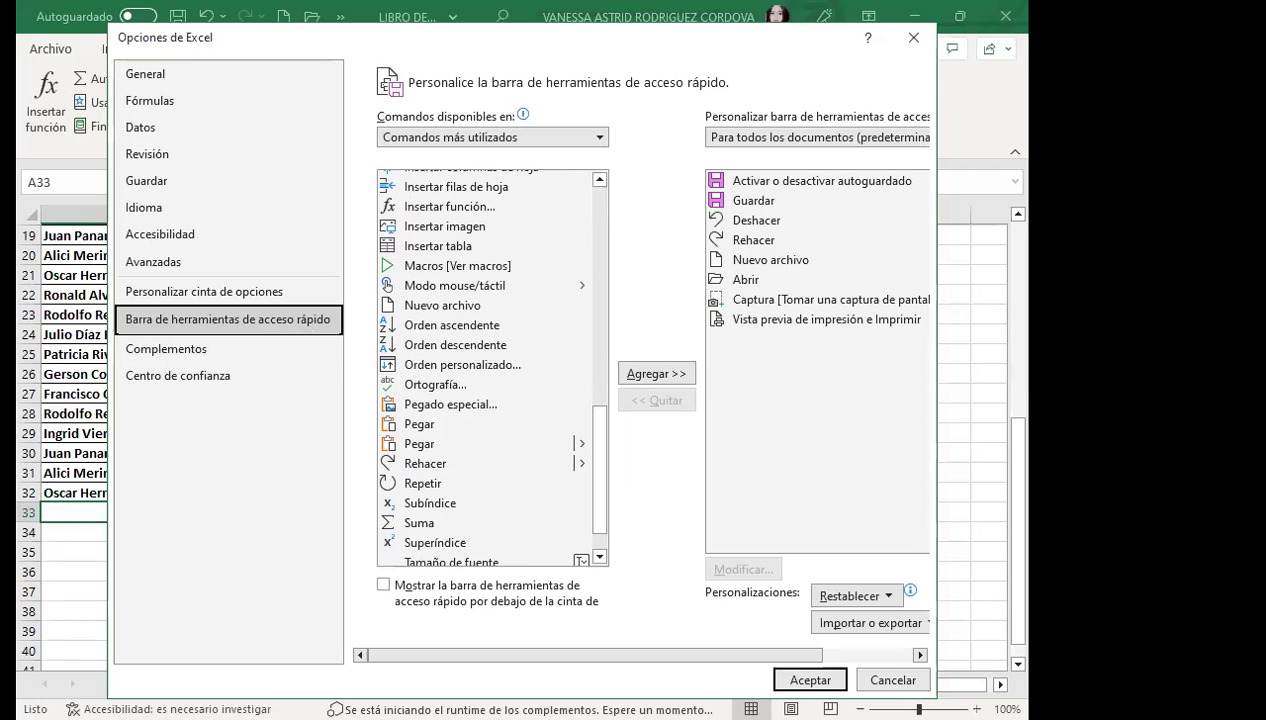
scroll(474, 438, down, 1)
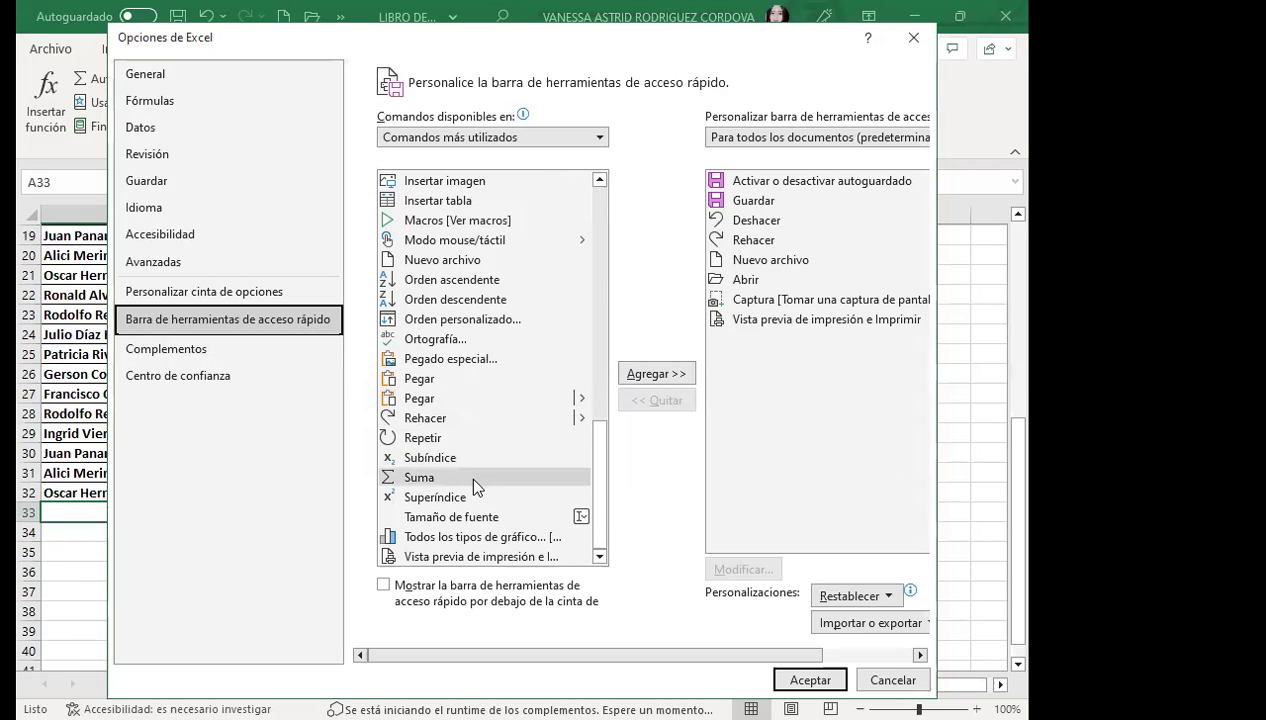
scroll(474, 460, up, 10)
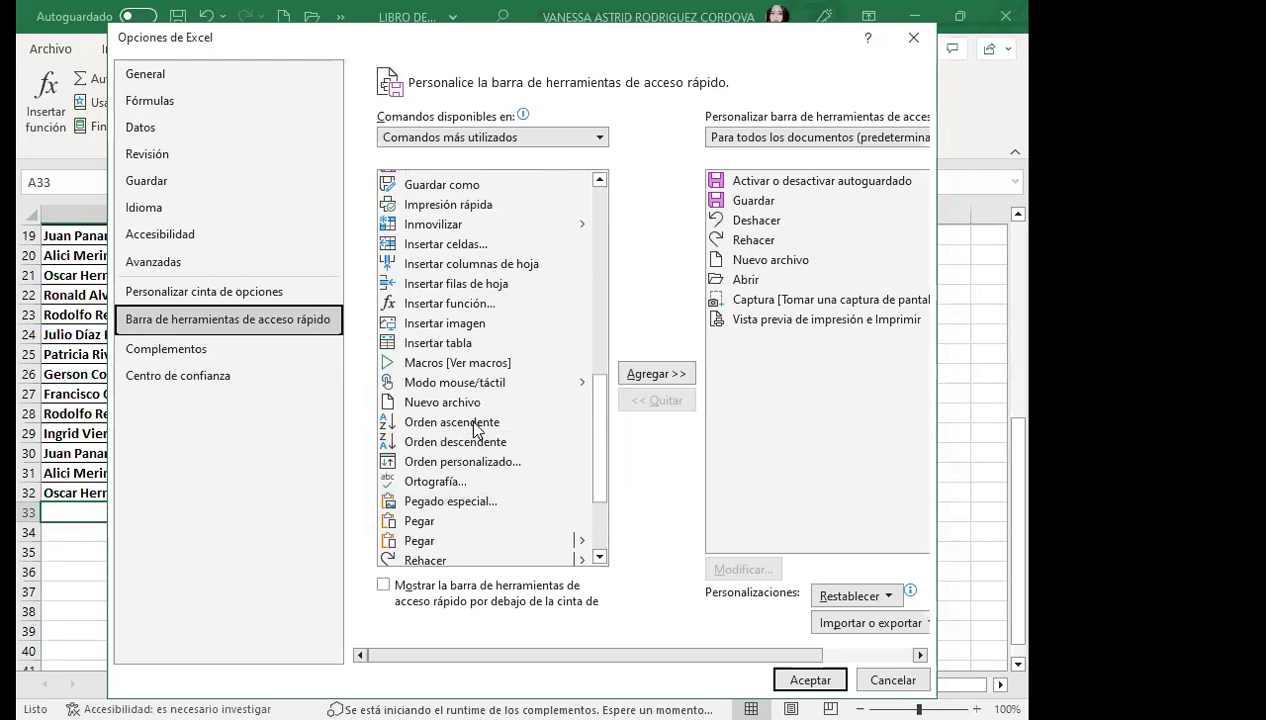
click(512, 138)
key(Escape)
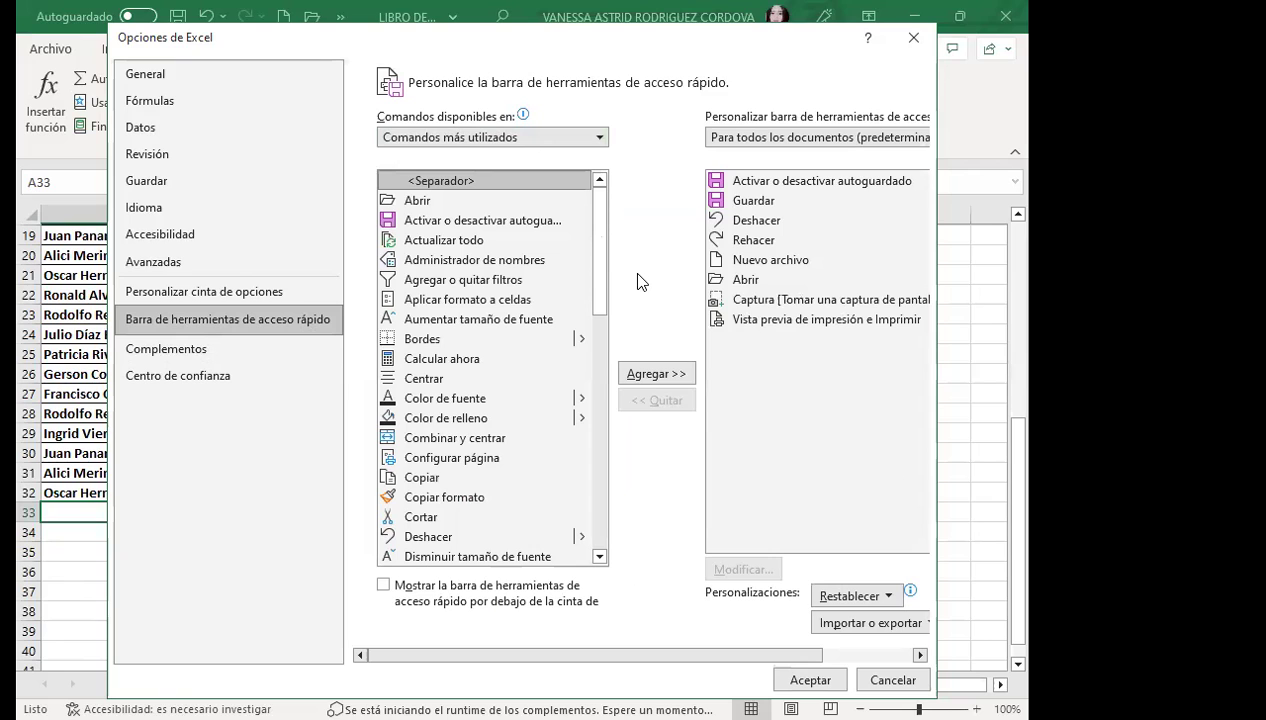
Add the Formulario command to the quick access toolbar and confirm.
drag(597, 205, 596, 370)
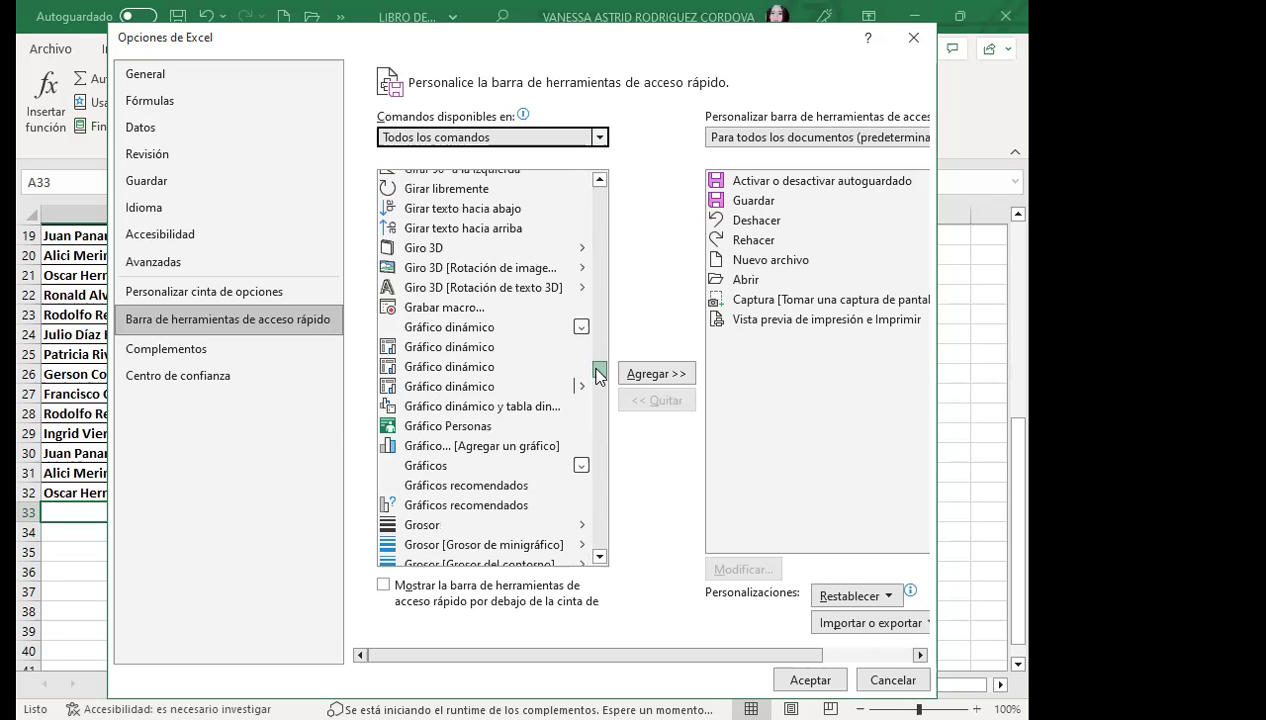
scroll(447, 352, up, 5)
scroll(447, 352, up, 3)
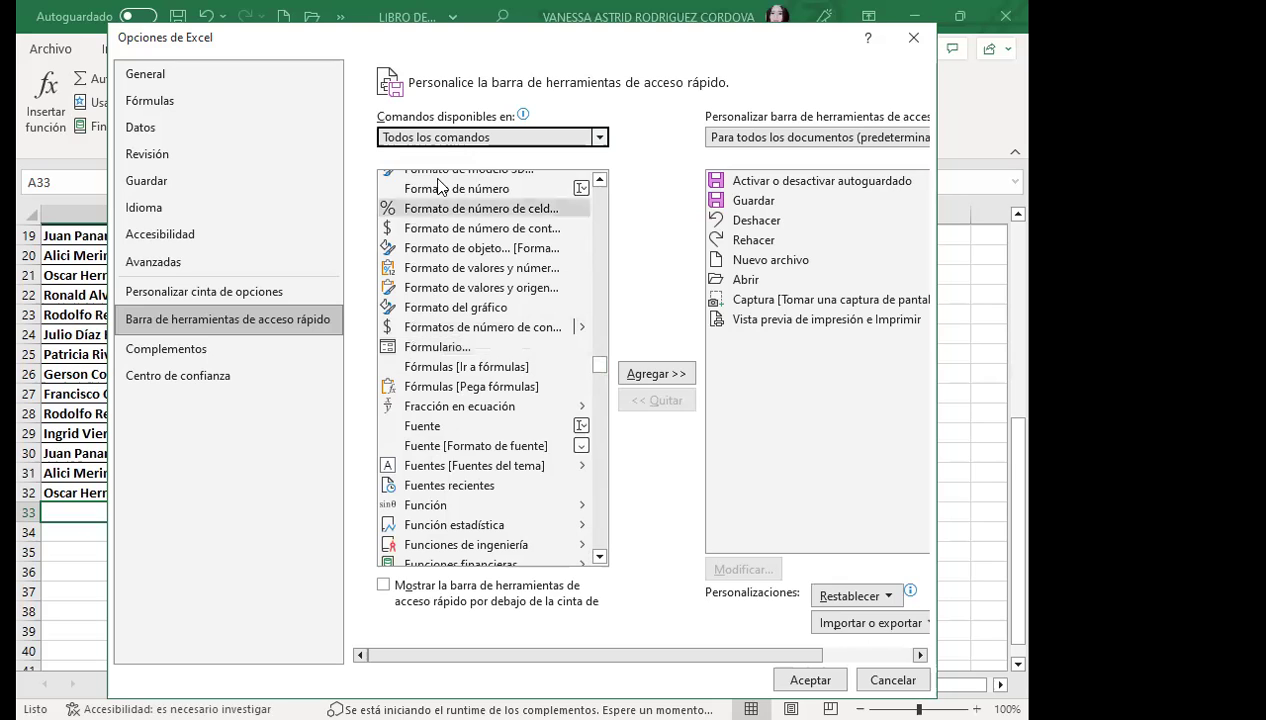
click(424, 350)
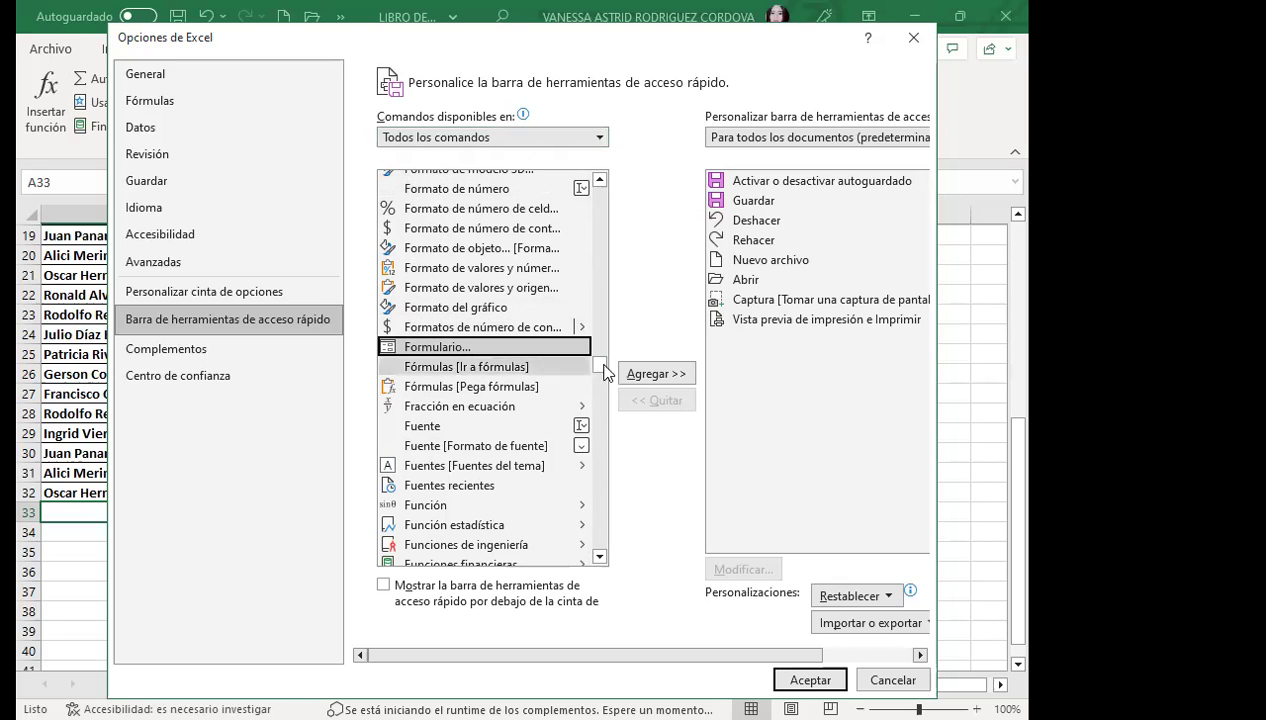
click(666, 374)
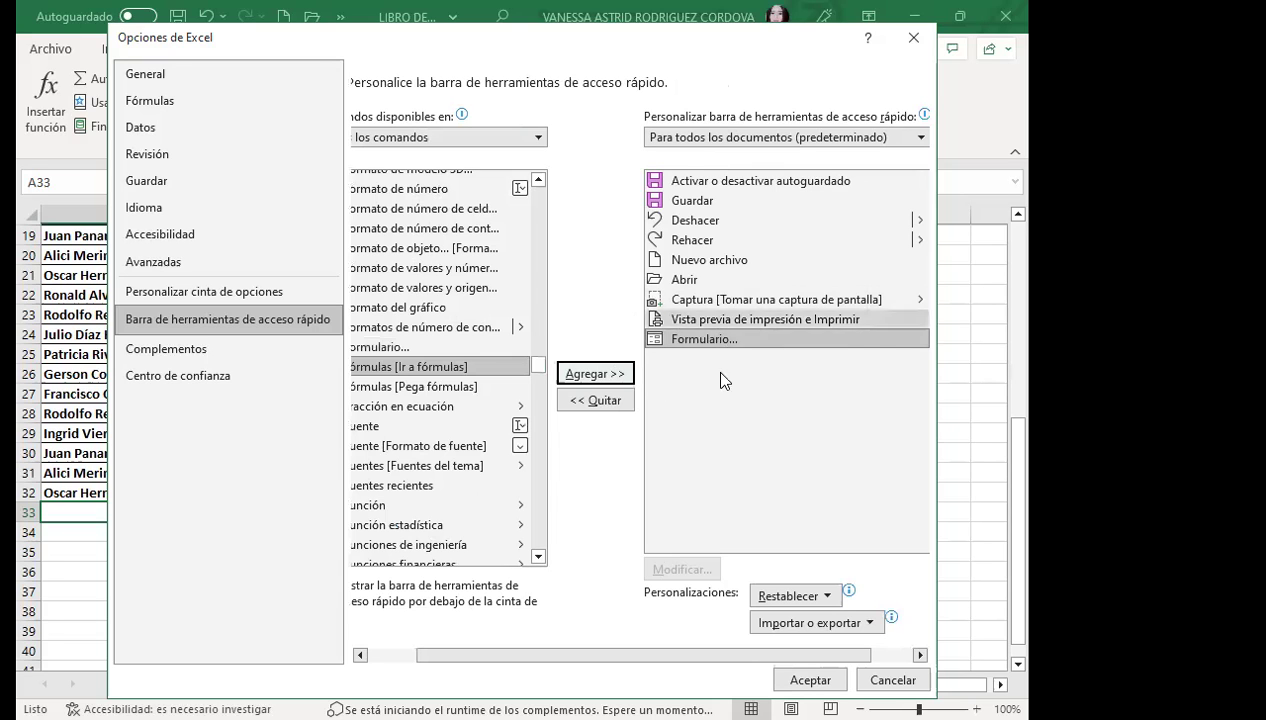
click(790, 675)
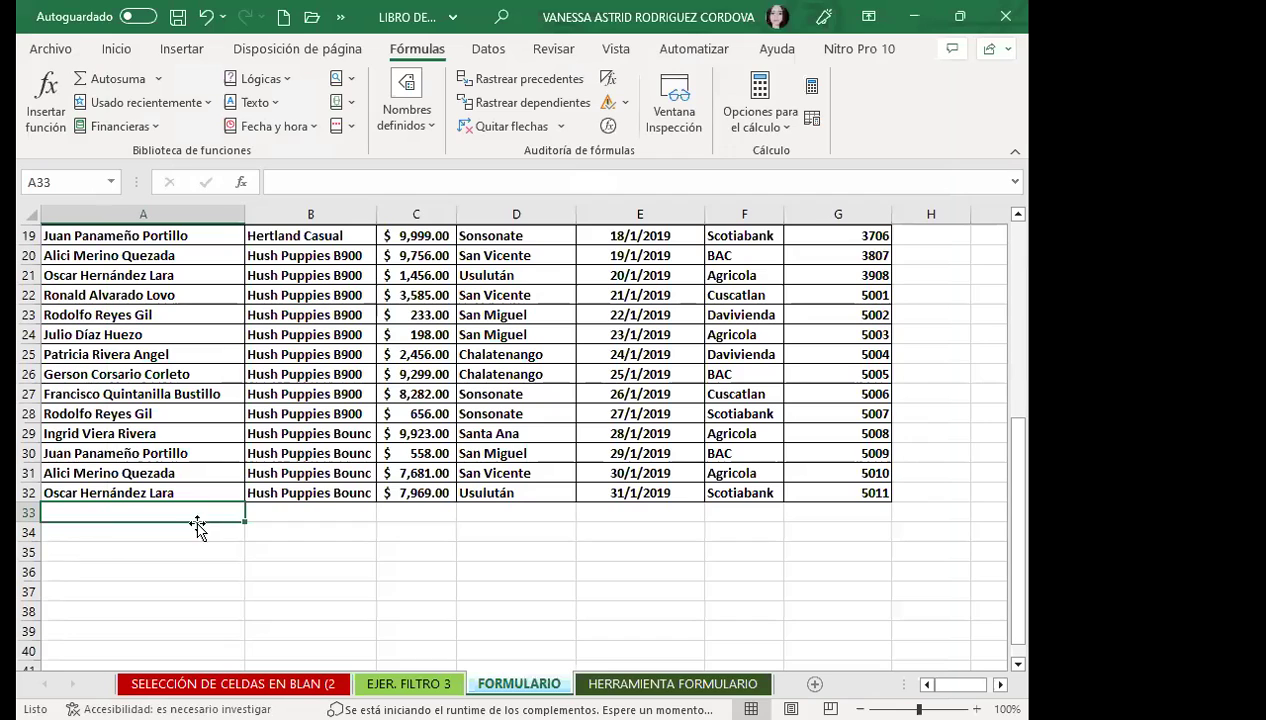
click(339, 18)
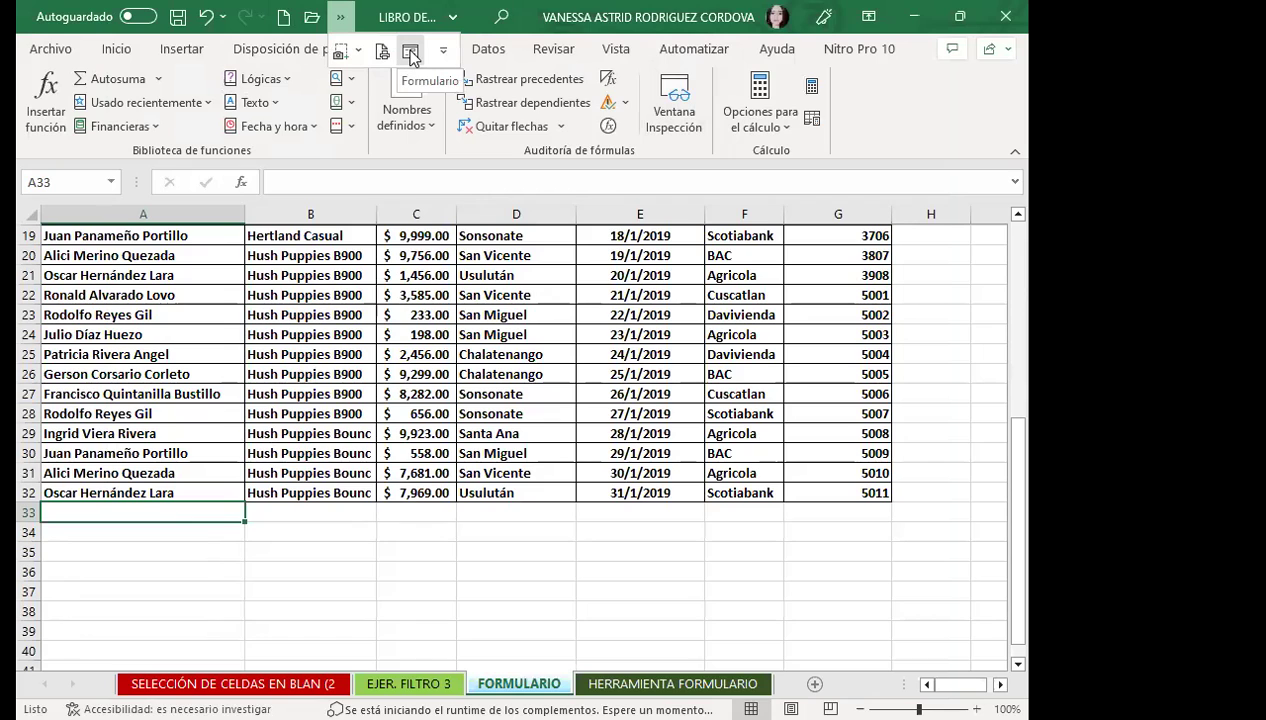
click(410, 54)
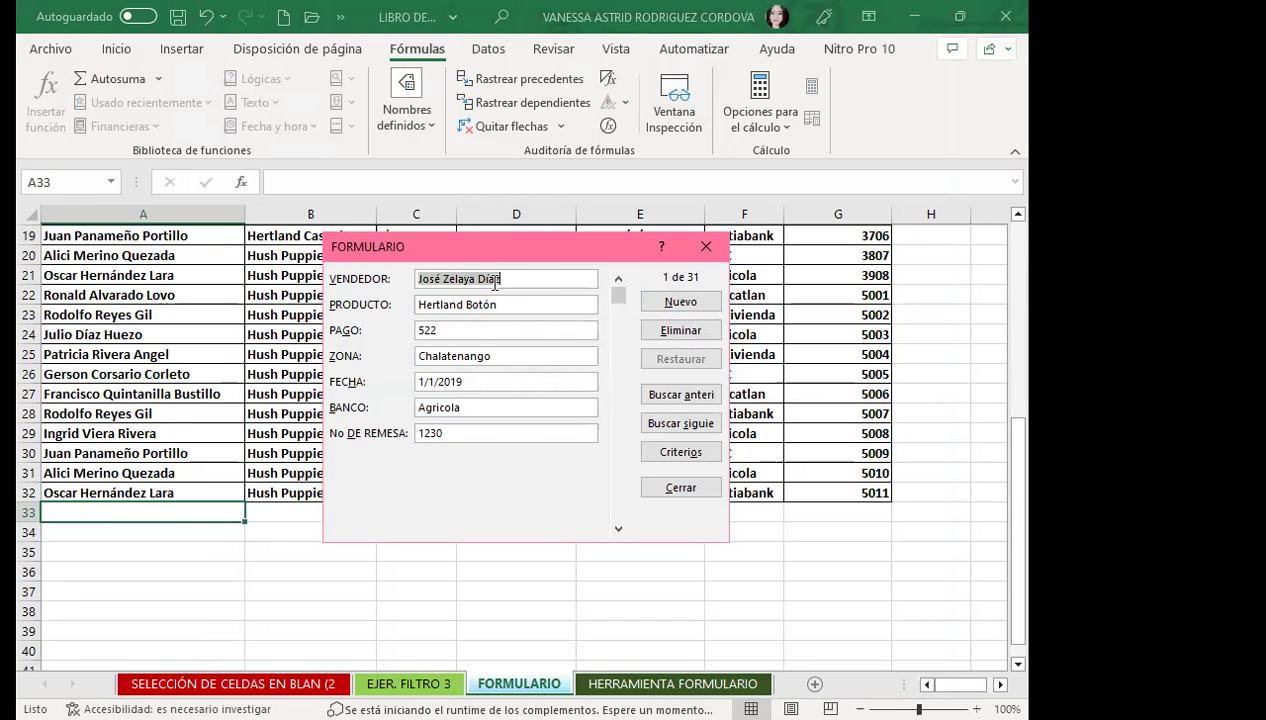
click(705, 246)
drag(1020, 465, 1024, 270)
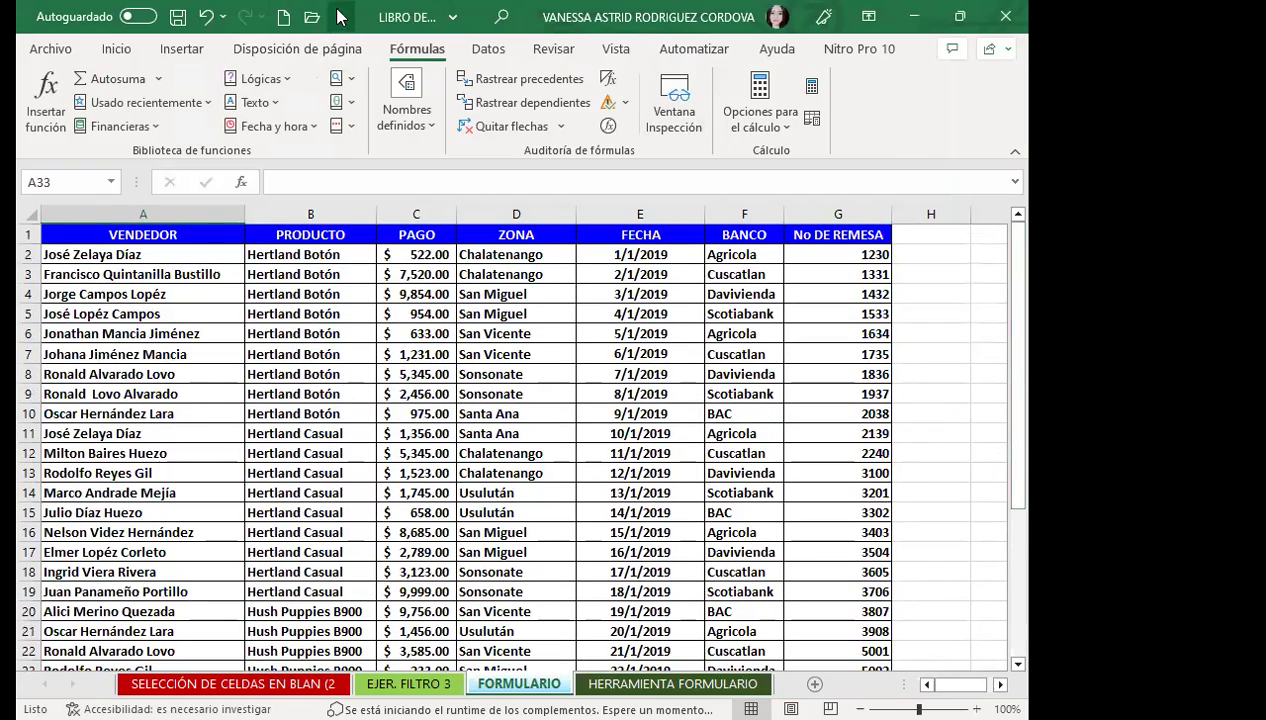
click(340, 17)
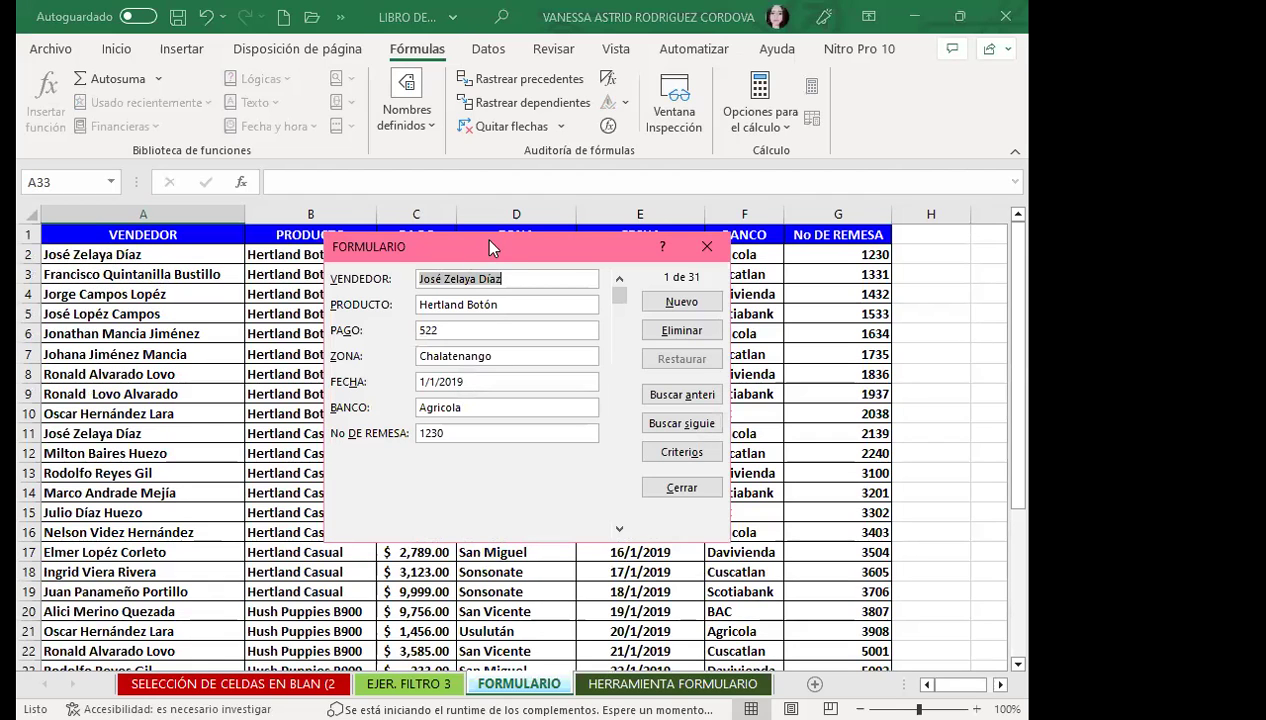
drag(490, 242, 490, 315)
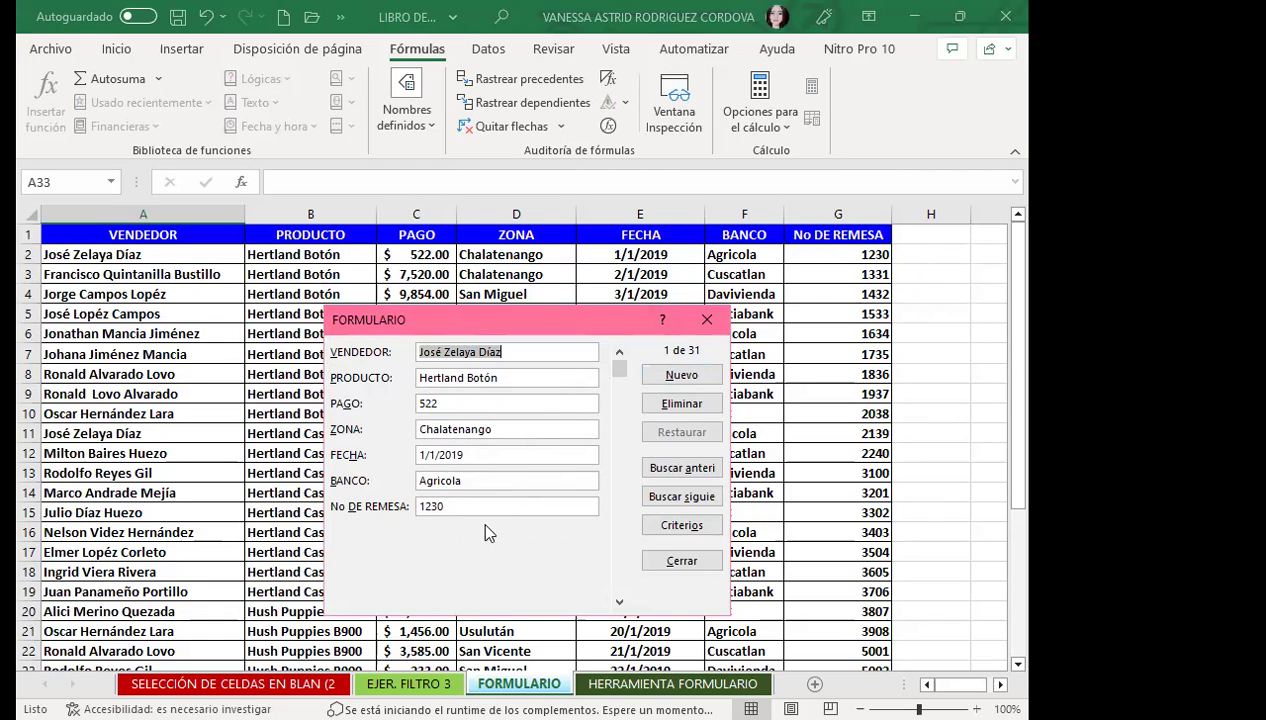
click(464, 506)
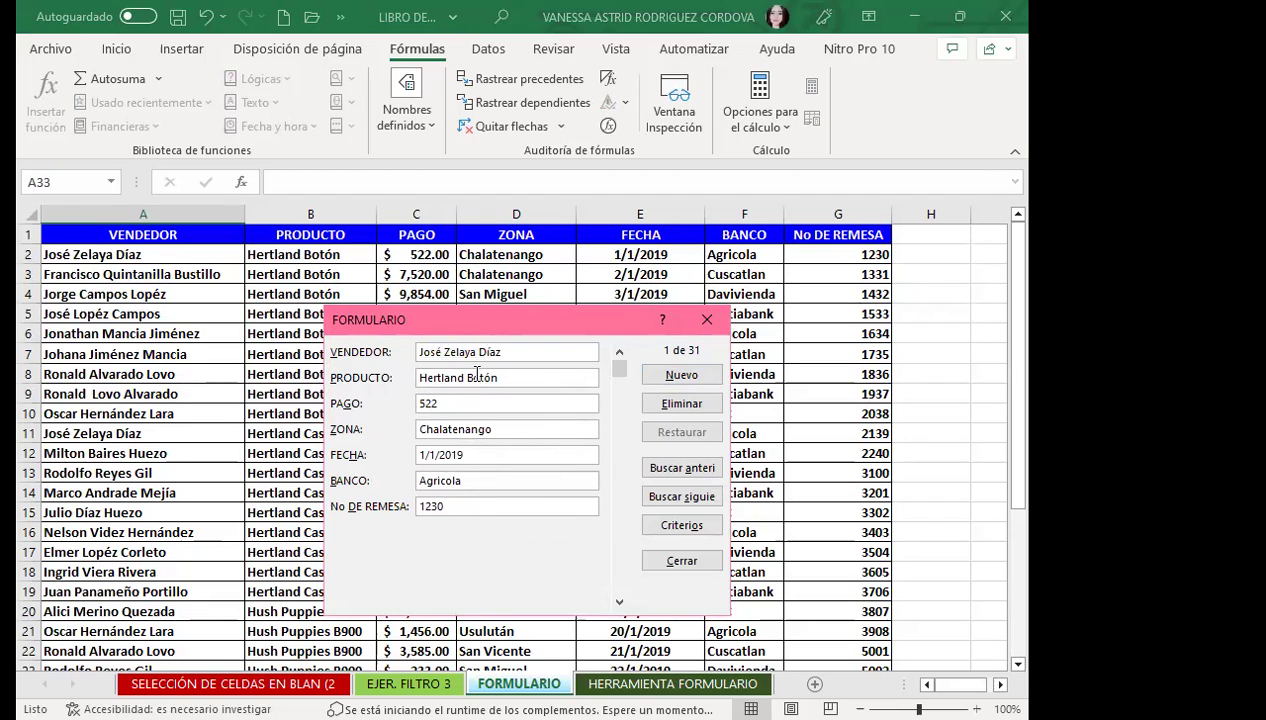
drag(537, 322, 668, 170)
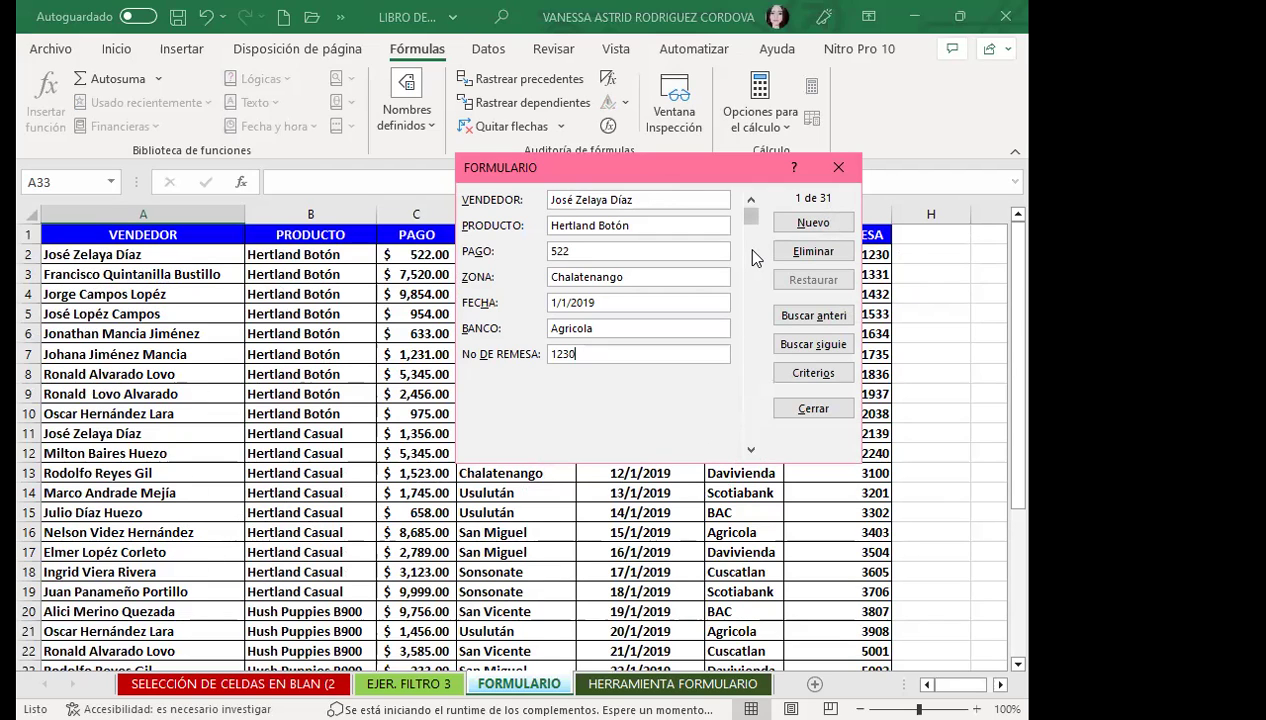
drag(752, 216, 752, 430)
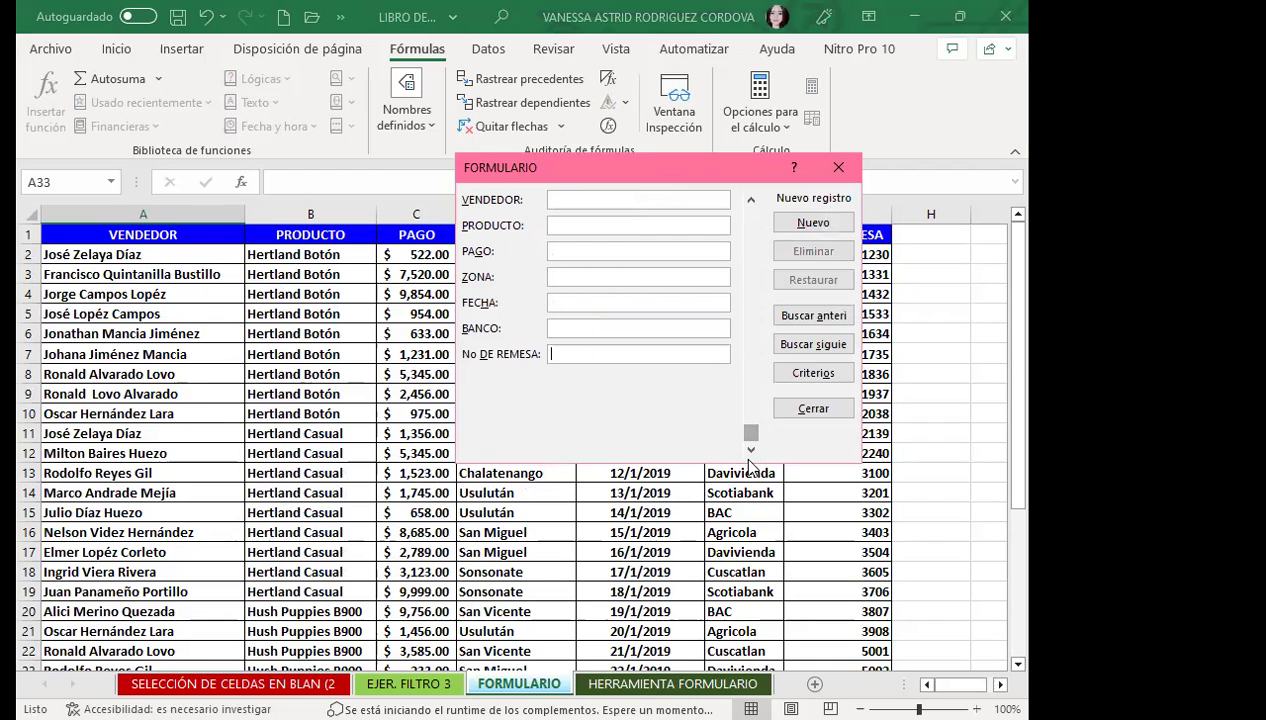
click(751, 199)
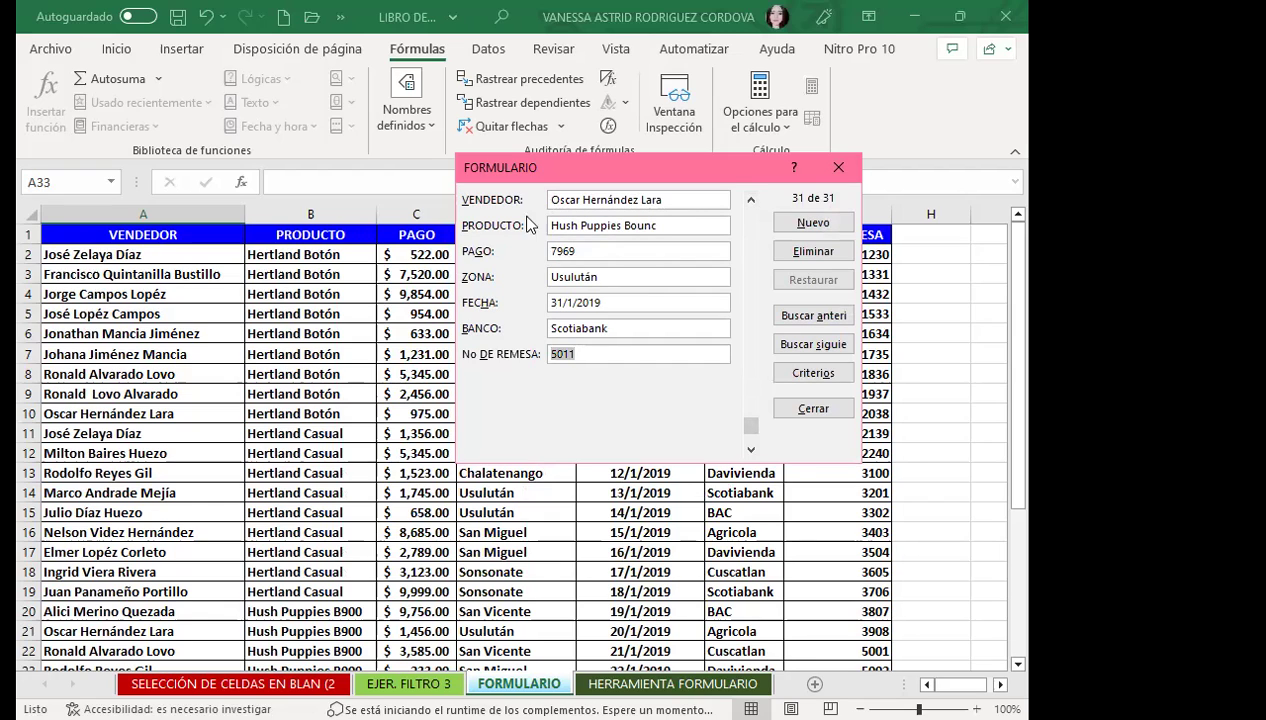
click(751, 451)
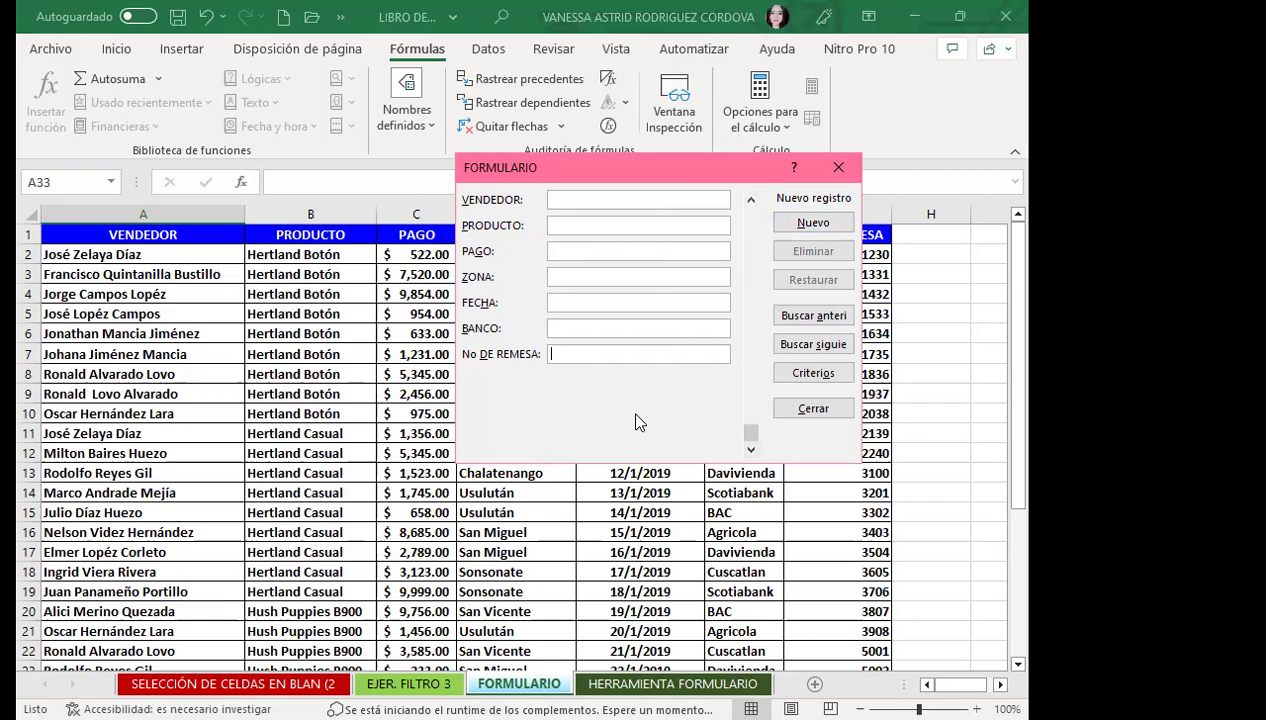
drag(750, 432, 750, 205)
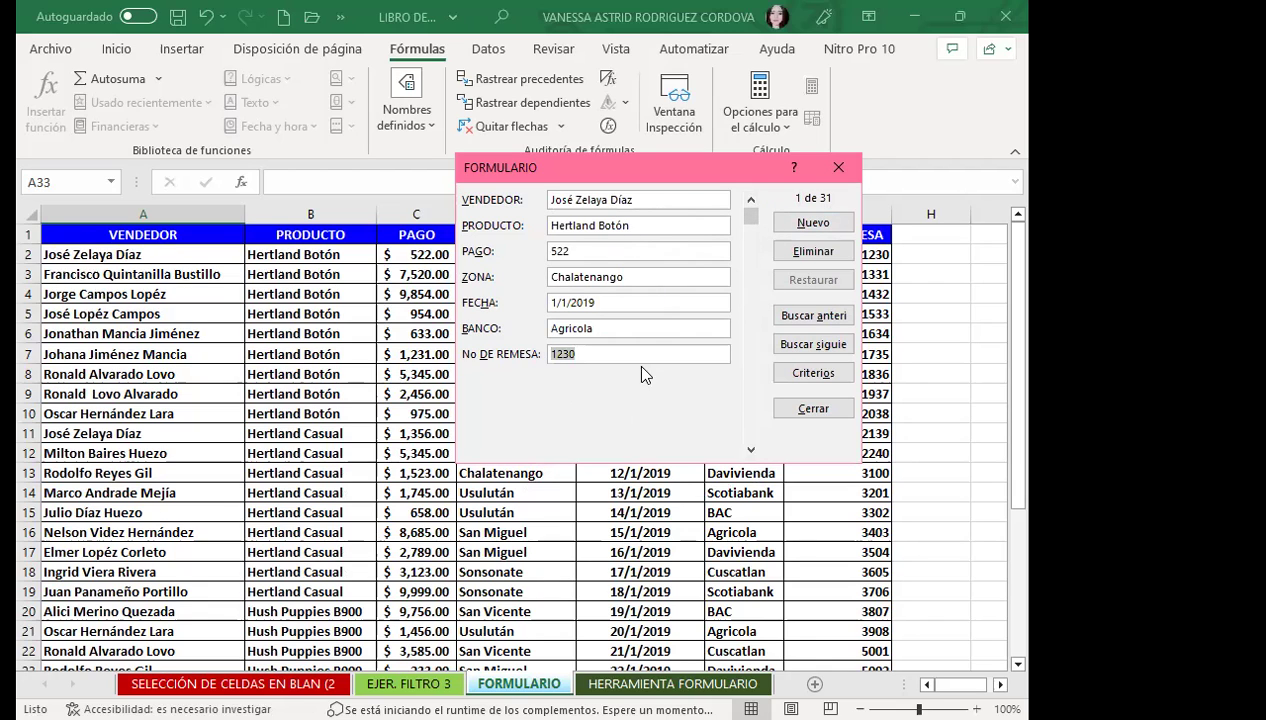
click(600, 352)
Enter a new form record: seller's name, HERTLAND, 7900, SANTA ANA, 5/2/2019, DAVIVIENDA, remittance 1512.
click(818, 231)
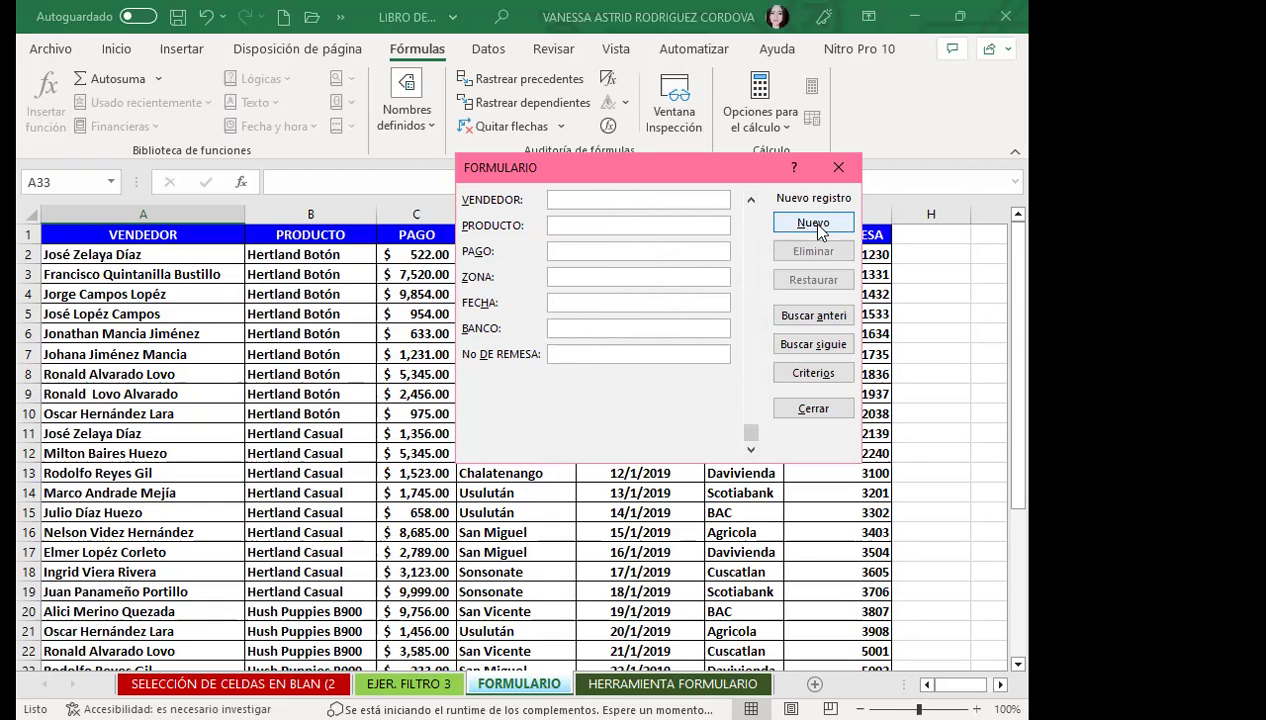
text(VANESSA )
text(RODRIGUEZ)
key(Tab)
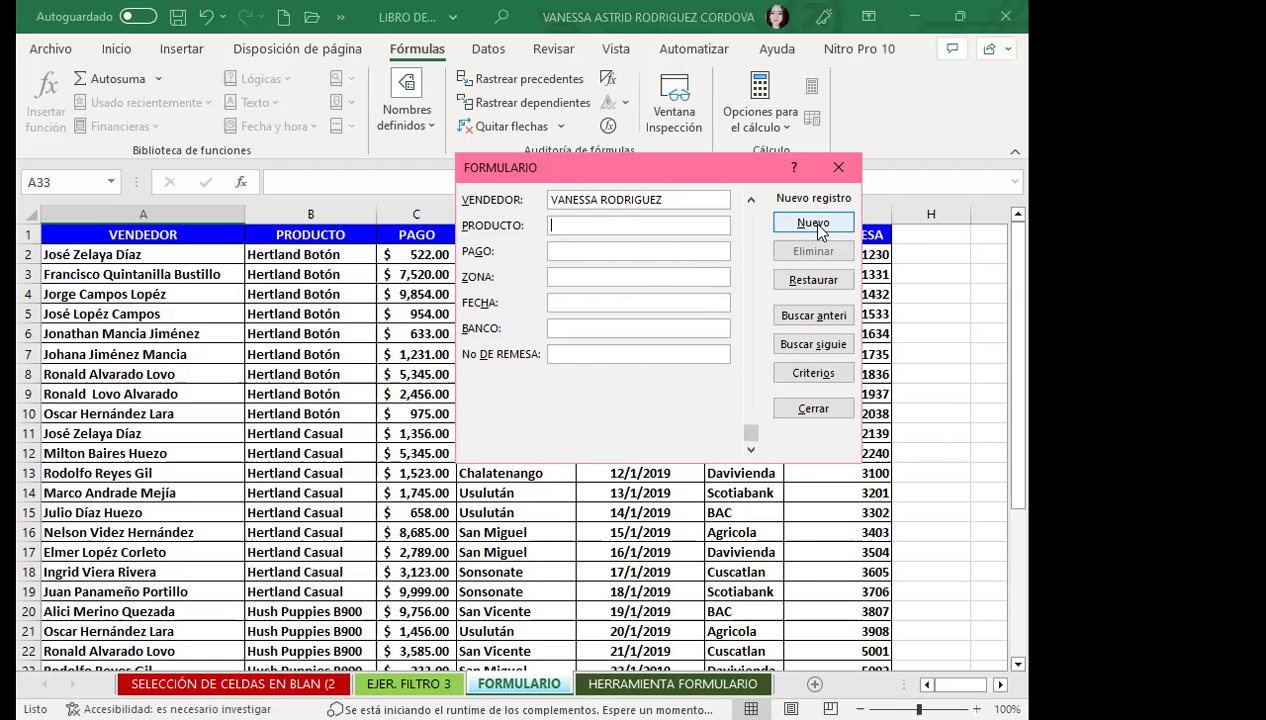
text(CER)
key(BackSpace)
key(BackSpace)
key(BackSpace)
text(HERTLAND)
key(Tab)
text(7900)
key(Tab)
text(SANTA ANA)
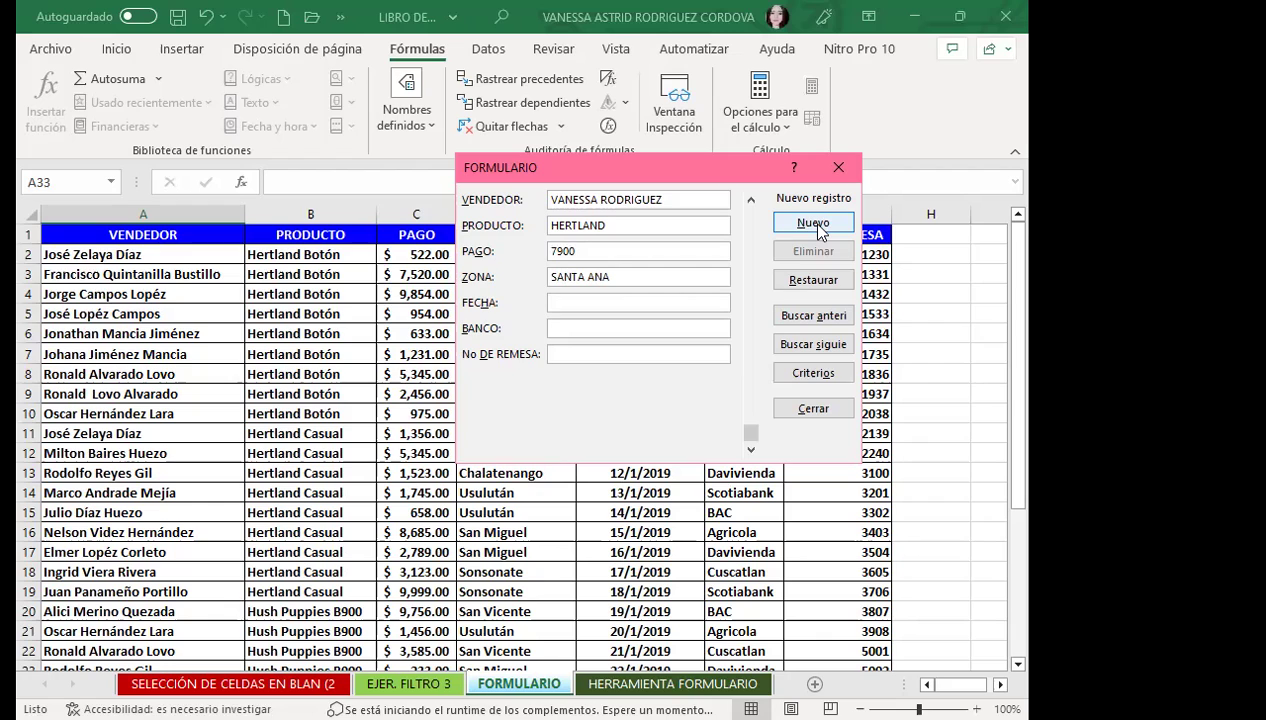
text(5/2/)
text(2019)
text(DAVIVIENDA)
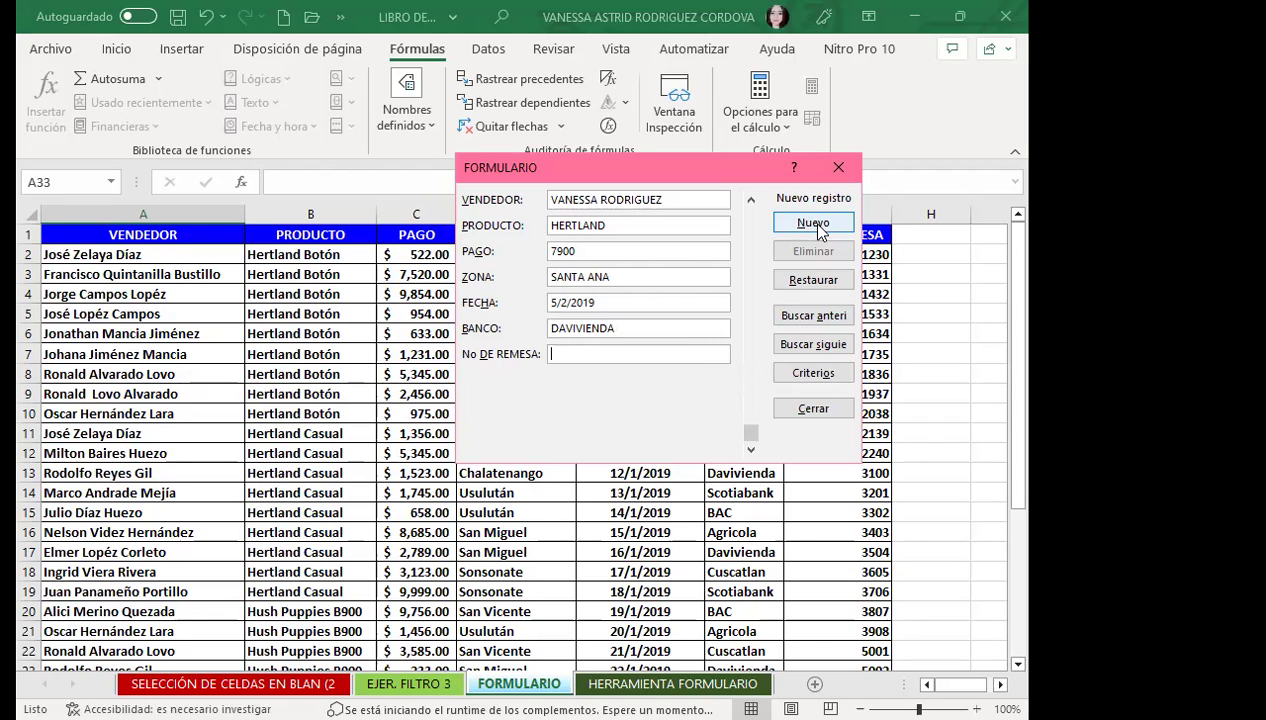
text(1512)
click(818, 228)
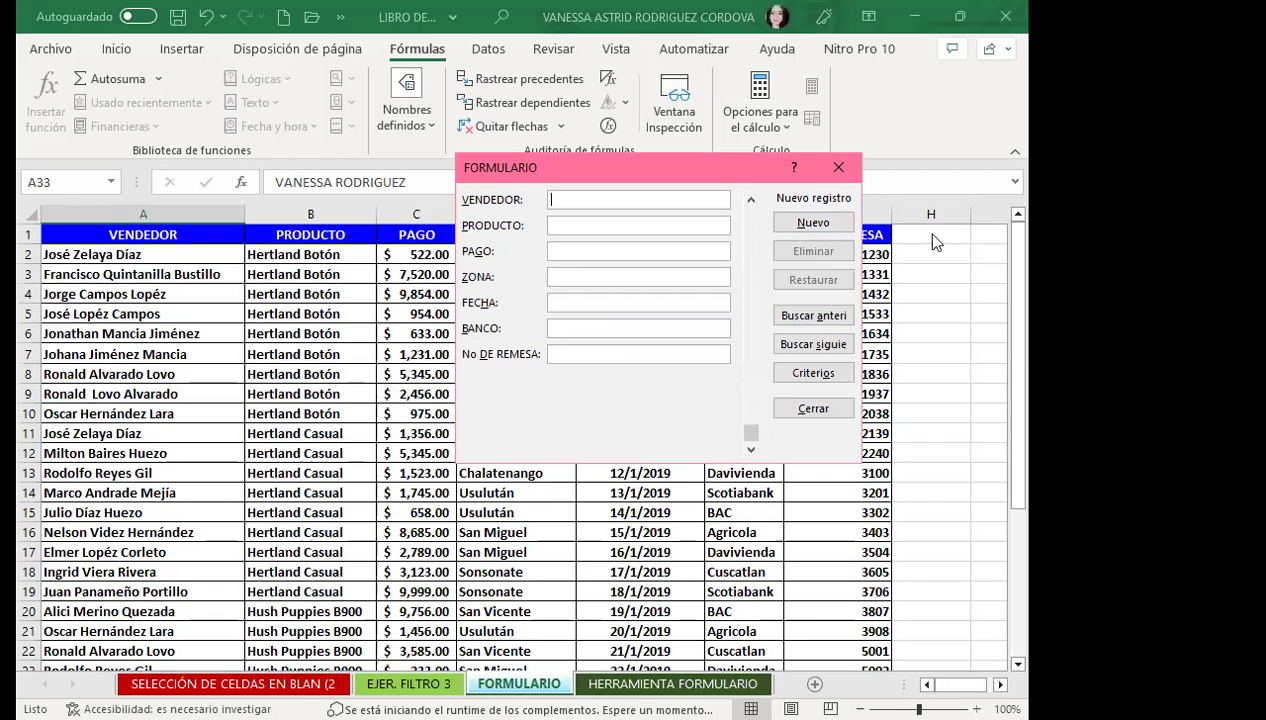
Close the data form and scroll the sheet down to check the new sale in row 33.
click(839, 168)
scroll(346, 484, down, 5)
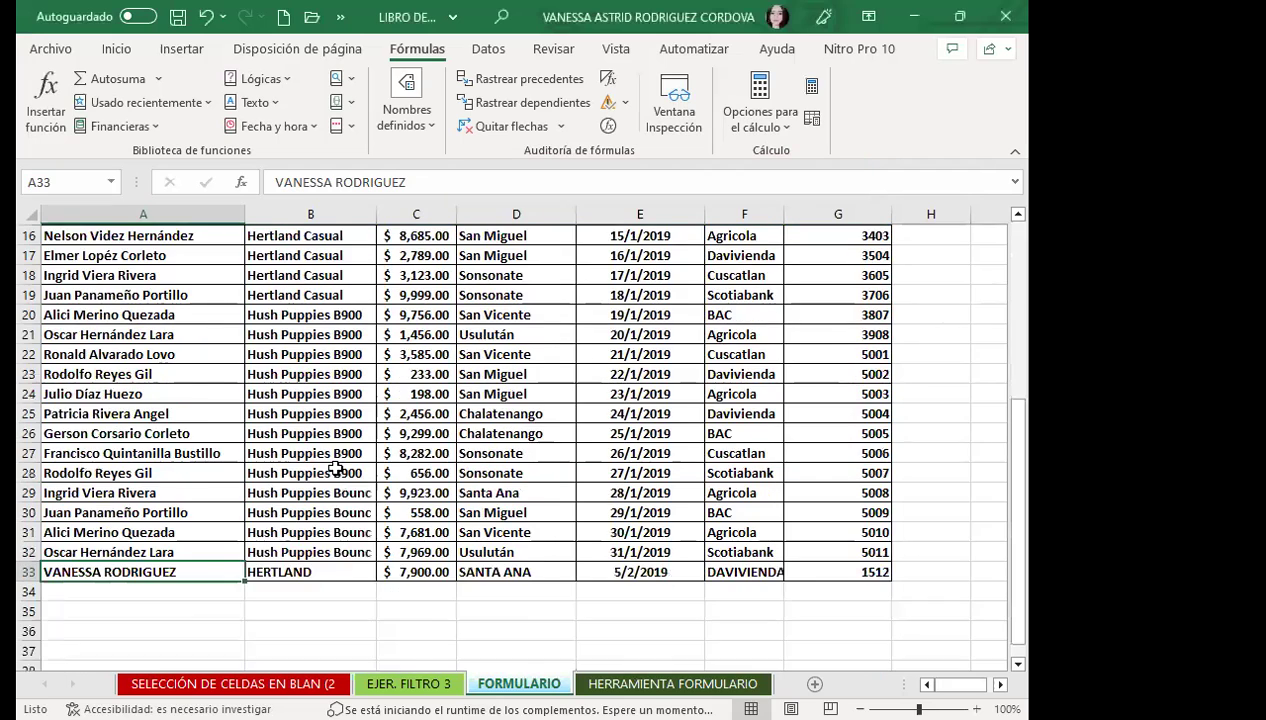
scroll(200, 495, down, 1)
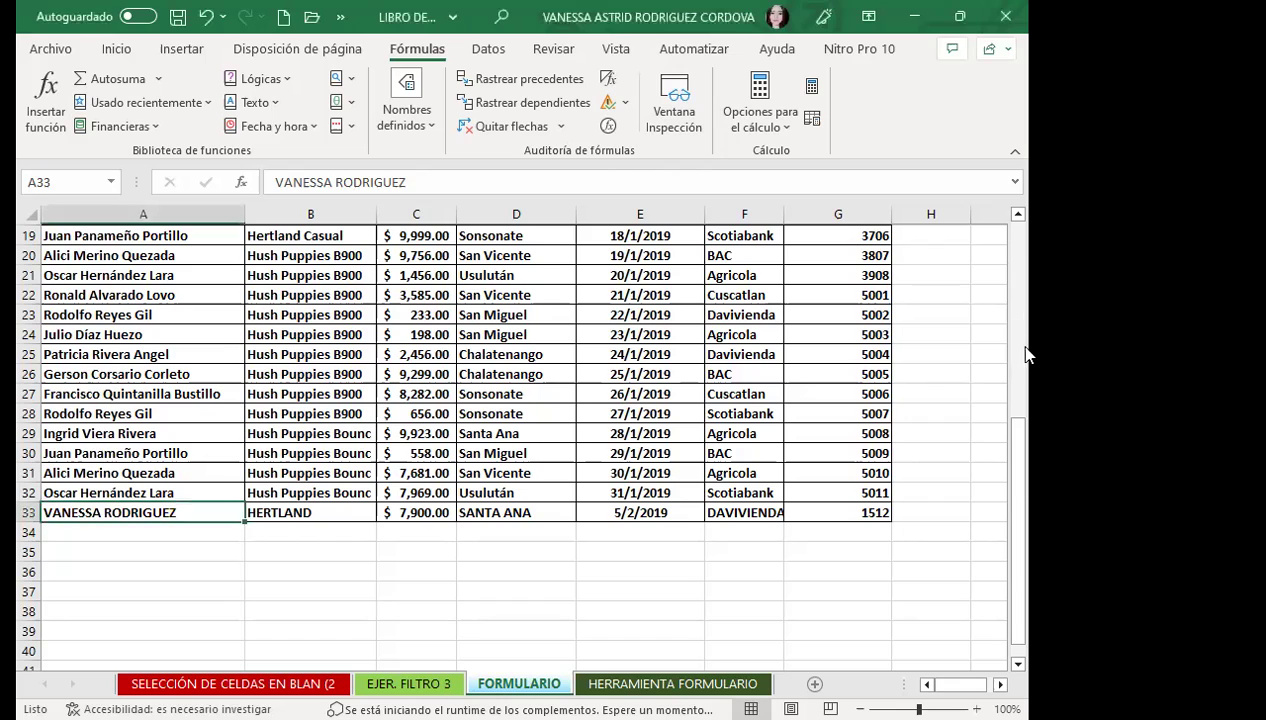
drag(1021, 455, 1019, 257)
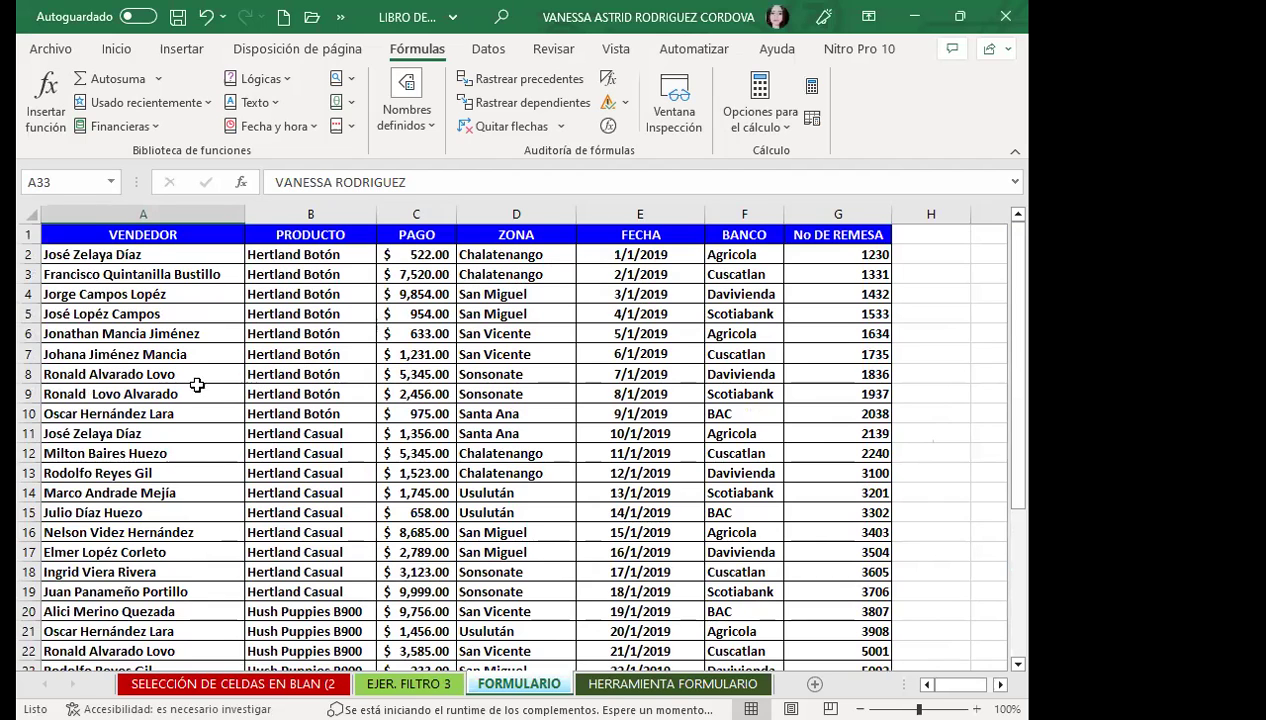
scroll(375, 420, down, 8)
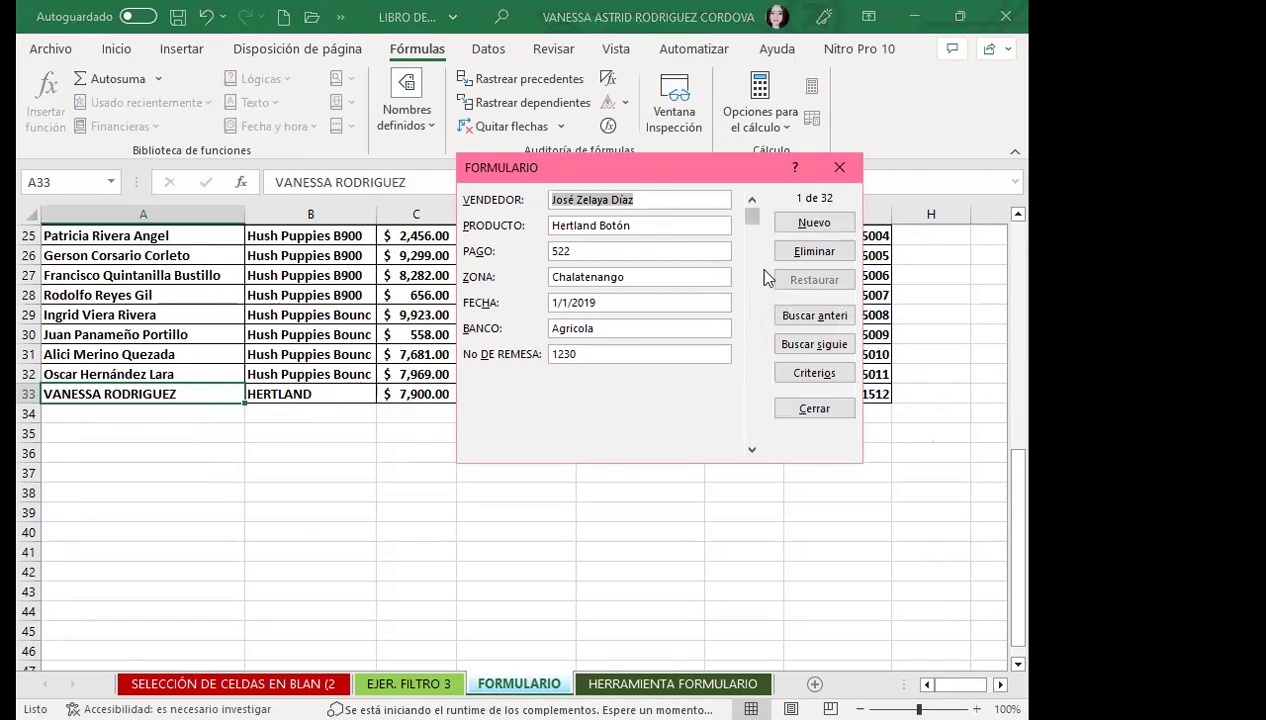
Step through the form's records until the newly added record 32 of 32 is shown.
click(752, 449)
click(752, 449)
click(752, 449)
click(752, 449)
click(752, 449)
click(752, 450)
click(752, 450)
click(752, 450)
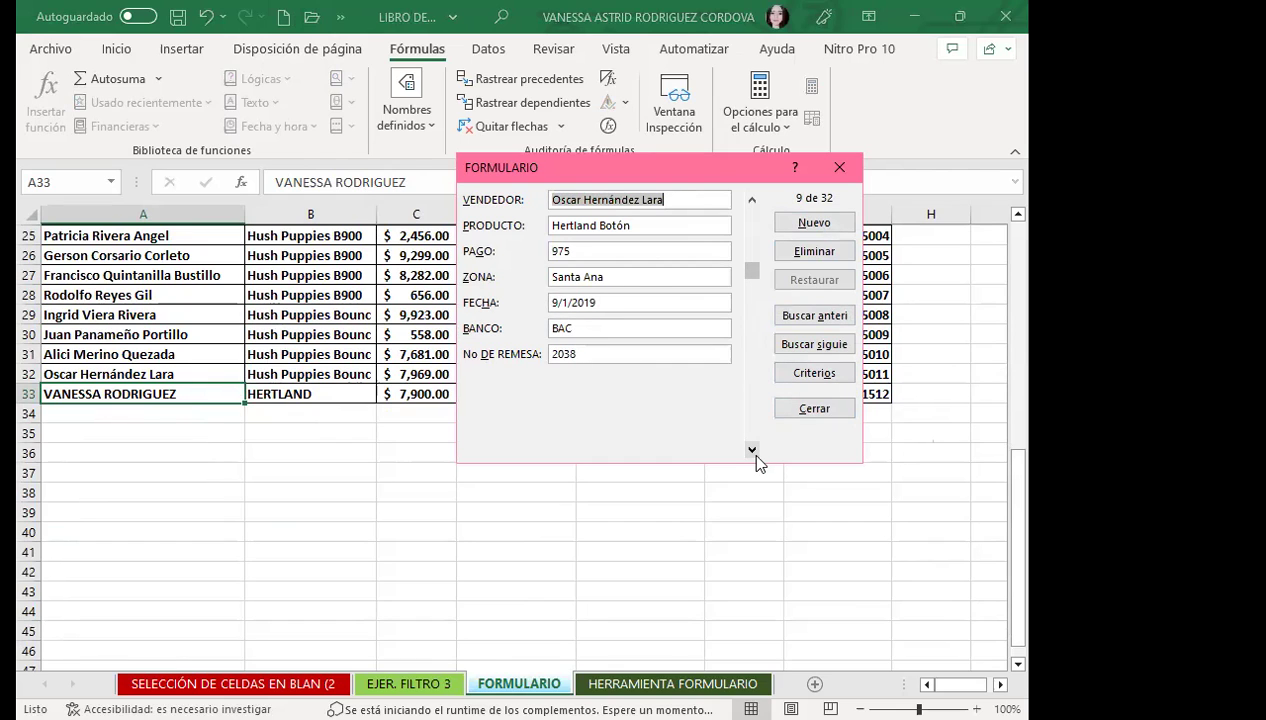
click(752, 450)
click(752, 450)
click(752, 450)
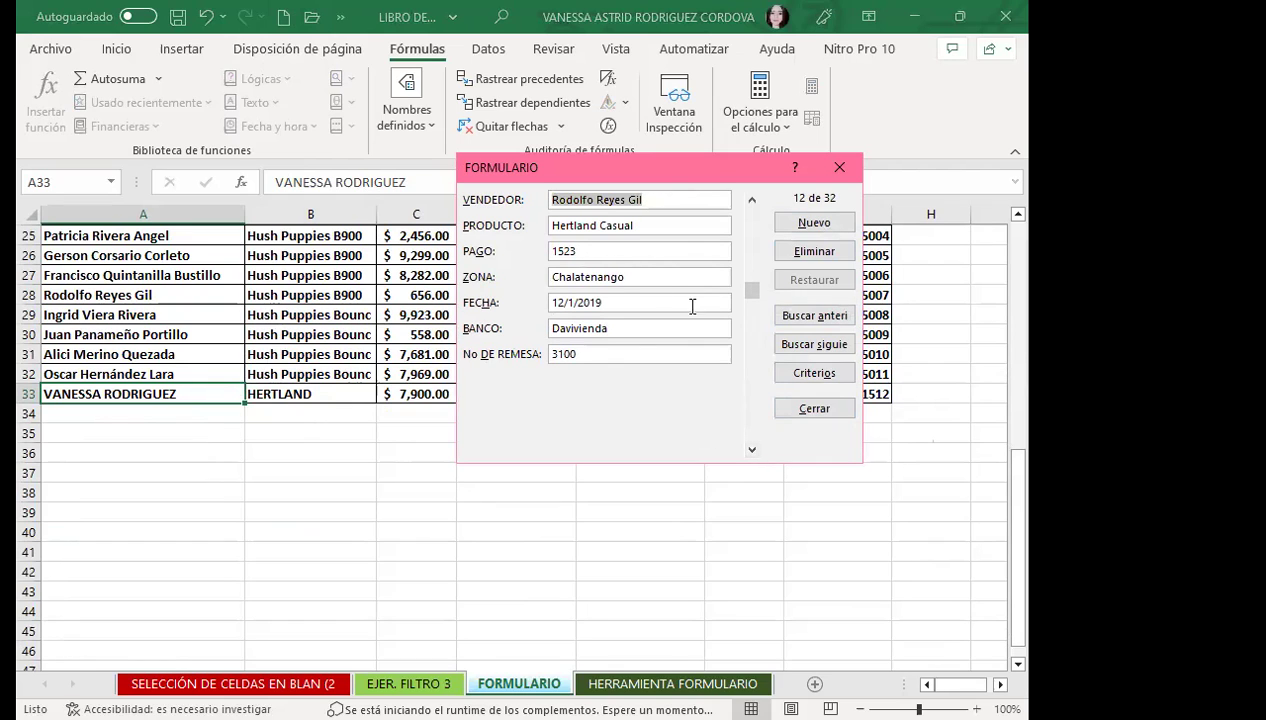
click(752, 450)
click(752, 450)
click(752, 450)
click(752, 450)
click(752, 450)
click(752, 450)
click(752, 450)
click(752, 450)
double_click(752, 450)
double_click(752, 450)
double_click(752, 450)
double_click(752, 450)
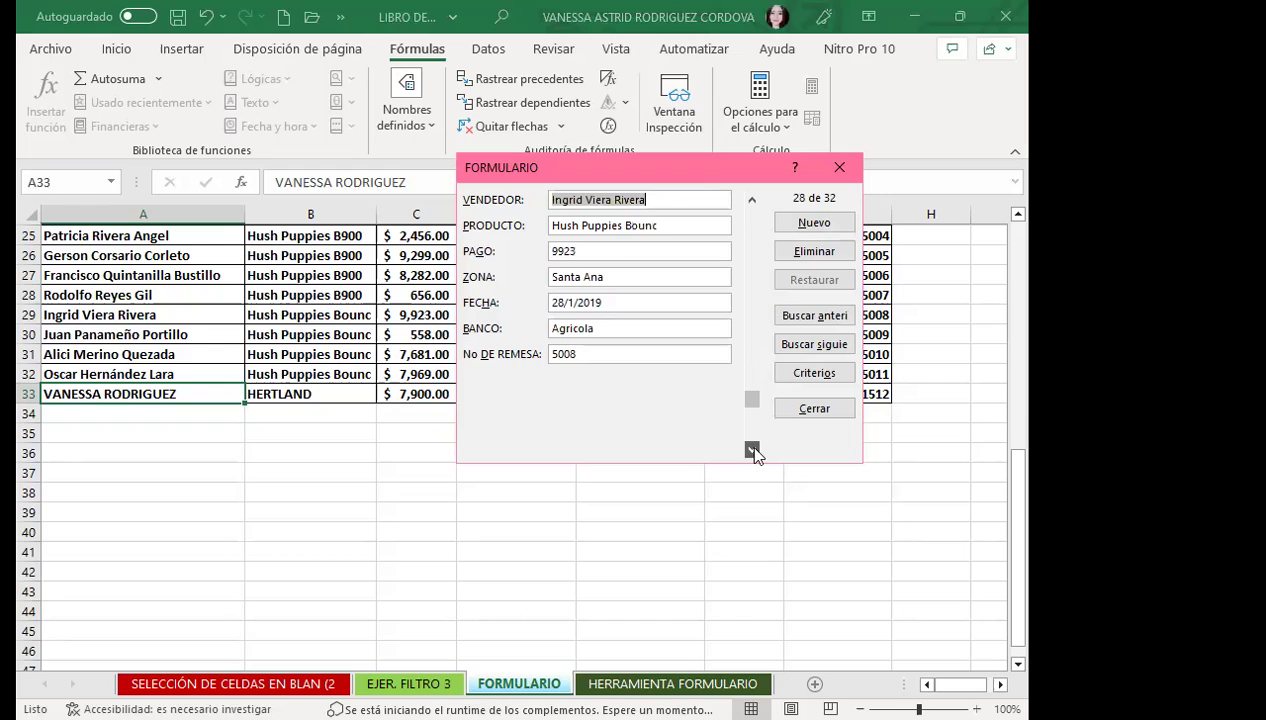
click(752, 450)
click(752, 450)
click(752, 451)
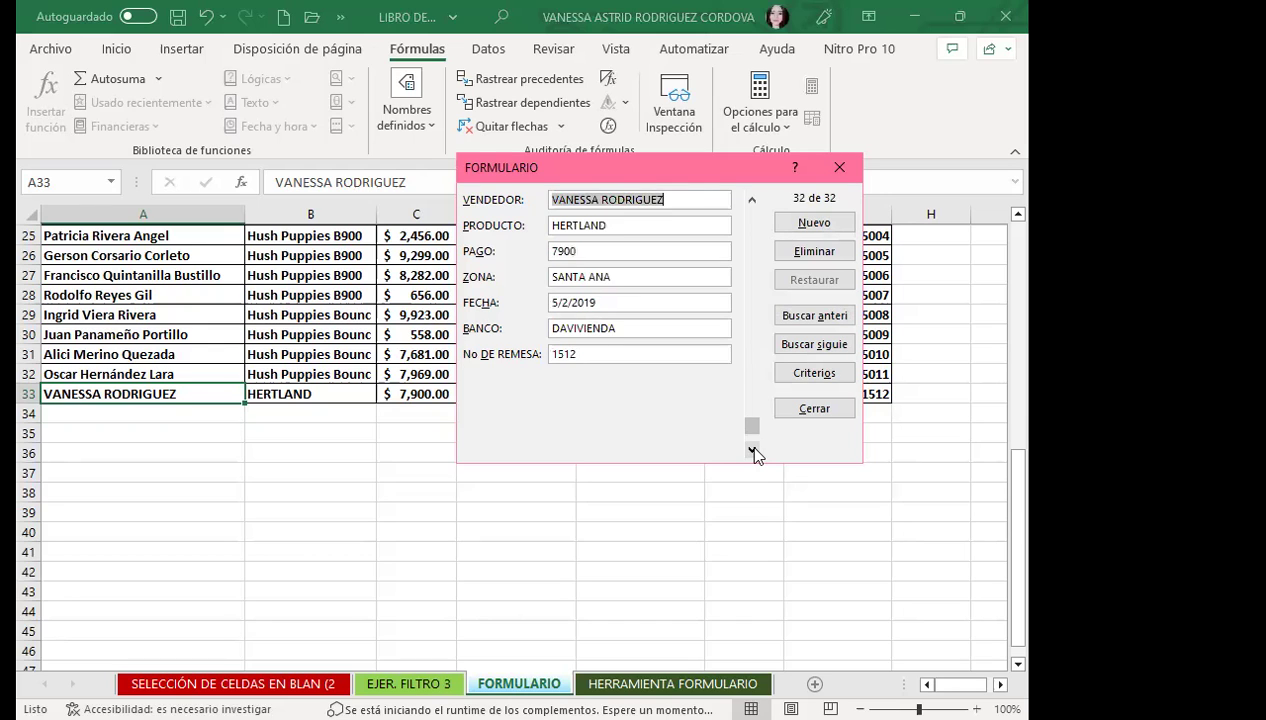
click(752, 451)
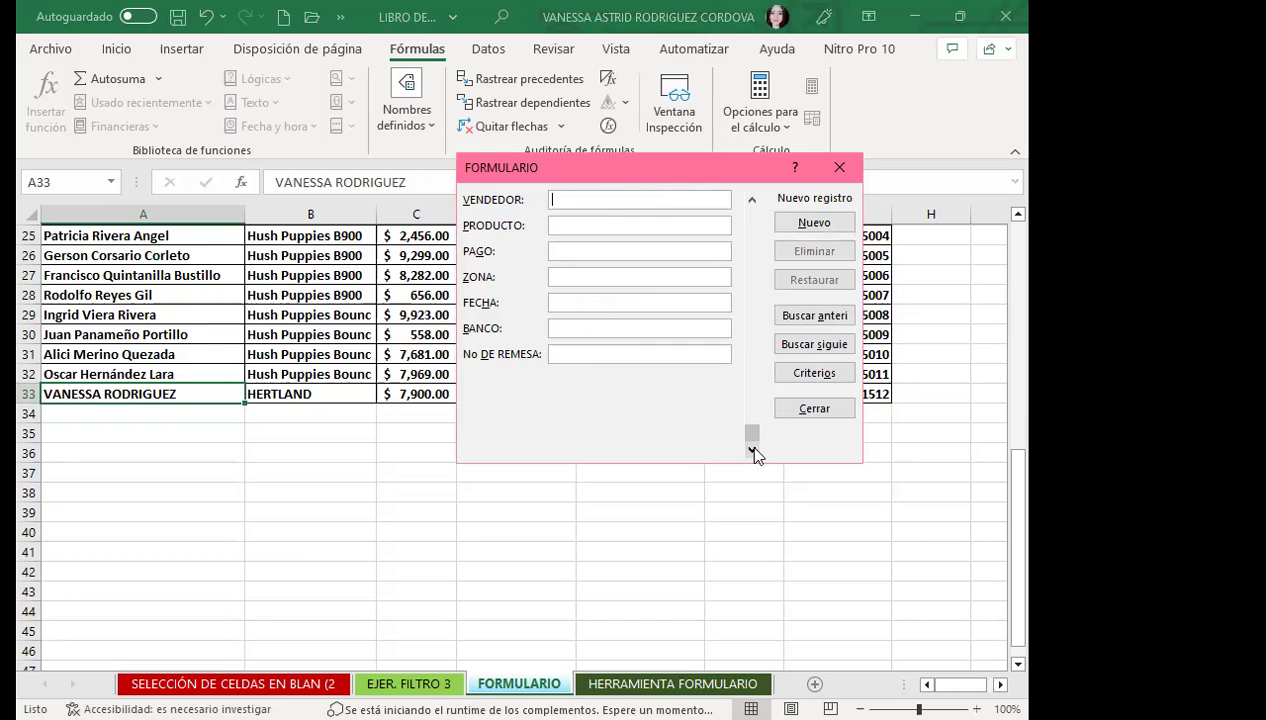
click(752, 200)
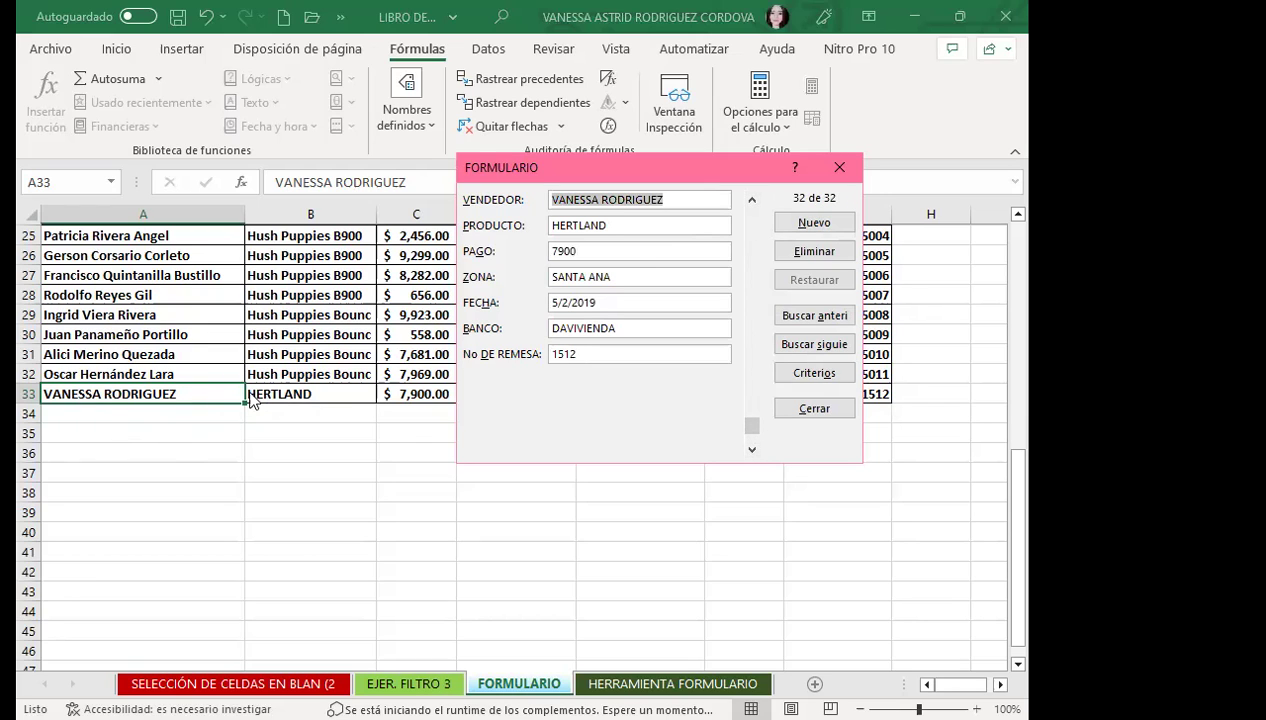
Close the data form and select an empty cell below the table.
click(839, 167)
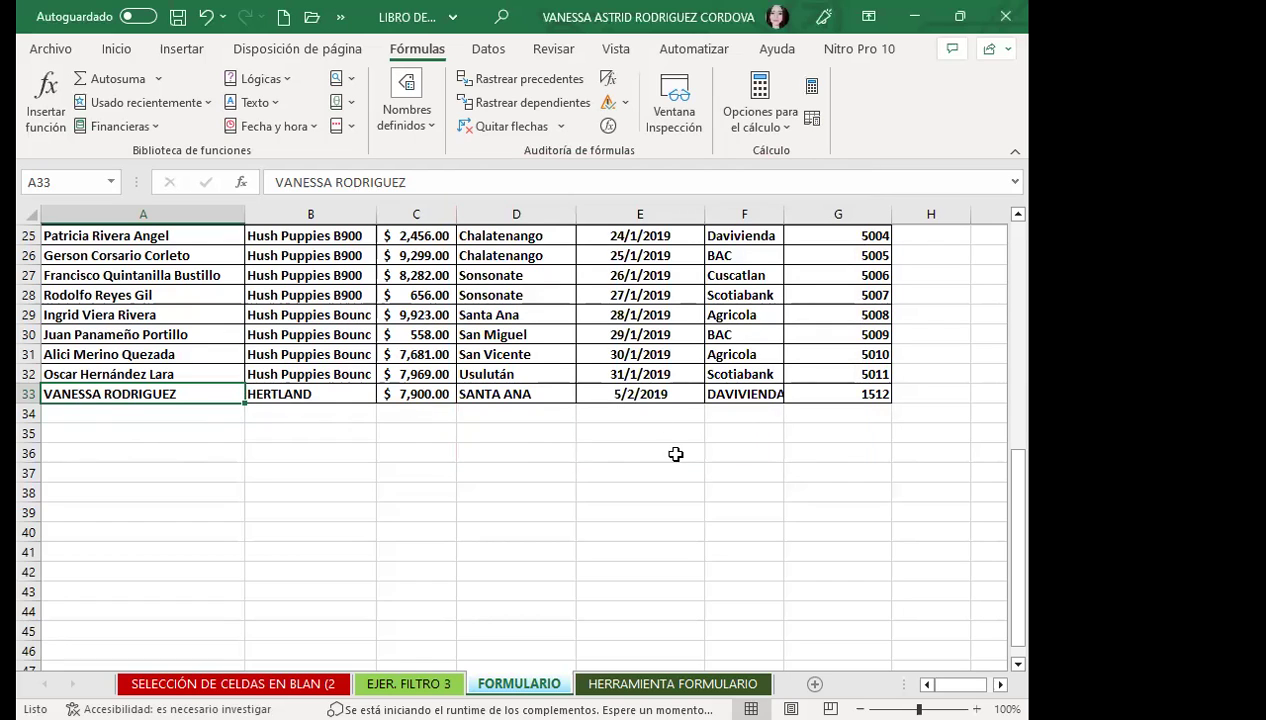
click(600, 490)
click(477, 471)
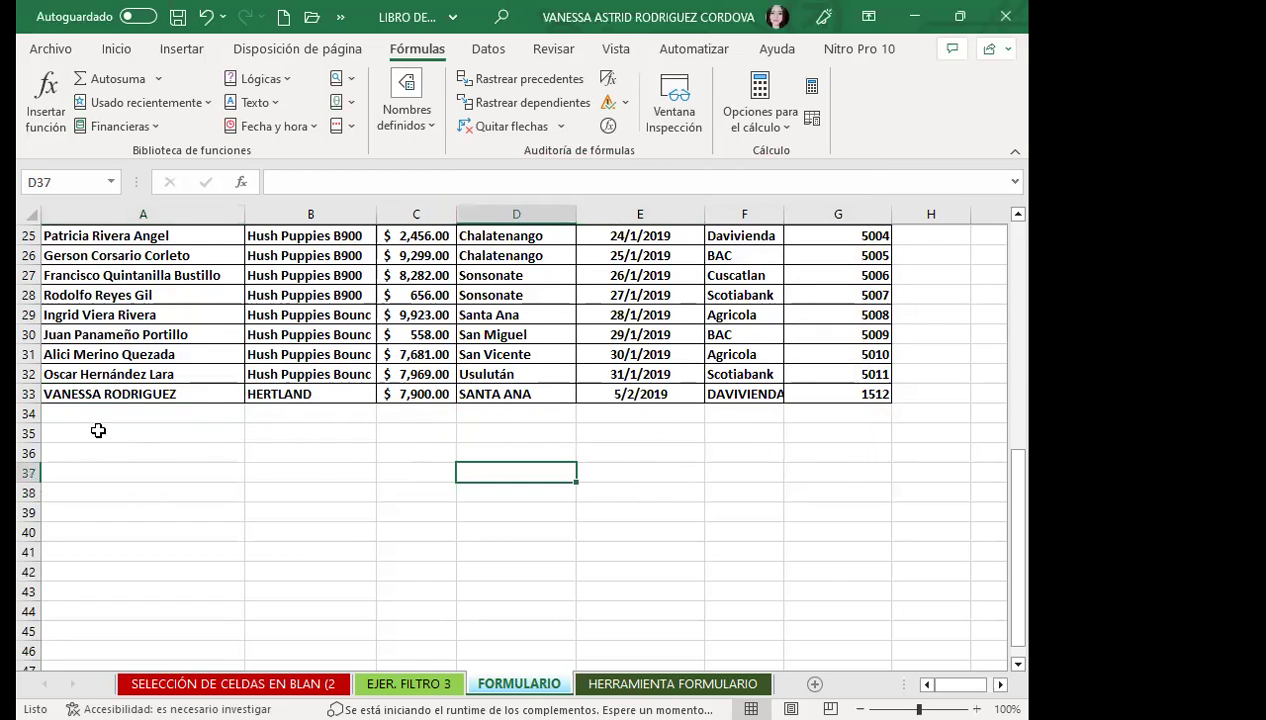
Scroll the FORMULARIO sales table and select the new row 33 to check the HERTLAND entry.
click(368, 472)
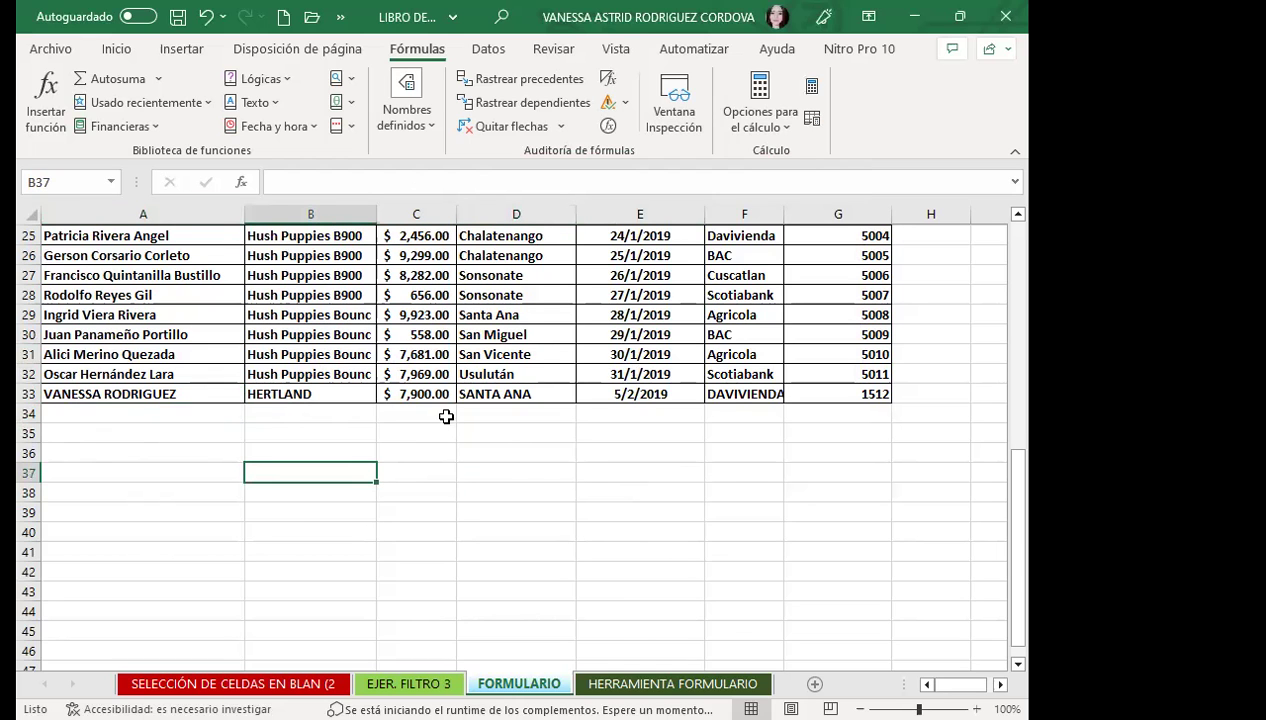
scroll(390, 420, up, 2)
scroll(390, 420, up, 5)
scroll(395, 420, up, 1)
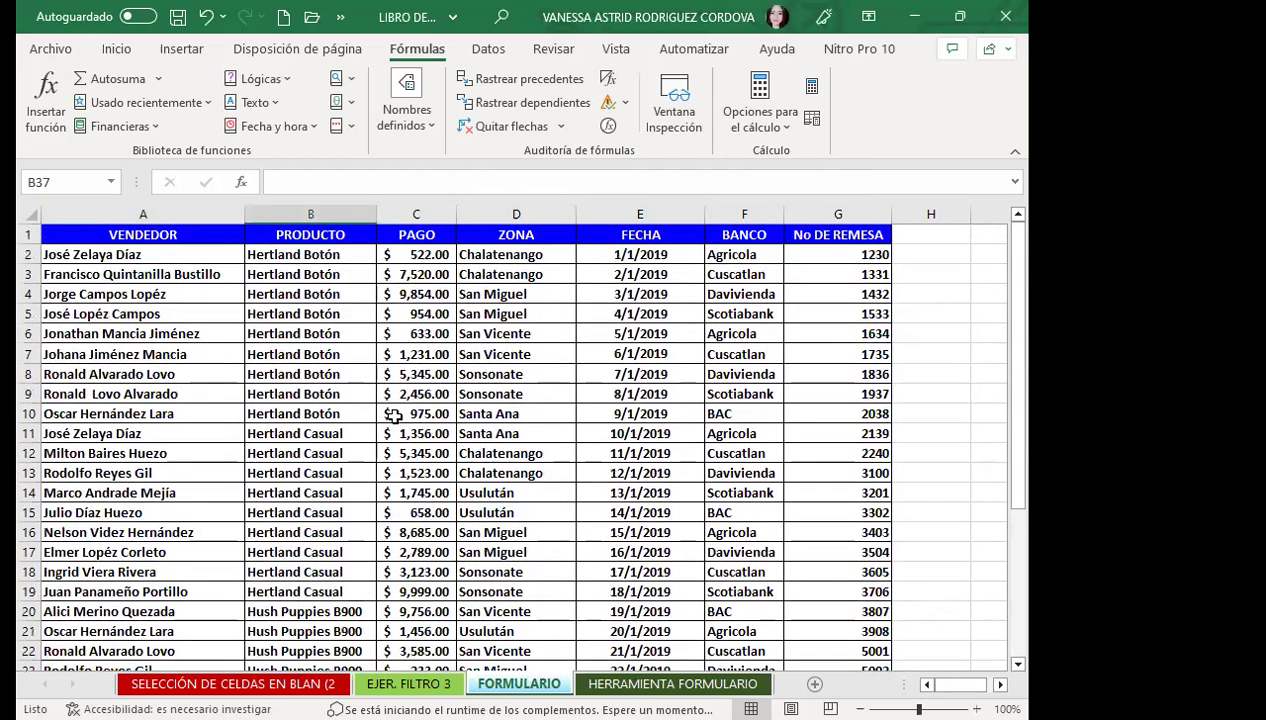
scroll(391, 411, down, 3)
scroll(391, 411, down, 4)
scroll(296, 383, down, 2)
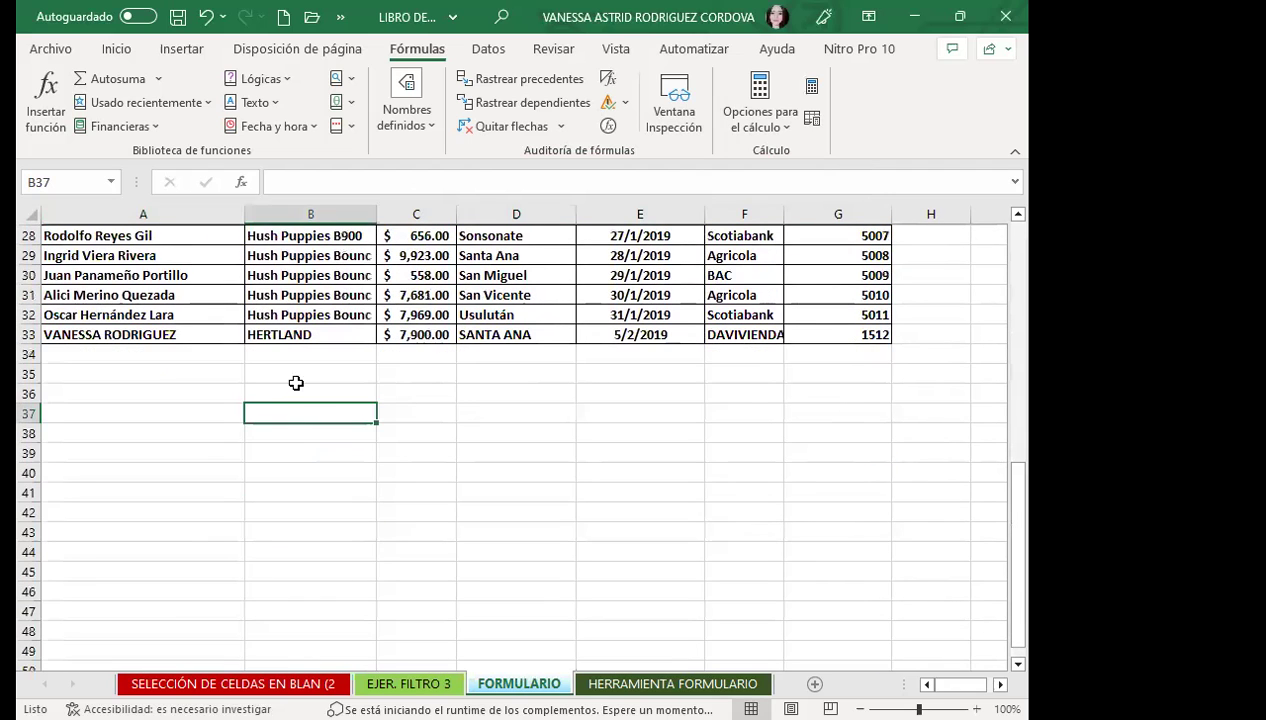
click(154, 357)
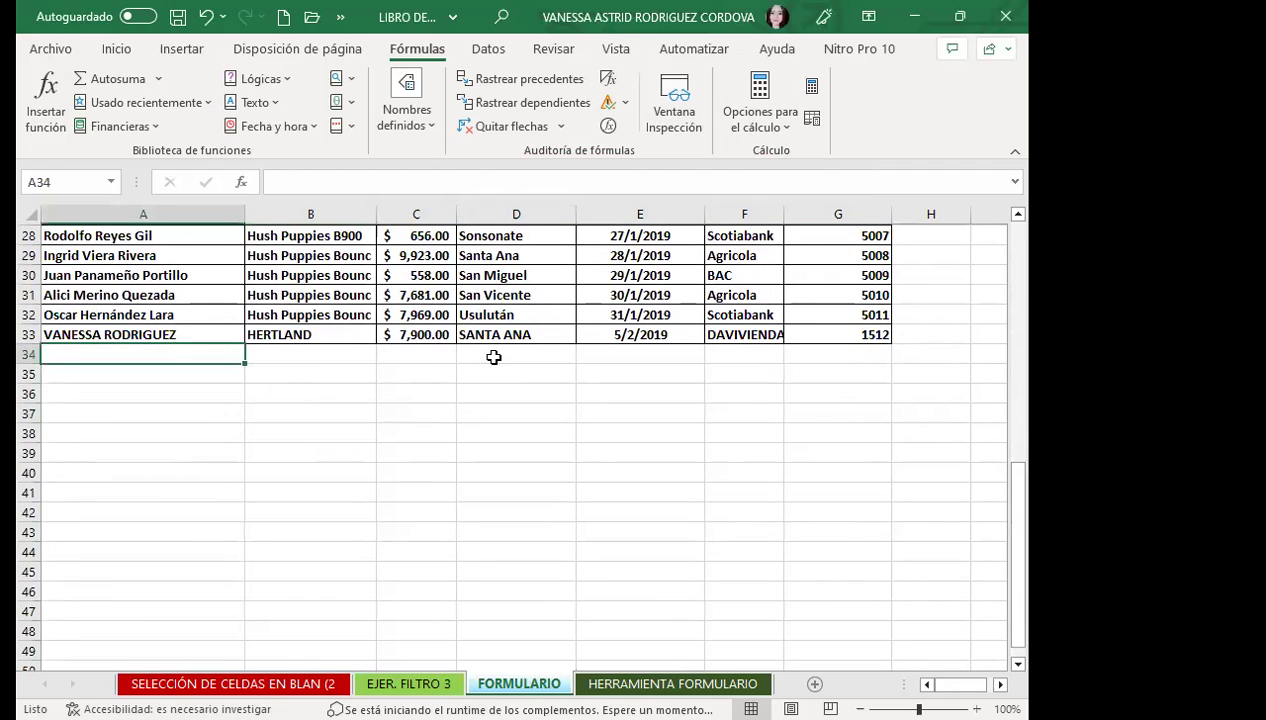
click(30, 335)
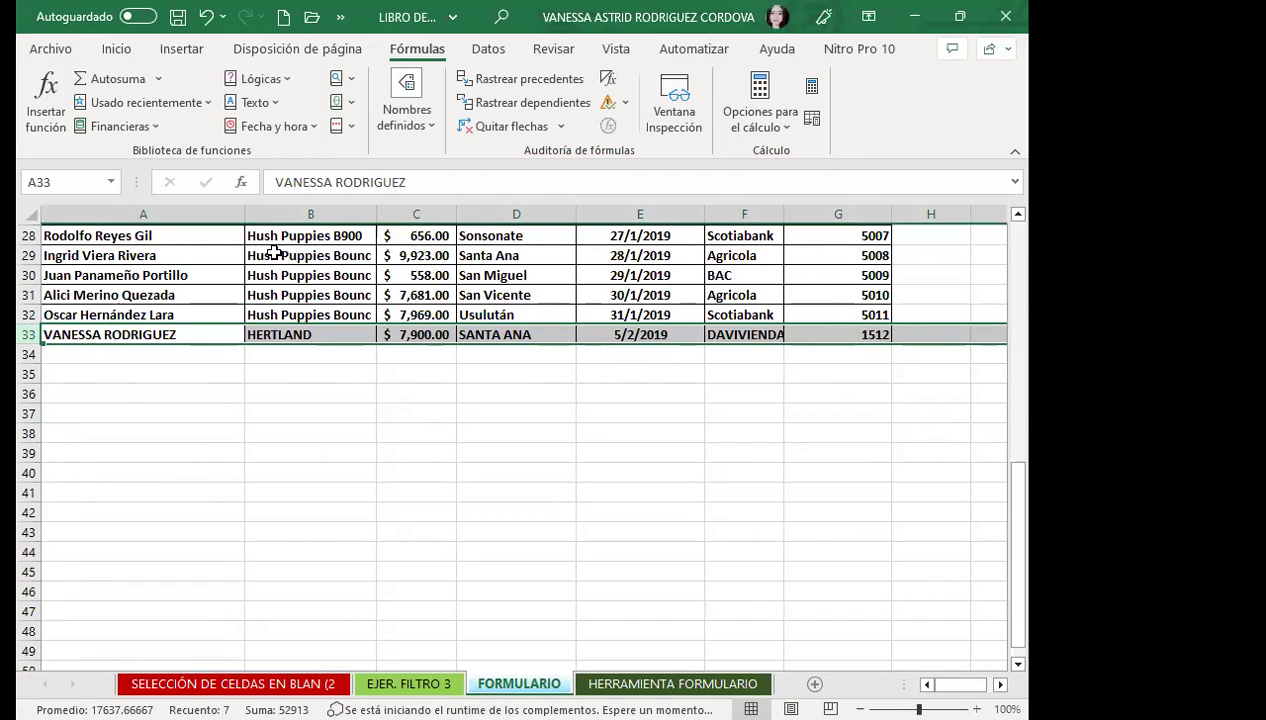
scroll(390, 420, up, 3)
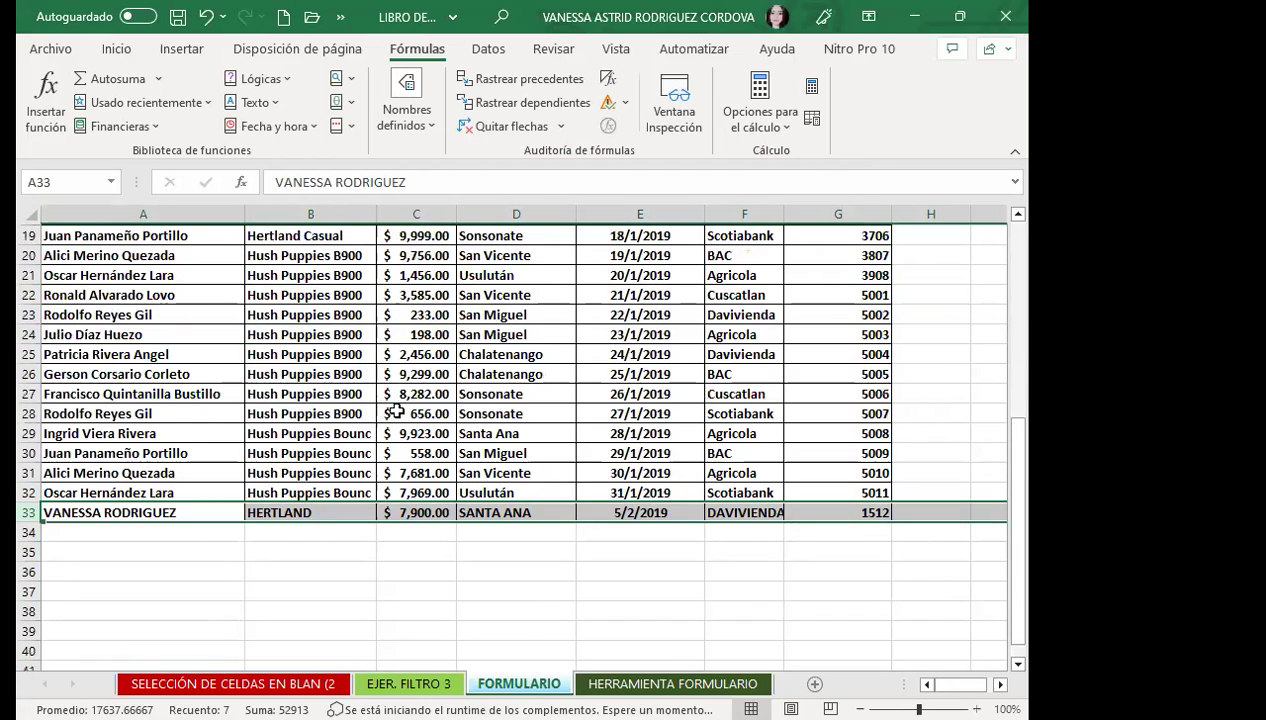
scroll(395, 410, up, 4)
scroll(398, 406, up, 2)
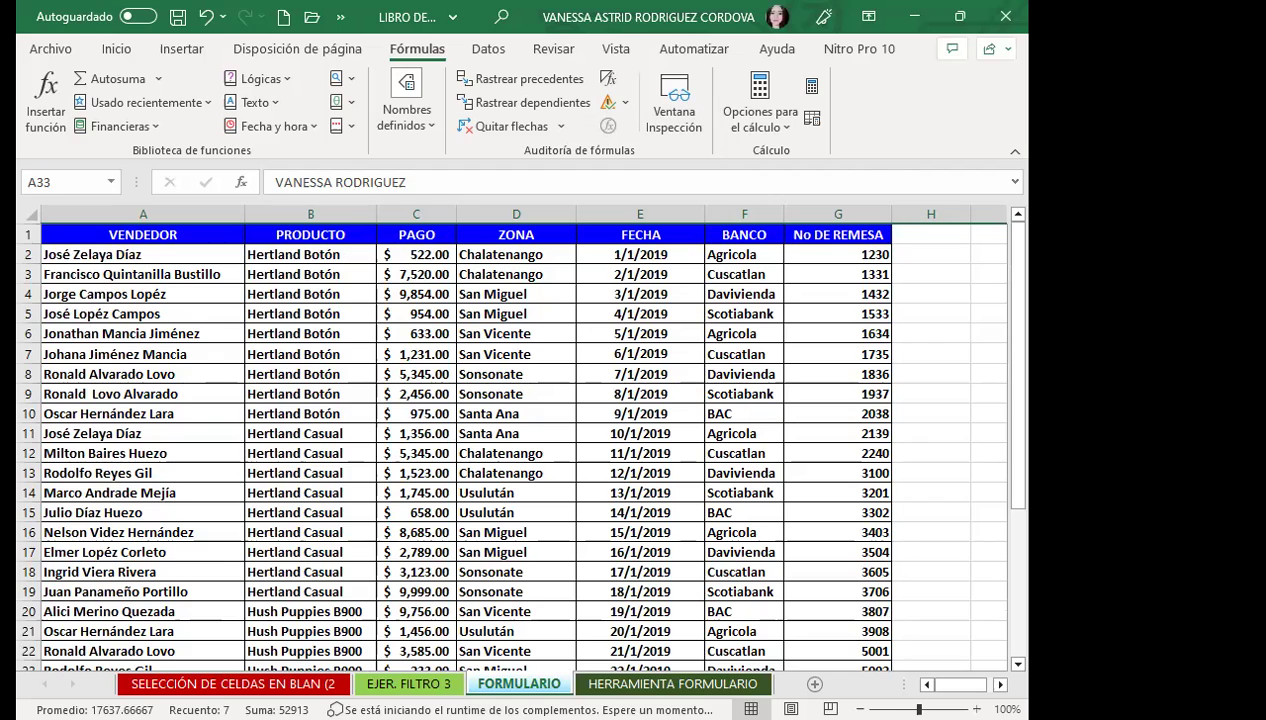
On HERRAMIENTA FORMULARIO, clear the five student rows A2:E6.
click(672, 683)
scroll(223, 523, up, 3)
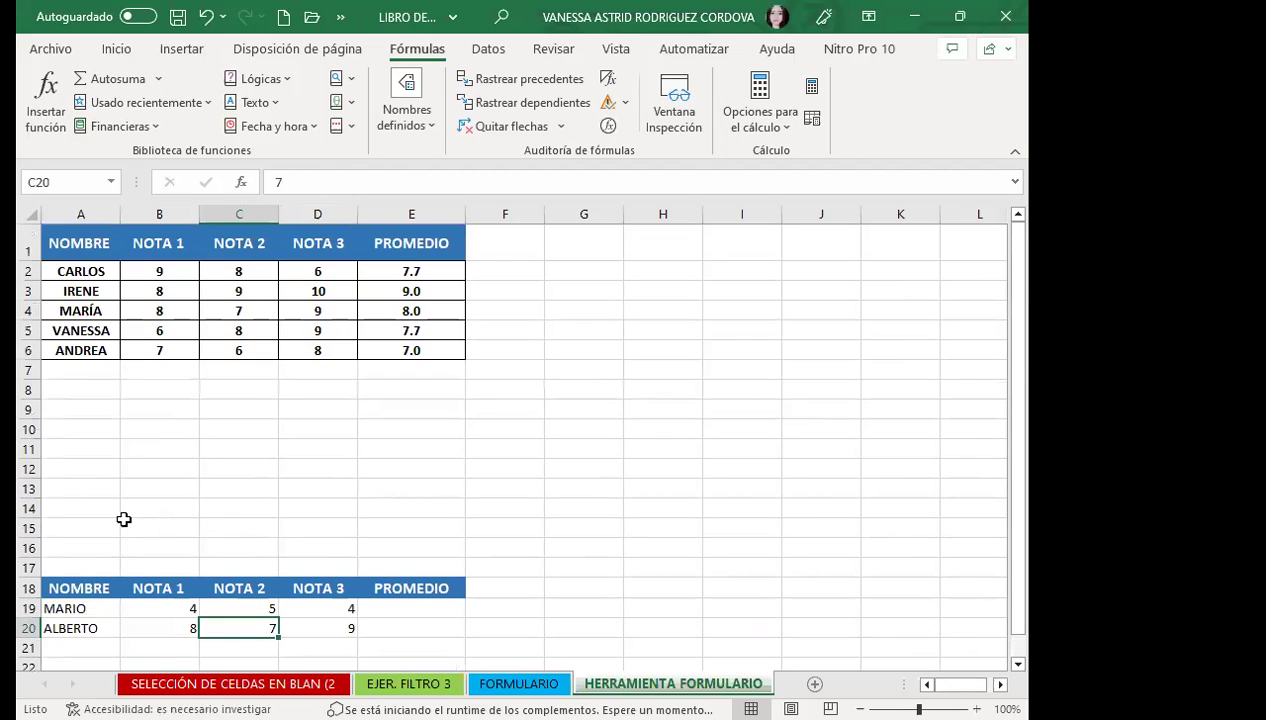
drag(56, 270, 401, 347)
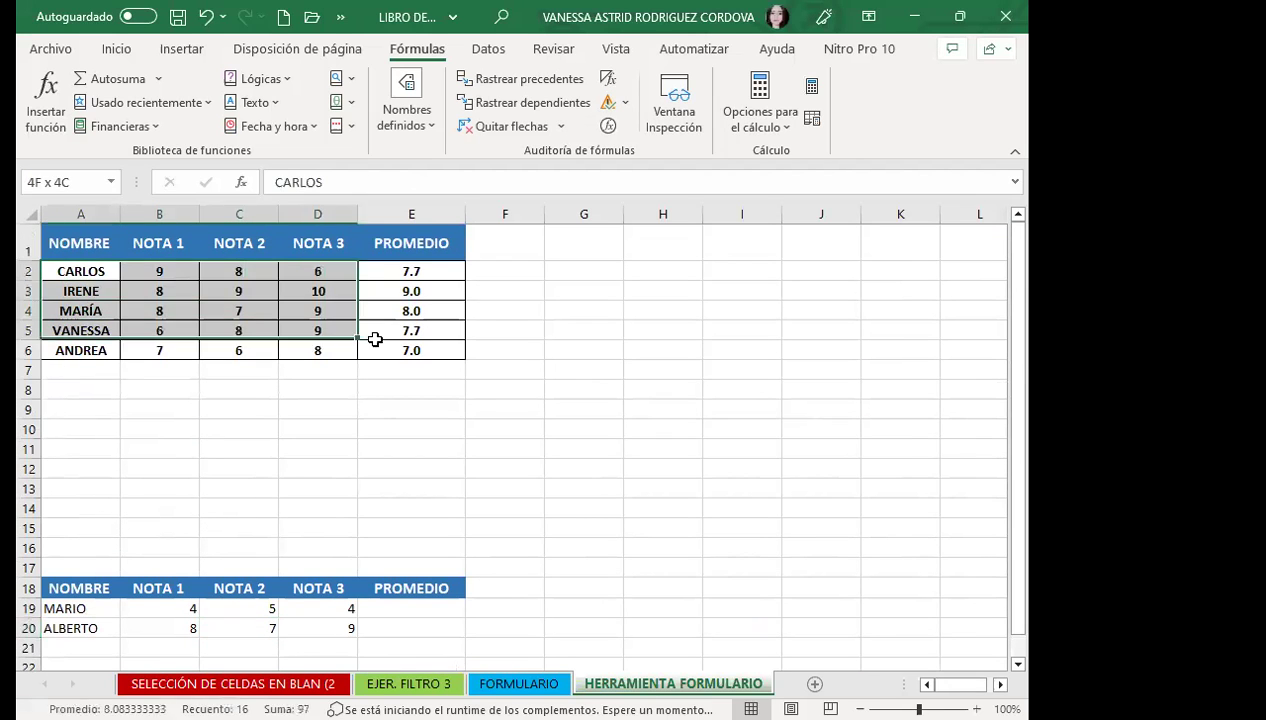
key(Delete)
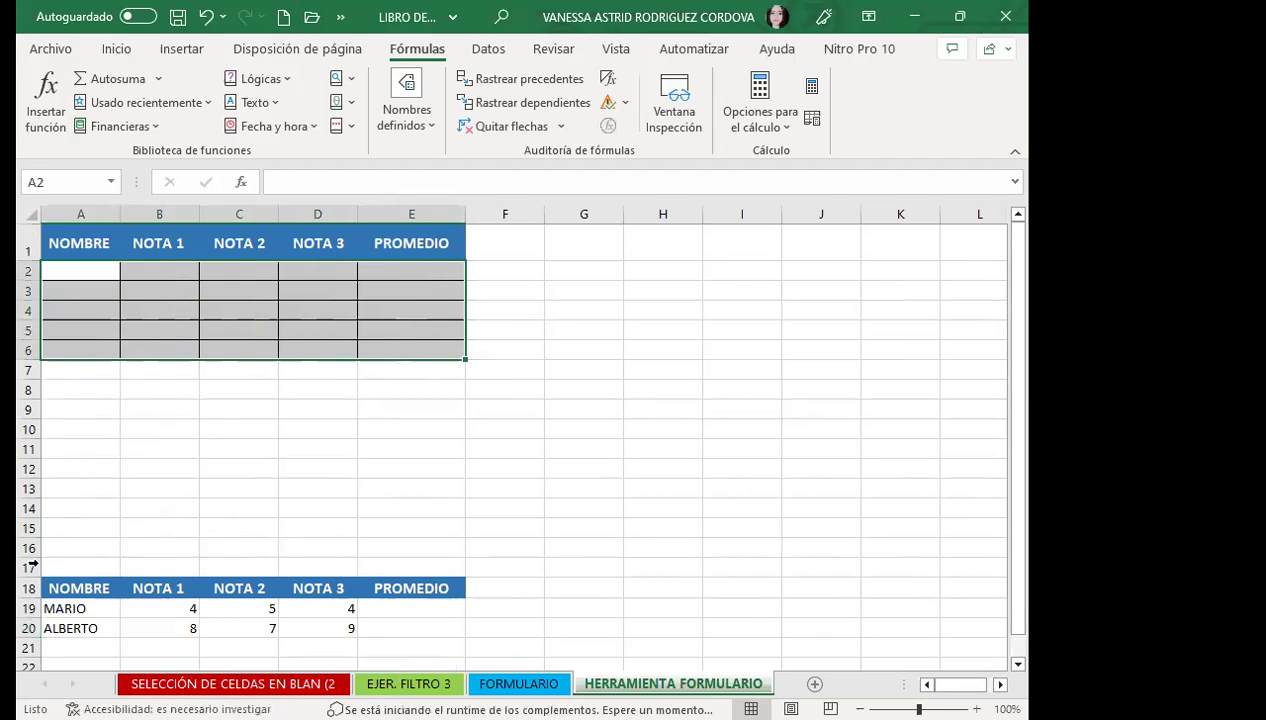
Delete rows 18–21 holding the second table.
click(28, 588)
key(shift+Down)
key(shift+Down)
key(shift+Down)
click(116, 49)
click(698, 106)
click(305, 466)
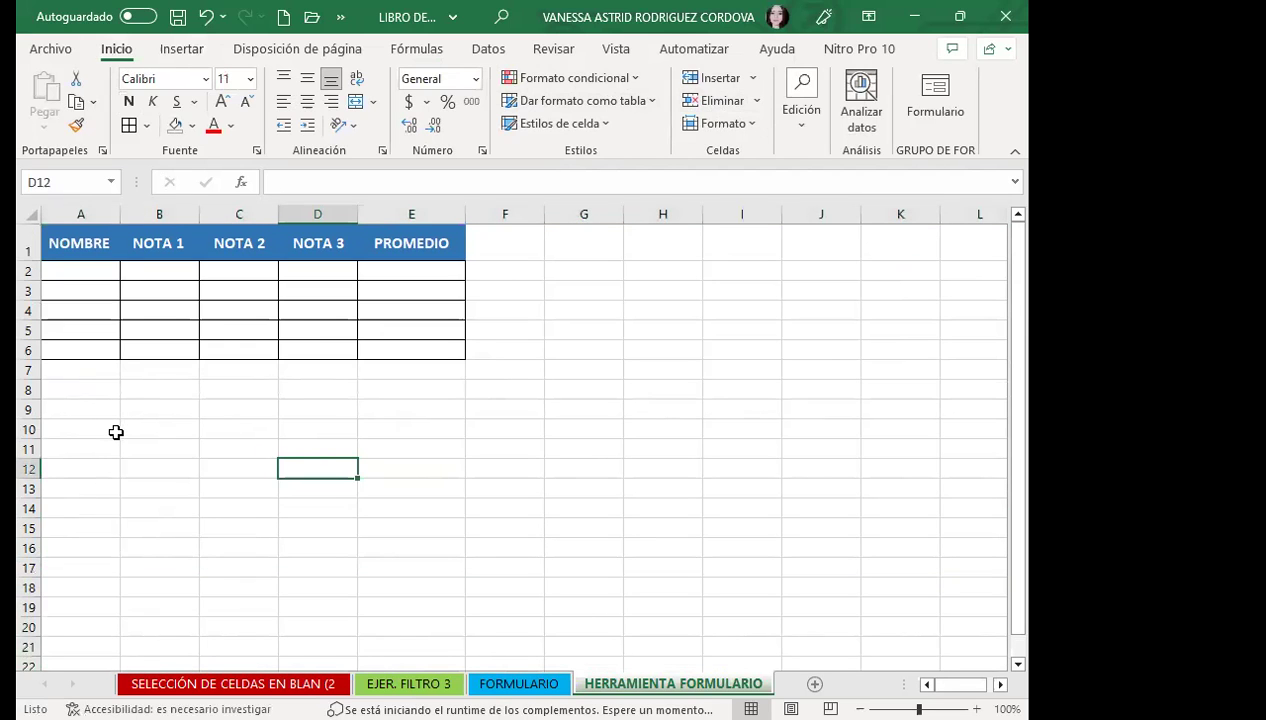
Return to the FORMULARIO sheet, select the Usulután cell and reveal the extra quick access commands.
click(501, 680)
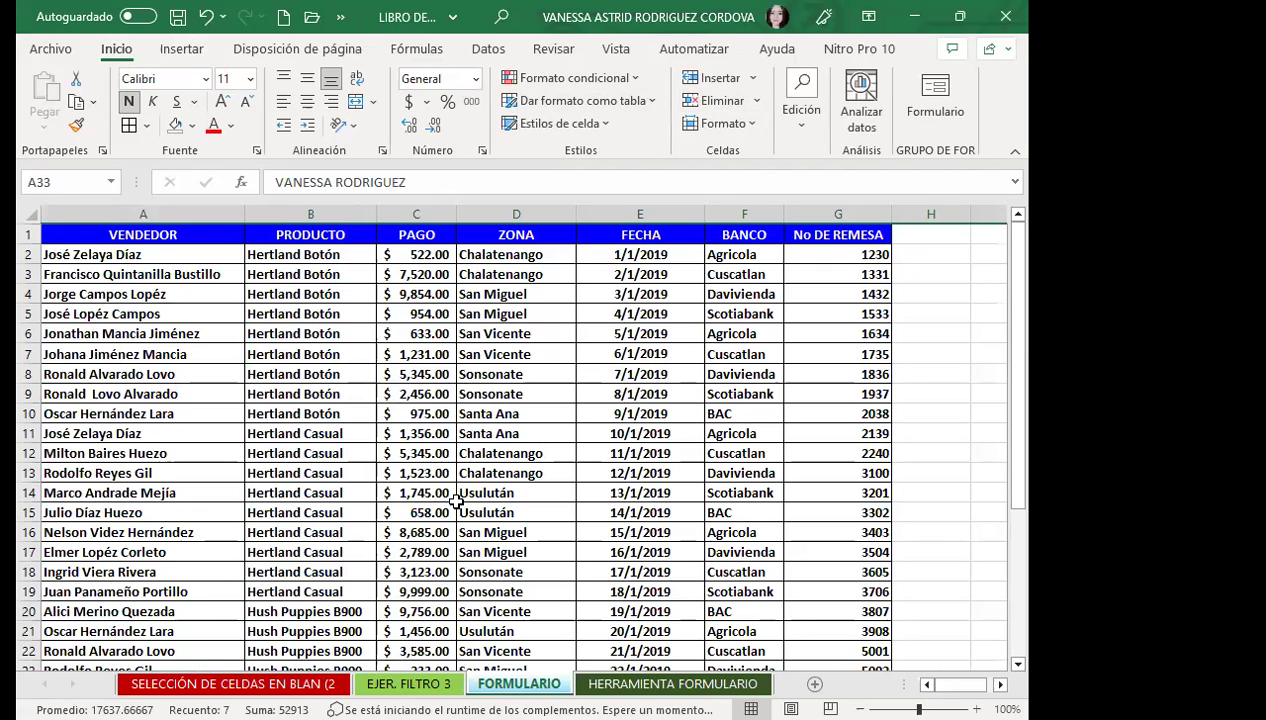
click(466, 492)
scroll(360, 428, down, 8)
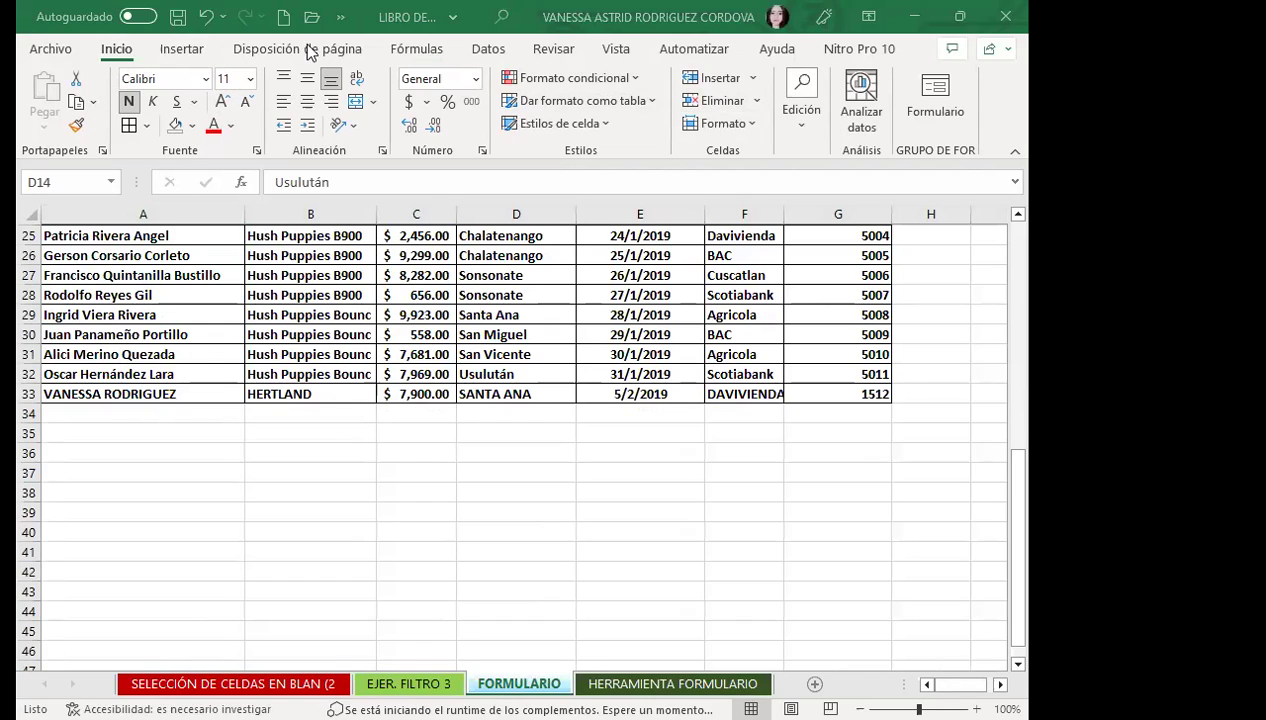
click(343, 19)
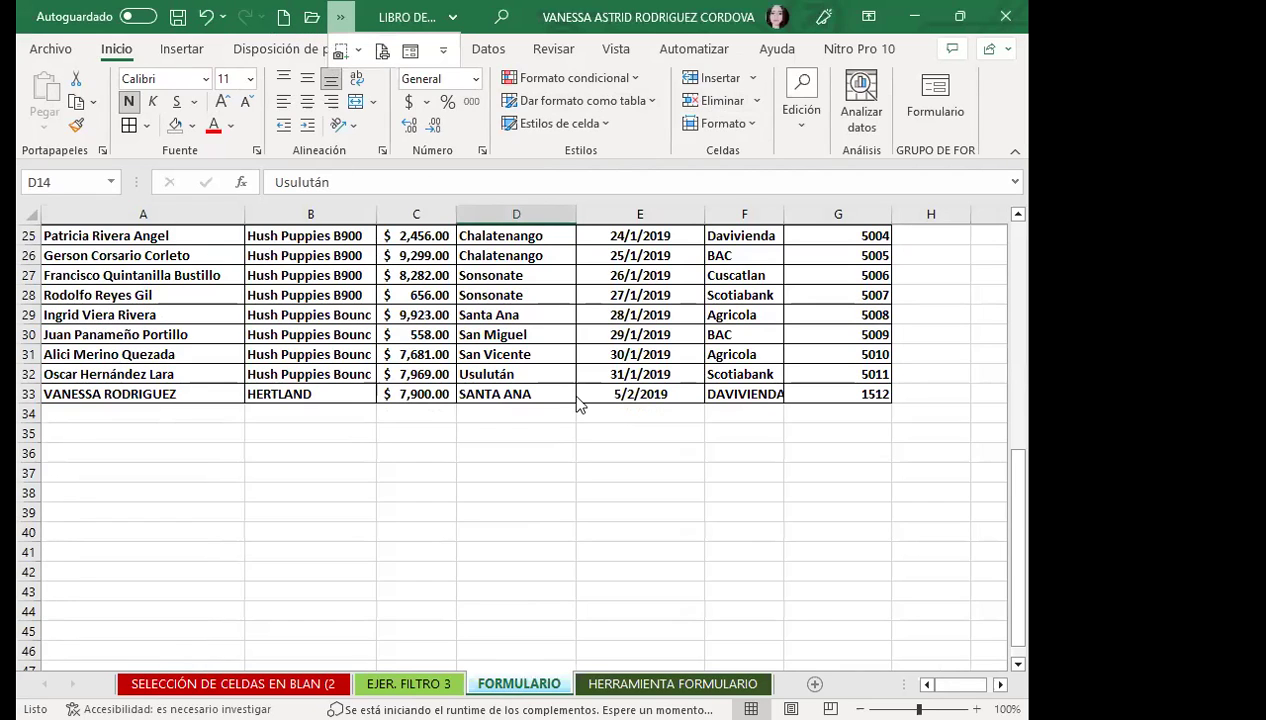
Browse the File view's Información, Publicar, Cuenta and Comentarios pages, then leave it.
click(52, 50)
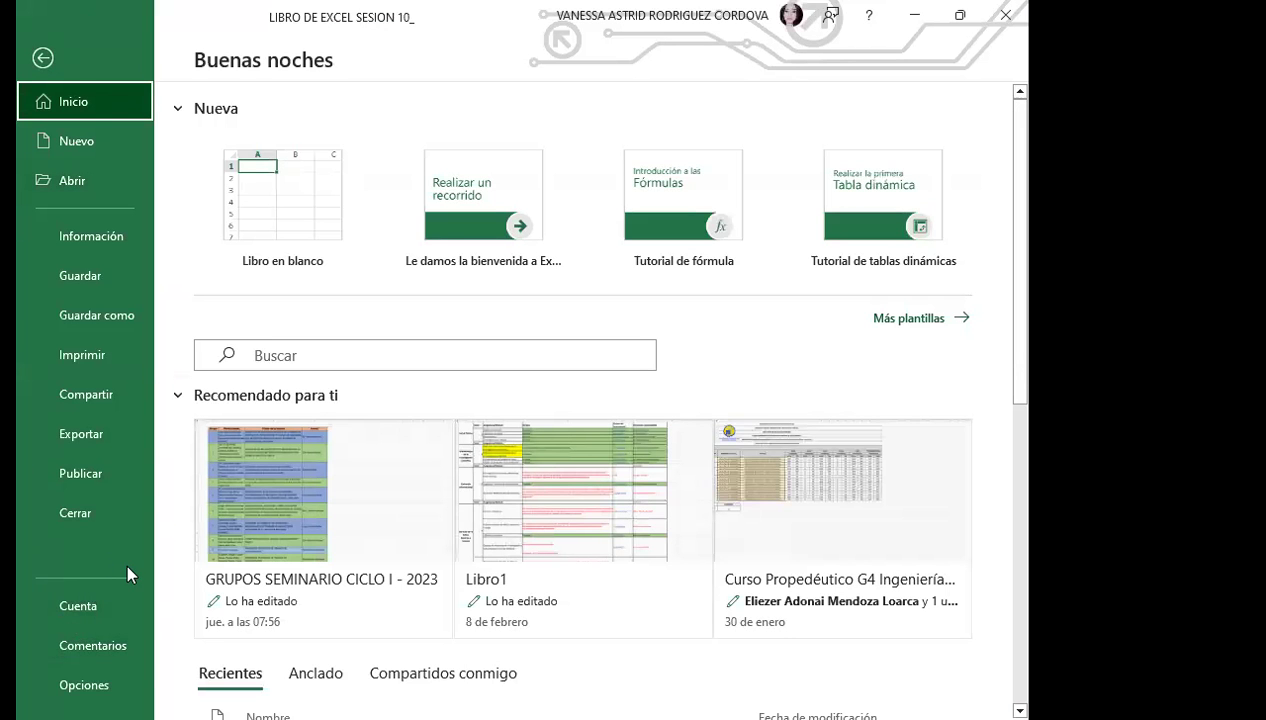
click(124, 238)
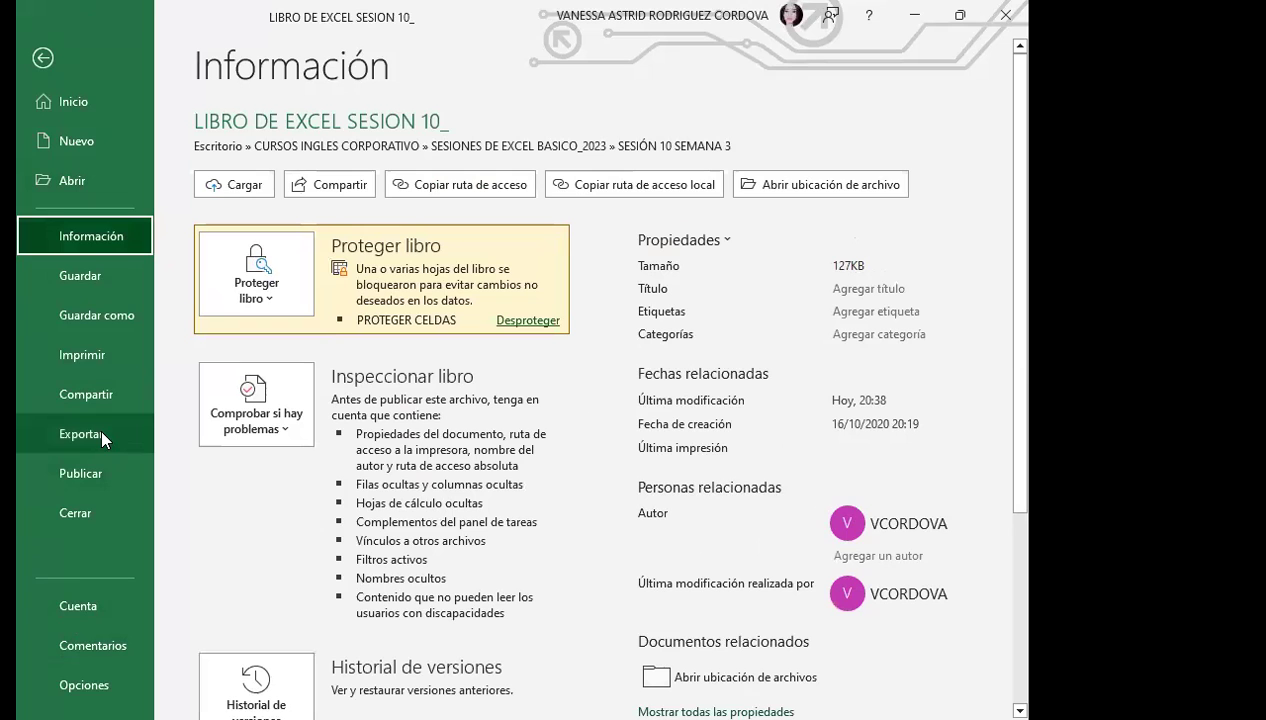
click(103, 473)
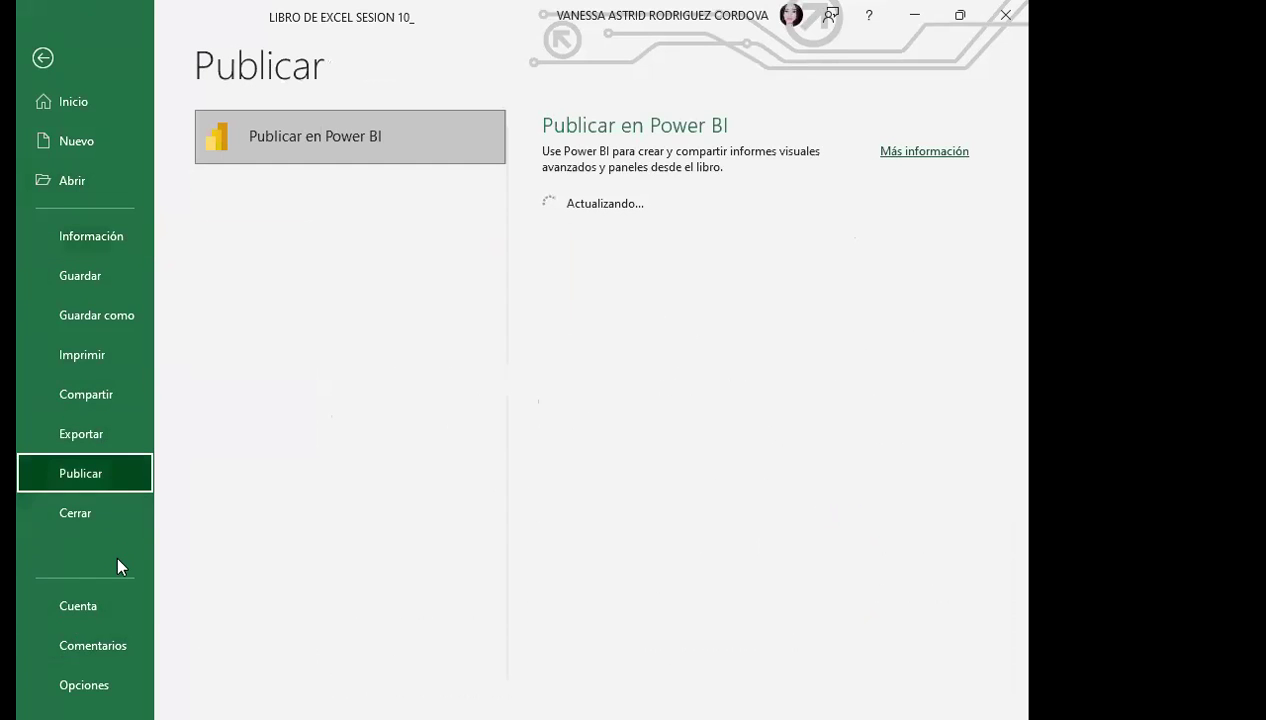
click(87, 607)
click(93, 645)
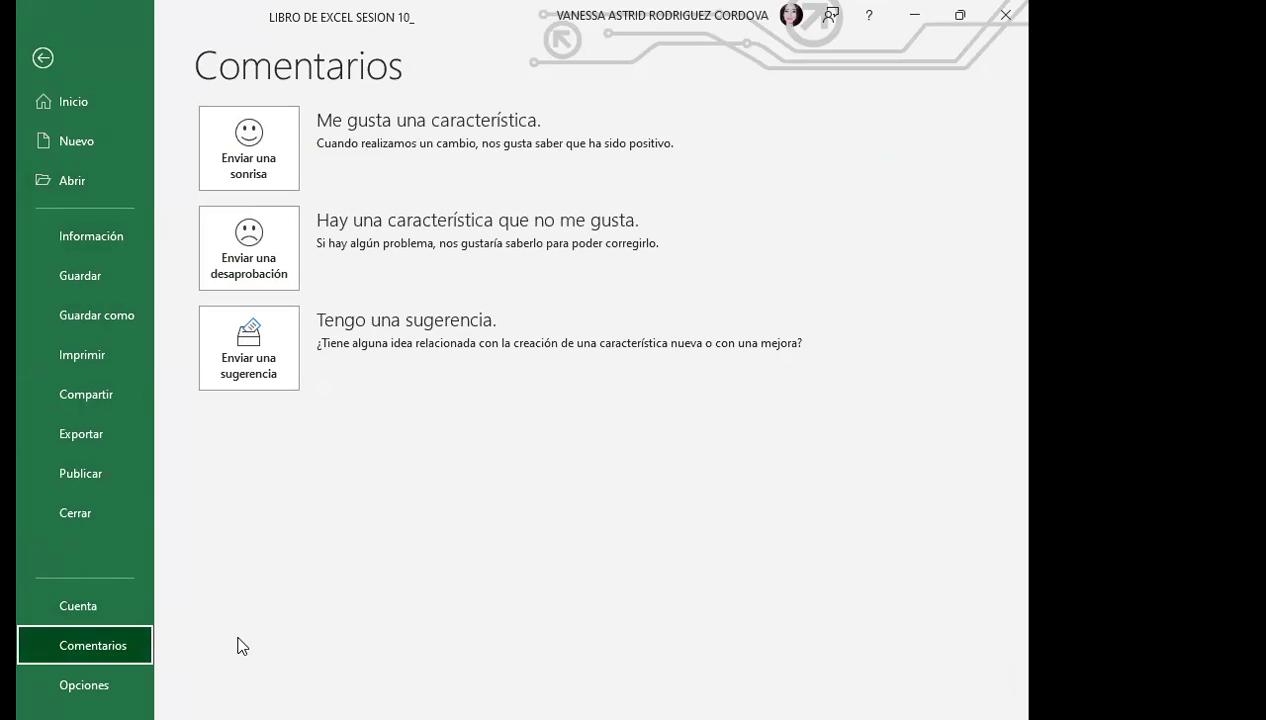
key(Escape)
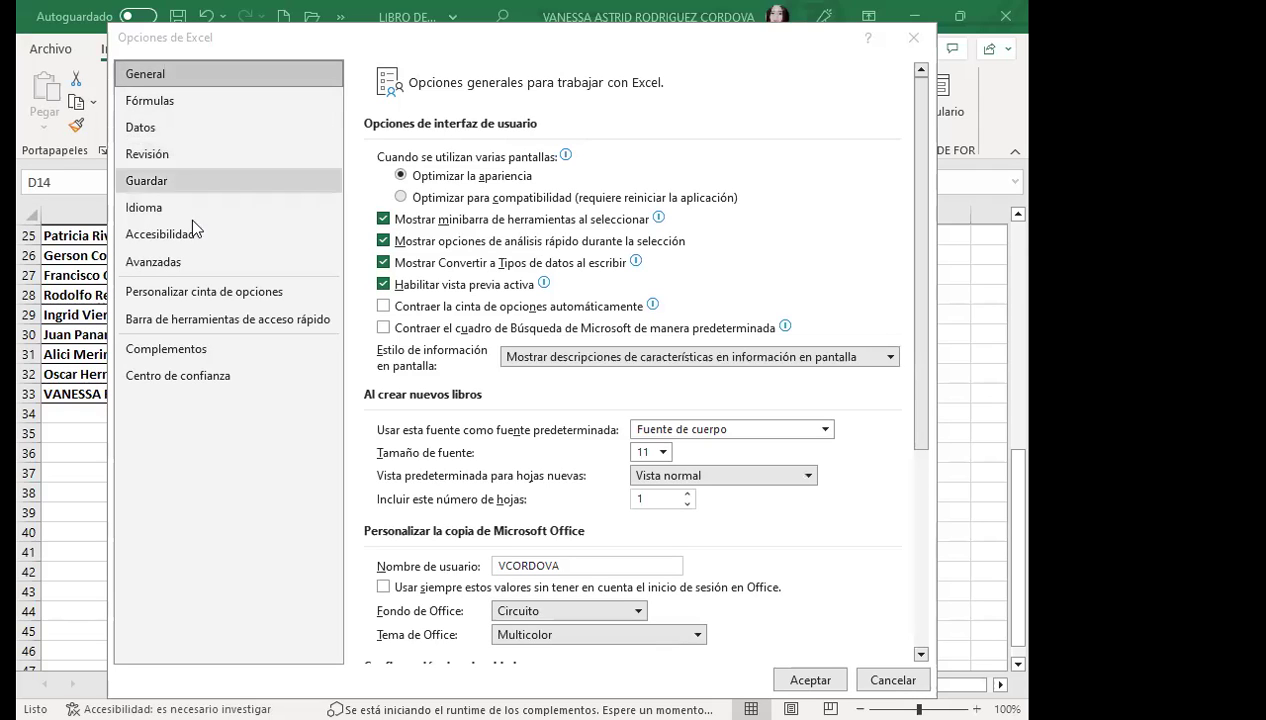
Reopen the quick access toolbar settings and list all available commands.
click(243, 331)
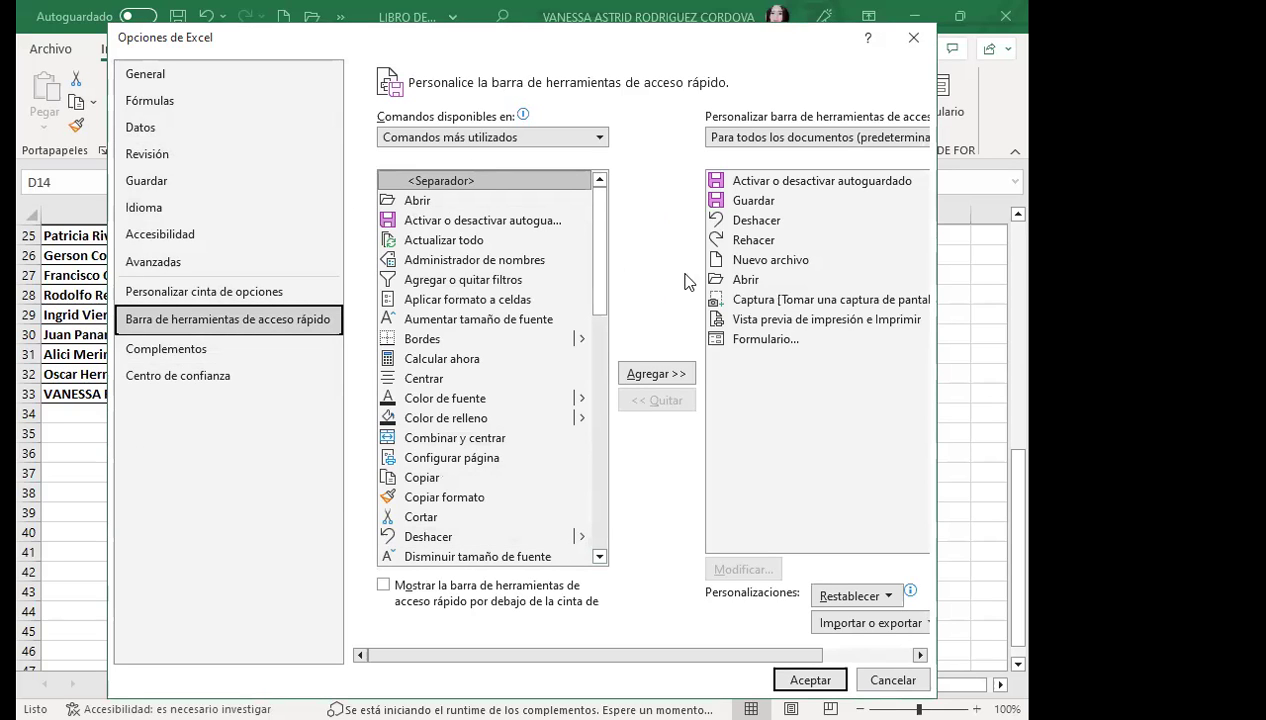
click(910, 38)
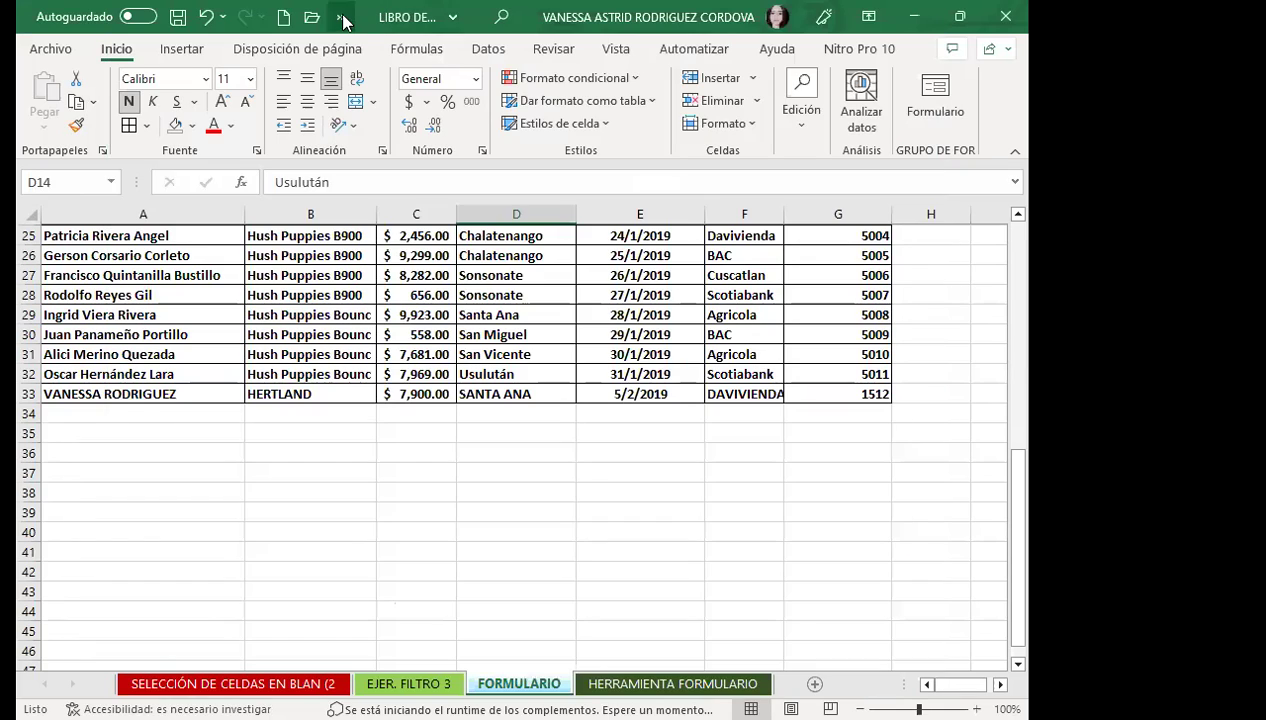
click(342, 18)
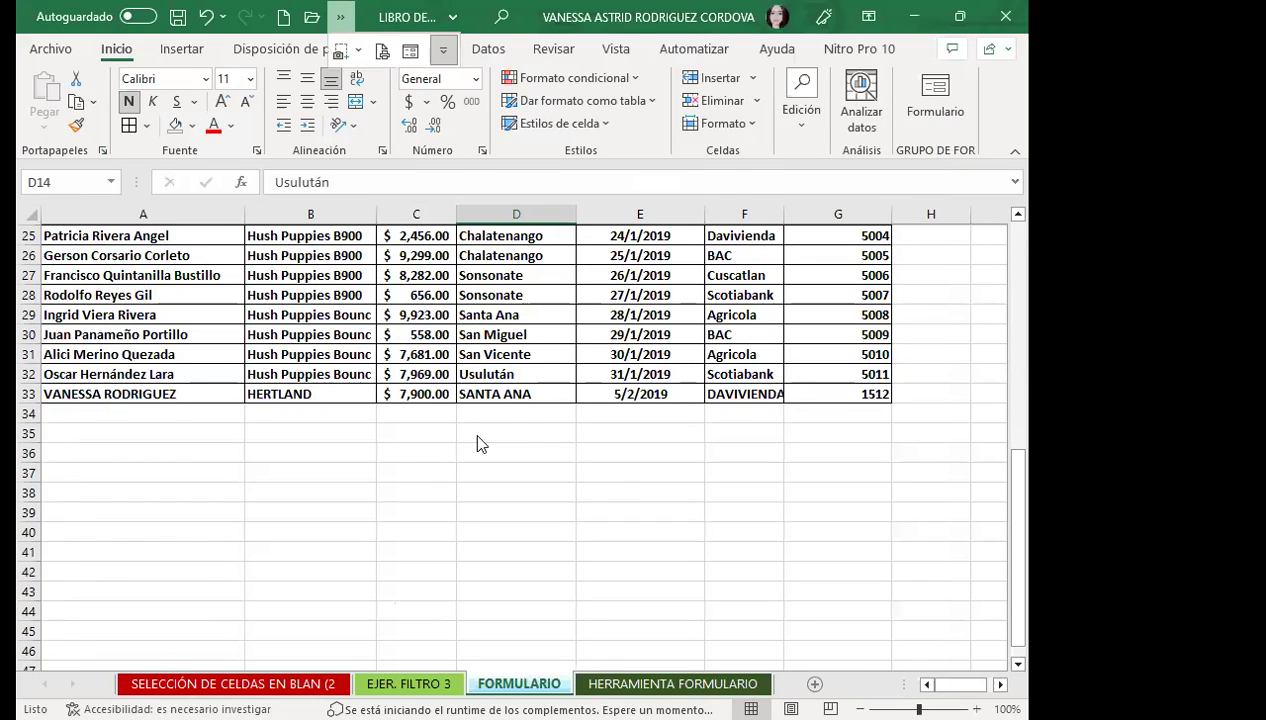
click(485, 476)
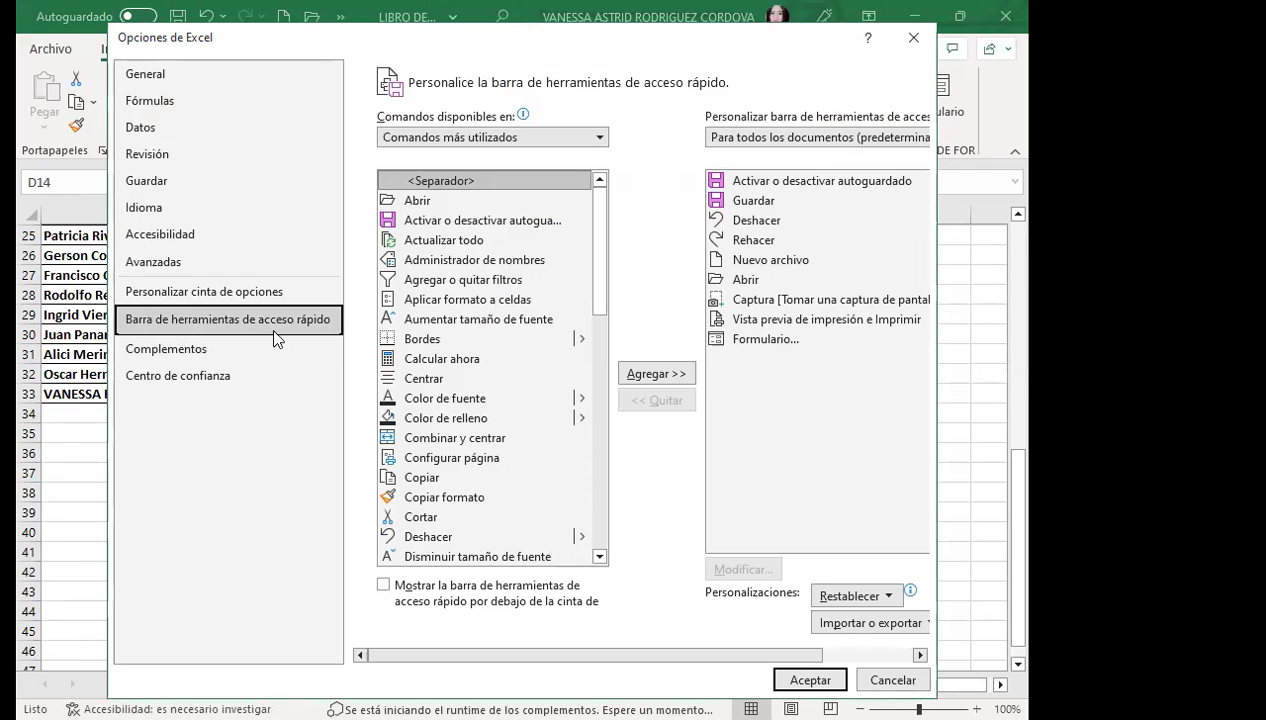
click(598, 137)
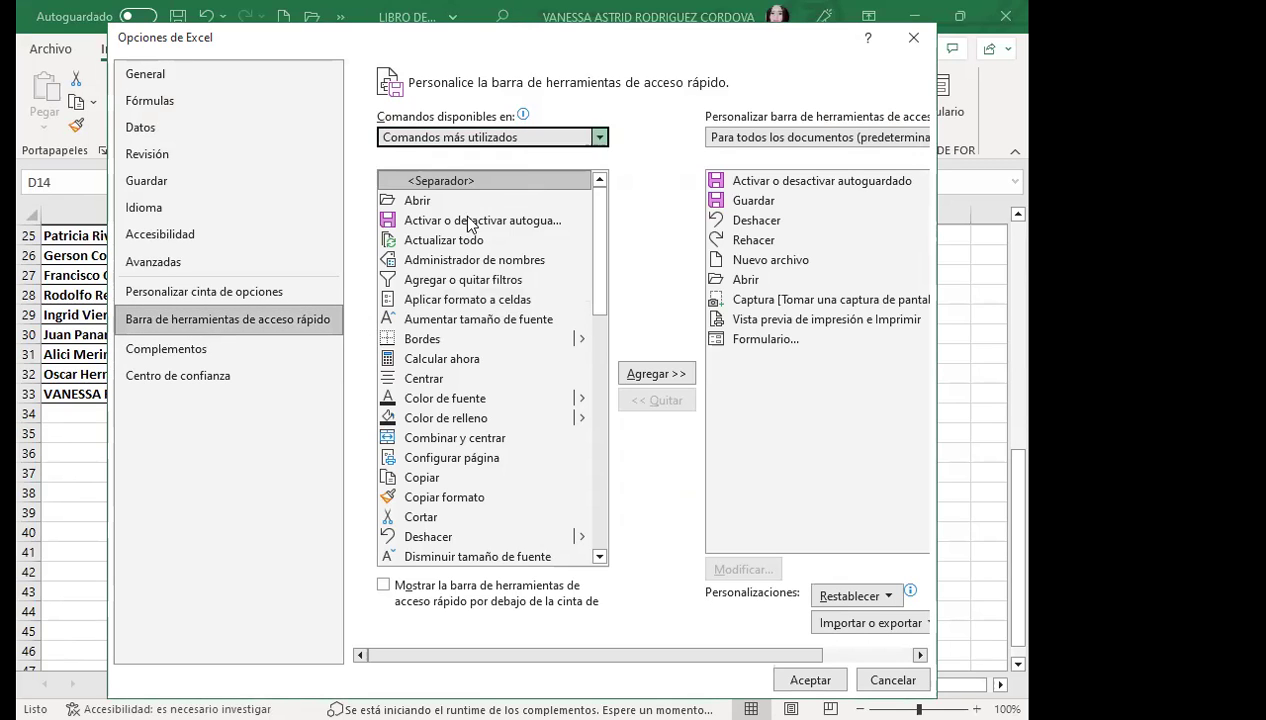
click(449, 198)
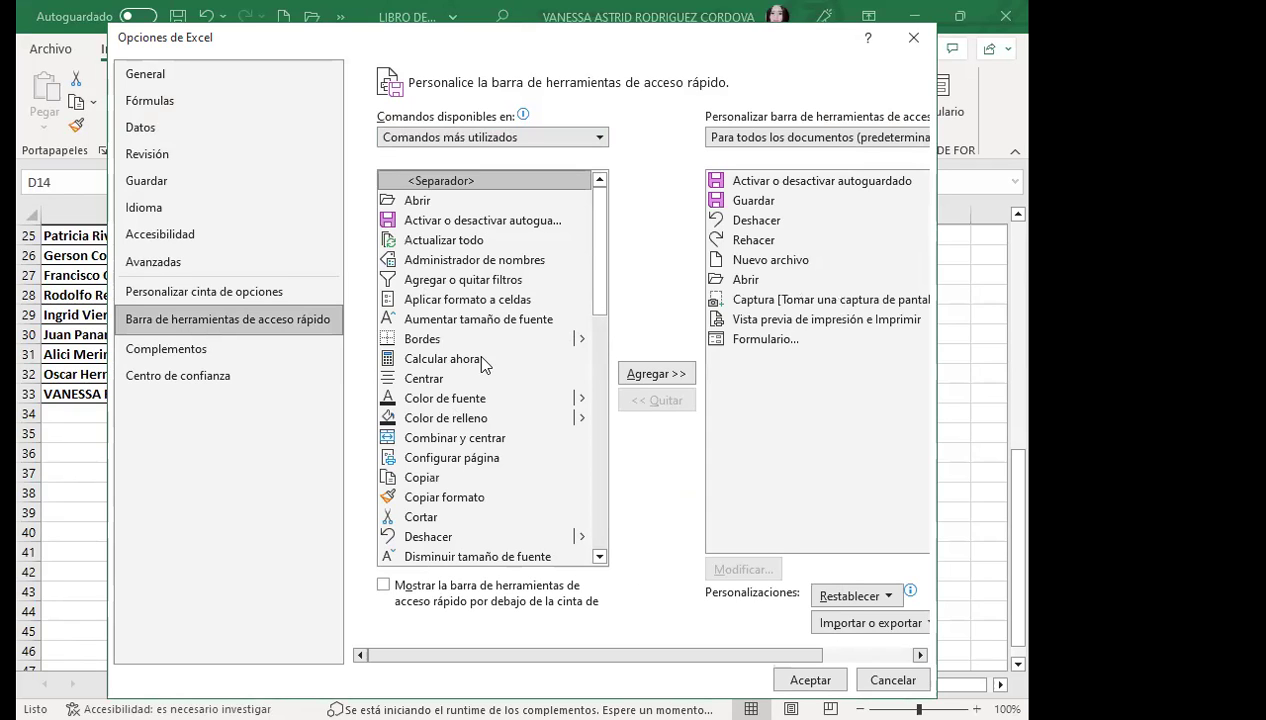
Find the Formulario command among the quick access shortcuts, then close the options window.
scroll(476, 352, down, 2)
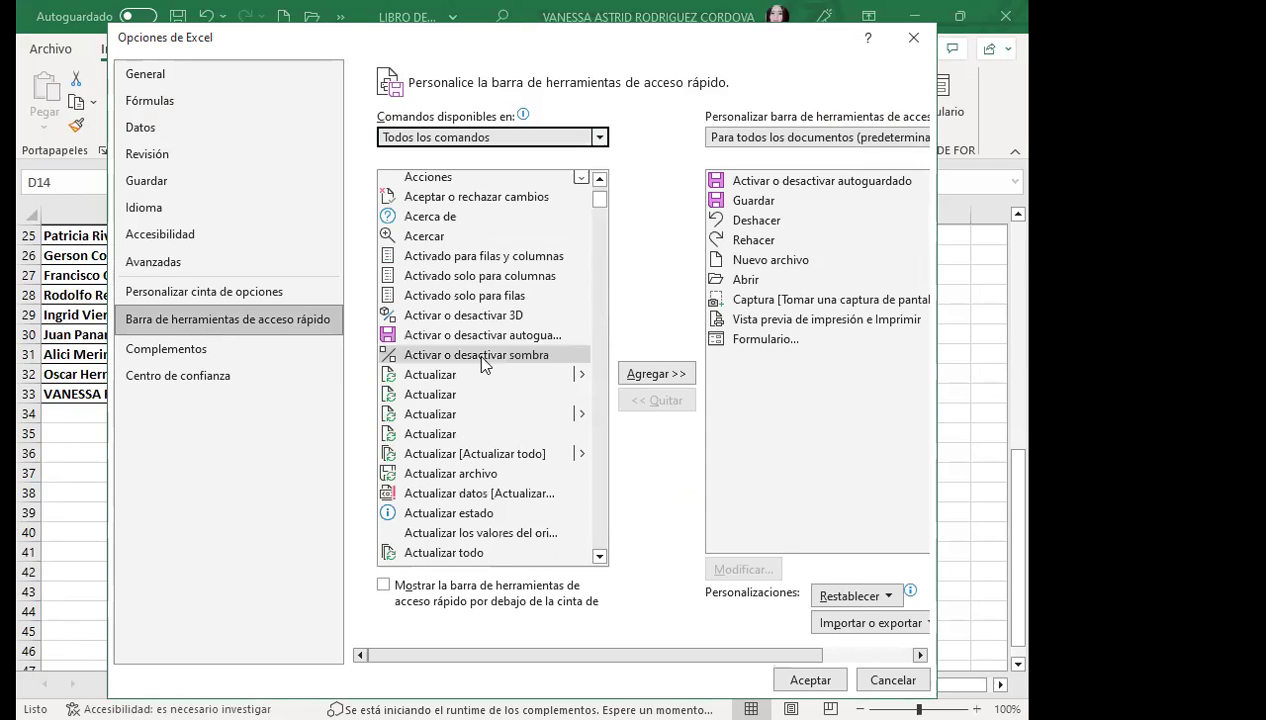
click(599, 557)
click(599, 557)
click(599, 557)
click(599, 557)
click(599, 557)
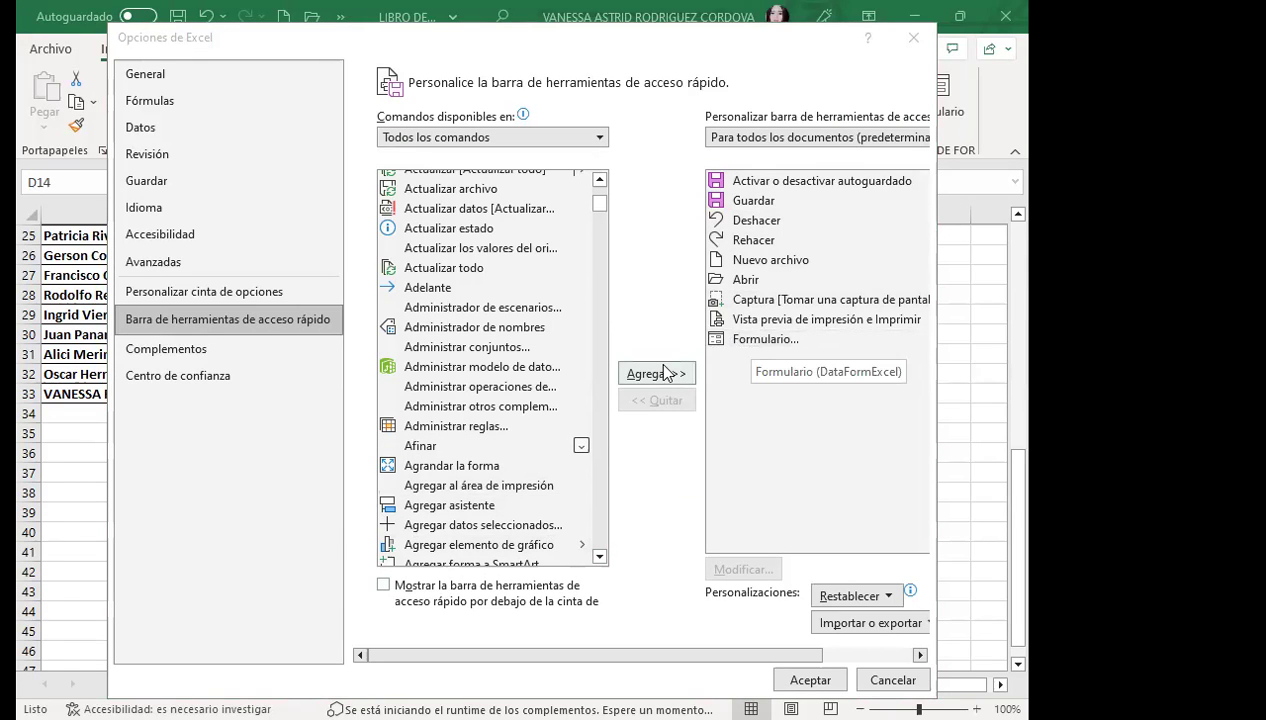
click(745, 340)
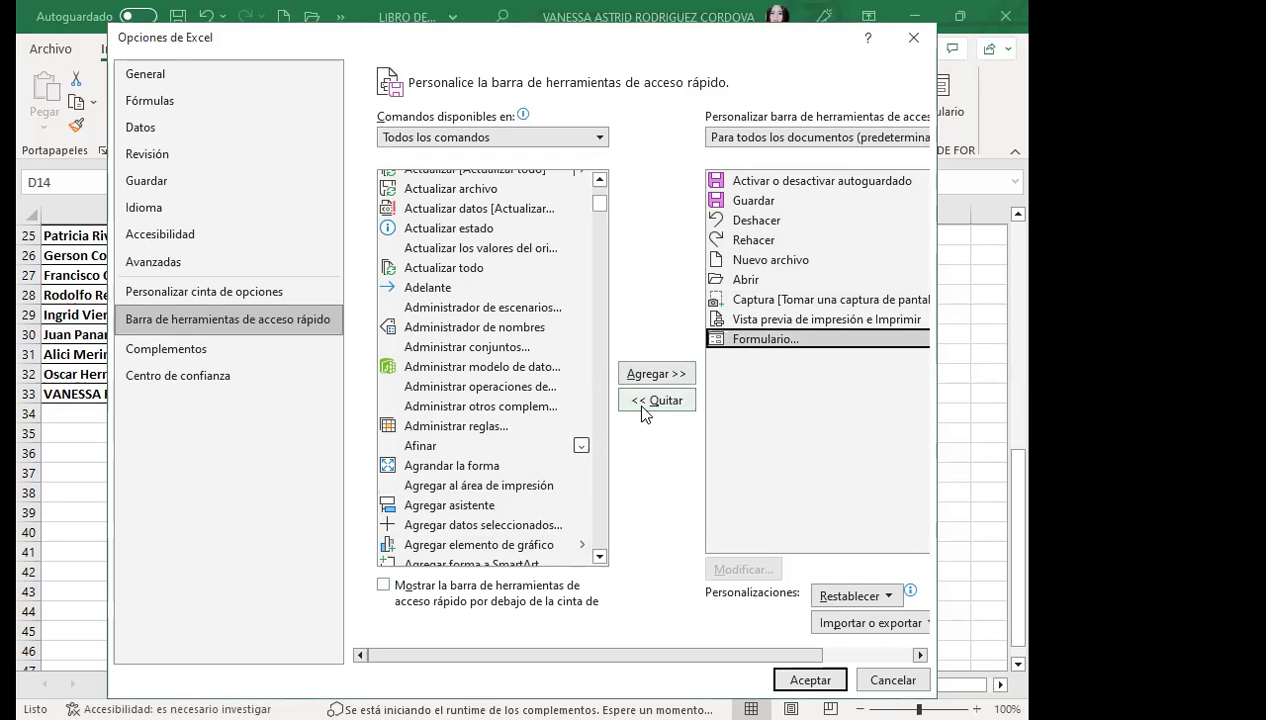
click(916, 40)
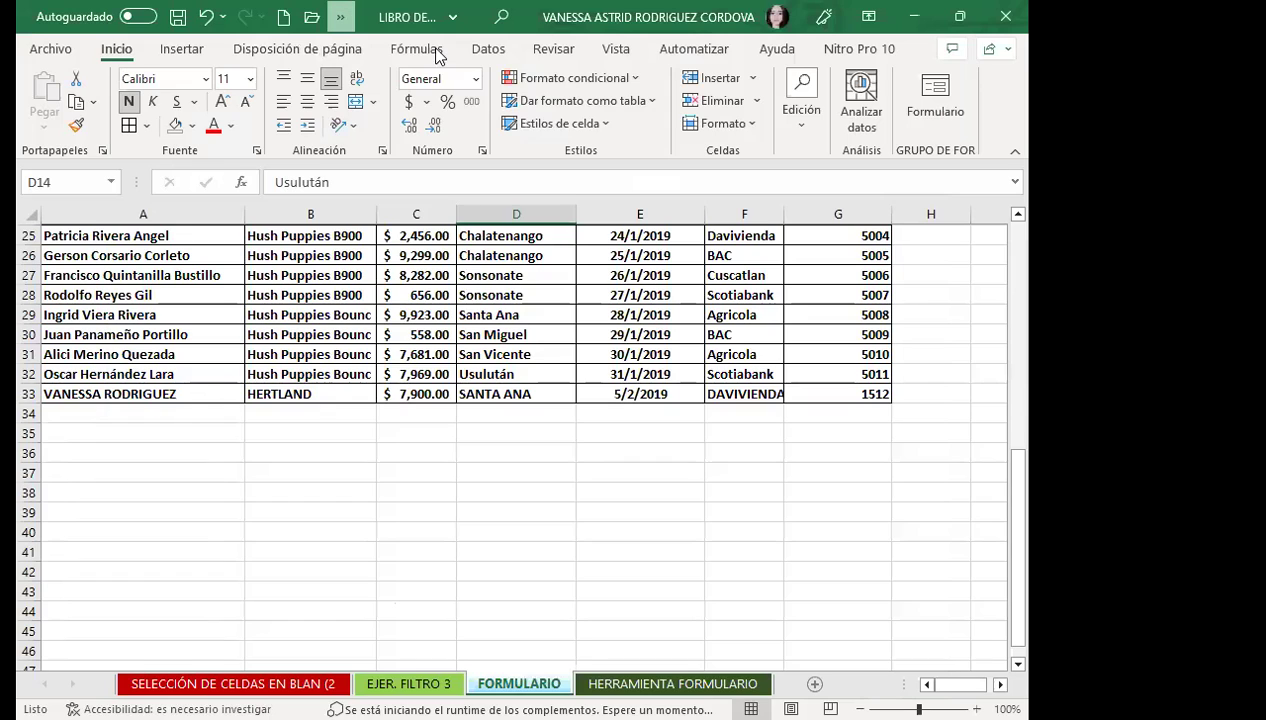
Select row 33's HERTLAND and SANTA ANA cells, then switch to the HERRAMIENTA FORMULARIO grade table.
click(280, 393)
click(512, 394)
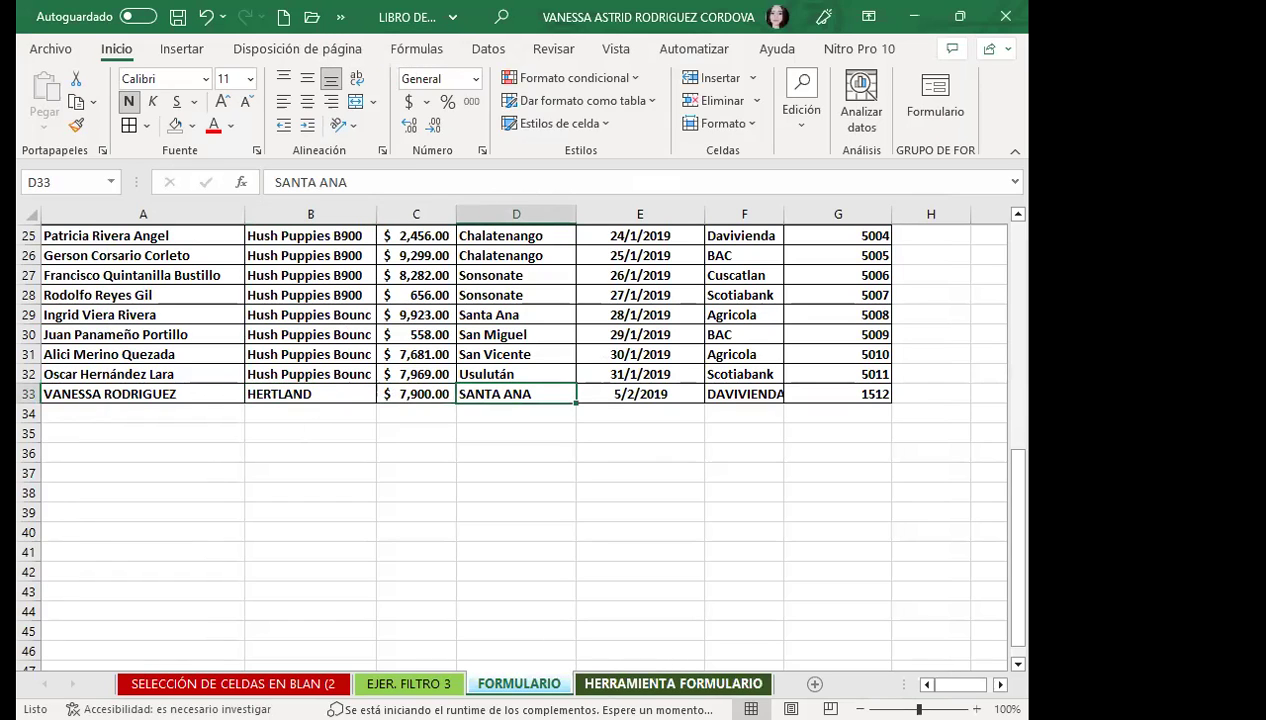
click(673, 683)
click(270, 410)
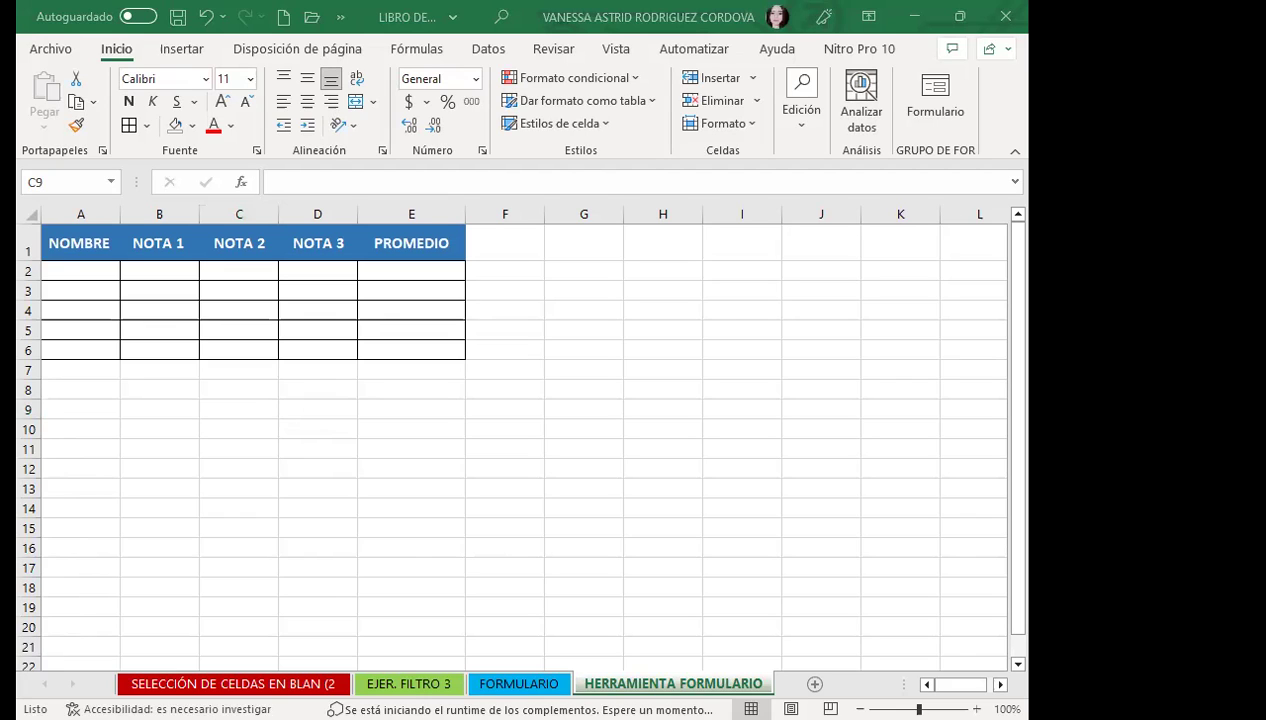
Select cells E12, C4, D4 and F12 around the grade table.
click(396, 472)
click(220, 306)
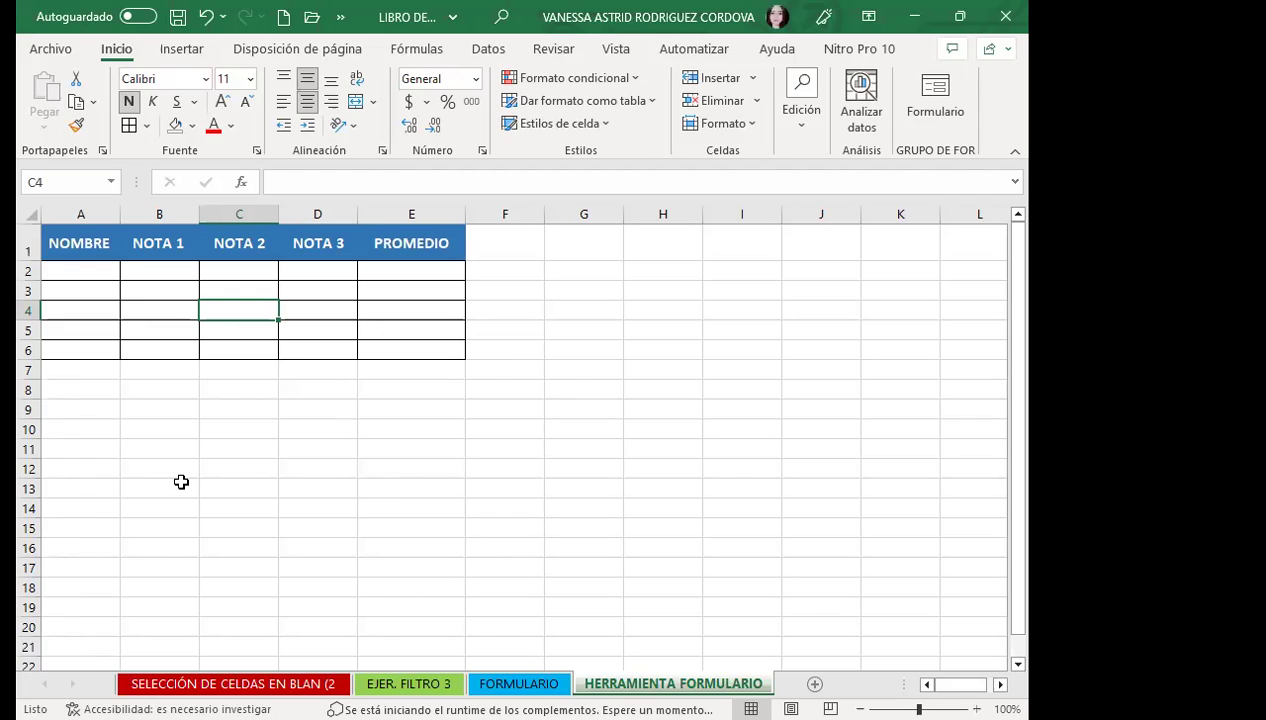
click(285, 366)
click(291, 312)
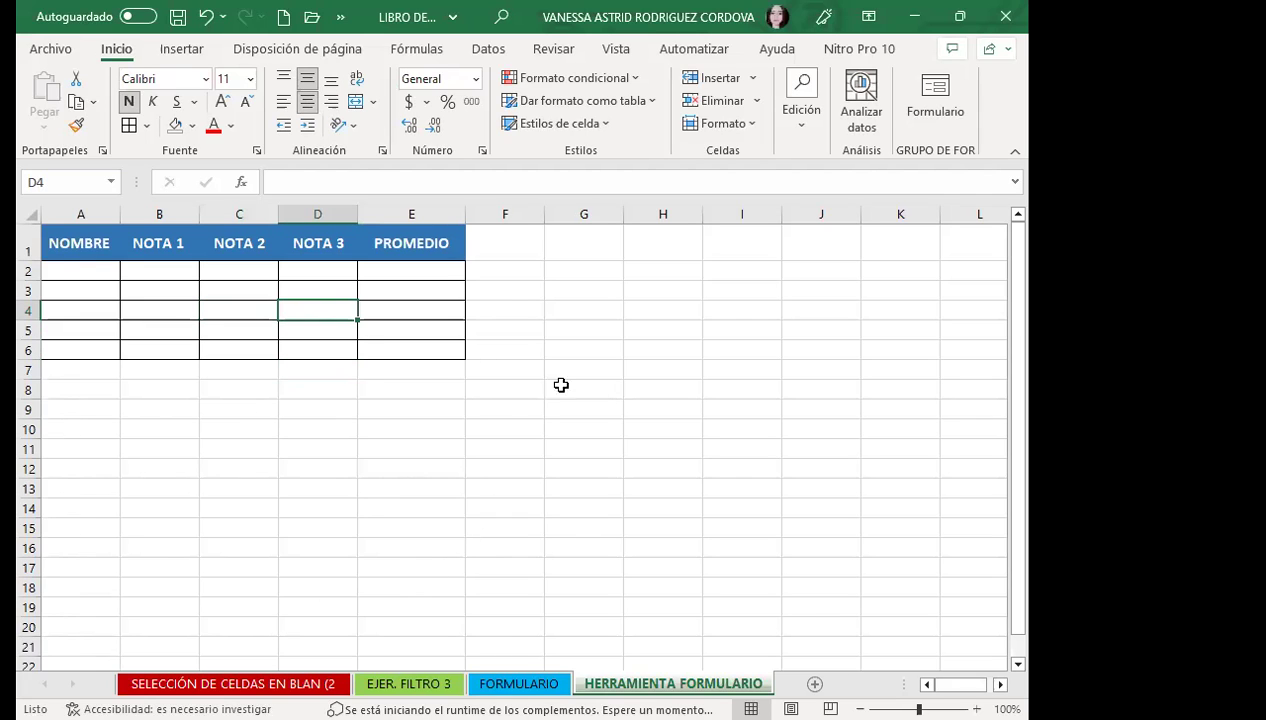
click(467, 470)
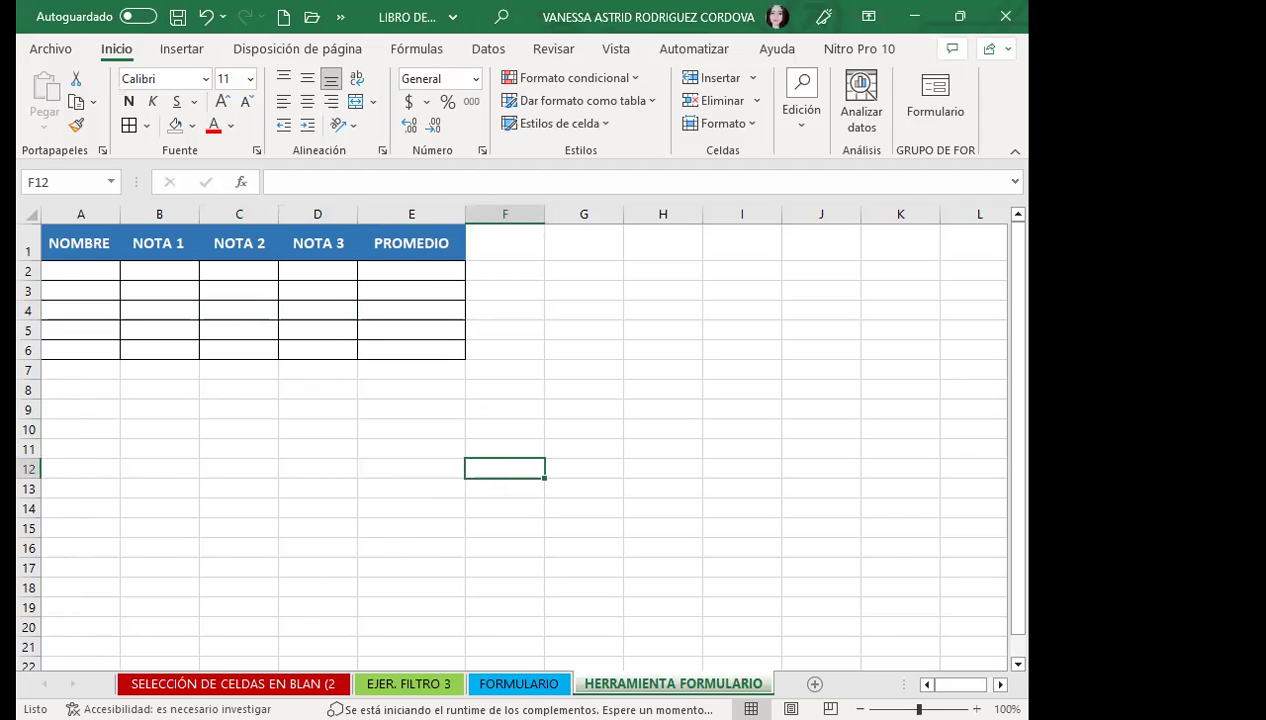
Cycle through the sheet tabs, end on FORMULARIO and select the 558 payment cell C30.
click(420, 683)
click(292, 683)
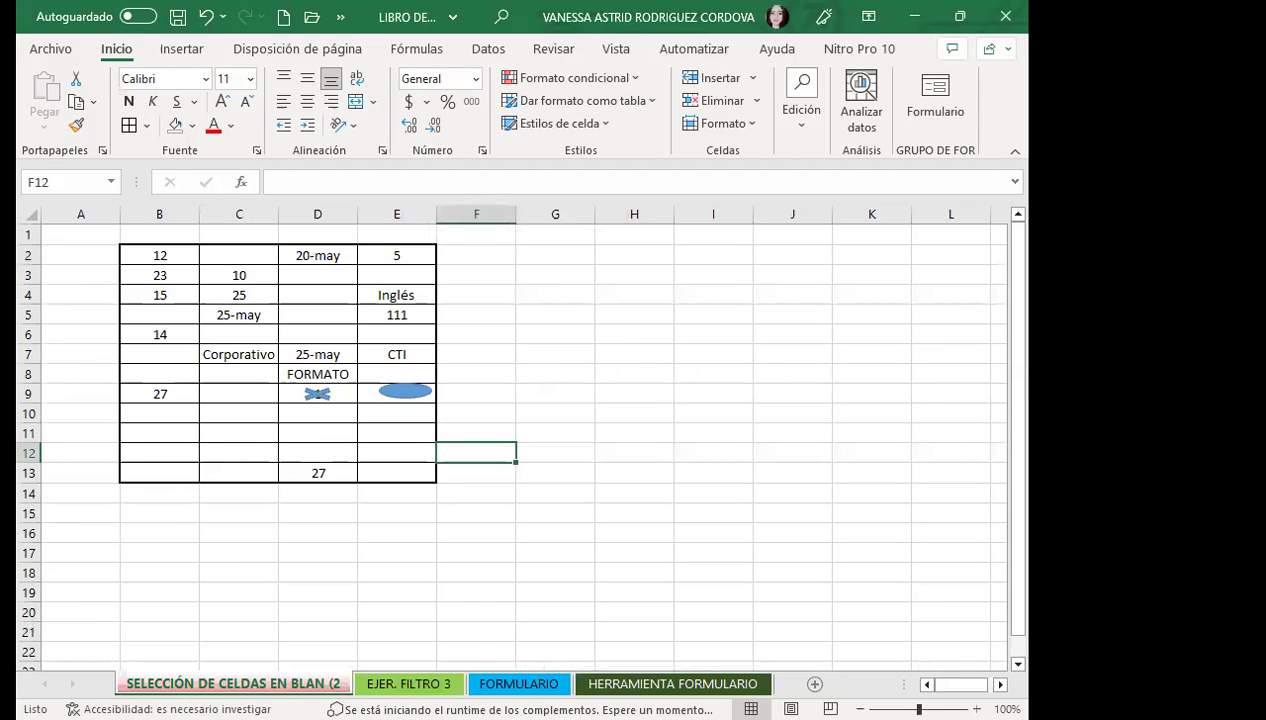
click(408, 683)
click(672, 683)
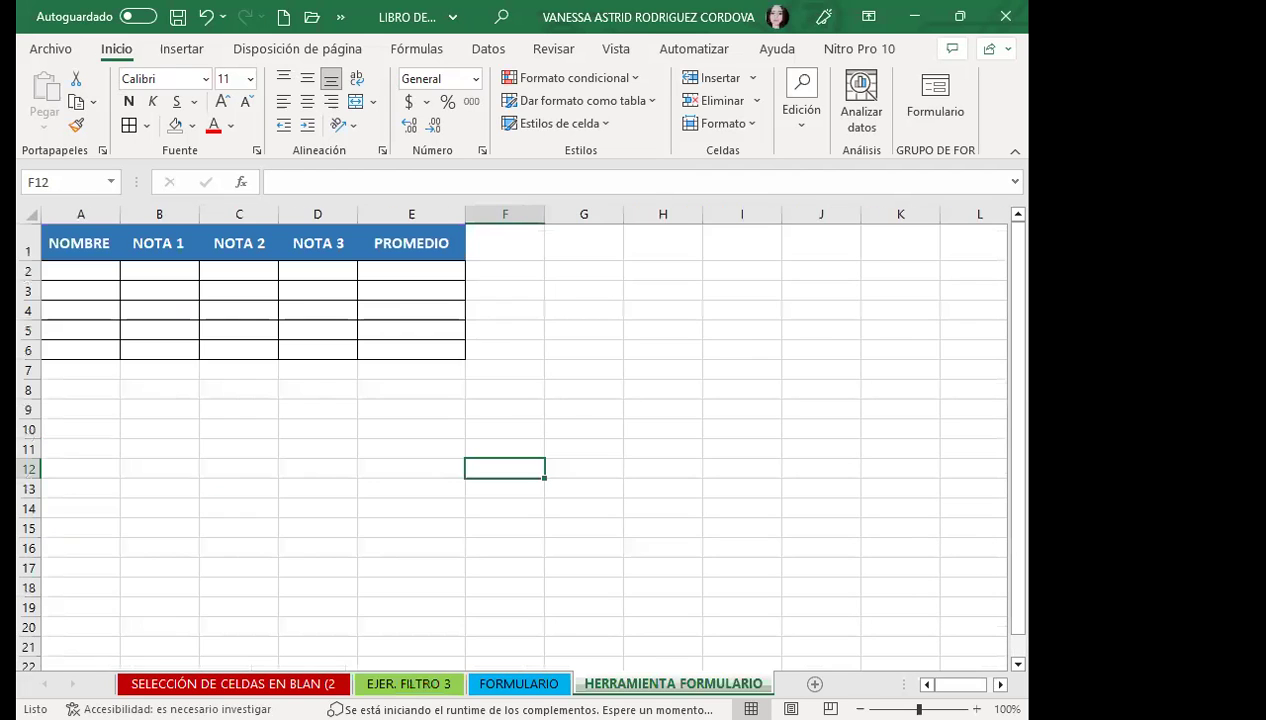
click(519, 683)
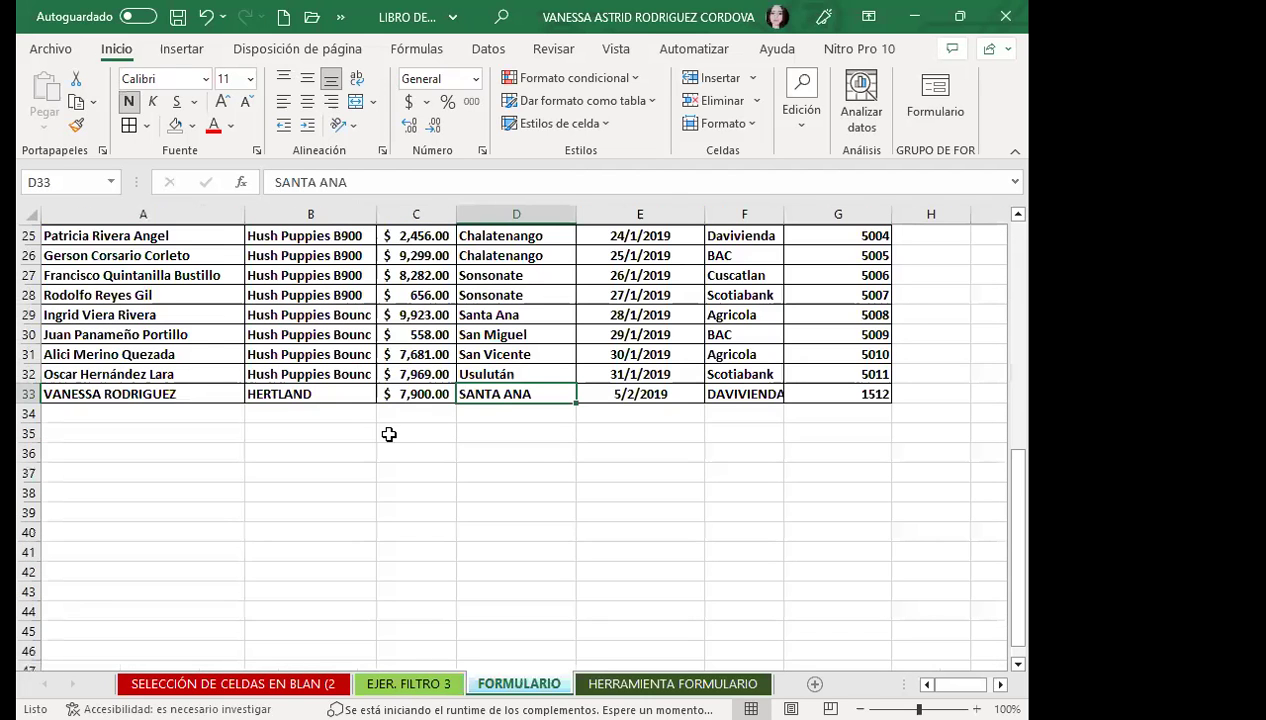
scroll(409, 390, up, 1)
click(409, 394)
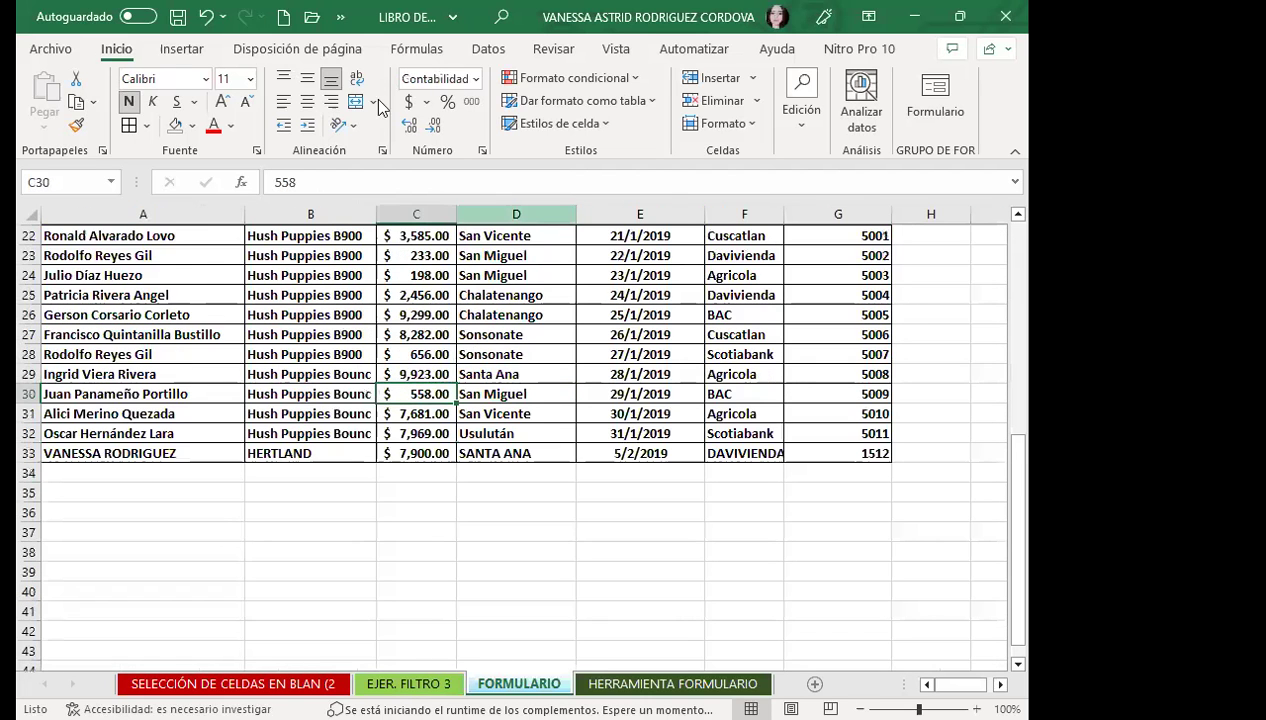
Close the FORMULARIO data form and insert a new blank sheet, Hoja1.
click(339, 18)
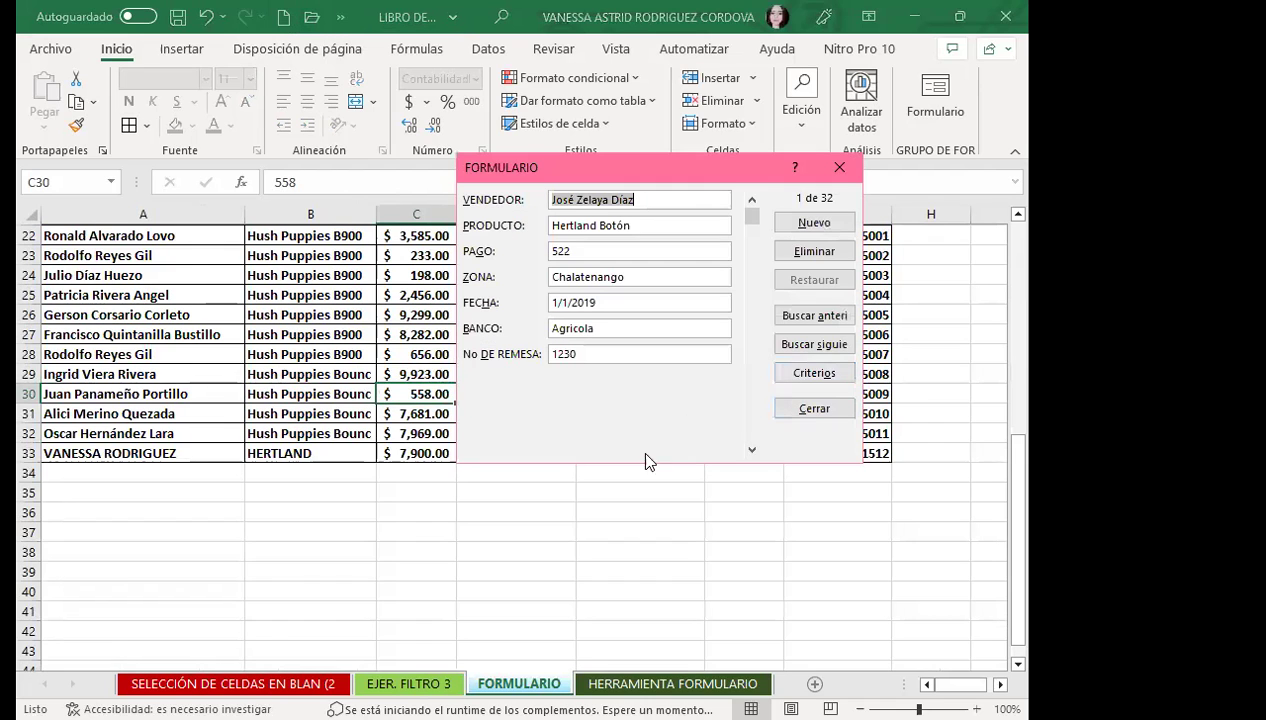
click(841, 170)
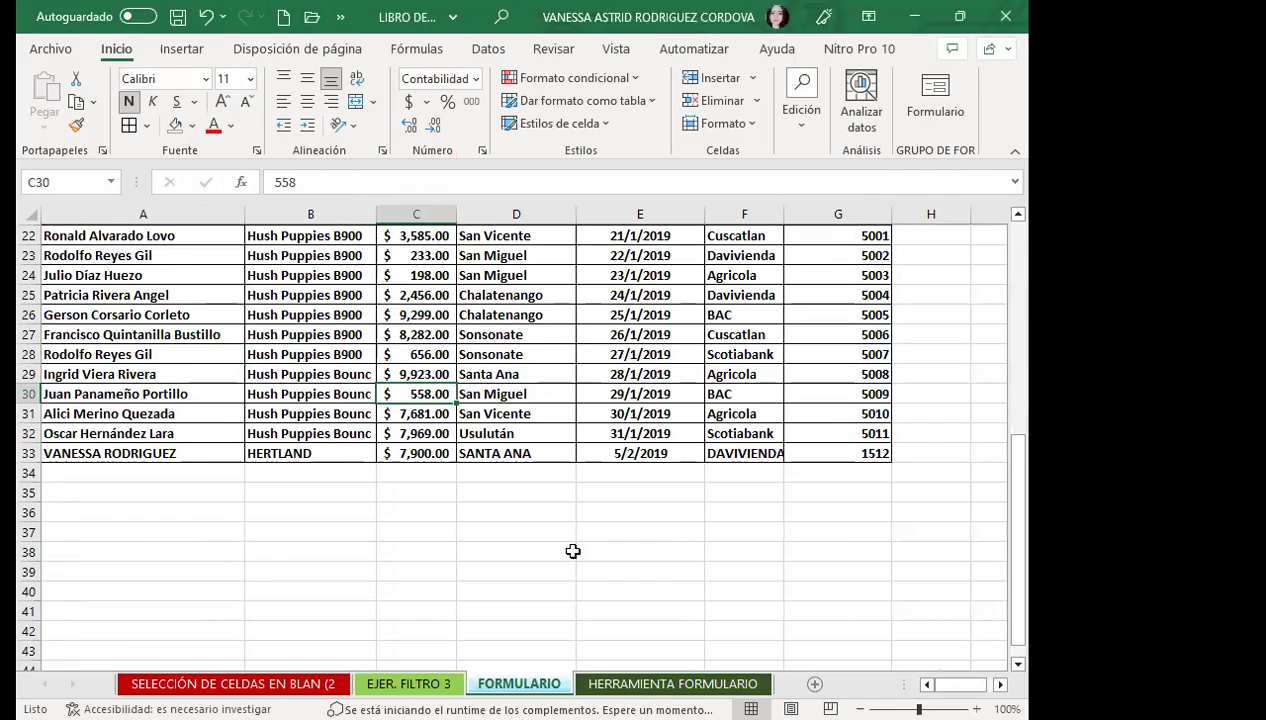
click(814, 684)
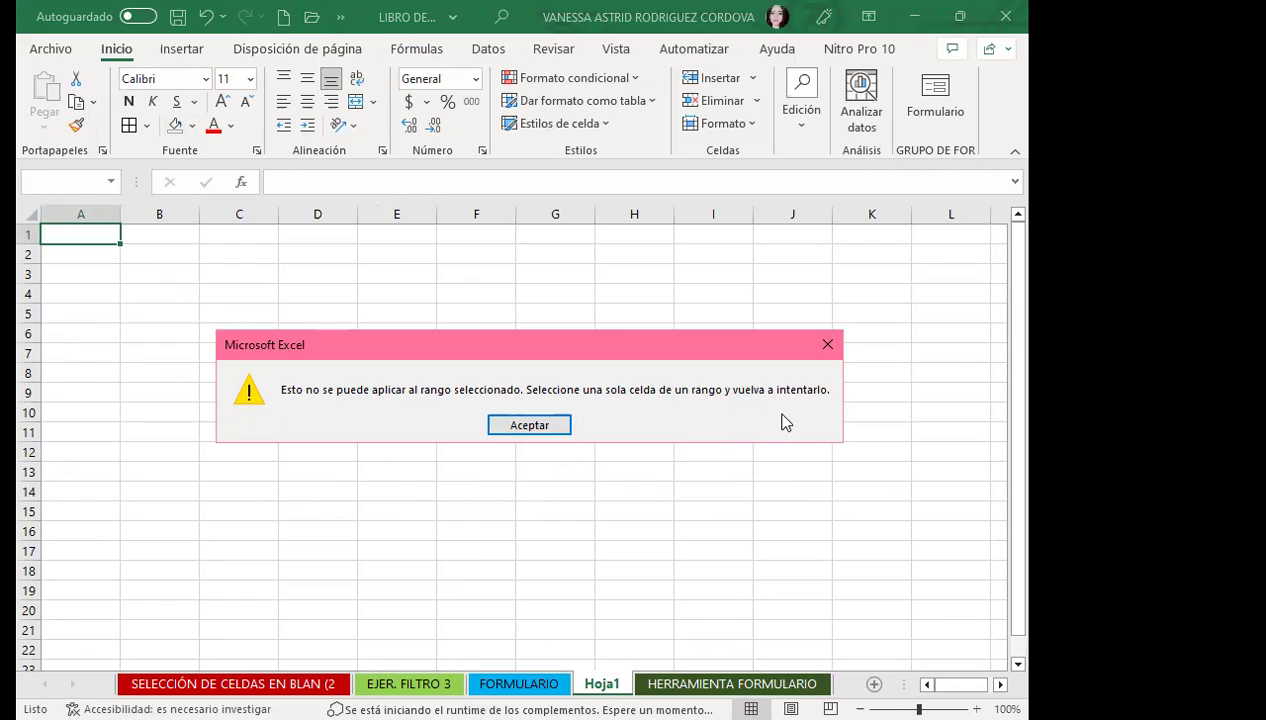
Copy the A1:G1 header row from FORMULARIO and paste it into A1 of Hoja1.
click(826, 345)
click(93, 236)
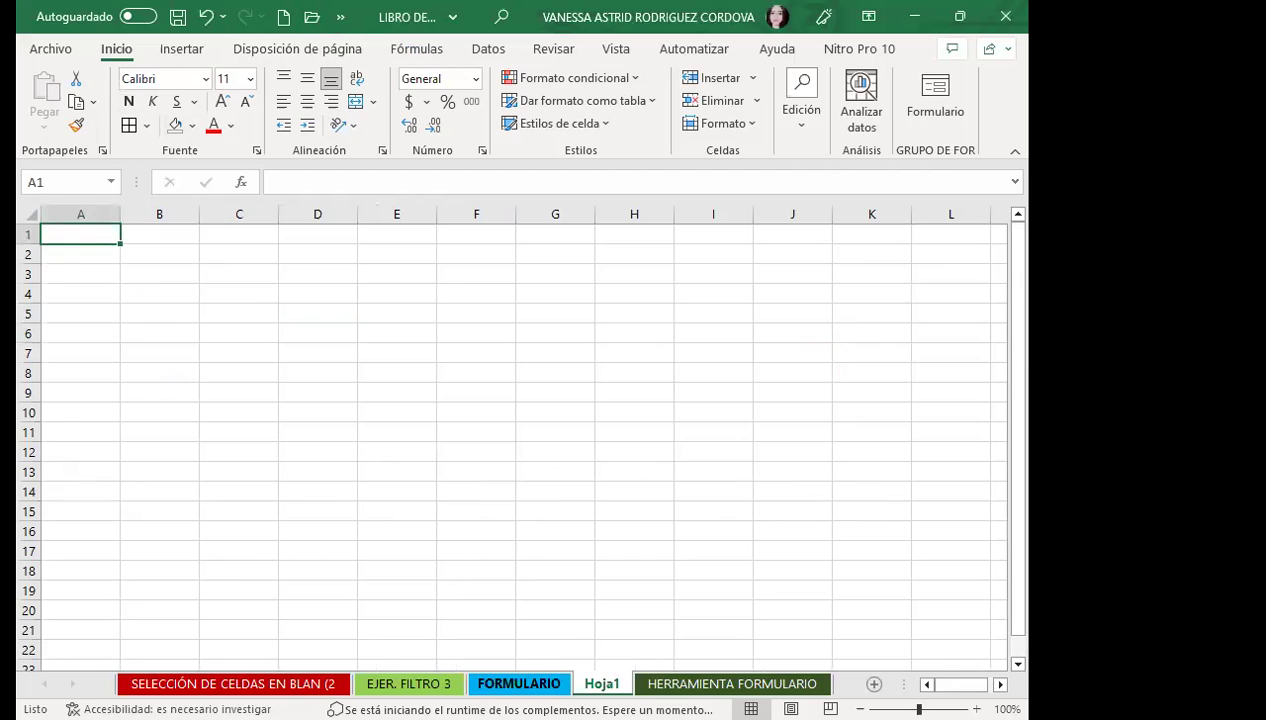
click(500, 683)
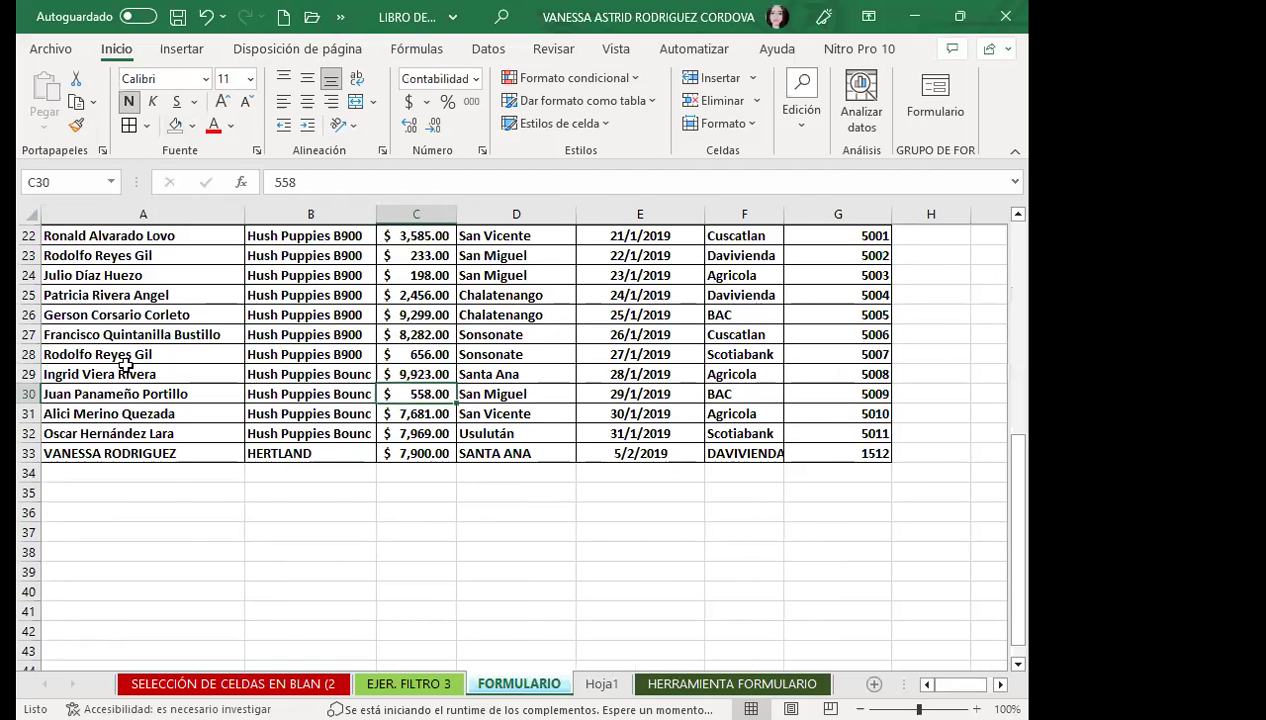
scroll(119, 367, up, 7)
drag(133, 240, 838, 236)
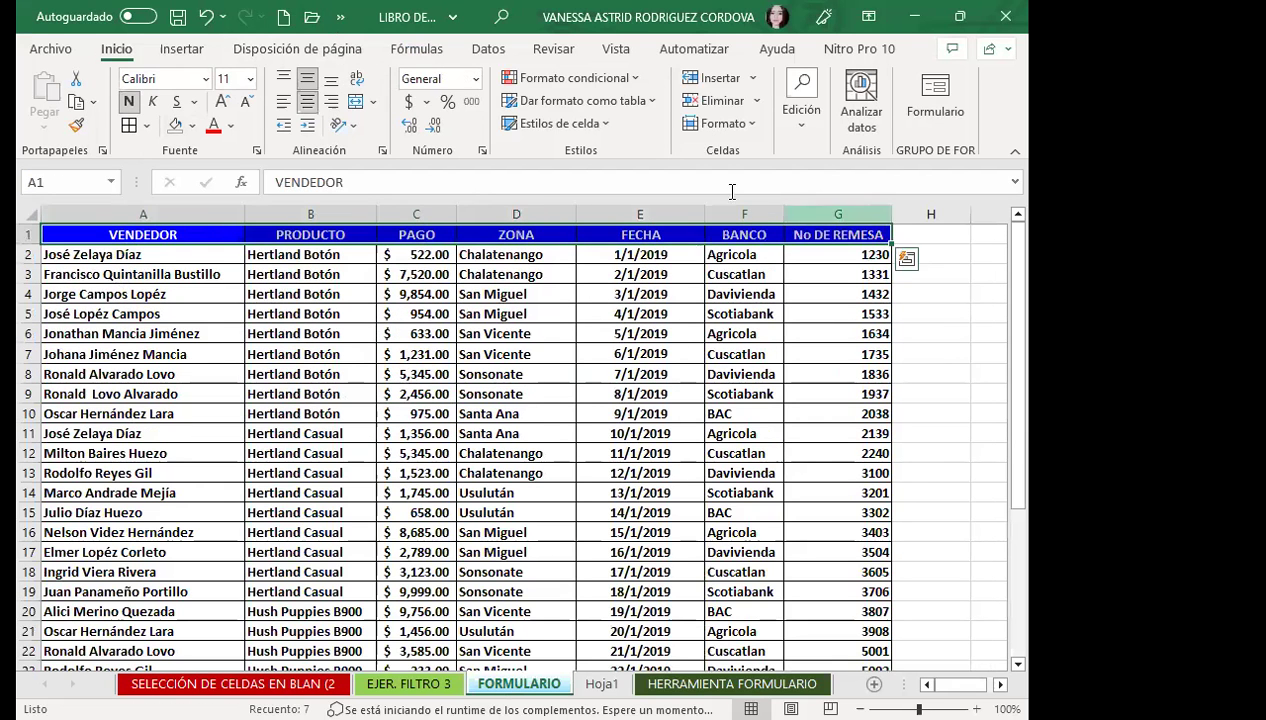
click(76, 102)
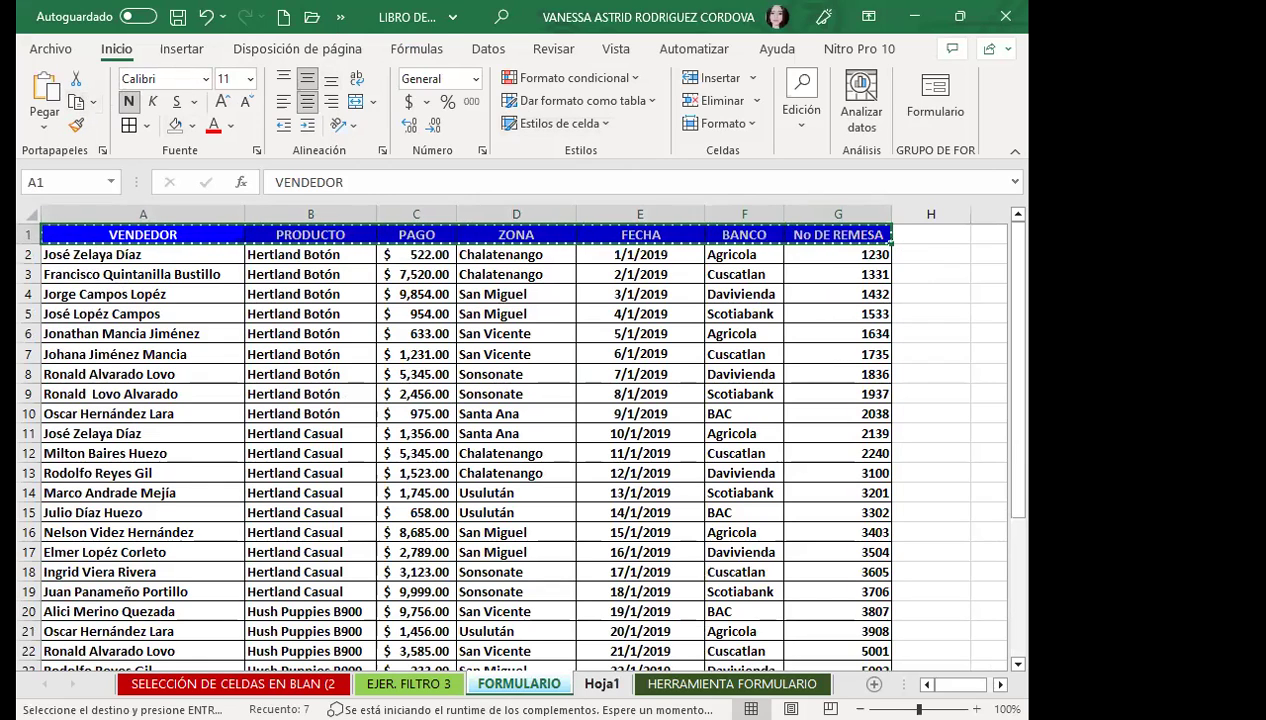
click(602, 683)
click(44, 95)
Try opening the data form on Hoja1 and dismiss the resulting error.
click(85, 390)
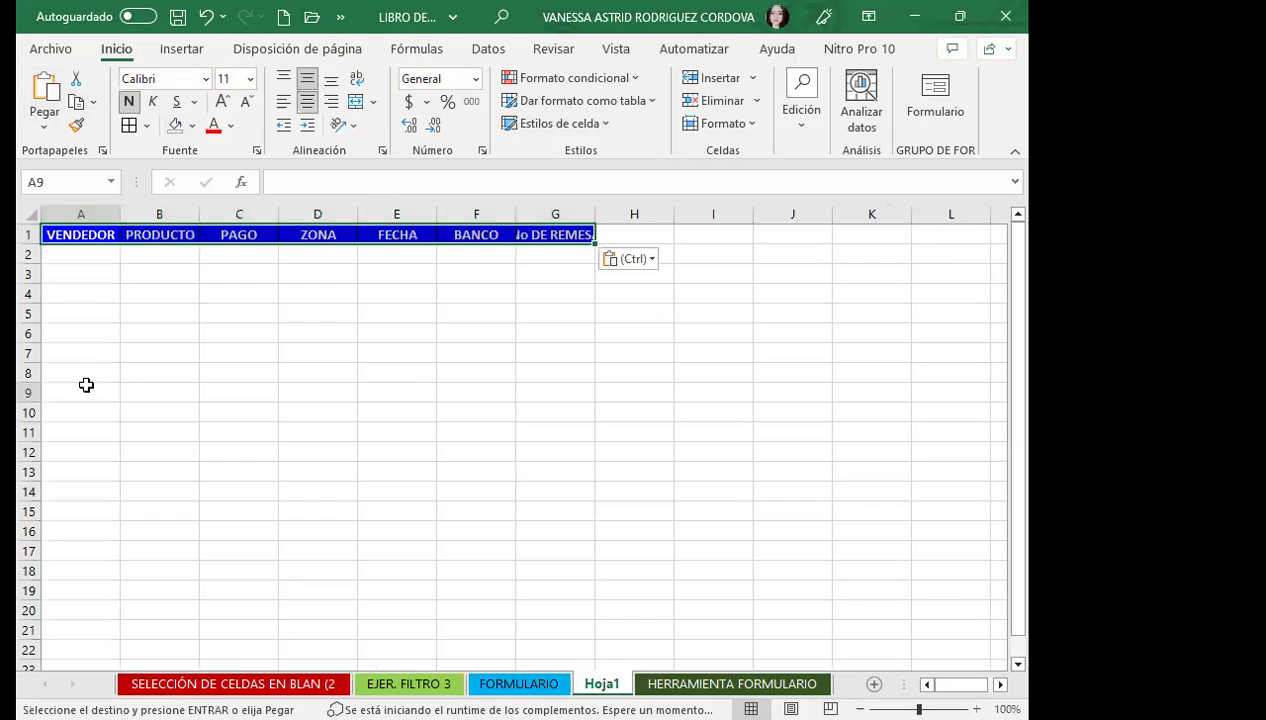
click(340, 17)
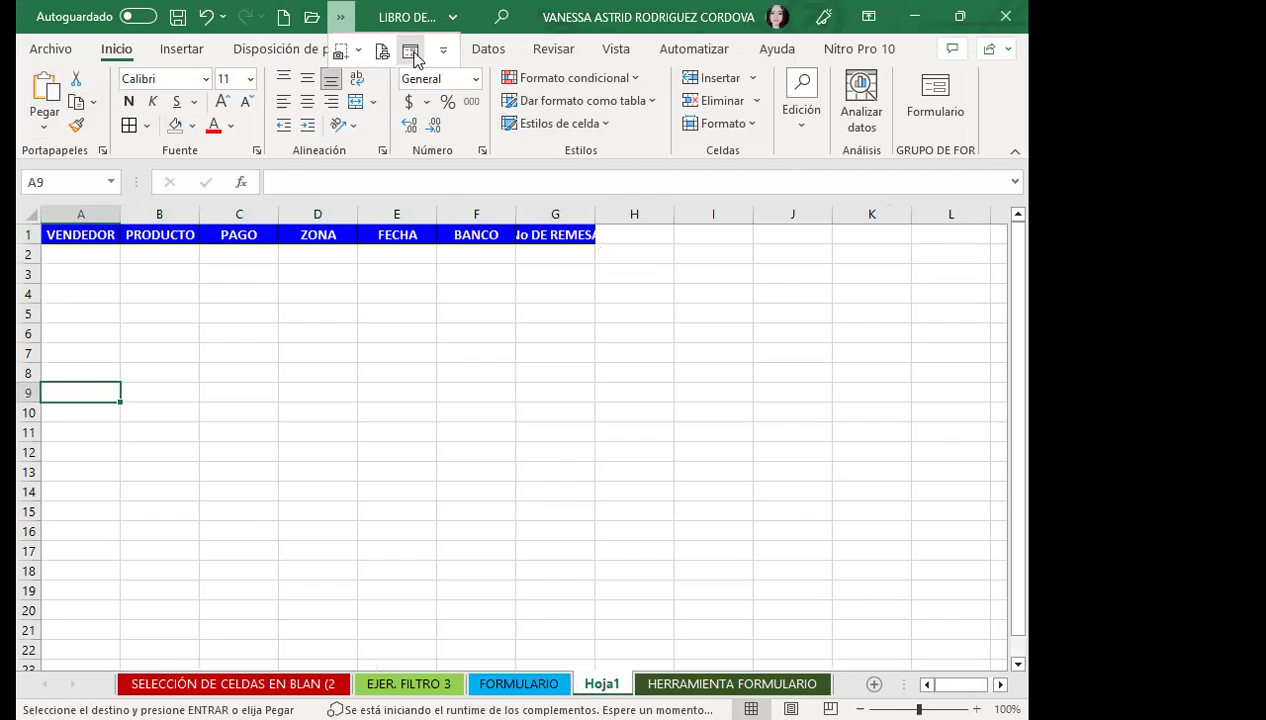
click(411, 53)
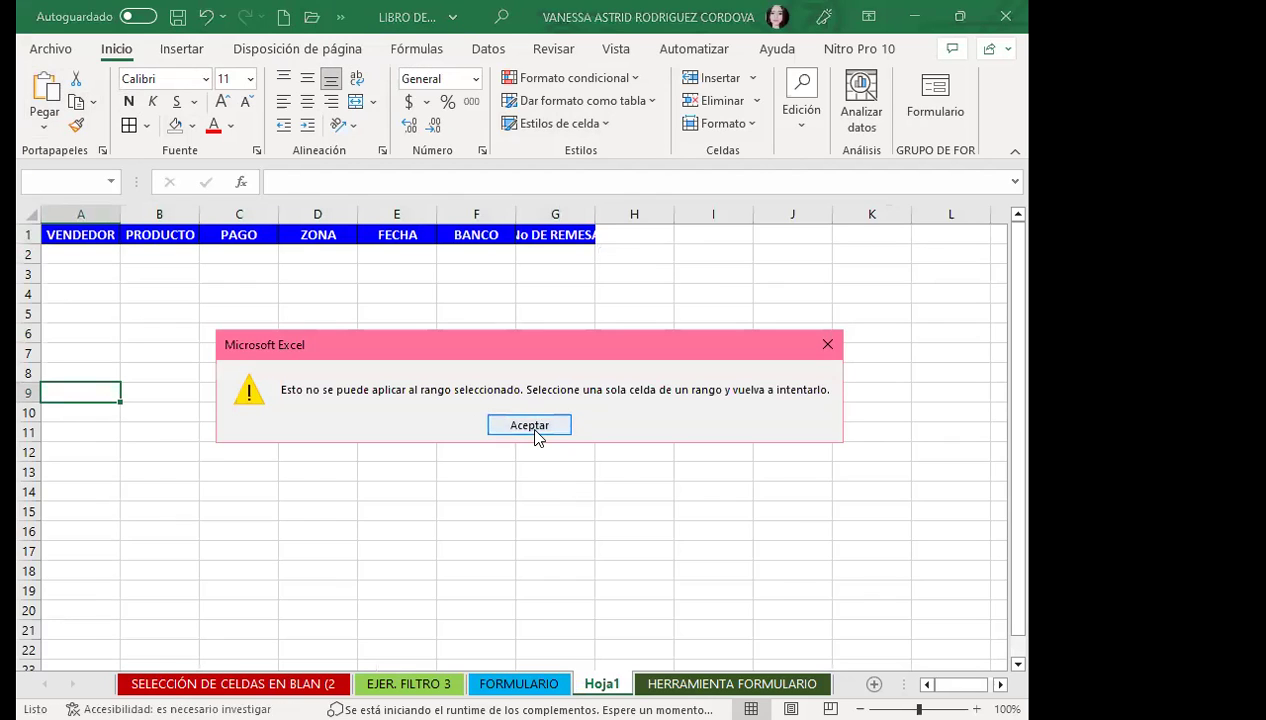
click(827, 344)
click(669, 374)
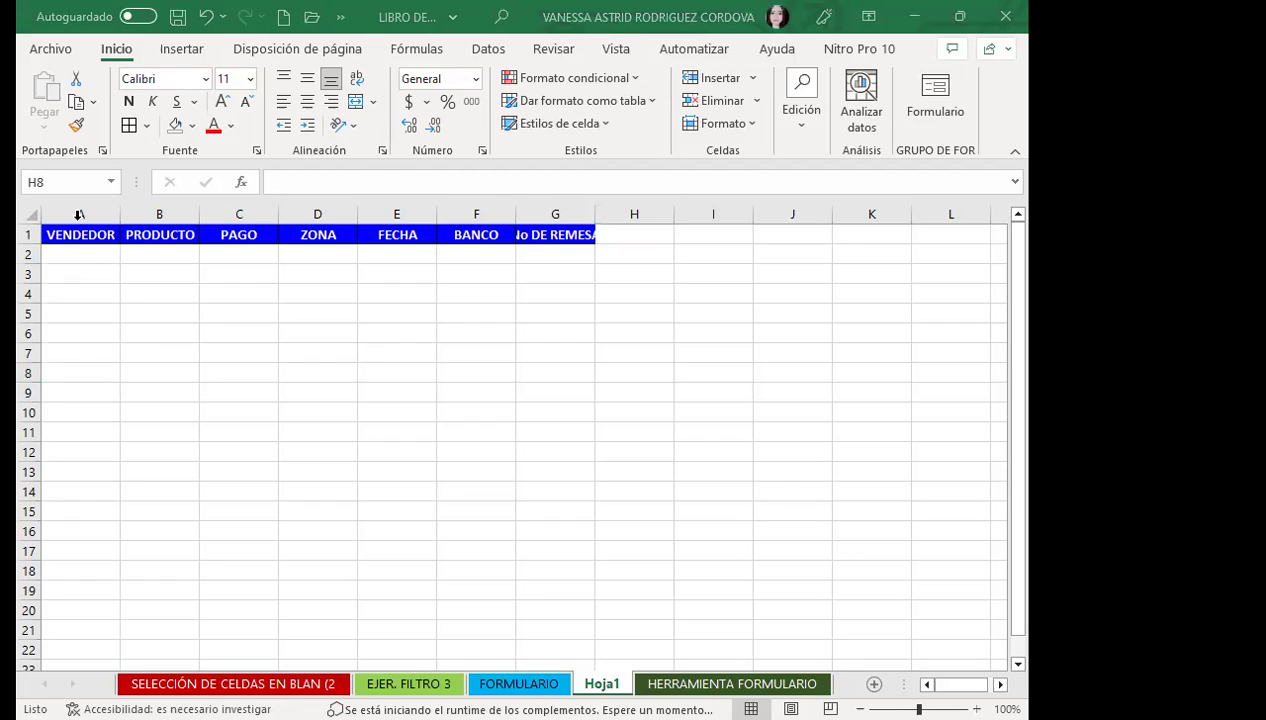
Turn A1:G13 into a table, then undo the misplaced result.
click(78, 270)
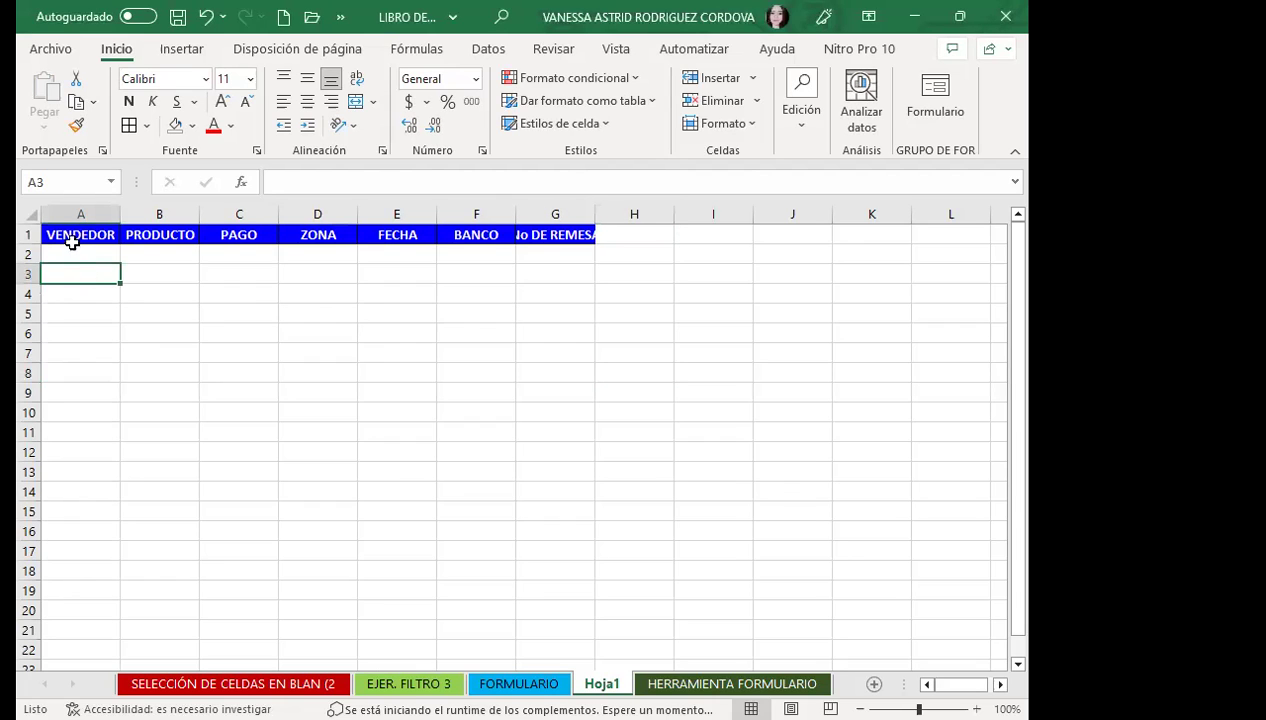
drag(78, 234, 557, 470)
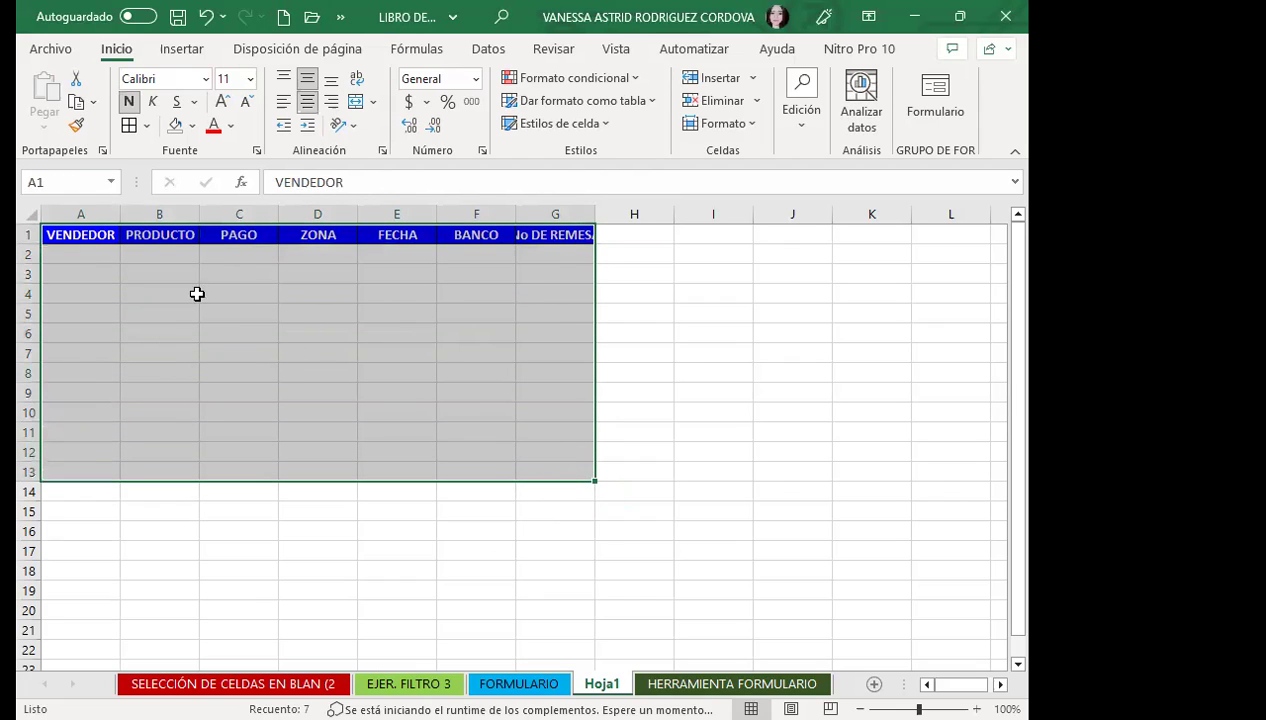
click(195, 53)
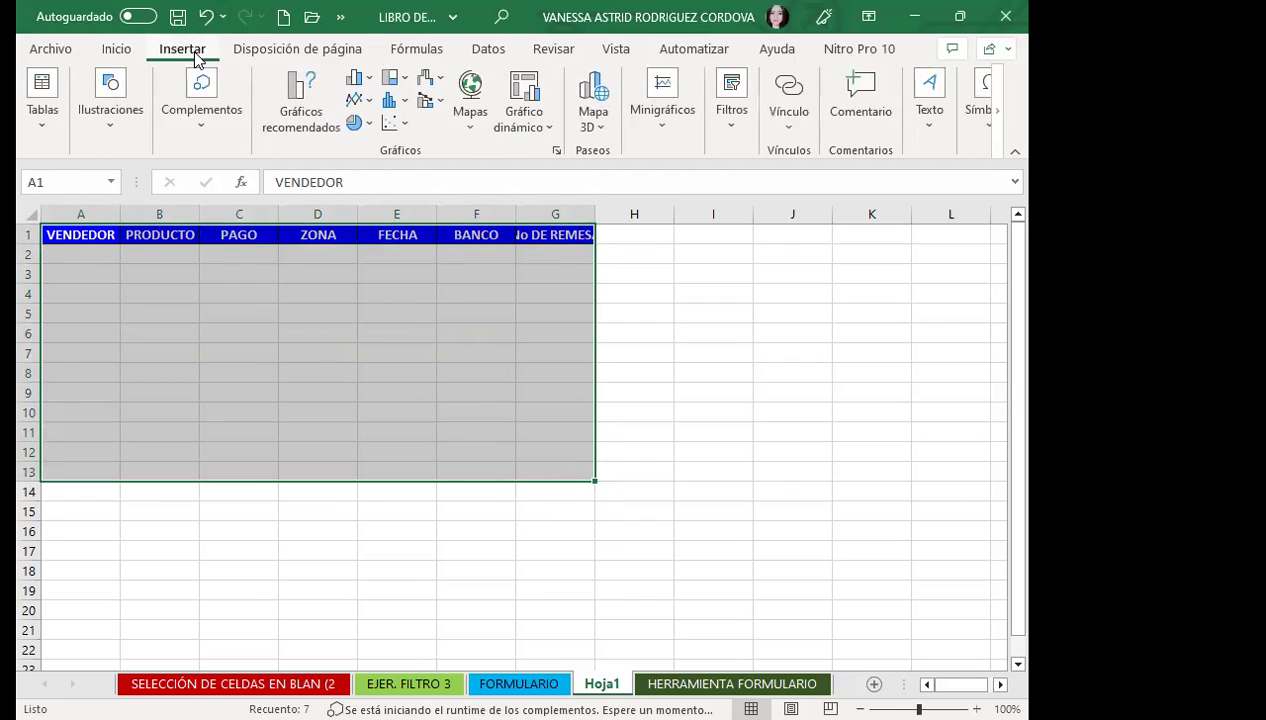
click(35, 133)
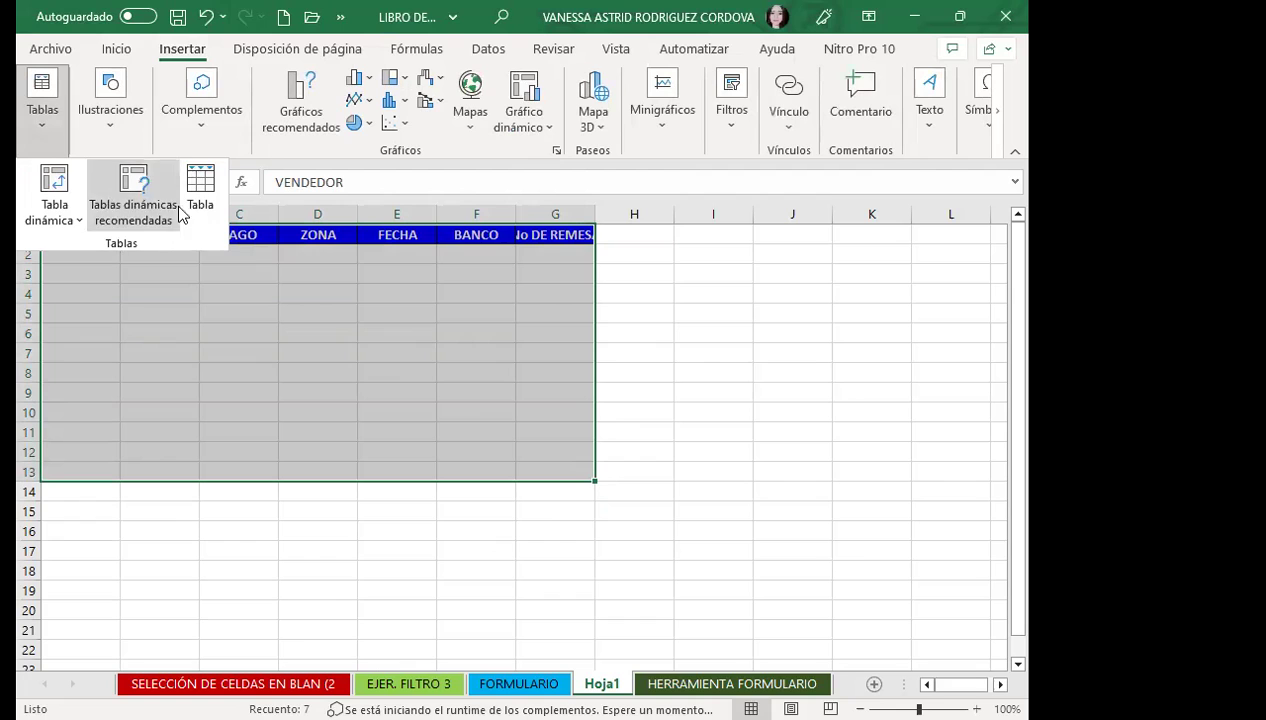
click(198, 192)
click(325, 350)
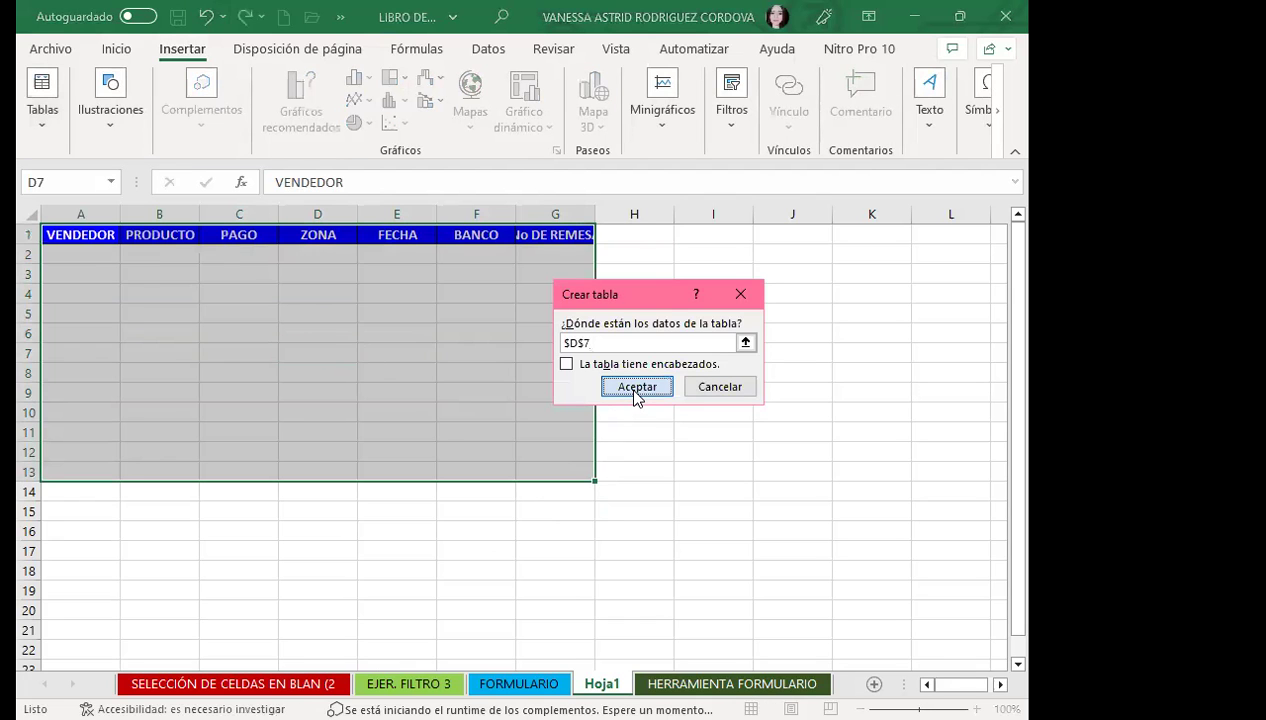
click(634, 391)
key(ctrl+z)
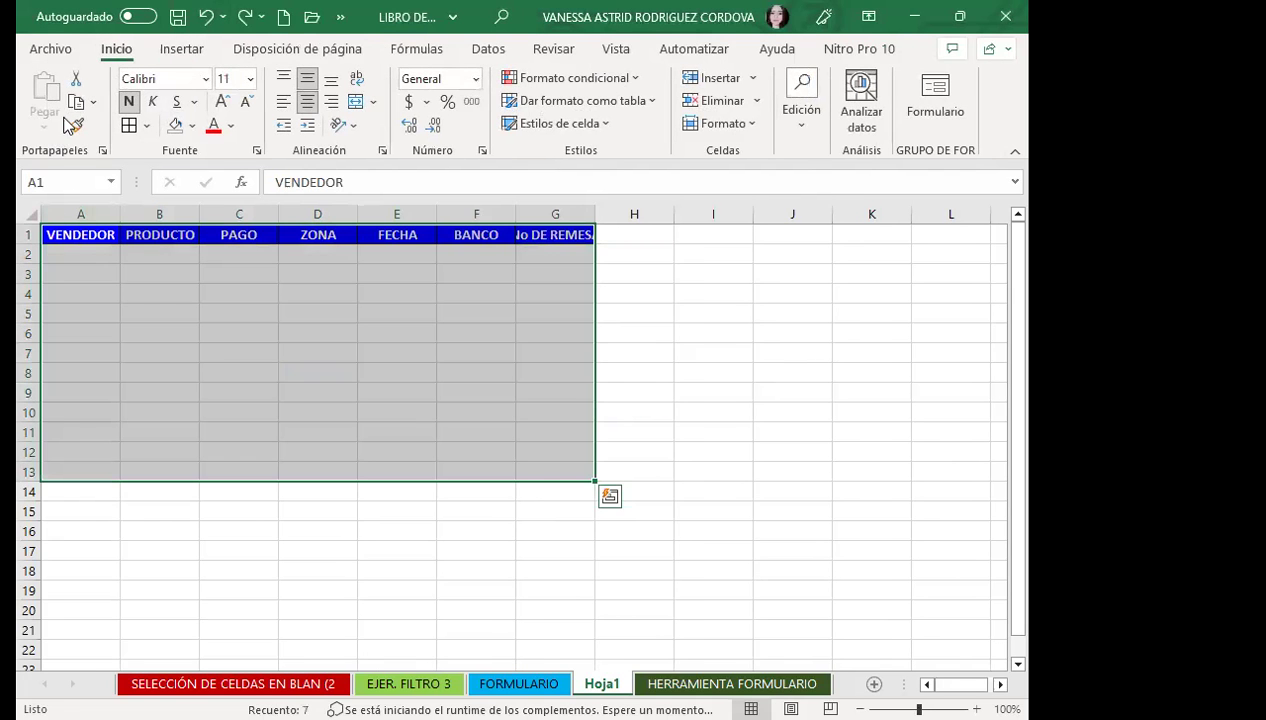
Recreate the table from A1:G13, then open and close its data form.
click(182, 48)
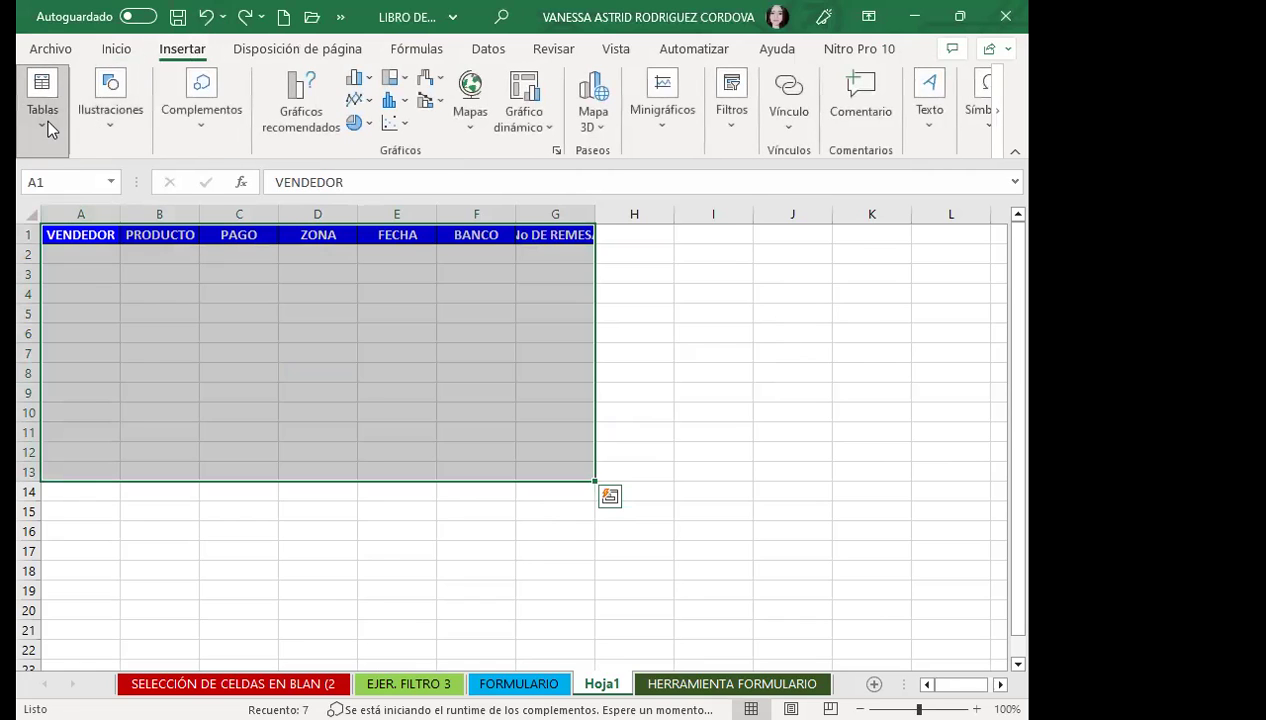
click(47, 120)
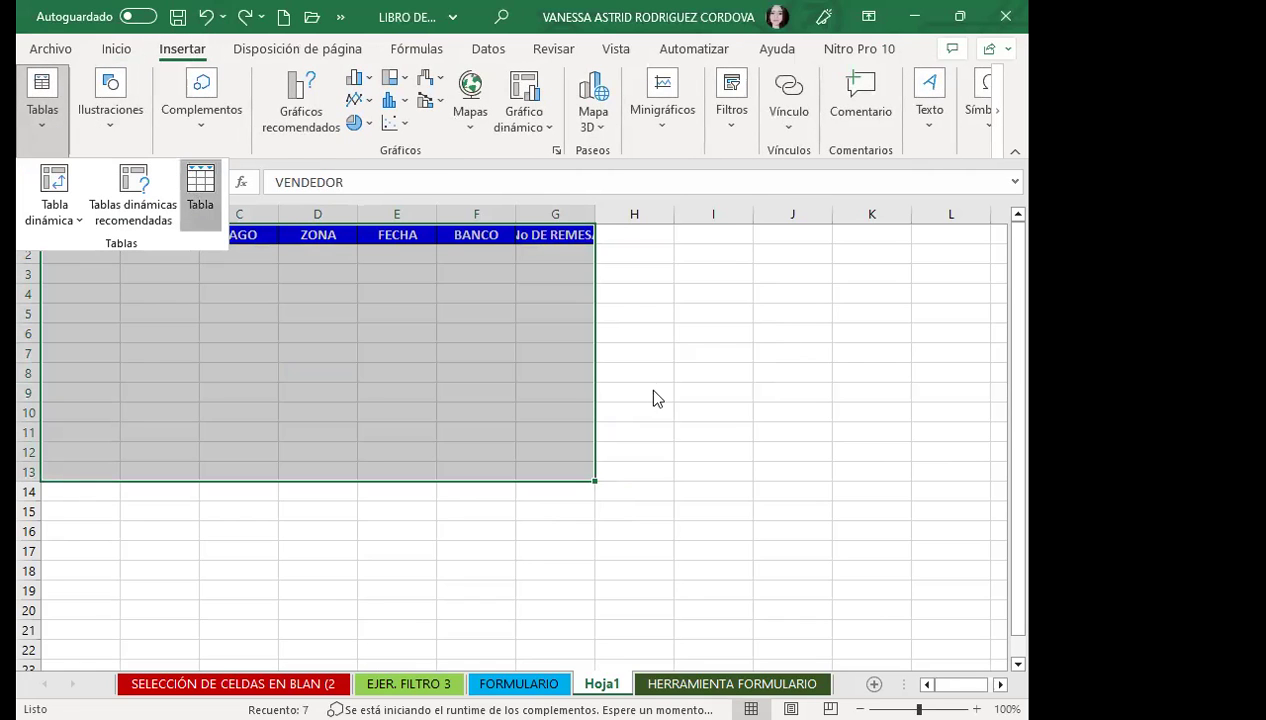
click(213, 276)
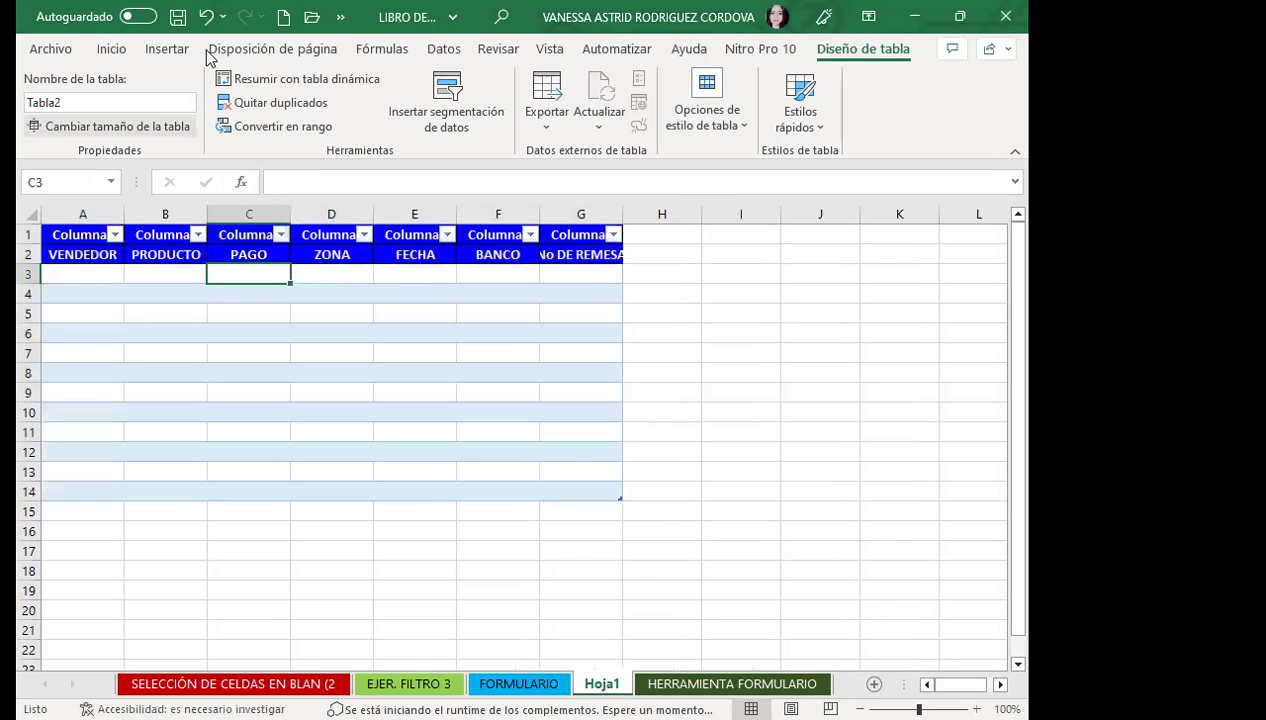
click(340, 17)
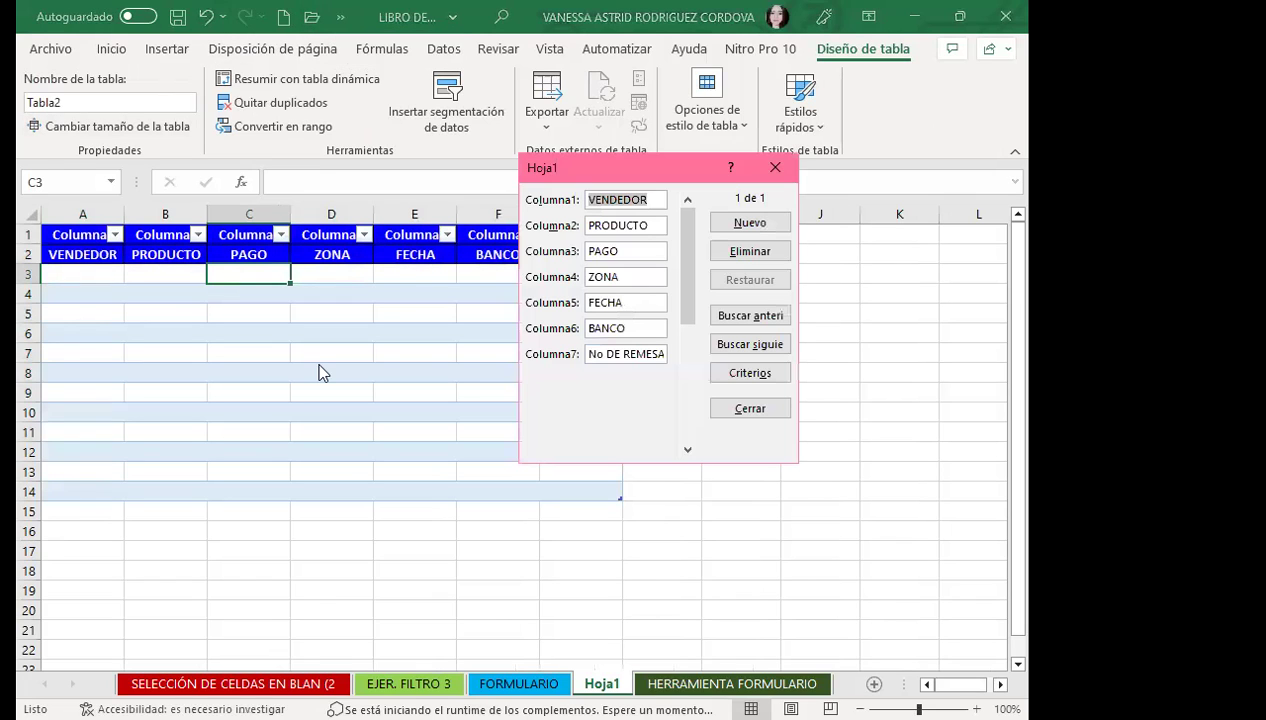
click(687, 450)
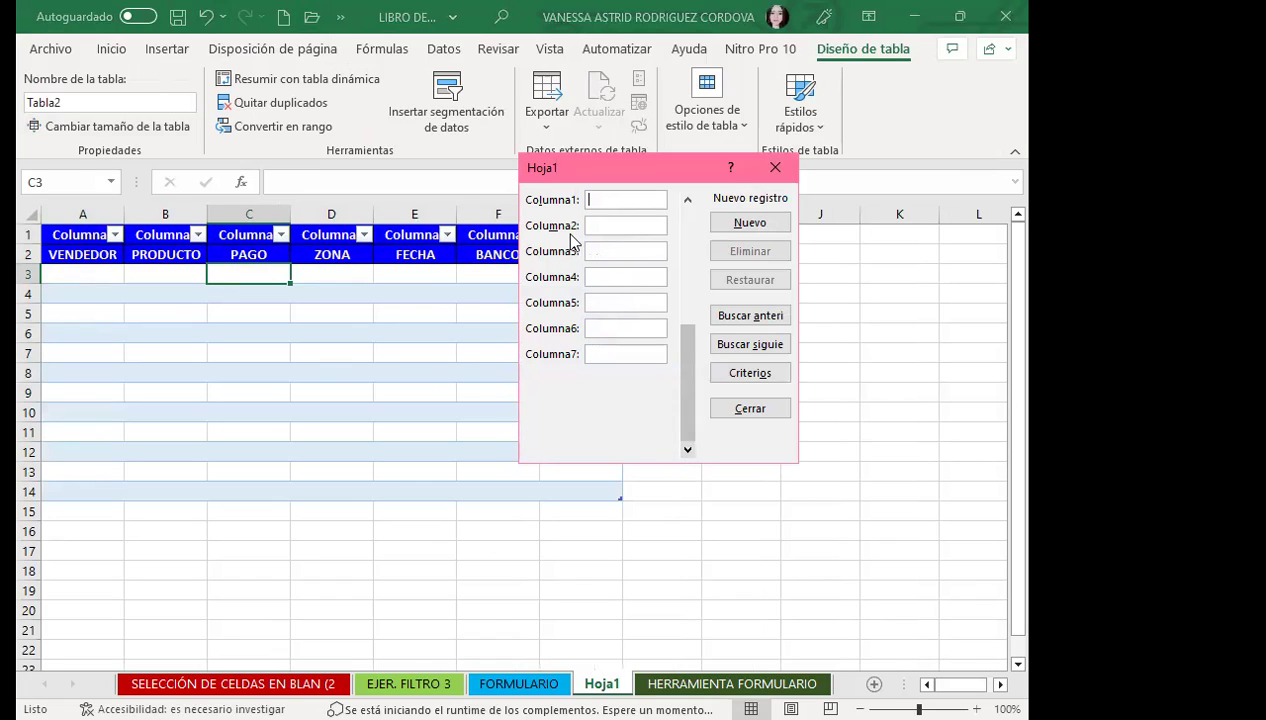
click(777, 168)
click(30, 211)
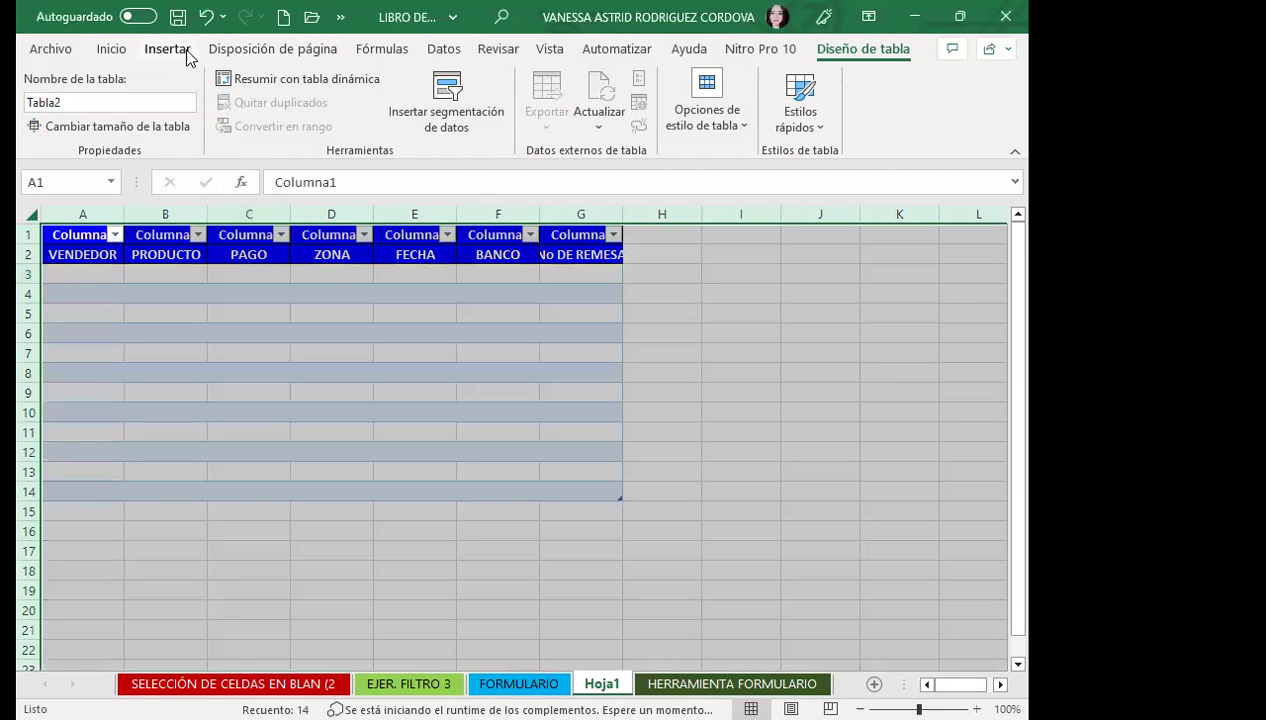
click(113, 50)
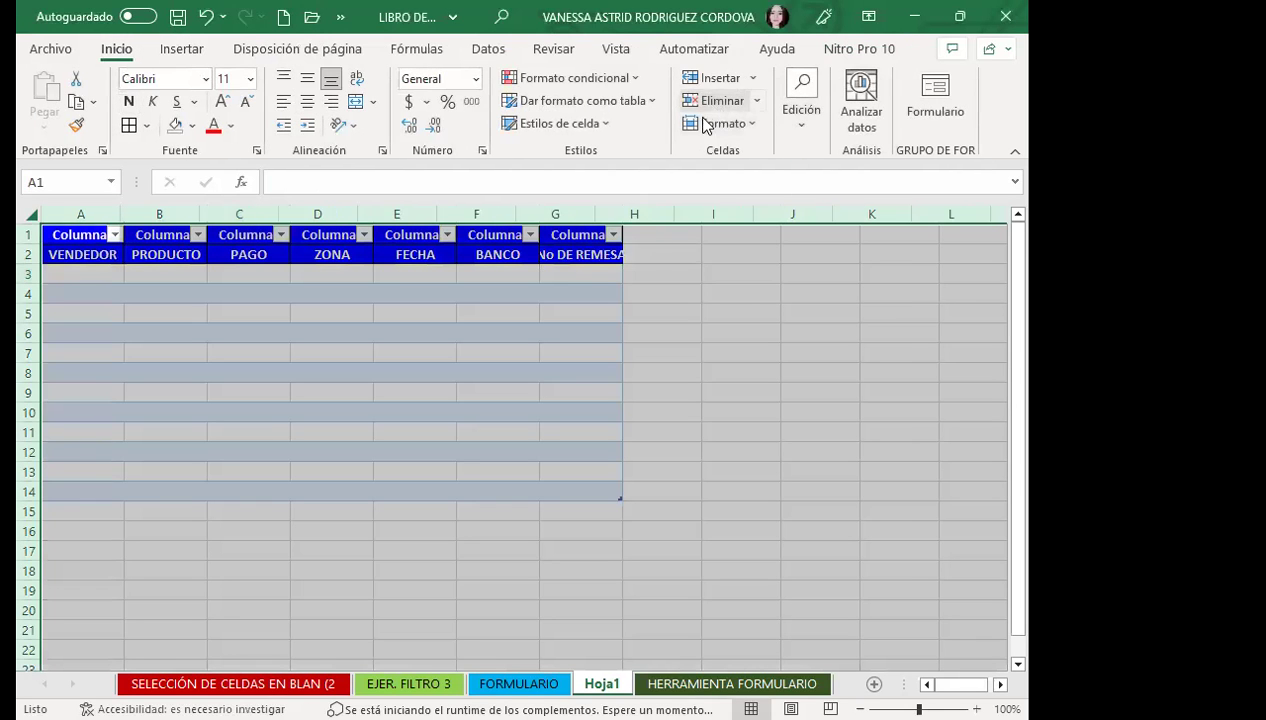
Delete Tabla2 from Hoja1, then select A1:F12 and browse the table style gallery without applying one.
click(715, 100)
click(555, 393)
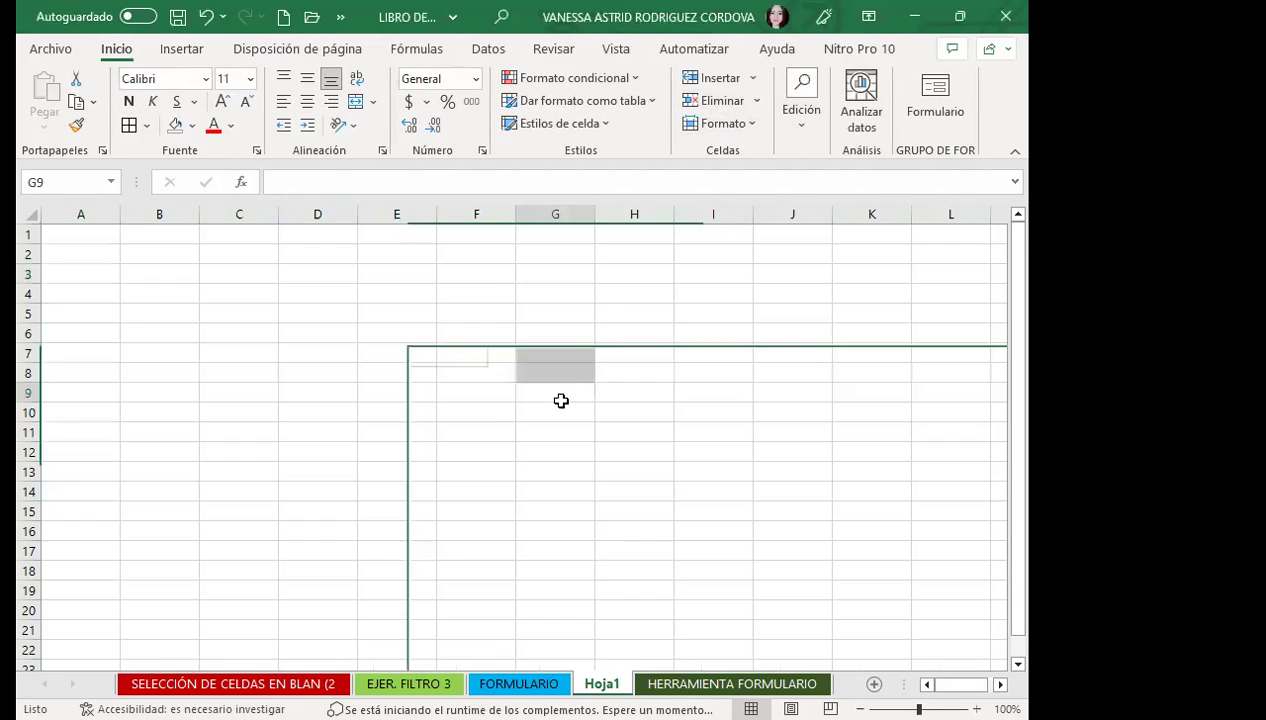
click(184, 52)
click(47, 118)
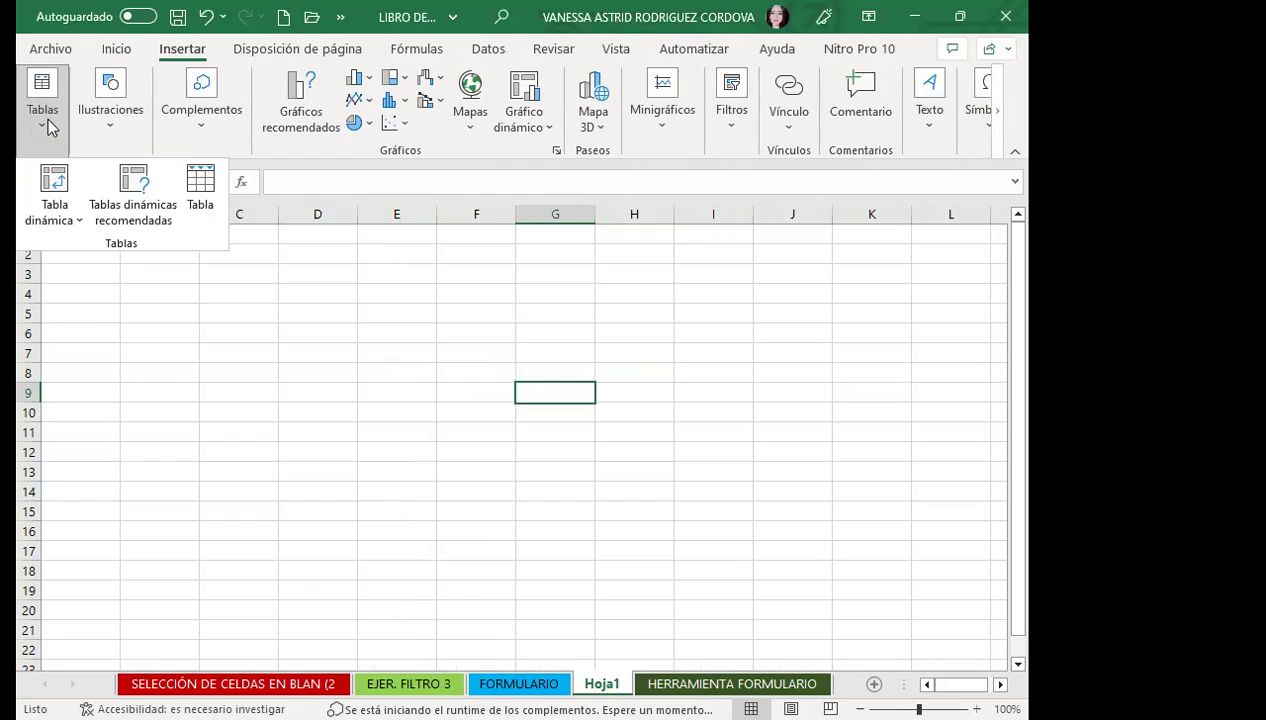
click(113, 52)
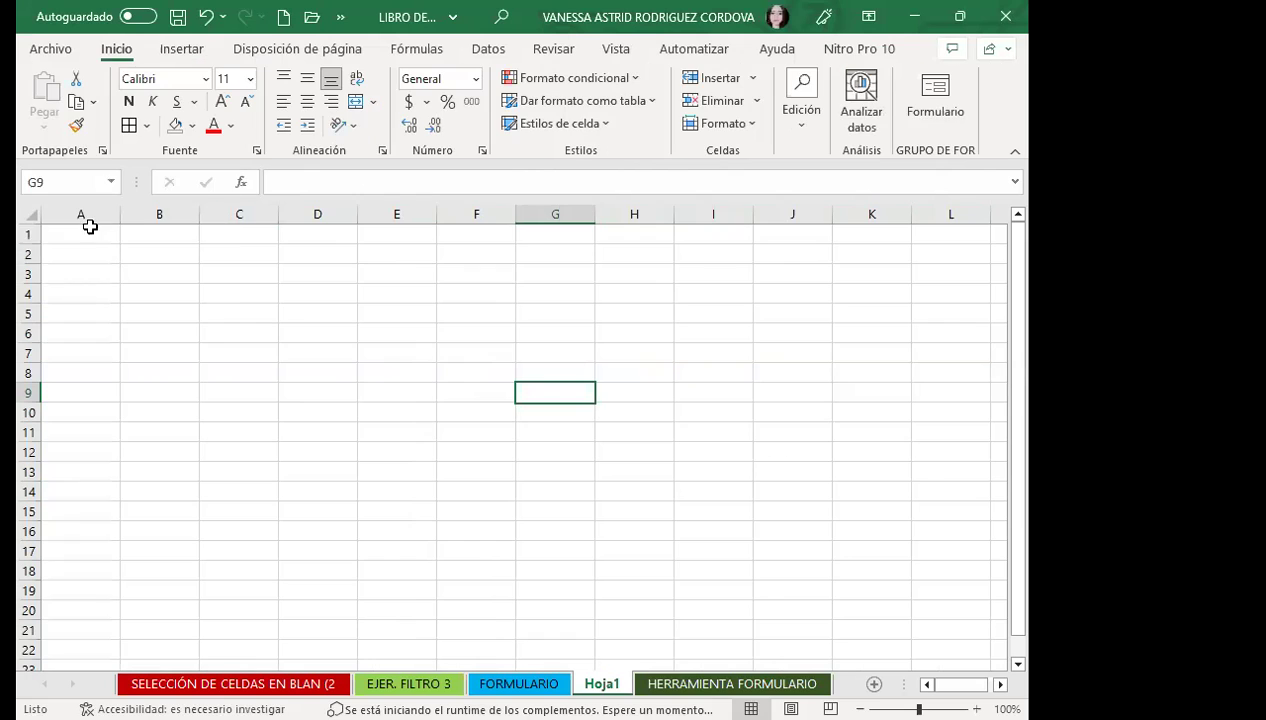
drag(80, 234, 476, 452)
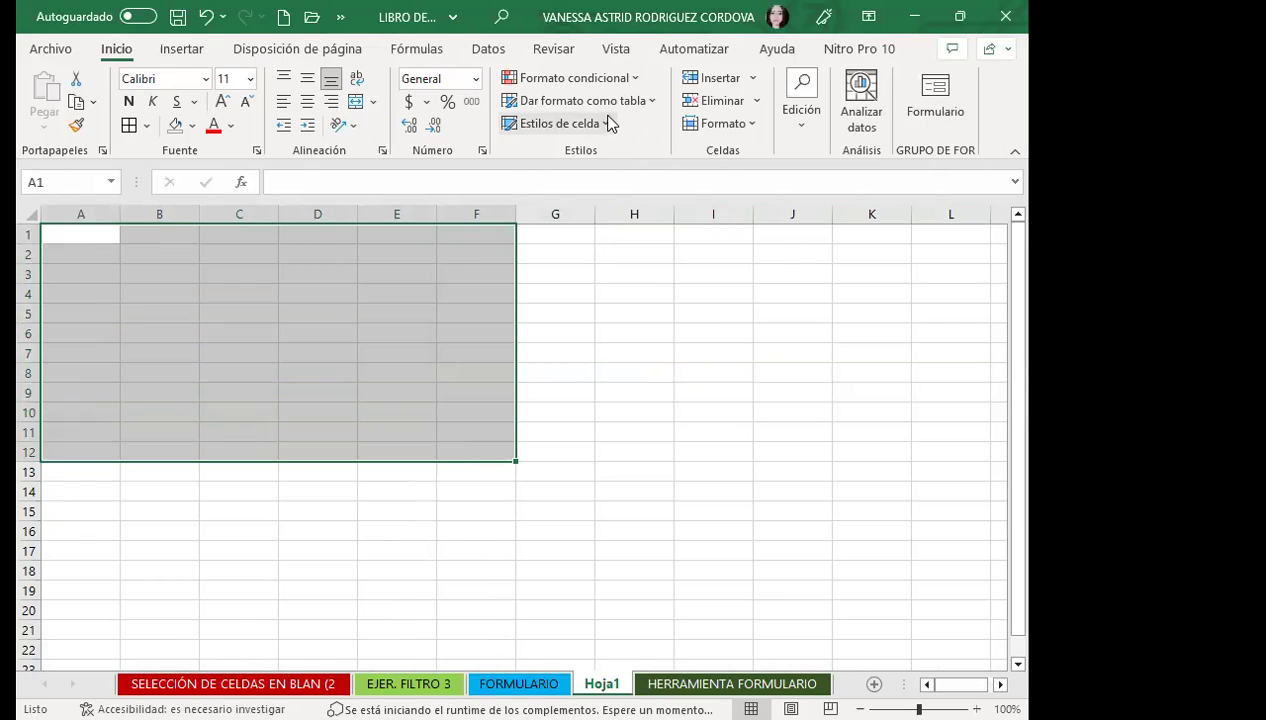
click(642, 101)
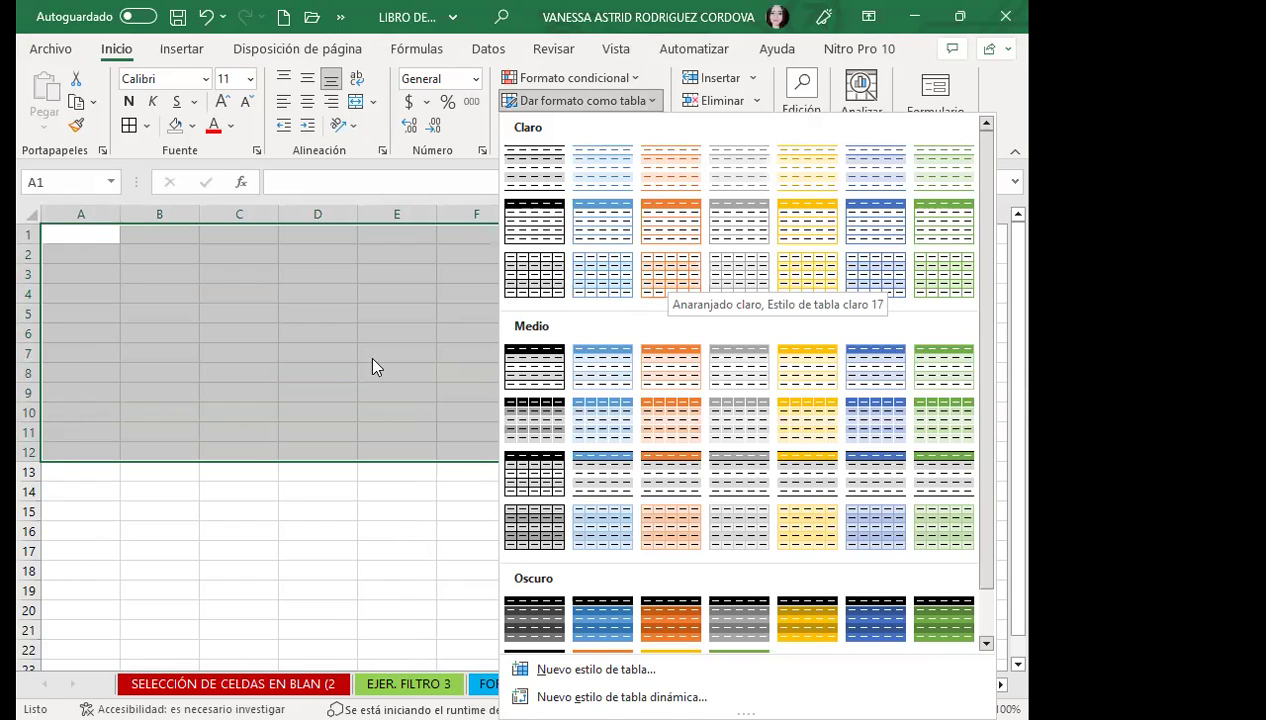
click(436, 359)
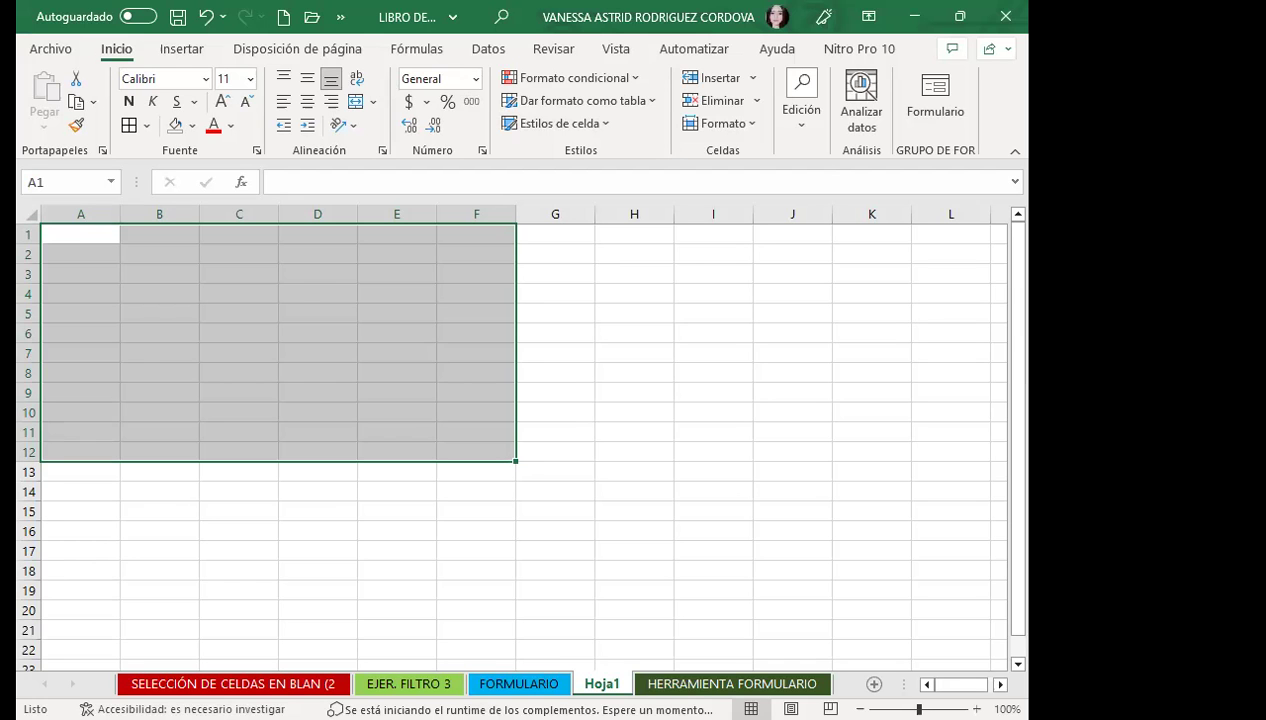
click(732, 683)
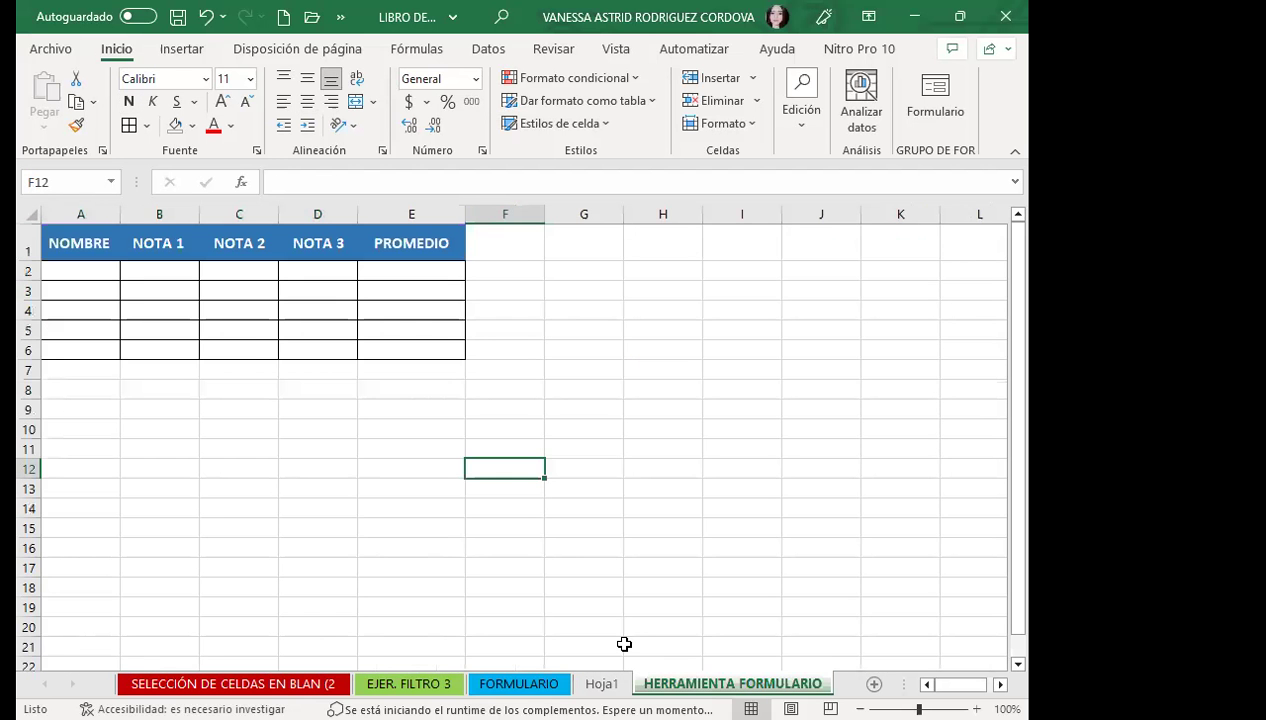
click(129, 288)
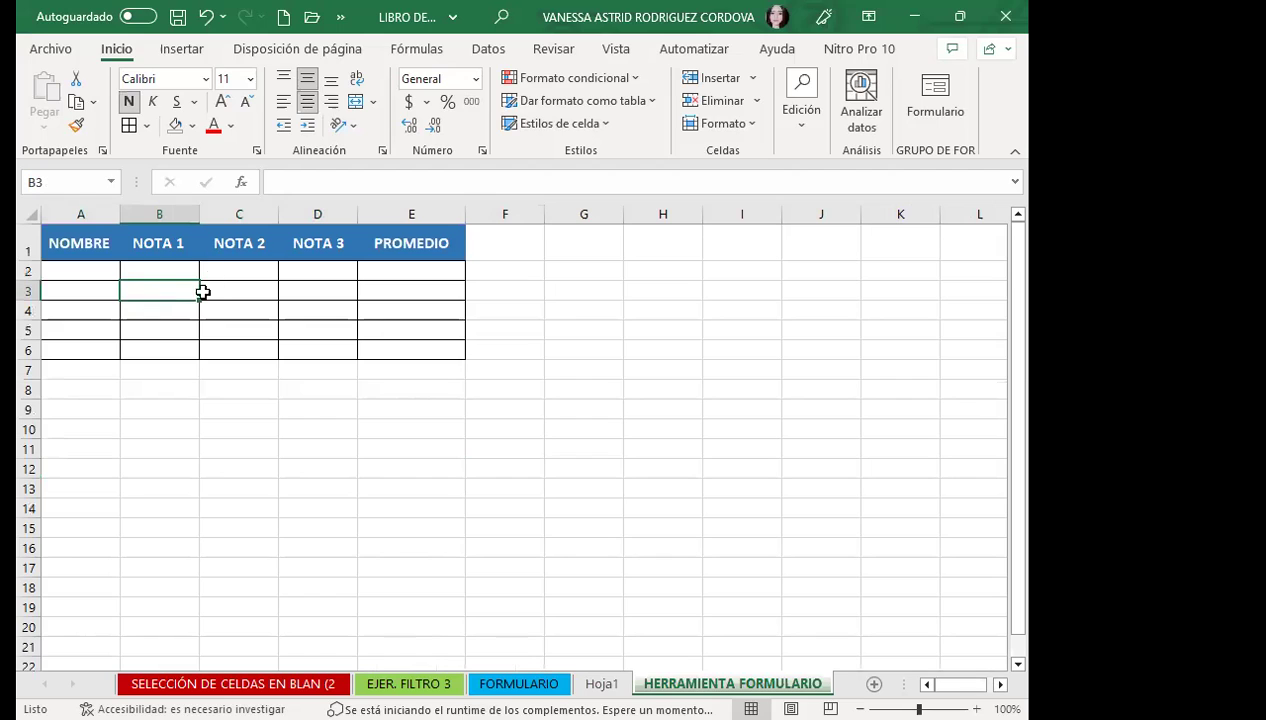
click(125, 410)
click(695, 274)
click(350, 490)
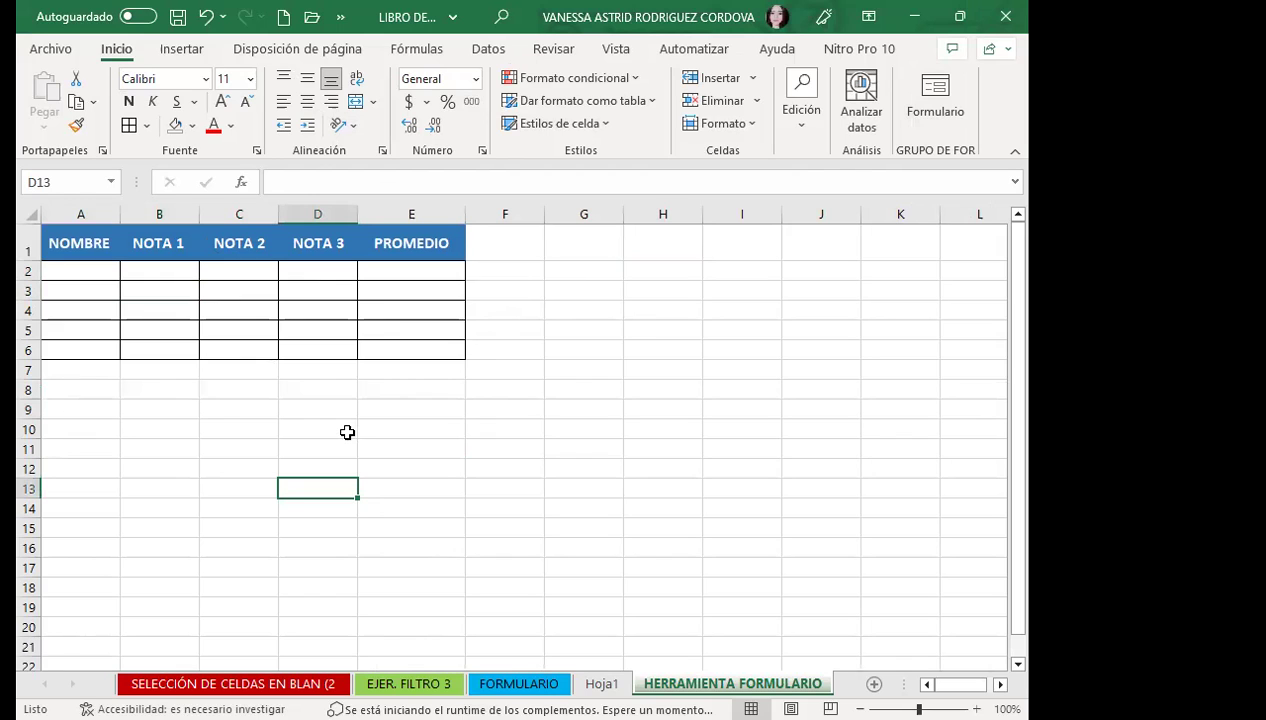
click(102, 333)
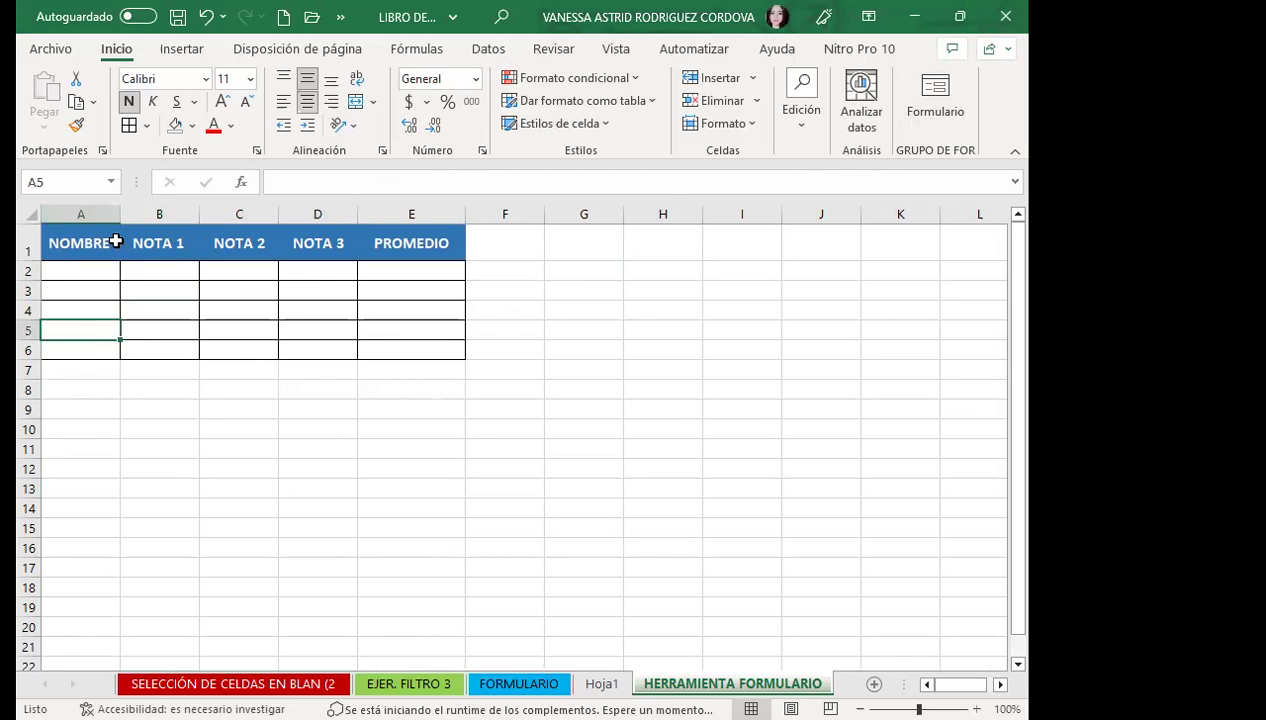
drag(116, 241, 432, 247)
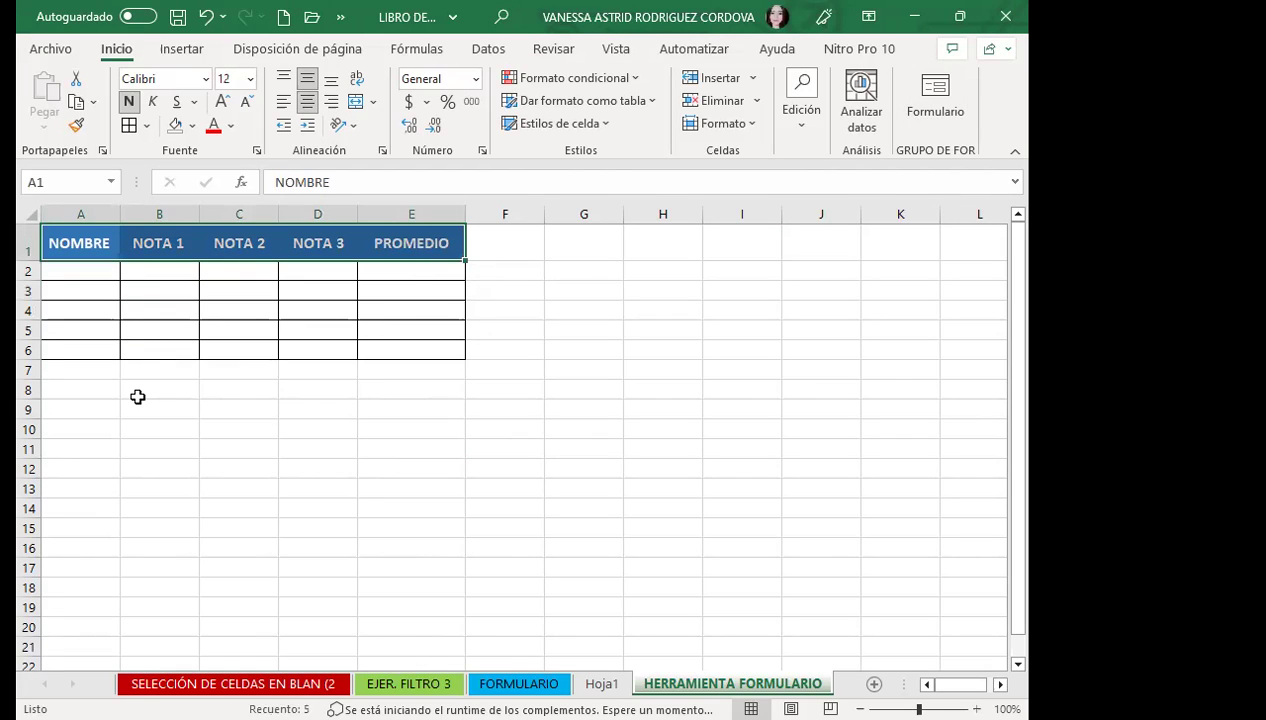
click(153, 352)
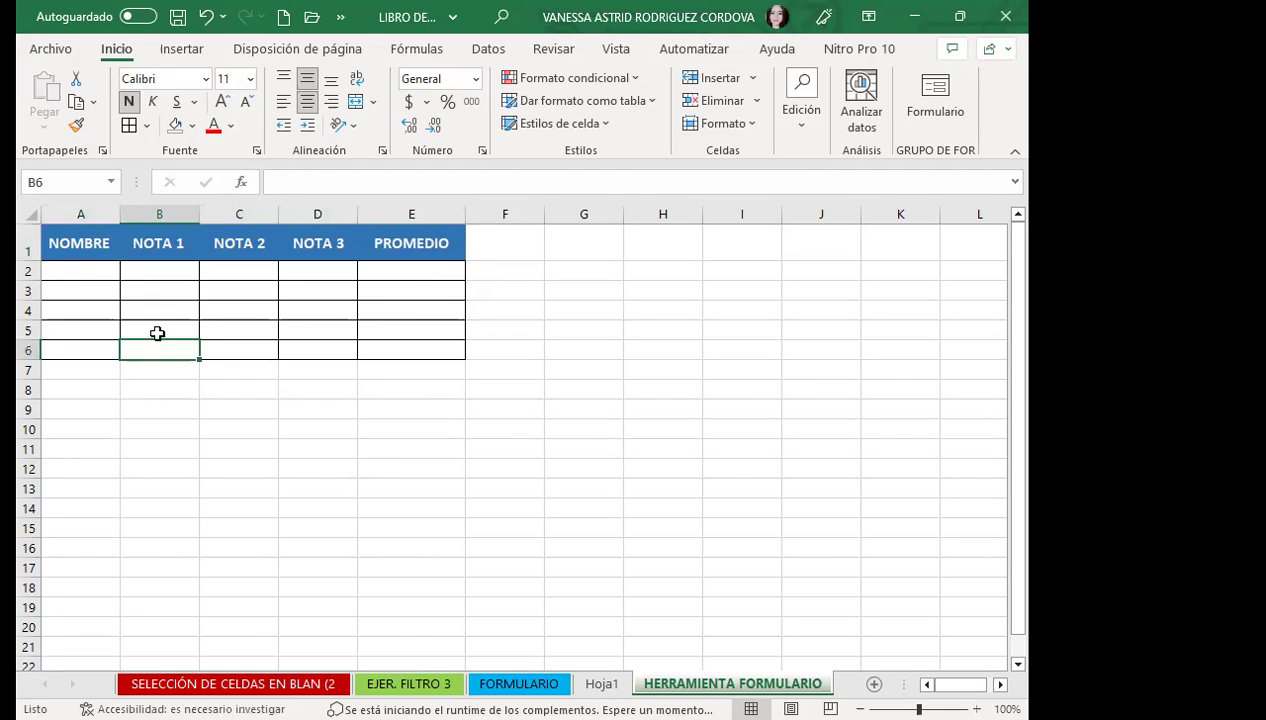
click(340, 17)
click(411, 51)
click(64, 272)
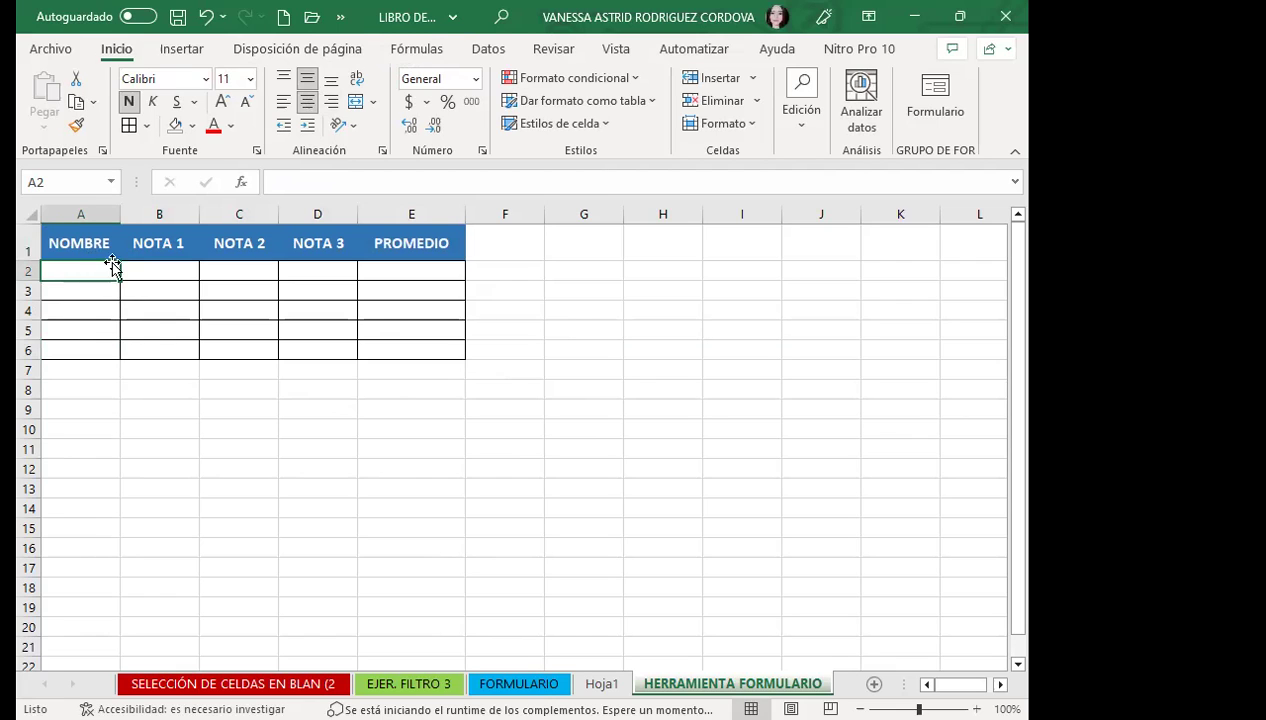
Open the Form command from the Quick Access Toolbar, accepting the first row as column labels.
click(341, 20)
click(405, 52)
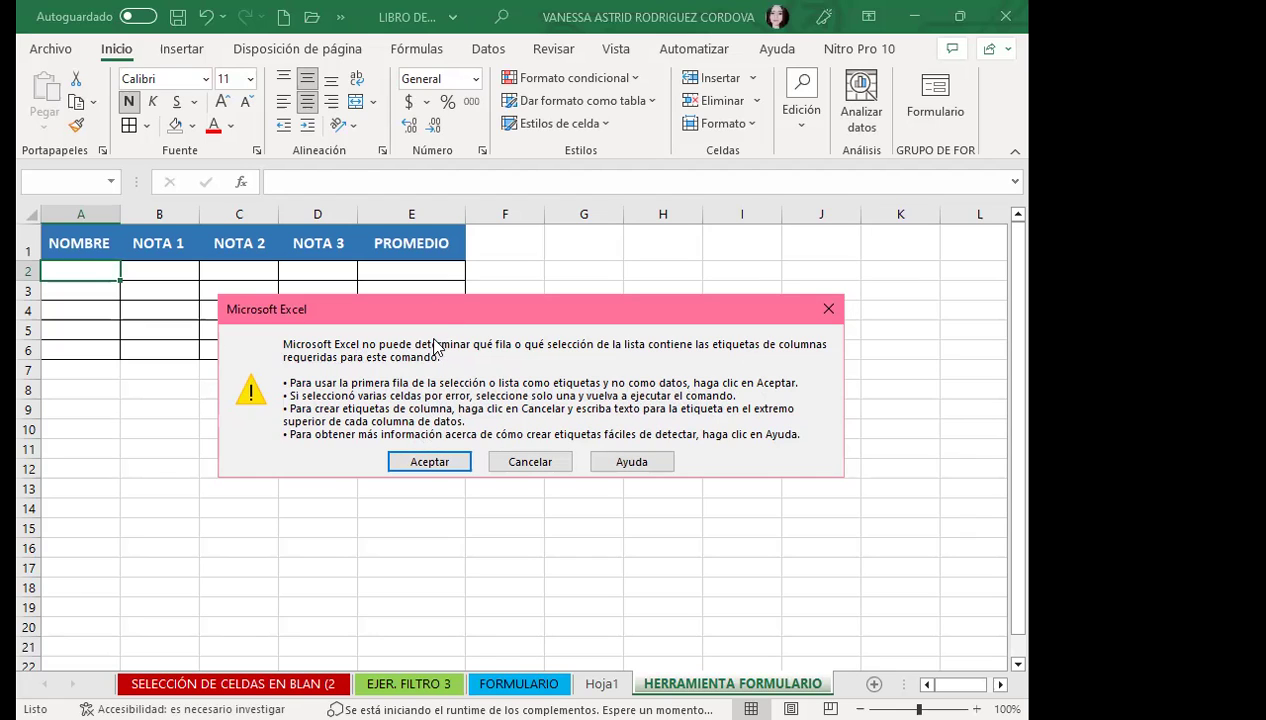
click(422, 462)
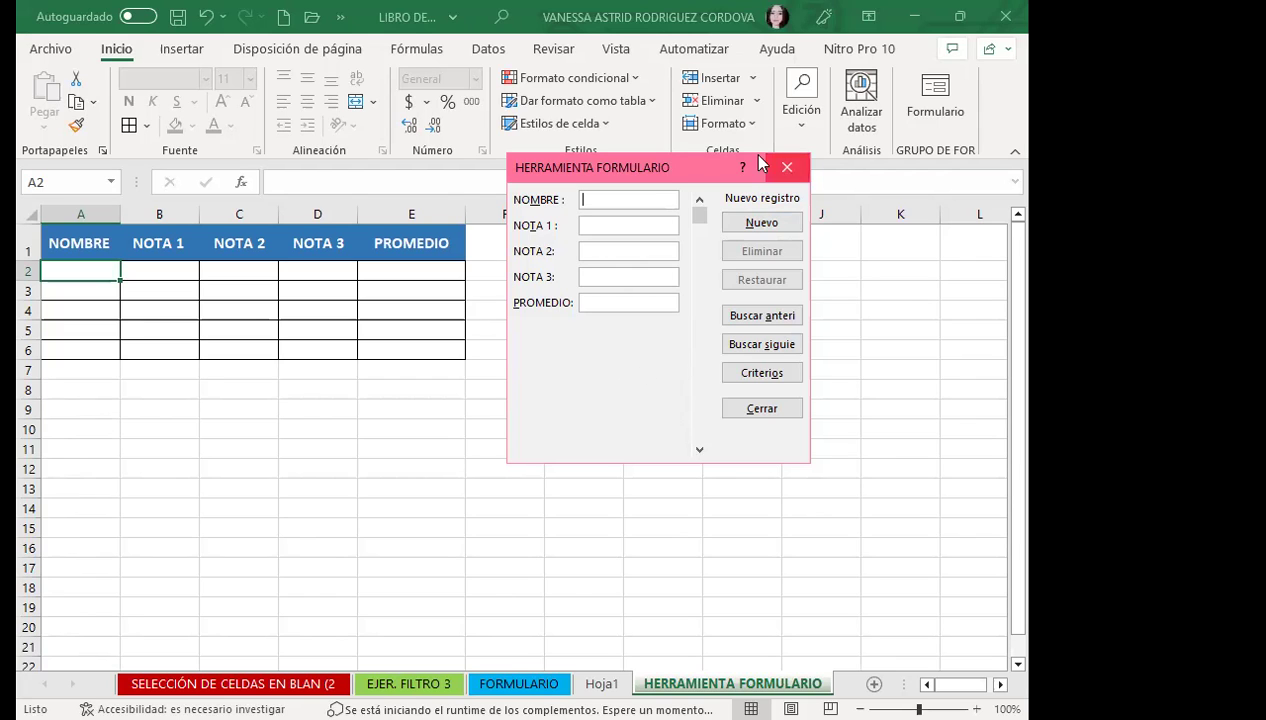
click(340, 17)
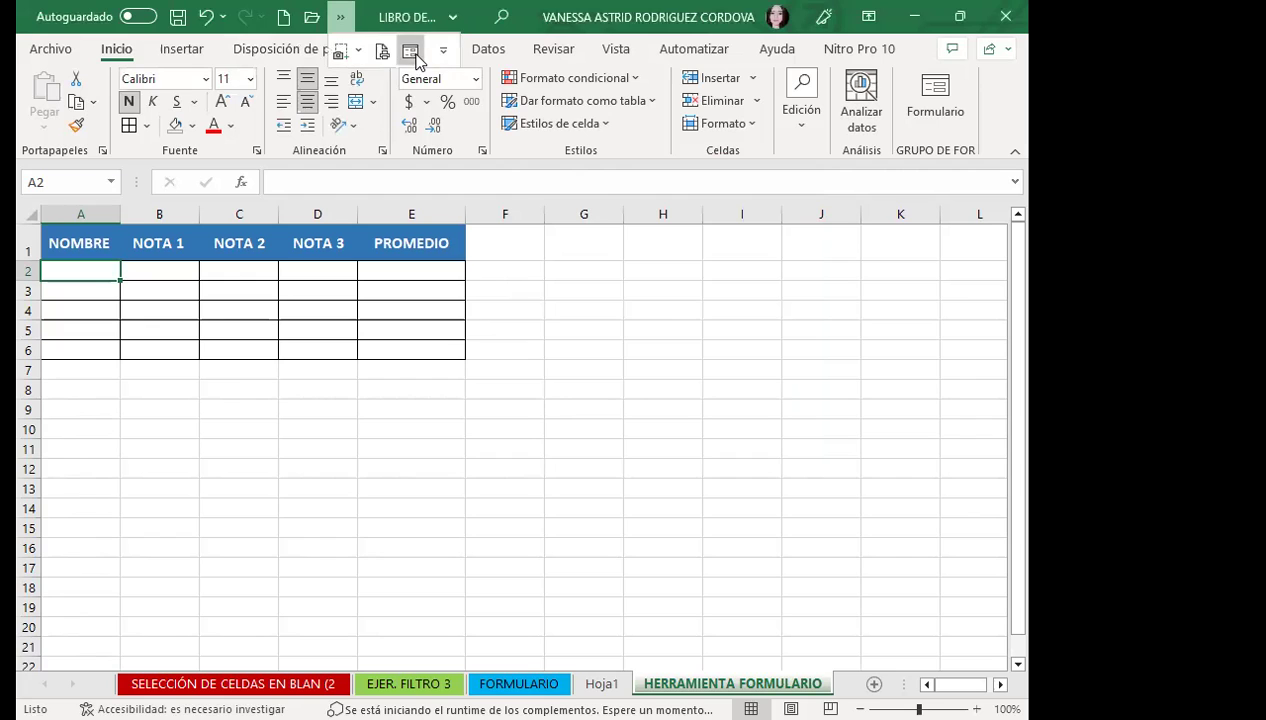
click(411, 54)
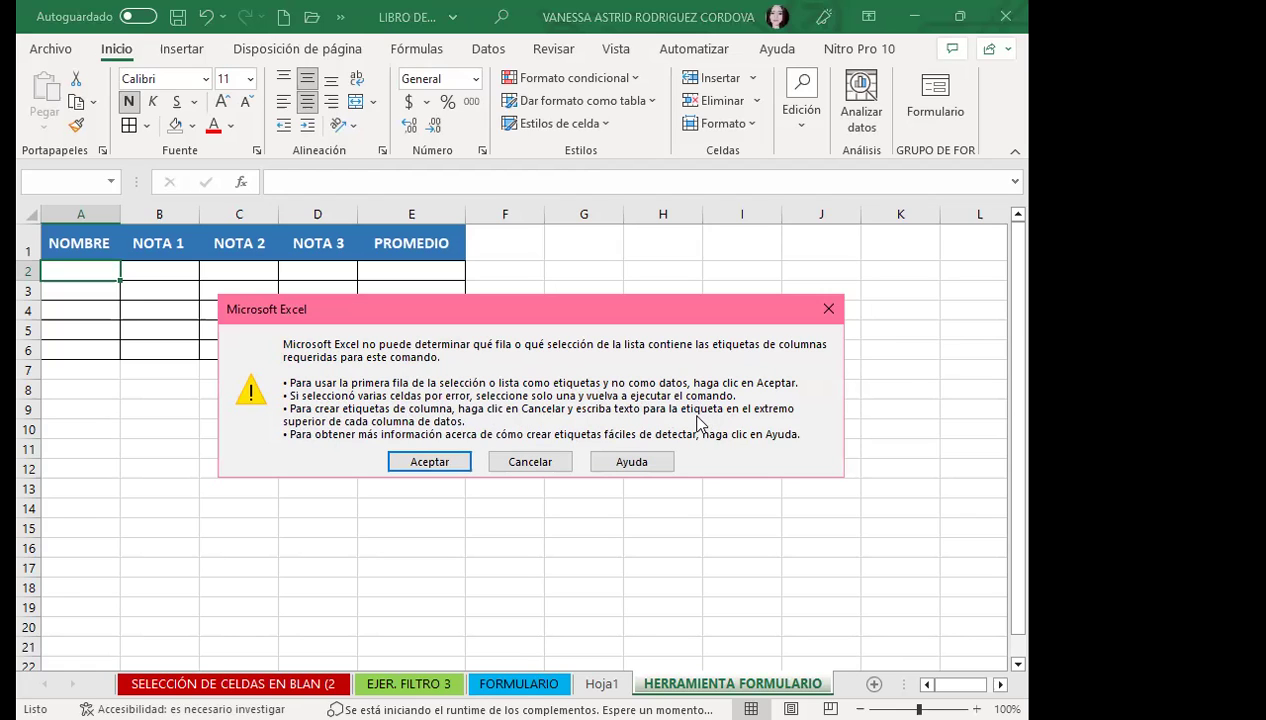
click(424, 461)
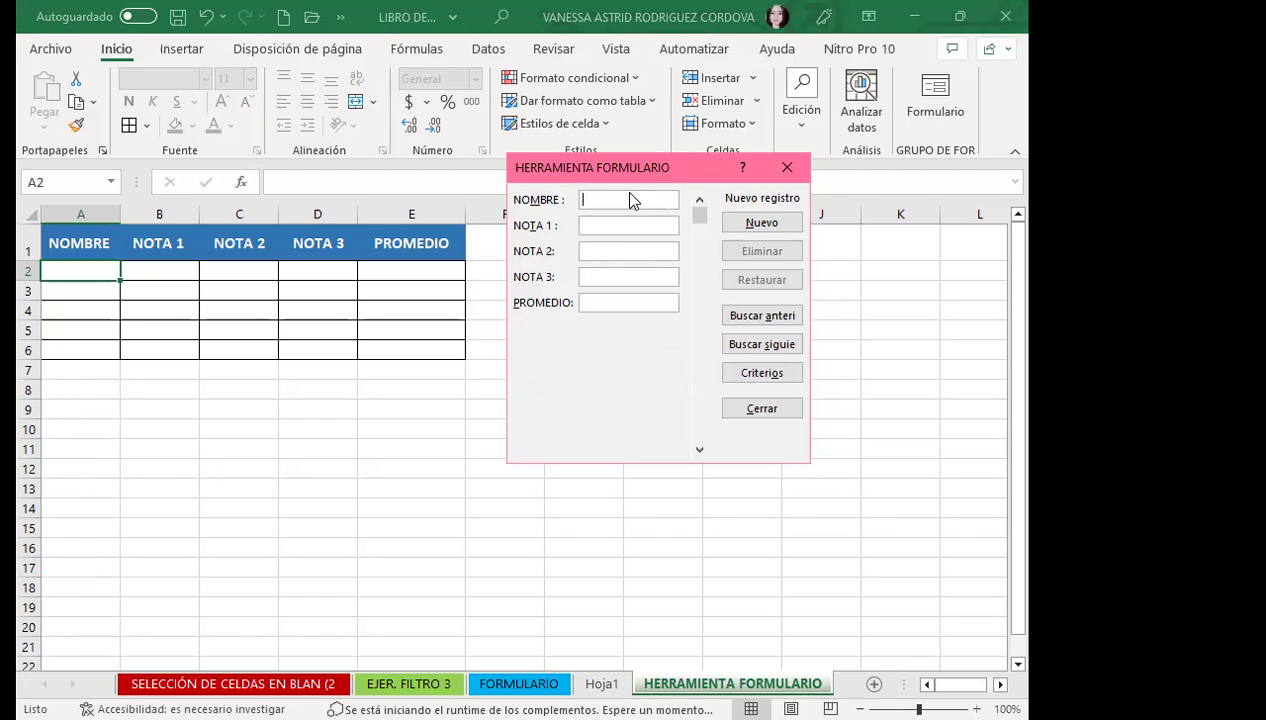
Add student CAROLIN with grades 8, 9 and 10 as row 2.
text(CA)
text(ROLI)
text(N)
key(Tab)
text(8)
key(Tab)
text(9)
key(Tab)
text(10)
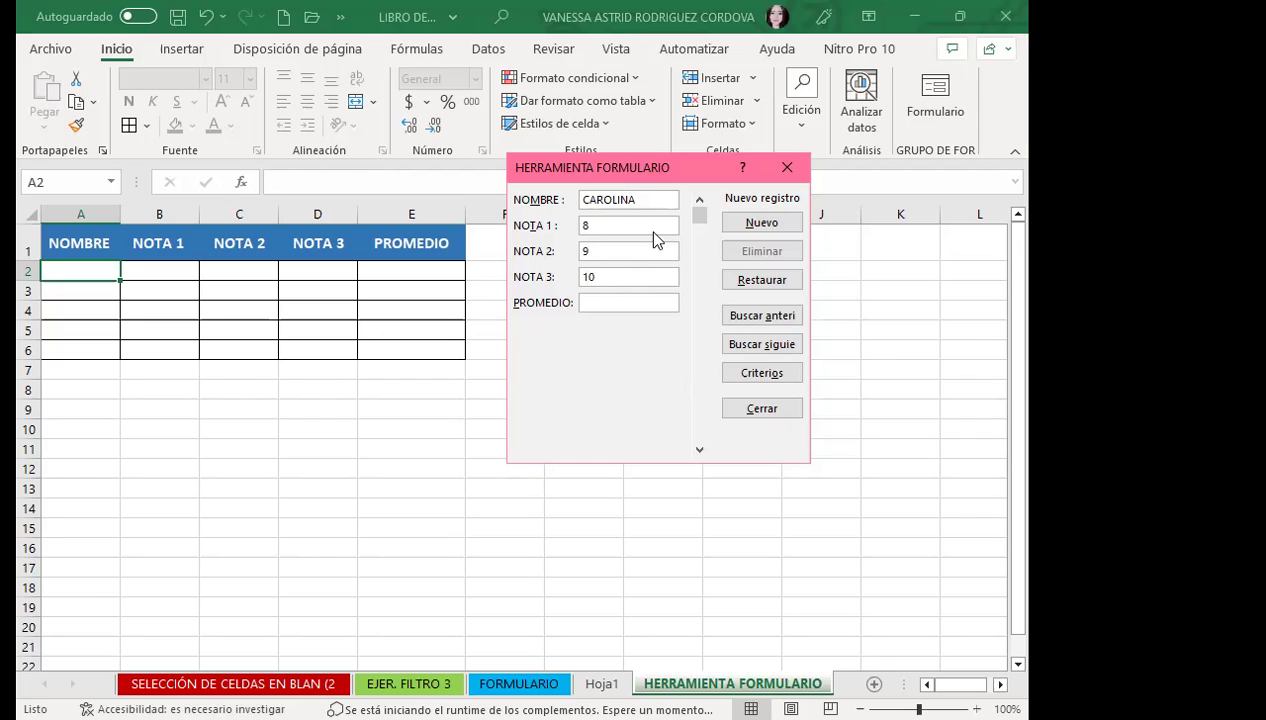
click(593, 306)
click(596, 300)
click(699, 449)
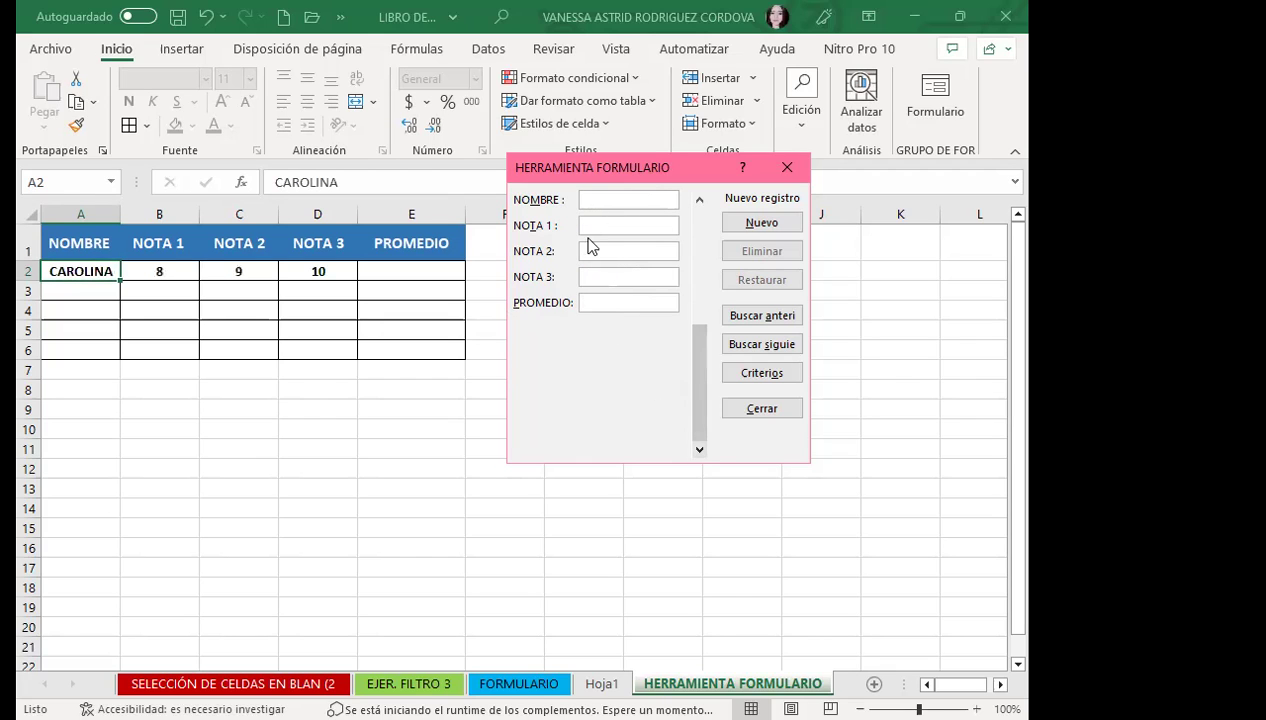
Add student MARCOS with grades 8, 7 and 9 as row 3.
click(601, 200)
text(MARCOS)
key(Tab)
text(8)
key(Tab)
text(7)
key(Tab)
text(9)
key(Tab)
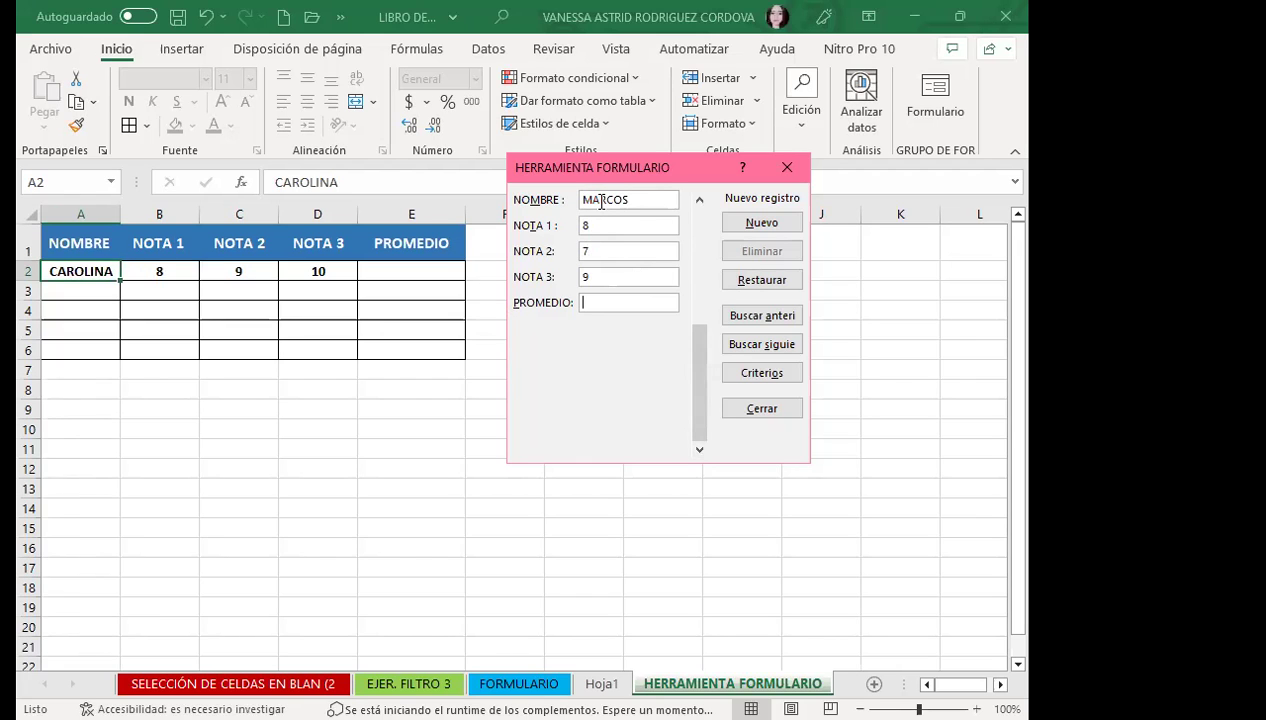
key(Return)
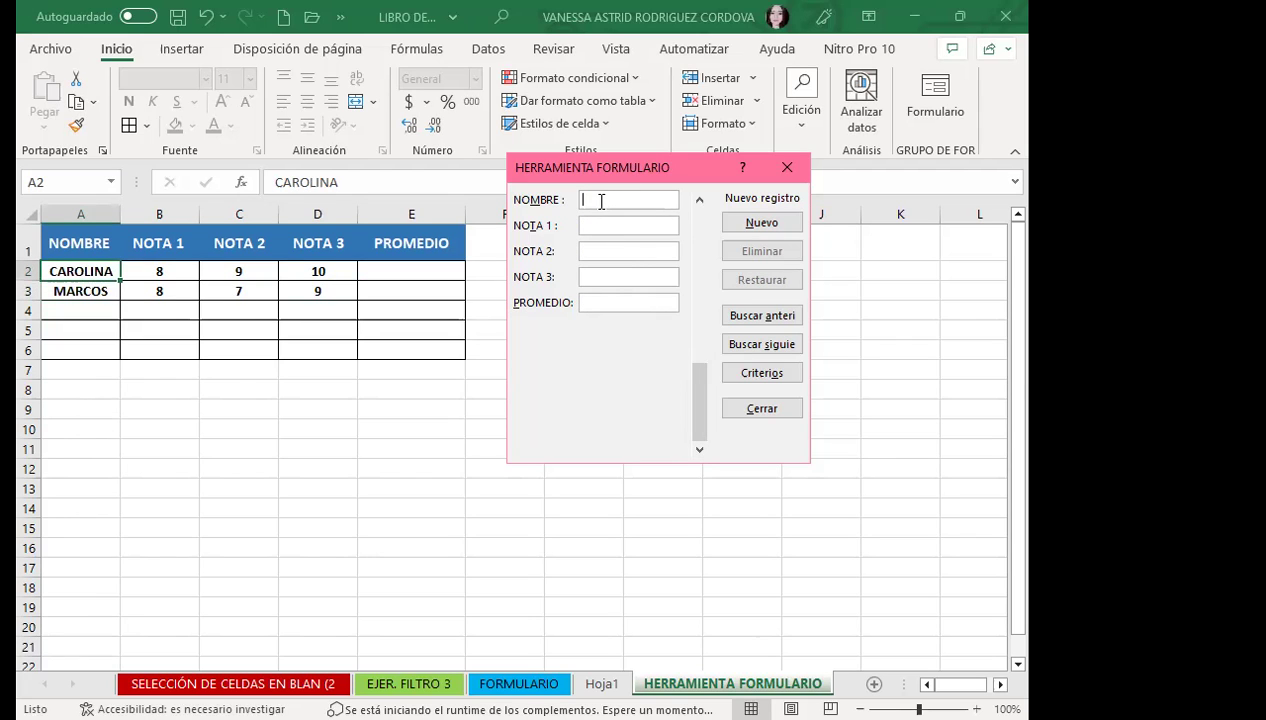
Add student ASTRID with grades 8, 7 and 9 as row 4, then close the form.
text(ASTRID)
key(Tab)
text(8)
key(Tab)
text(7)
key(Tab)
text(9)
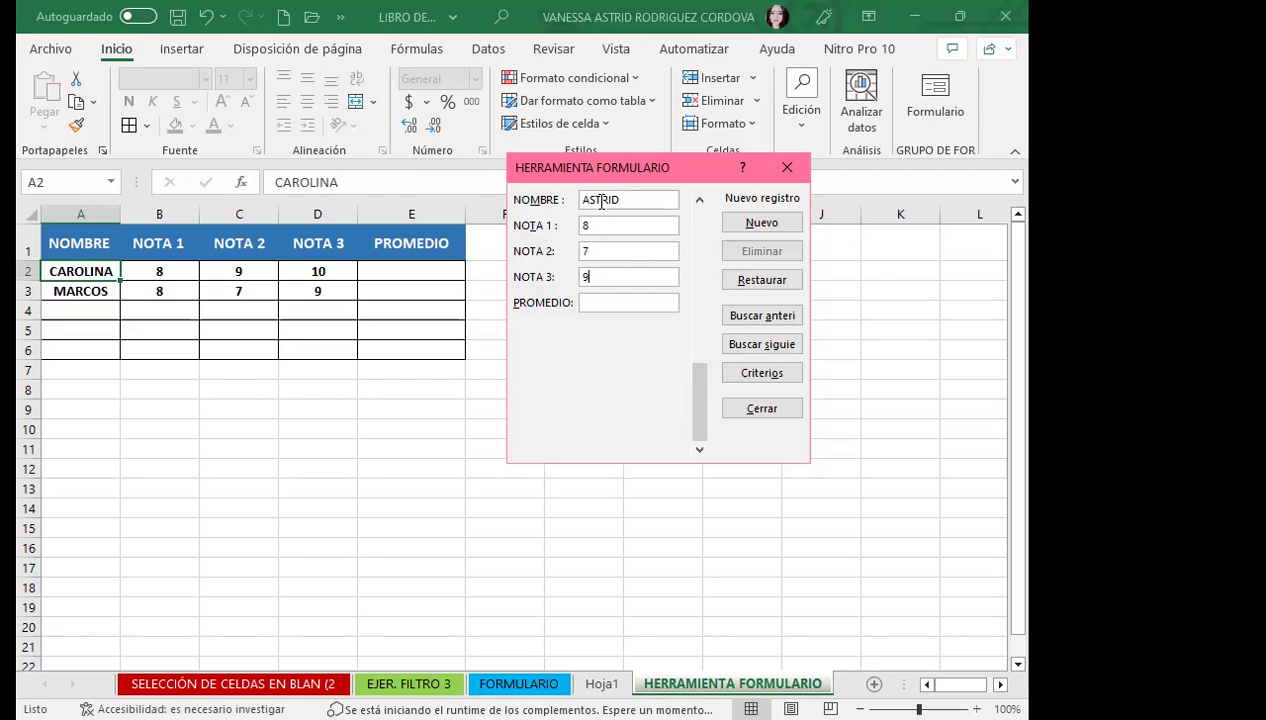
key(Return)
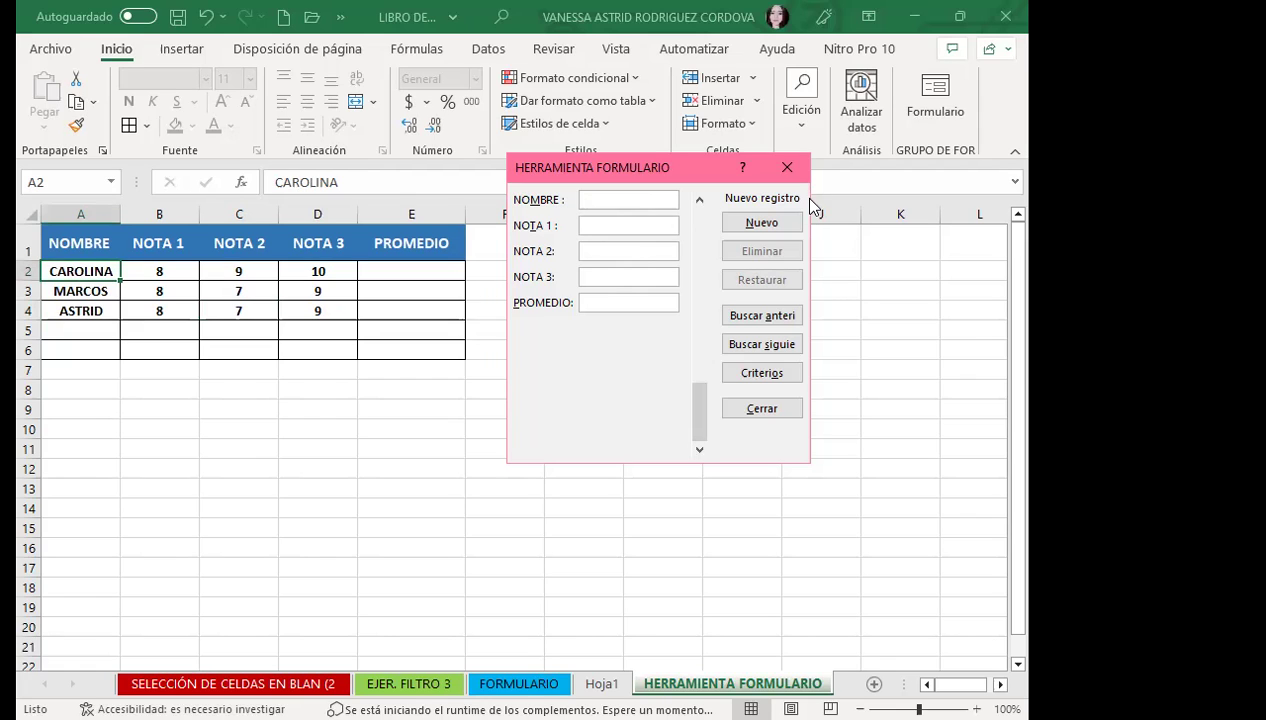
click(787, 167)
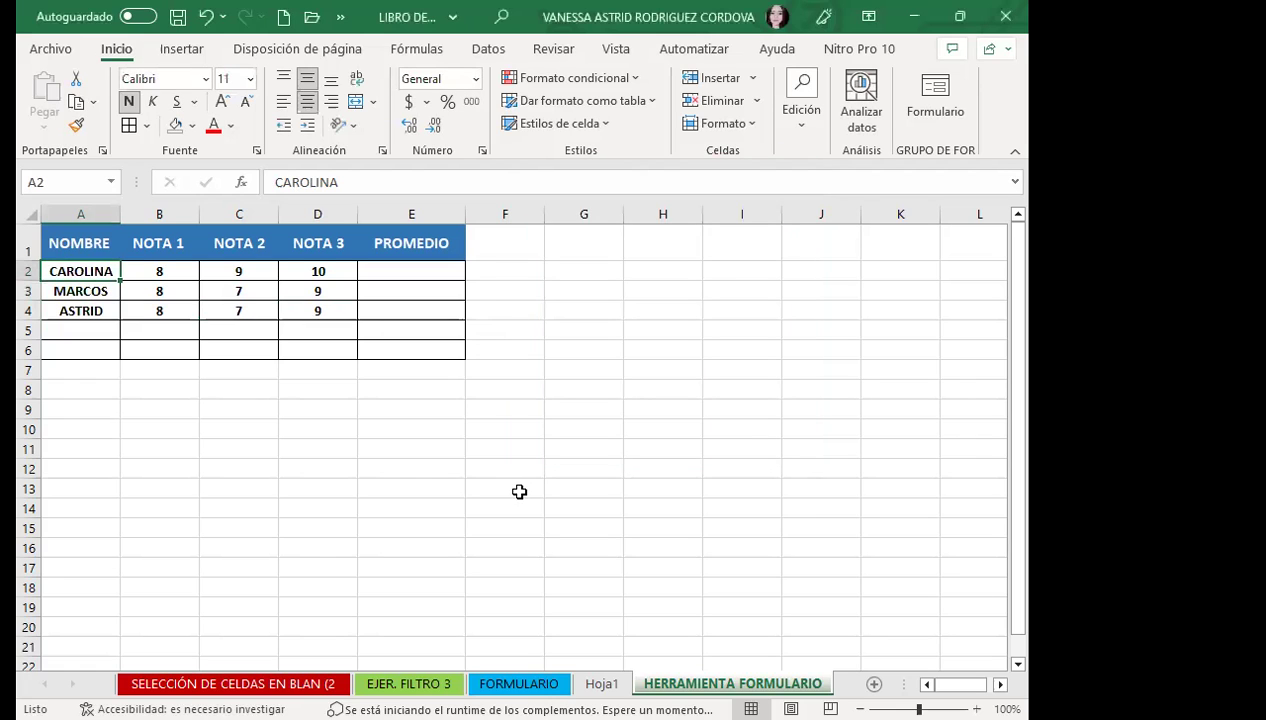
Enter =PROMEDIO(B2:D2) in E2 and fill it down through E4.
click(422, 273)
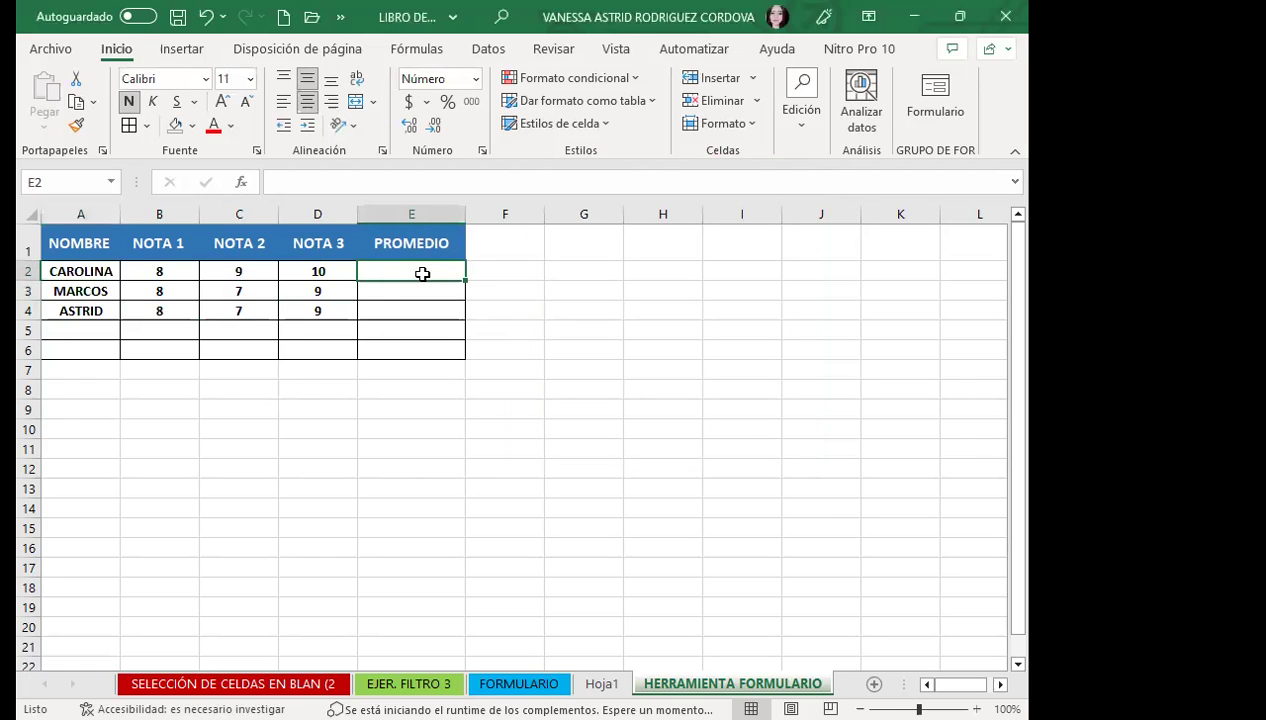
text(=P)
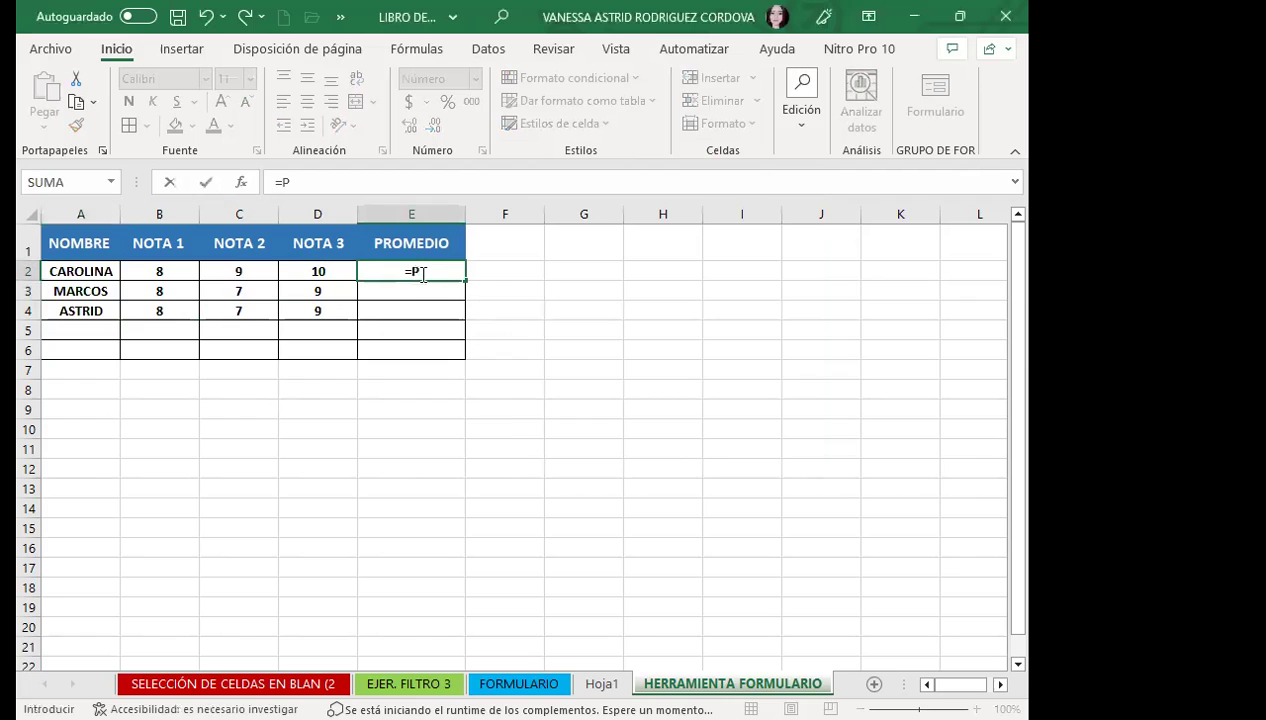
text(RO)
key(Tab)
drag(195, 275, 318, 272)
key(Return)
click(444, 268)
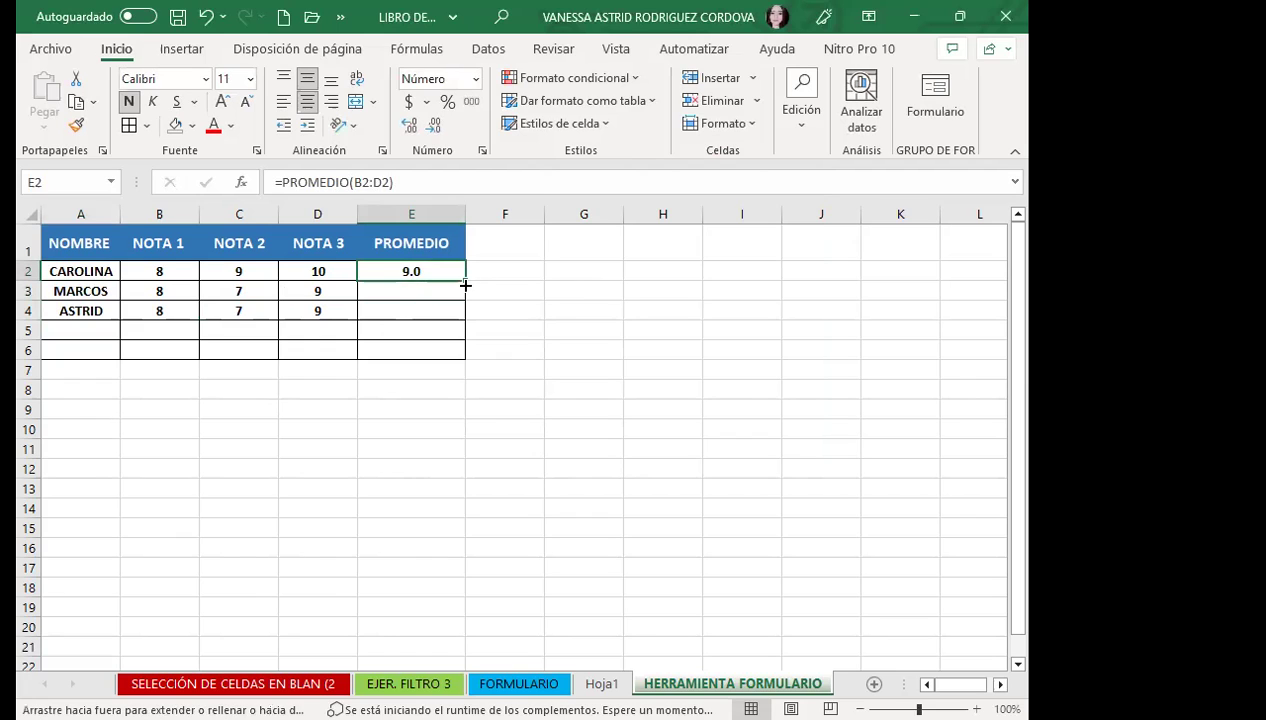
drag(465, 286, 467, 313)
click(571, 325)
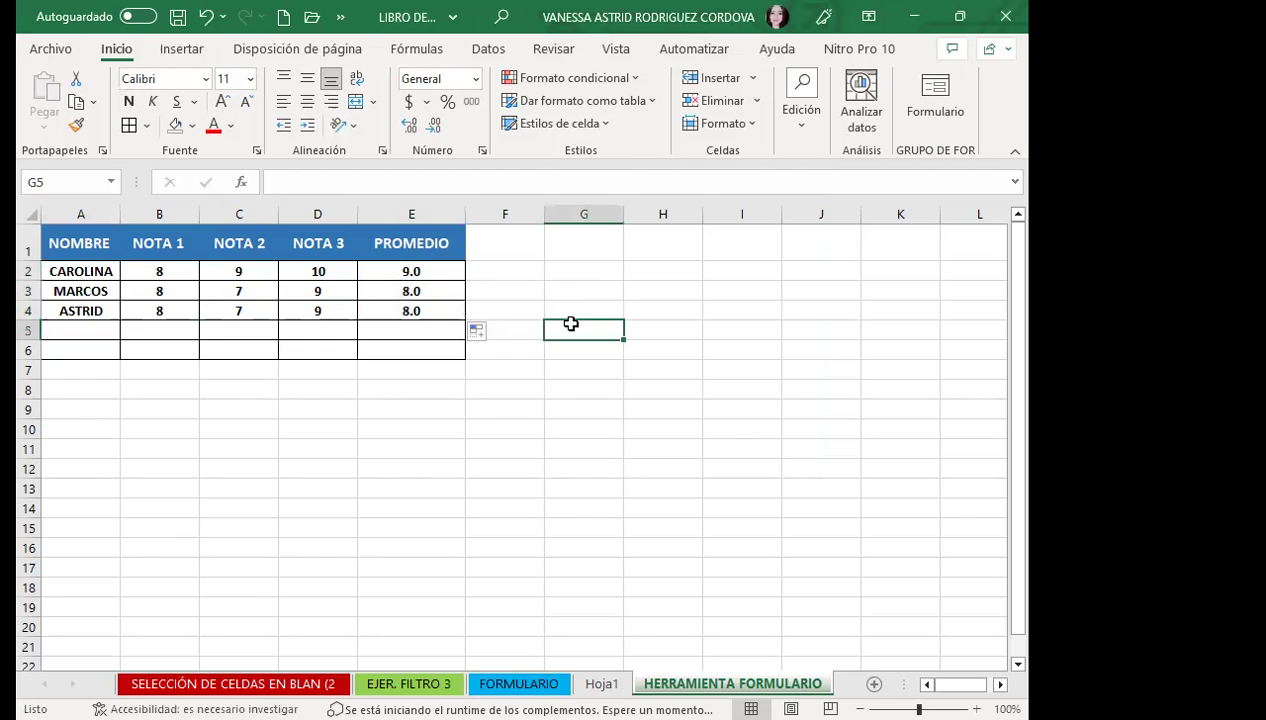
click(84, 311)
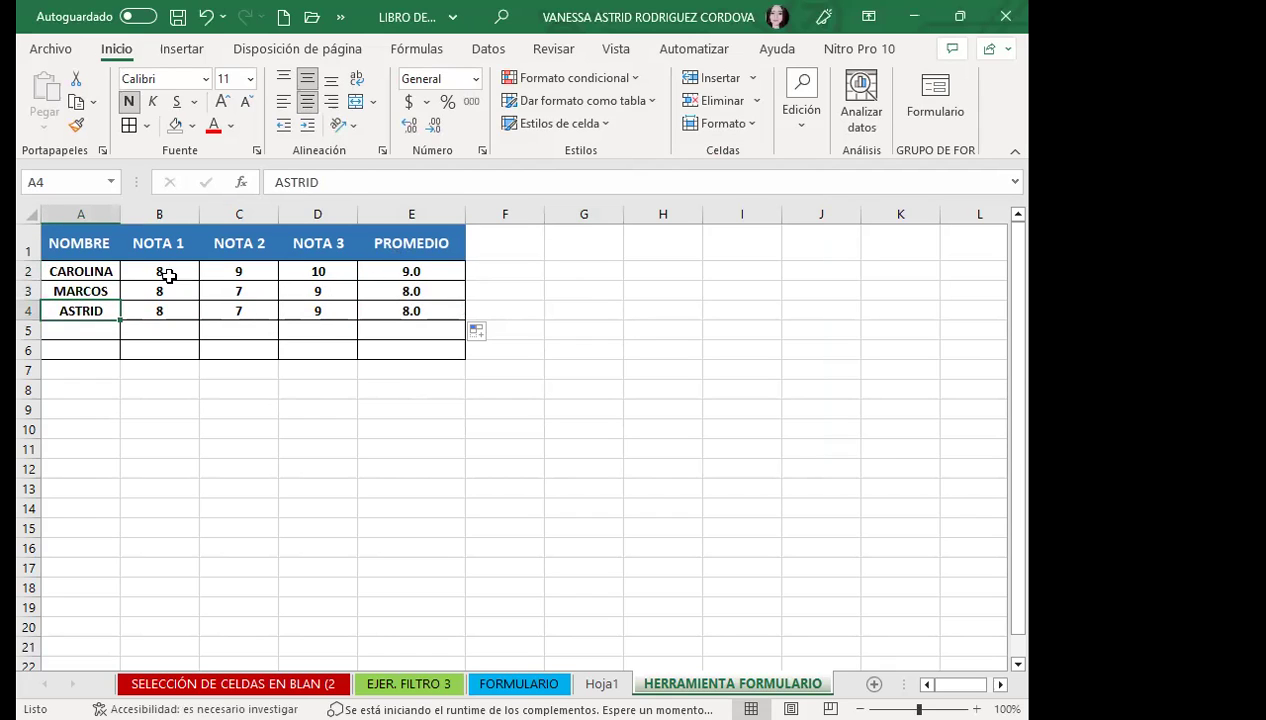
Reopen the data form and step past the existing records to a blank new record.
click(340, 17)
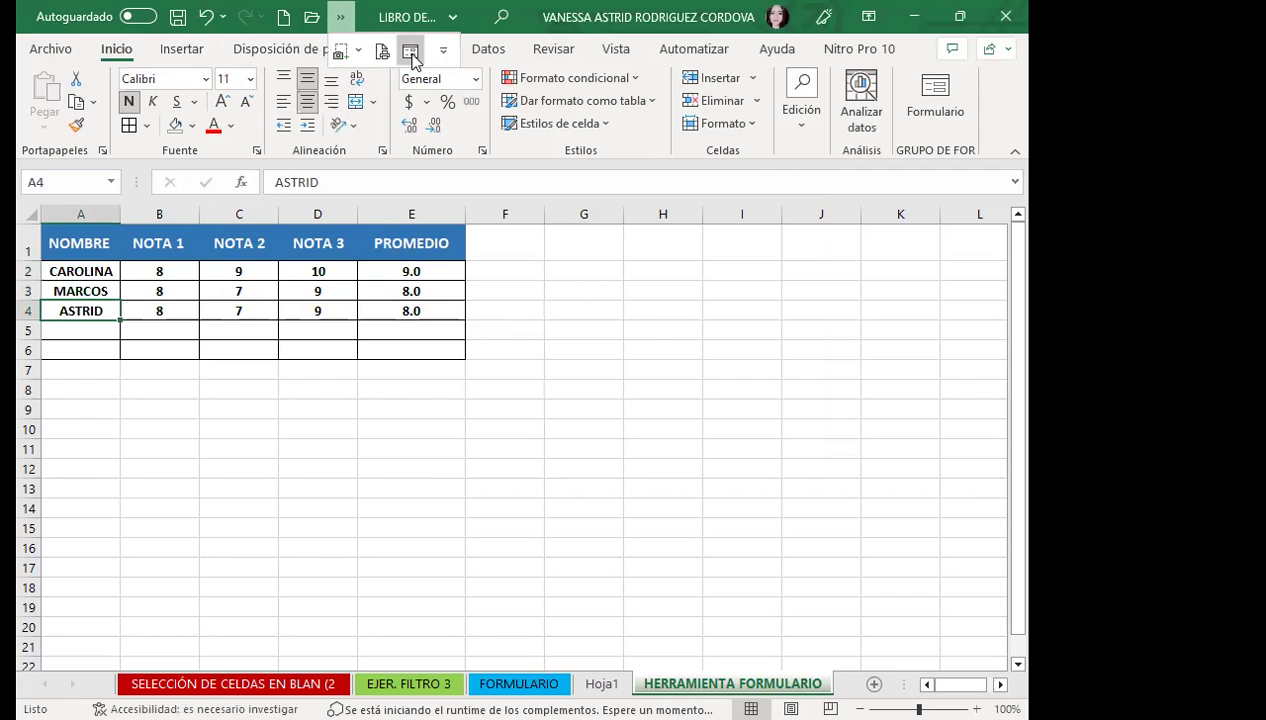
click(410, 58)
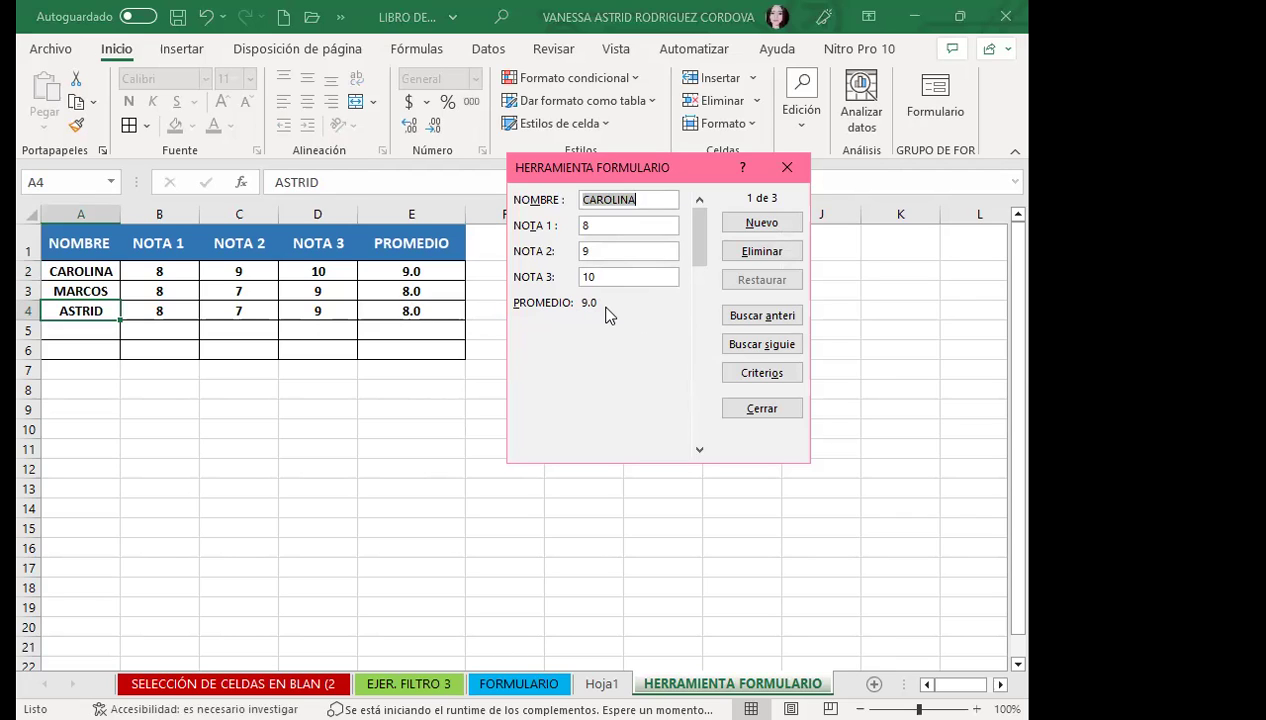
click(699, 450)
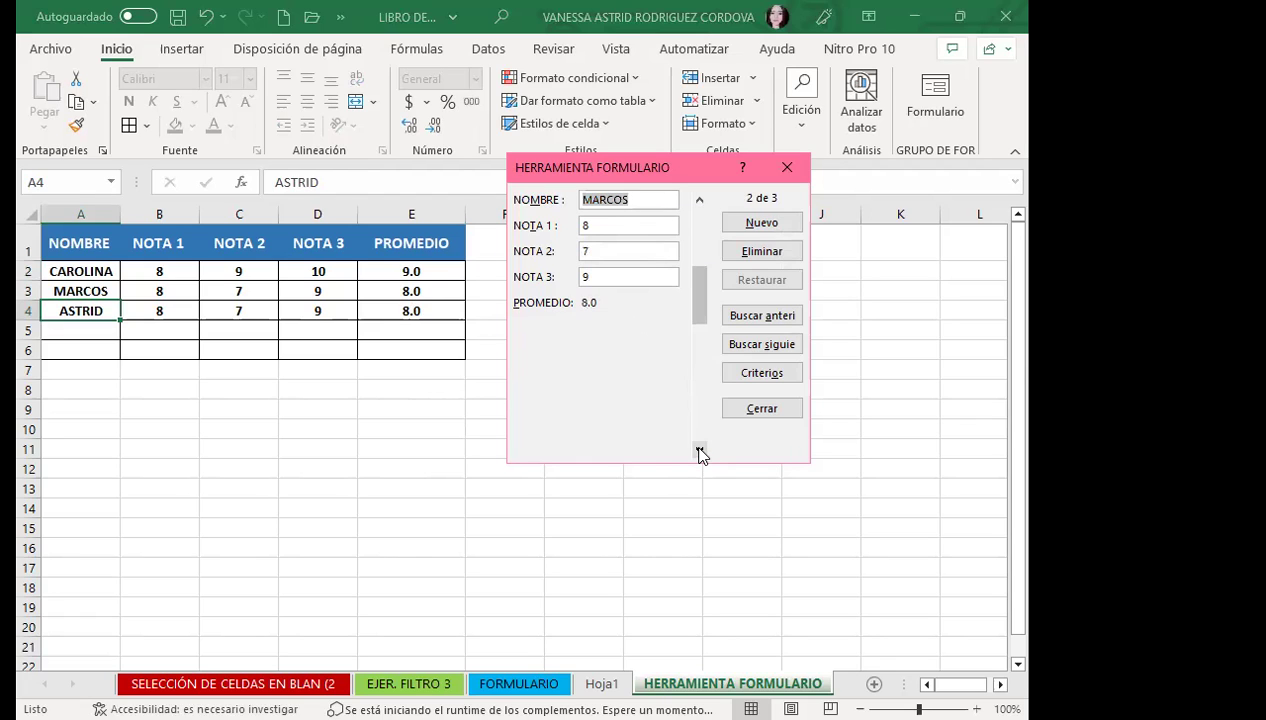
click(699, 450)
click(700, 452)
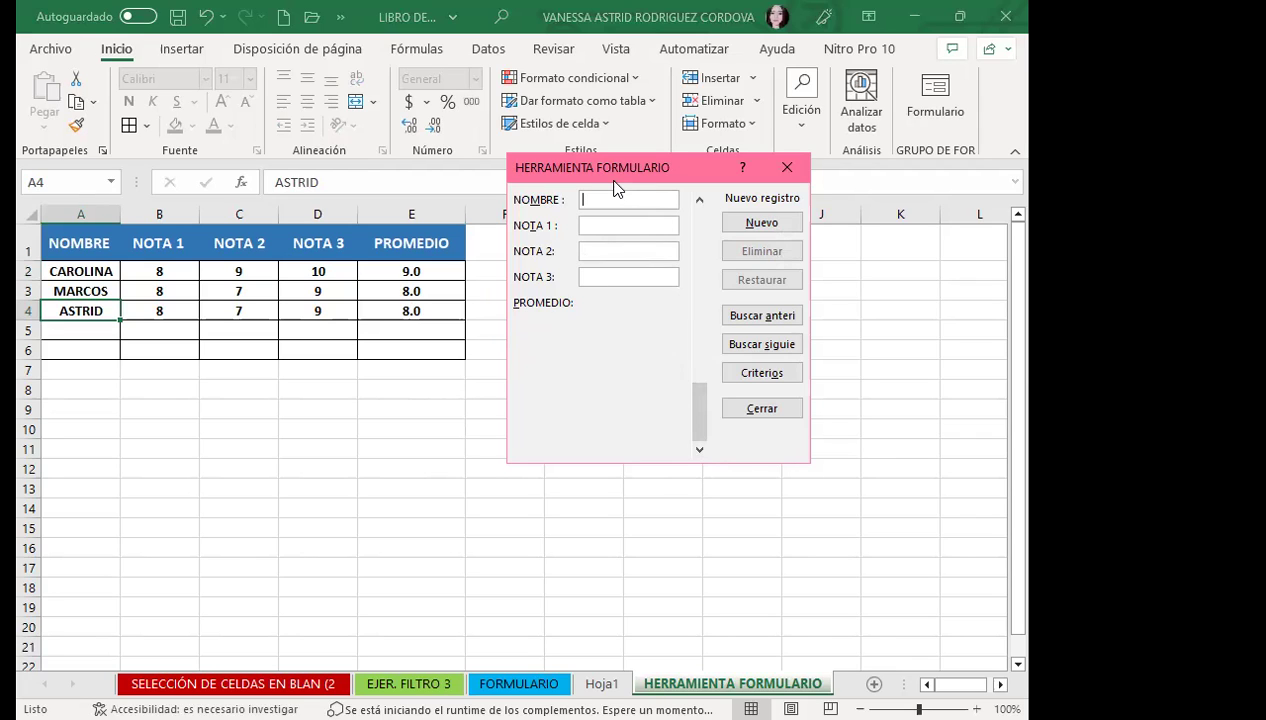
Add student LUIS with grades 9, 8 and 7 as row 5.
text(LUIS)
key(Tab)
text(9)
key(Tab)
text(8)
key(Tab)
text(7)
key(Tab)
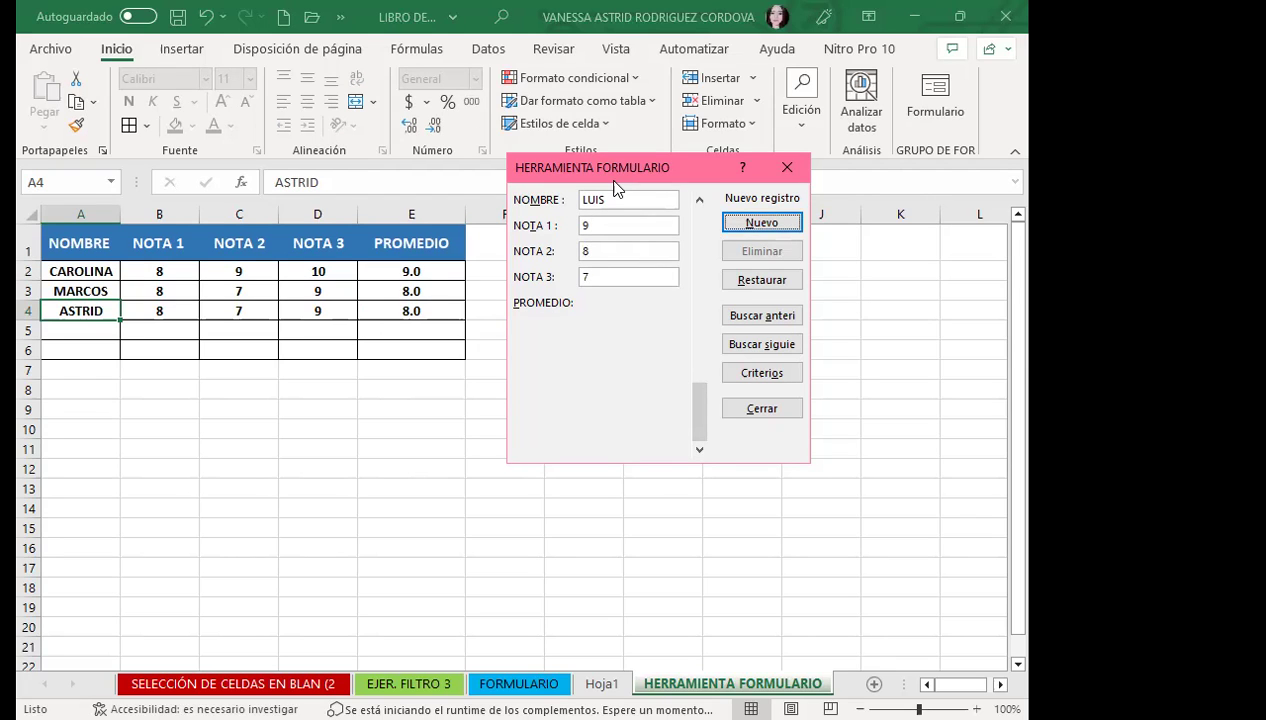
key(Return)
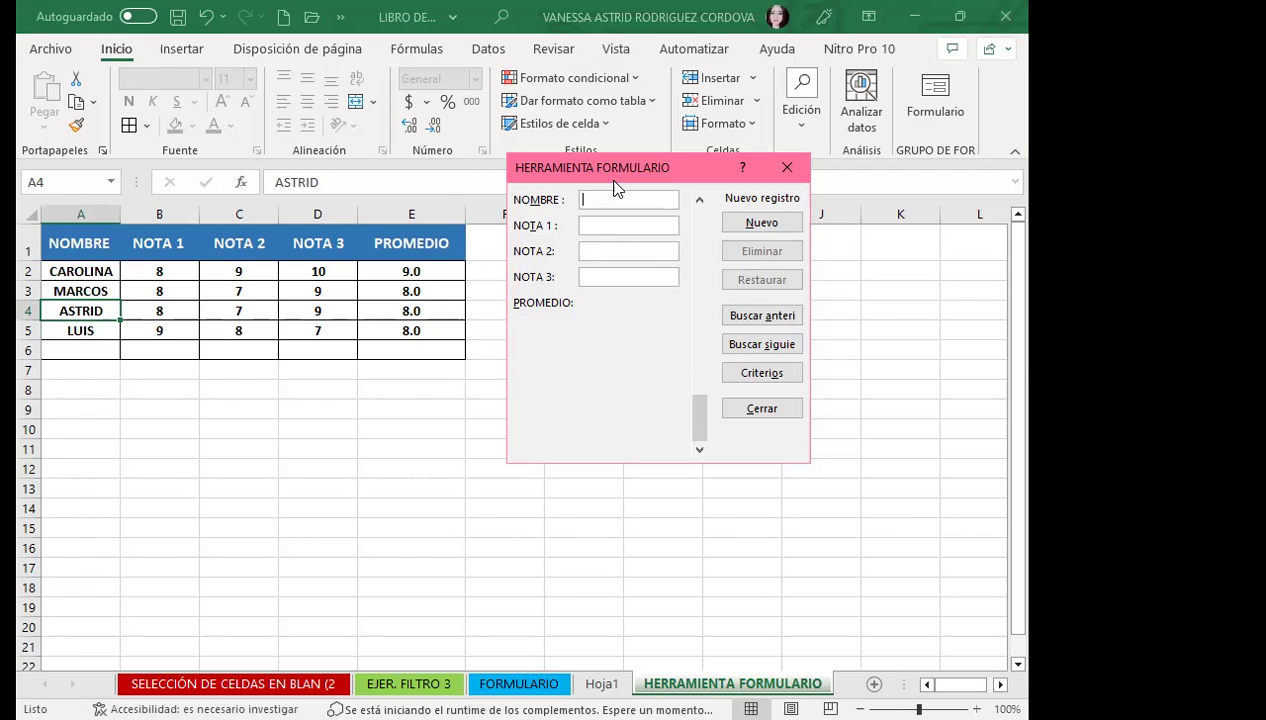
Add student RAFAEL with grades 4, 7 and 9 as row 6.
text(RAFAEL)
key(Tab)
text(4)
key(Tab)
text(7)
key(Tab)
text(9)
key(Return)
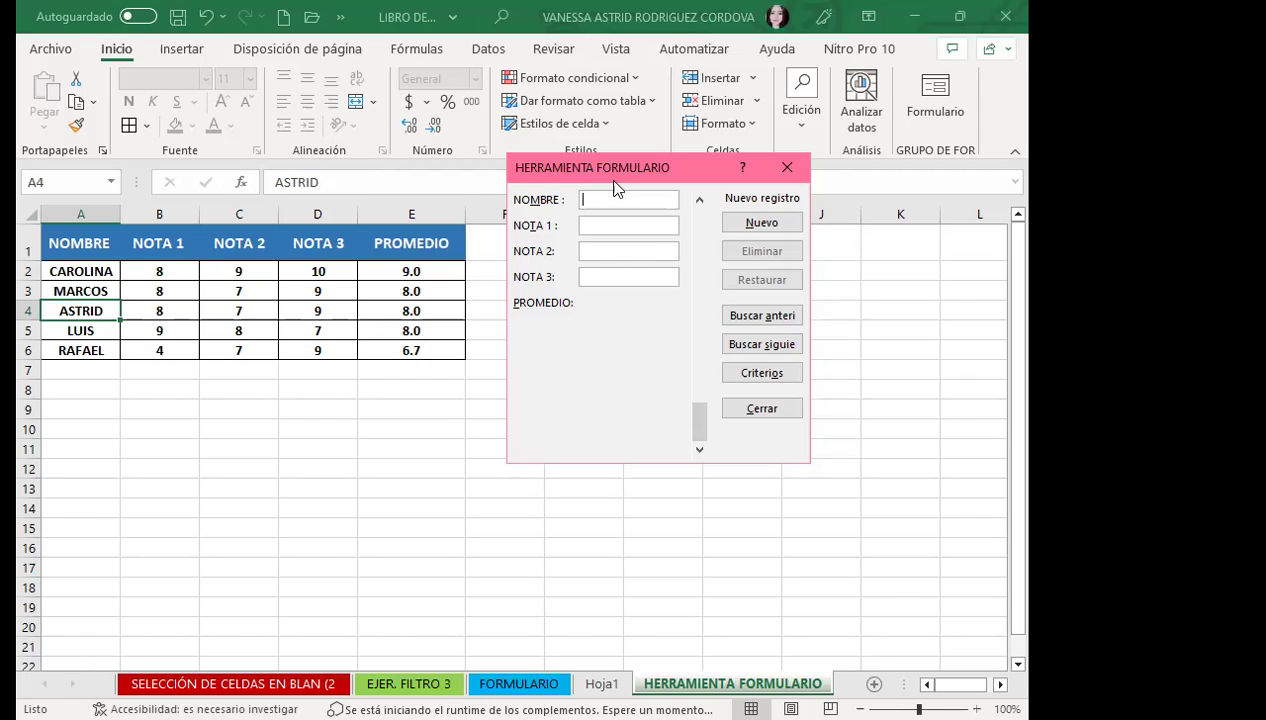
Fill in NOMBRE as MARÍA with NOTA 1–3 of 10, 8 and 9, and add the record.
text(MARÍA)
key(Tab)
text(10)
key(Tab)
text(8)
key(Tab)
text(9)
key(Return)
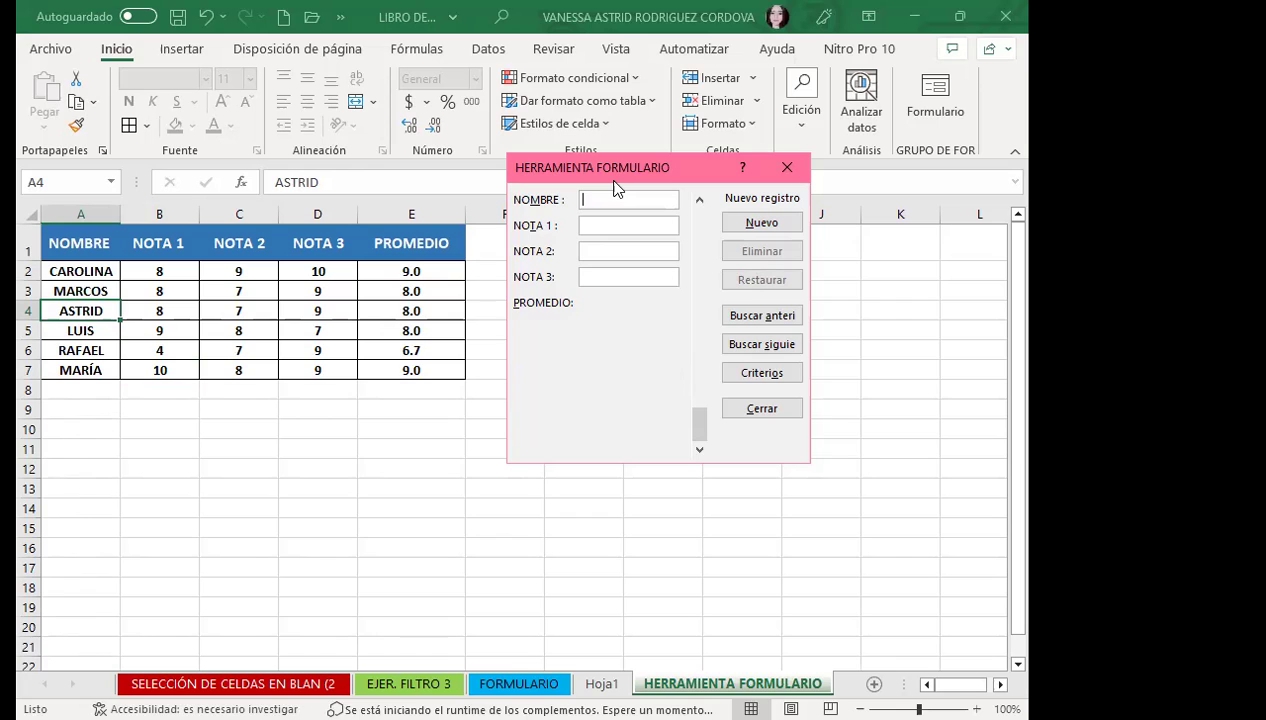
Close the data form and insert two blank rows above LUIS's row.
click(787, 167)
click(28, 330)
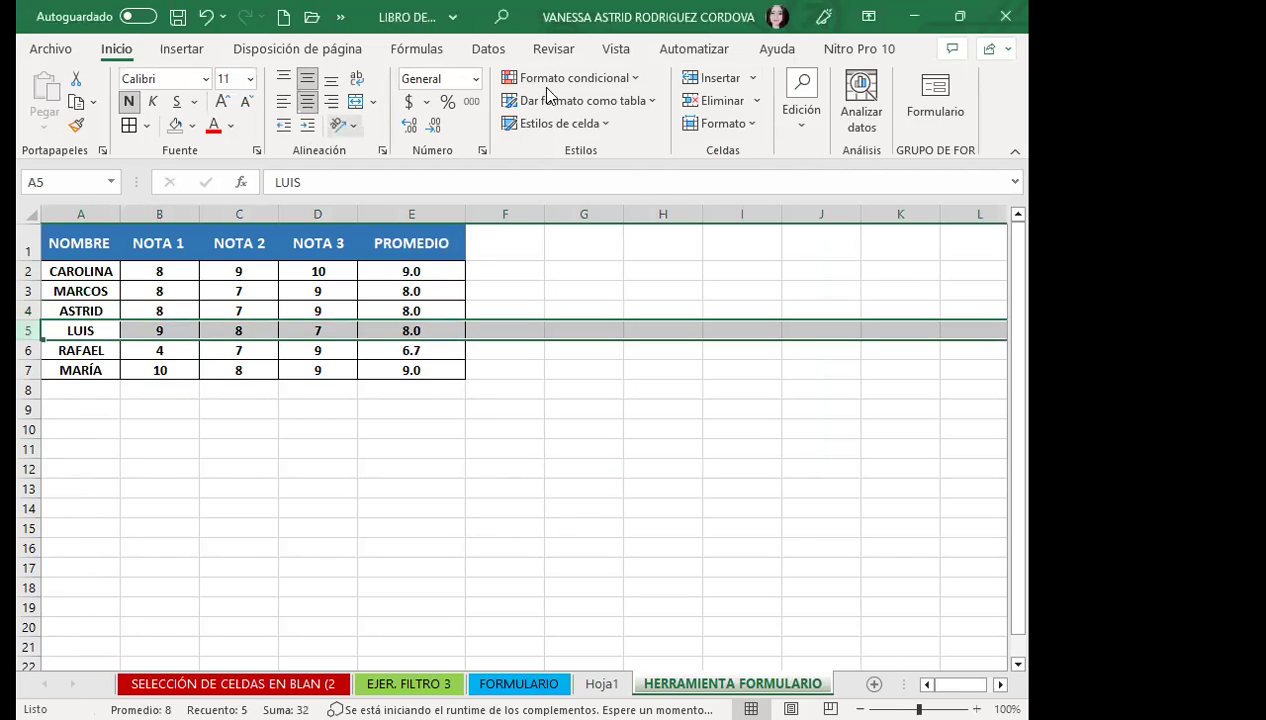
click(719, 80)
click(720, 80)
Add a new record for SANDRA with grades 9, 8 and 7 in the data form.
click(77, 305)
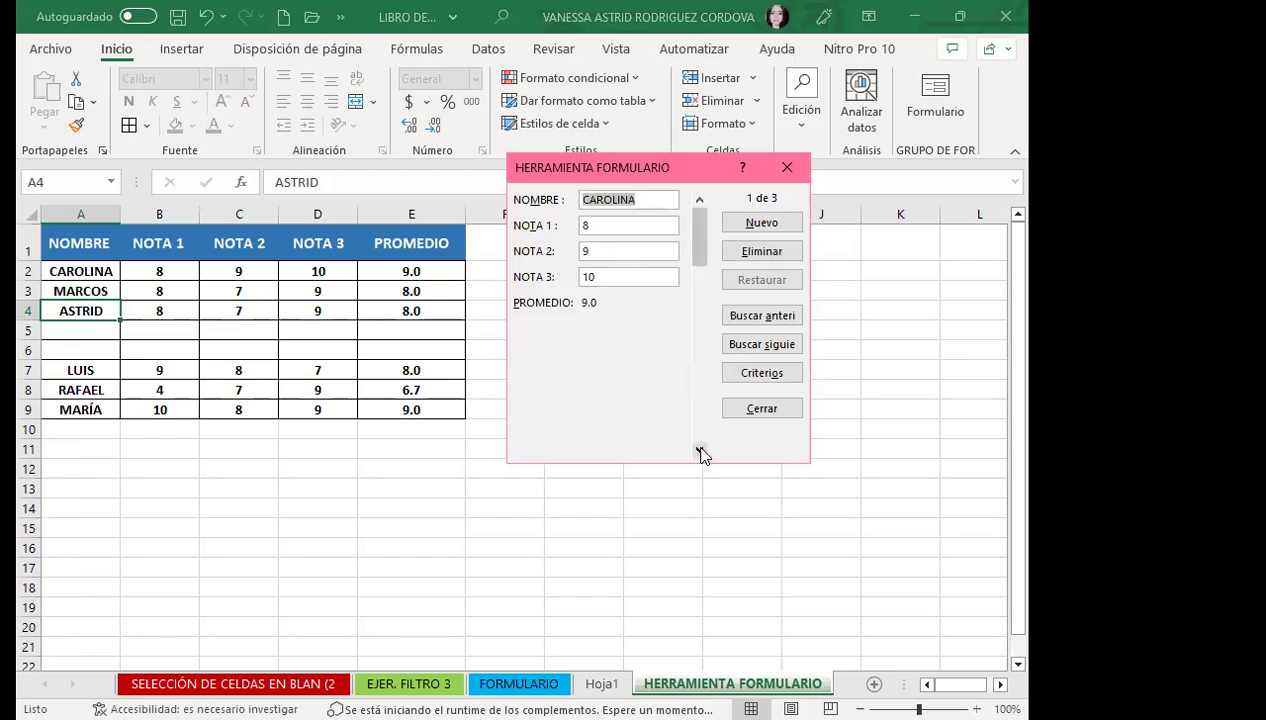
click(700, 450)
click(700, 450)
click(700, 450)
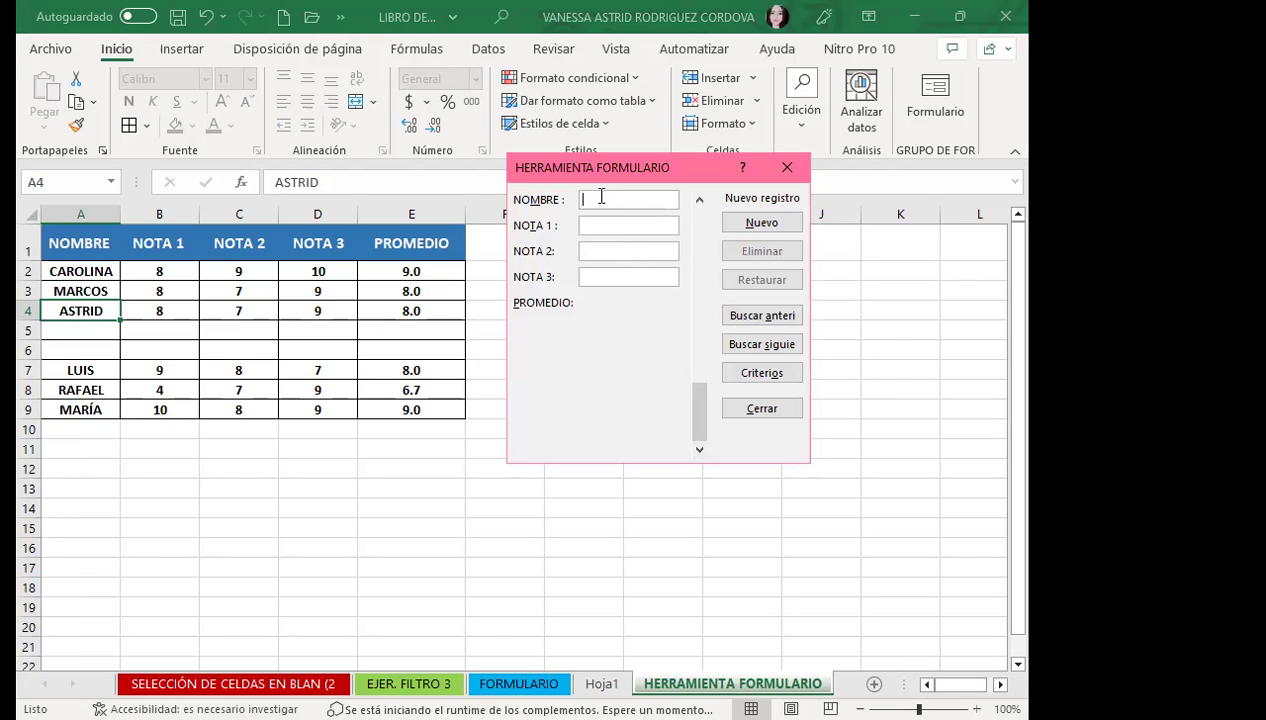
text(SANDRA)
key(Tab)
text(9)
key(Tab)
text(8)
key(Tab)
text(7)
key(Return)
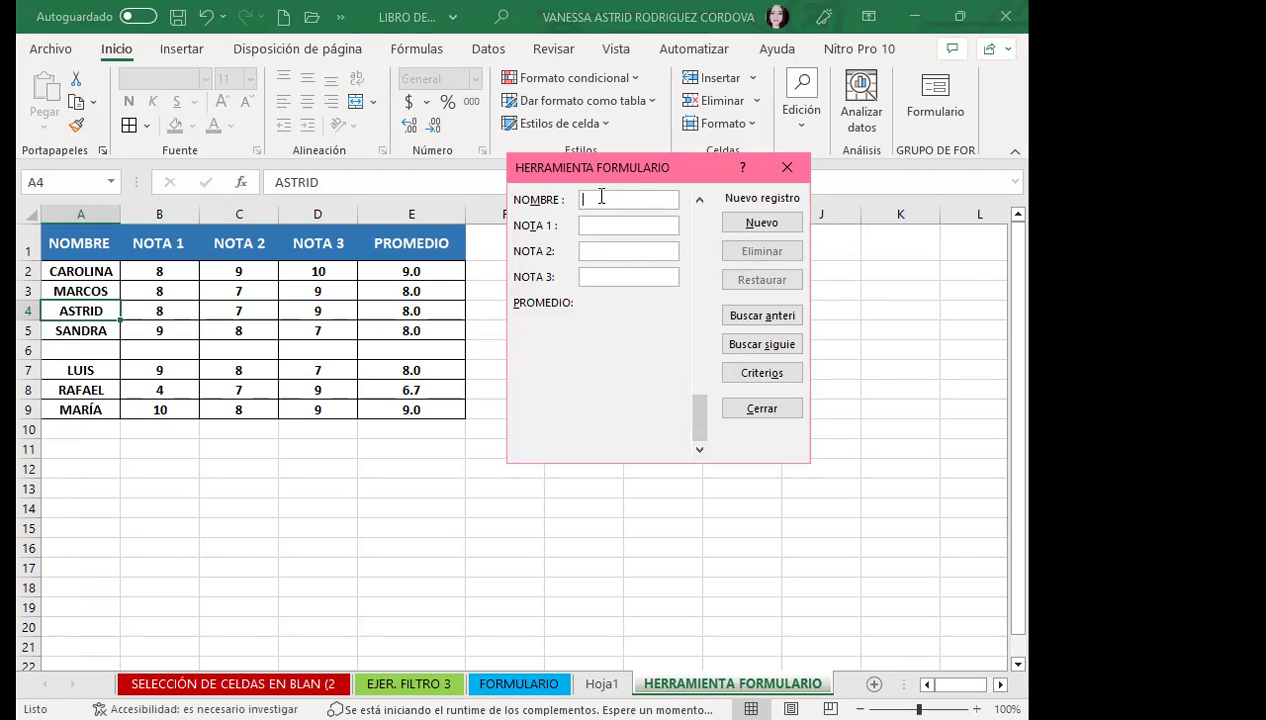
Add DANIEL with grades 10, 10 and 10, then close the data form.
text(DANIEL)
text(10)
key(Tab)
text(10)
key(Tab)
text(10)
key(Return)
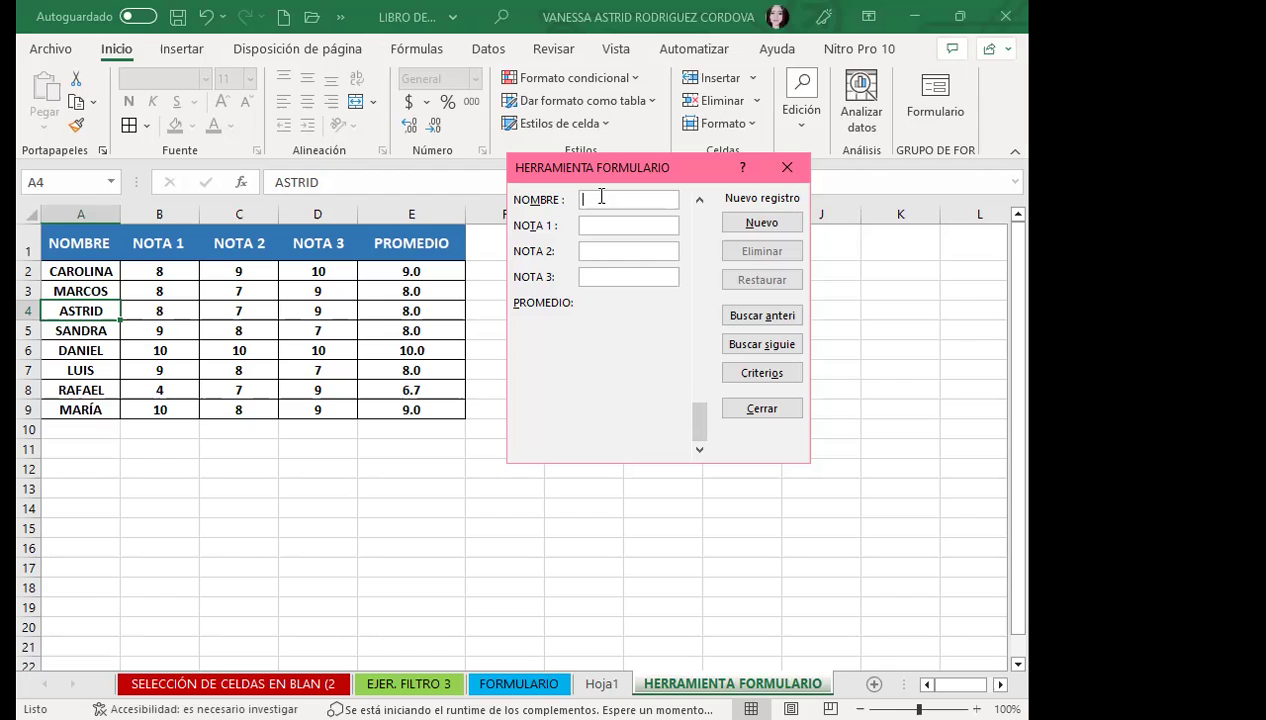
click(787, 168)
click(535, 426)
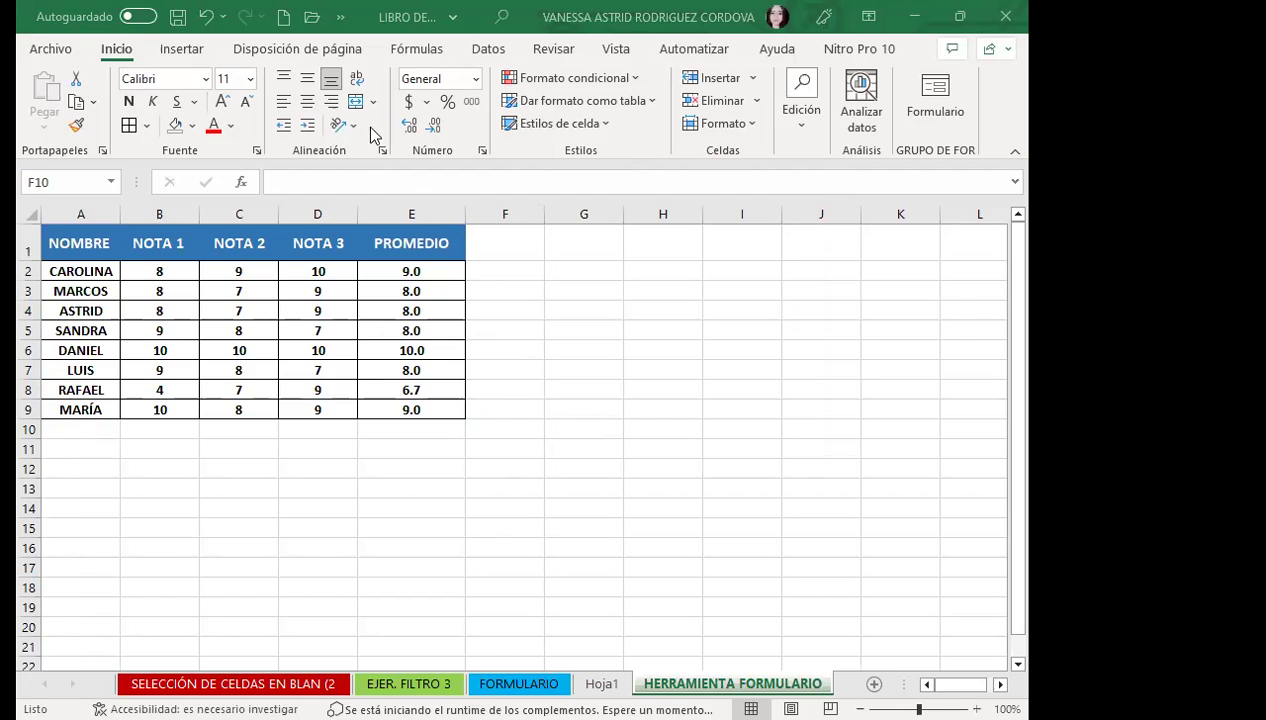
Open the Customize Quick Access Toolbar dropdown from the toolbar's hidden commands.
click(340, 17)
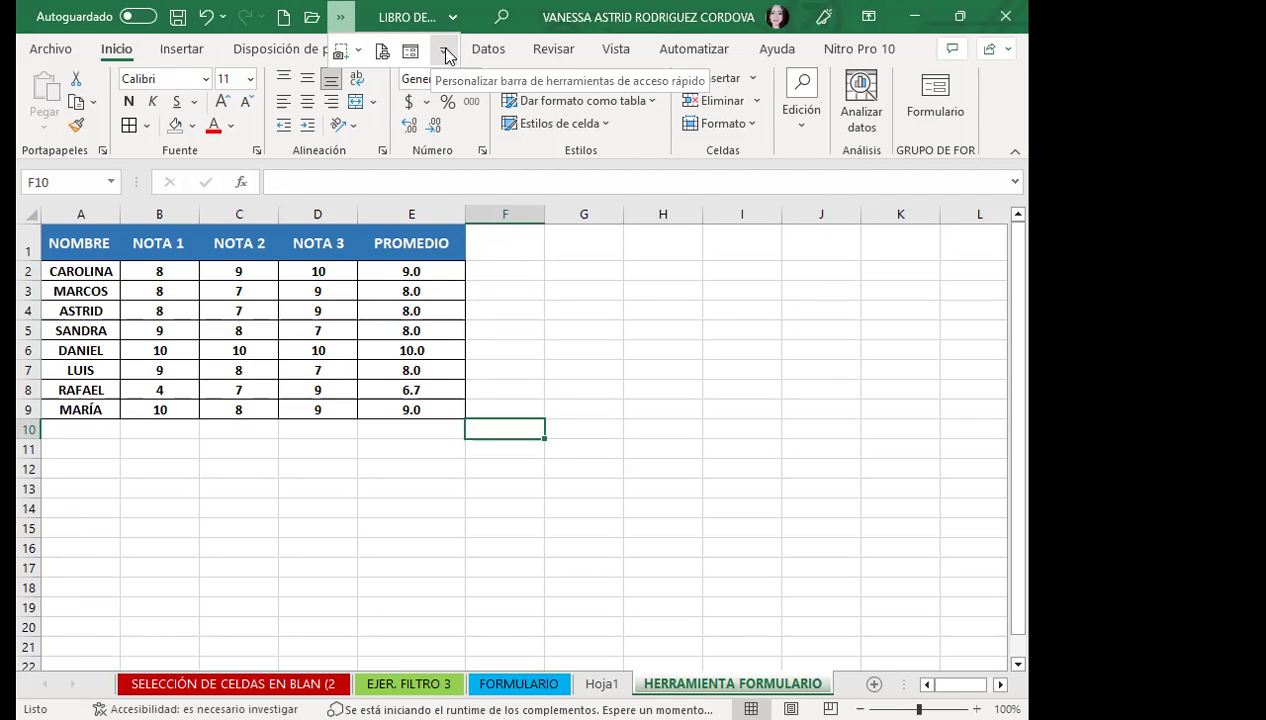
click(446, 53)
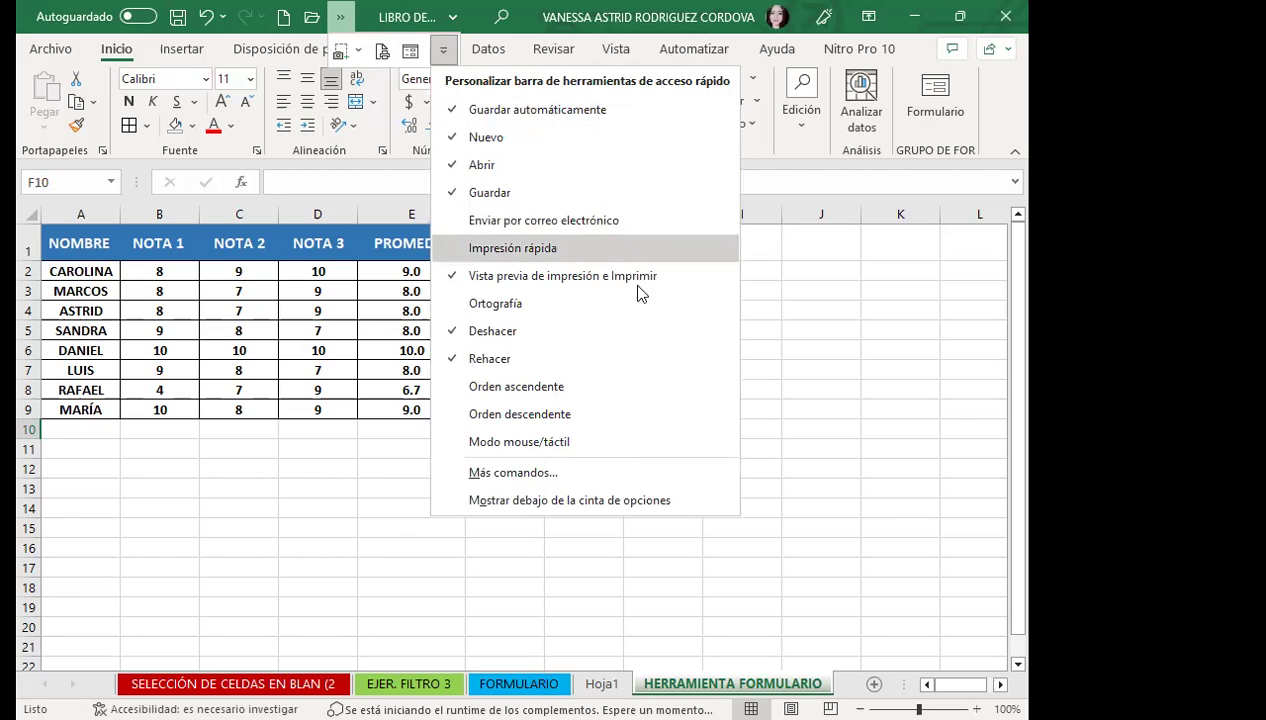
Browse the All Commands list in Quick Access Toolbar options, then close Excel Options.
click(505, 473)
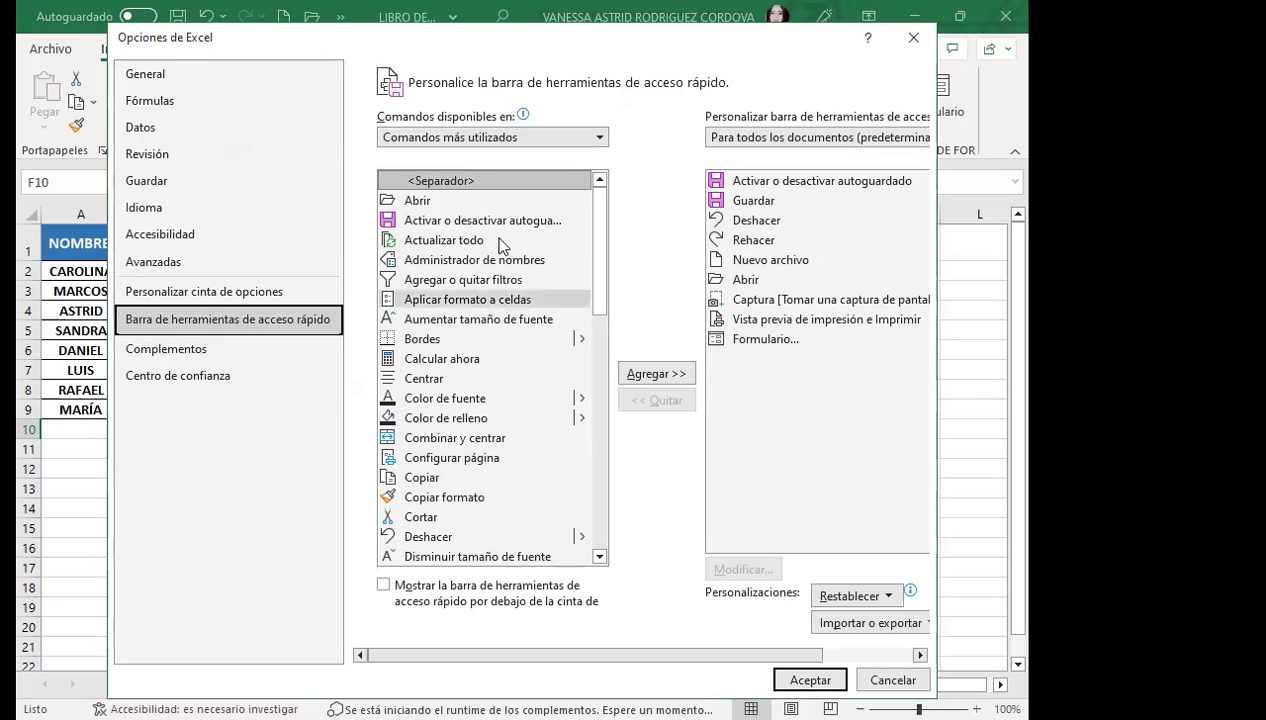
click(600, 139)
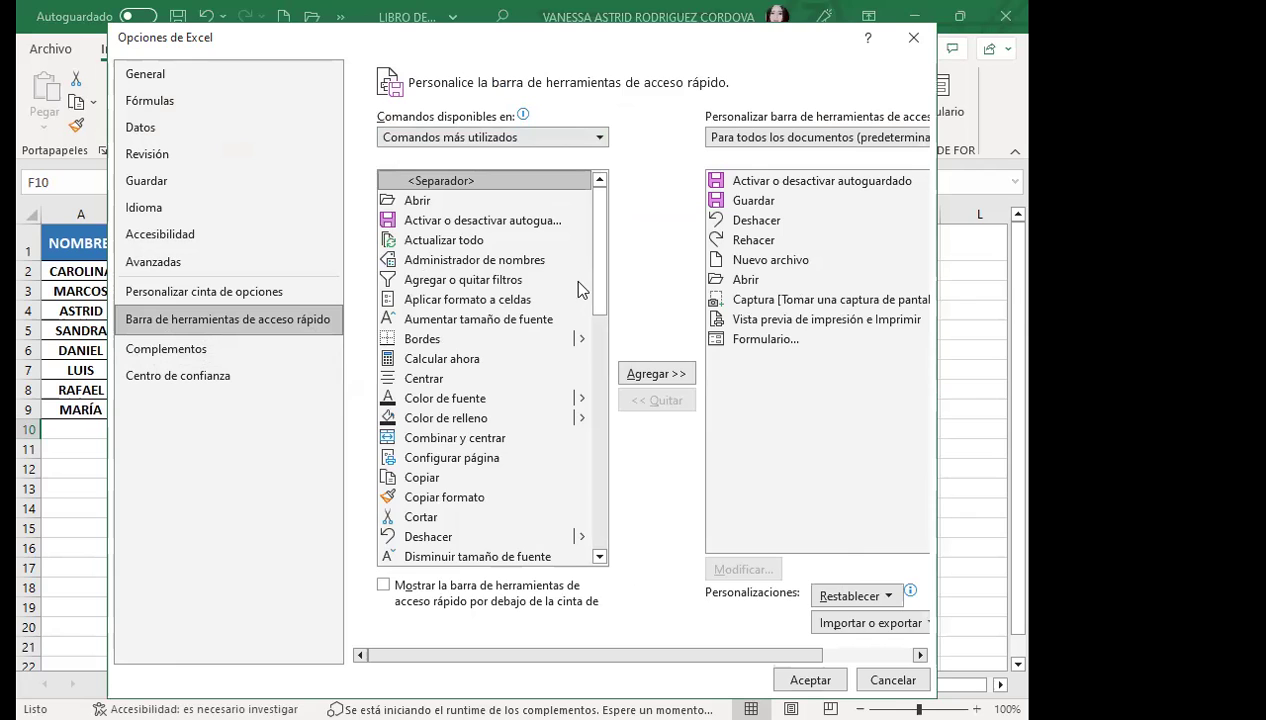
drag(602, 194, 605, 331)
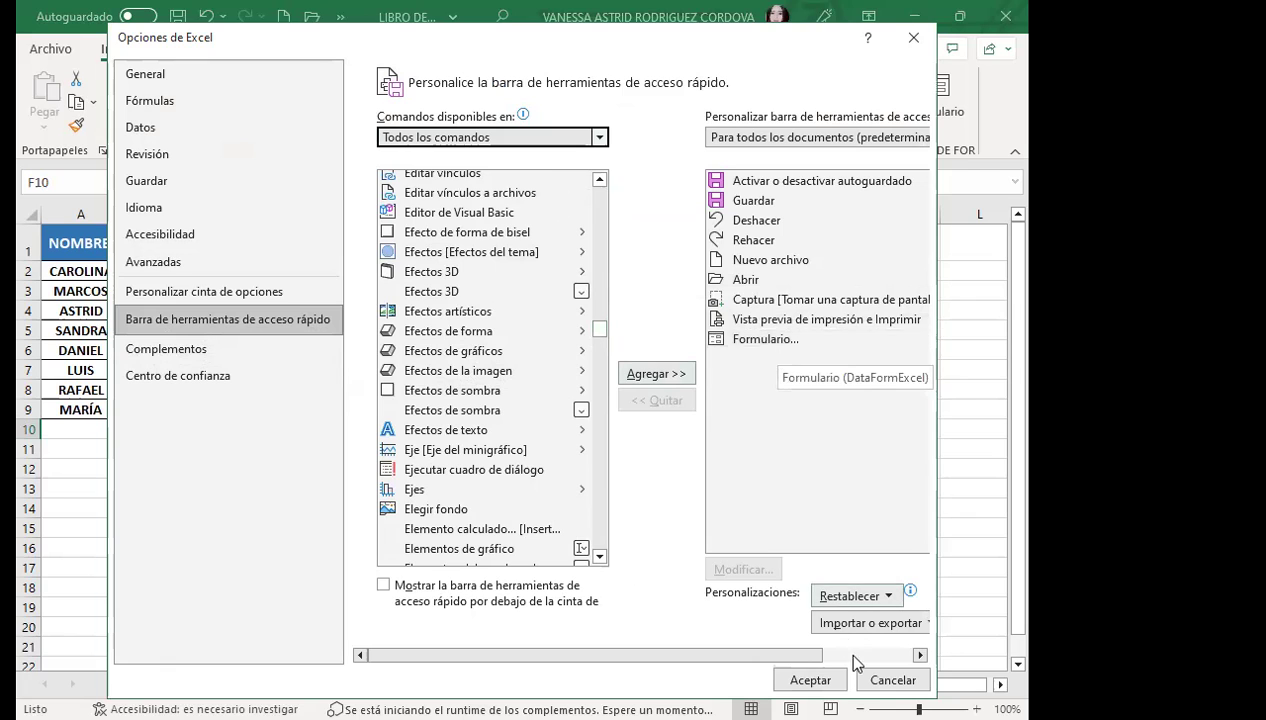
click(820, 678)
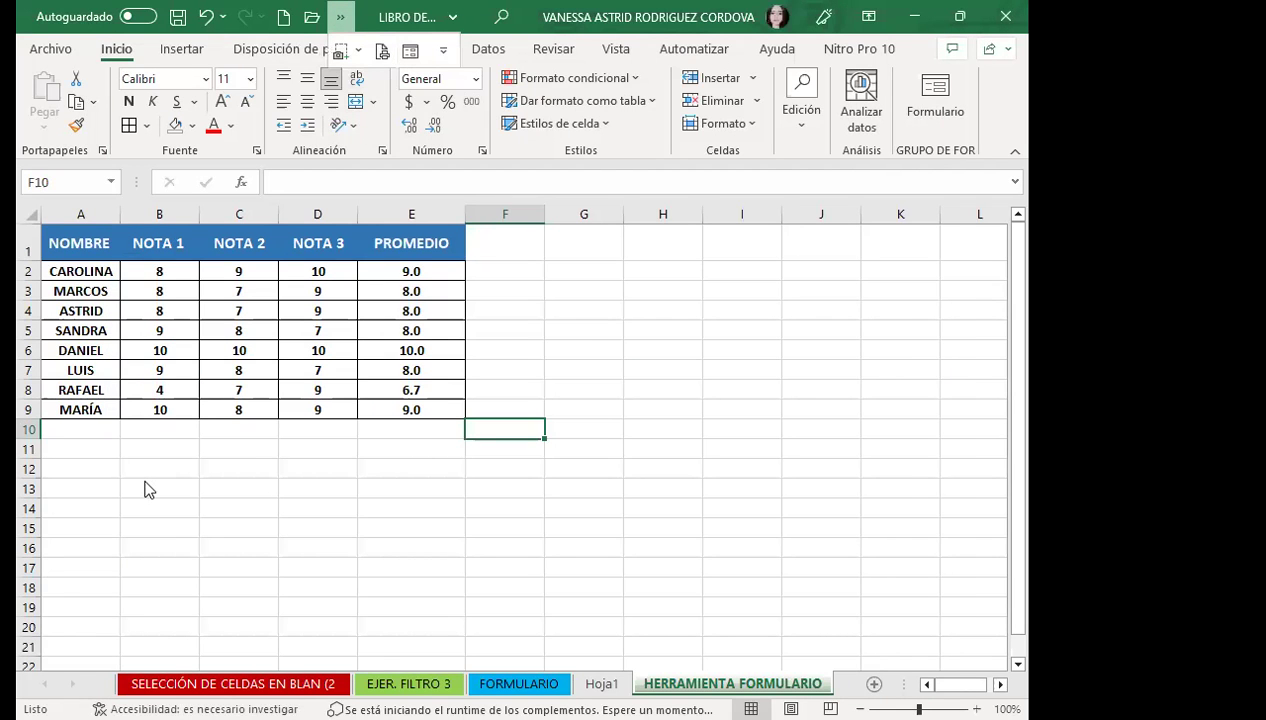
click(52, 49)
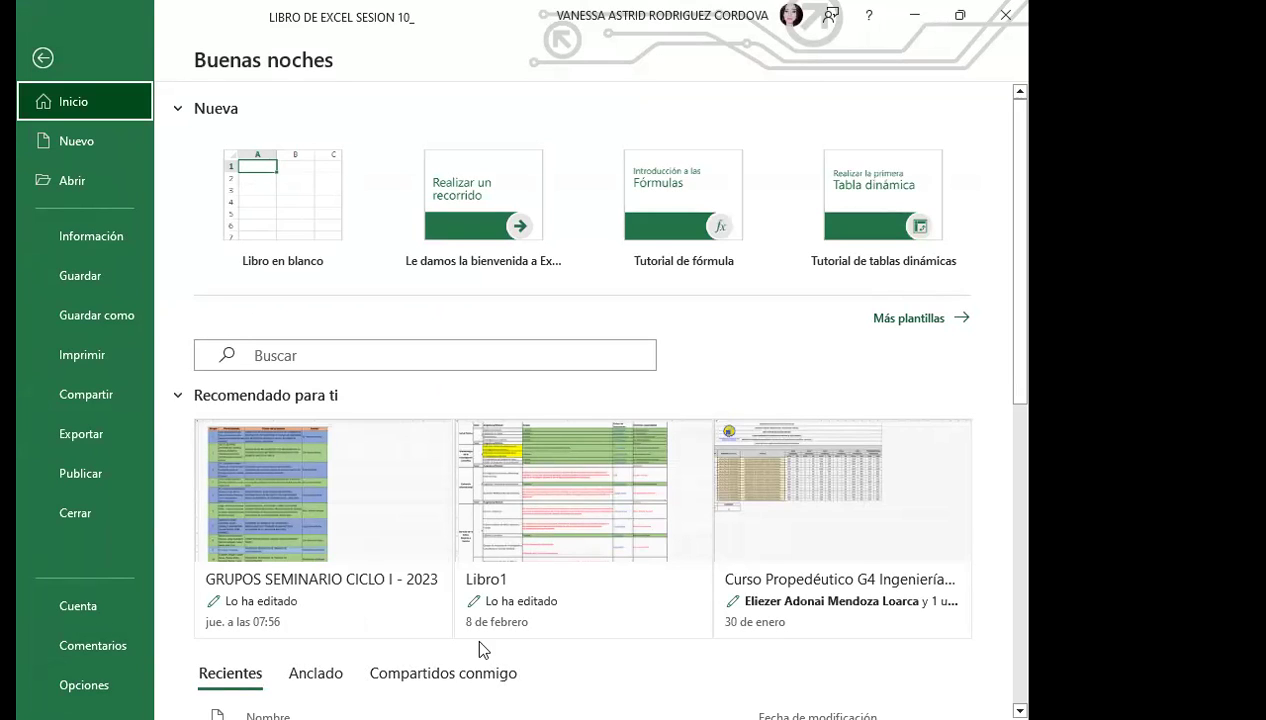
click(93, 686)
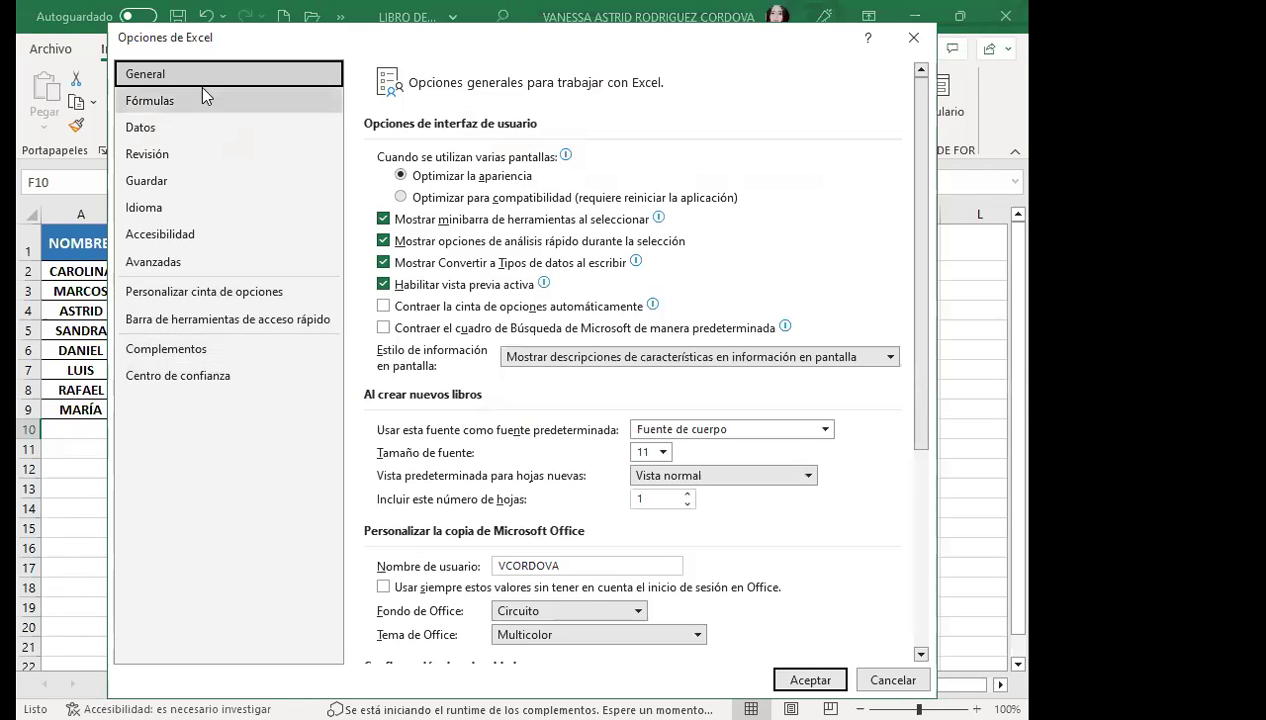
click(174, 322)
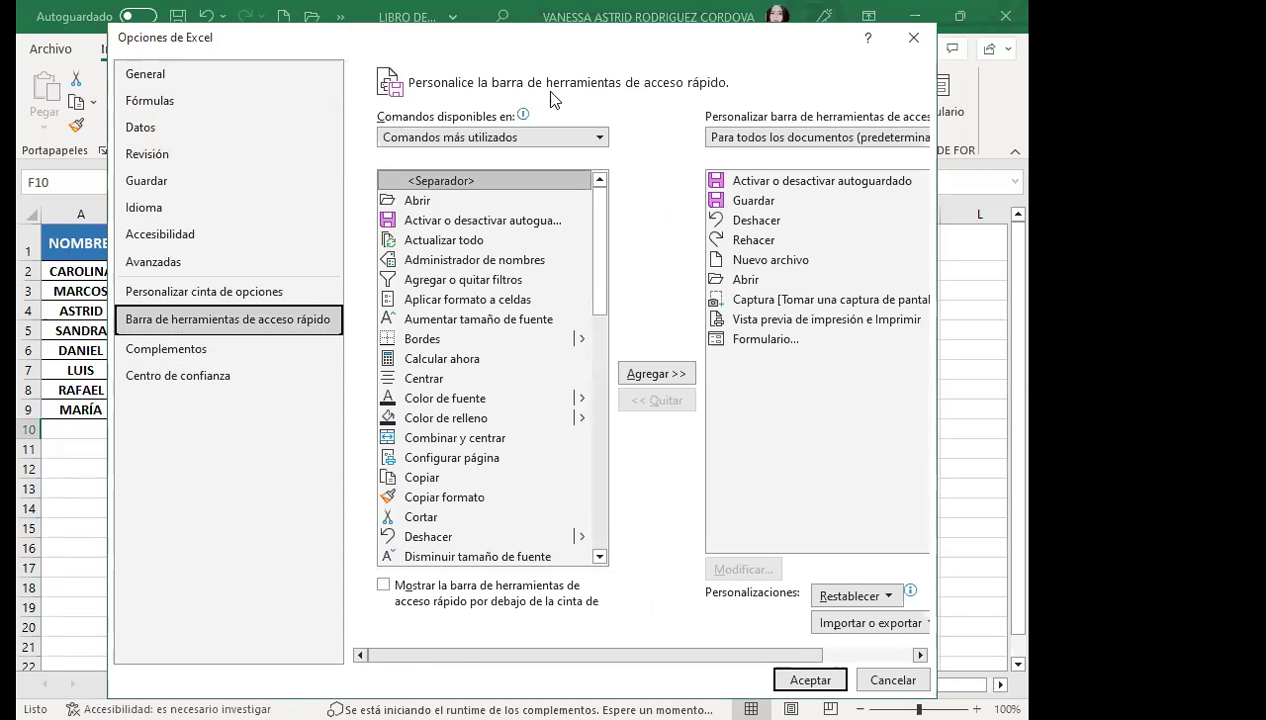
click(600, 141)
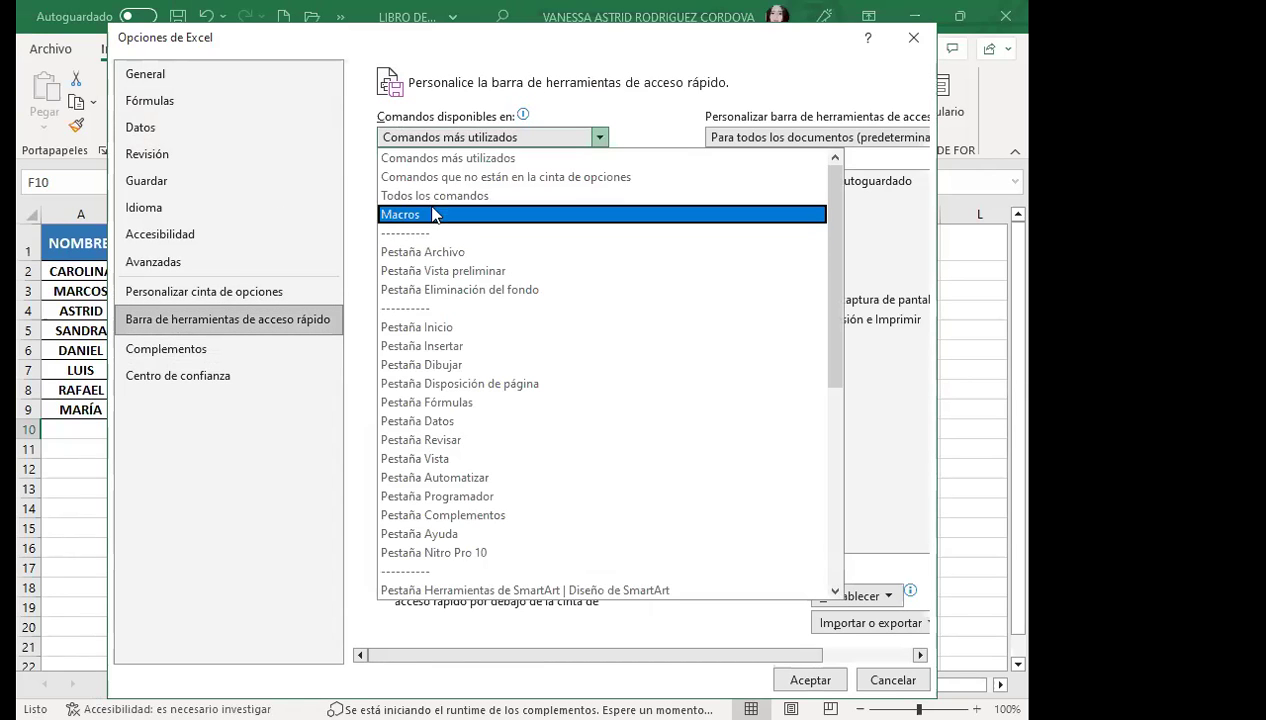
key(Escape)
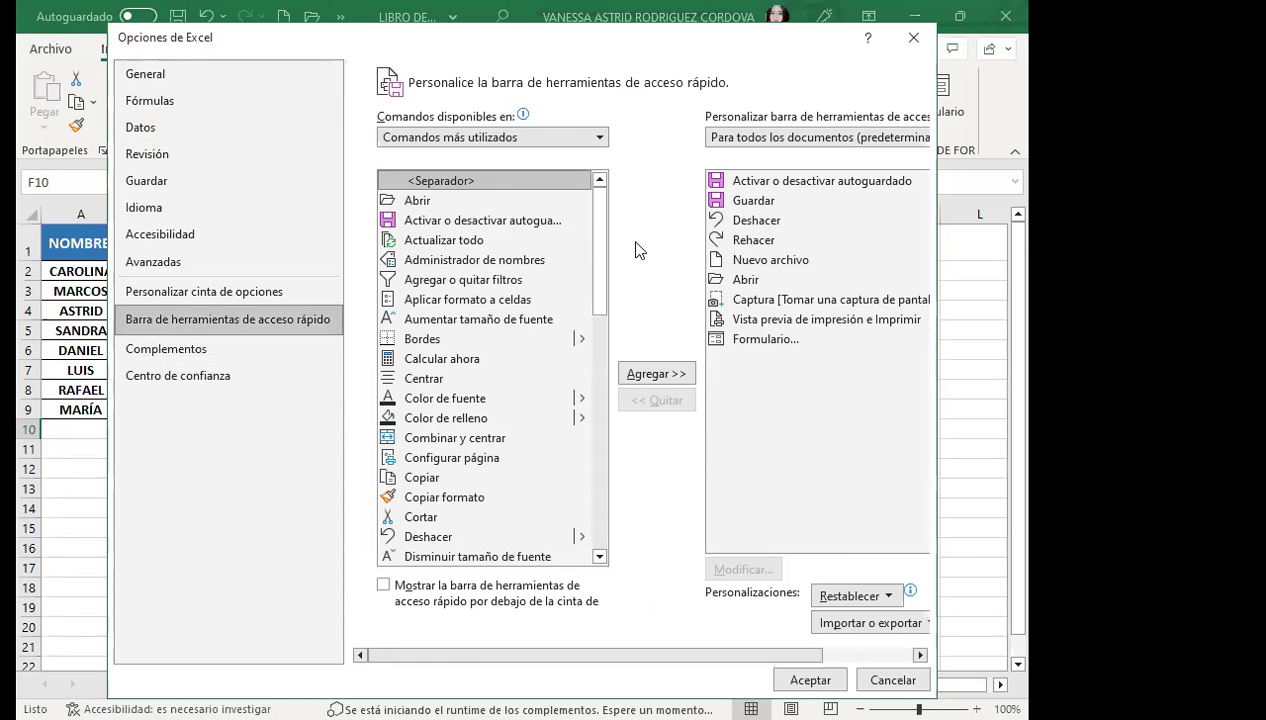
key(Down)
key(Down)
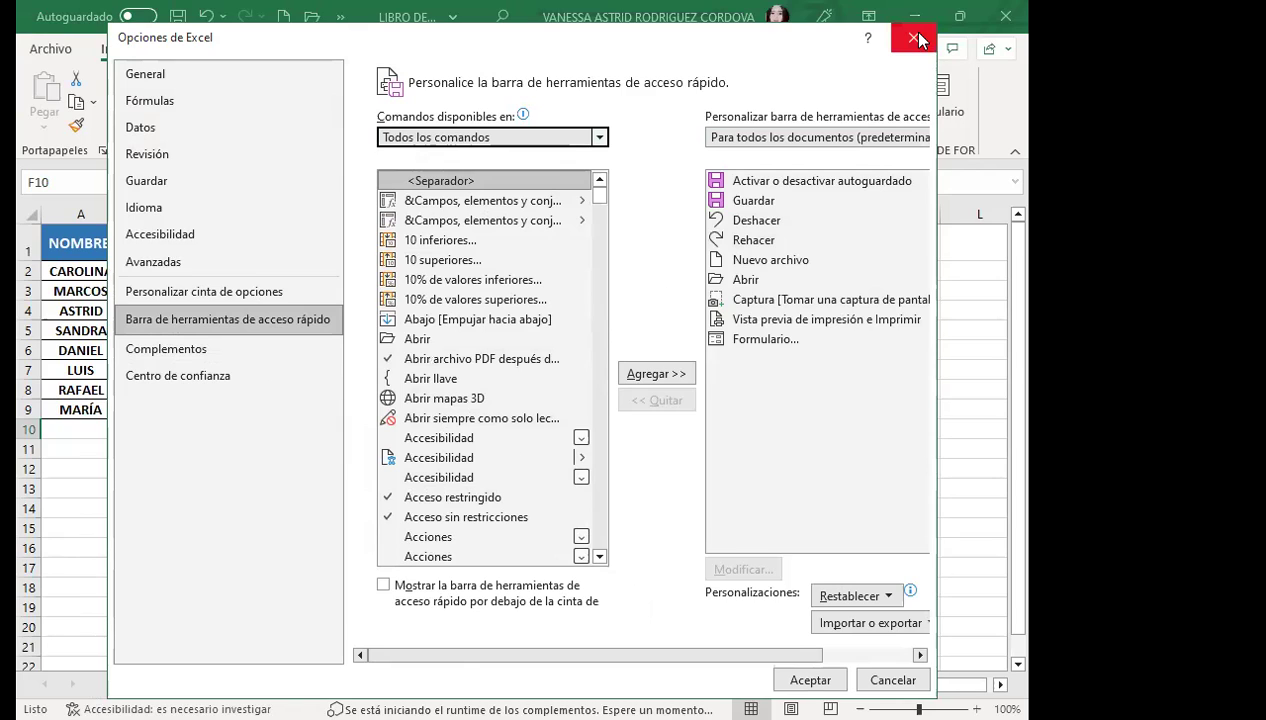
click(769, 342)
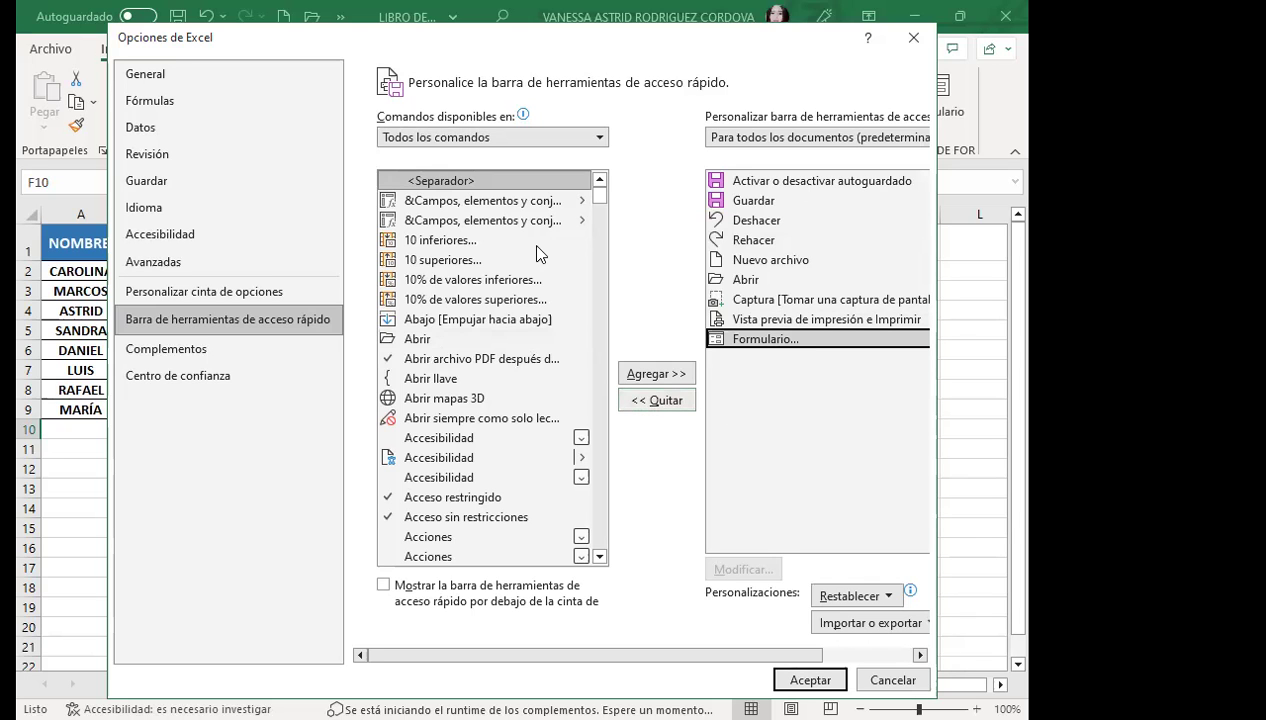
mouse_move(601, 196)
mouse_down()
mouse_move(617, 352)
mouse_move(437, 360)
mouse_up()
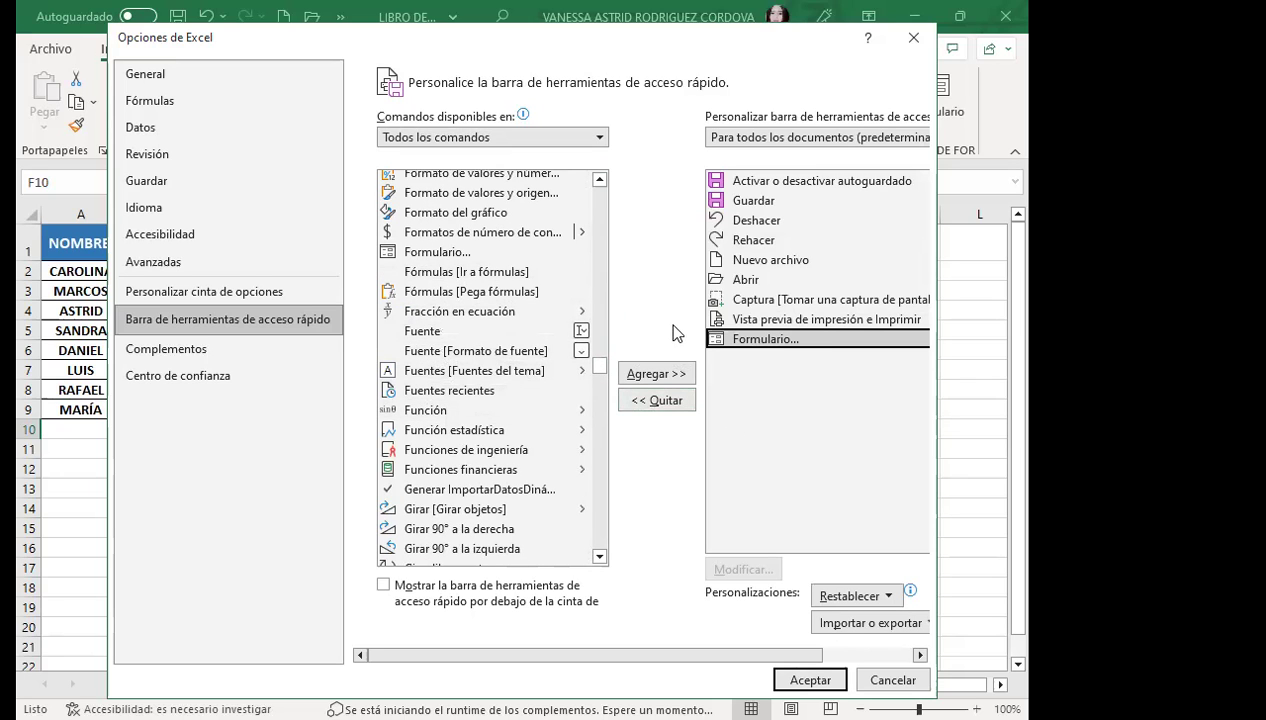
click(914, 40)
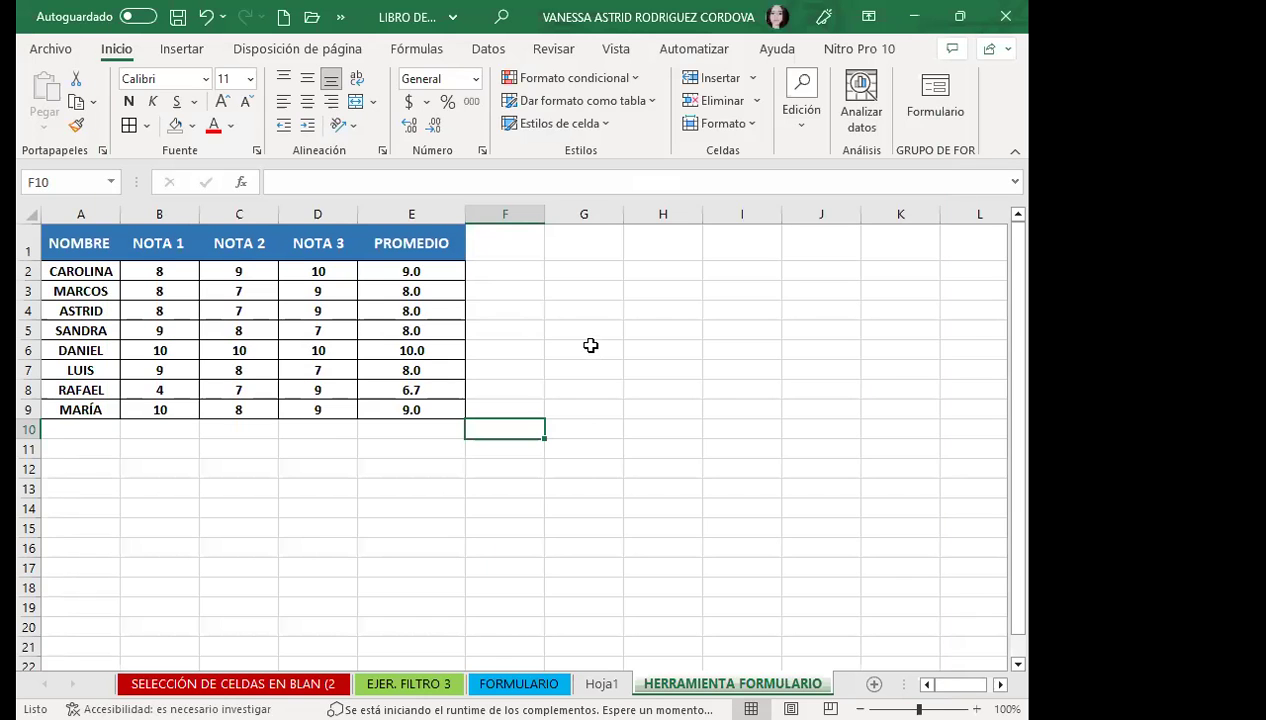
Inspect MARÍA's =PROMEDIO(B9:D9) average in E9, then select cell F10.
click(526, 396)
click(426, 408)
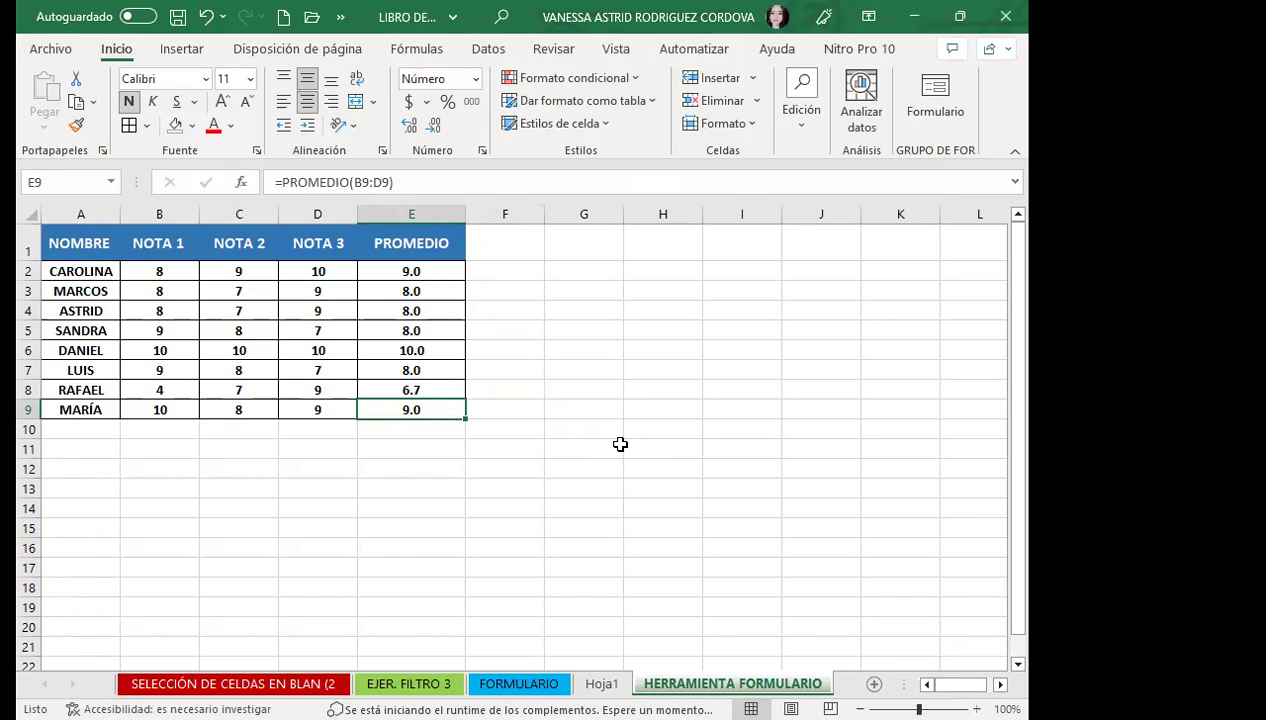
click(523, 430)
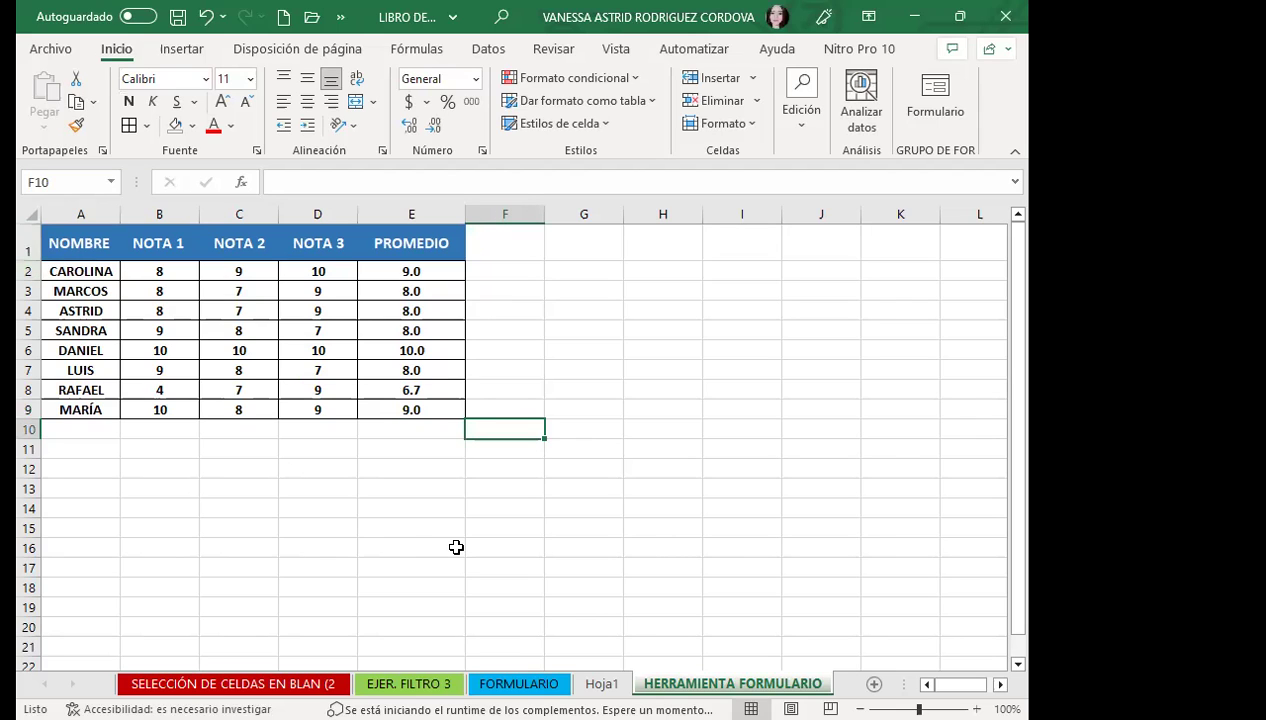
Try the data form on empty Hoja1, dismiss the refusal, and return to HERRAMIENTA FORMULARIO.
key(ctrl+Page_Up)
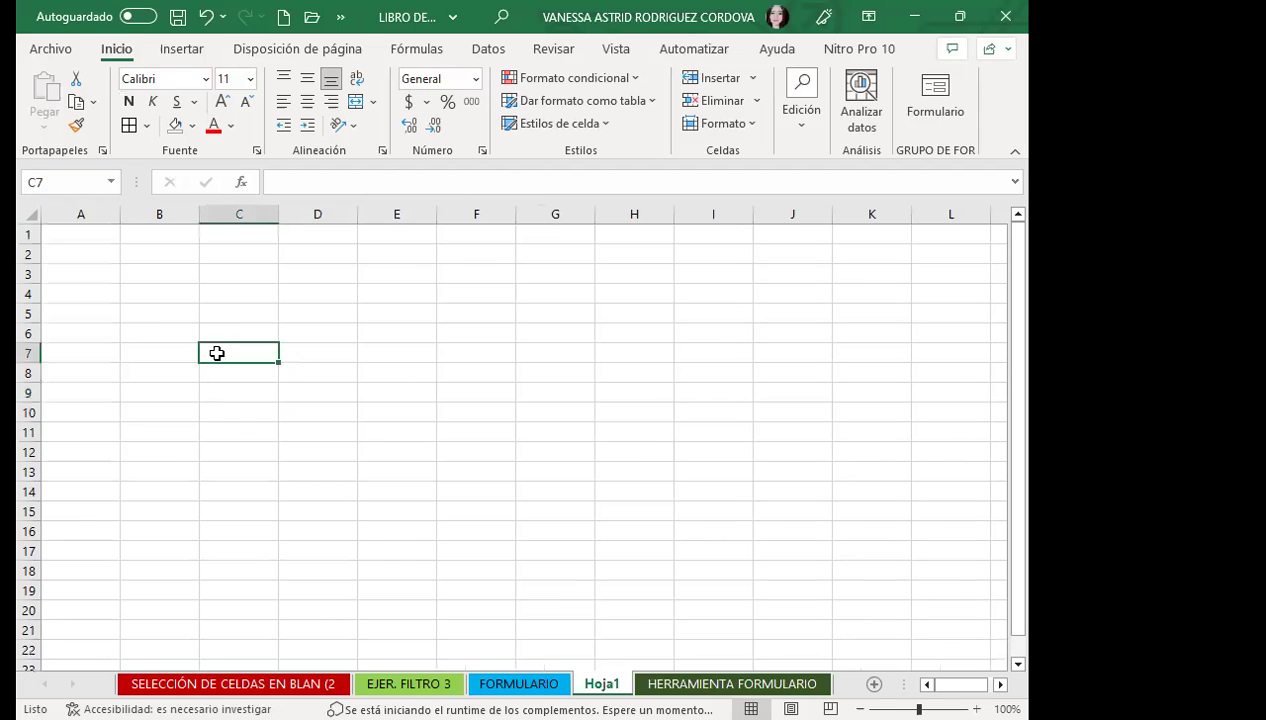
click(98, 233)
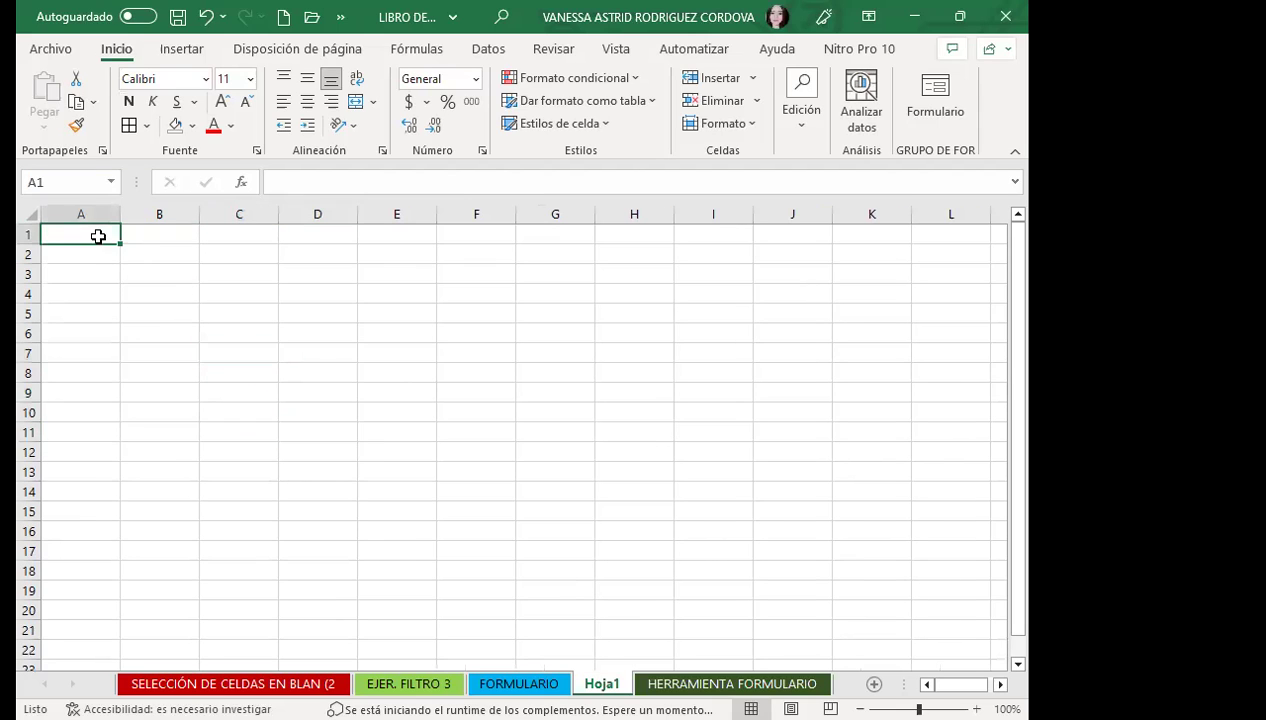
click(340, 17)
click(410, 51)
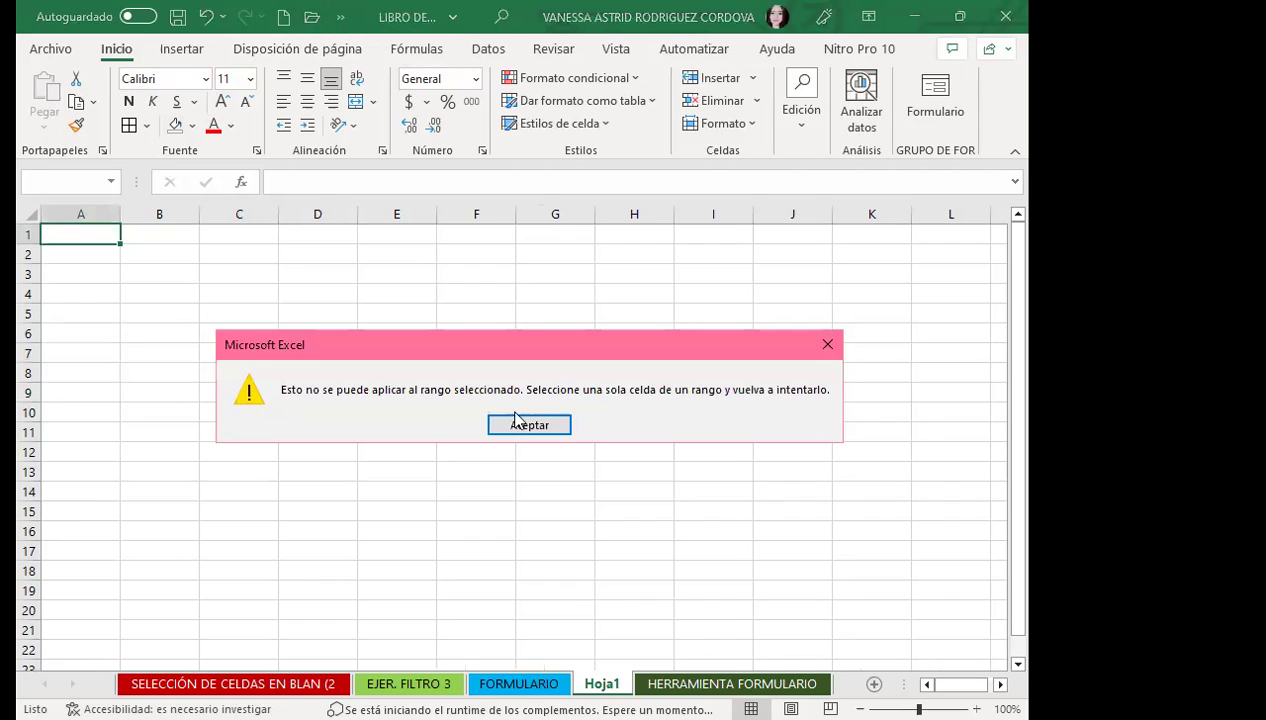
click(526, 428)
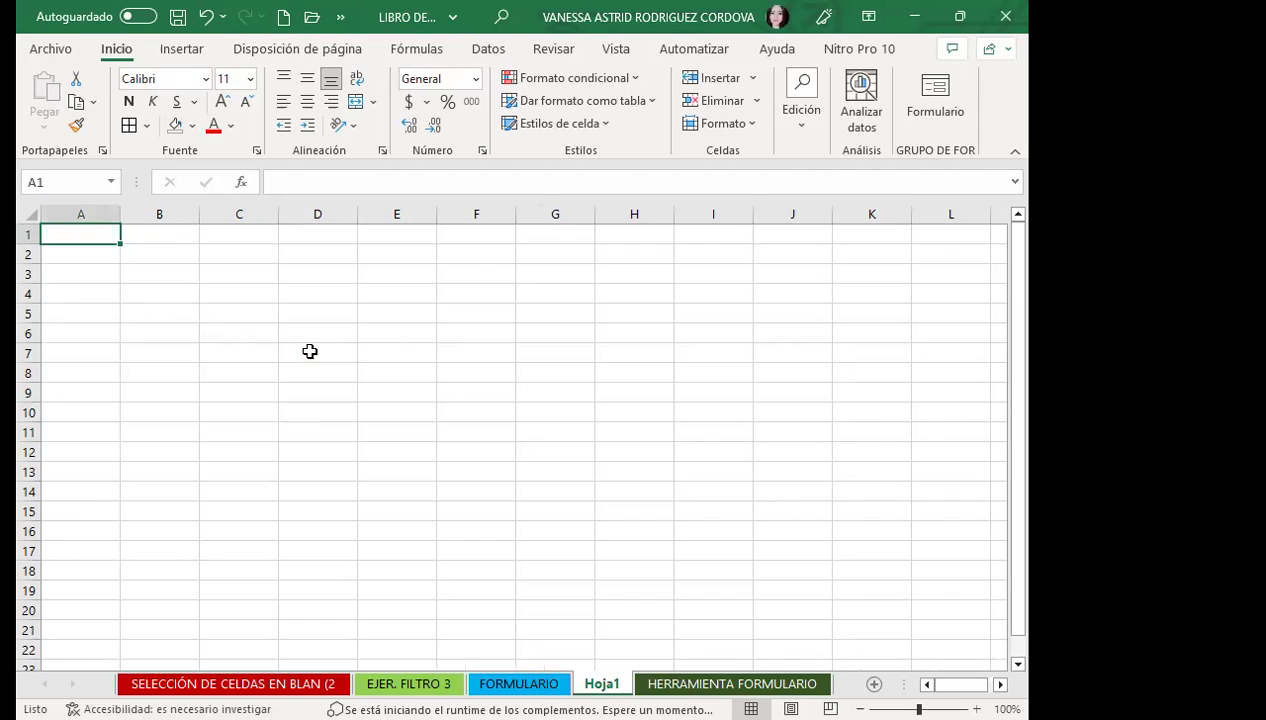
click(655, 683)
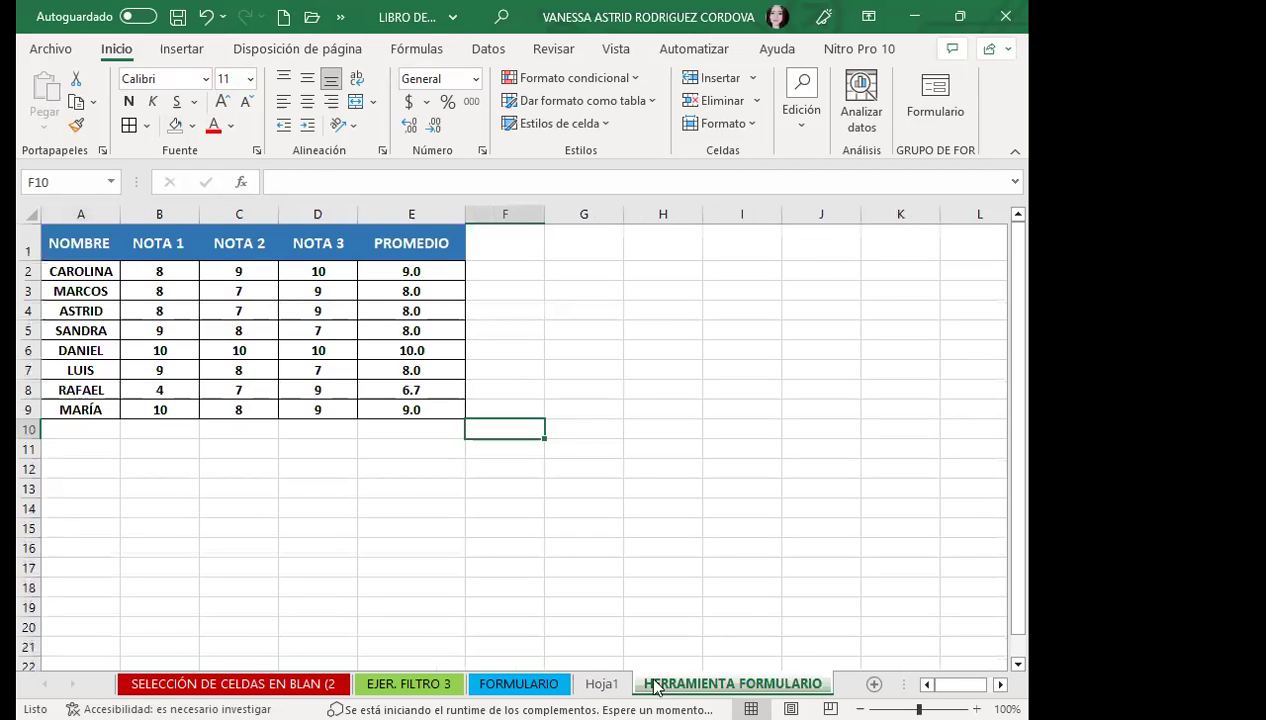
Clear all student records from A2:E9 of the grades table.
click(28, 276)
shift+click(28, 430)
drag(62, 268, 412, 412)
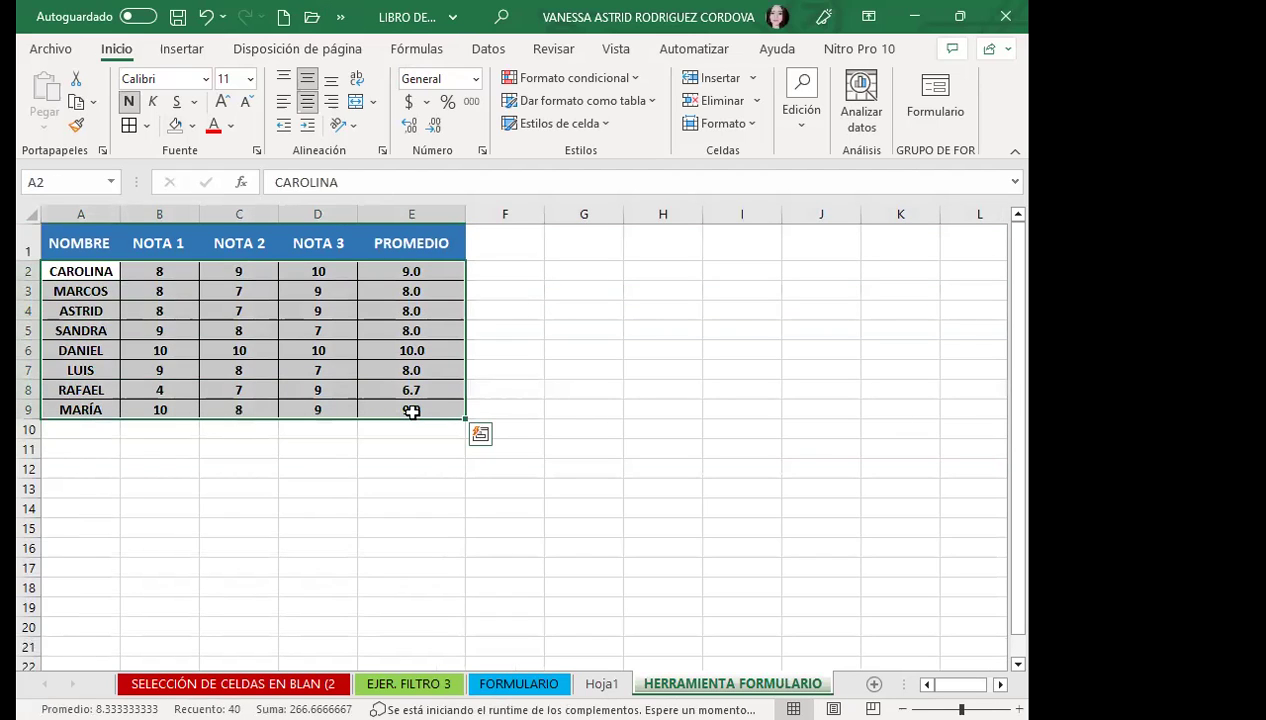
key(Delete)
click(610, 392)
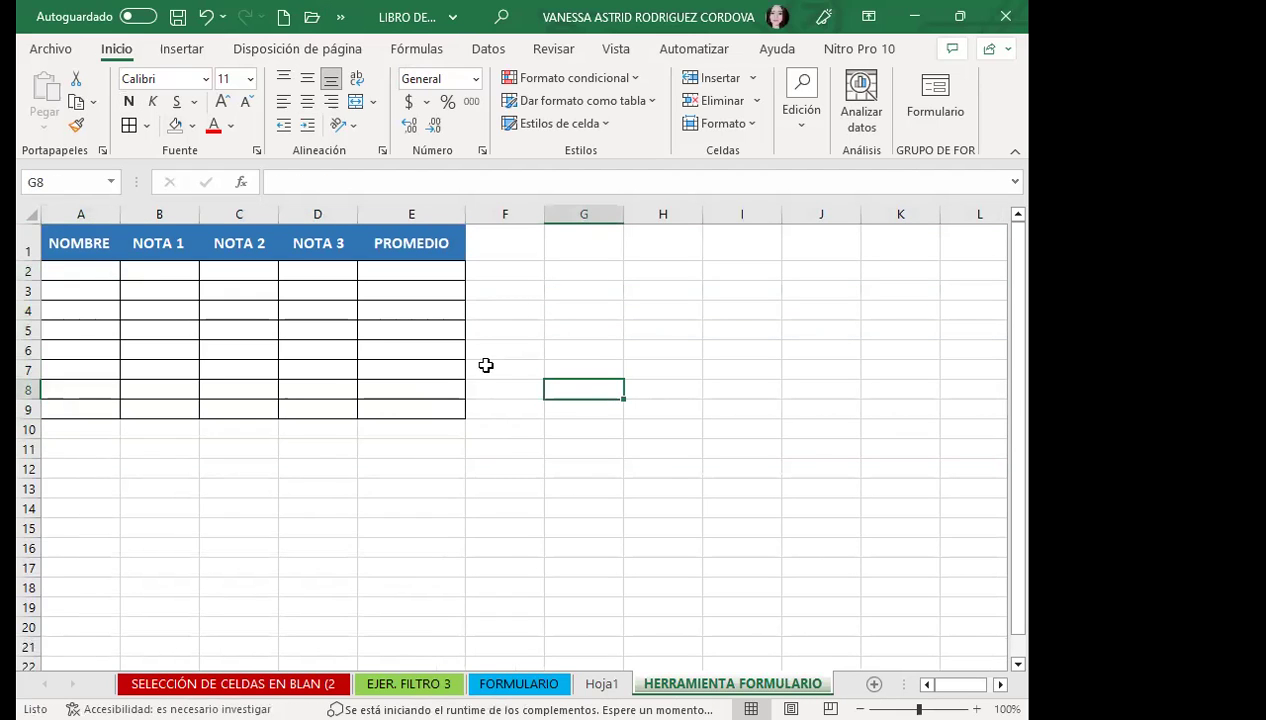
Open the Formulario data form from A2, accepting the header row as field labels.
drag(76, 246, 420, 246)
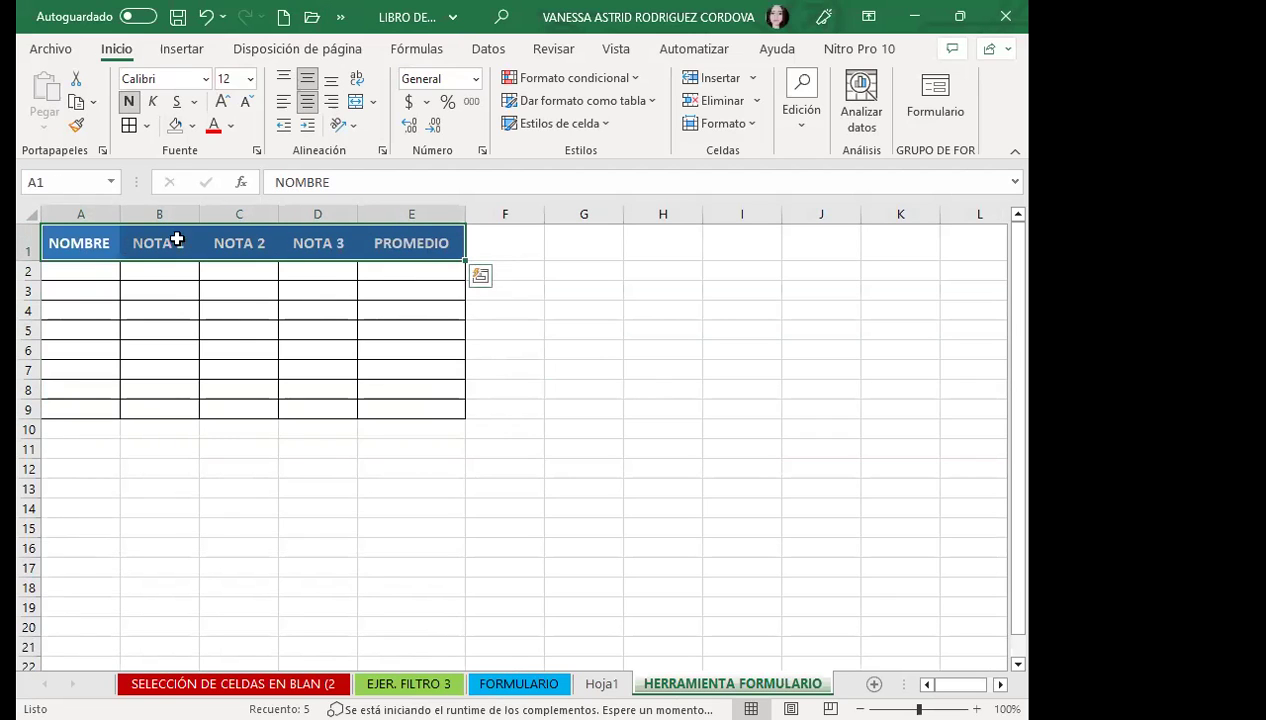
click(74, 268)
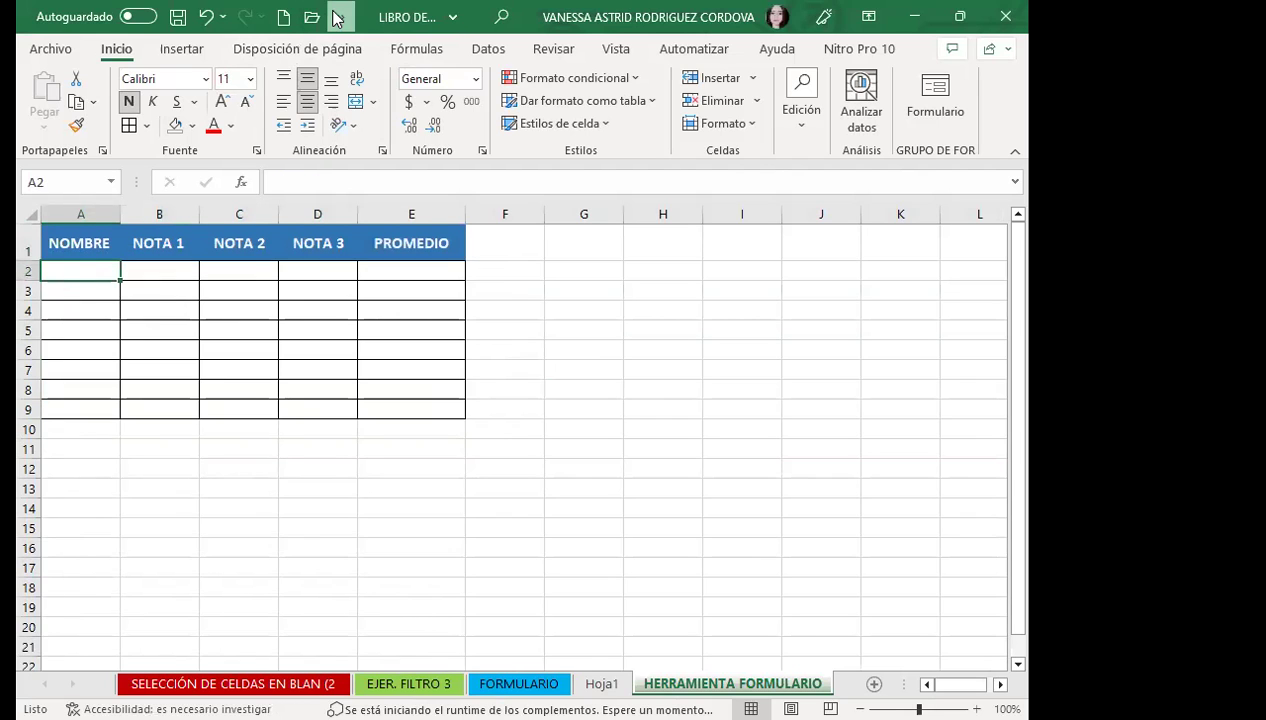
click(418, 52)
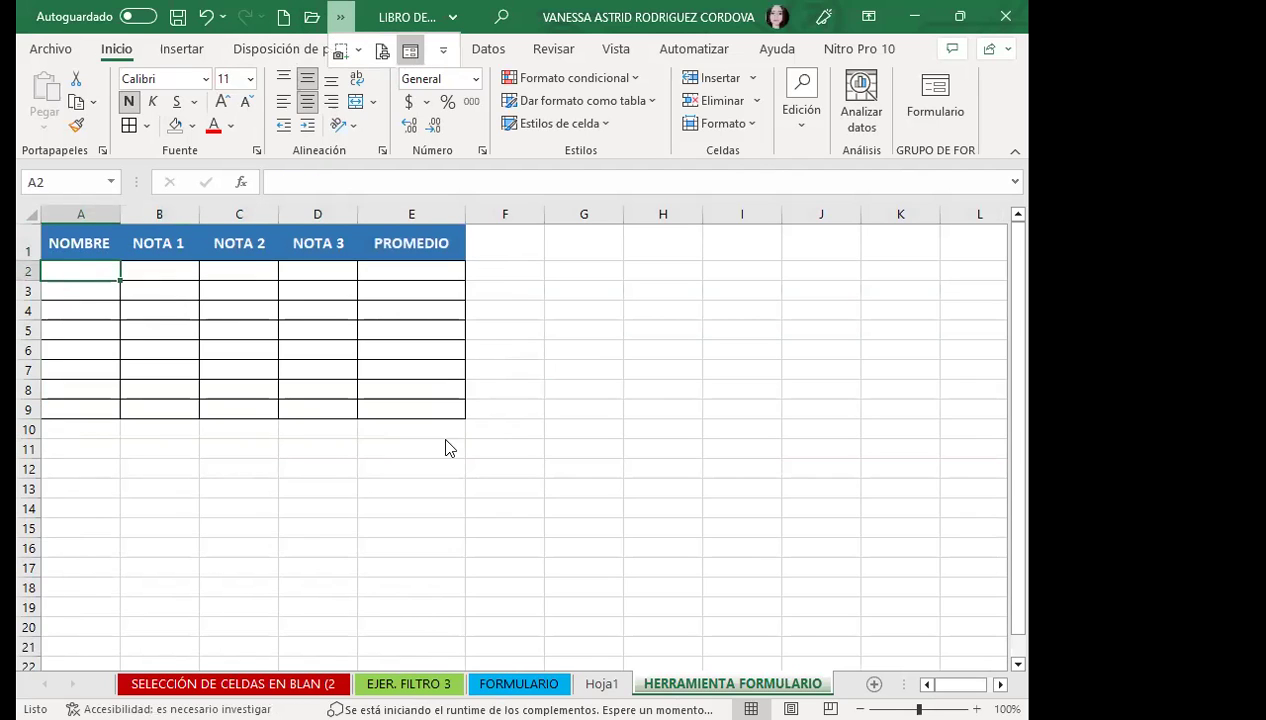
click(432, 464)
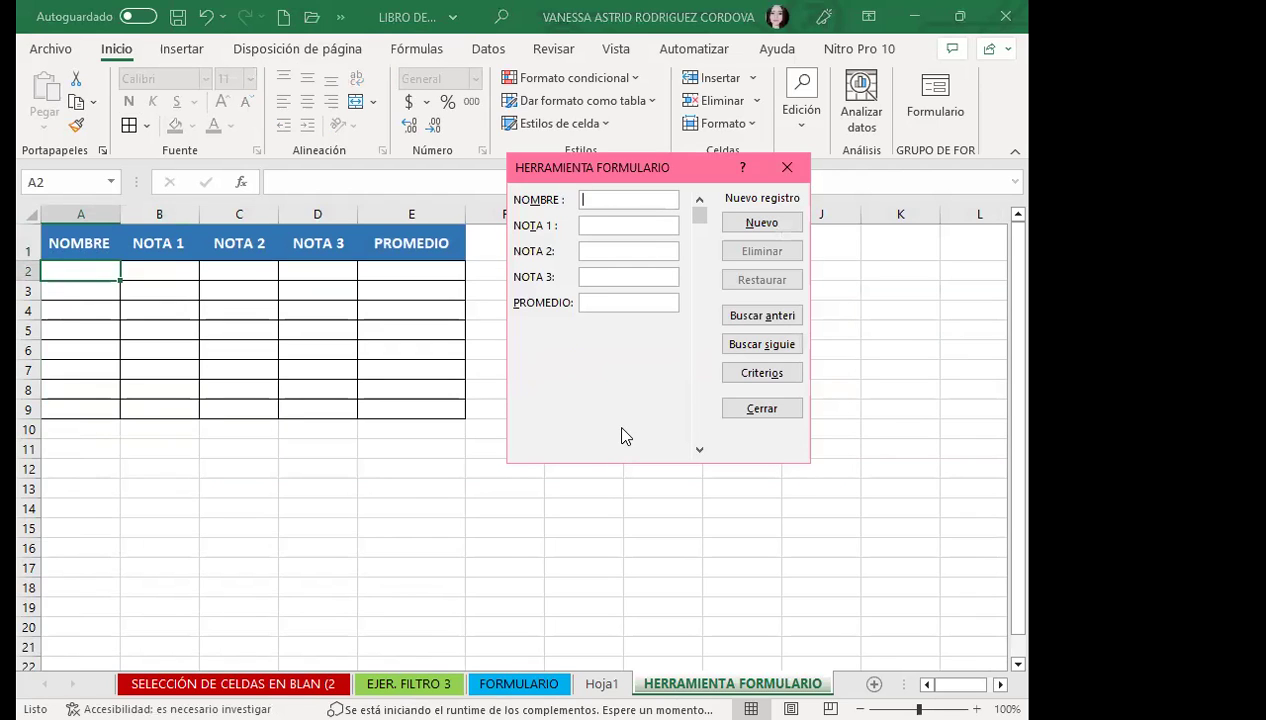
Close the data form and restore the deleted grades, checking ASTRID's and SANDRA's values.
click(787, 167)
text(CAROLINA	8	9	10	9.0 MARCOS	8	7	9	8.0 ASTRID	8	7	9	8.0 SANDRA	9	8	7	8.0 DANIEL	10	10	10	10.0 LUIS	9	8	7	8.0 RAFAEL	4	7	9	6.7 MARÍA	10	8	9	9.0)
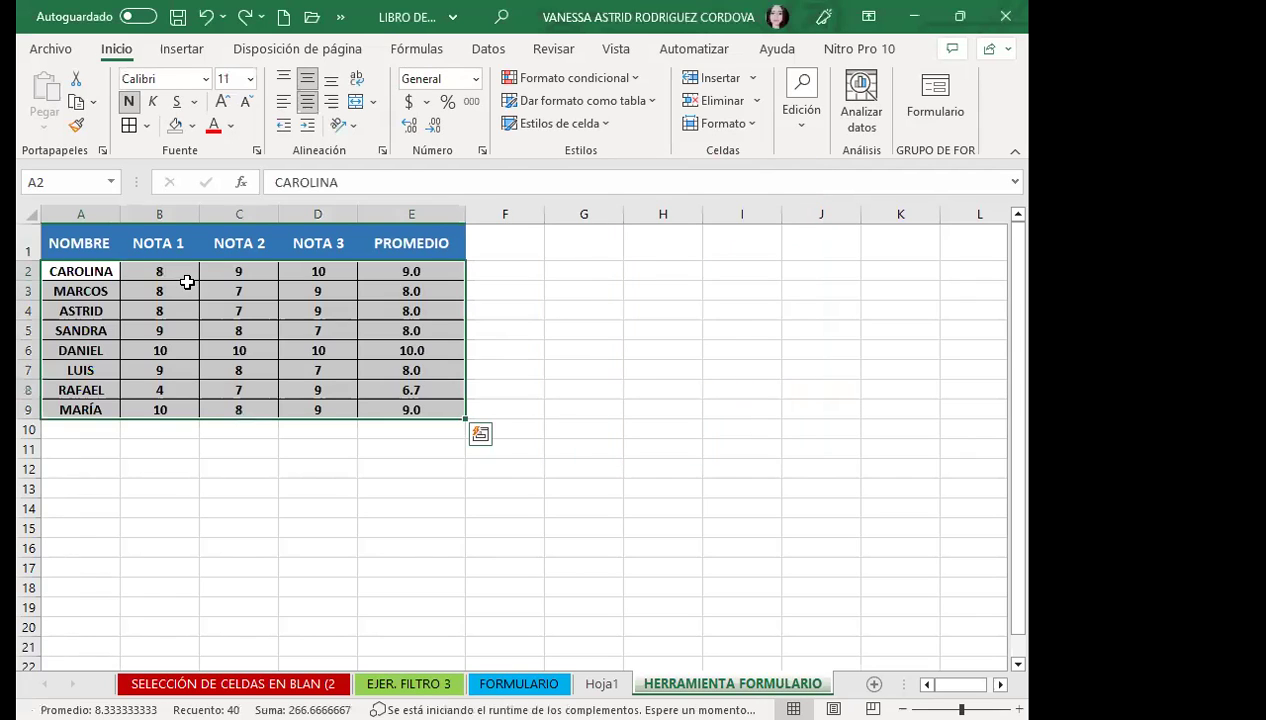
click(202, 311)
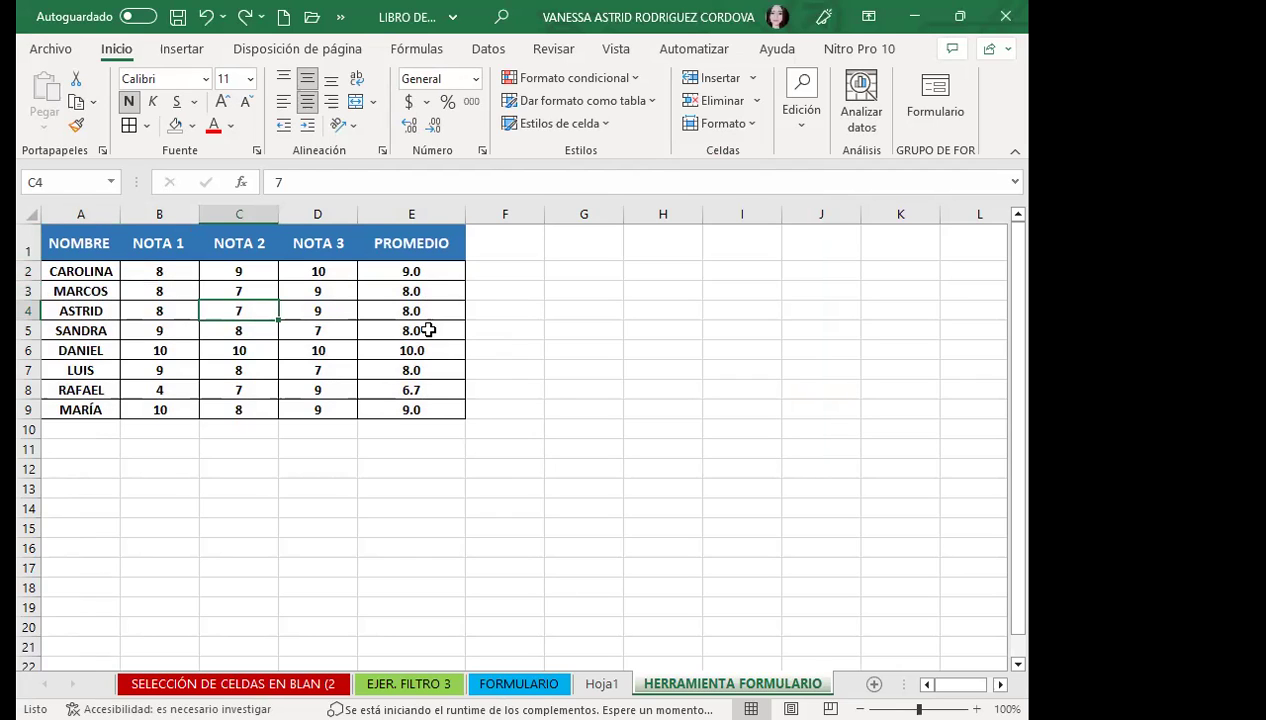
click(312, 333)
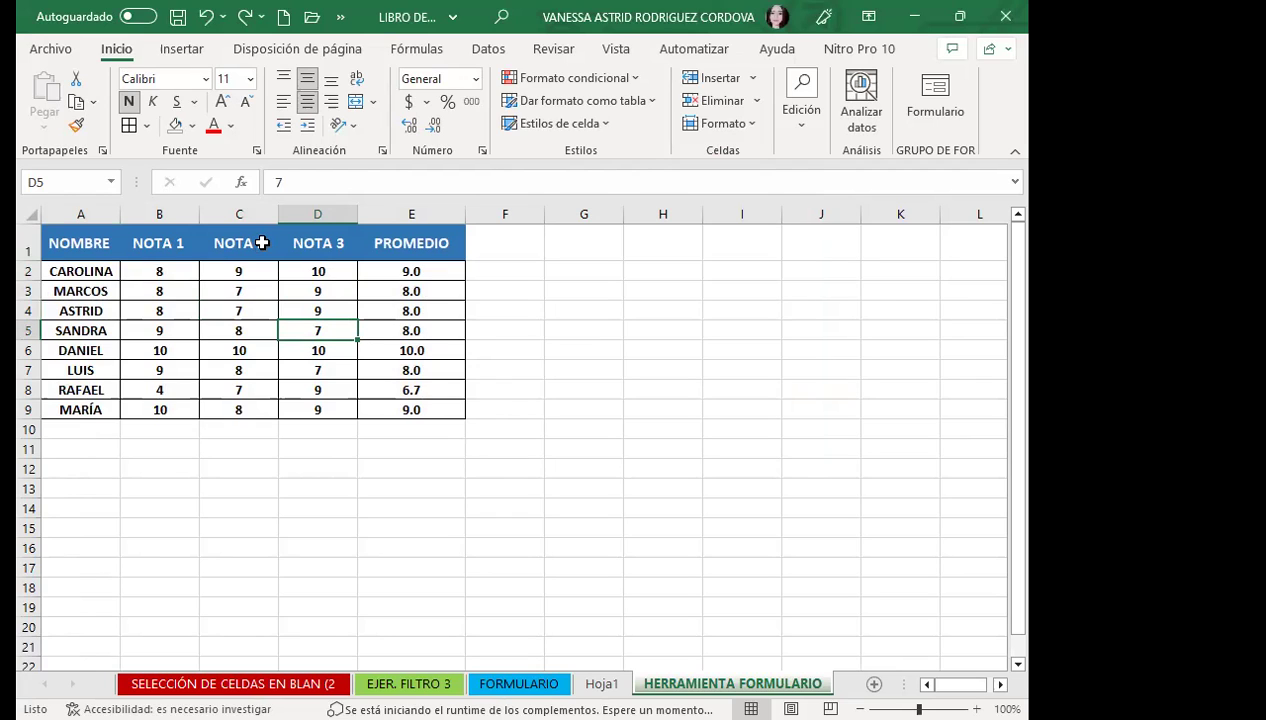
Clear the student records A2:E9 again, leaving only the headers.
click(98, 272)
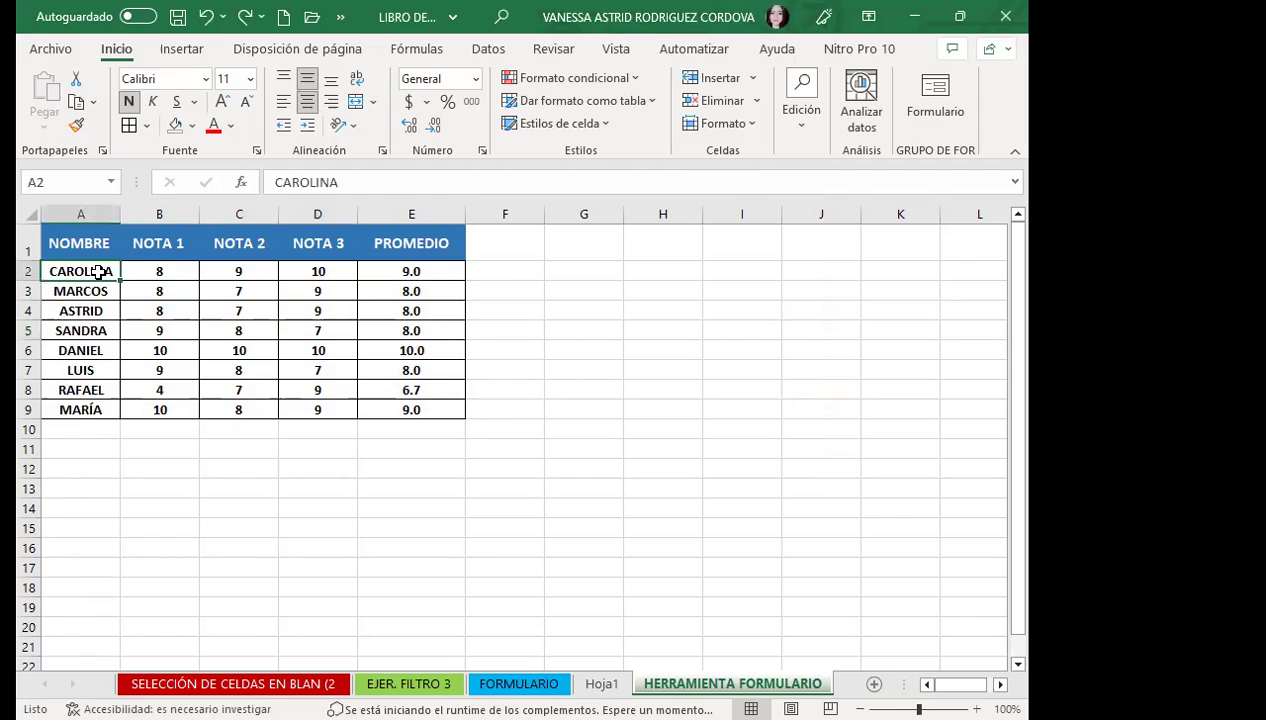
drag(98, 272, 397, 402)
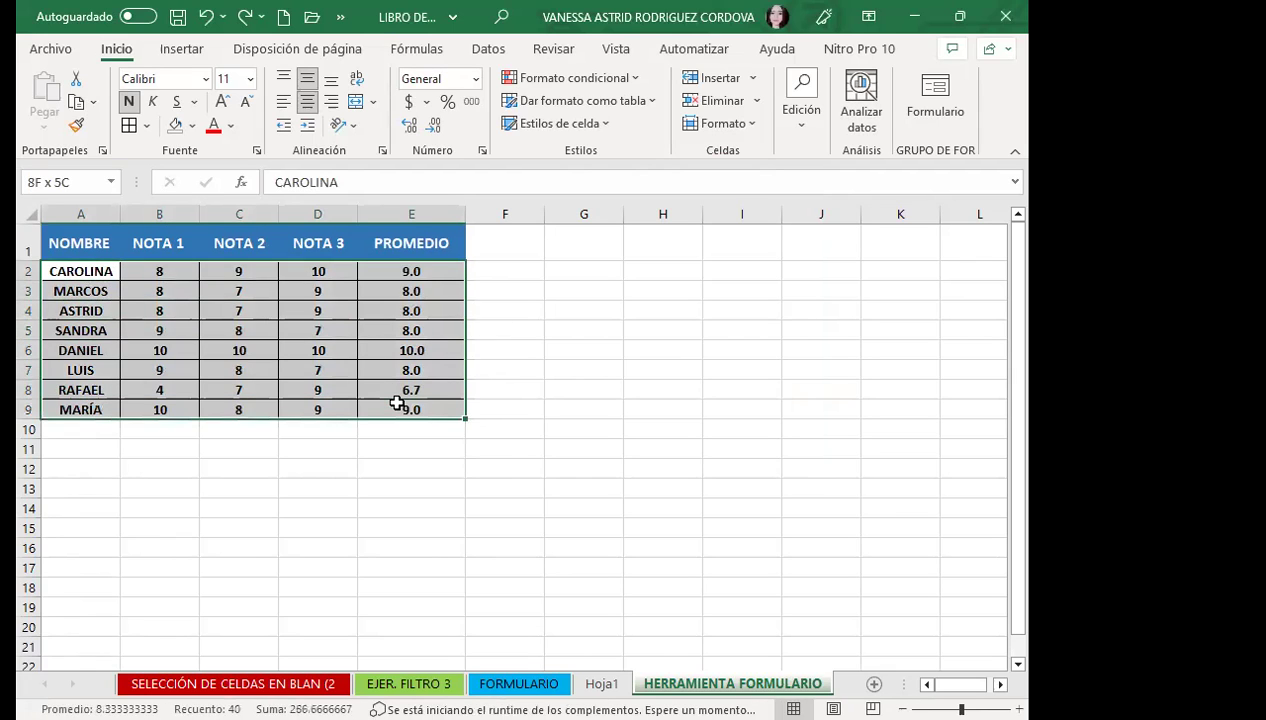
key(Delete)
click(138, 352)
From cell A2, open Formulario via the Quick Access overflow and accept row 1 as labels.
click(28, 250)
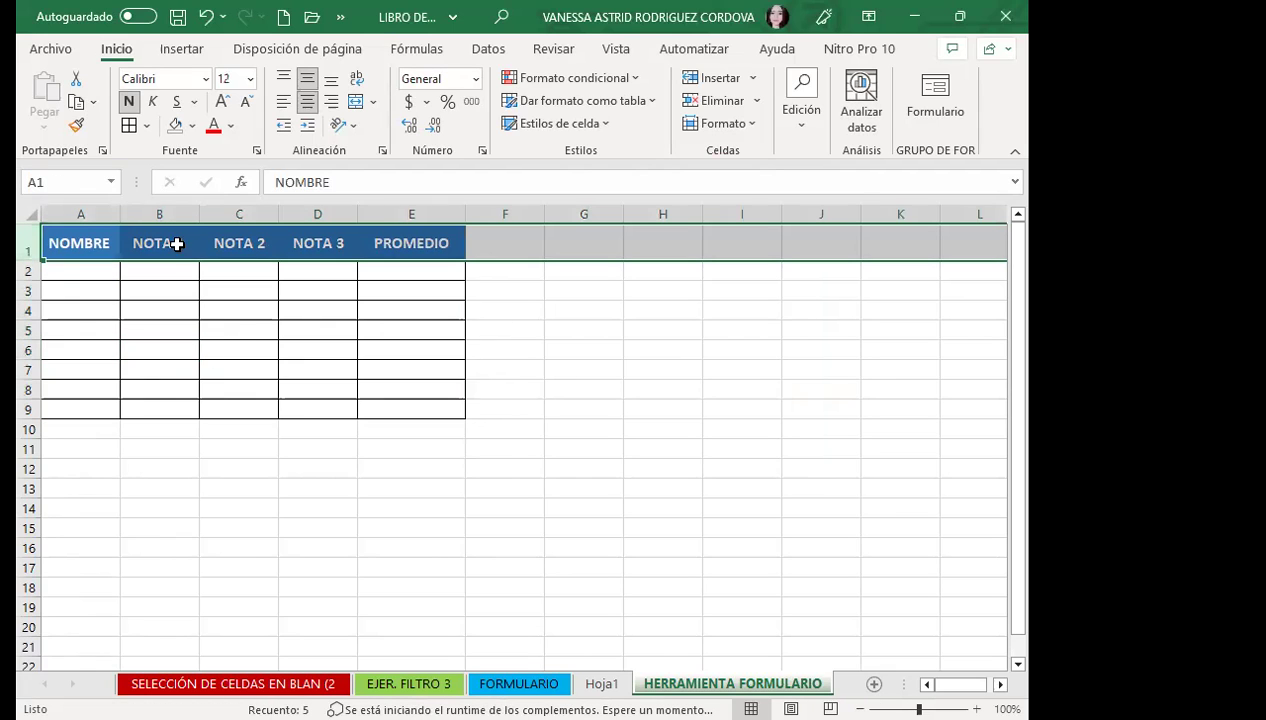
click(140, 243)
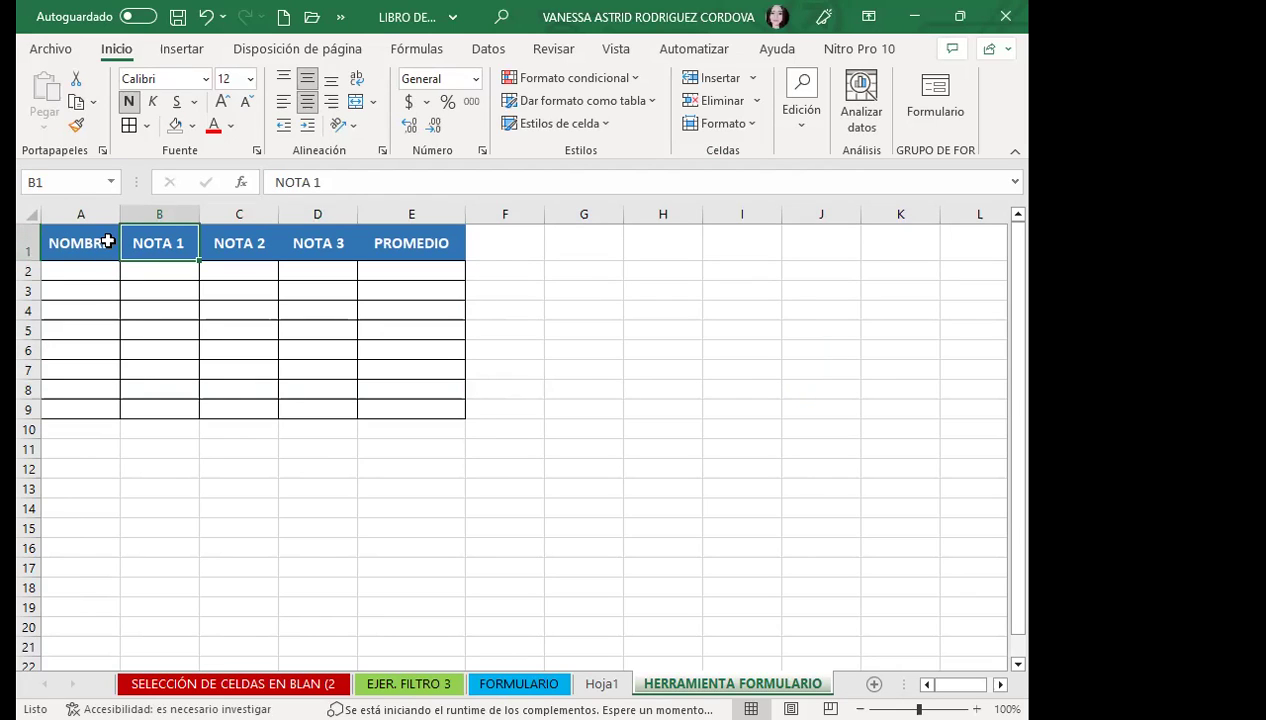
click(94, 276)
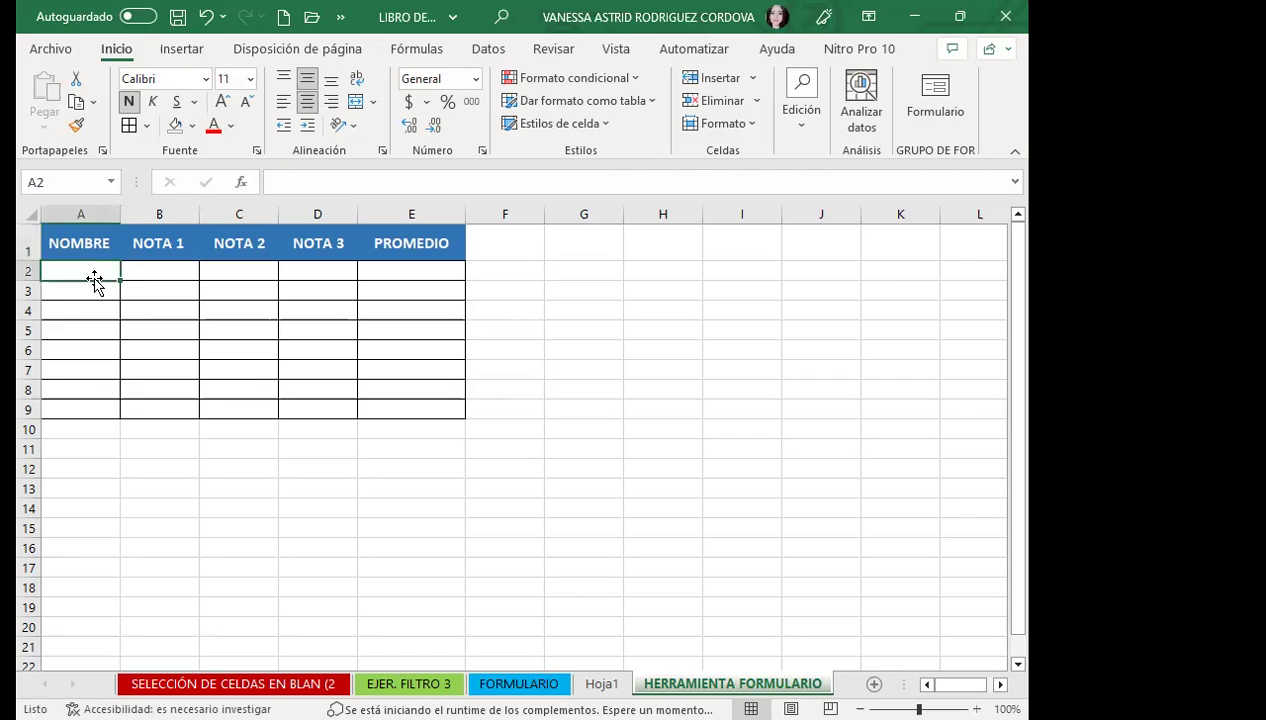
click(344, 14)
click(410, 51)
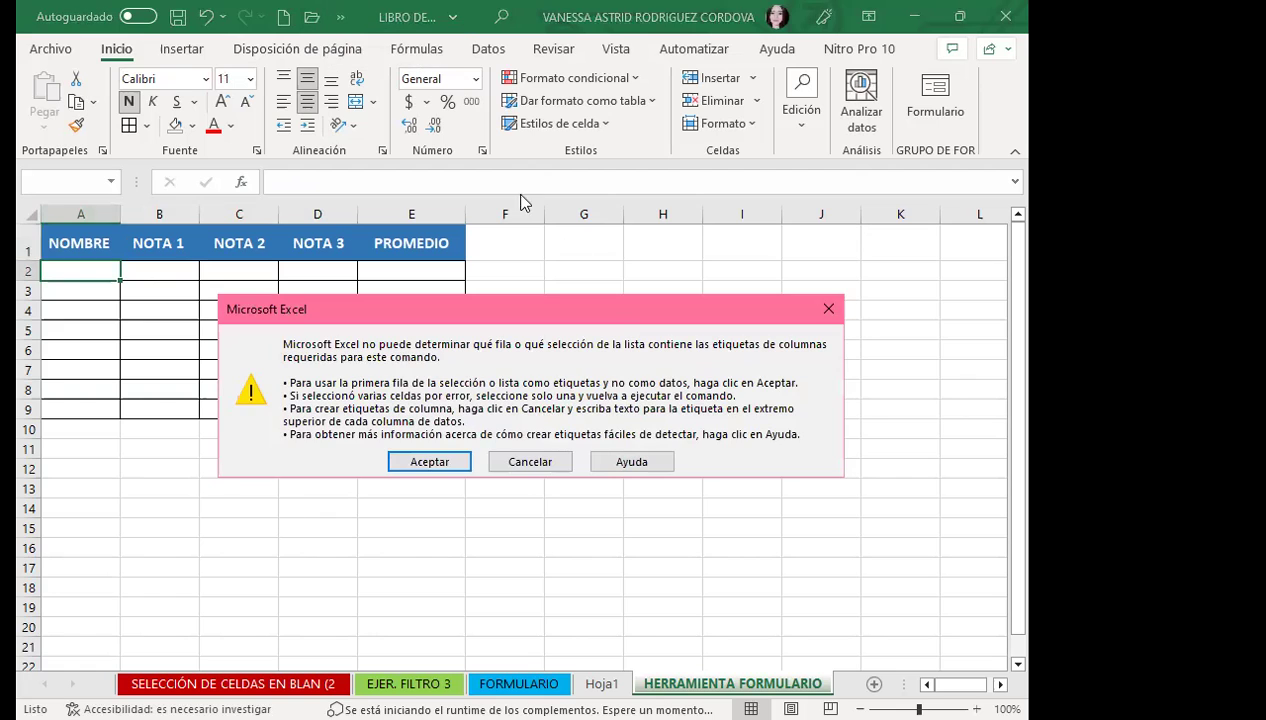
click(430, 462)
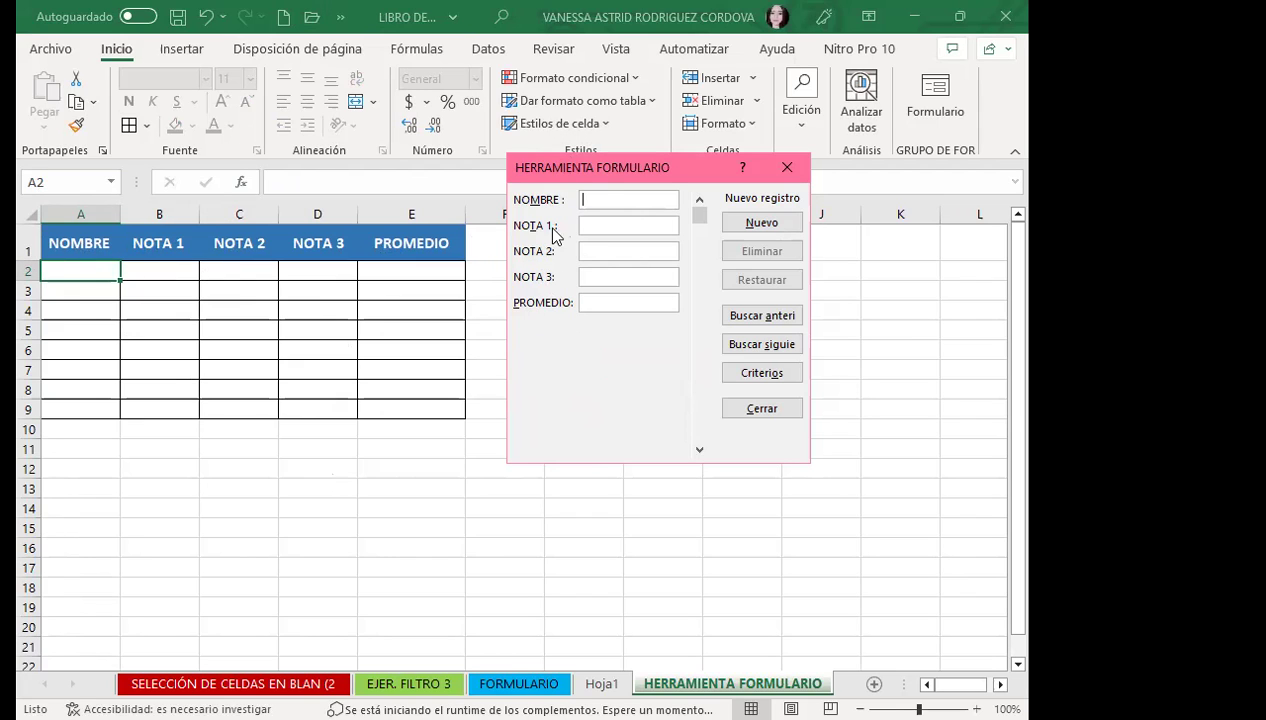
Close the data form, flip to EJER. FILTRO 3 and back to HERRAMIENTA FORMULARIO.
click(788, 167)
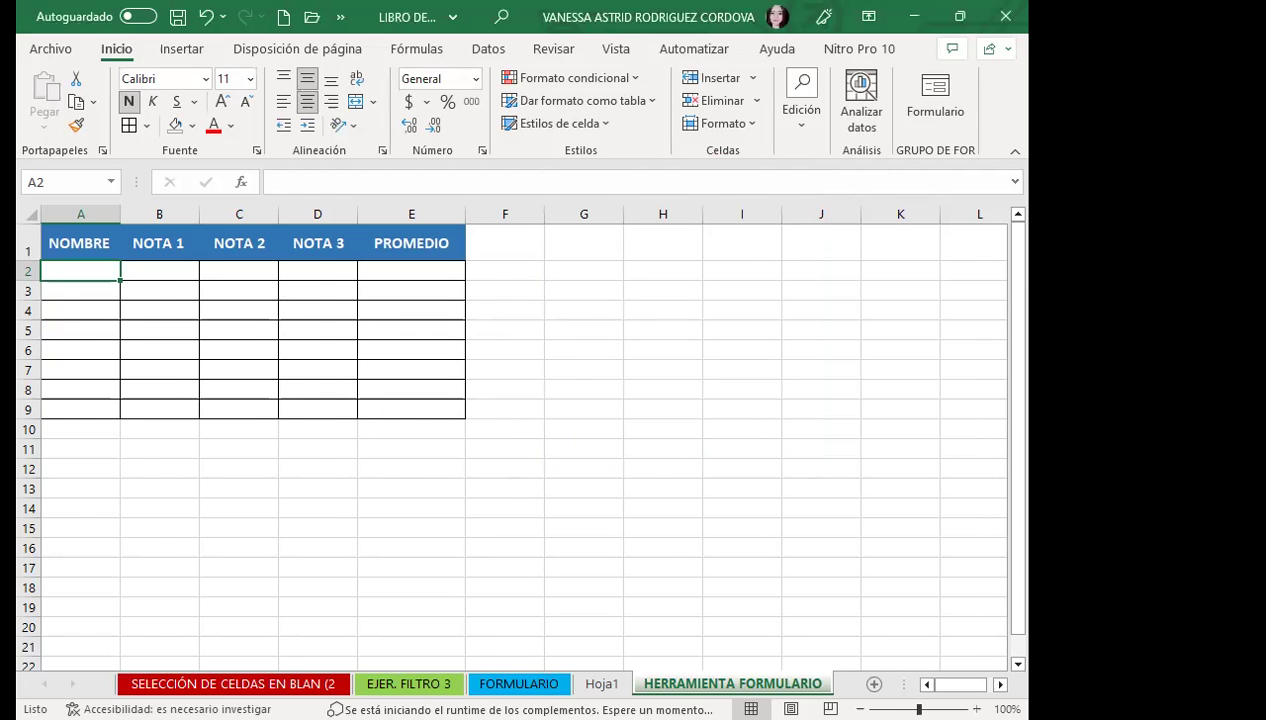
key(ctrl+Page_Up)
key(ctrl+Page_Up)
key(ctrl+Page_Up)
key(ctrl+Page_Down)
key(ctrl+Page_Down)
key(ctrl+Page_Down)
click(398, 505)
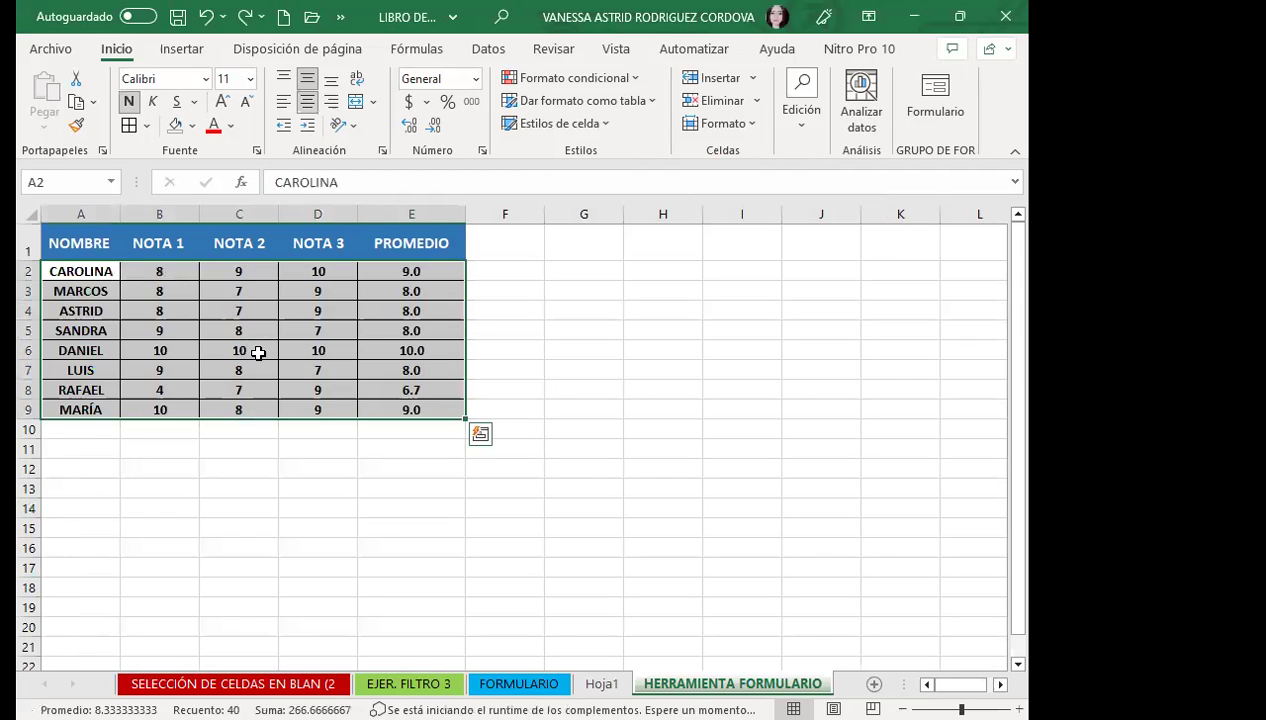
Review the restored records, checking DANIEL's and LUIS's grades and selecting rows 2–6.
click(258, 352)
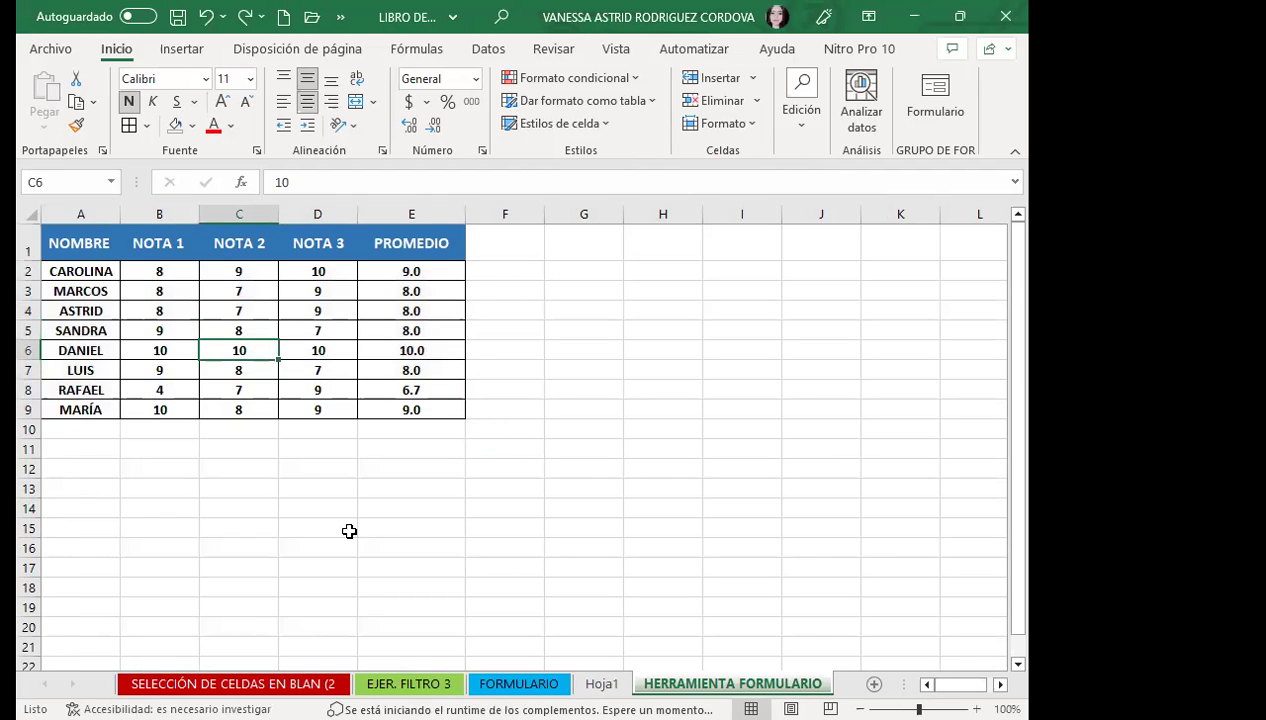
scroll(101, 512, down, 5)
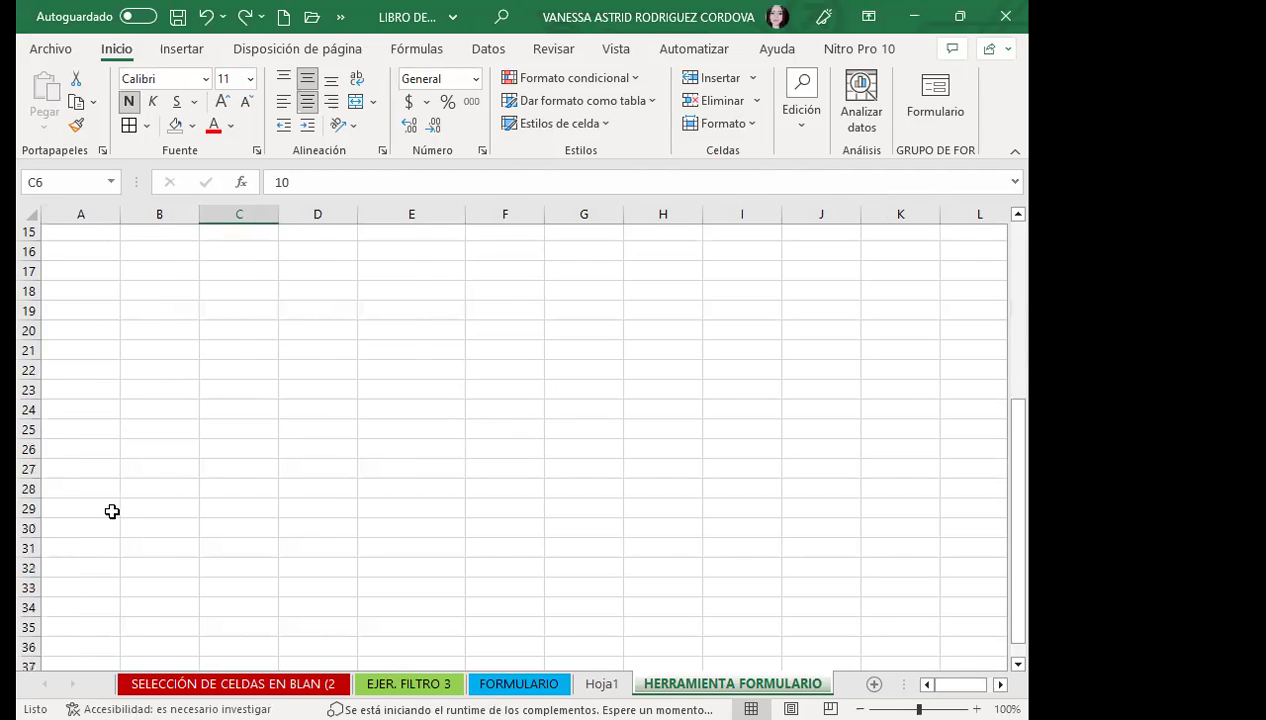
scroll(115, 511, up, 5)
click(146, 354)
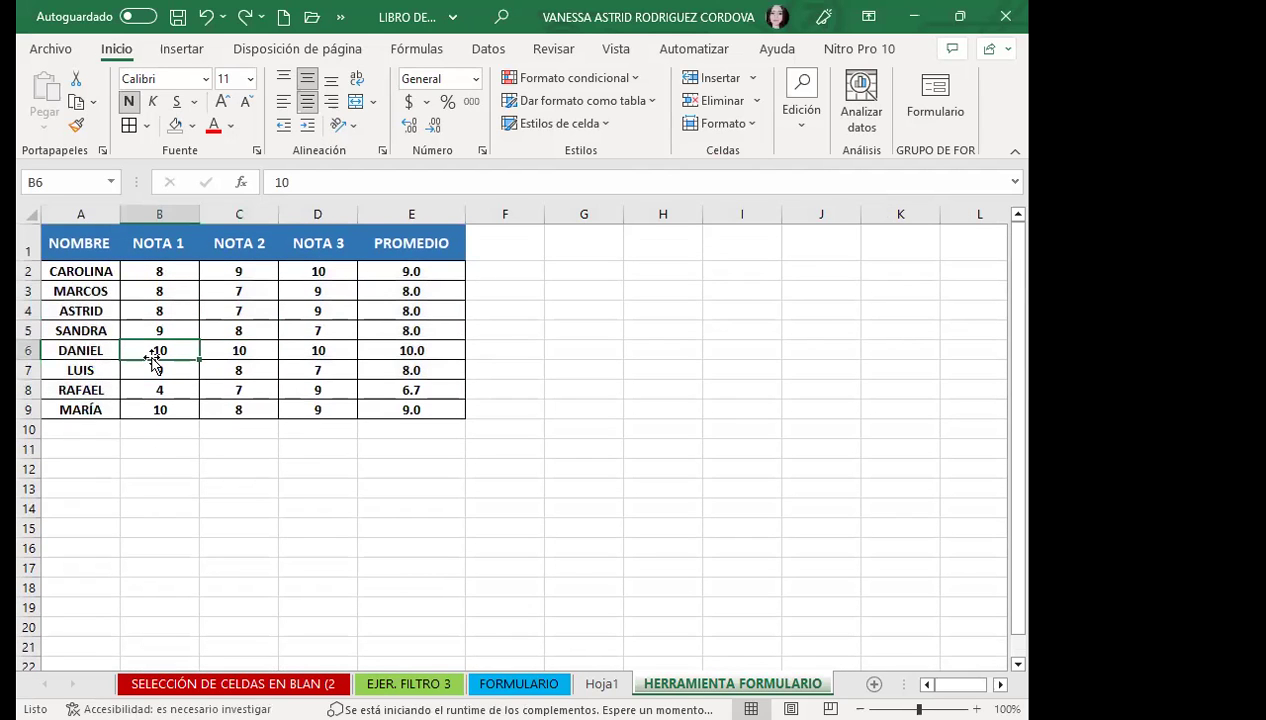
drag(68, 272, 505, 271)
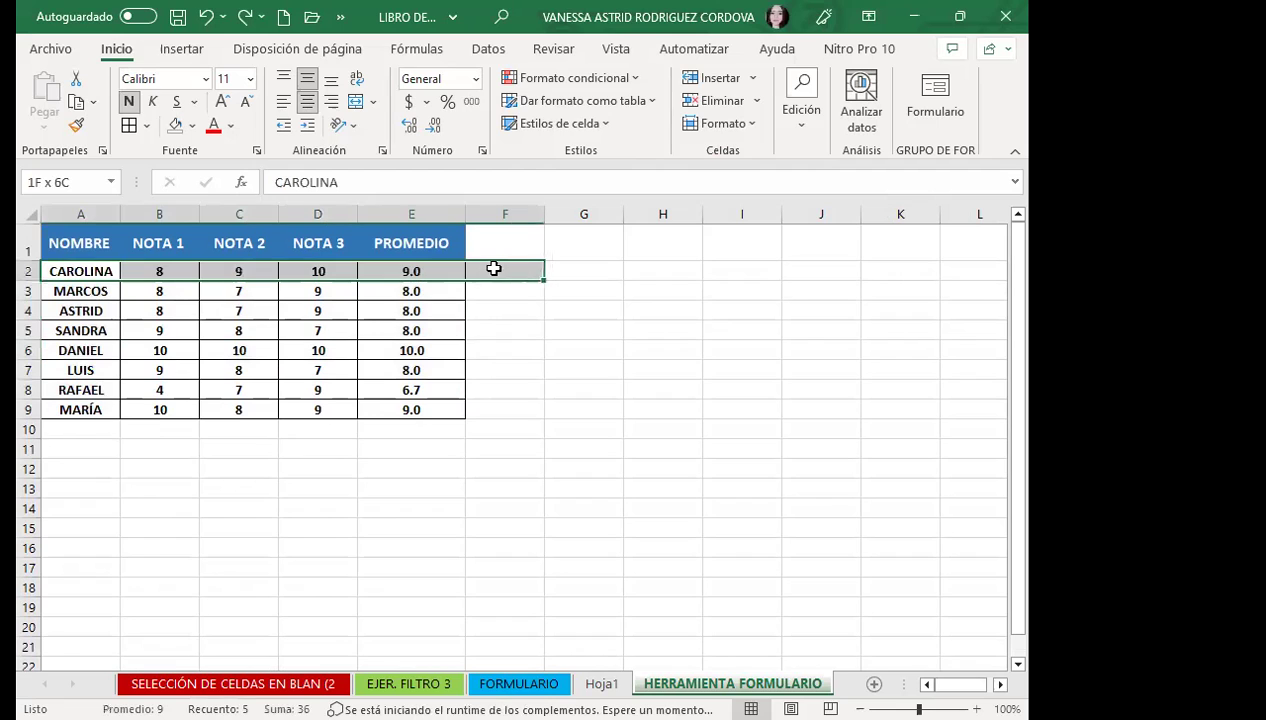
click(27, 271)
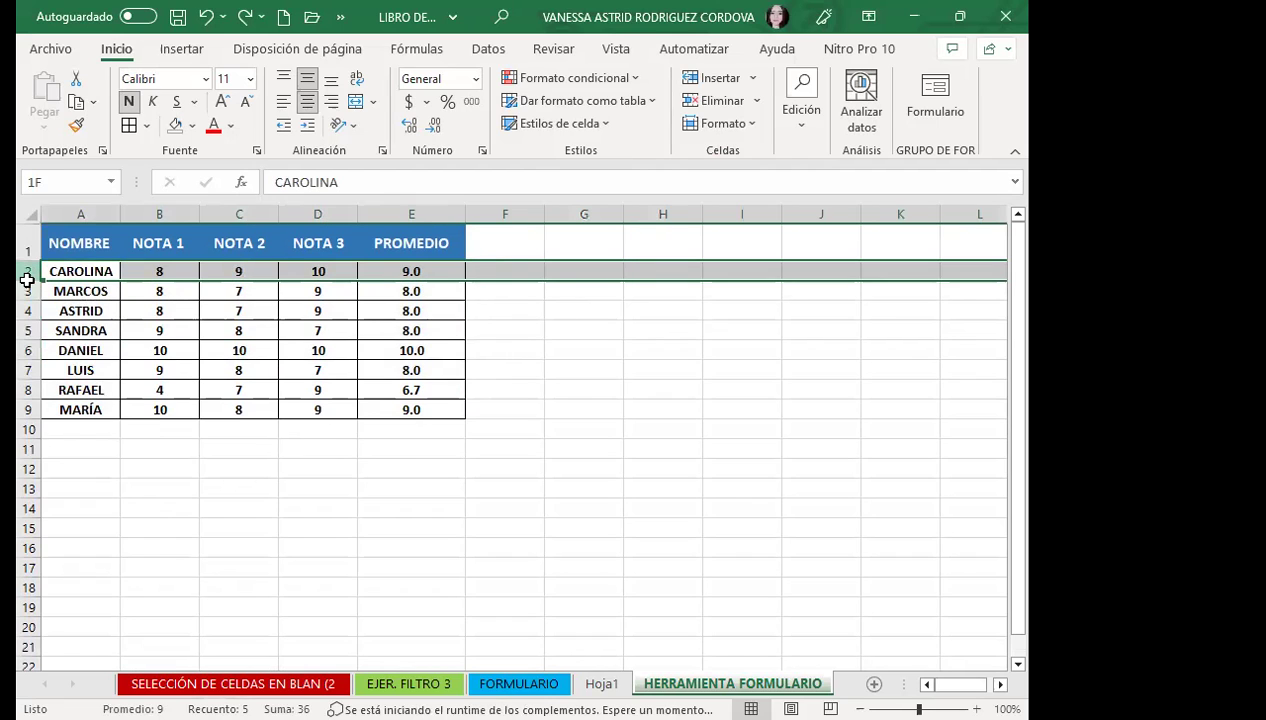
drag(27, 340, 27, 350)
click(291, 370)
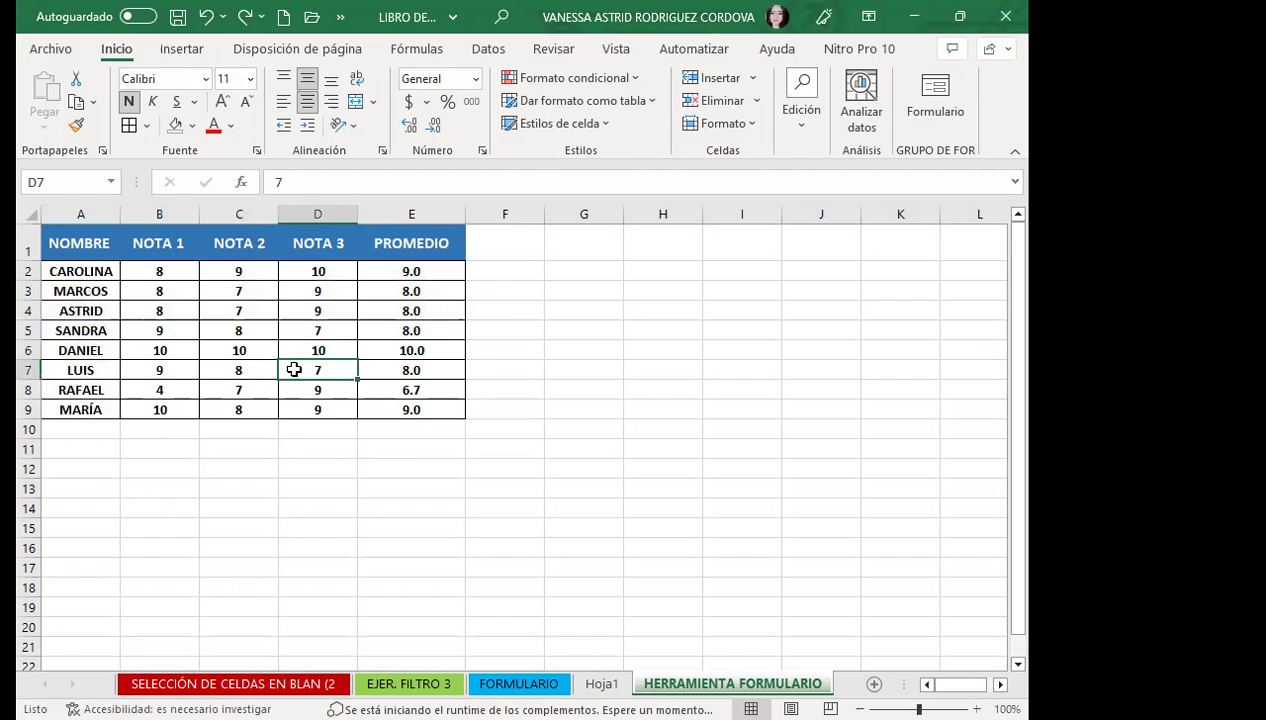
click(79, 427)
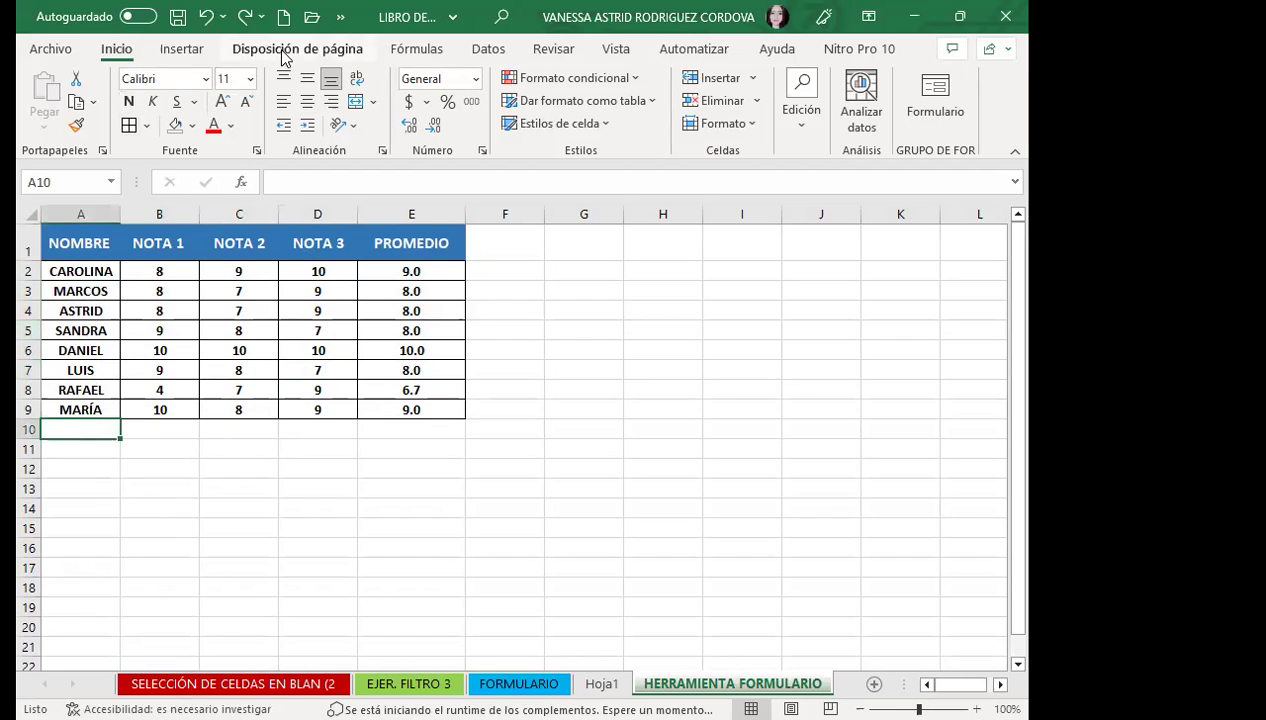
Open the Formulario data form and page forward past the last record to a blank entry.
click(340, 16)
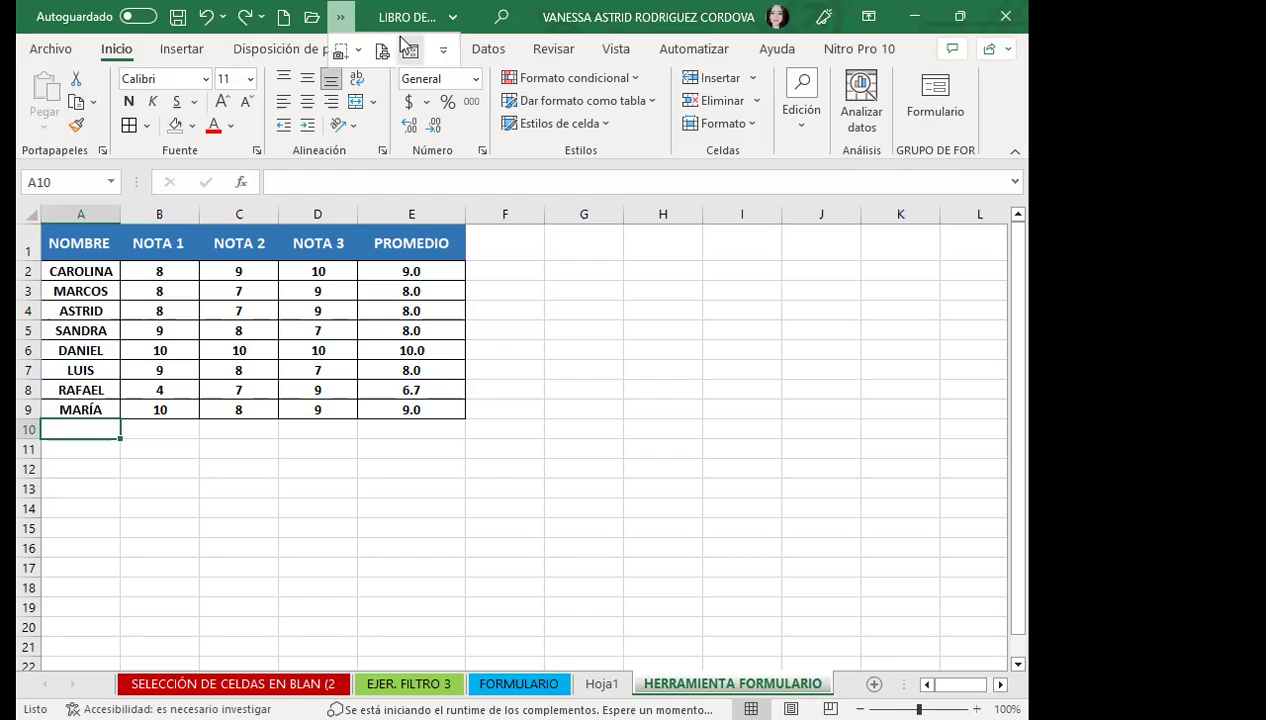
click(410, 50)
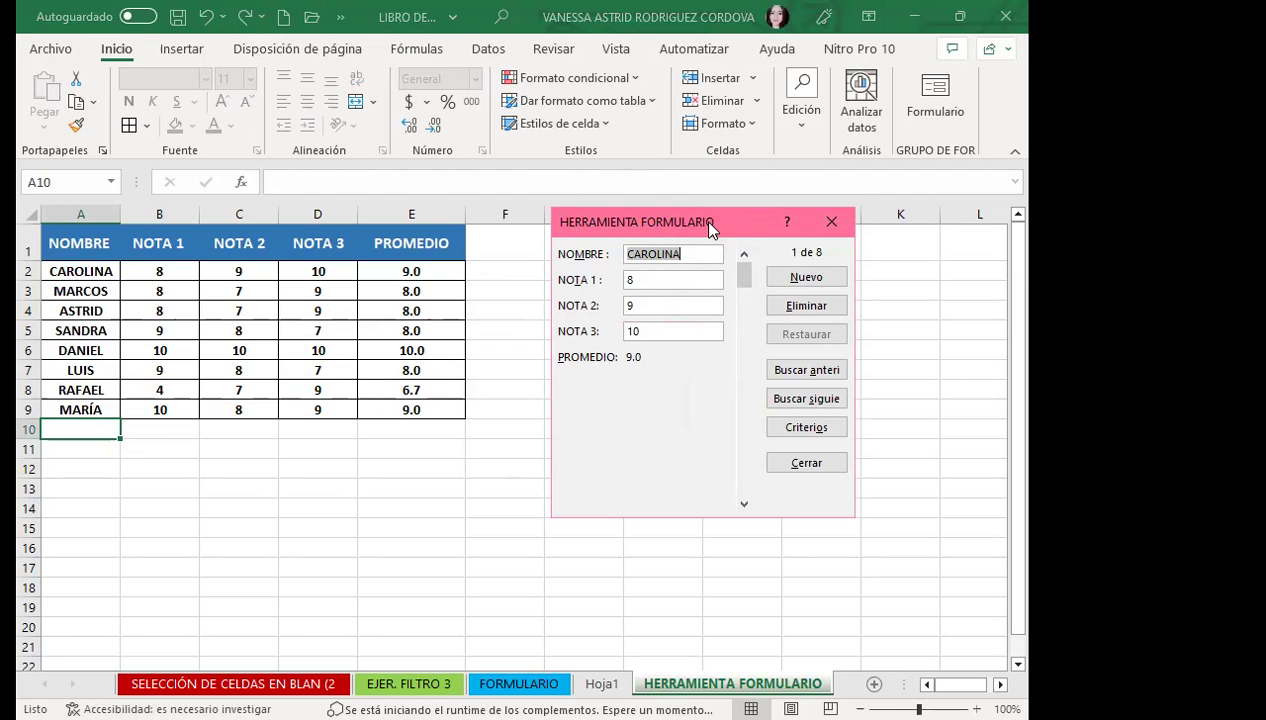
drag(745, 504, 743, 506)
click(743, 505)
click(743, 505)
click(743, 505)
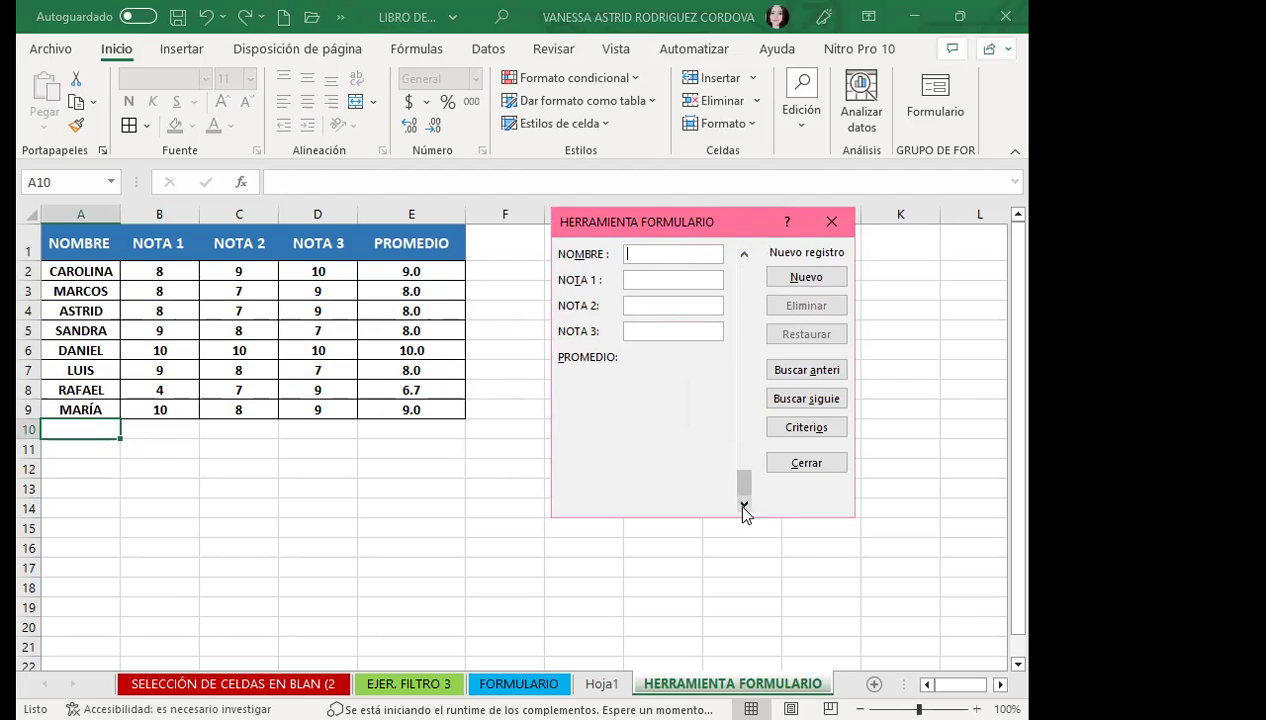
Step back through MARÍA, RAFAEL, LUIS and DANIEL, return to RAFAEL, then switch to Criterios mode.
click(824, 371)
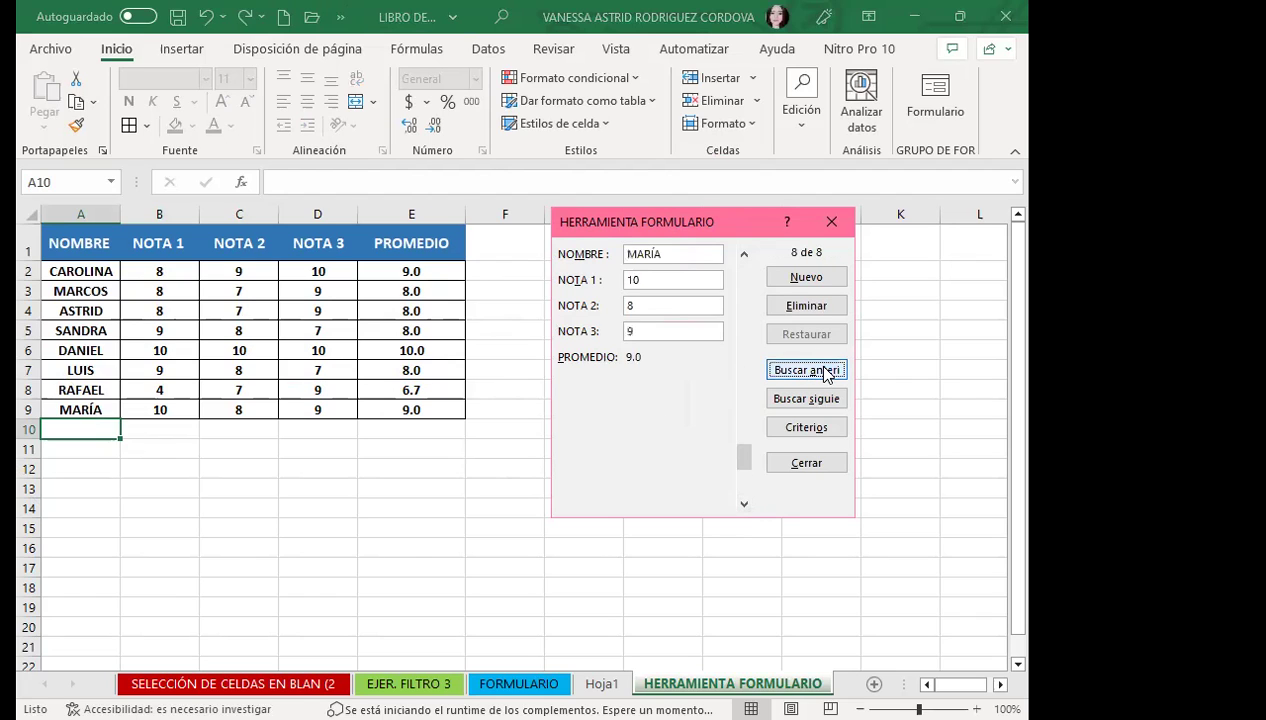
click(814, 397)
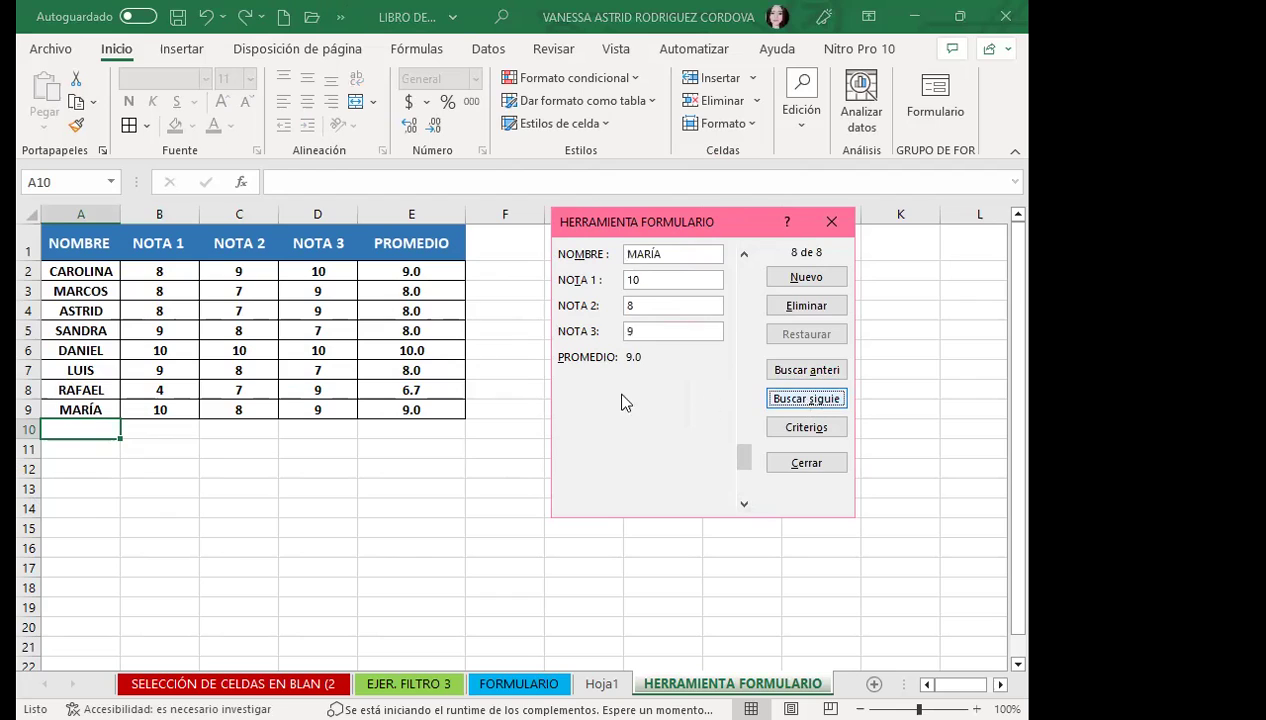
click(810, 374)
click(808, 371)
click(808, 371)
click(798, 403)
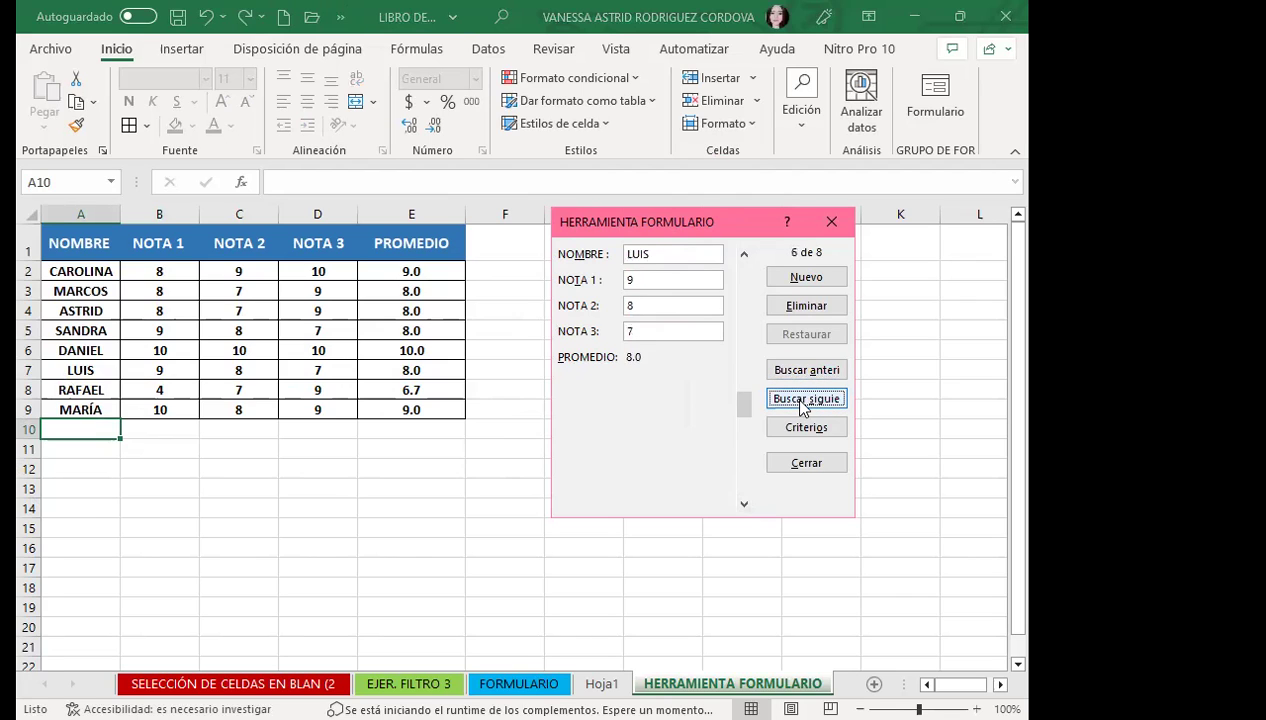
click(801, 405)
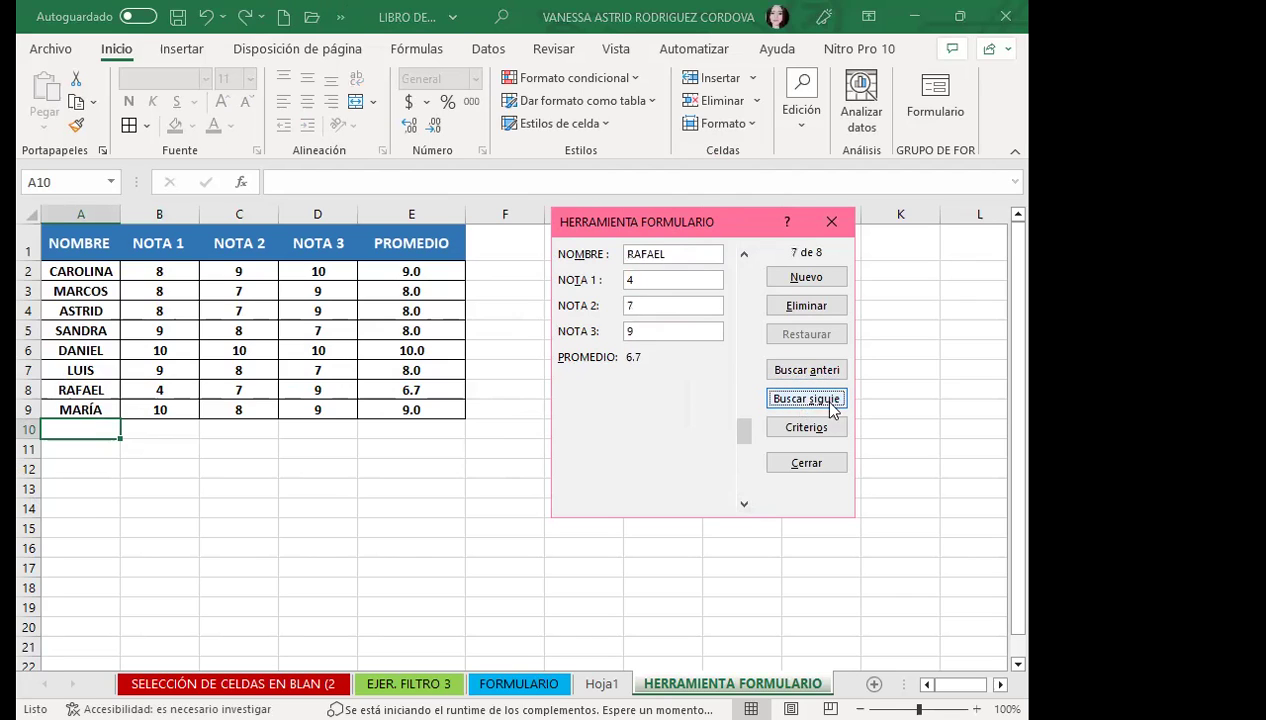
click(808, 428)
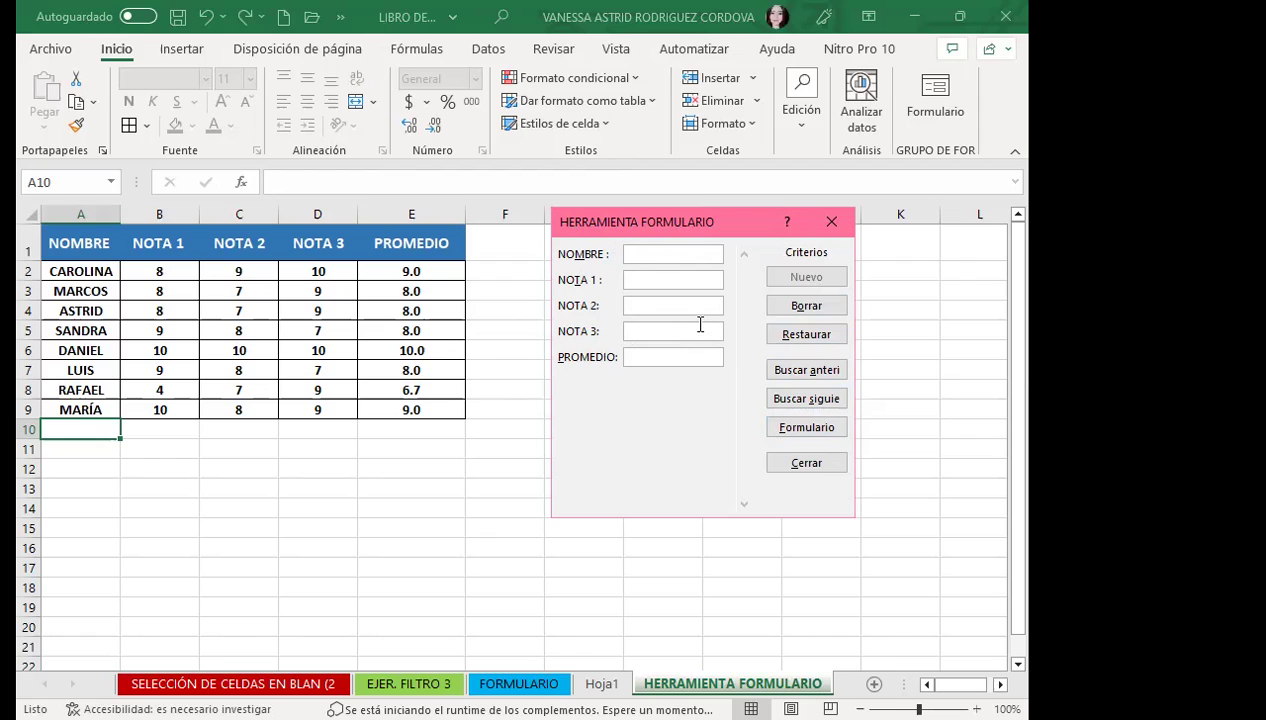
Search the records for the name 'CARLOS' in the NOMBRE criteria field, then close the form.
text(CARLOS)
key(Return)
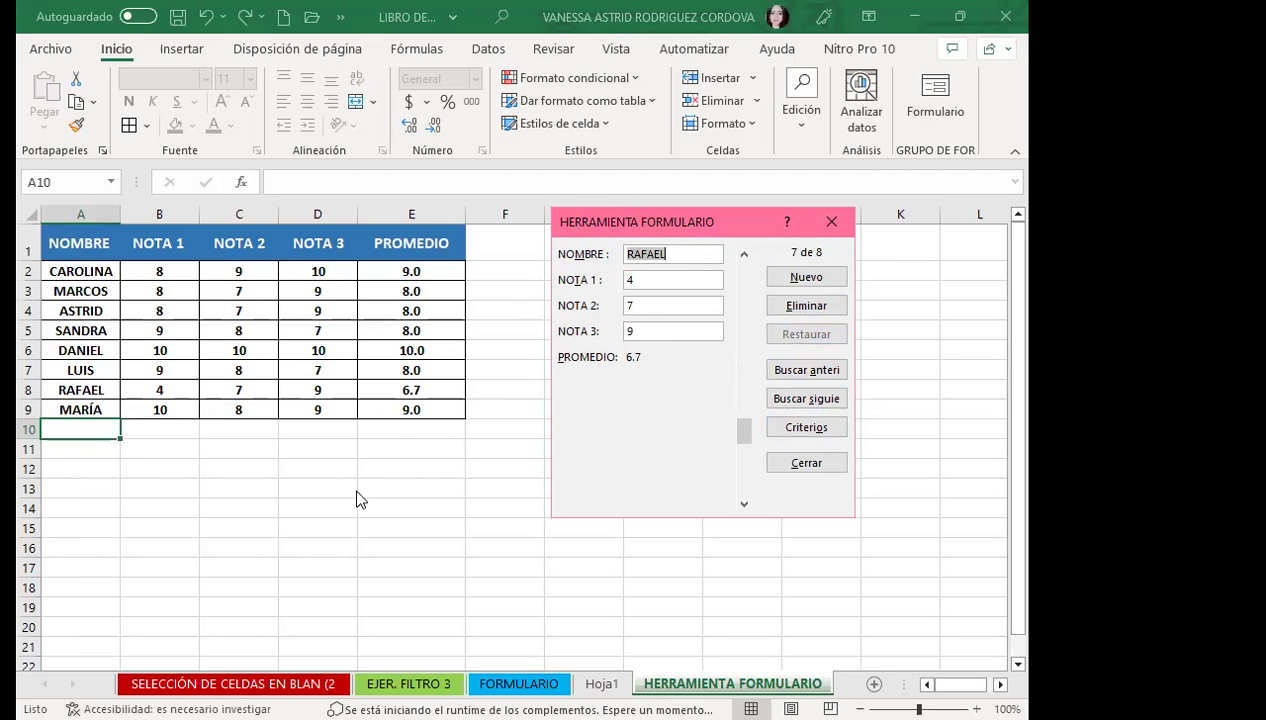
click(832, 223)
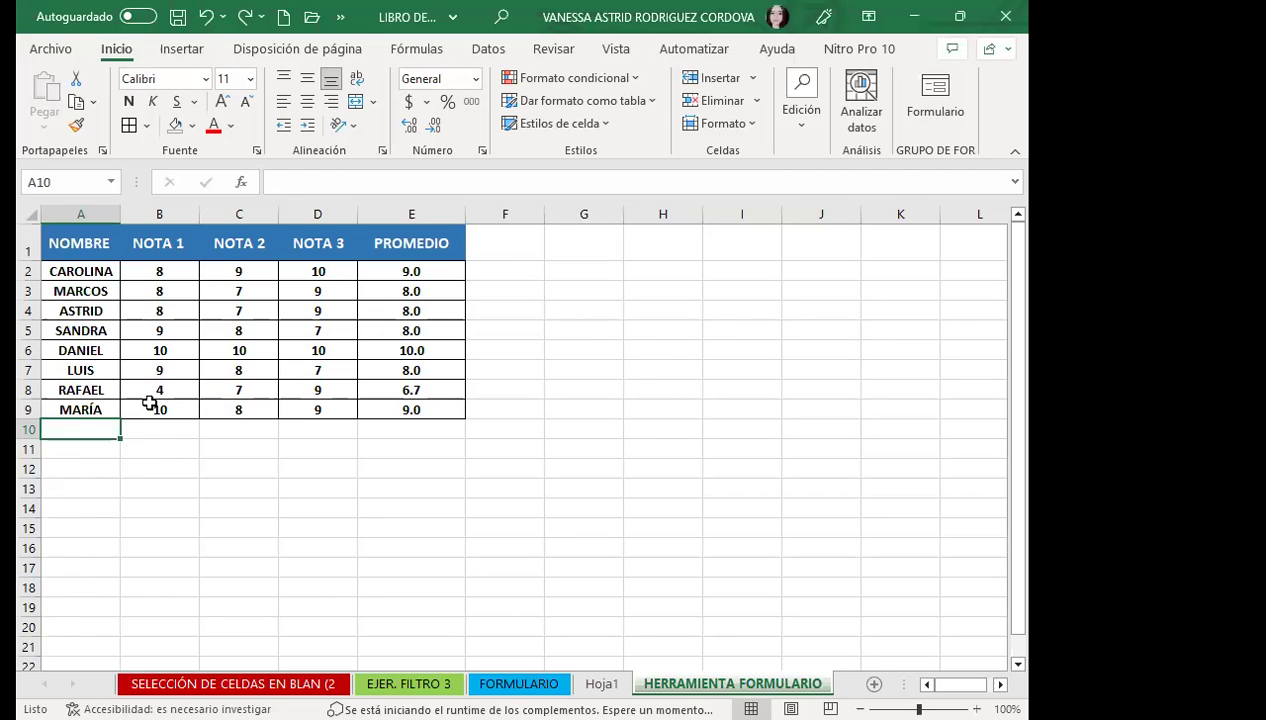
Select the empty cell A10 just below MARÍA's row in the grades table.
scroll(150, 400, down, 3)
scroll(152, 410, down, 4)
scroll(155, 412, up, 5)
scroll(155, 412, up, 3)
click(92, 408)
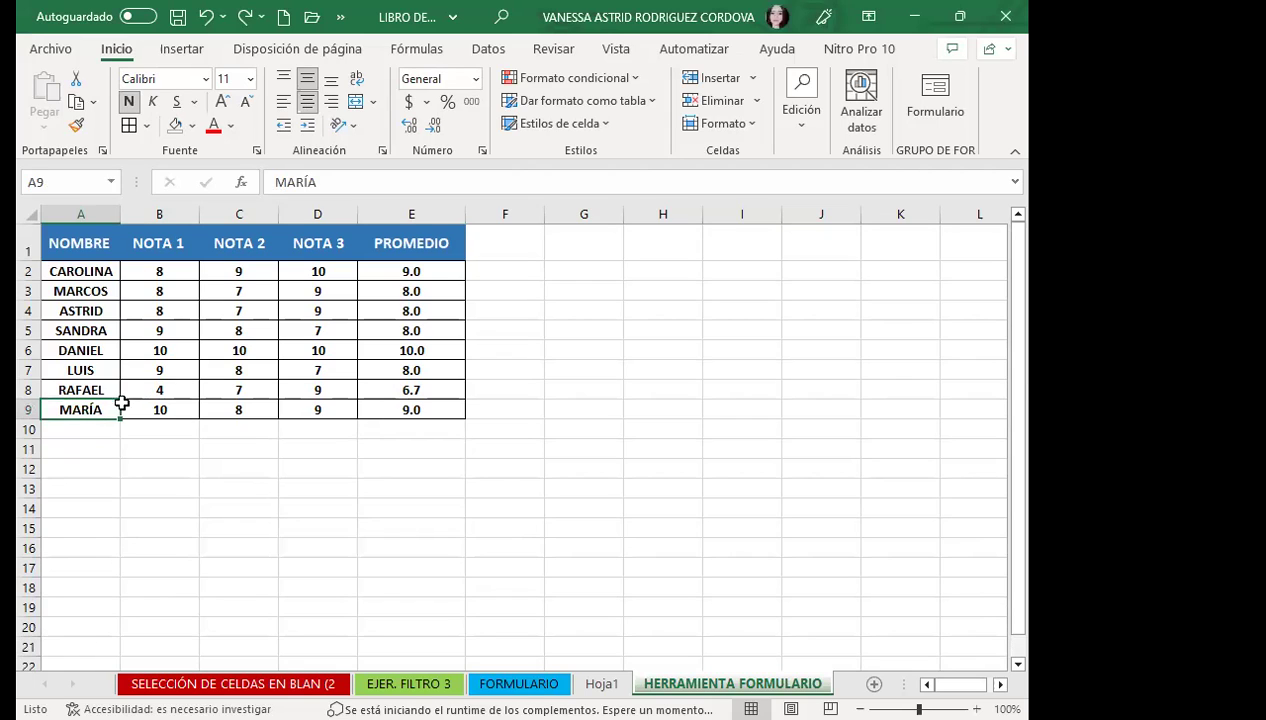
click(80, 428)
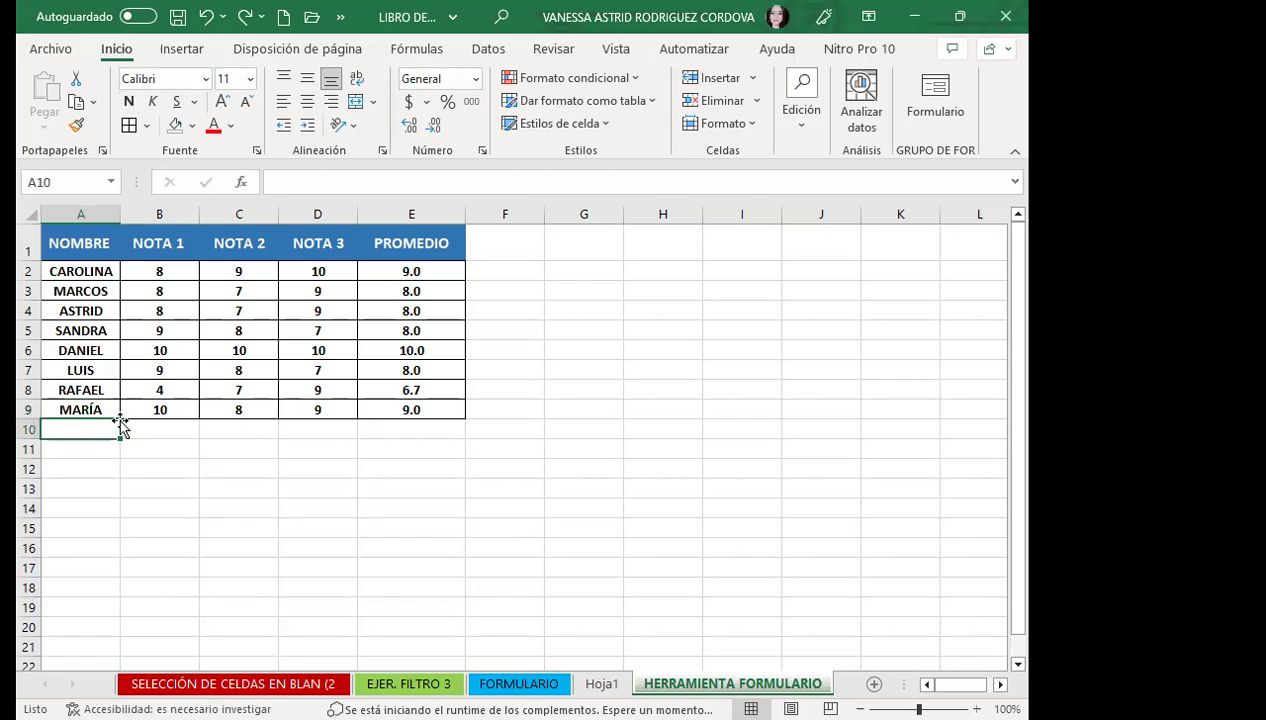
Reopen the Formulario data form, toggle Criterios, then step to MARCOS and back to CAROLINA.
click(340, 17)
click(410, 52)
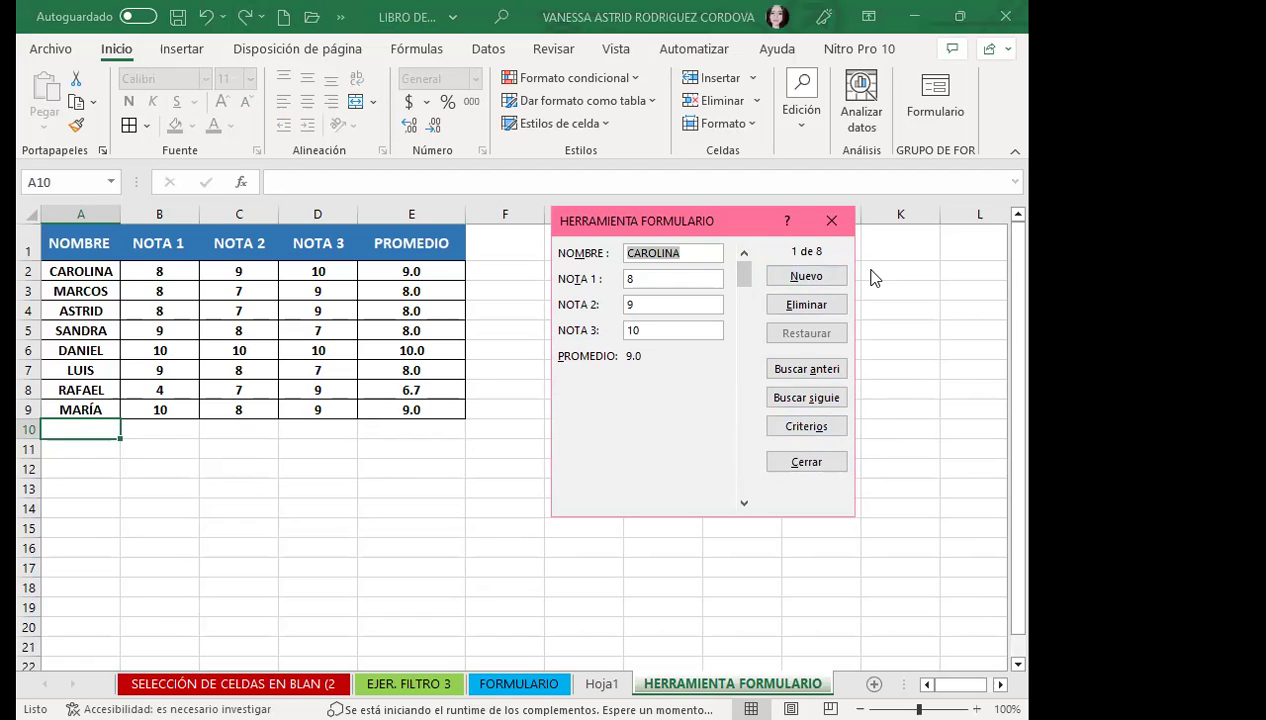
click(806, 427)
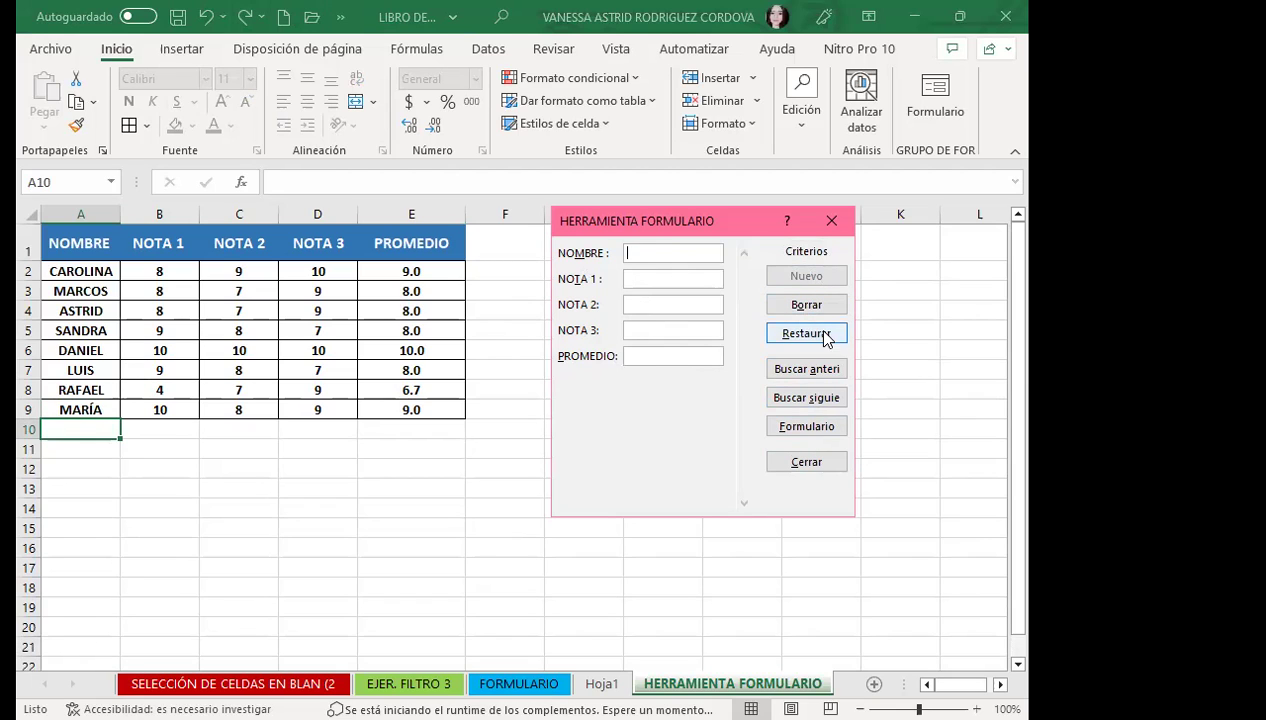
click(806, 369)
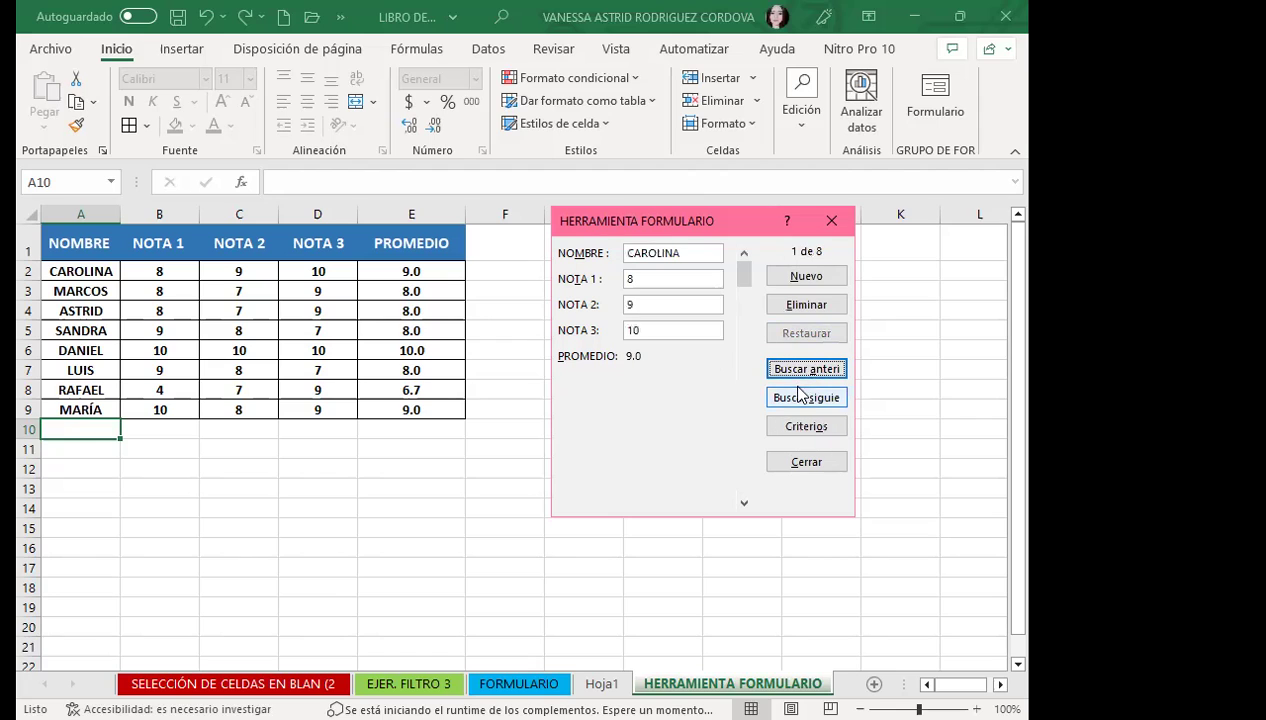
click(794, 398)
click(805, 369)
Add a new record for CARLOS with grades 10, 10 and 10.
click(803, 279)
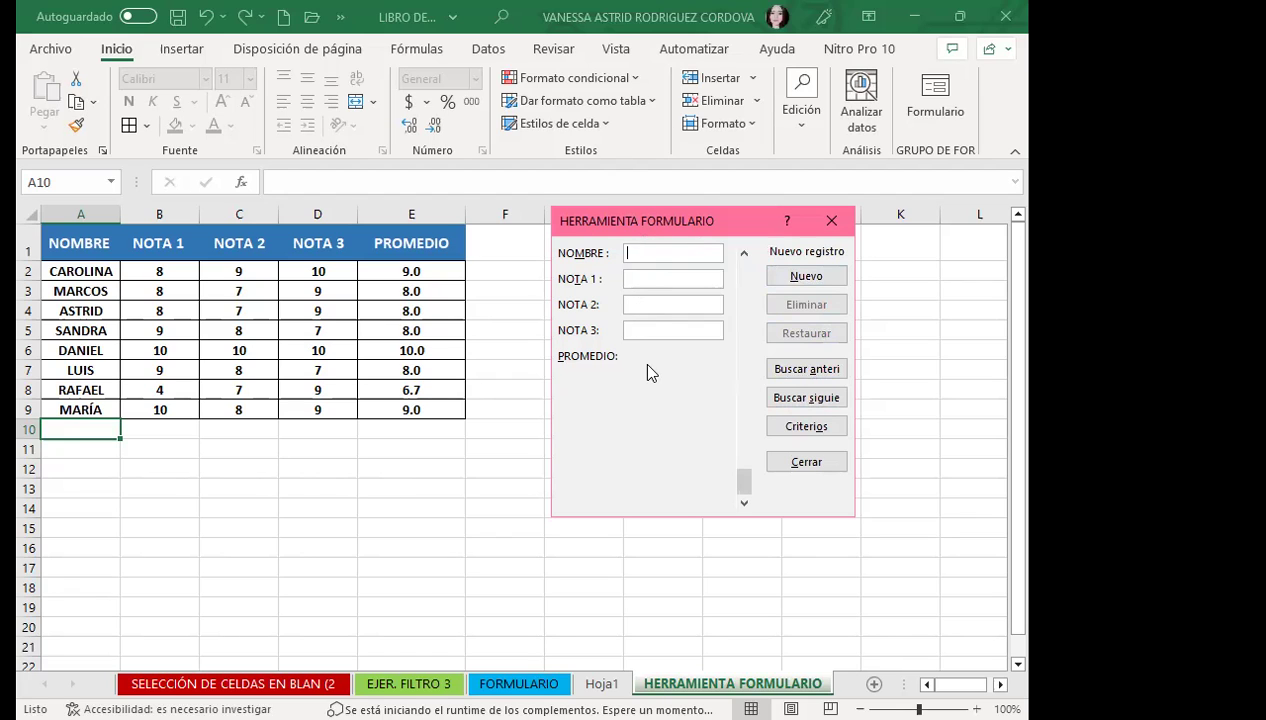
text(CARLOS)
key(Tab)
text(10)
key(Tab)
text(10)
key(Tab)
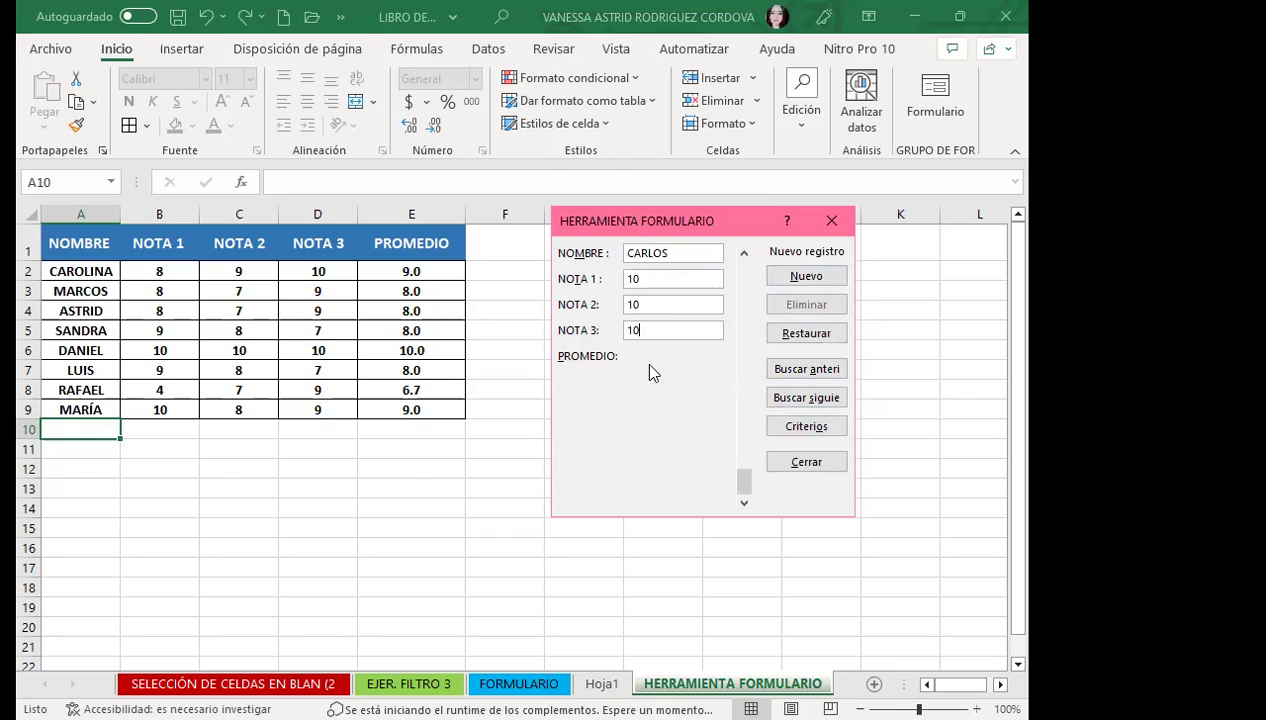
key(Return)
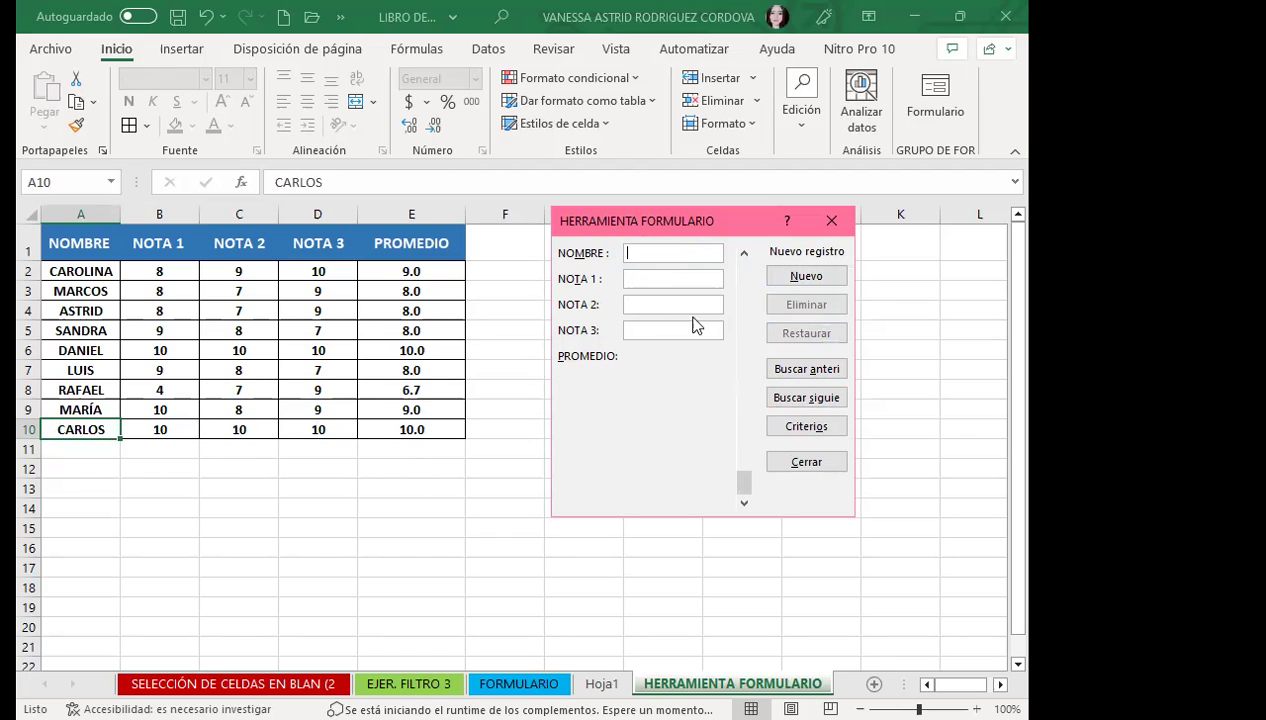
Close the form and inspect the PROMEDIO formulas in E7, E8 and E9 alongside grade cells.
click(832, 219)
click(335, 370)
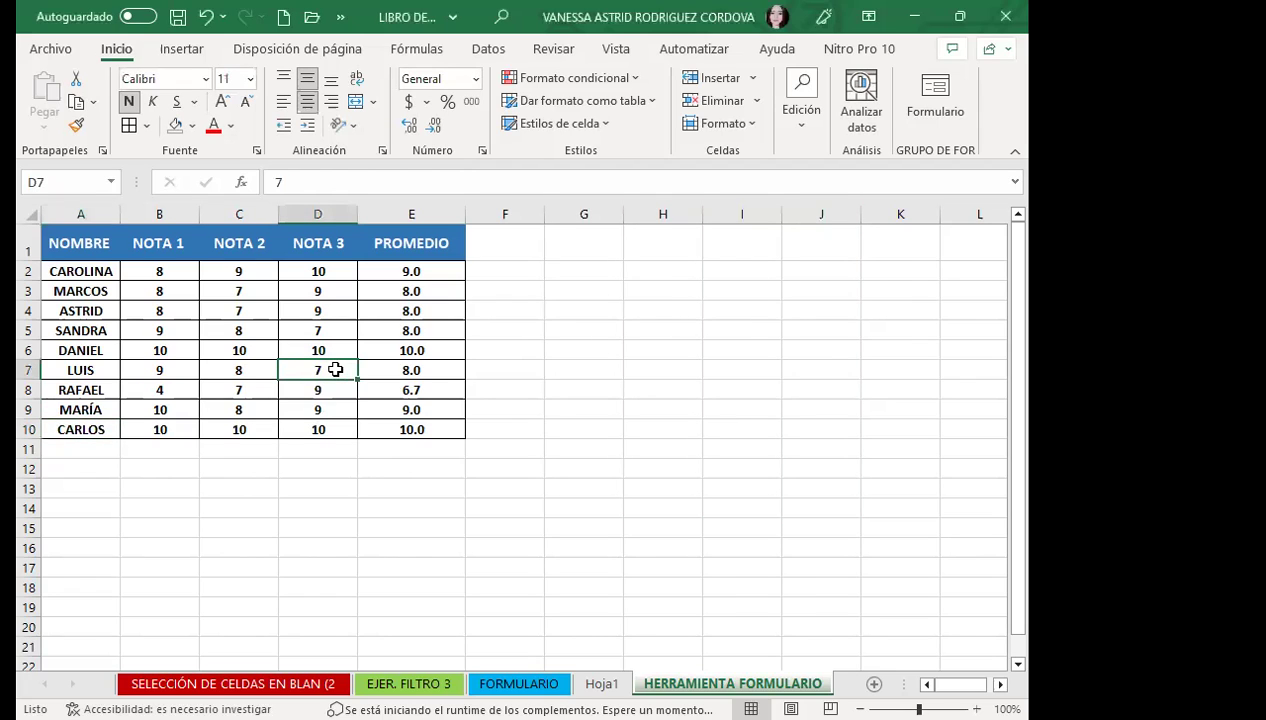
click(390, 391)
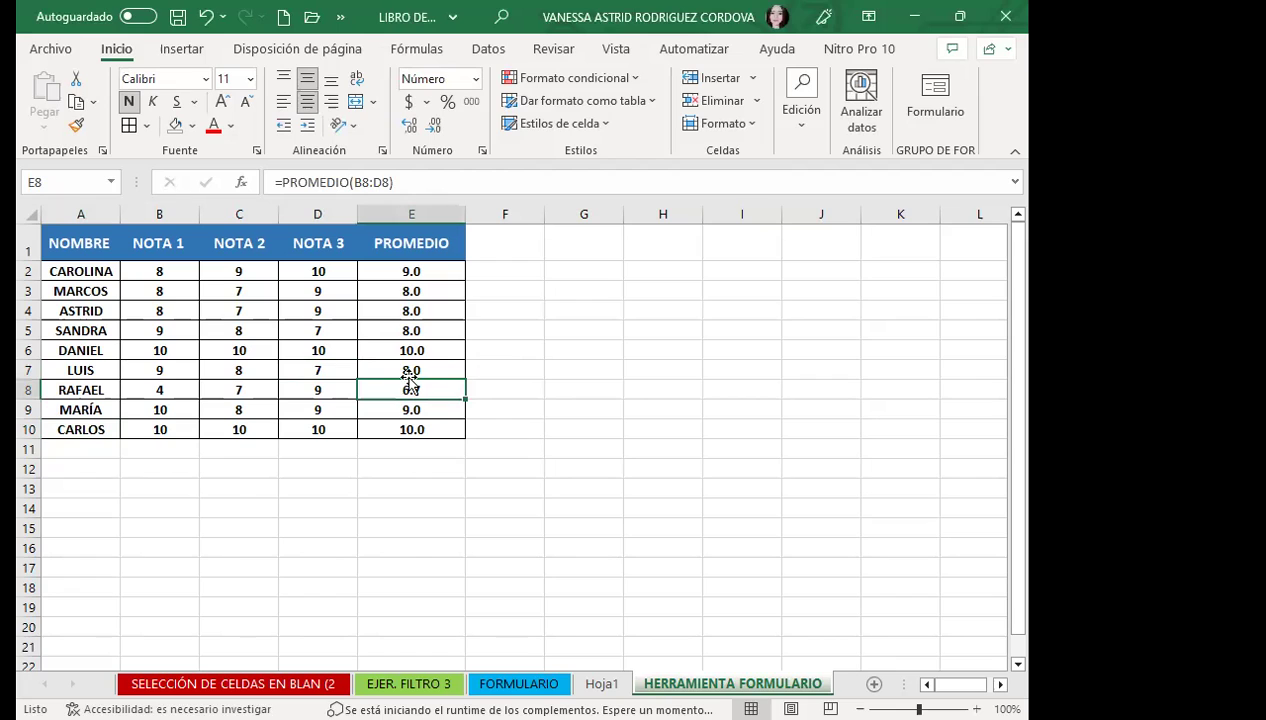
click(383, 368)
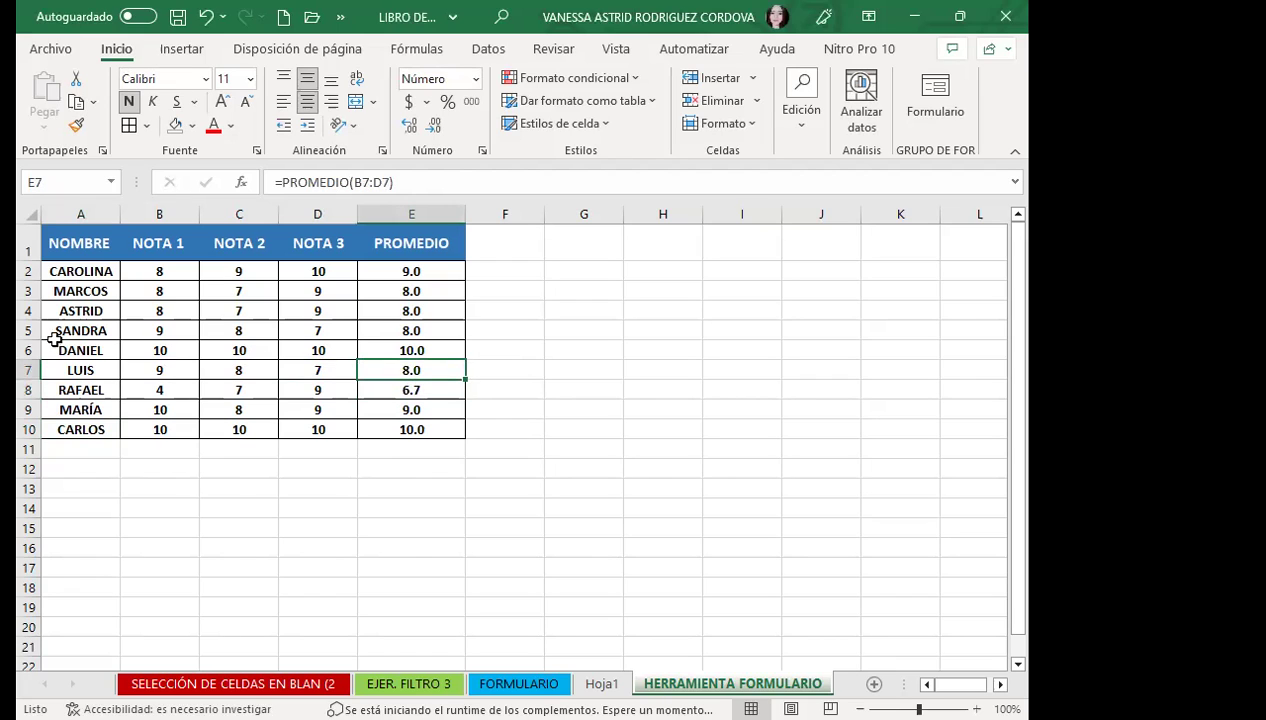
click(136, 345)
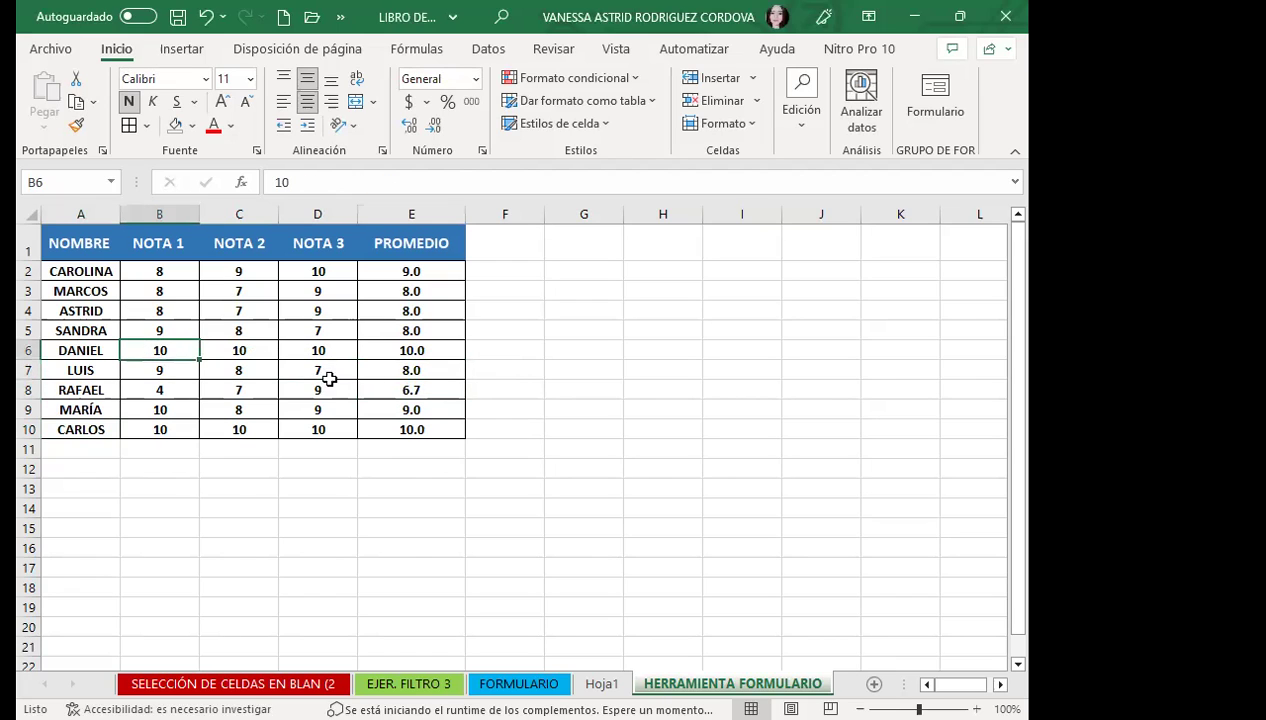
click(446, 416)
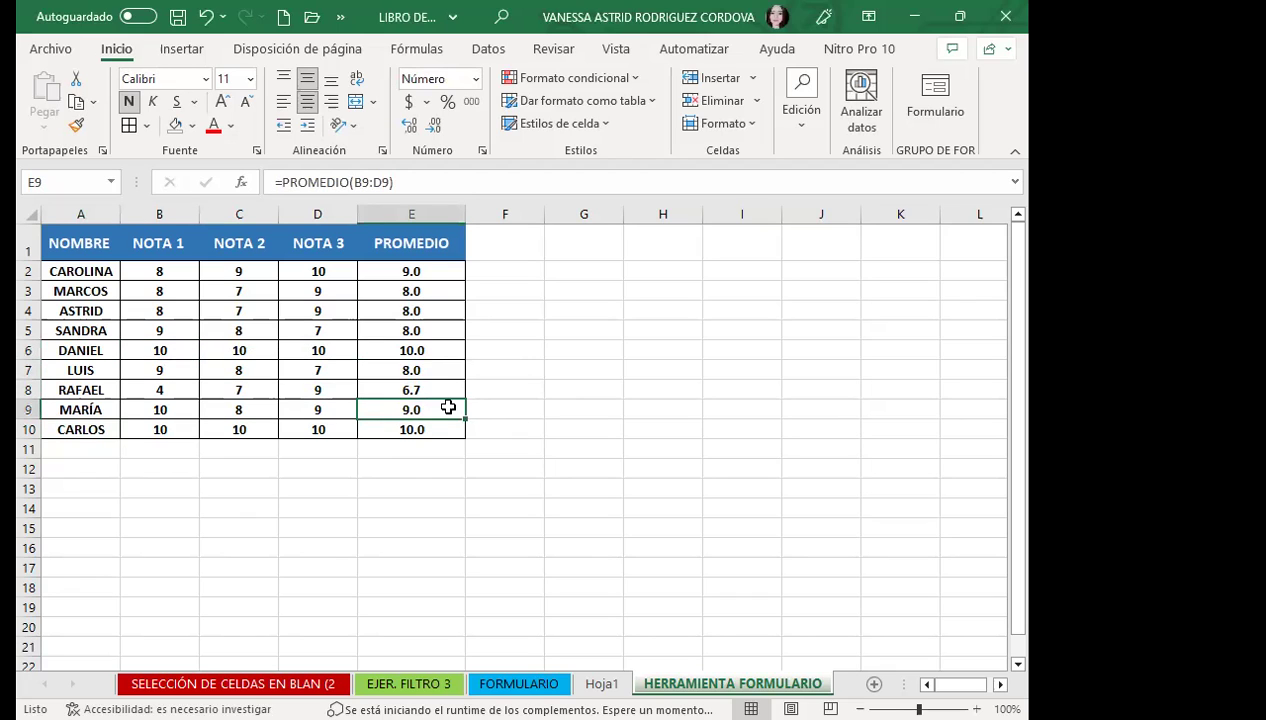
click(286, 403)
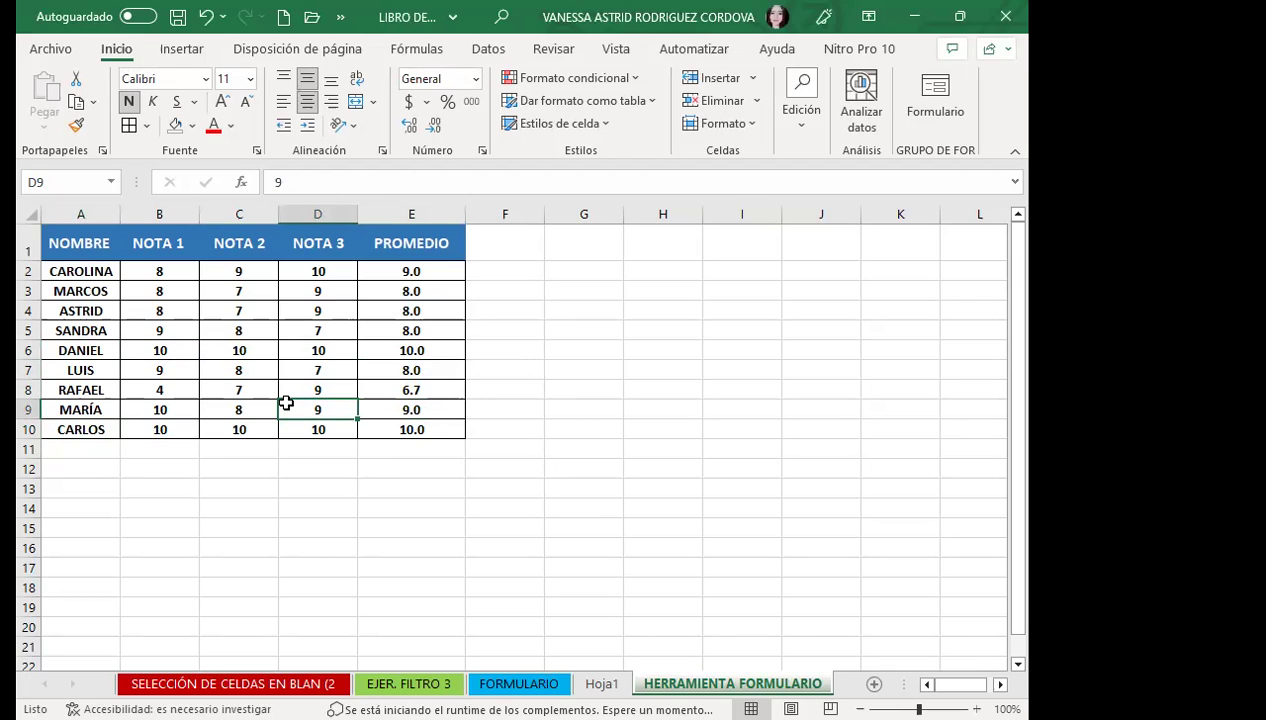
click(321, 390)
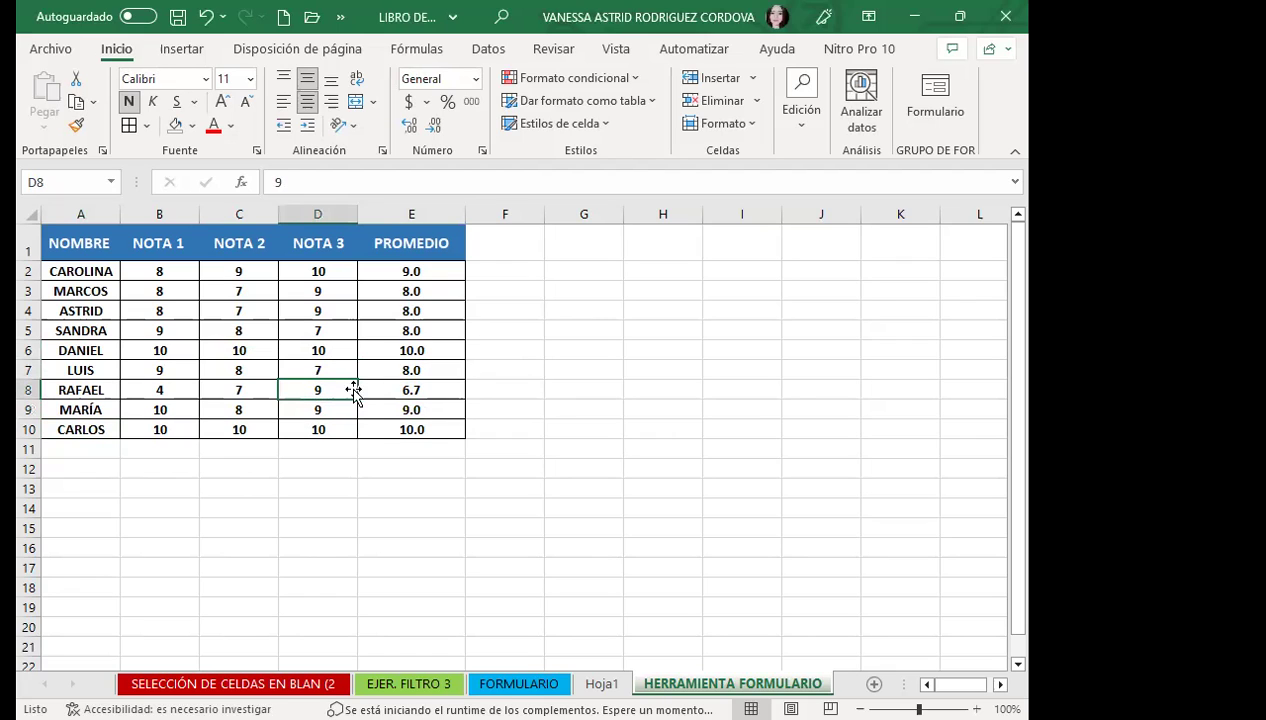
click(383, 393)
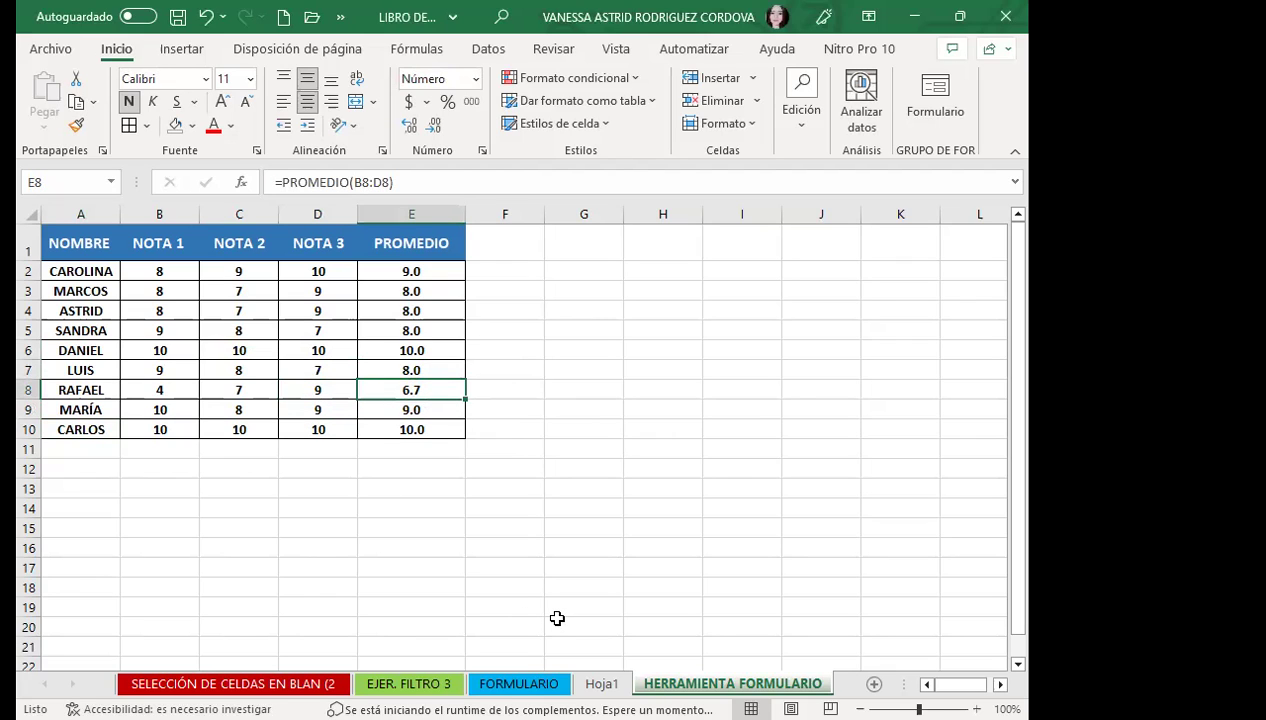